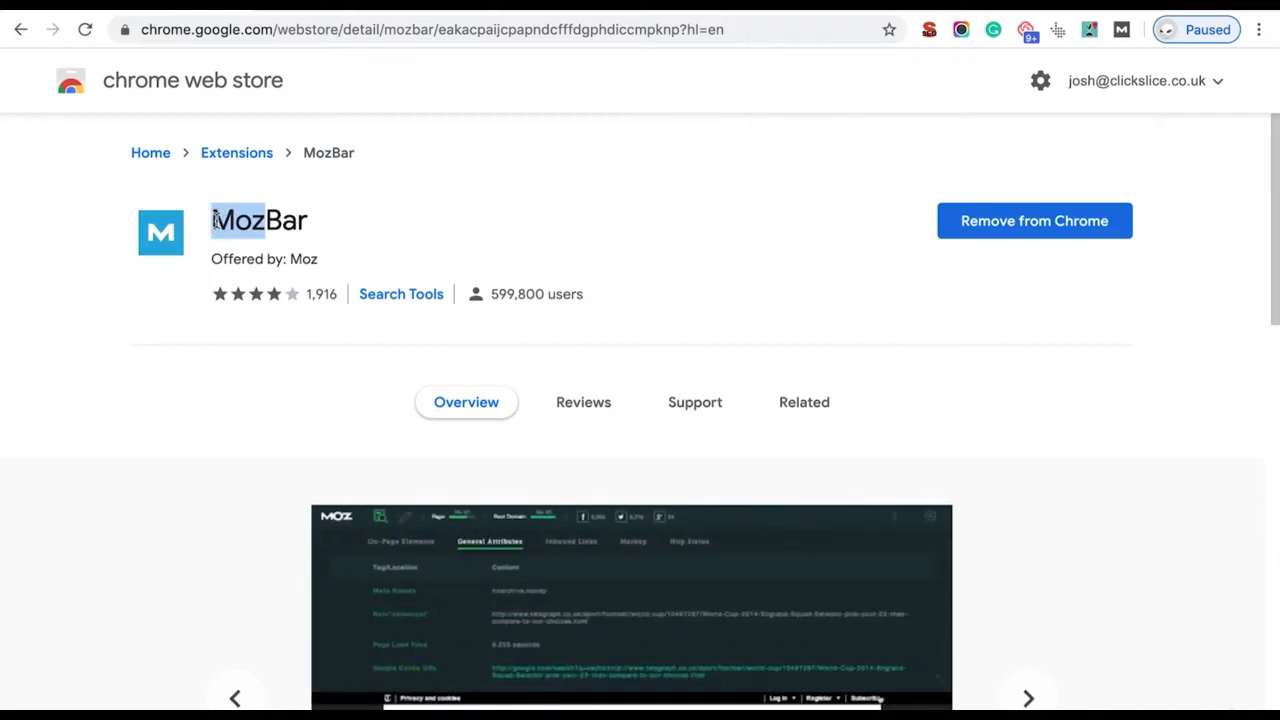
Step: Search Google for "Moz" in a new tab, open the moz.com homepage result, and return to the MozBar store page
left_click(514, 37)
type("Moz")
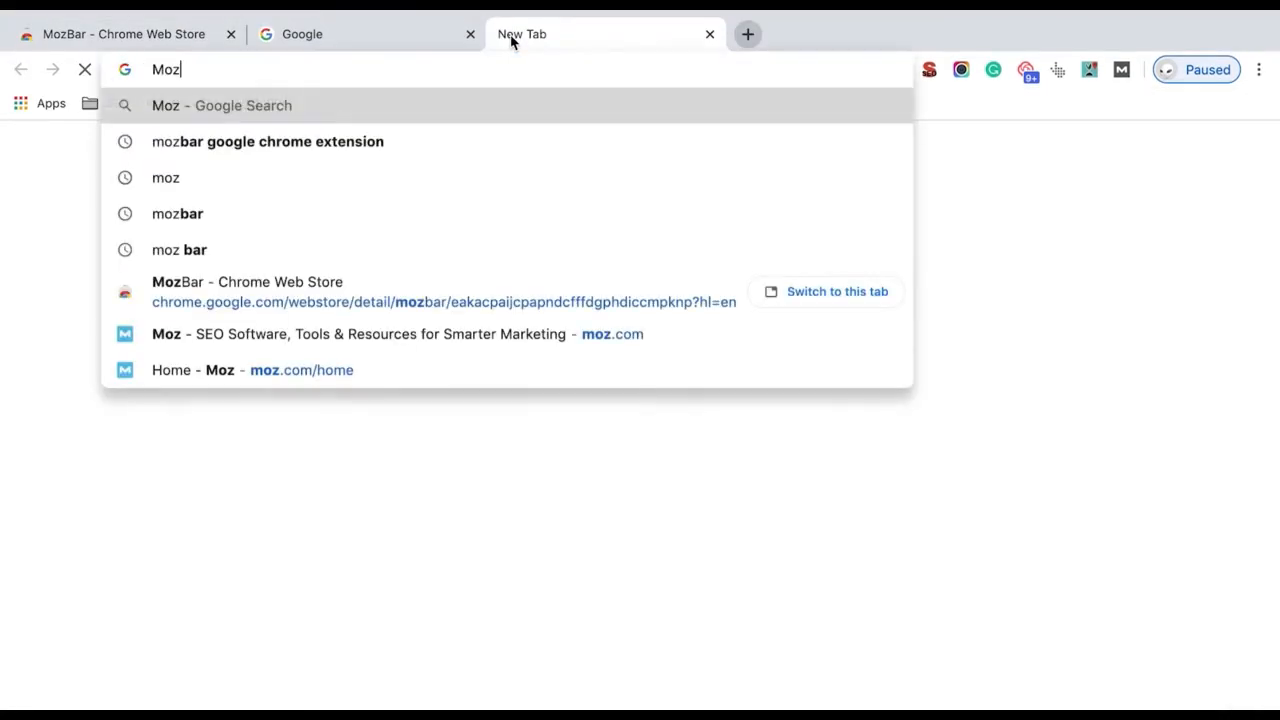
key("Return")
left_click_drag(520, 34, 330, 36)
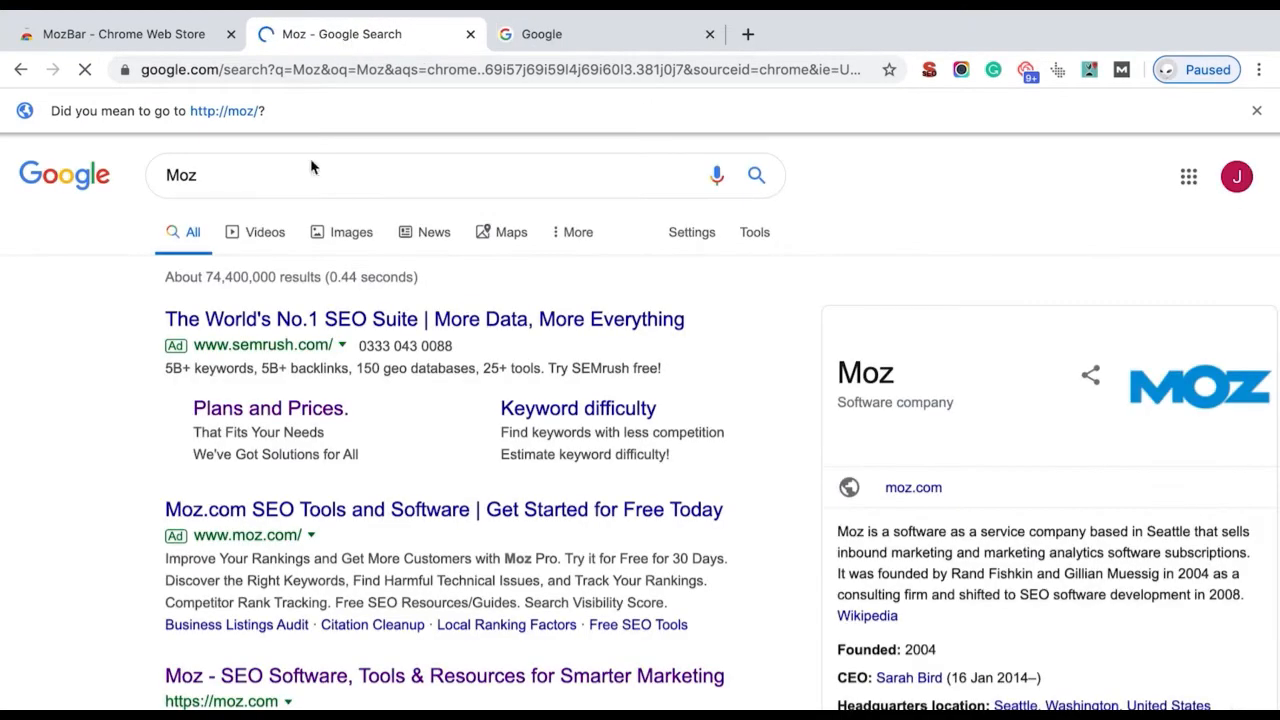
scroll(320, 603, "down", 3)
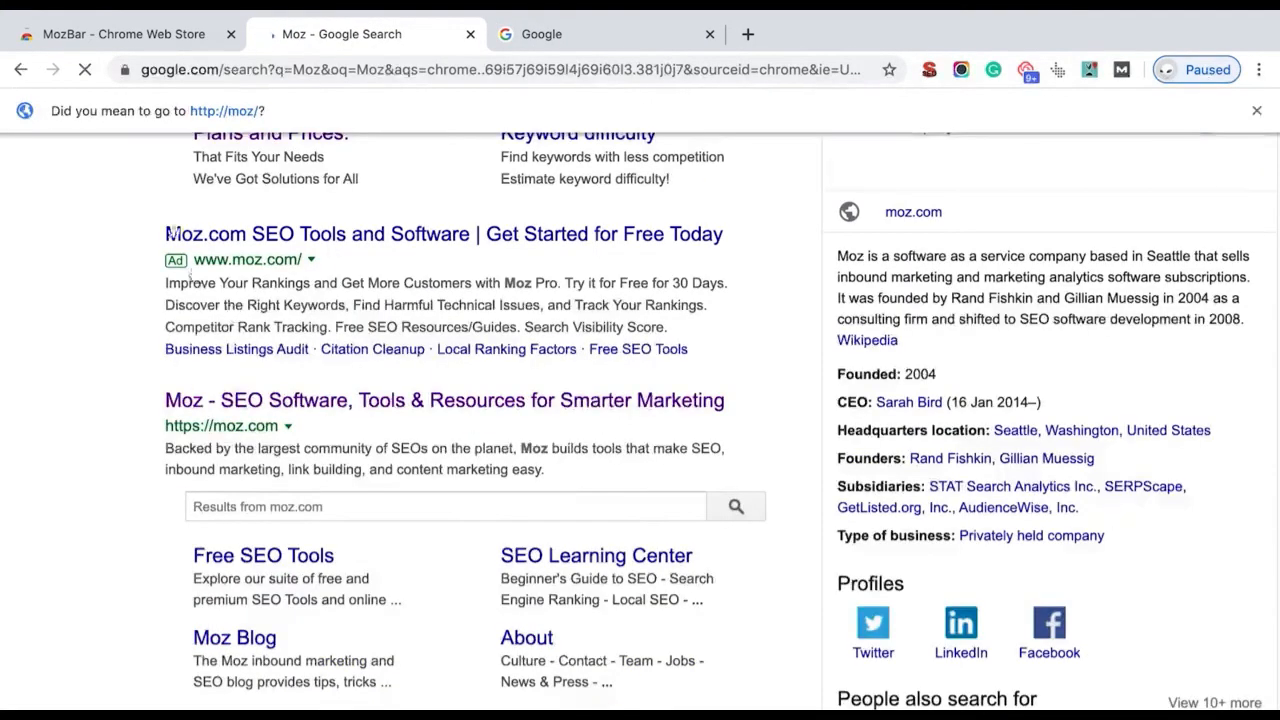
left_click(238, 404)
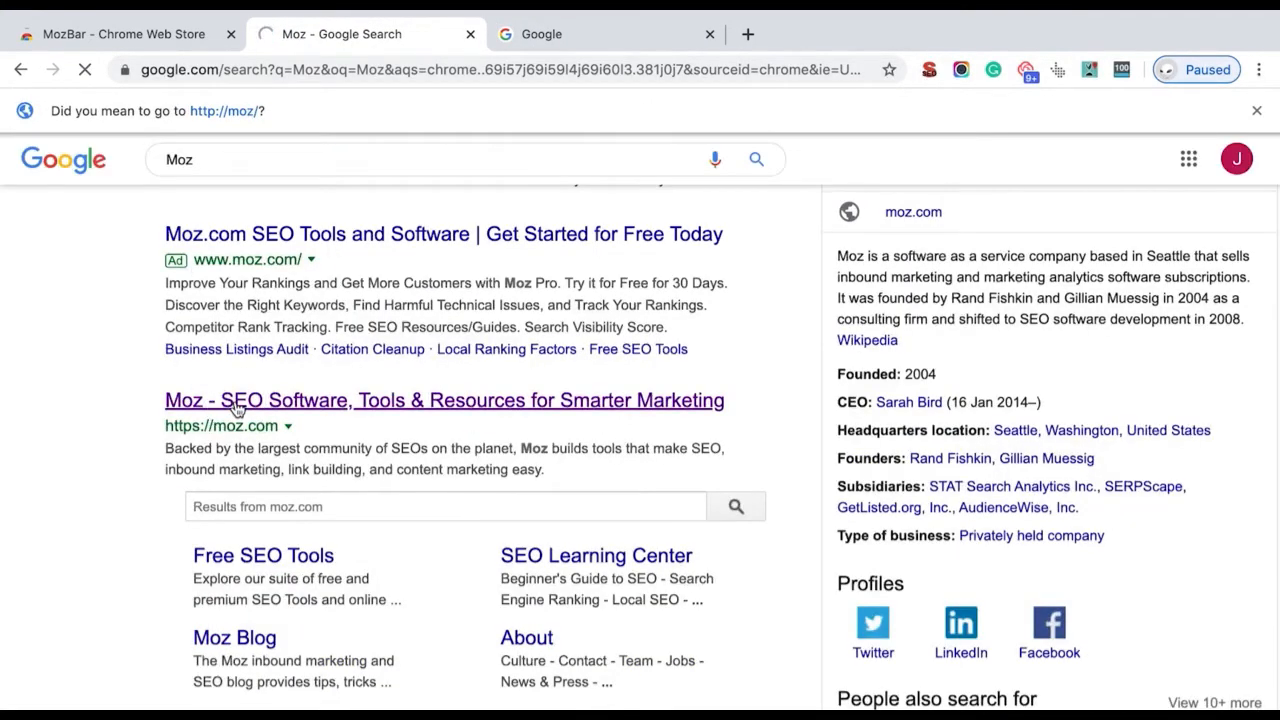
left_click(167, 40)
left_click(327, 278)
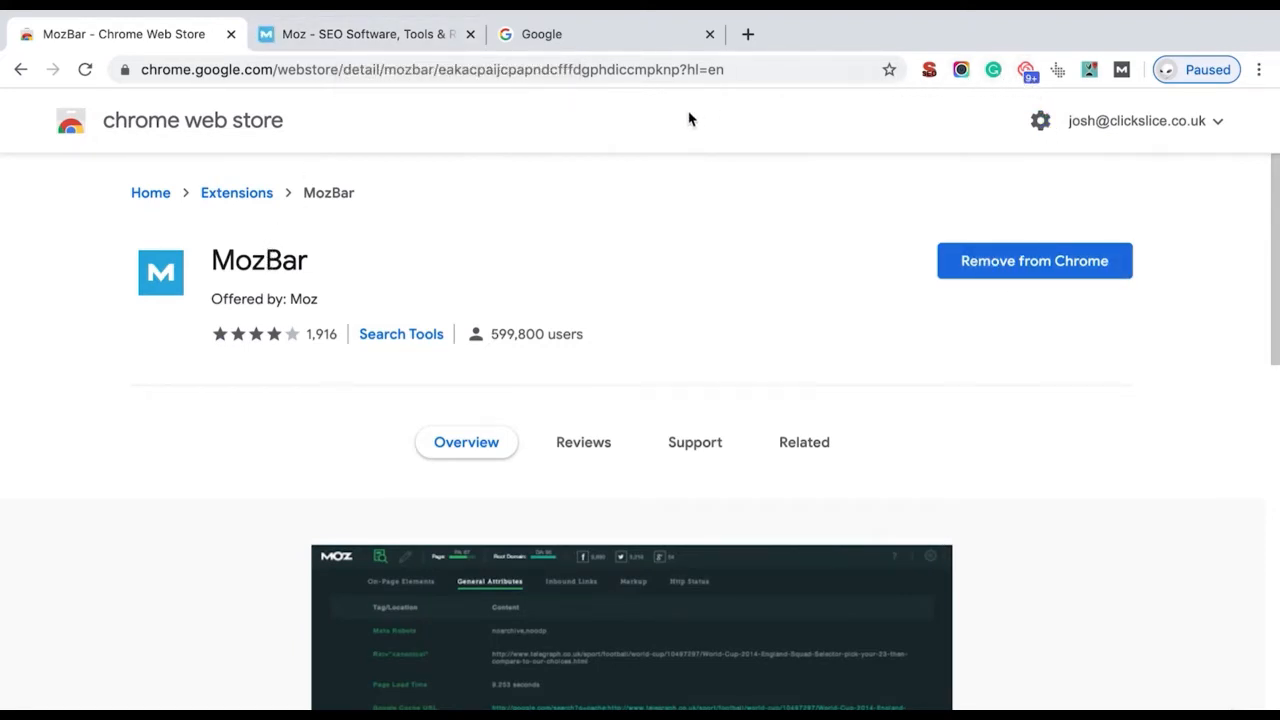
Step: Search Google for "carpet installation richmond va" in the open Google tab
left_click(606, 38)
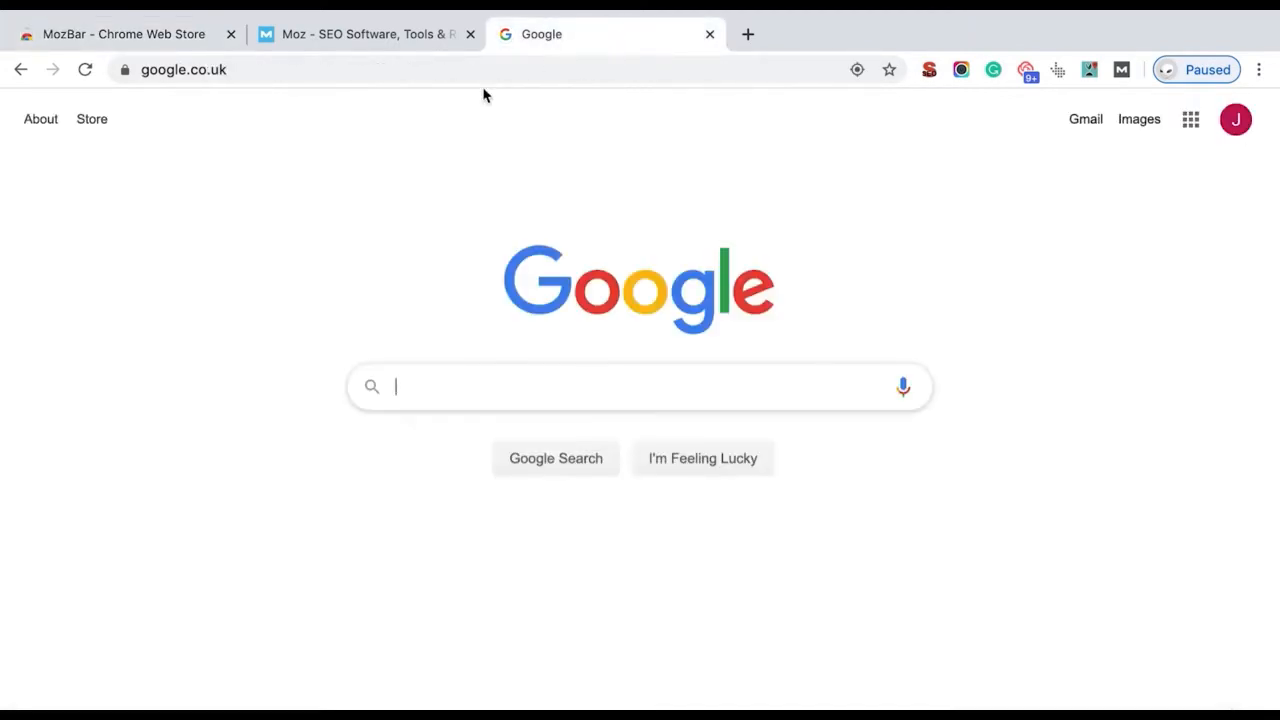
left_click(483, 401)
type("carpet instal")
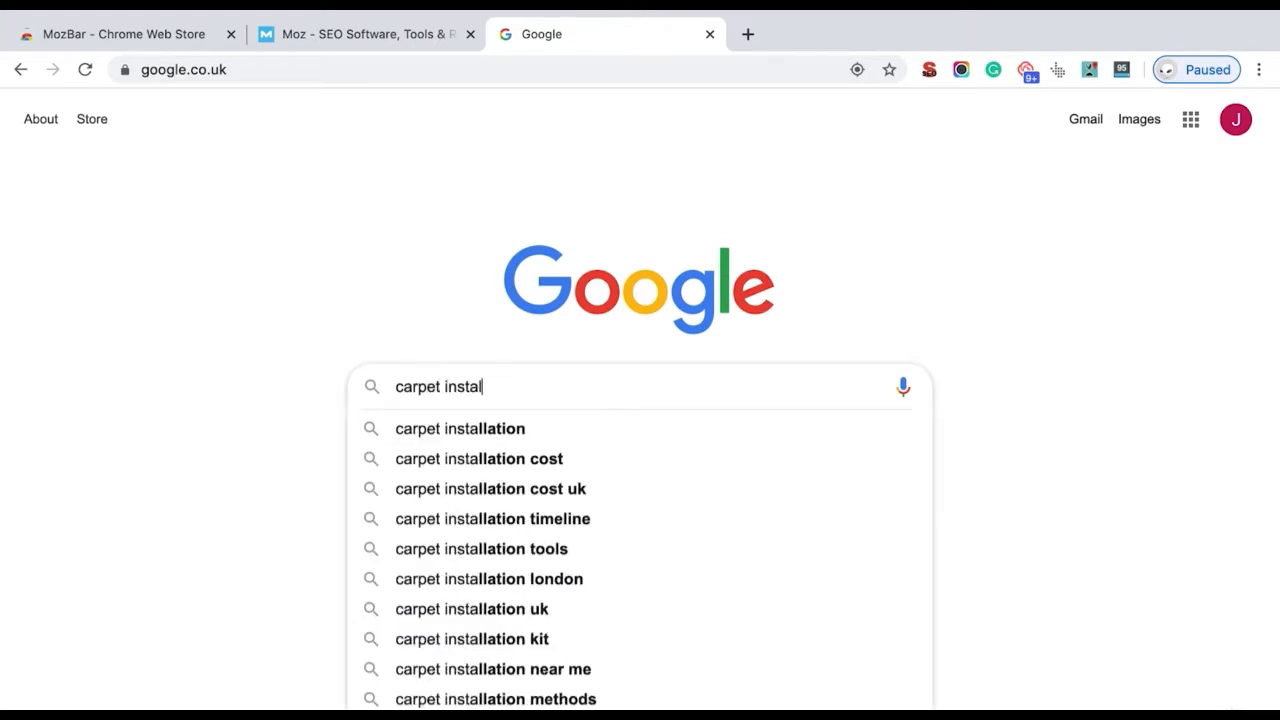
type("lation richmond va")
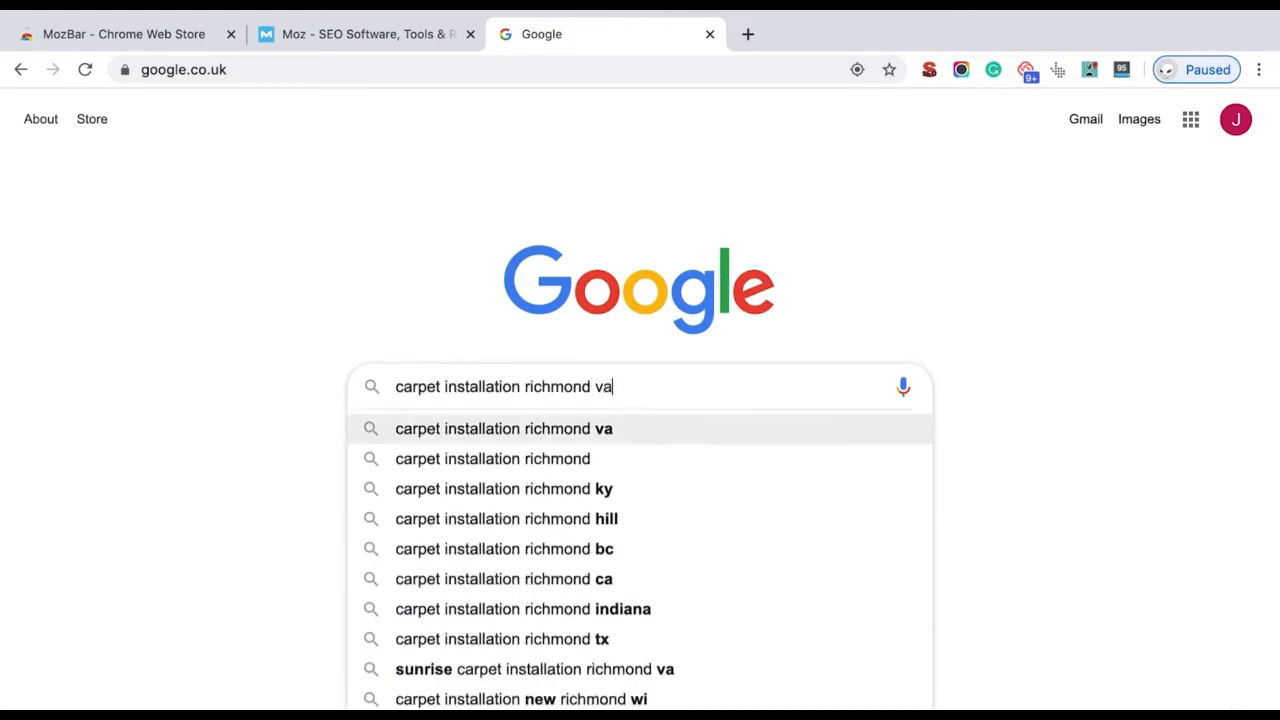
key("Return")
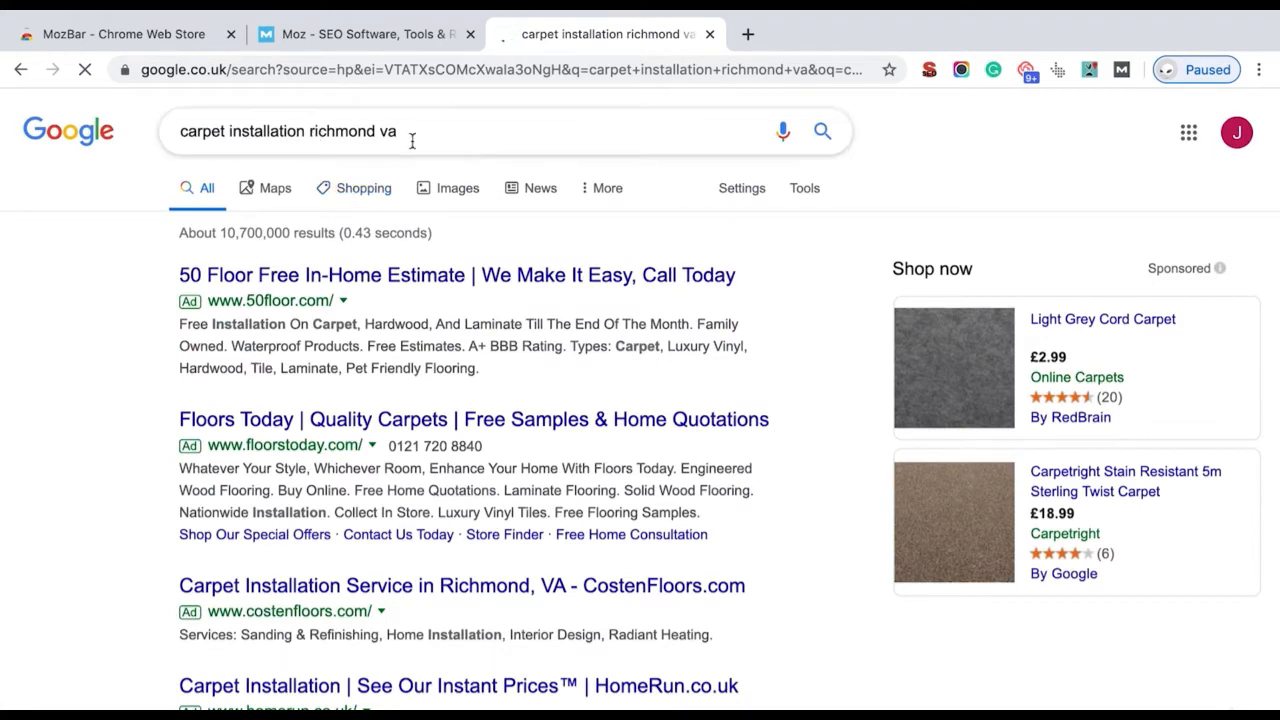
Step: Look over the ads, map listings and organic results, and turn on the MozBar overlay for the results page
scroll(637, 297, "down", 3)
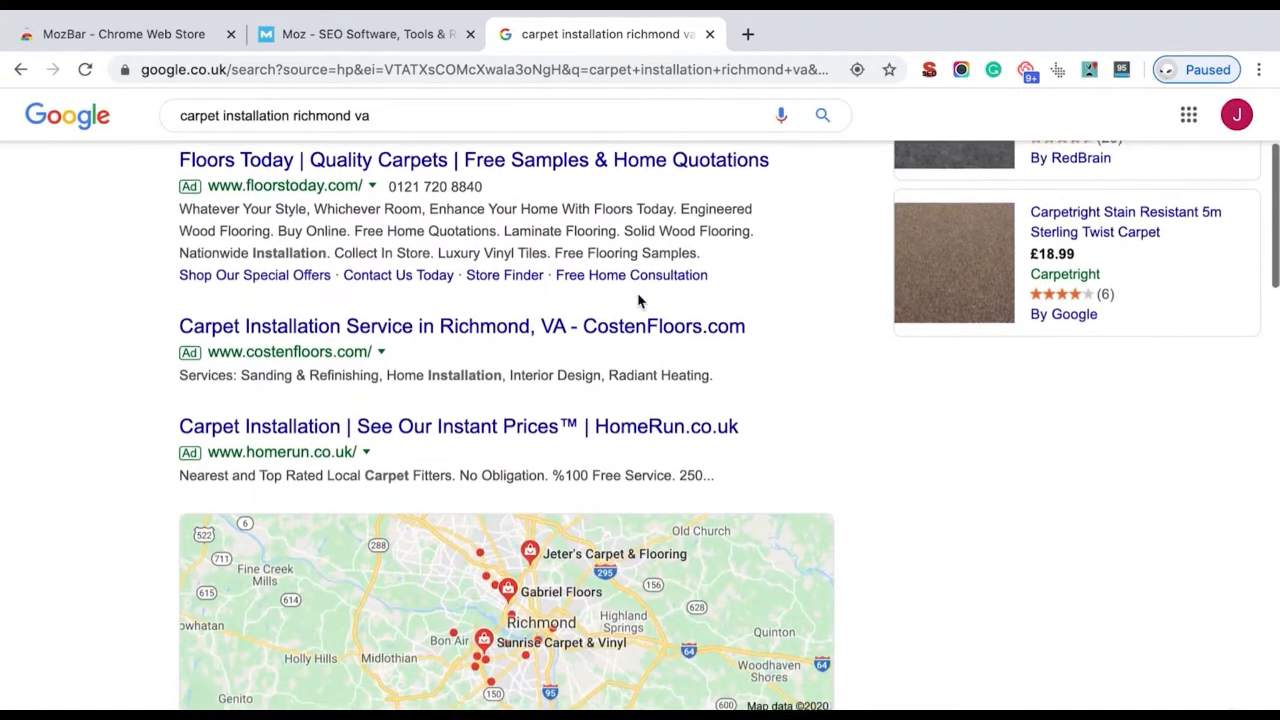
scroll(638, 300, "down", 6)
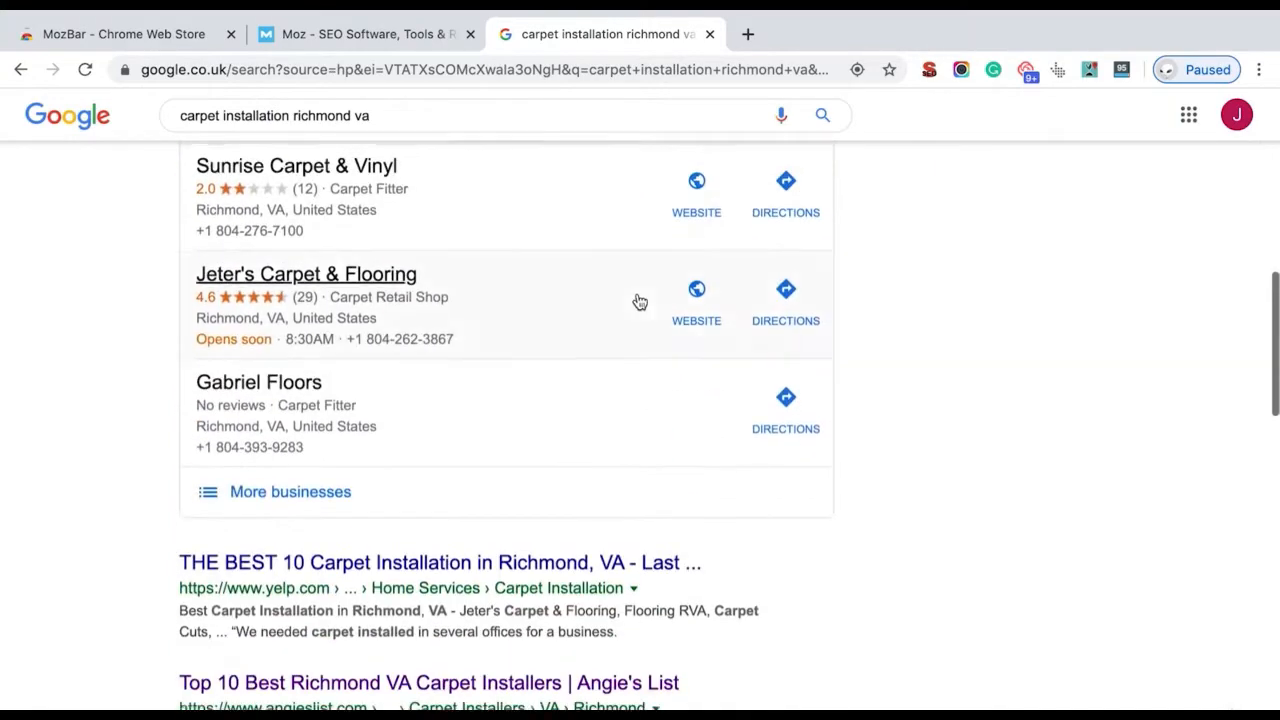
scroll(297, 406, "down", 2)
scroll(391, 440, "up", 5)
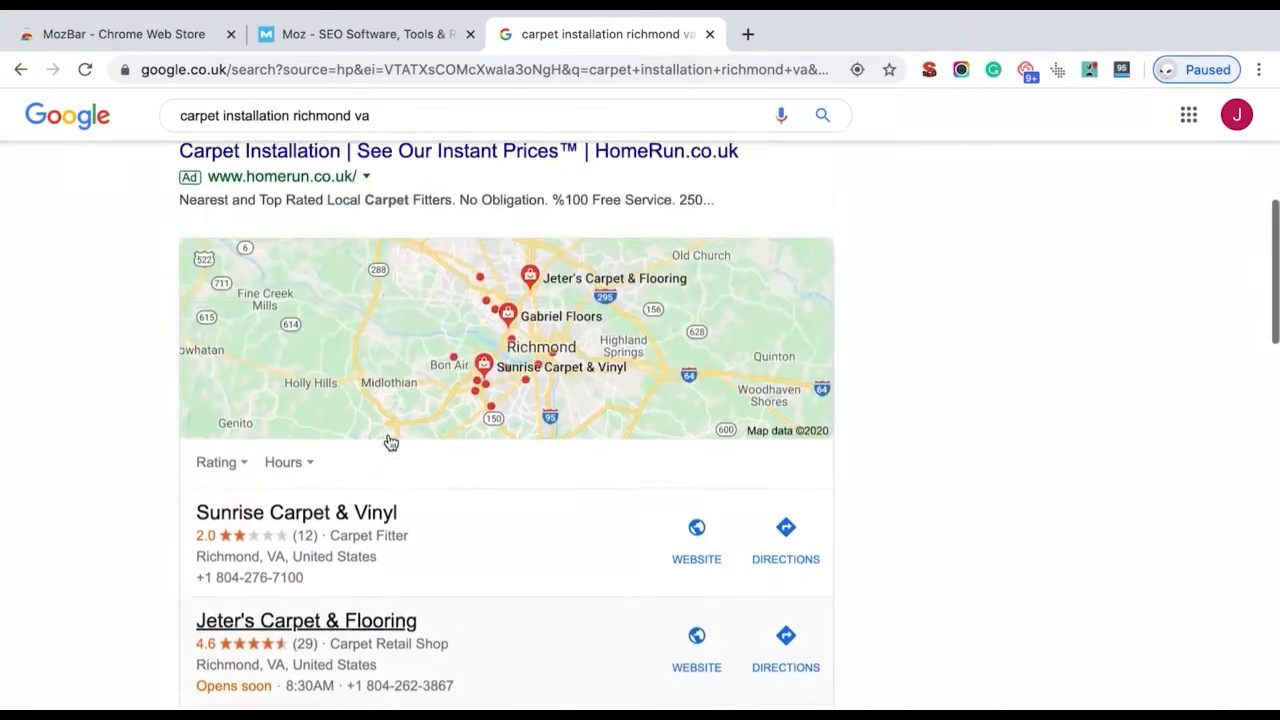
scroll(391, 440, "up", 5)
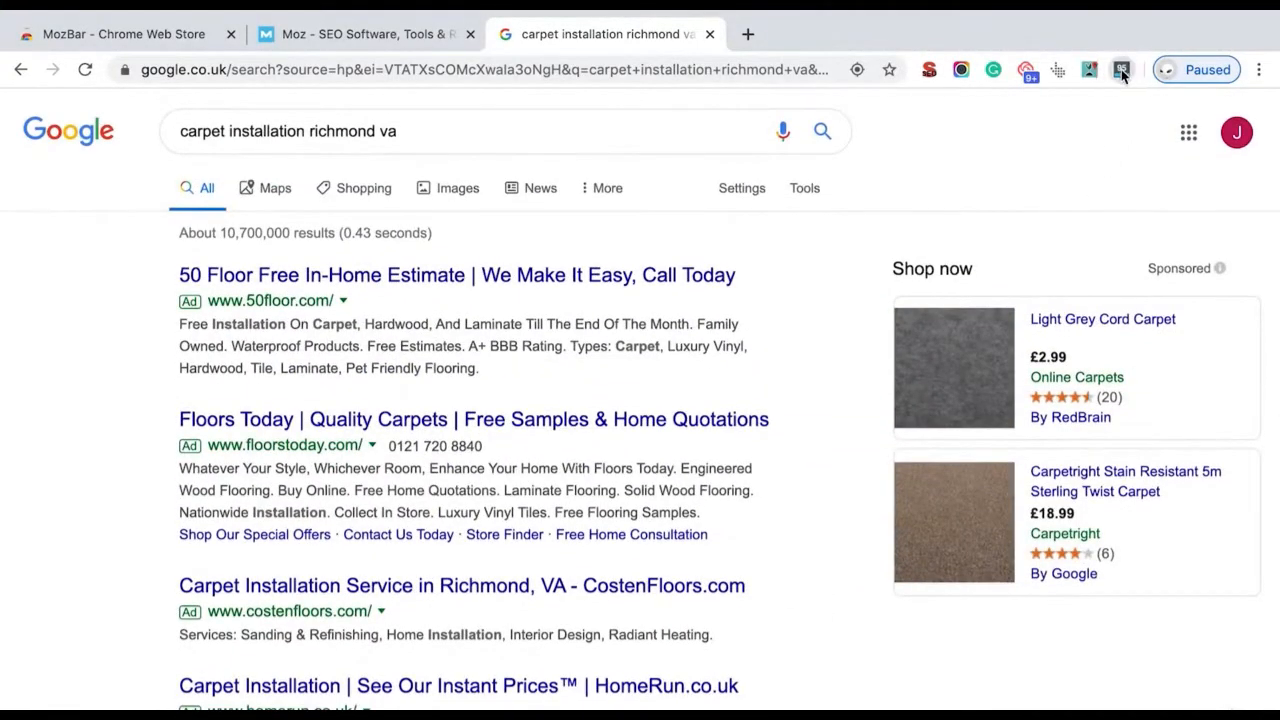
left_click(1124, 80)
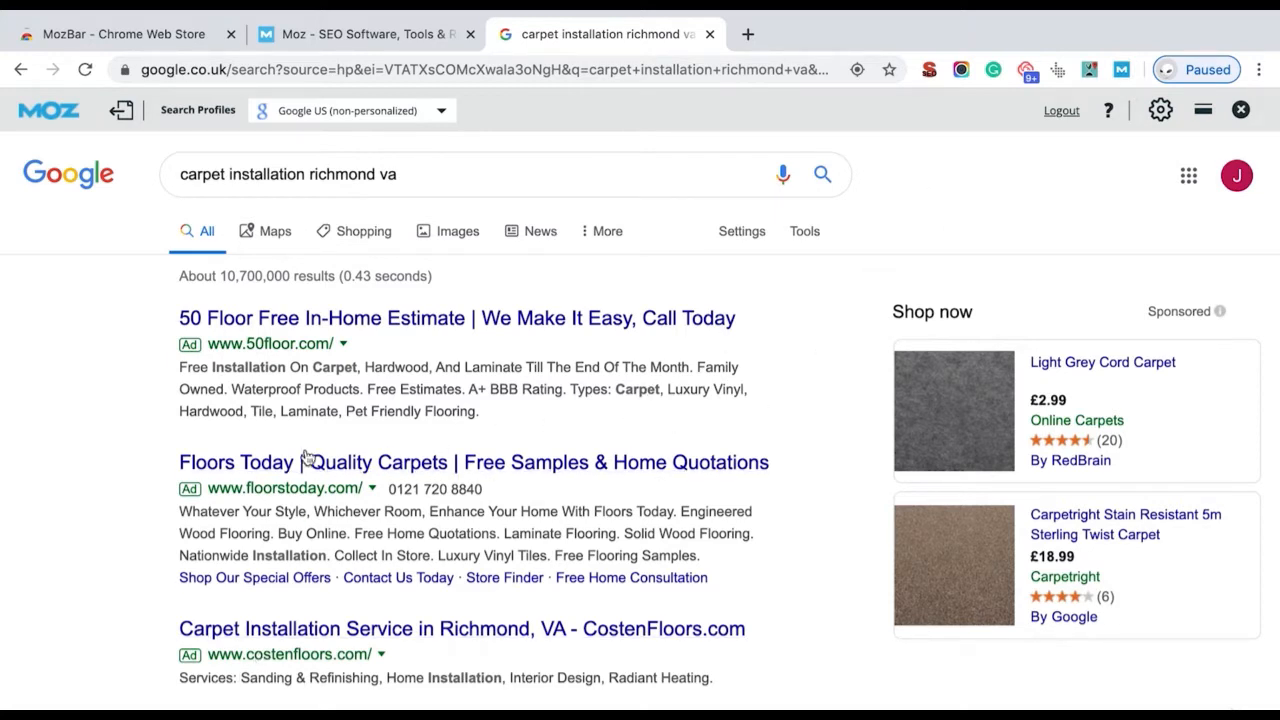
Step: Examine the Page Authority and Domain Authority of the first organic result, from Yelp
scroll(278, 433, "down", 6)
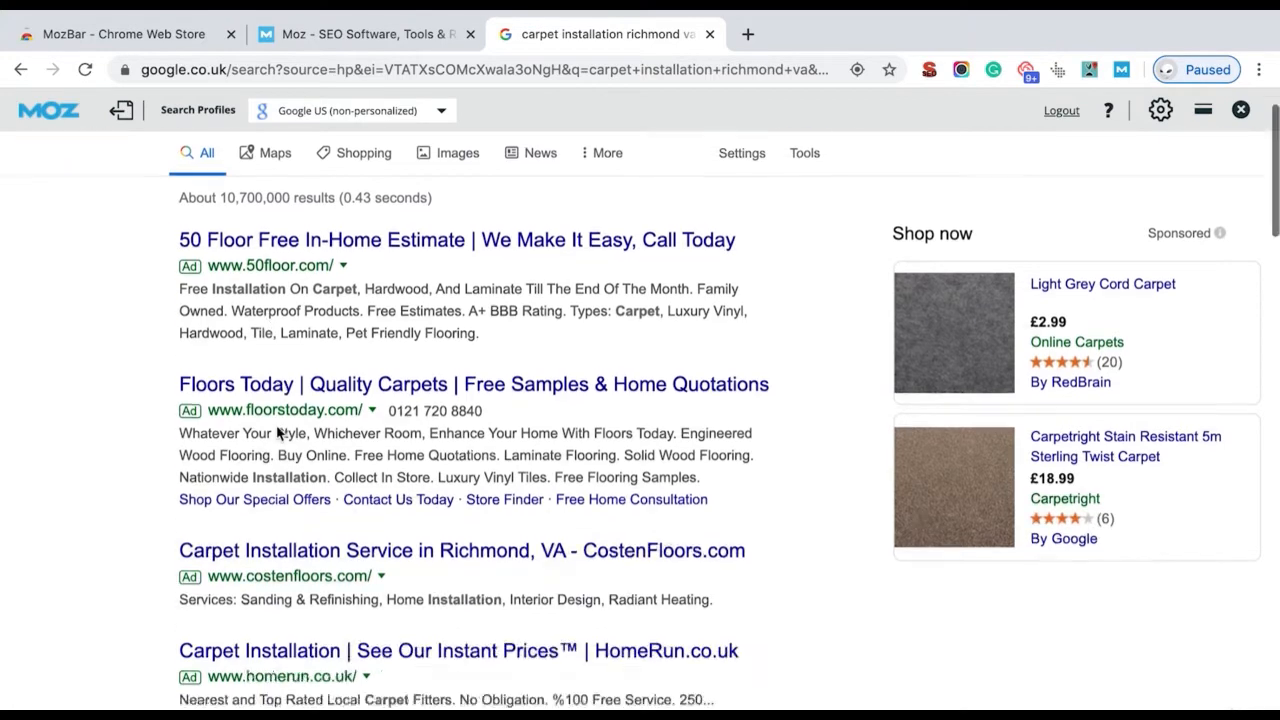
scroll(278, 433, "down", 6)
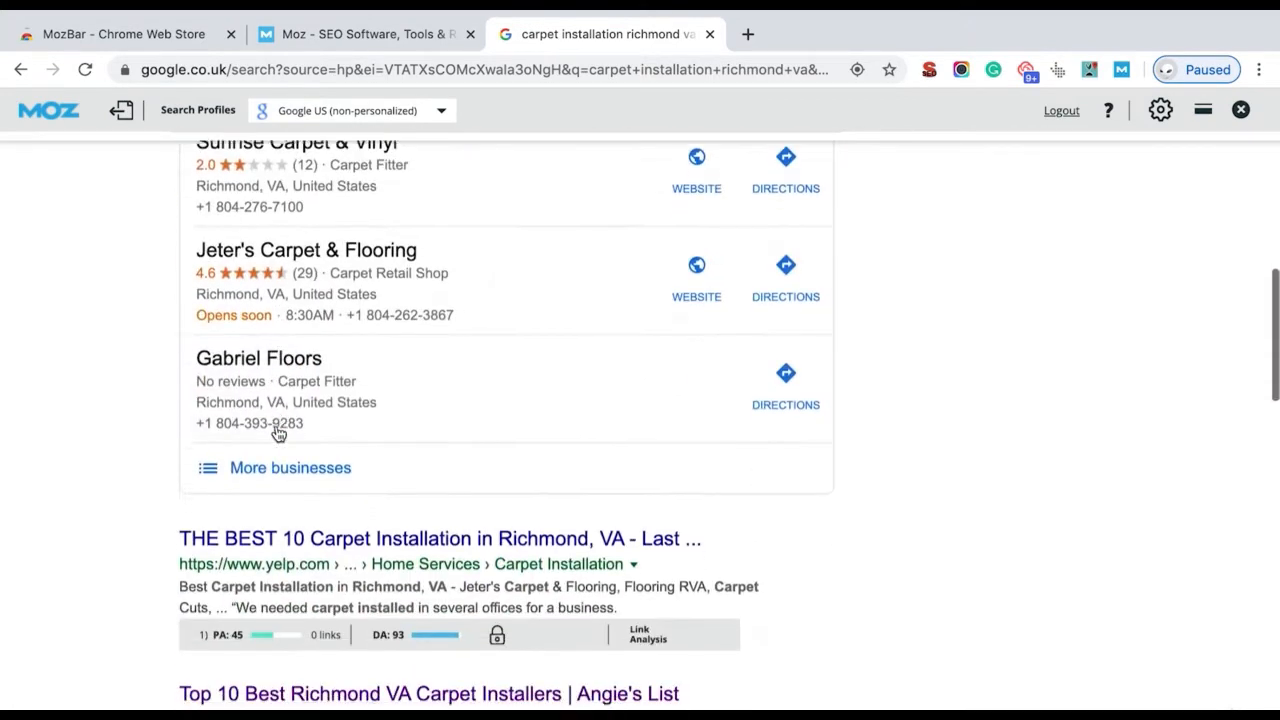
scroll(278, 433, "down", 1)
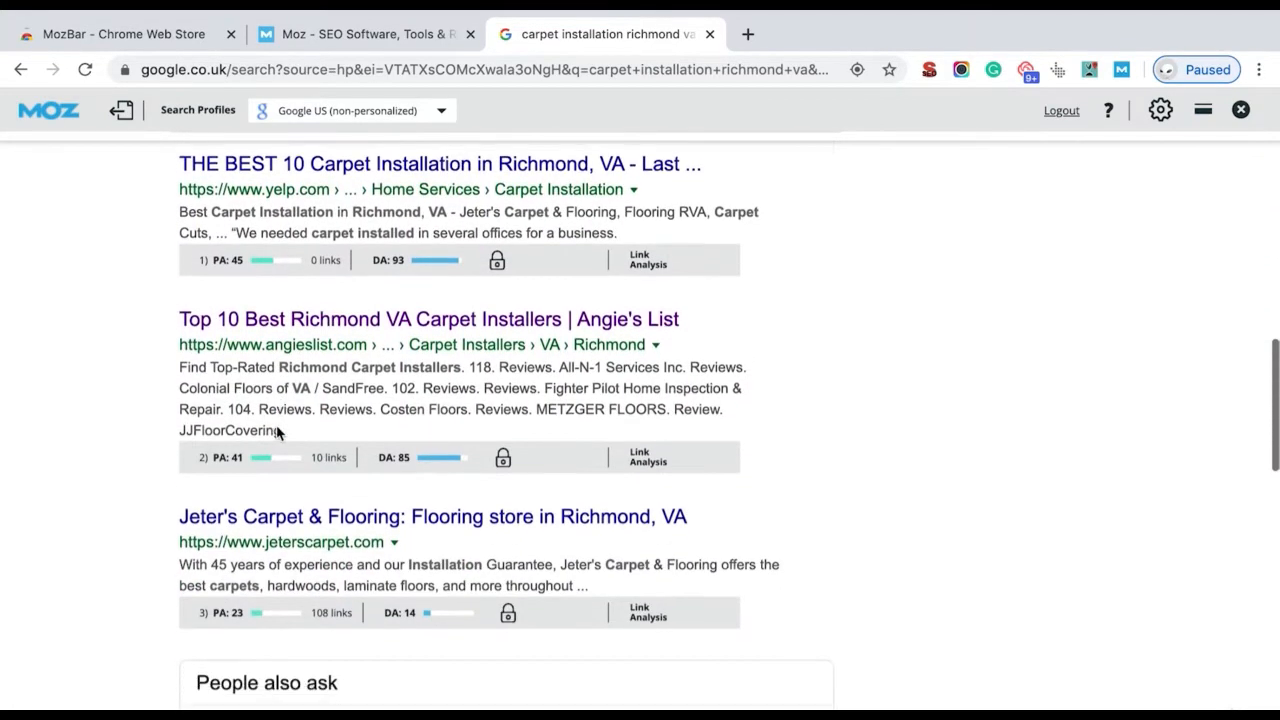
double_click(220, 261)
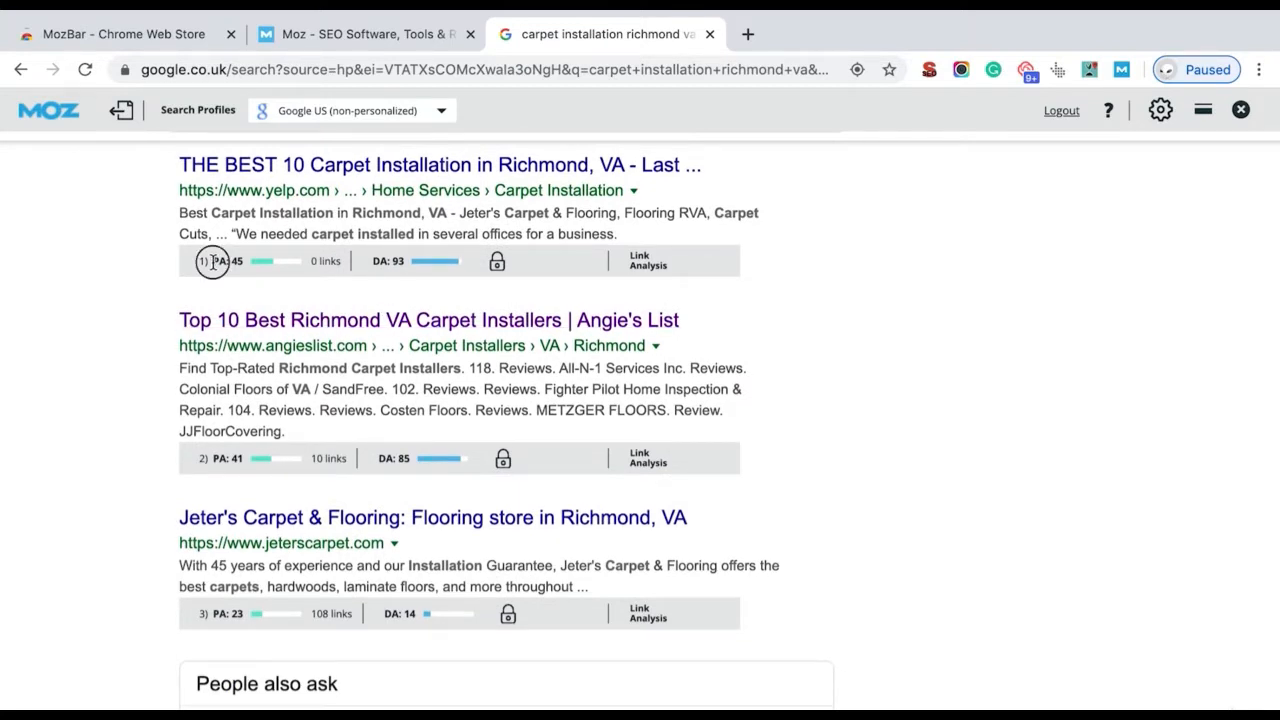
double_click(381, 261)
double_click(222, 261)
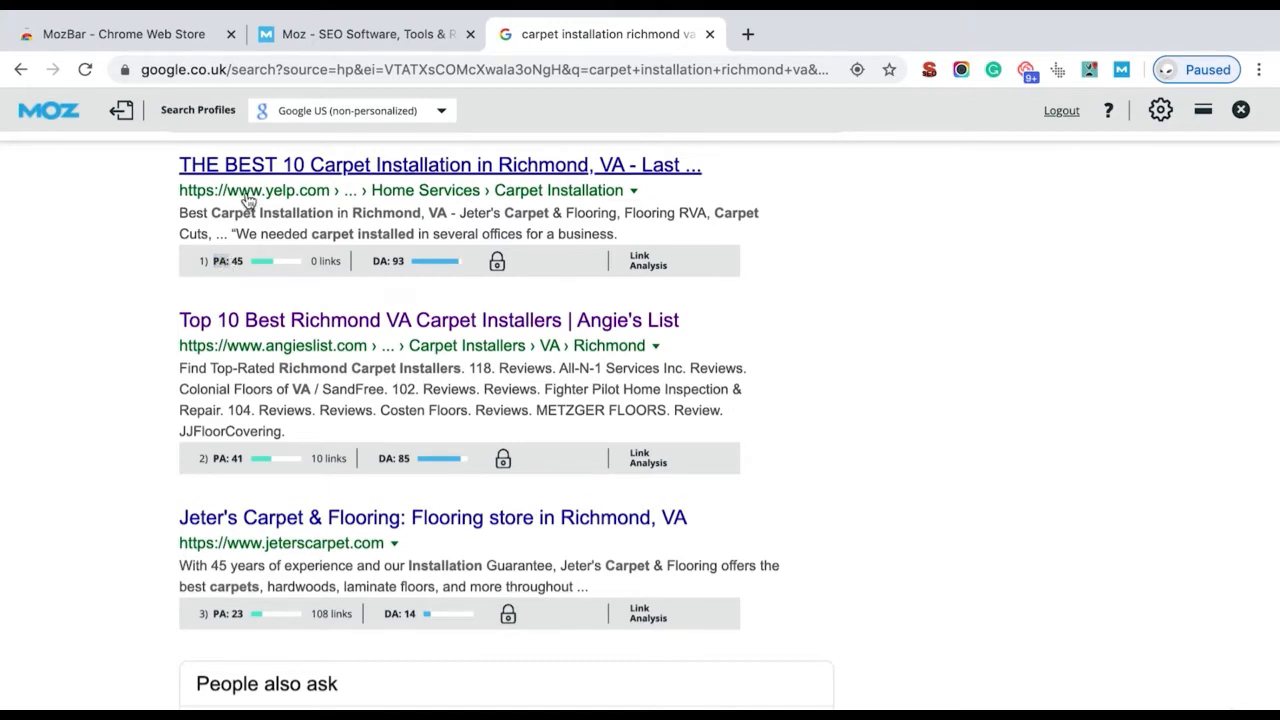
double_click(378, 260)
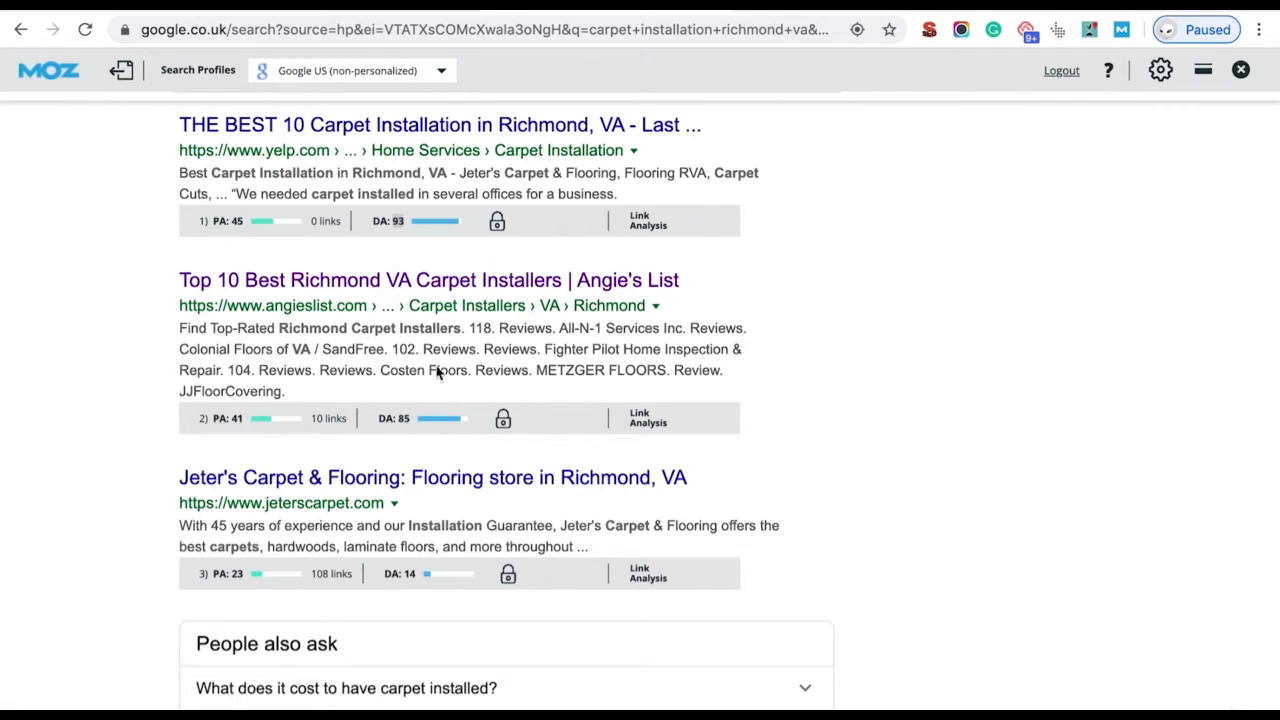
Step: Compare the PA and DA scores of the Angie's List result with those of the Jeter's Carpet & Flooring result
scroll(417, 429, "down", 1)
scroll(417, 429, "up", 2)
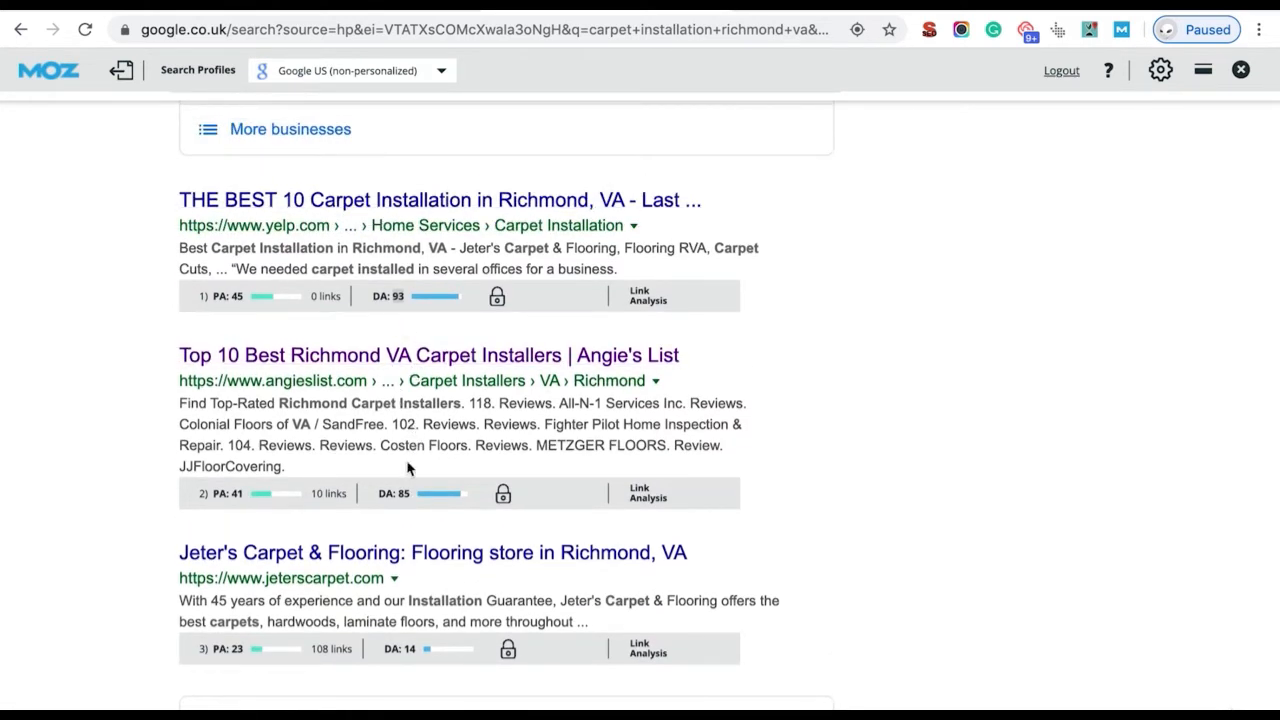
scroll(407, 467, "down", 4)
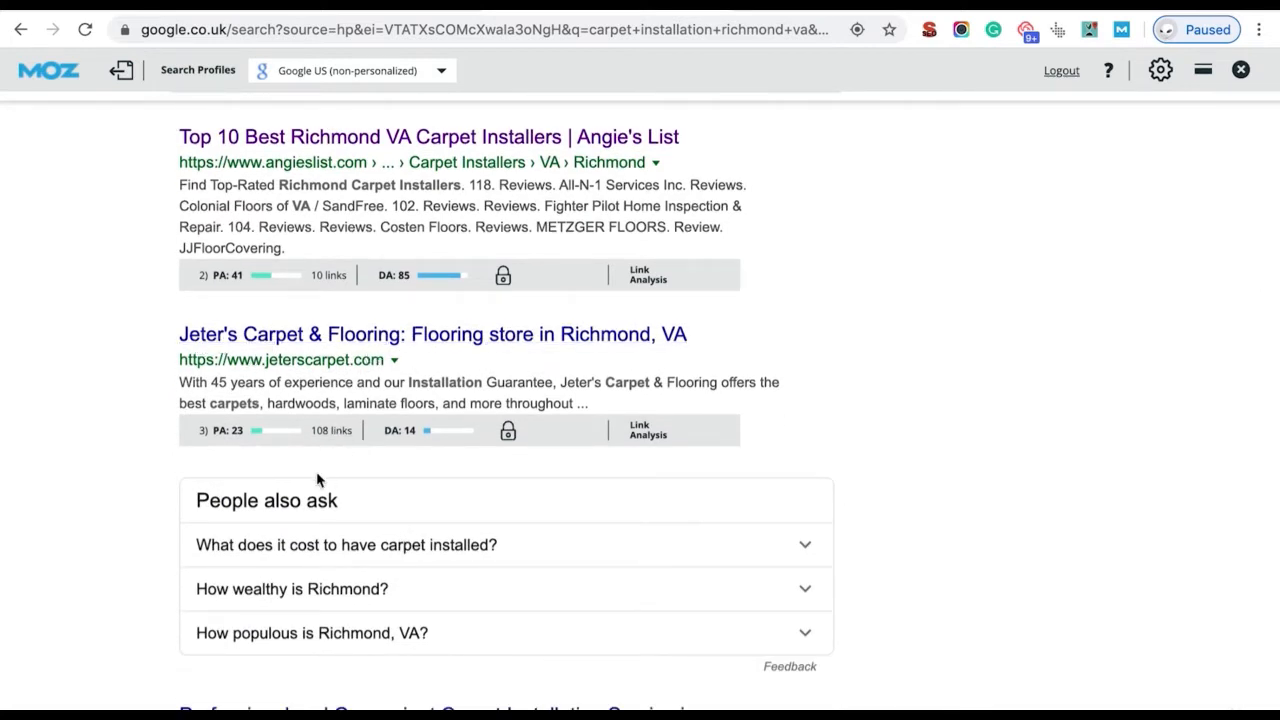
left_click(232, 434)
double_click(407, 430)
scroll(371, 437, "up", 1)
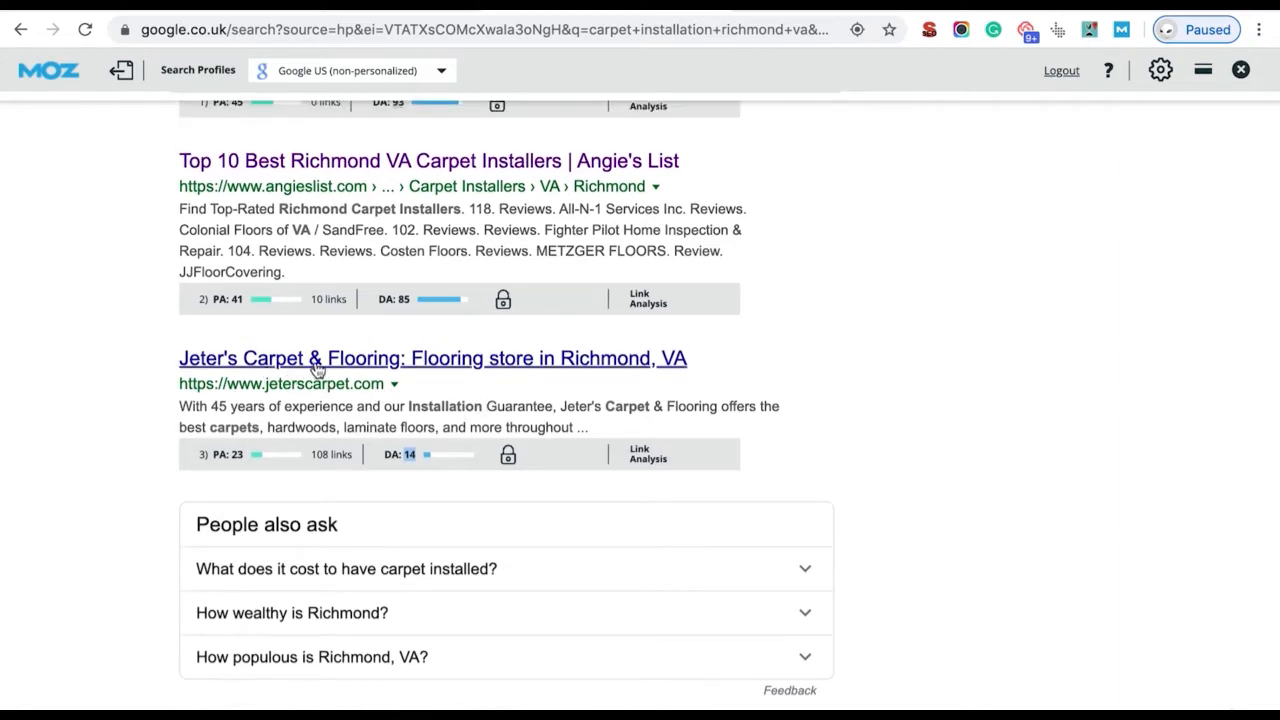
scroll(376, 388, "down", 1)
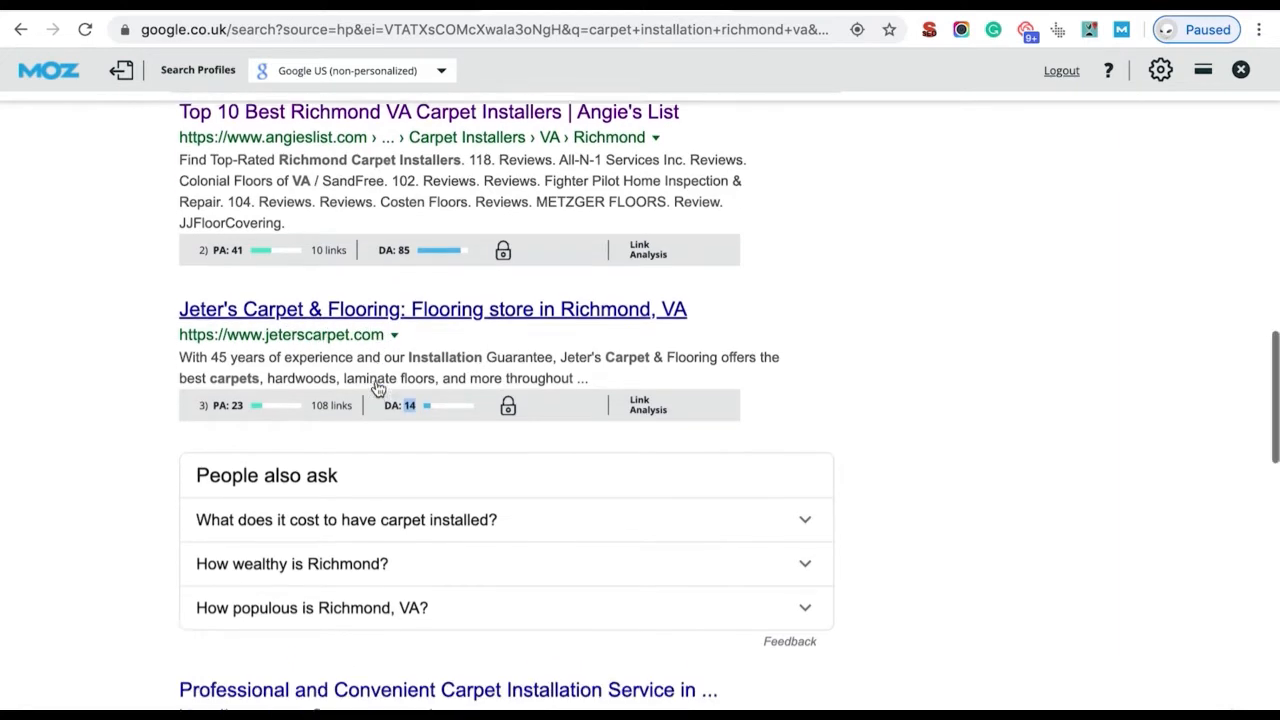
Step: Check the PA and DA scores of the Costen Floors result below the People also ask section
scroll(376, 384, "down", 3)
scroll(376, 381, "down", 2)
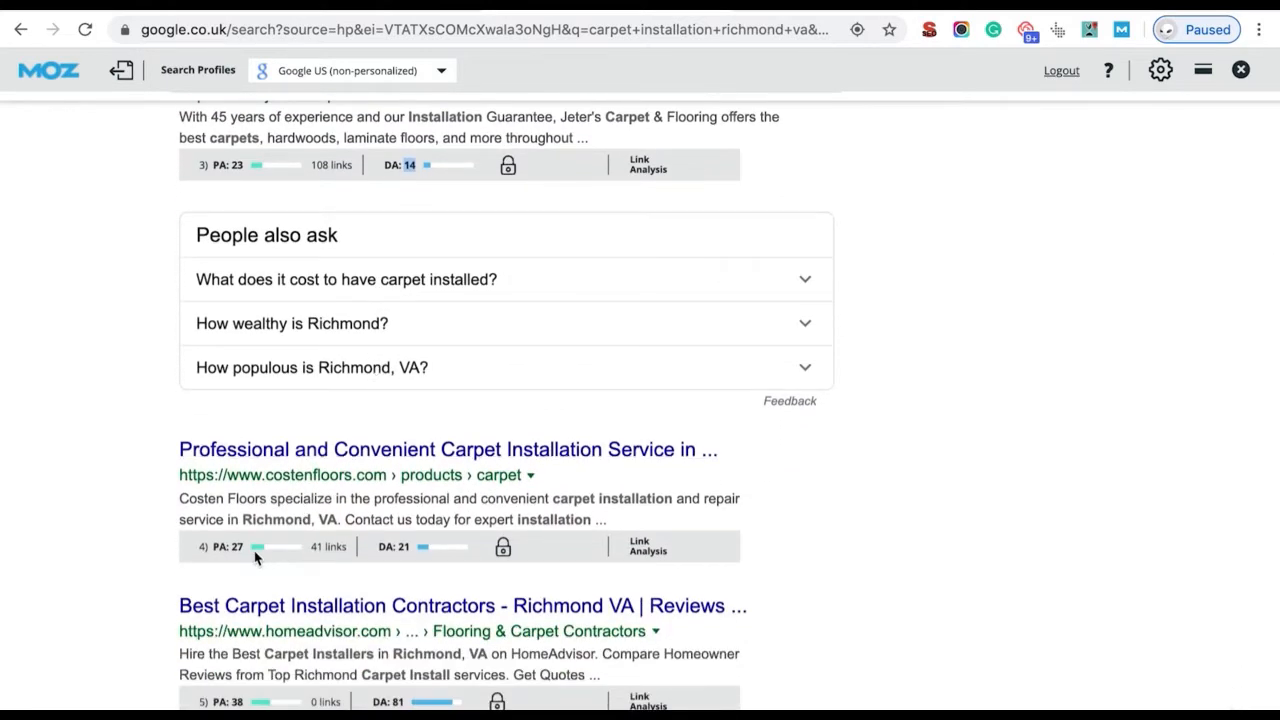
scroll(255, 548, "down", 1)
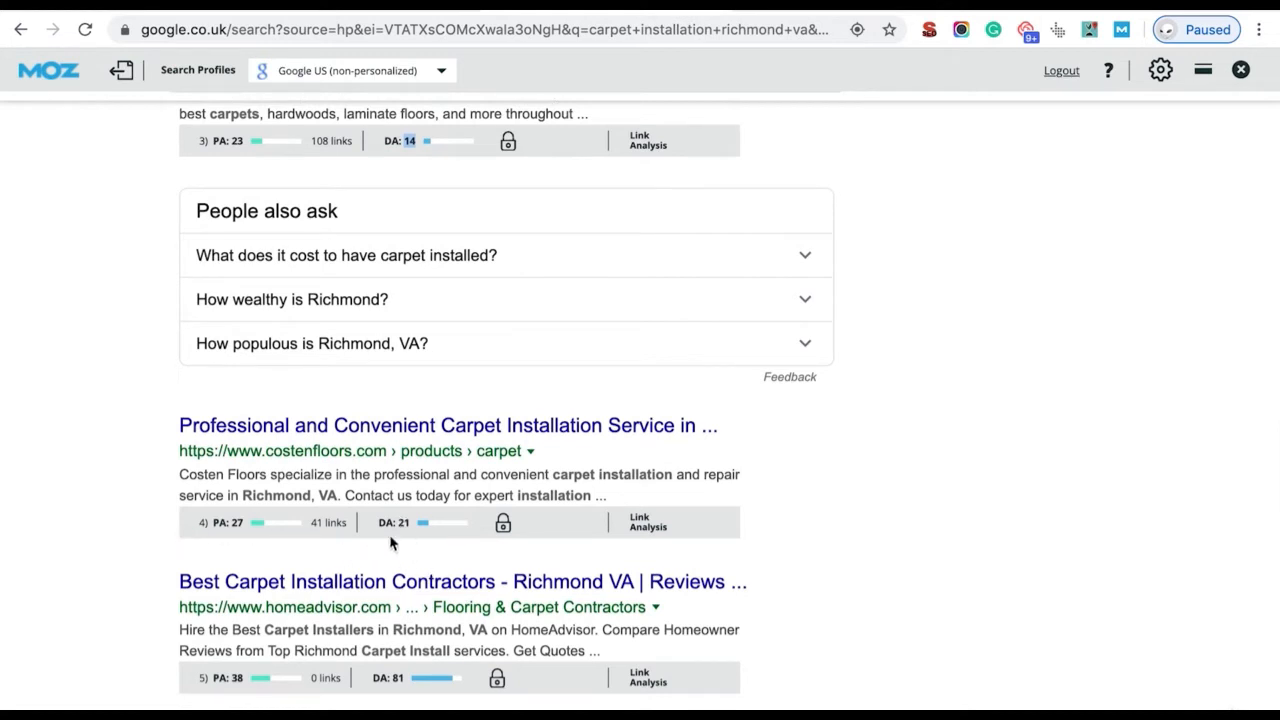
Step: Examine the PA and DA scores of the HomeAdvisor result against the local carpet company results above it
scroll(366, 567, "down", 5)
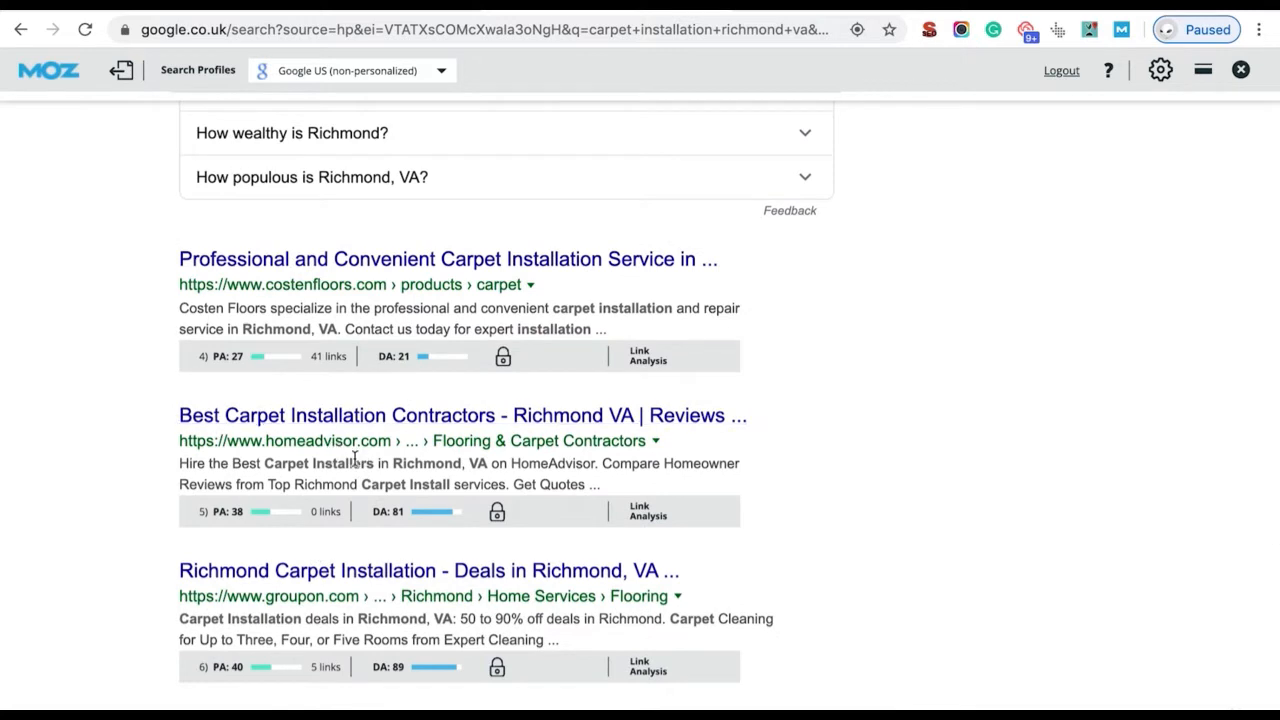
scroll(320, 450, "down", 3)
double_click(232, 405)
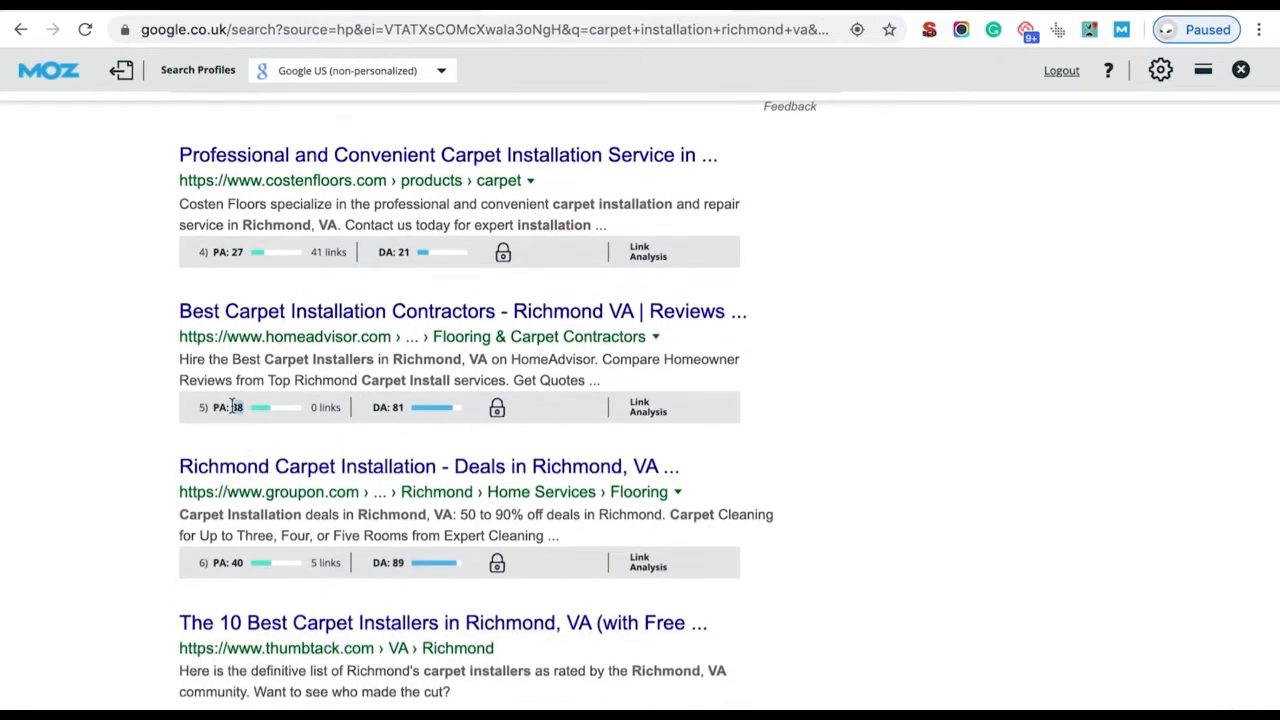
double_click(397, 407)
scroll(410, 466, "up", 1)
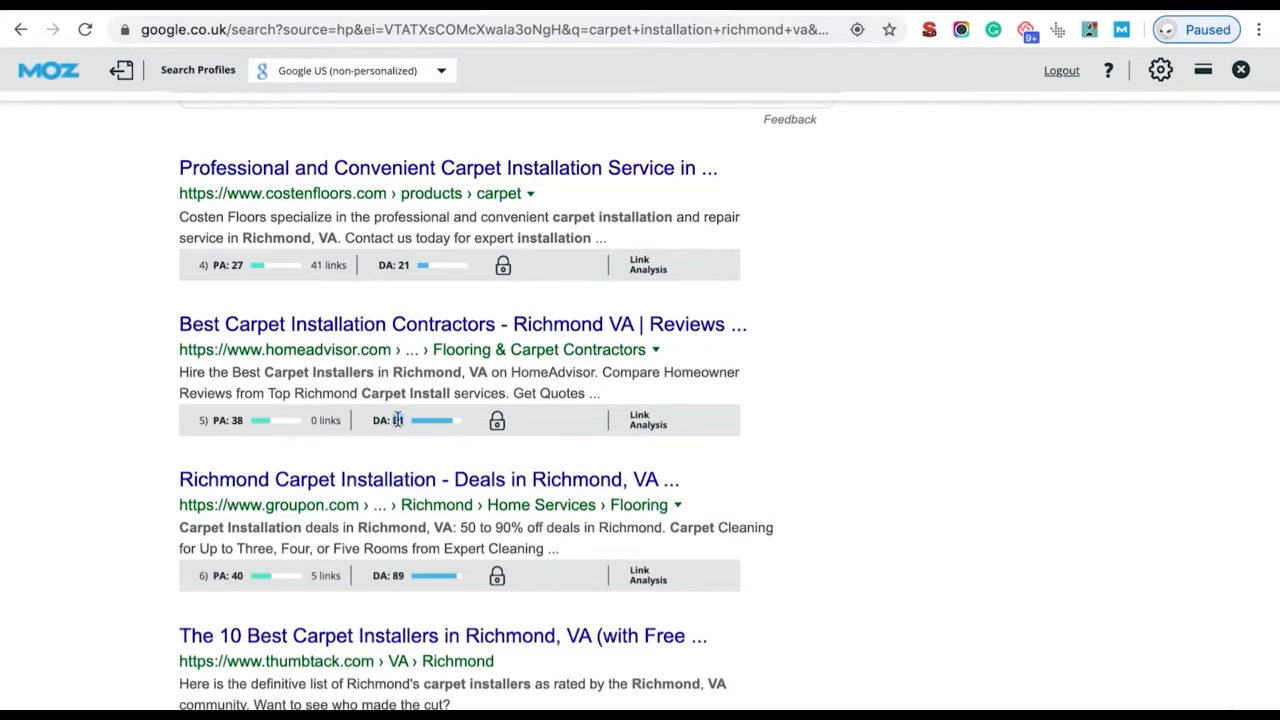
scroll(397, 420, "up", 4)
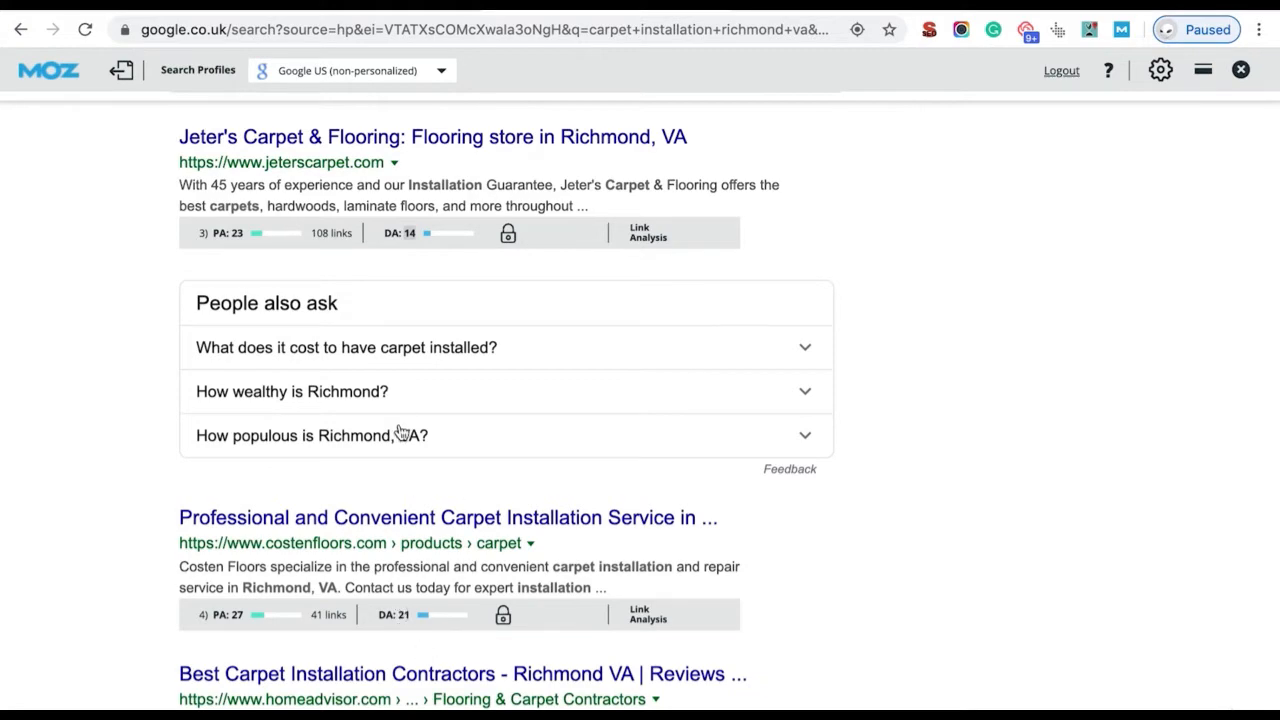
Step: Check the PA and DA scores of the LevelFinish carpet installation result farther down the page
scroll(400, 431, "down", 3)
scroll(400, 431, "down", 2)
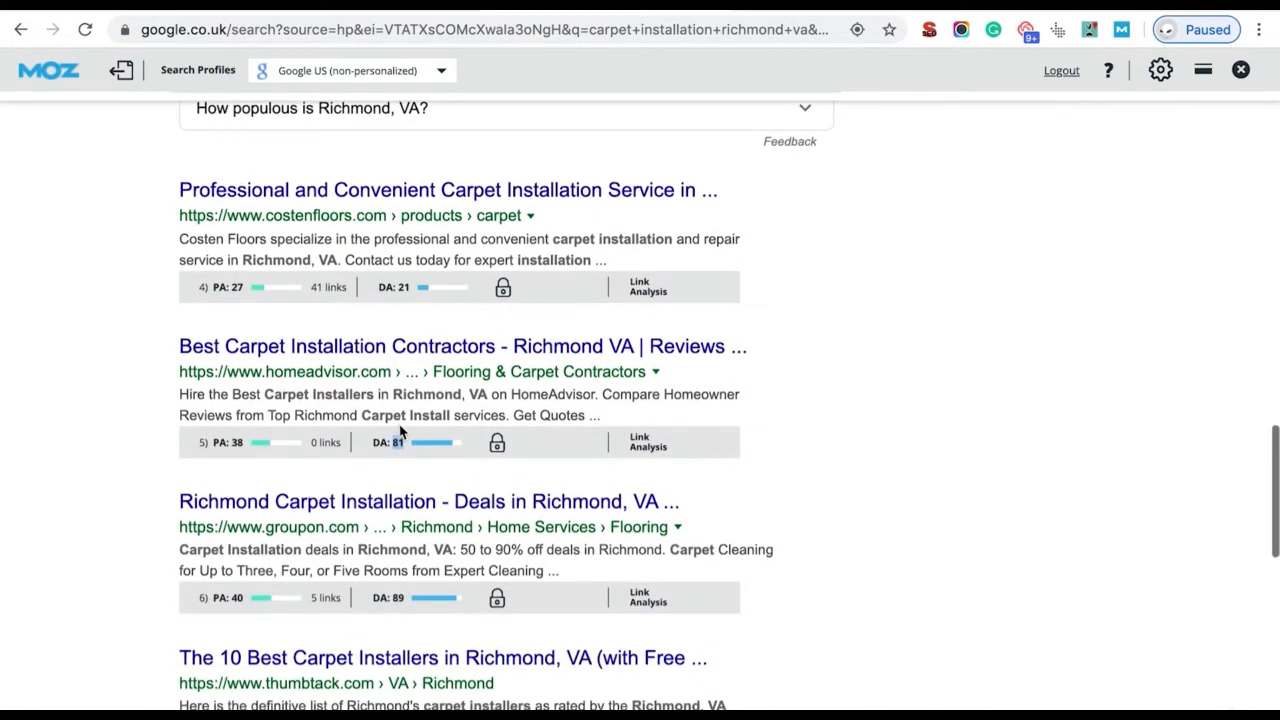
scroll(413, 410, "down", 9)
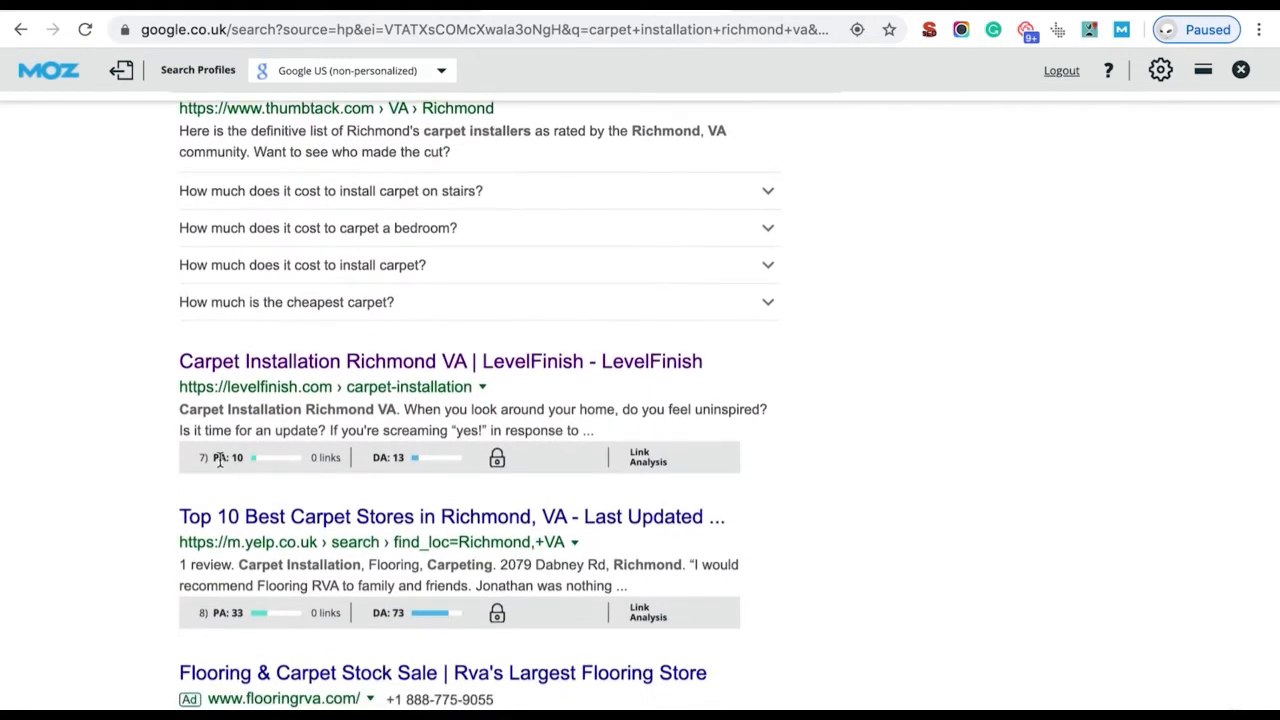
double_click(398, 457)
Step: Review the authority scores of the top six organic results again to judge the competition for the keyword
scroll(396, 404, "up", 7)
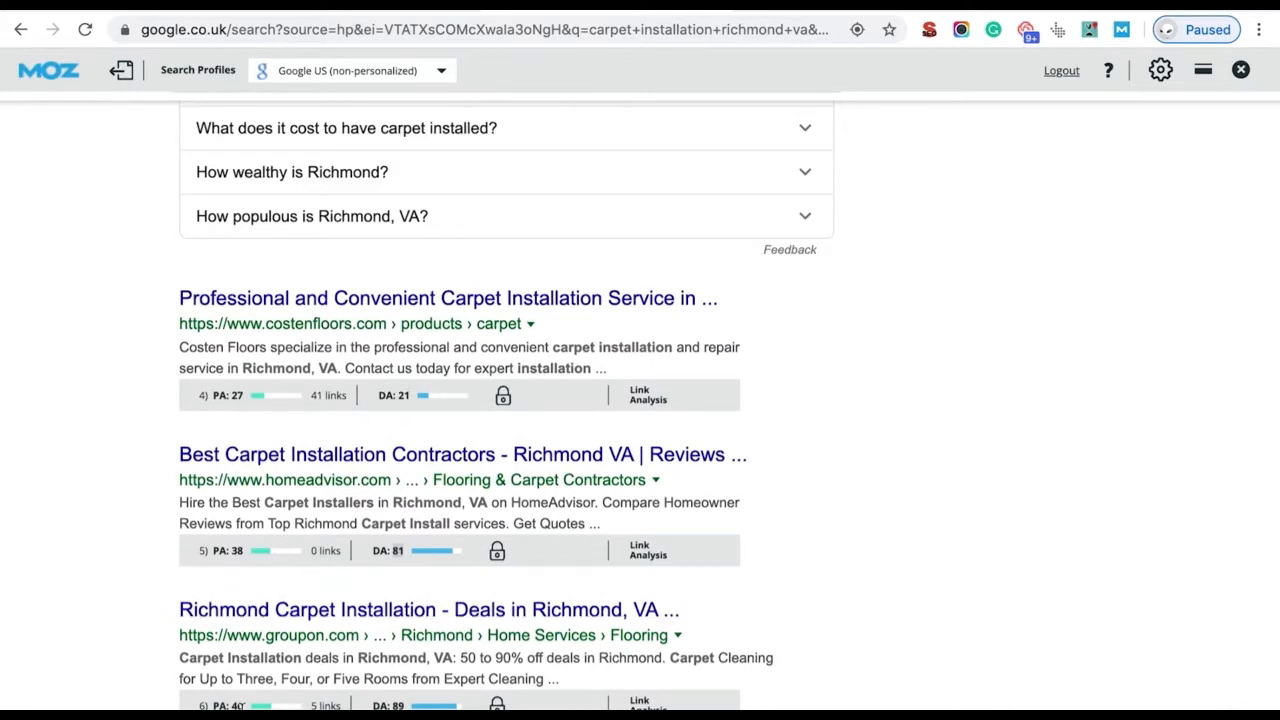
scroll(240, 706, "up", 6)
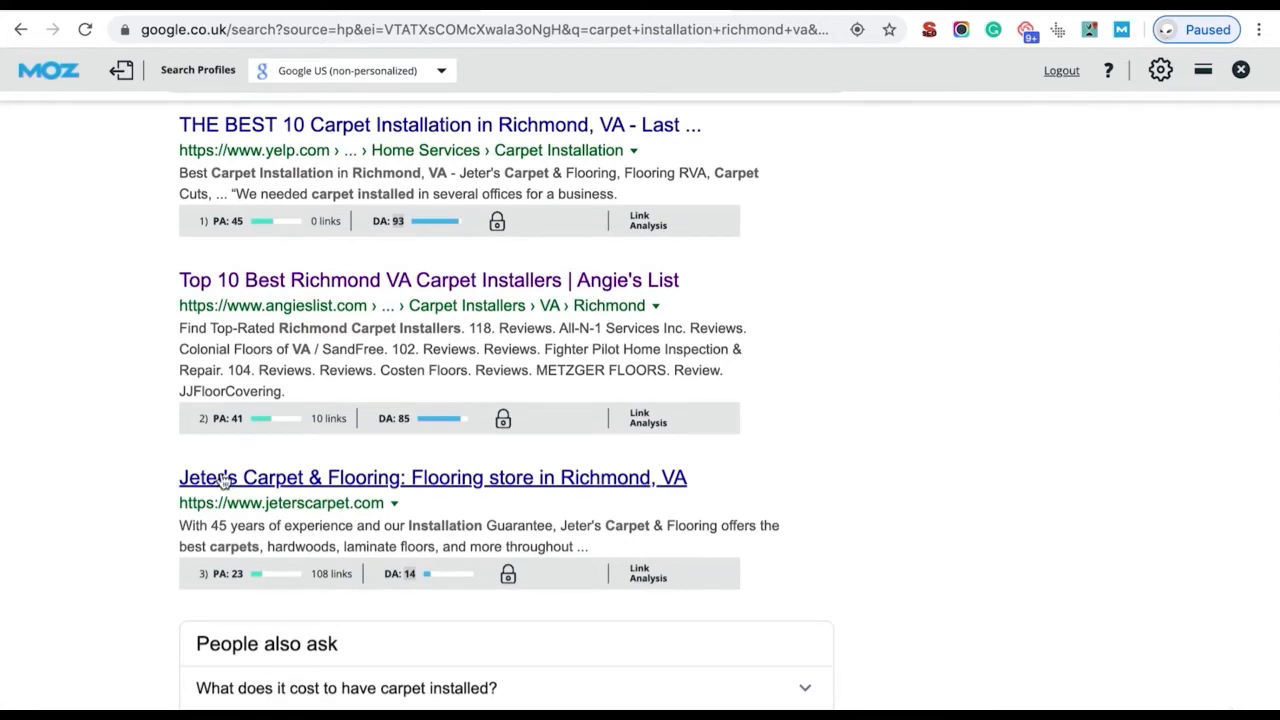
scroll(240, 311, "down", 5)
scroll(240, 311, "down", 1)
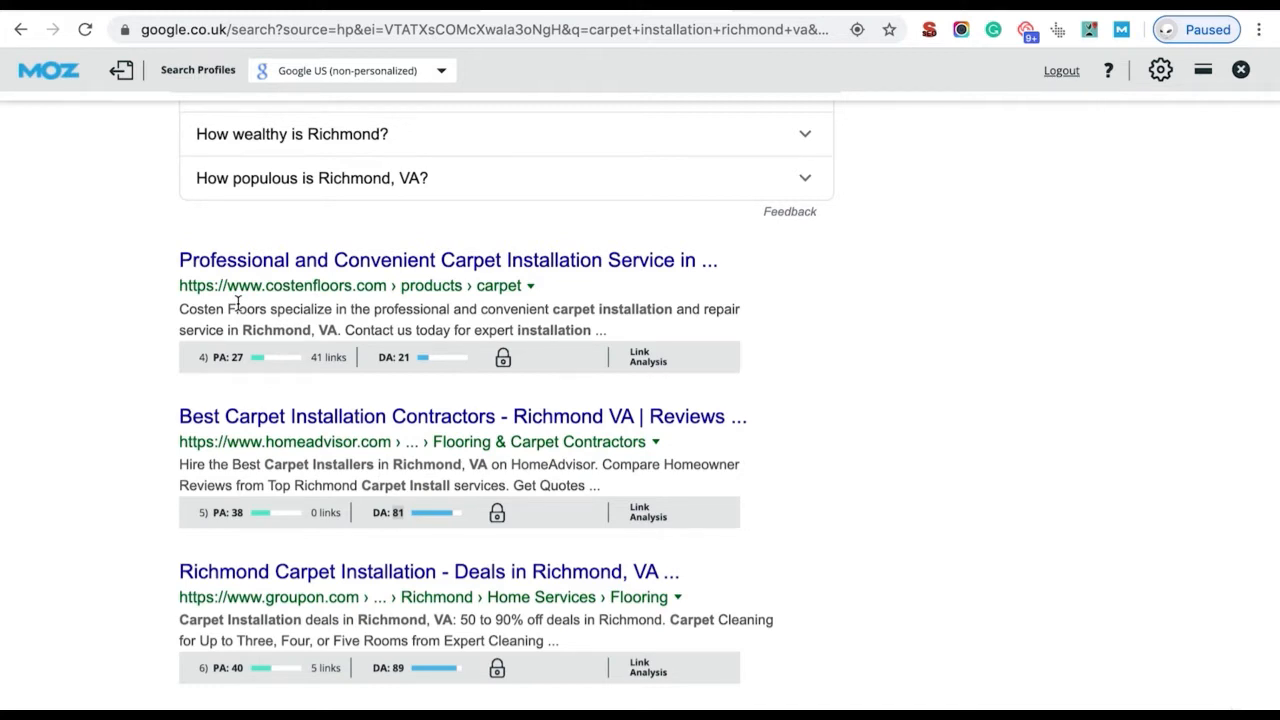
Step: Look back over the PA and DA scores of the local company results above the People also ask section
scroll(597, 321, "up", 2)
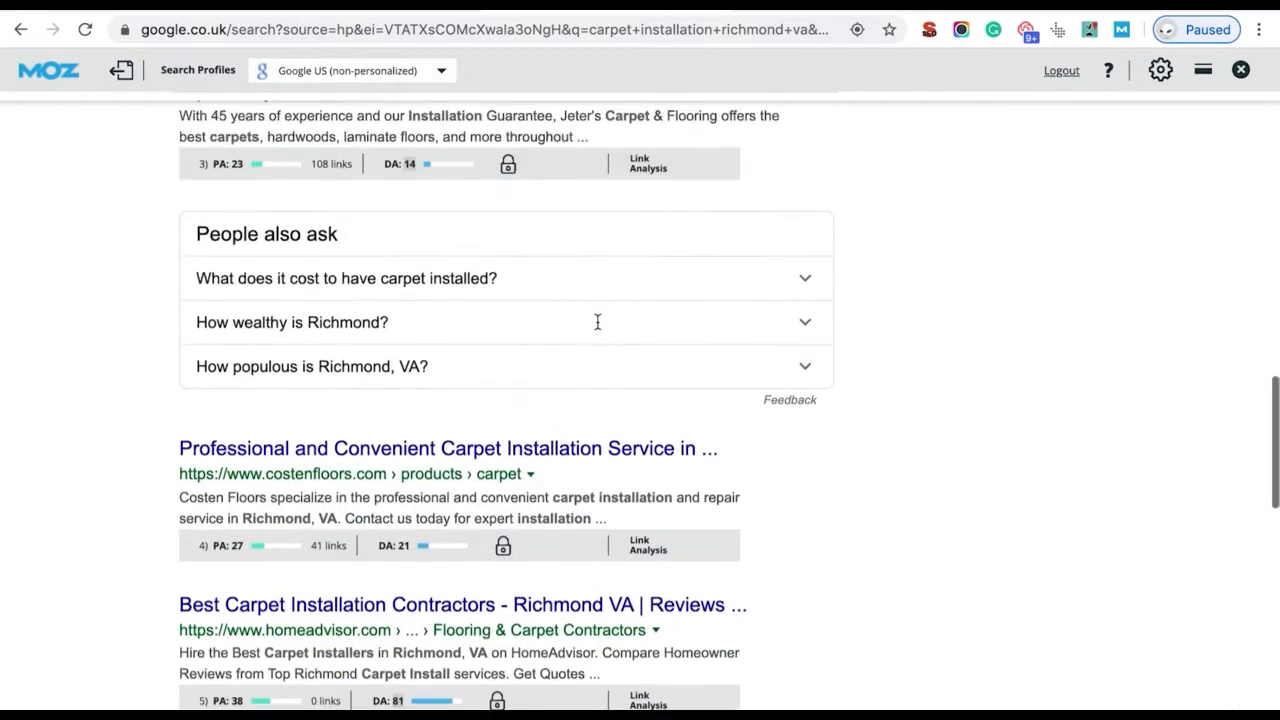
scroll(598, 330, "up", 3)
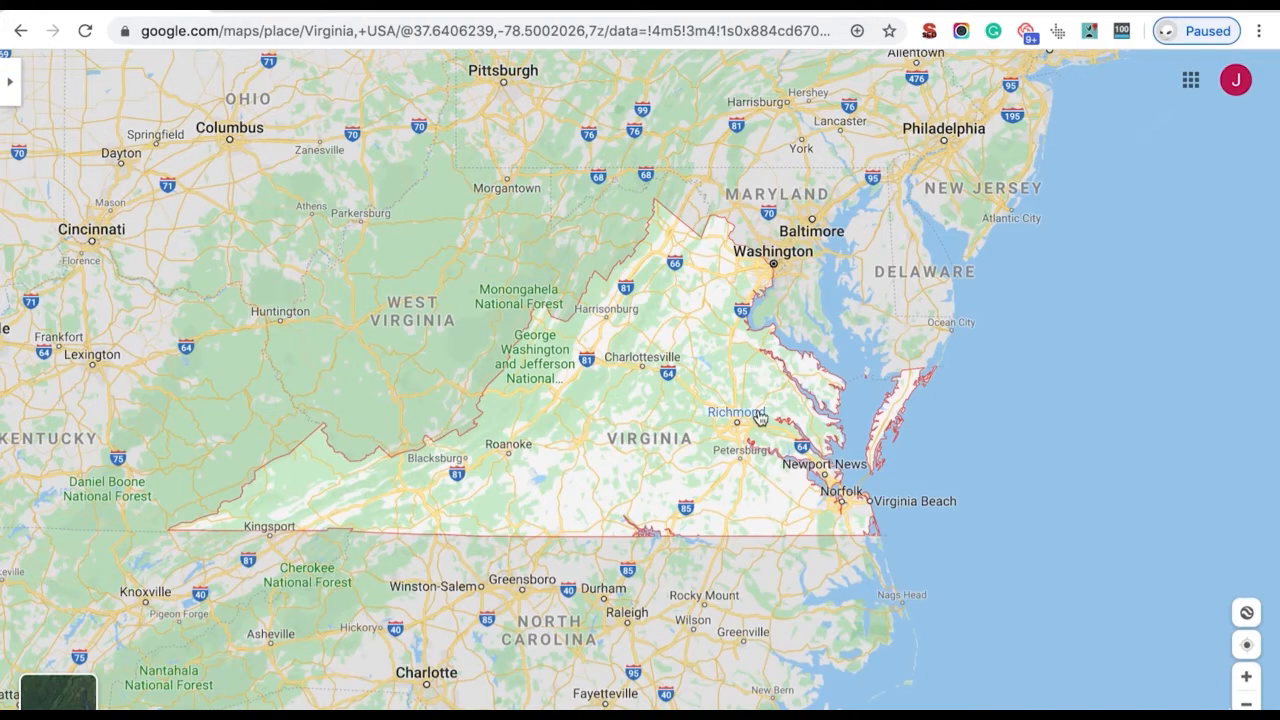
Step: Zoom in on Richmond in the Google Maps view of Virginia to inspect the city and its surrounding suburbs
left_click(1246, 677)
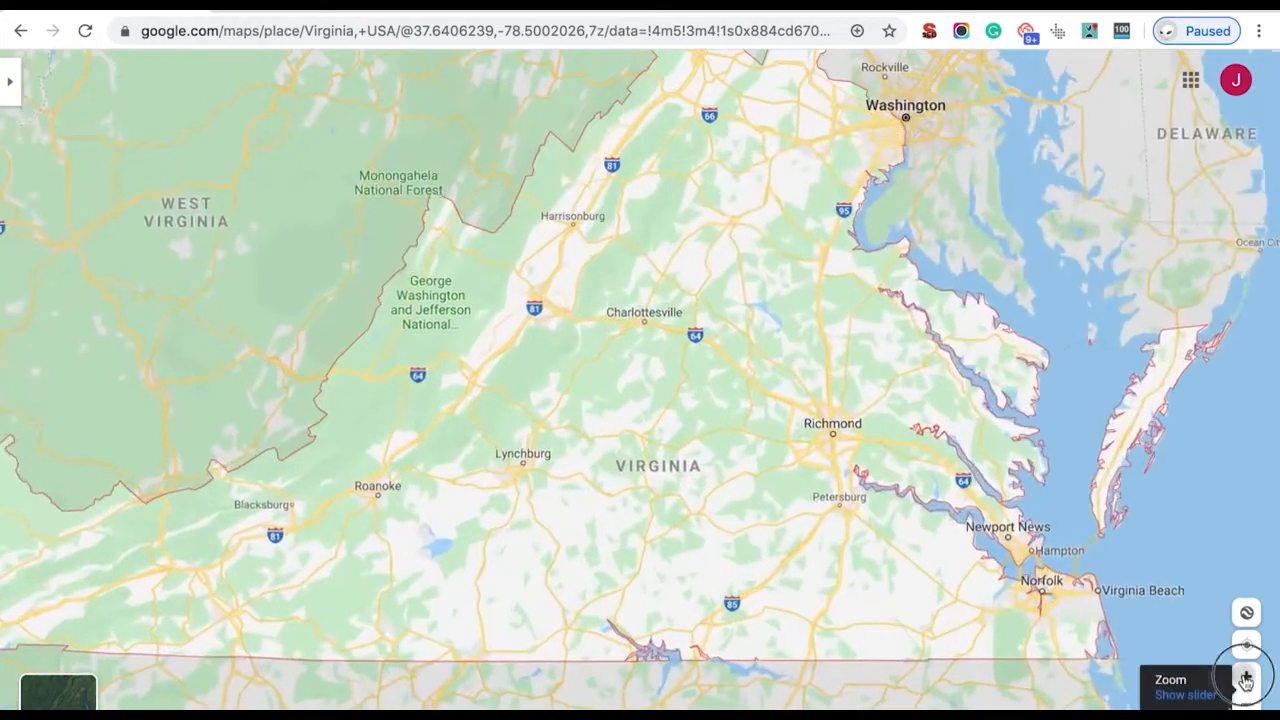
left_click(1246, 677)
left_click_drag(786, 523, 650, 505)
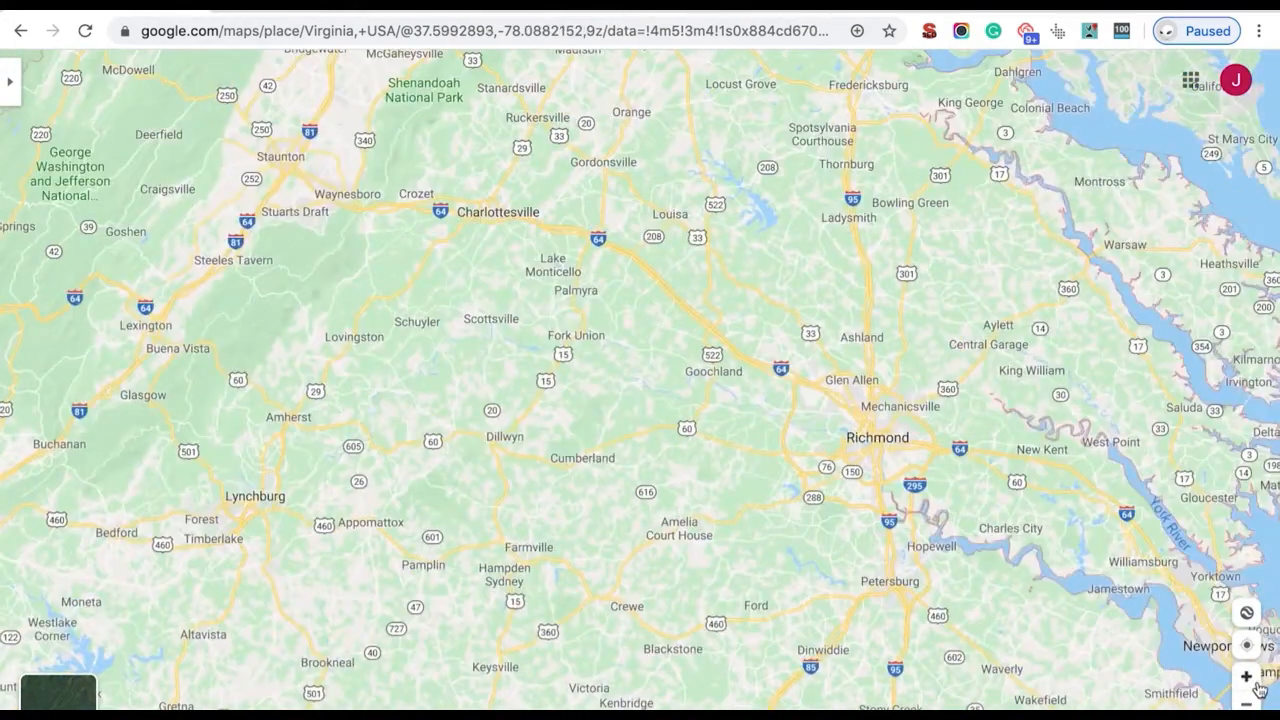
left_click(1246, 677)
left_click(1246, 677)
left_click_drag(826, 532, 234, 391)
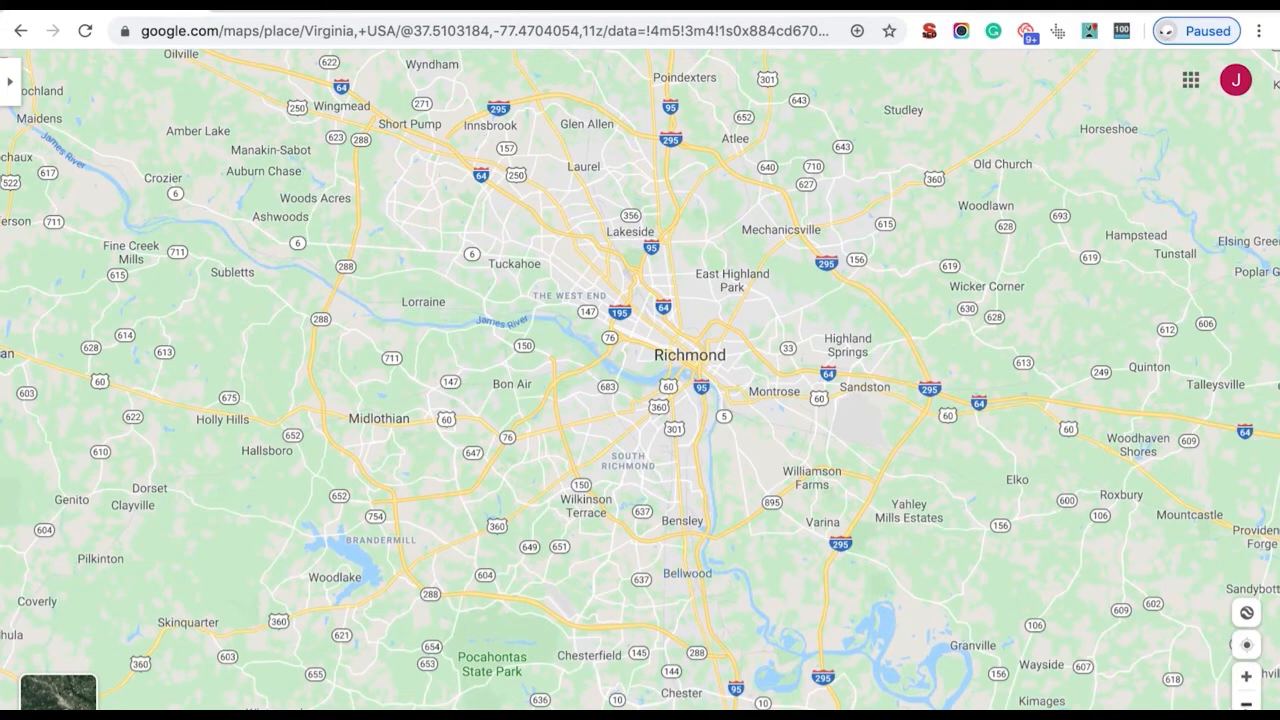
Step: Return the map to the full extent of Virginia and bring the states to its west into view
left_click(1246, 704)
left_click(1246, 704)
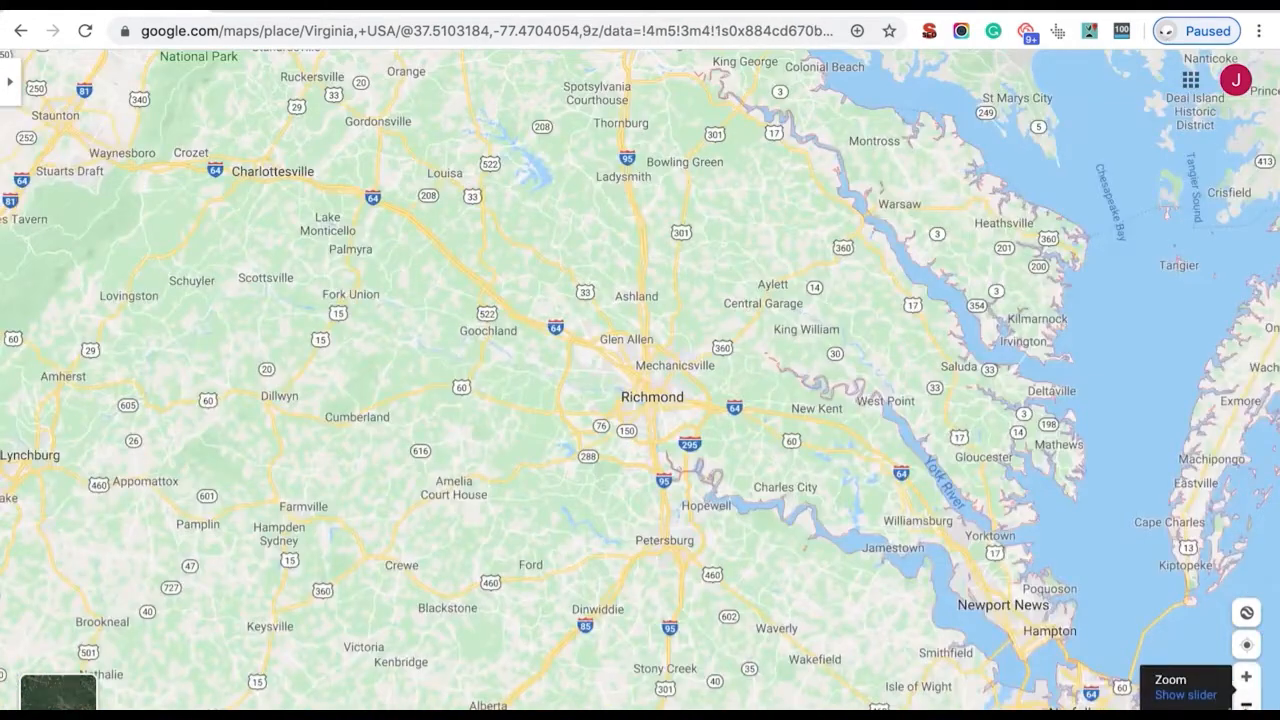
left_click(1246, 704)
left_click(1246, 704)
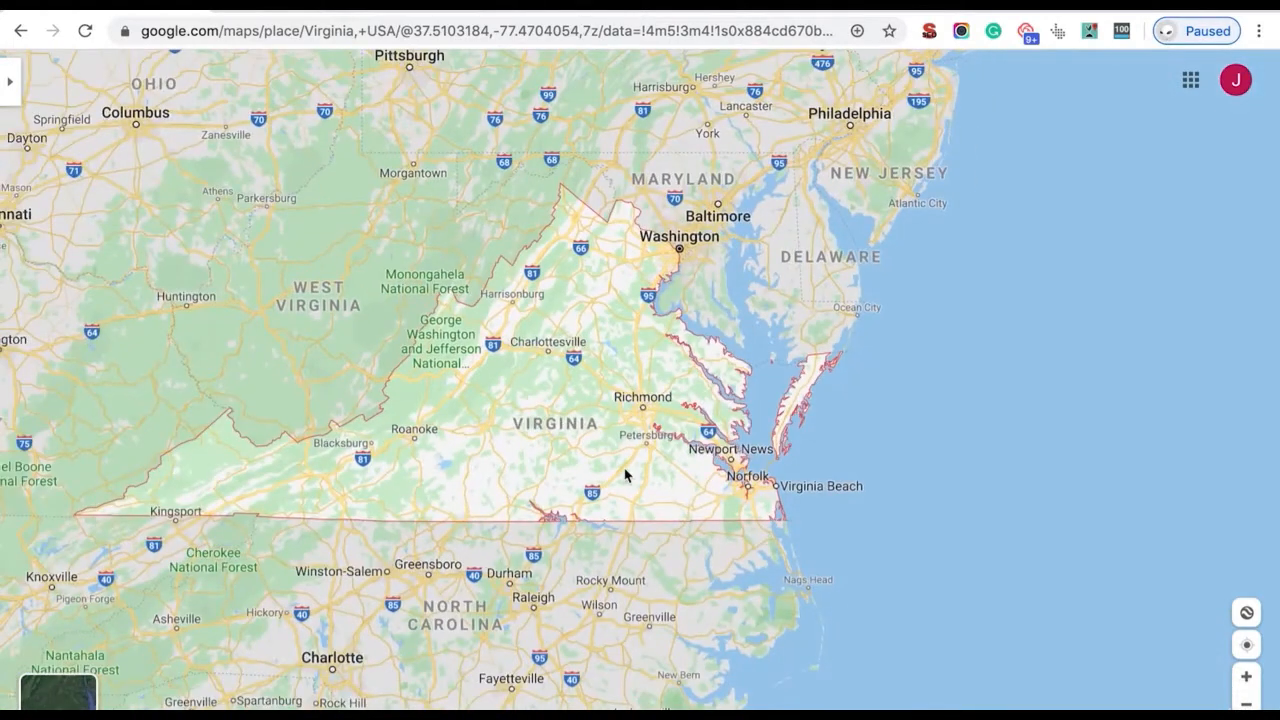
left_click_drag(551, 389, 820, 421)
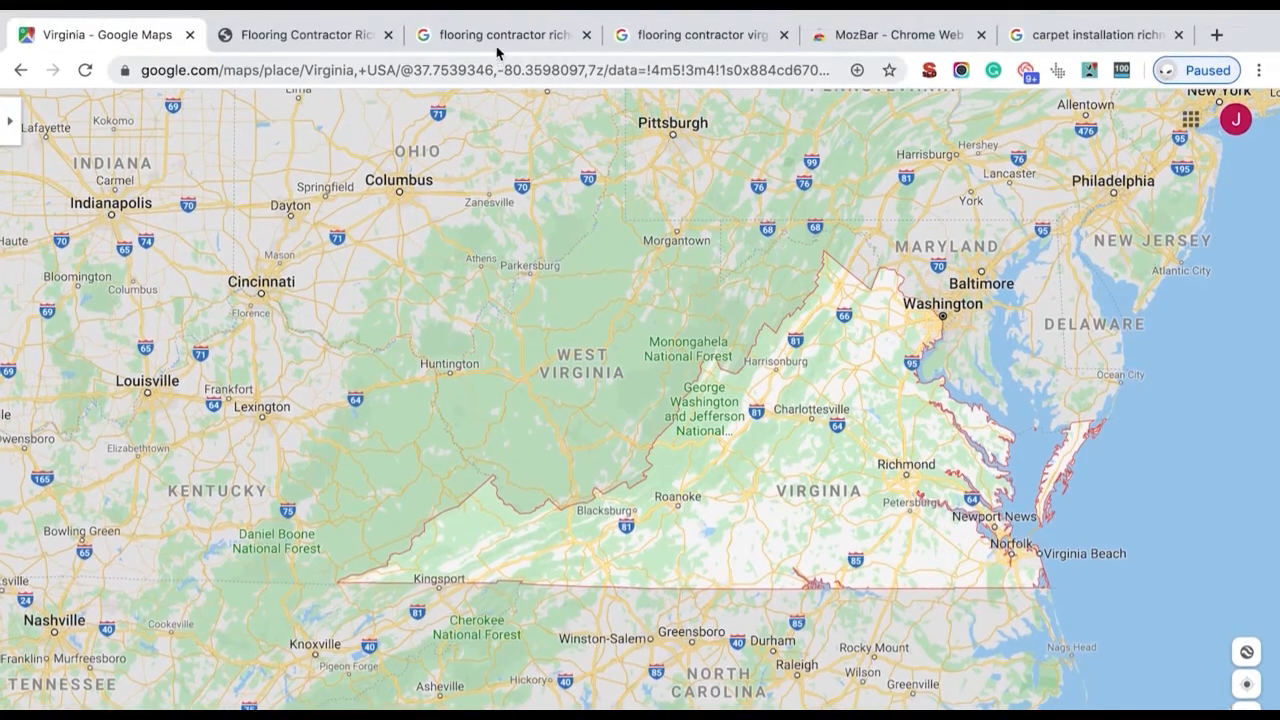
Step: Switch to the "flooring contractor richmond va" results and review the local map listings and the first organic results
left_click(497, 34)
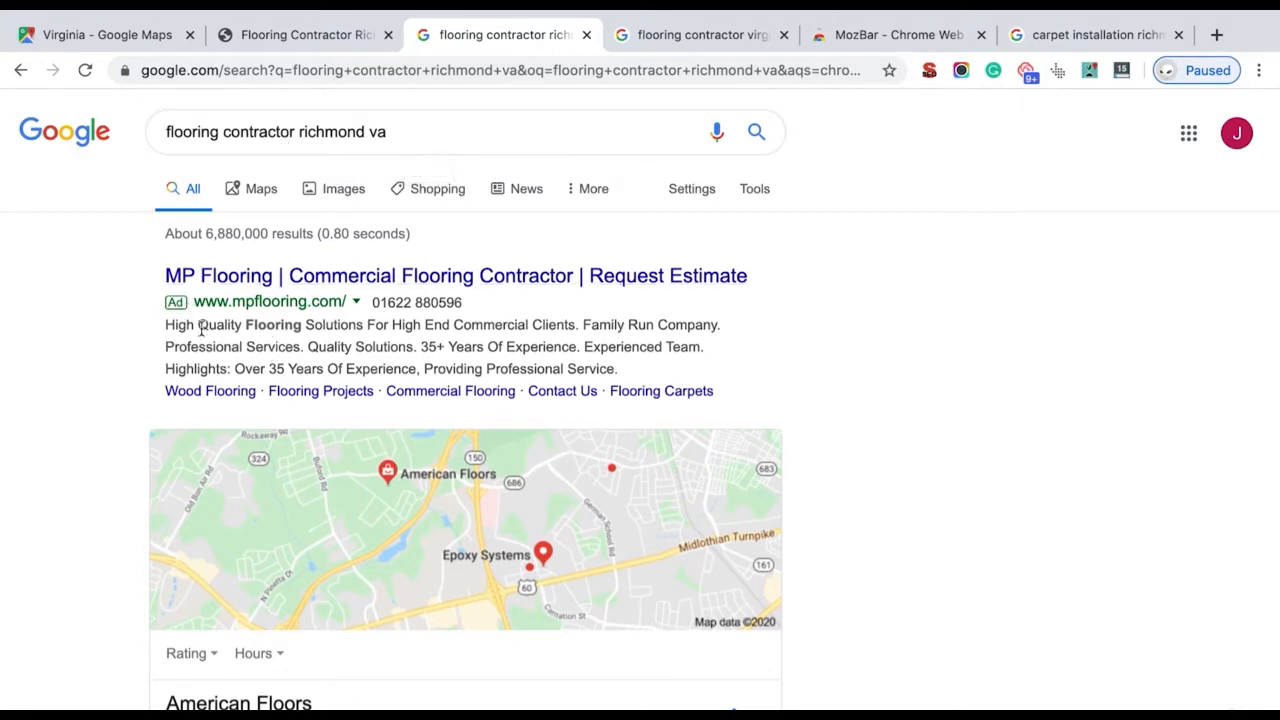
scroll(224, 397, "down", 3)
scroll(510, 386, "down", 2)
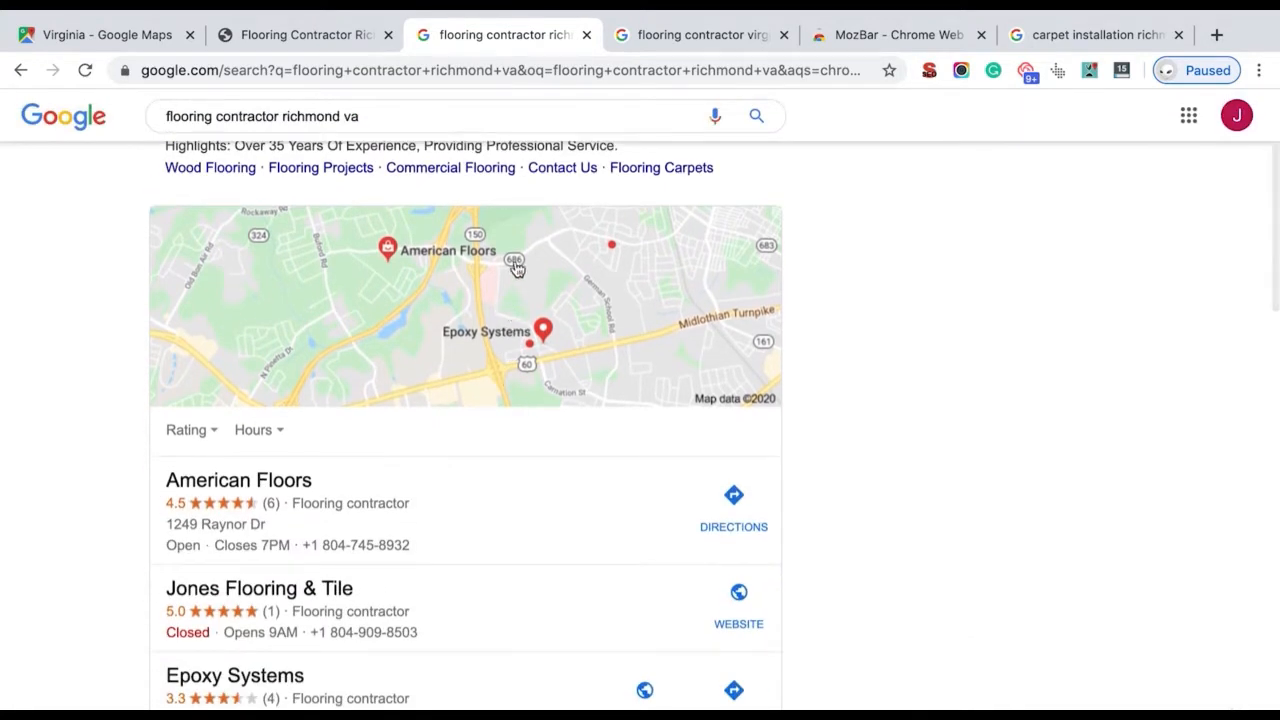
scroll(447, 543, "down", 6)
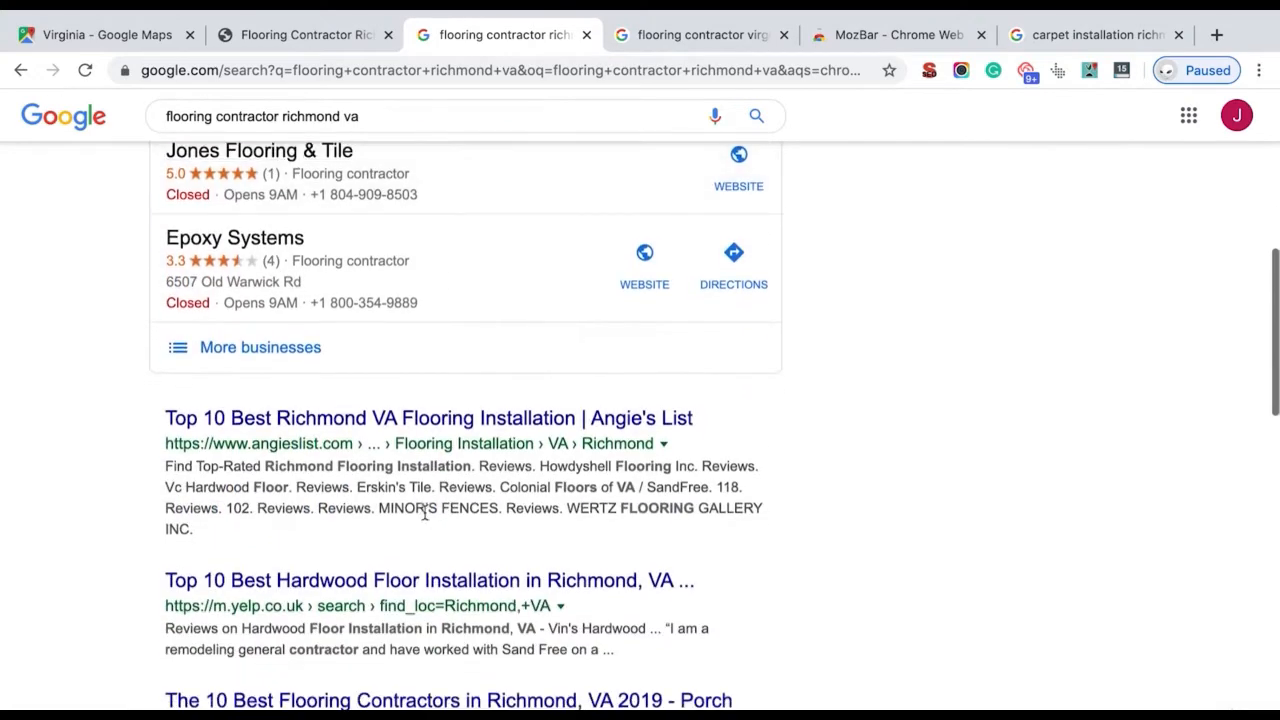
scroll(620, 578, "up", 10)
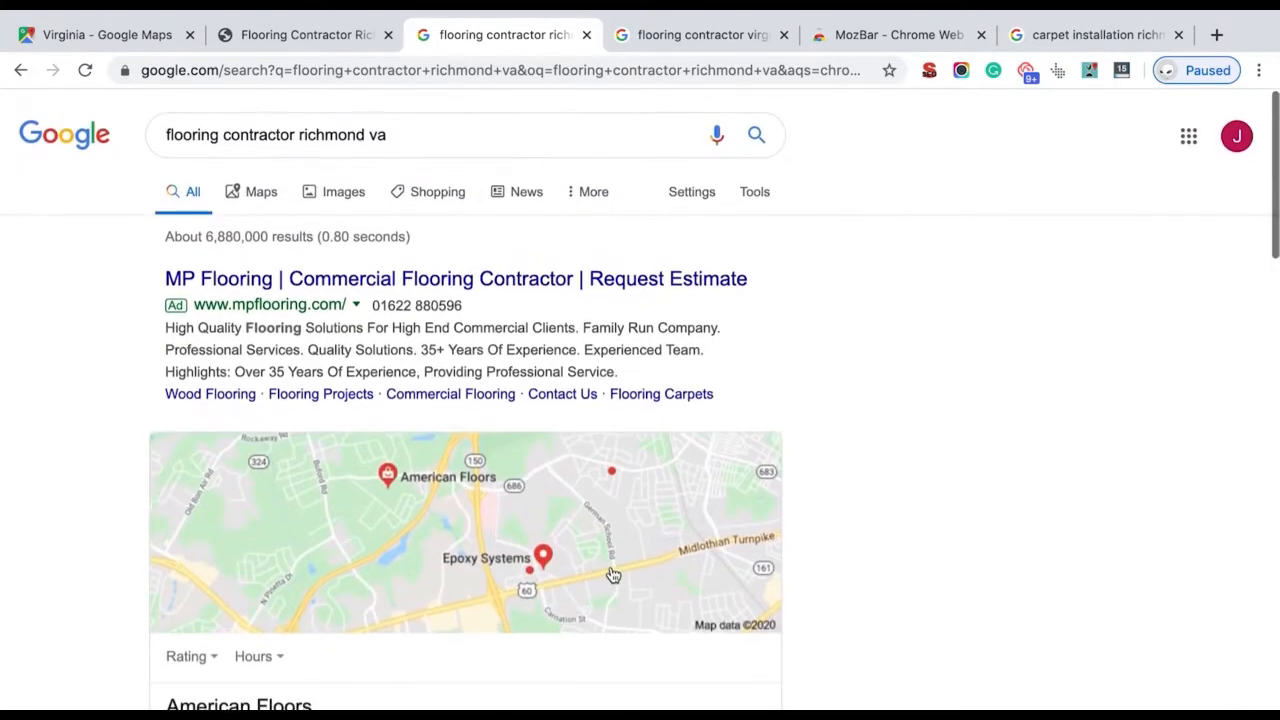
Step: Switch to the "flooring contractor virginia" results and examine which sites rank for the statewide keyword, highlighting "virginia" in the query
left_click(660, 40)
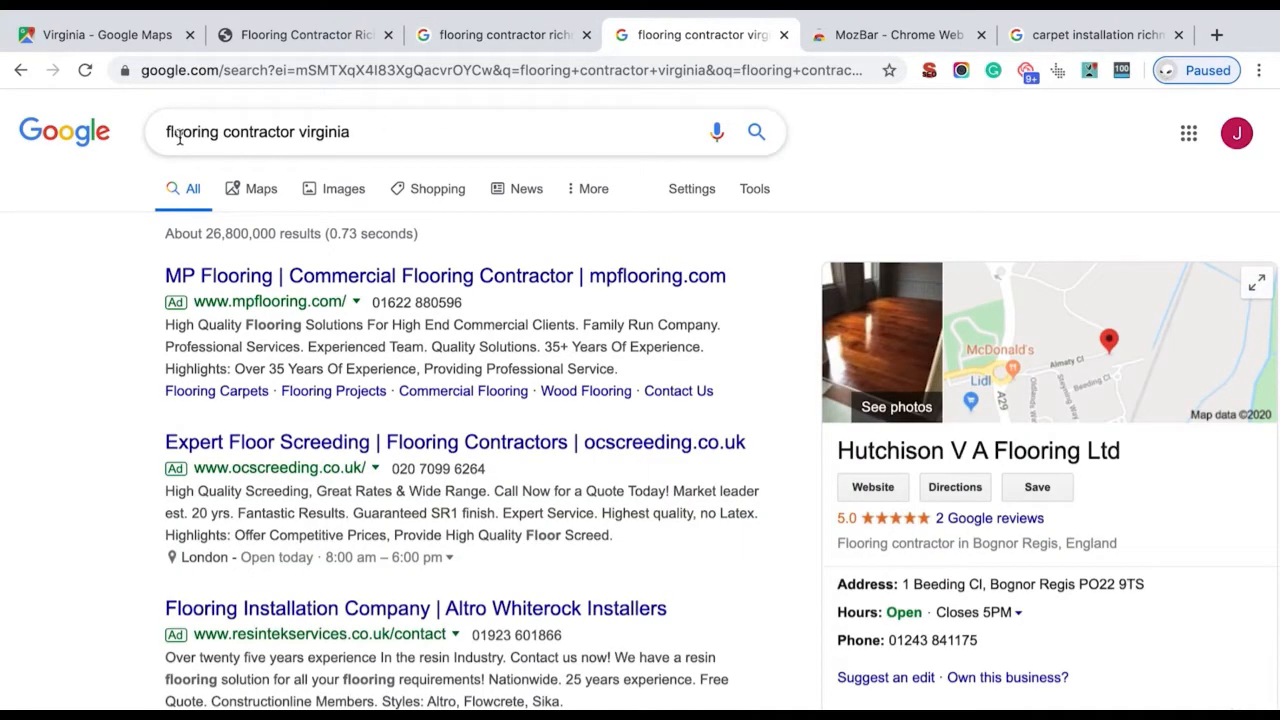
double_click(323, 131)
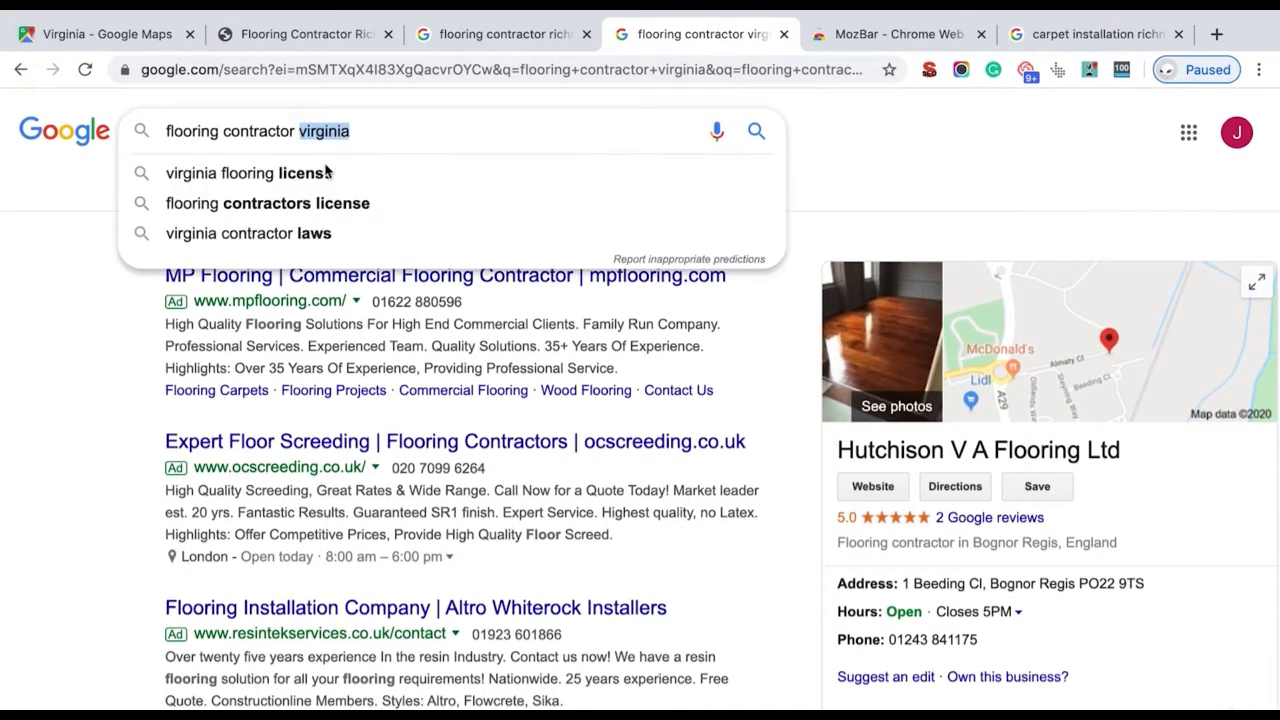
left_click(78, 342)
scroll(120, 416, "down", 1)
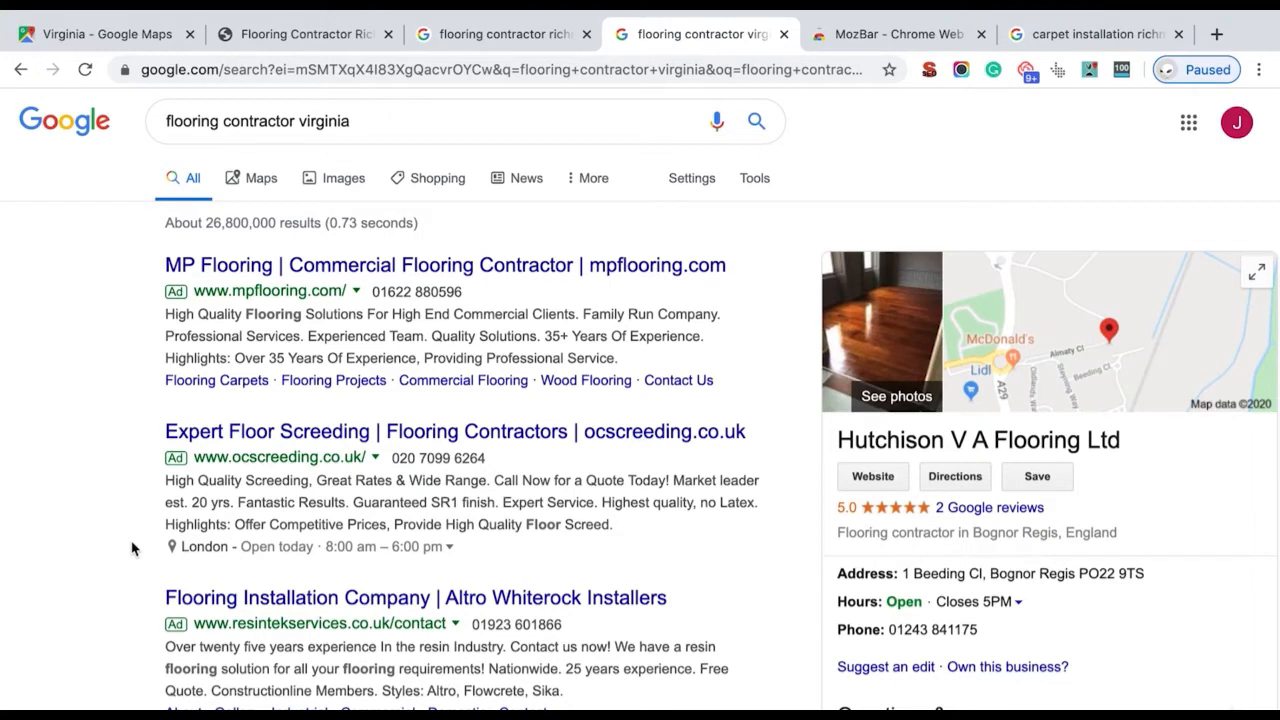
scroll(131, 548, "down", 3)
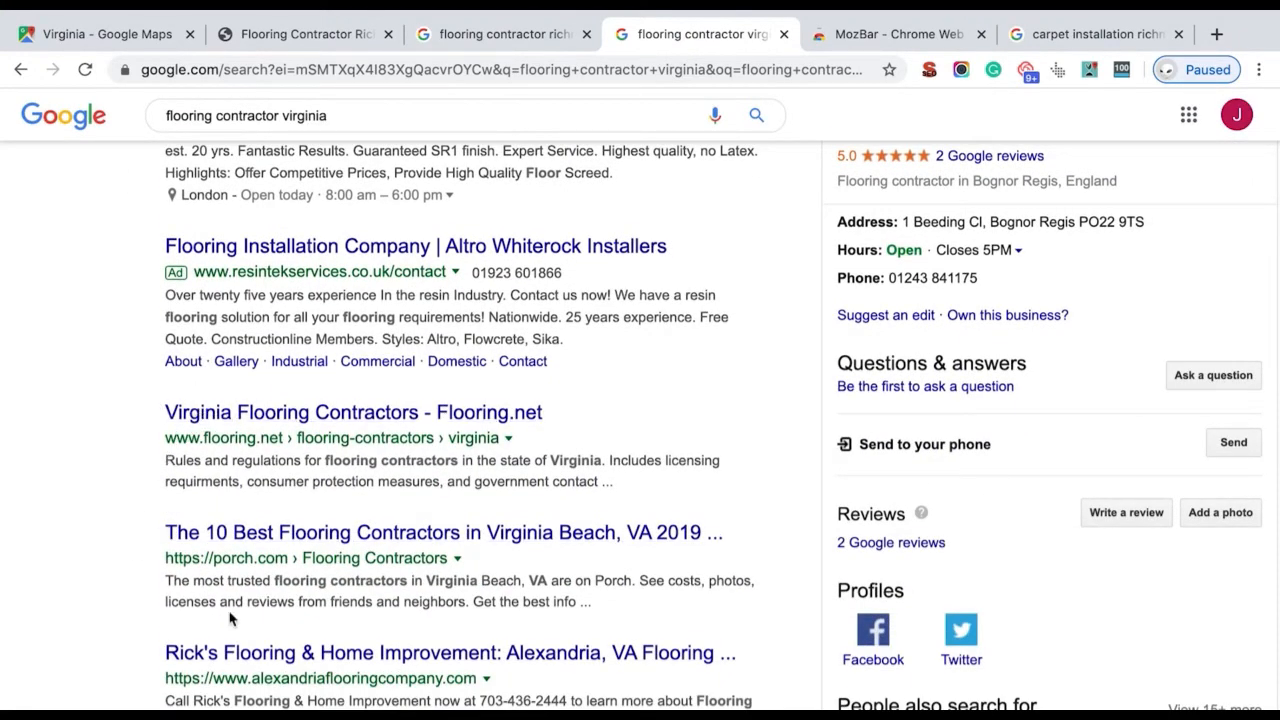
scroll(229, 619, "down", 3)
scroll(229, 617, "up", 1)
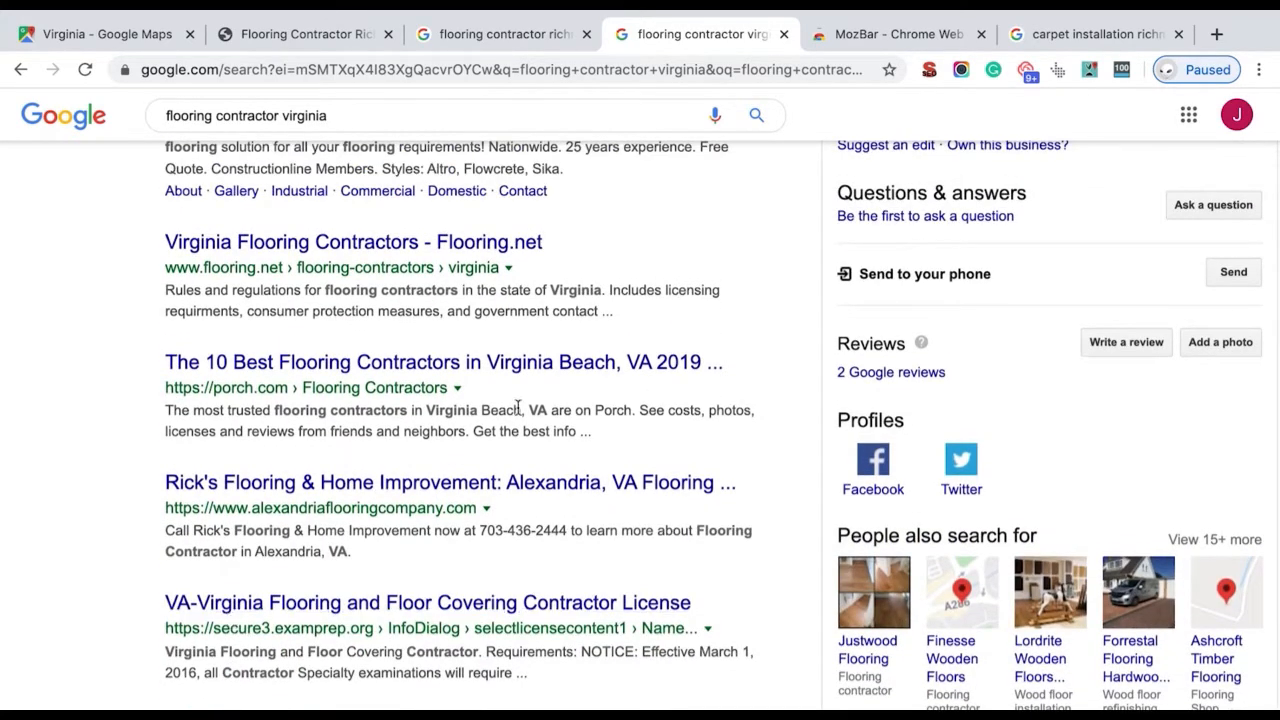
double_click(304, 116)
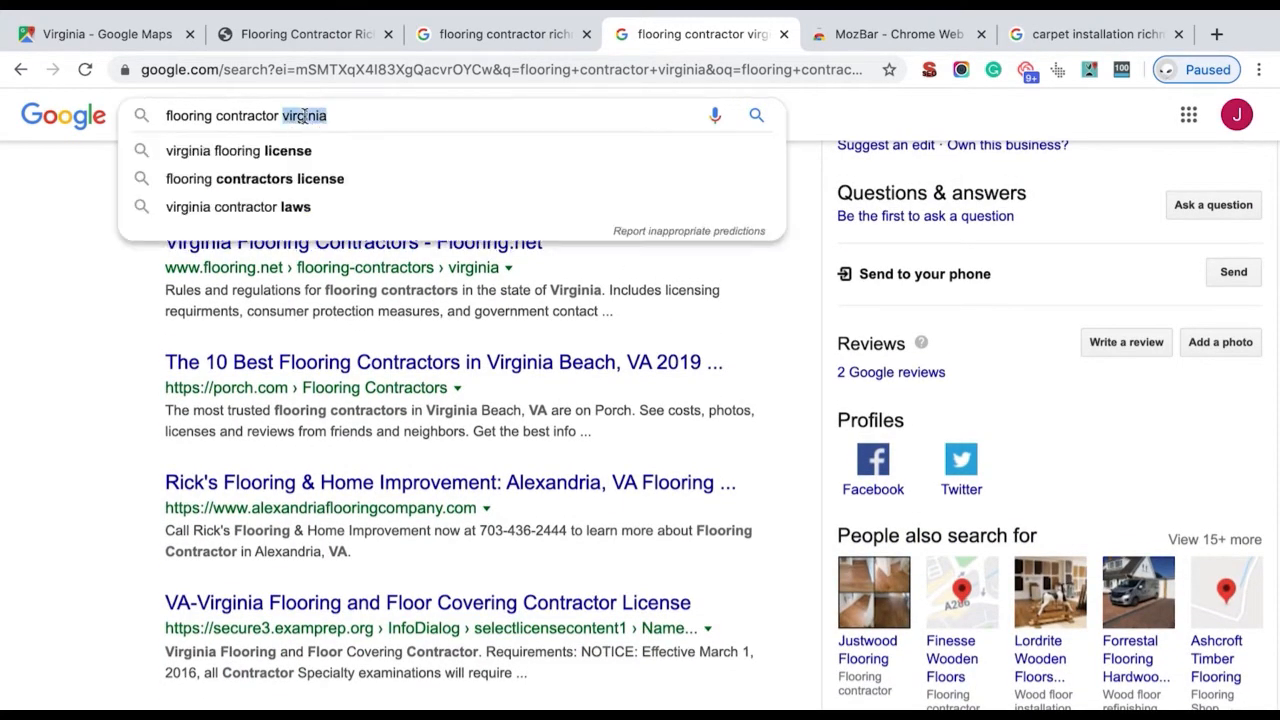
left_click(109, 263)
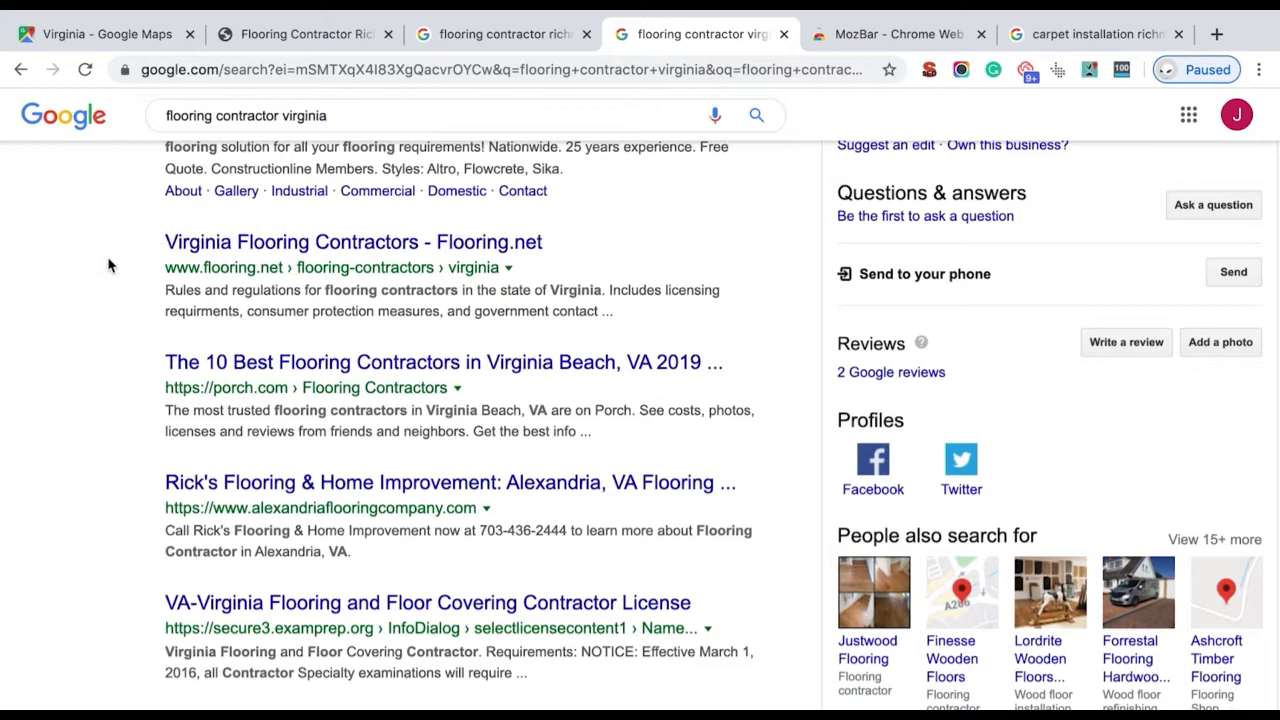
Step: Return to the "flooring contractor richmond va" results, review the local map listings and highlight "flooring" in the query
left_click(474, 27)
scroll(470, 390, "down", 3)
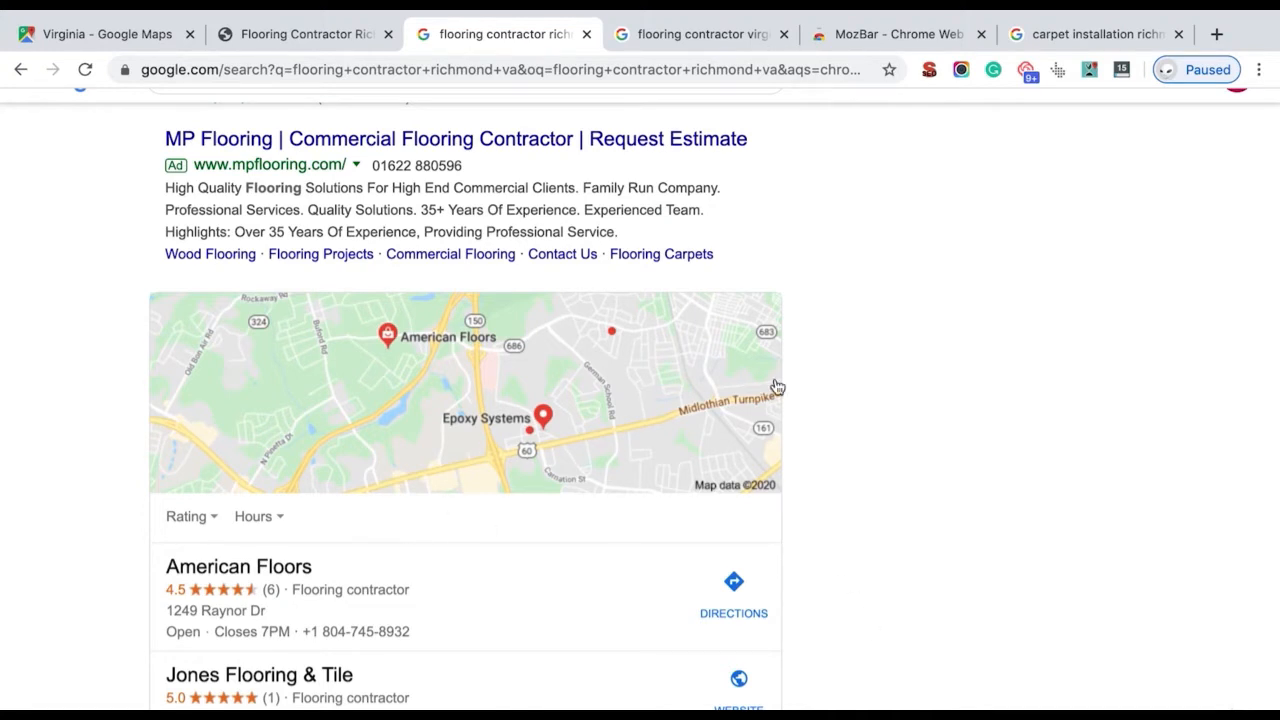
scroll(776, 387, "up", 3)
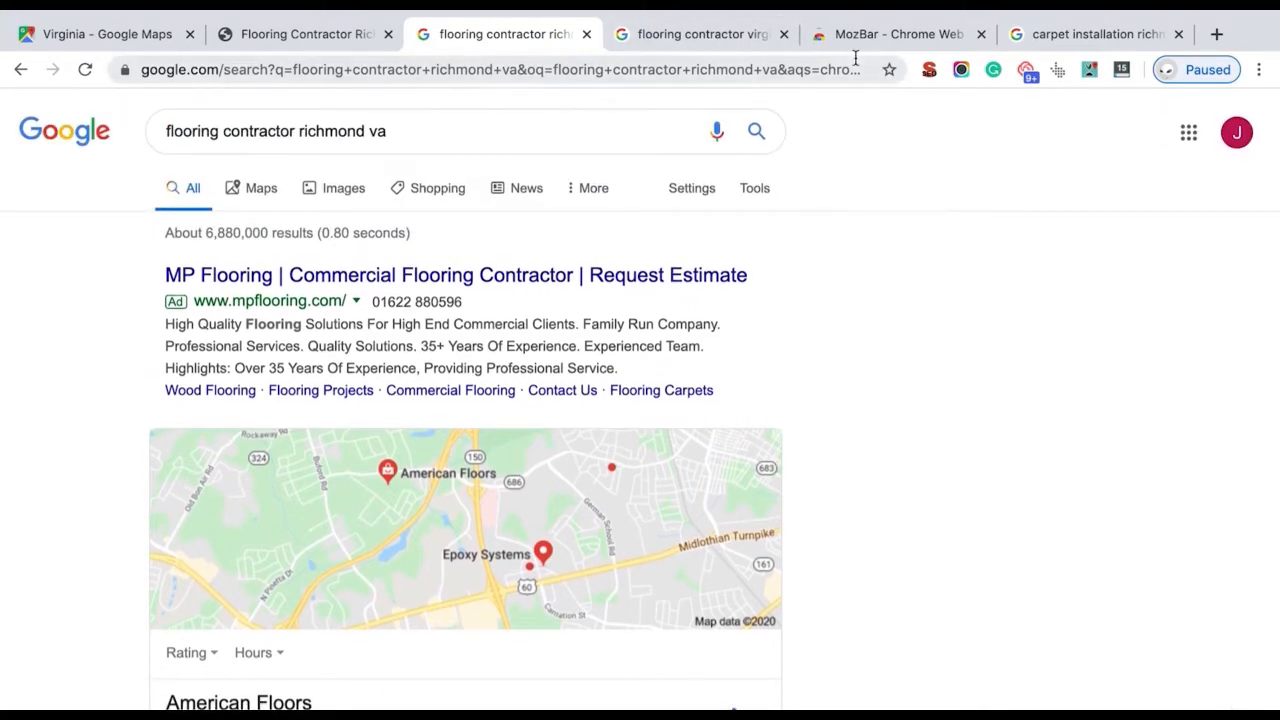
left_click(196, 131)
double_click(196, 131)
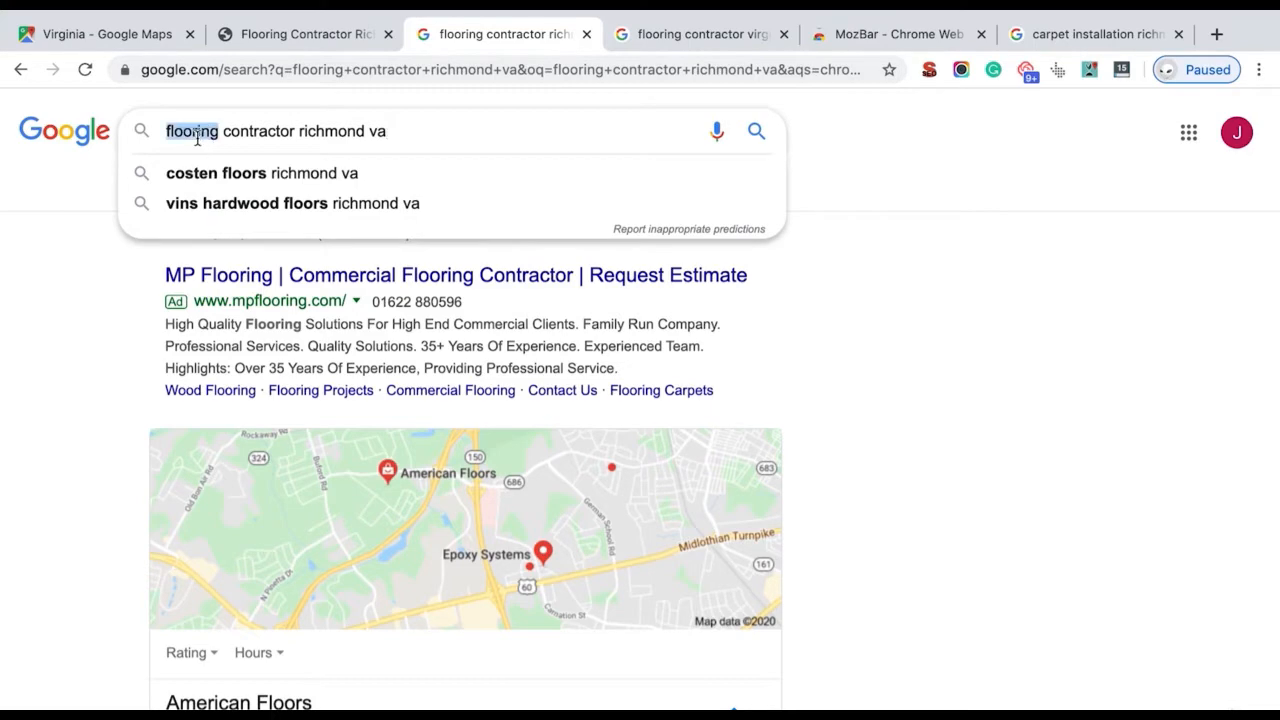
left_click(281, 131)
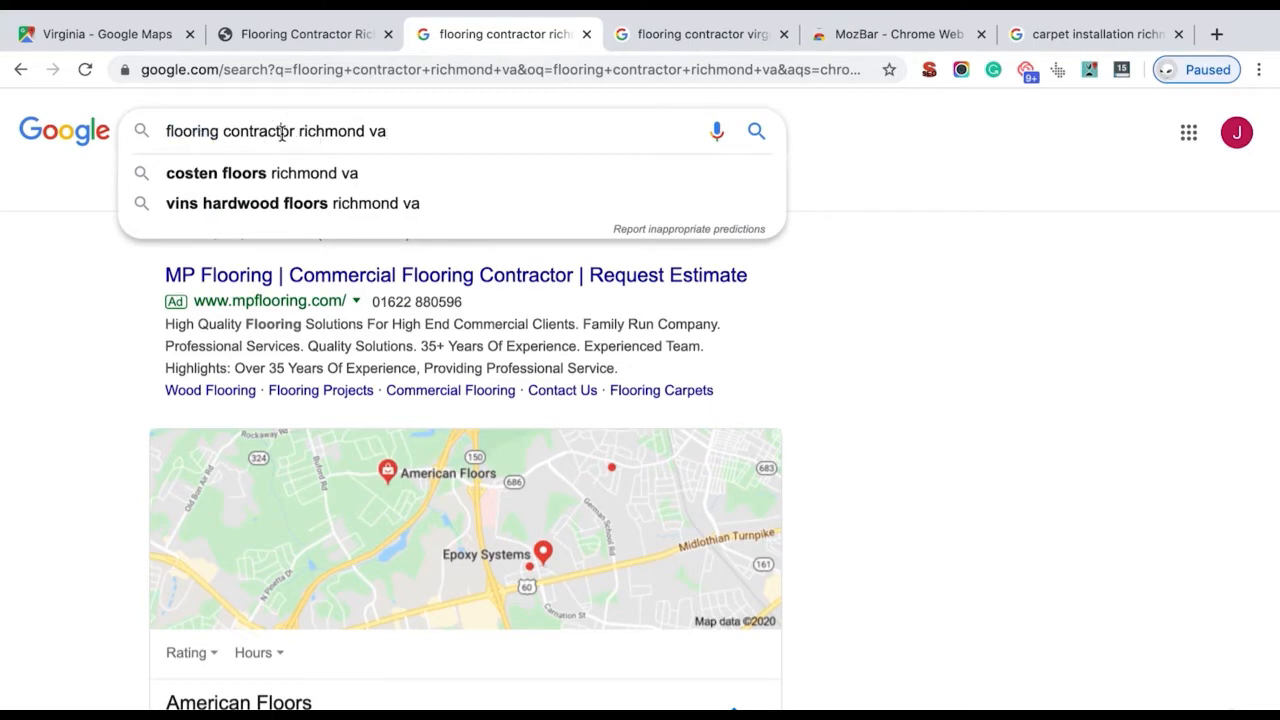
Step: Place the "carpet installation richmond va" tab ahead of the MozBar tab and highlight "richmond va" in its query
left_click(1095, 36)
left_click_drag(1092, 38, 885, 34)
left_click(220, 177)
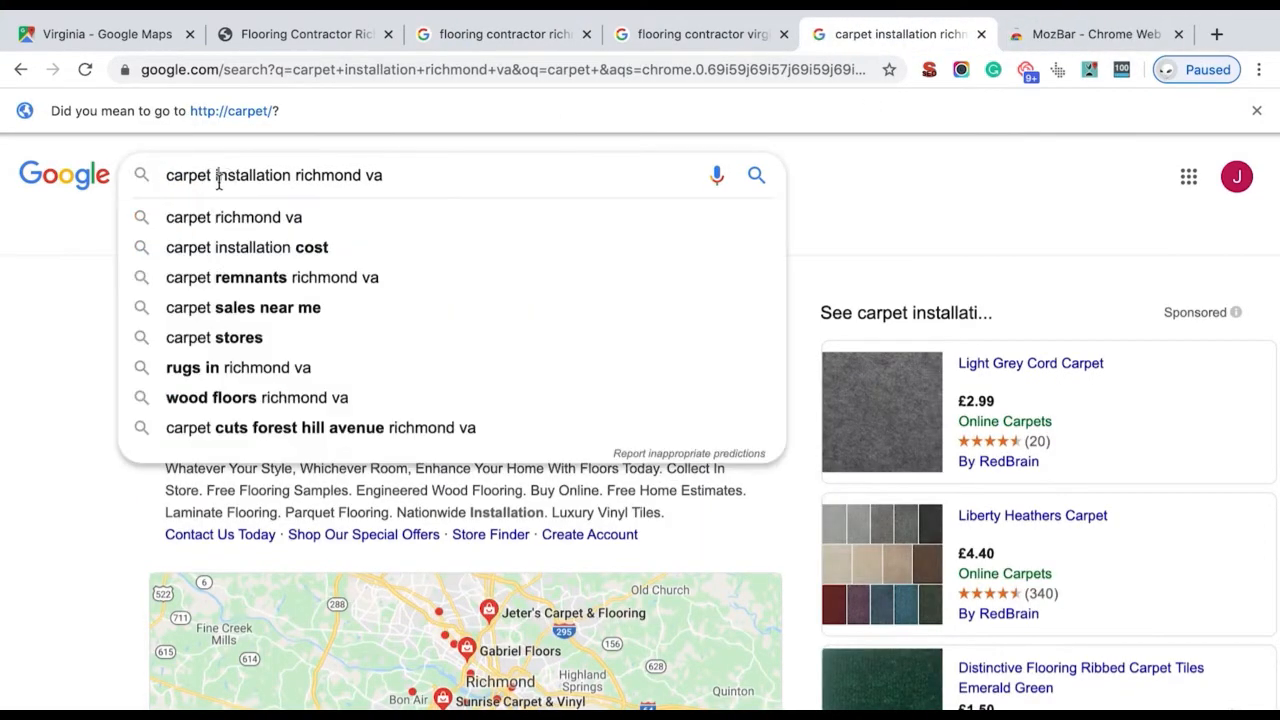
triple_click(218, 180)
left_click(291, 176)
key("shift+End")
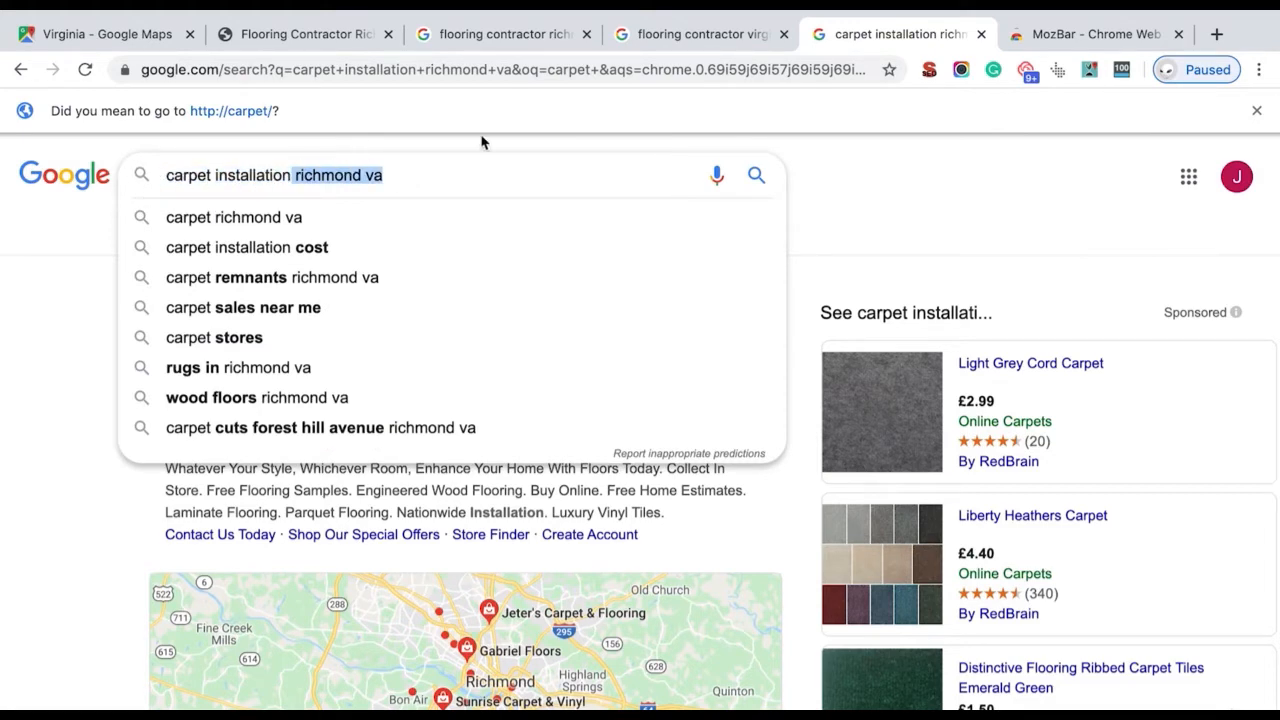
Step: Switch to the LevelFinish website and display its list of flooring services
left_click(325, 30)
mouse_move(1000, 137)
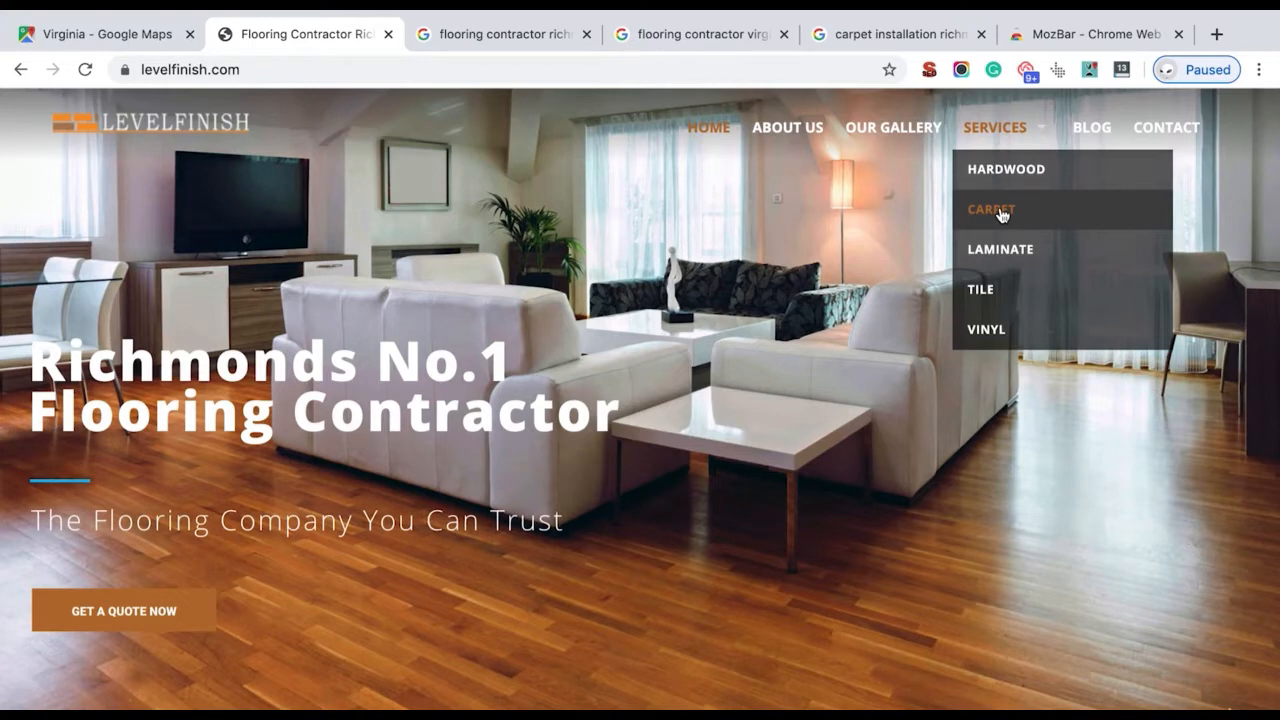
Step: Go back to the carpet installation results and examine the service and location parts of the query by highlighting them
left_click(908, 34)
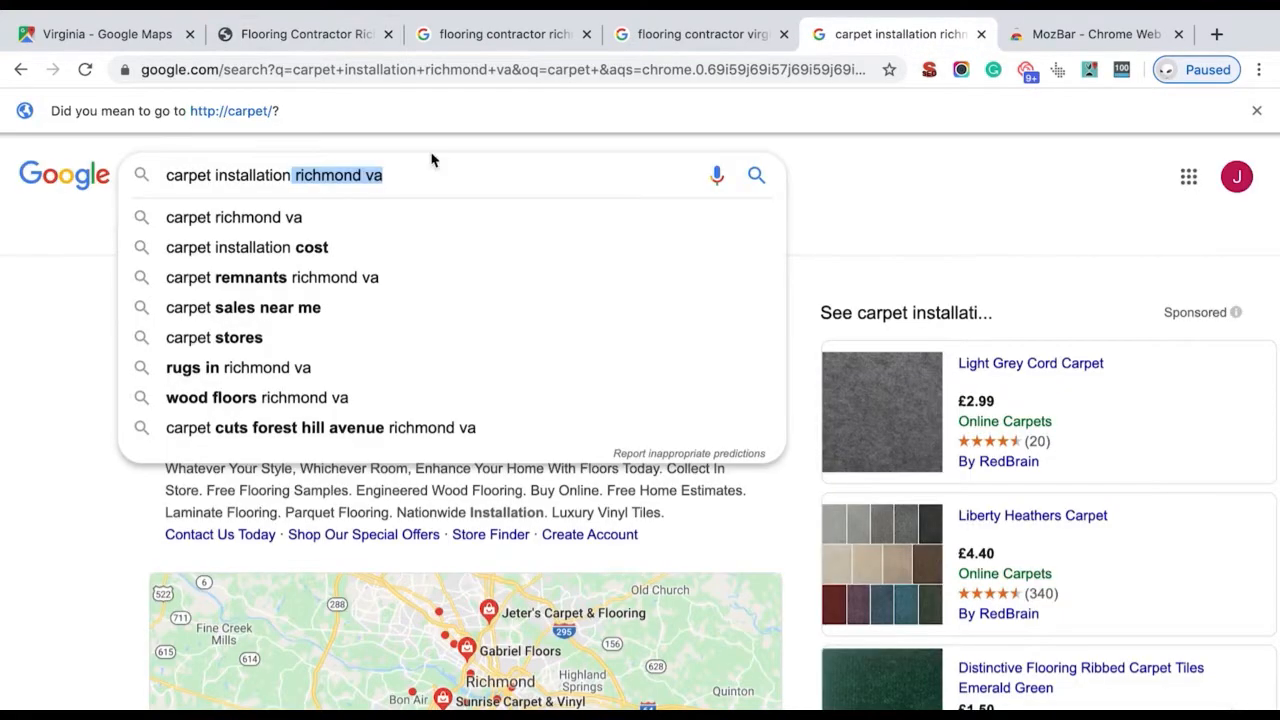
double_click(250, 177)
left_click(300, 177)
left_click(293, 175)
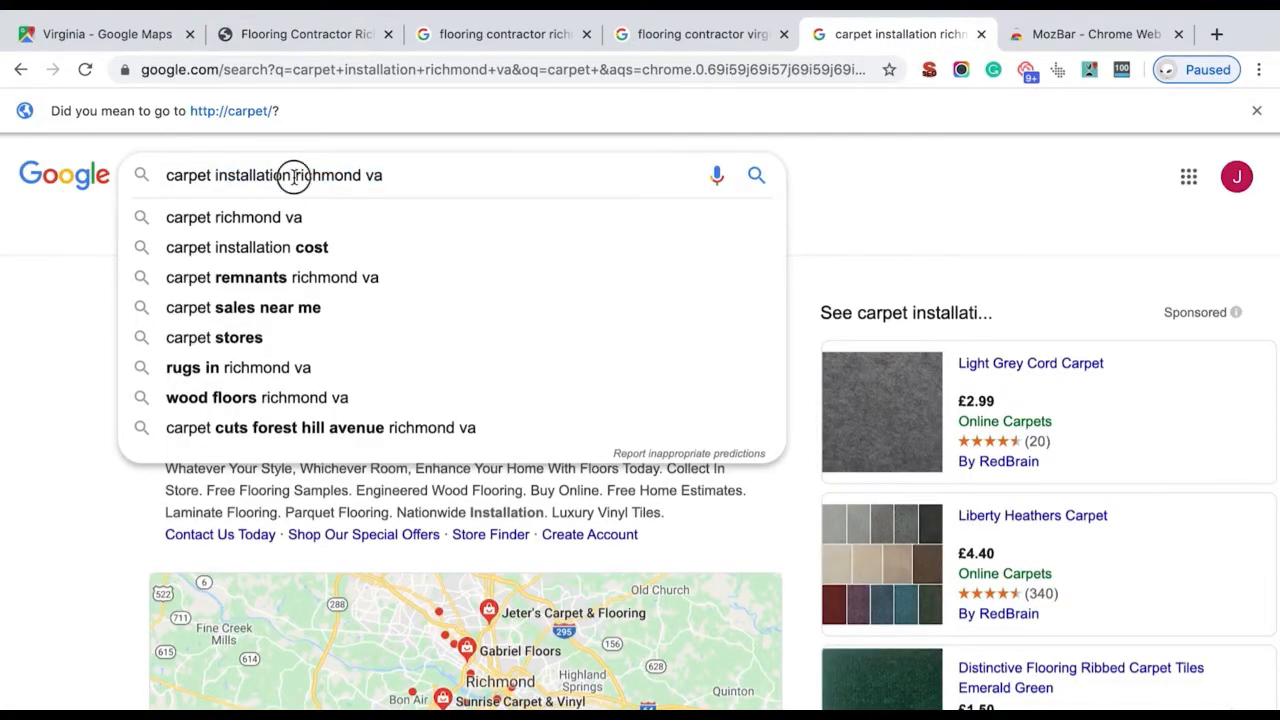
left_click_drag(293, 175, 429, 174)
left_click(84, 337)
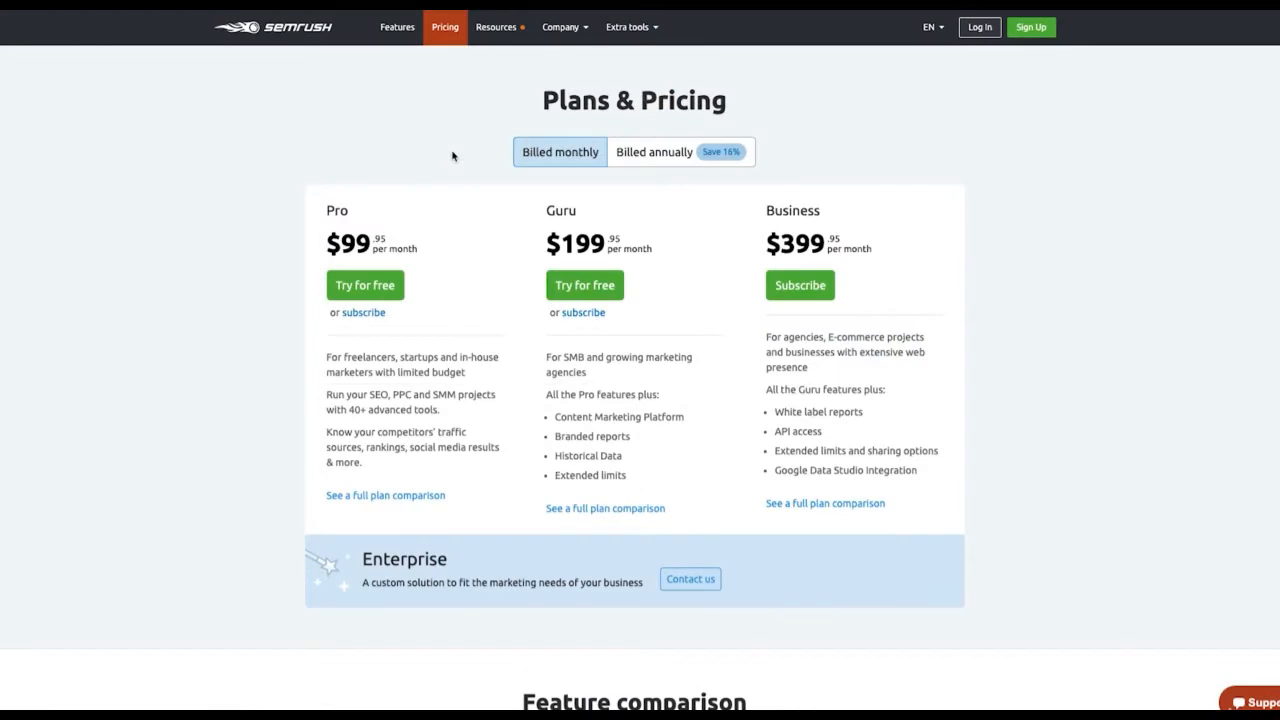
Step: Check the monthly price of the Pro plan on the SEMrush pricing page
double_click(360, 240)
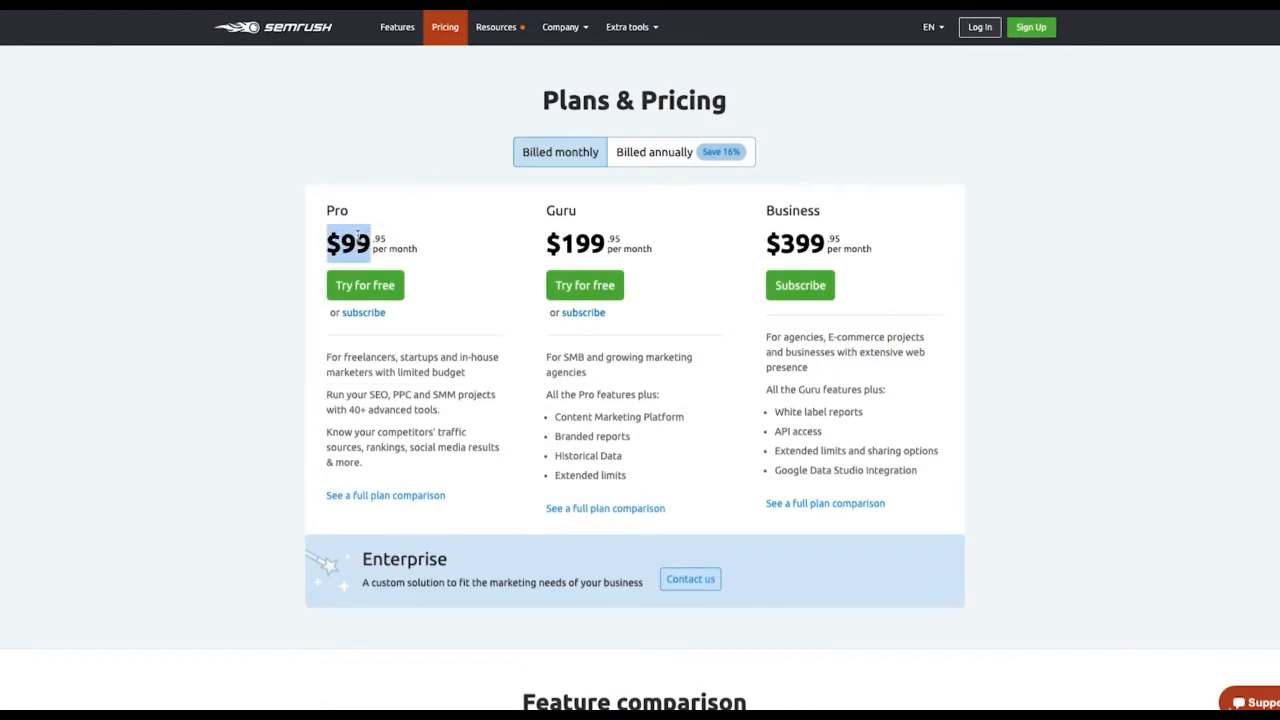
left_click(425, 245)
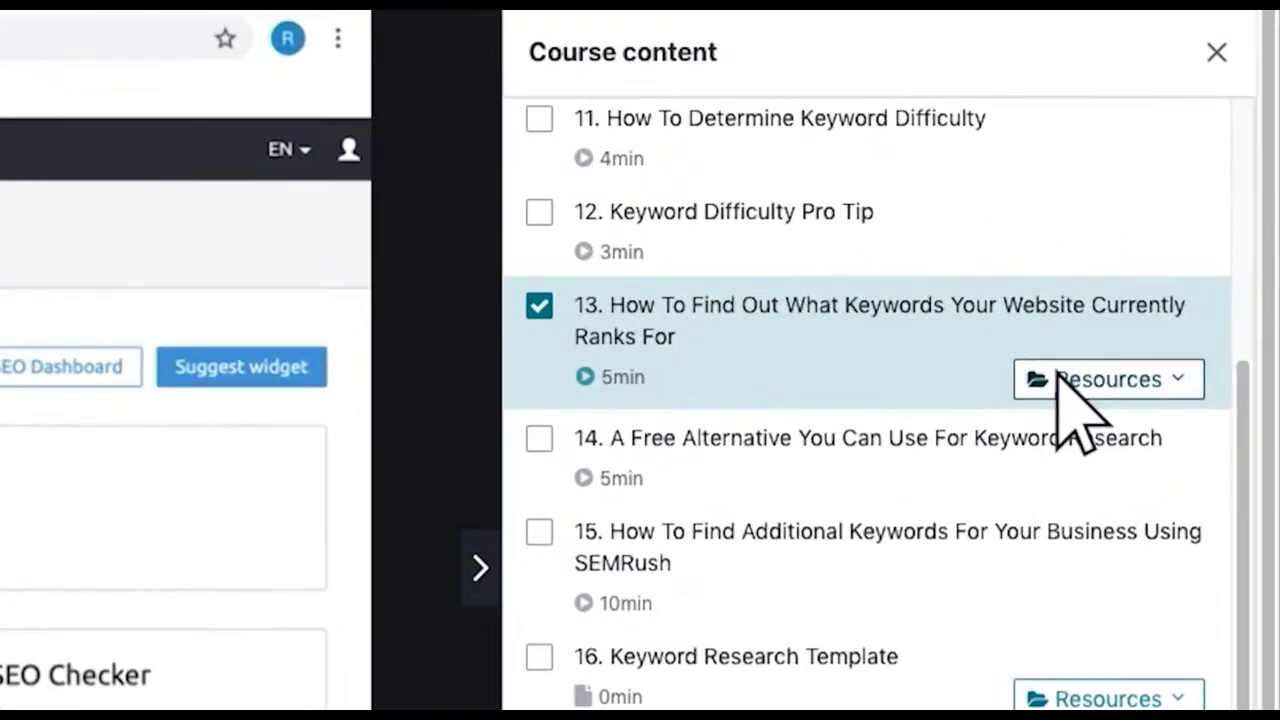
Step: Open the resources of lecture 13, "How To Find Out What Keywords Your Website Currently Ranks For", in the course content
left_click(1190, 259)
left_click(1060, 457)
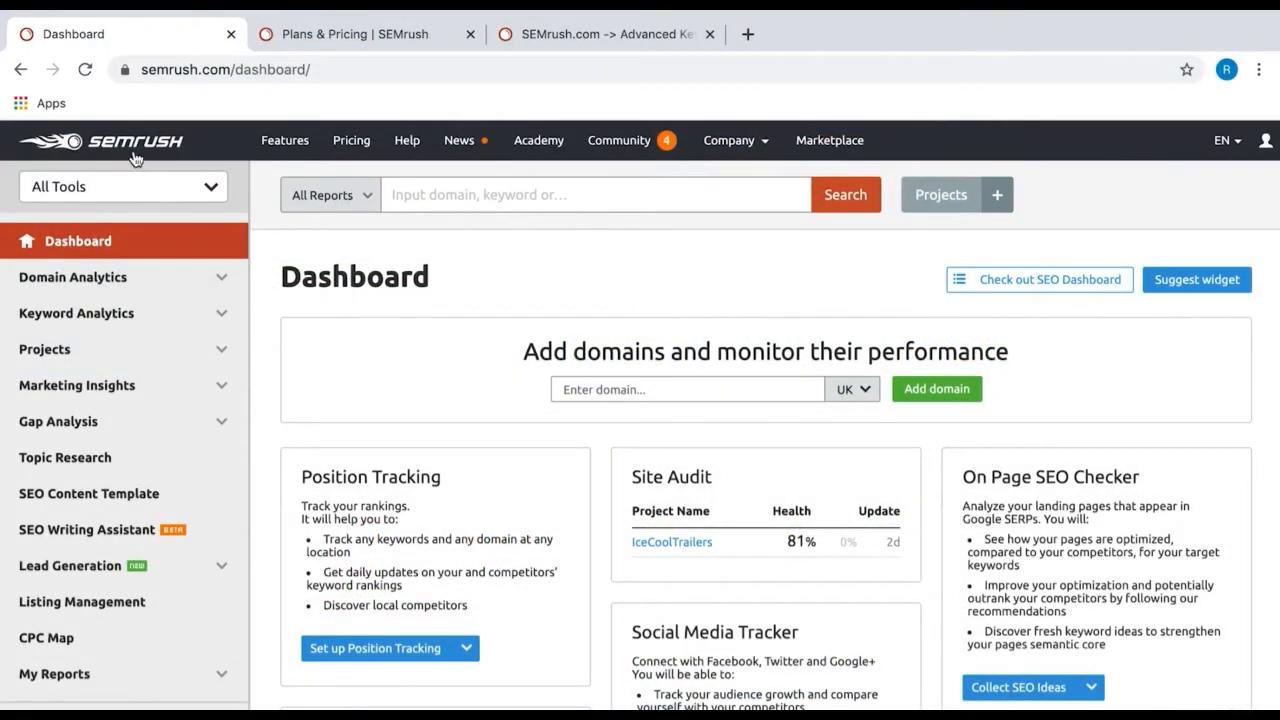
Step: Run a SEMrush search for the domain levelfinish.com from the dashboard
left_click(491, 194)
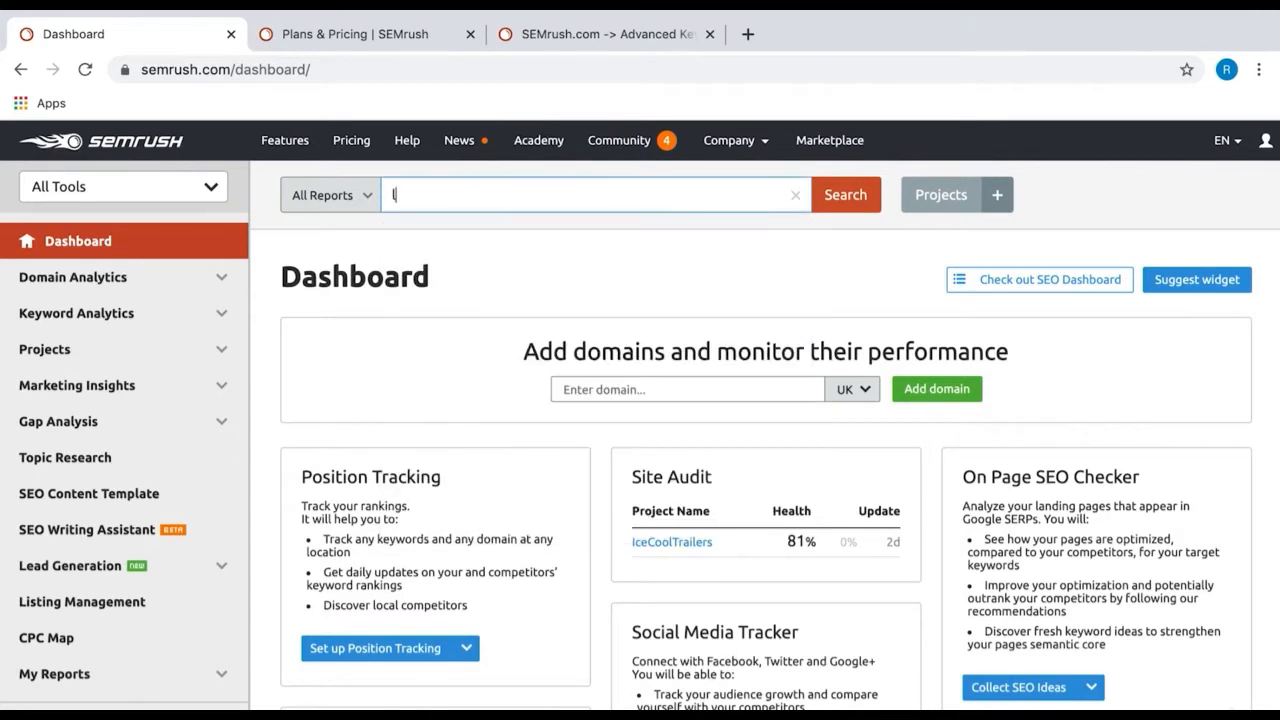
type("lve")
key("BackSpace")
key("BackSpace")
type("evelfinish.com")
left_click(843, 196)
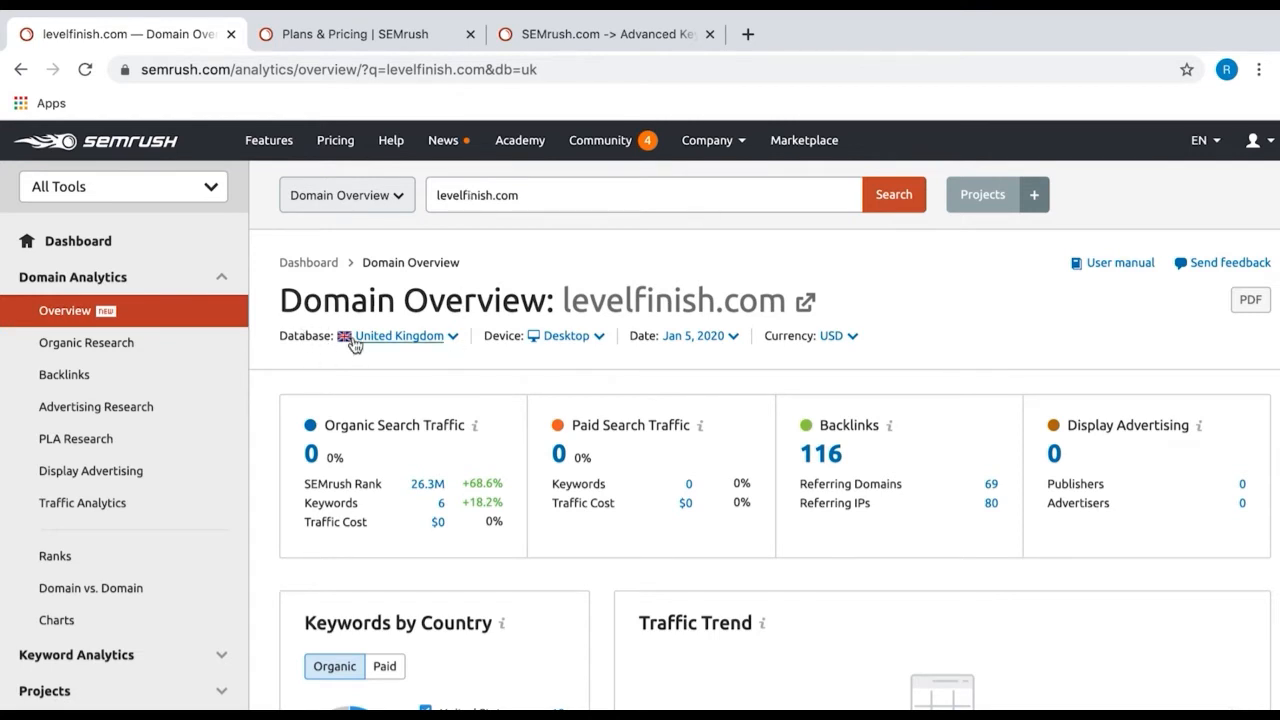
Step: Switch the domain overview database for levelfinish.com to United States
left_click(435, 336)
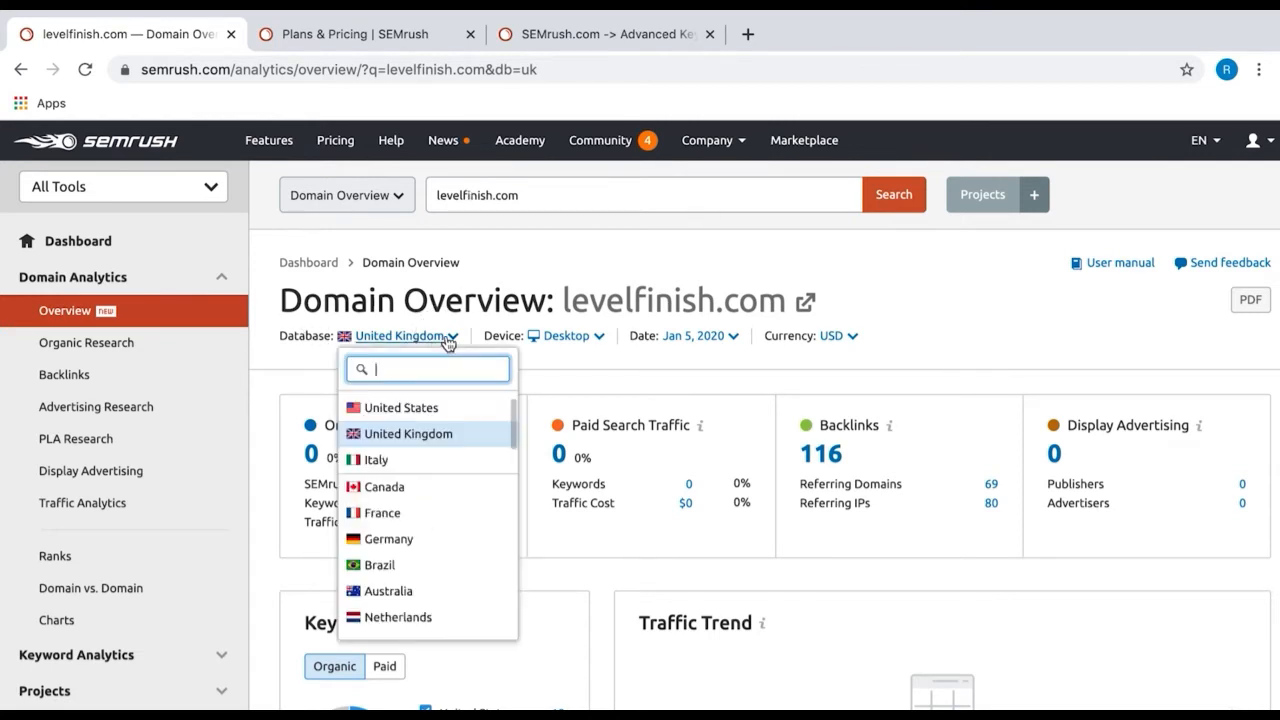
left_click(416, 418)
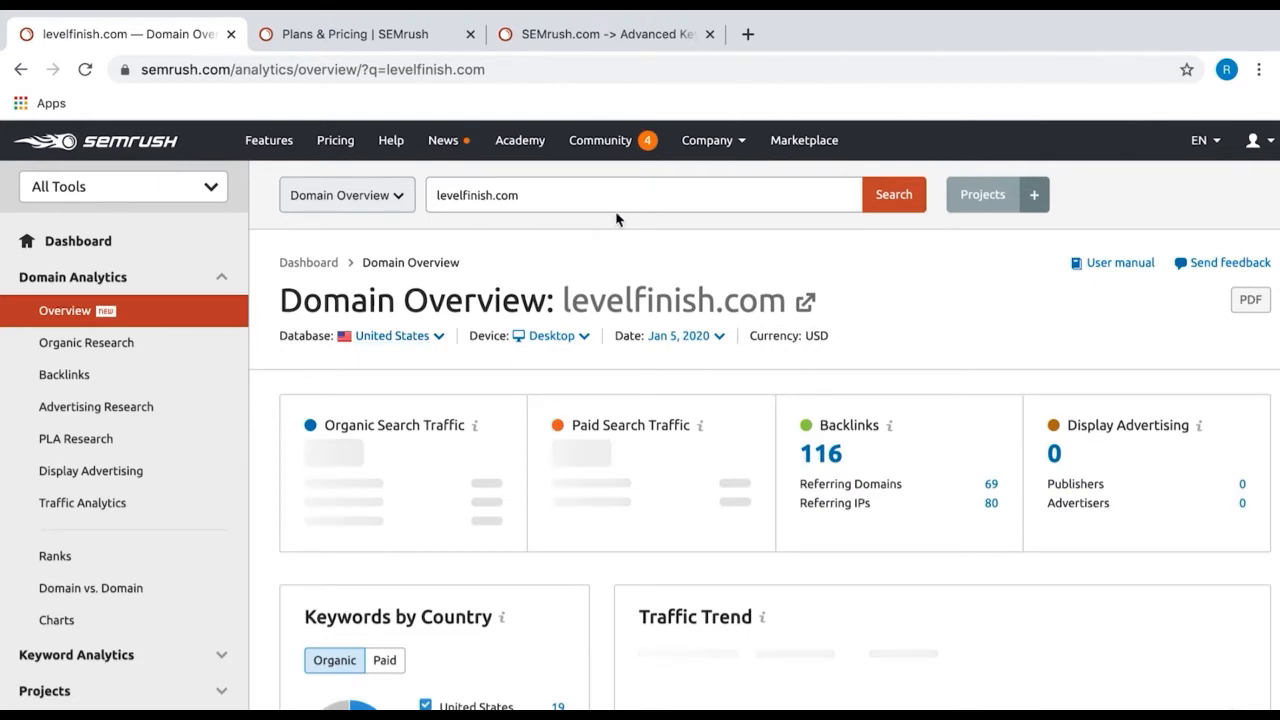
Step: Examine the carpet installation keyword's position and volume, plus the volumes of the Edgar Allan Poe museum and Ancarrow's Landing keywords, in Top Organic Keywords
scroll(773, 476, "down", 5)
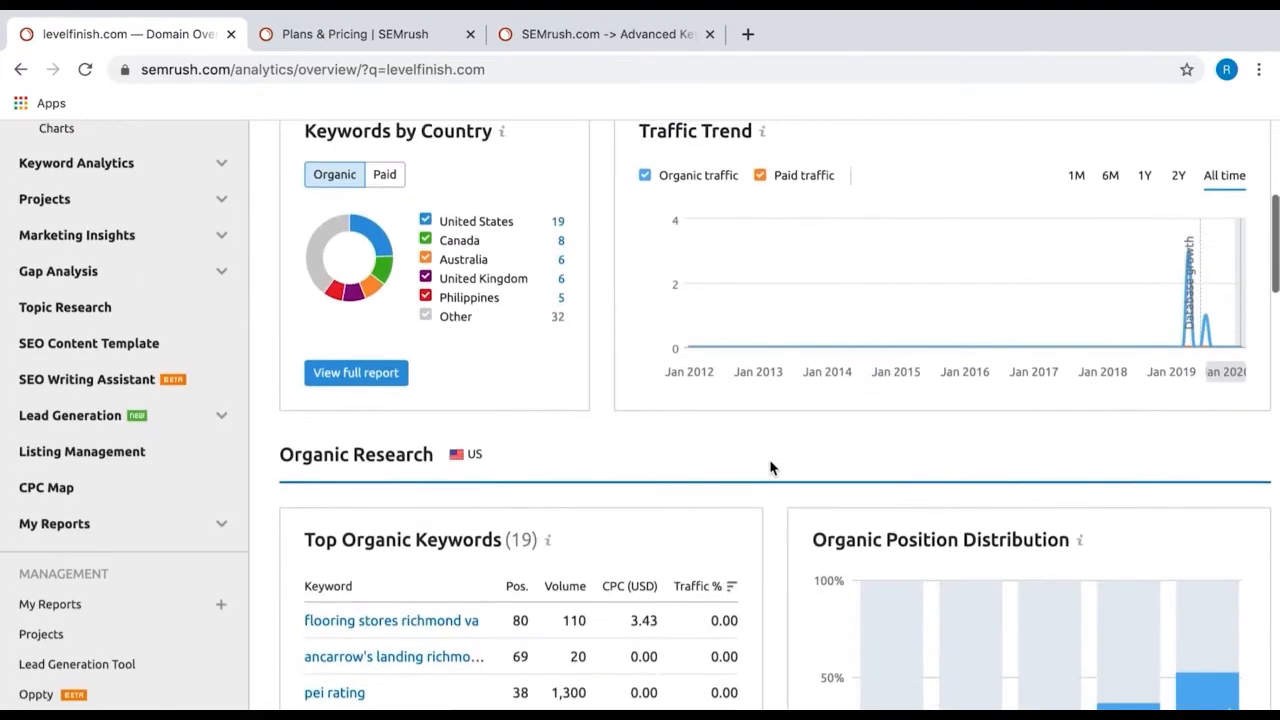
scroll(770, 467, "down", 2)
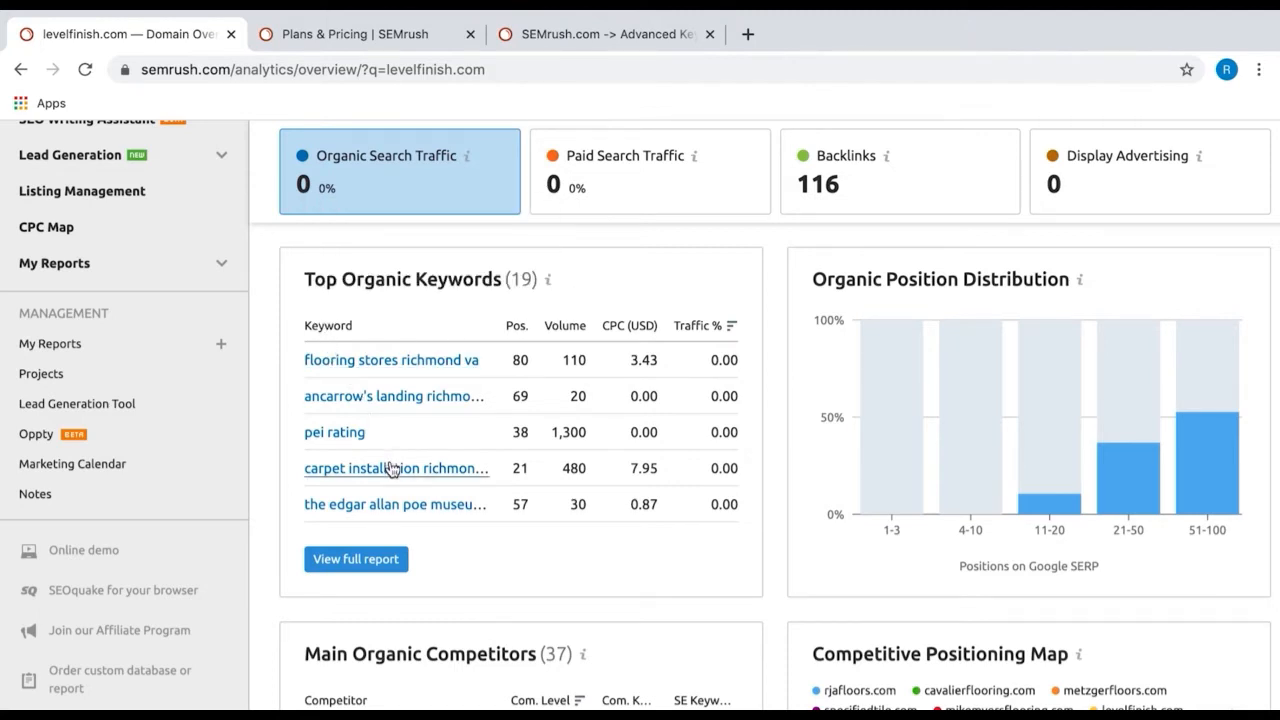
double_click(518, 468)
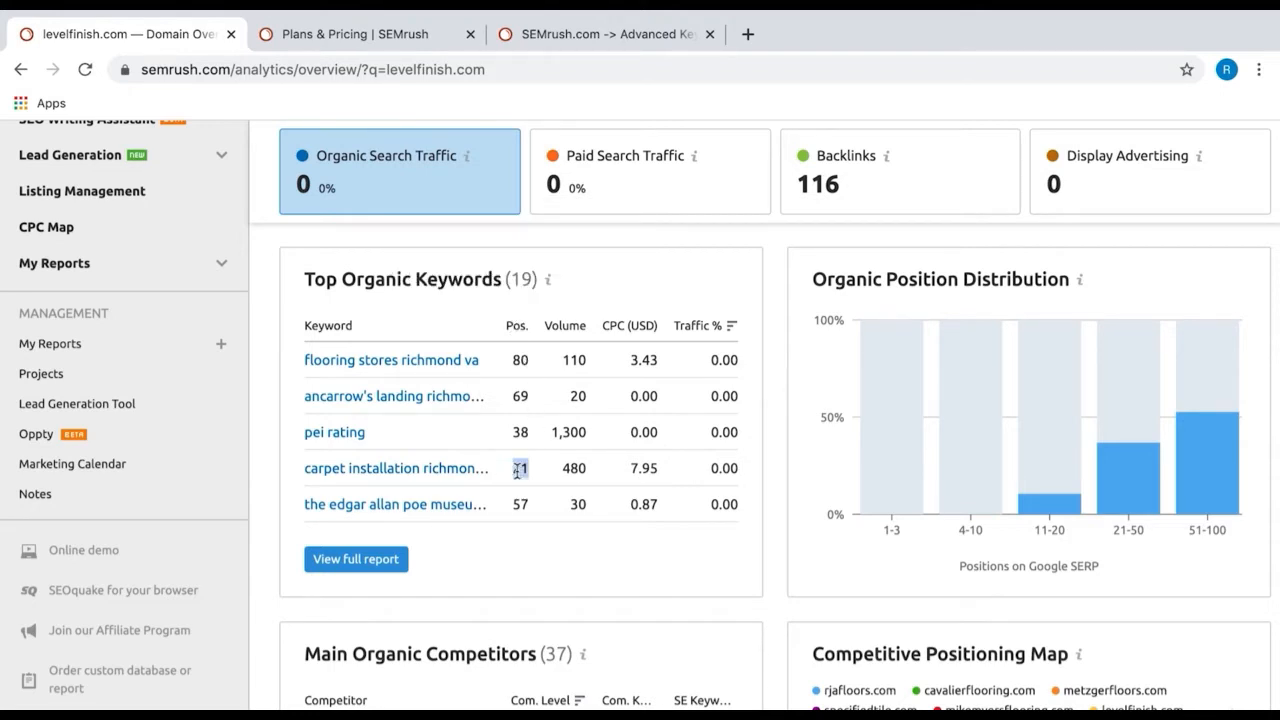
double_click(572, 467)
left_click(576, 503)
double_click(577, 503)
double_click(577, 394)
Step: Open the full organic keywords report and review the keywords trend and the list of organic search positions
left_click(366, 568)
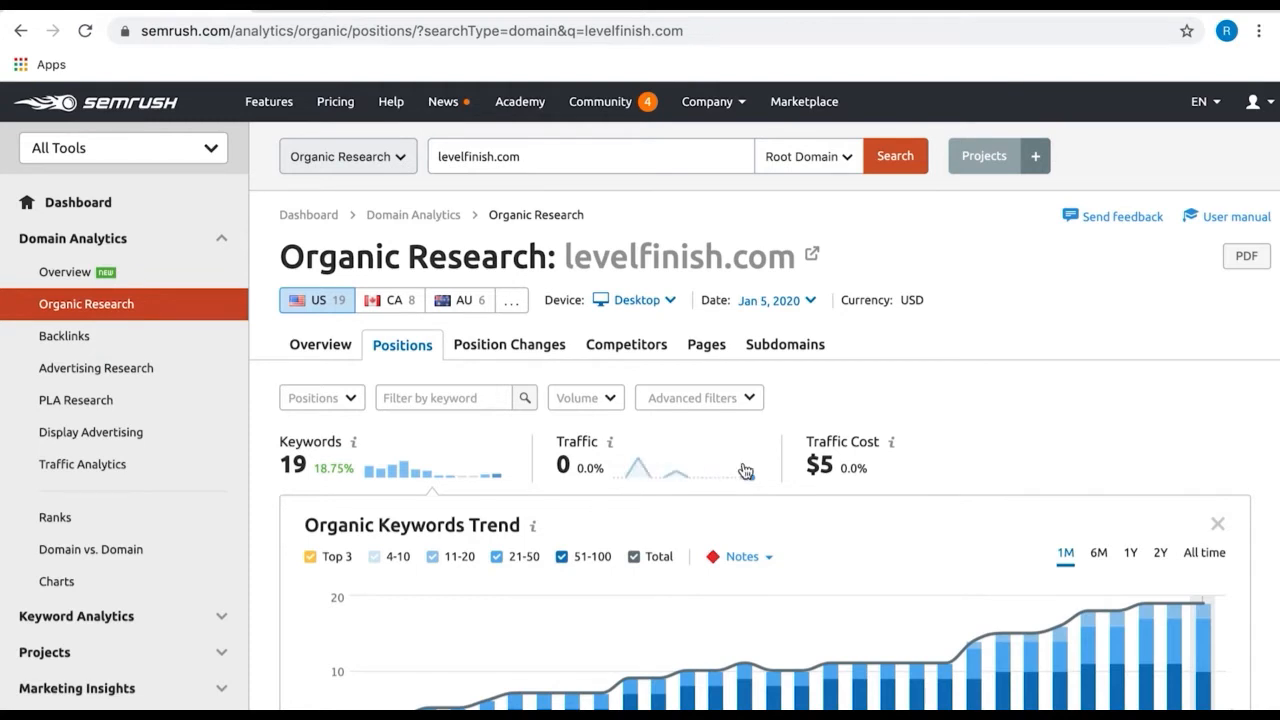
scroll(866, 470, "down", 1)
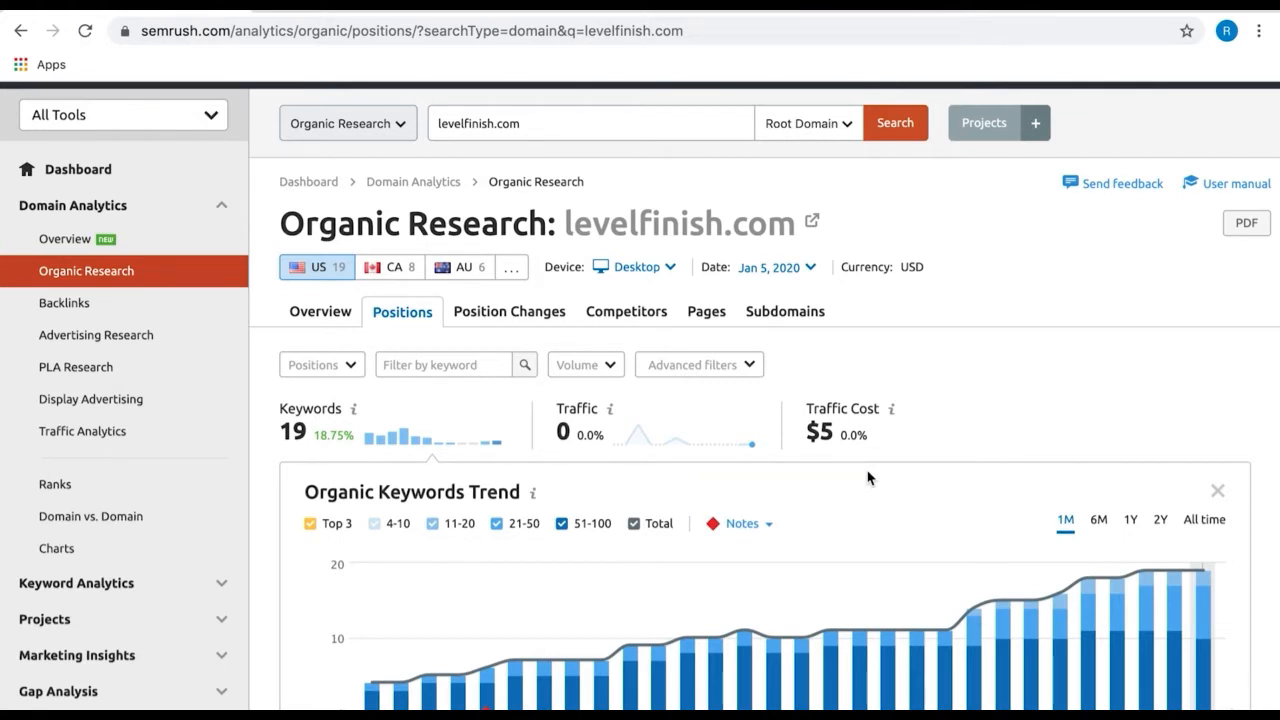
scroll(868, 478, "down", 3)
mouse_move(577, 499)
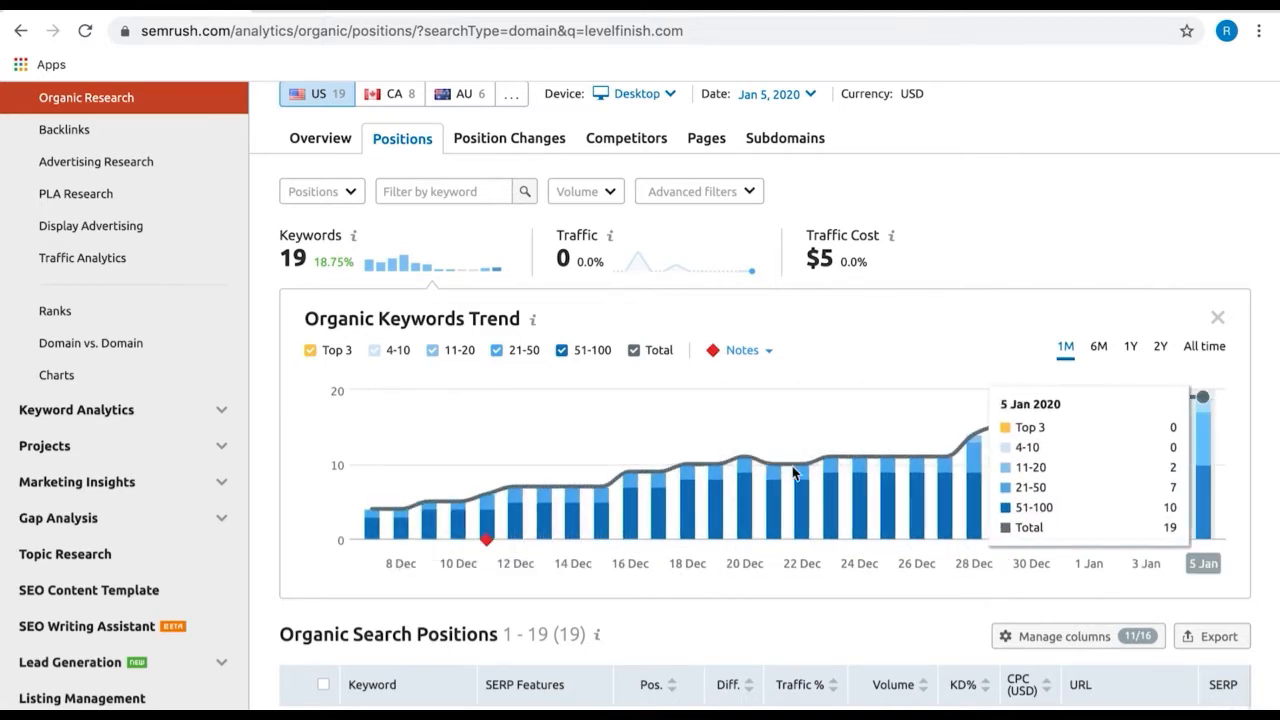
scroll(793, 472, "down", 3)
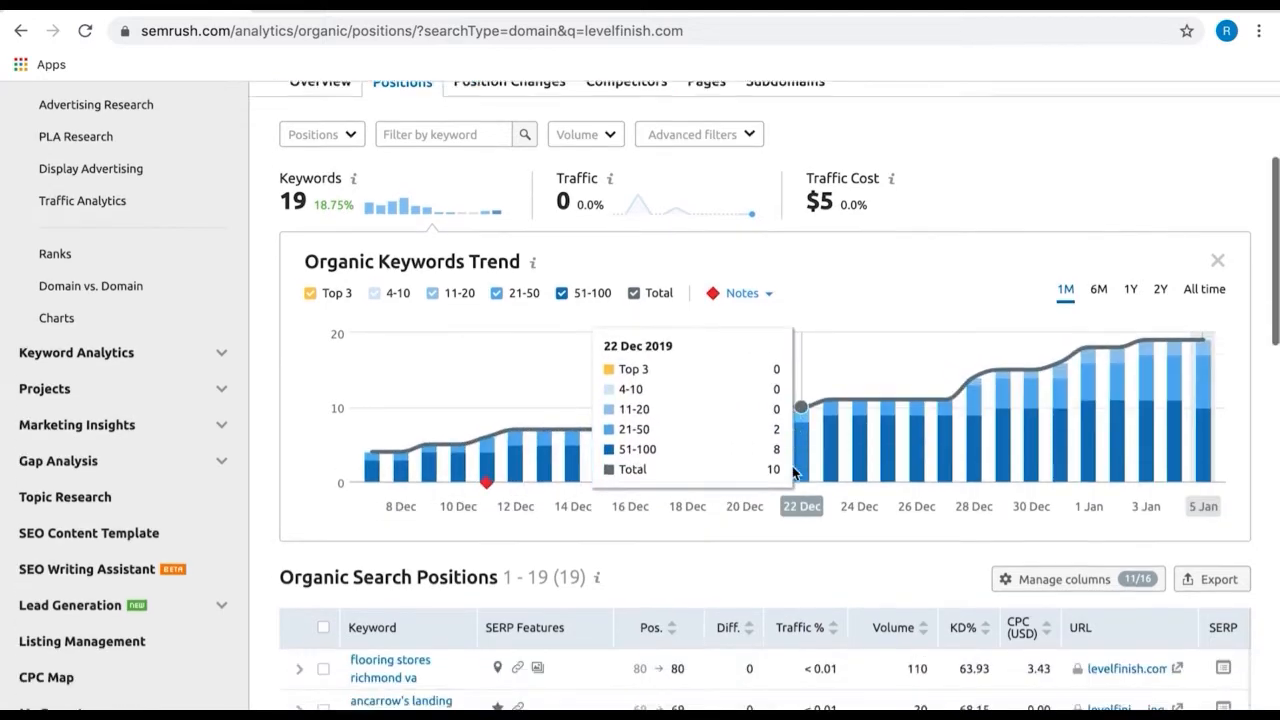
scroll(793, 472, "down", 2)
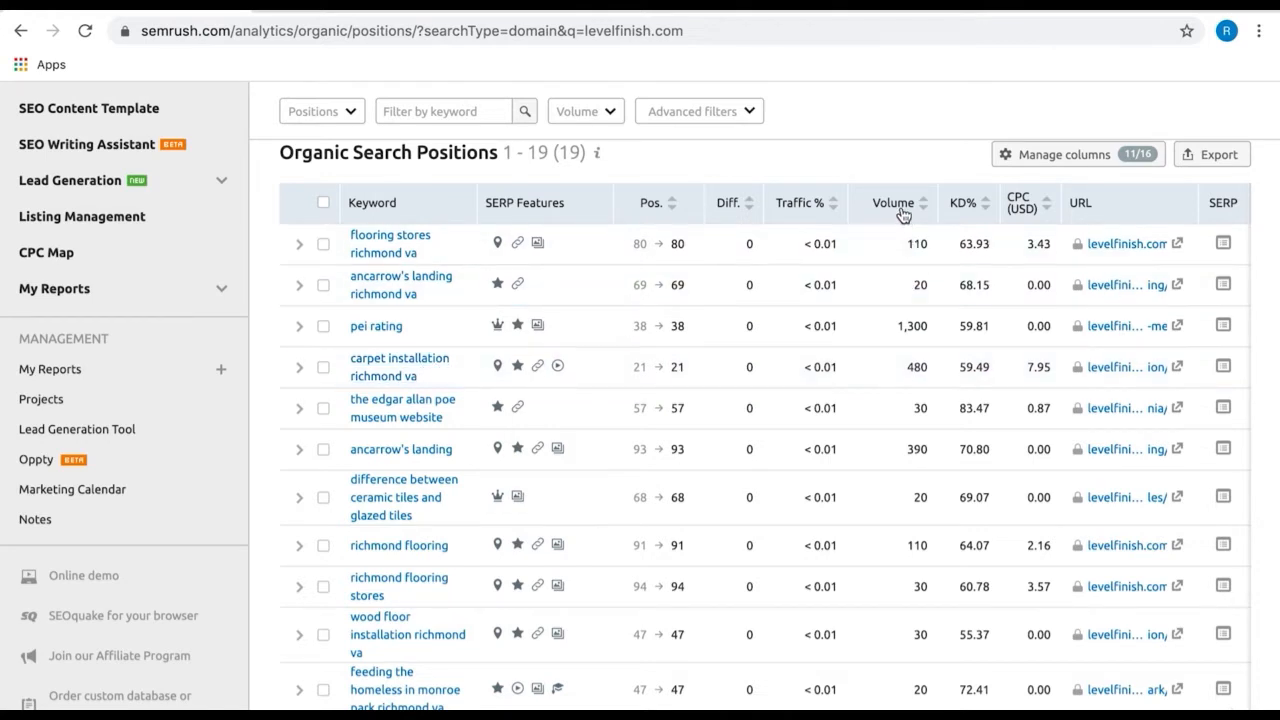
scroll(824, 505, "down", 3)
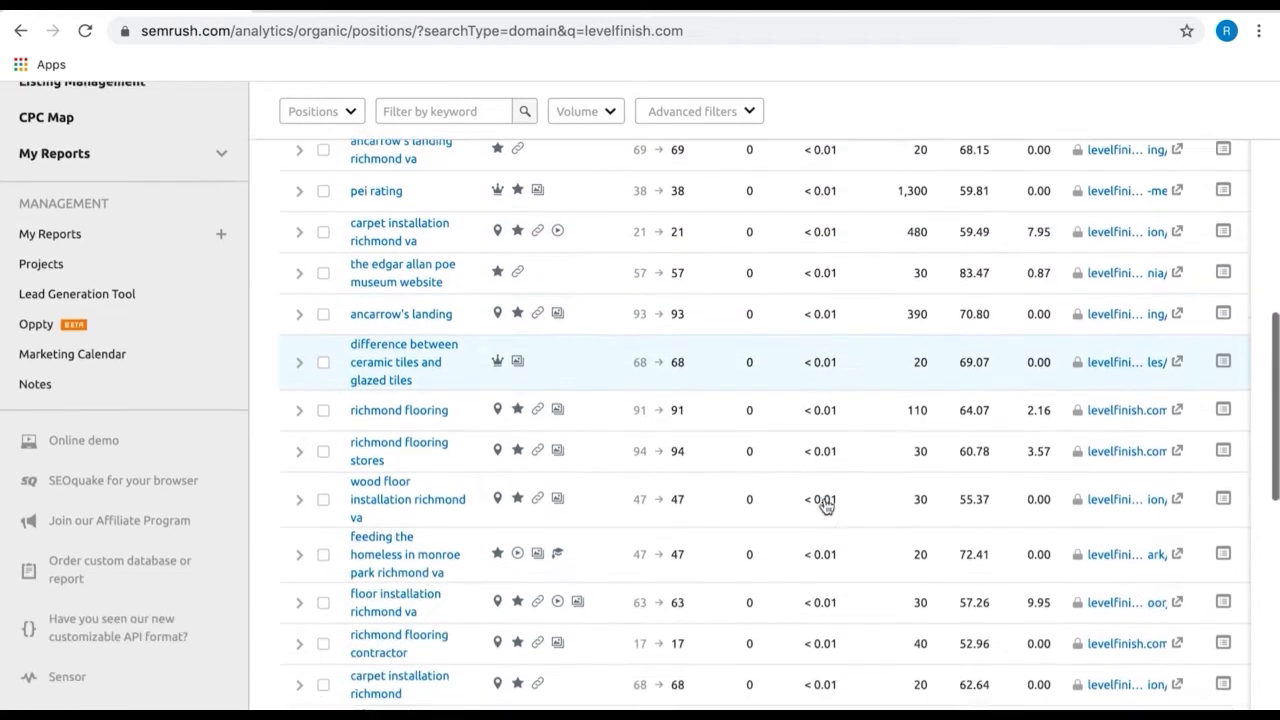
scroll(824, 505, "down", 1)
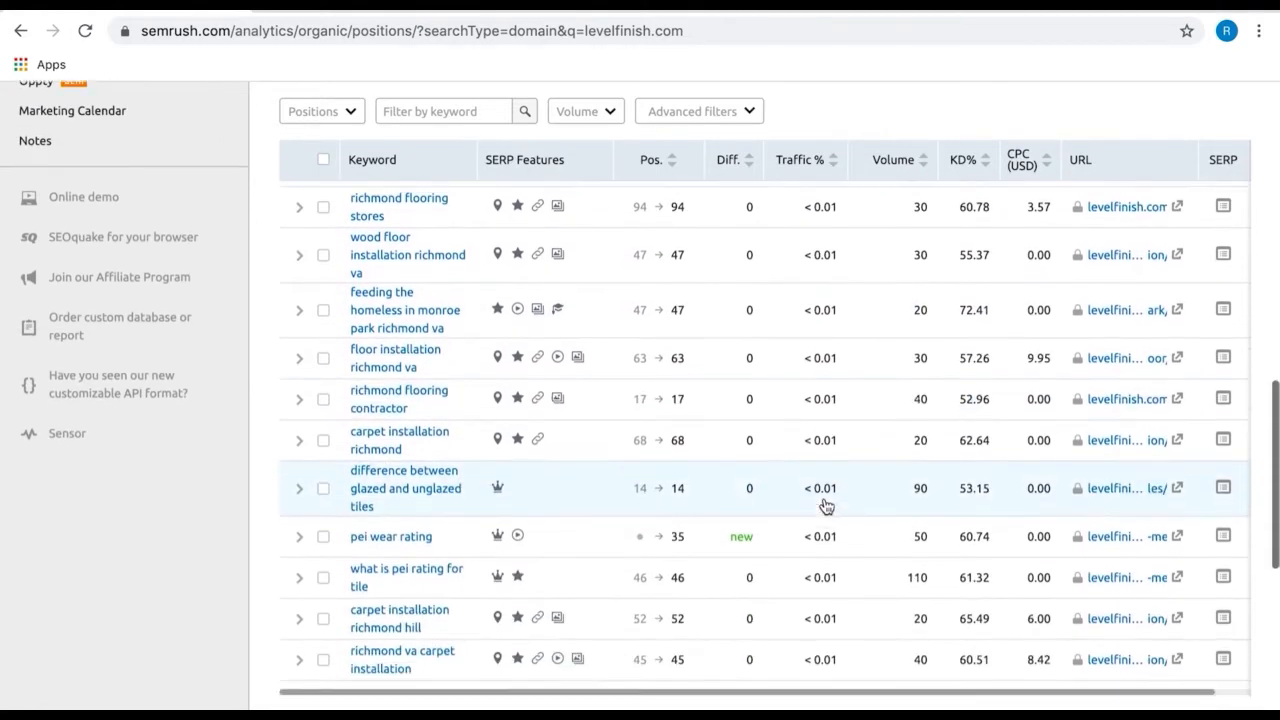
scroll(737, 449, "up", 1)
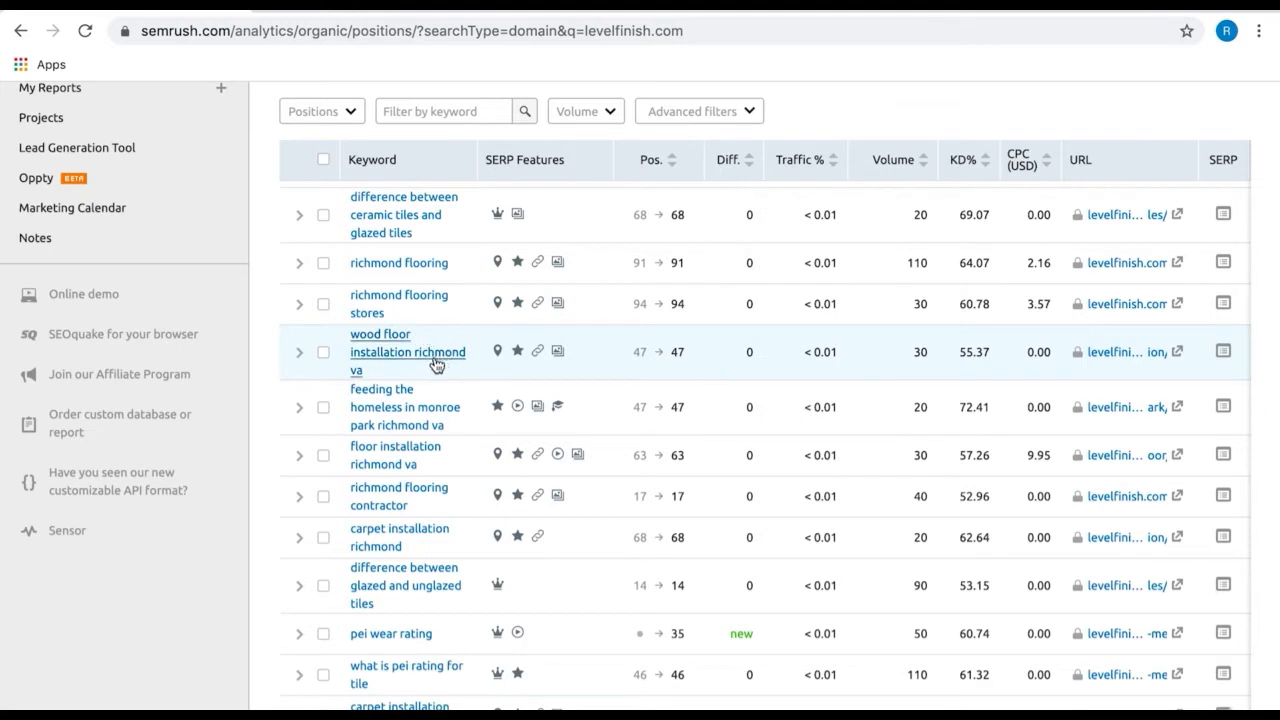
scroll(457, 366, "up", 1)
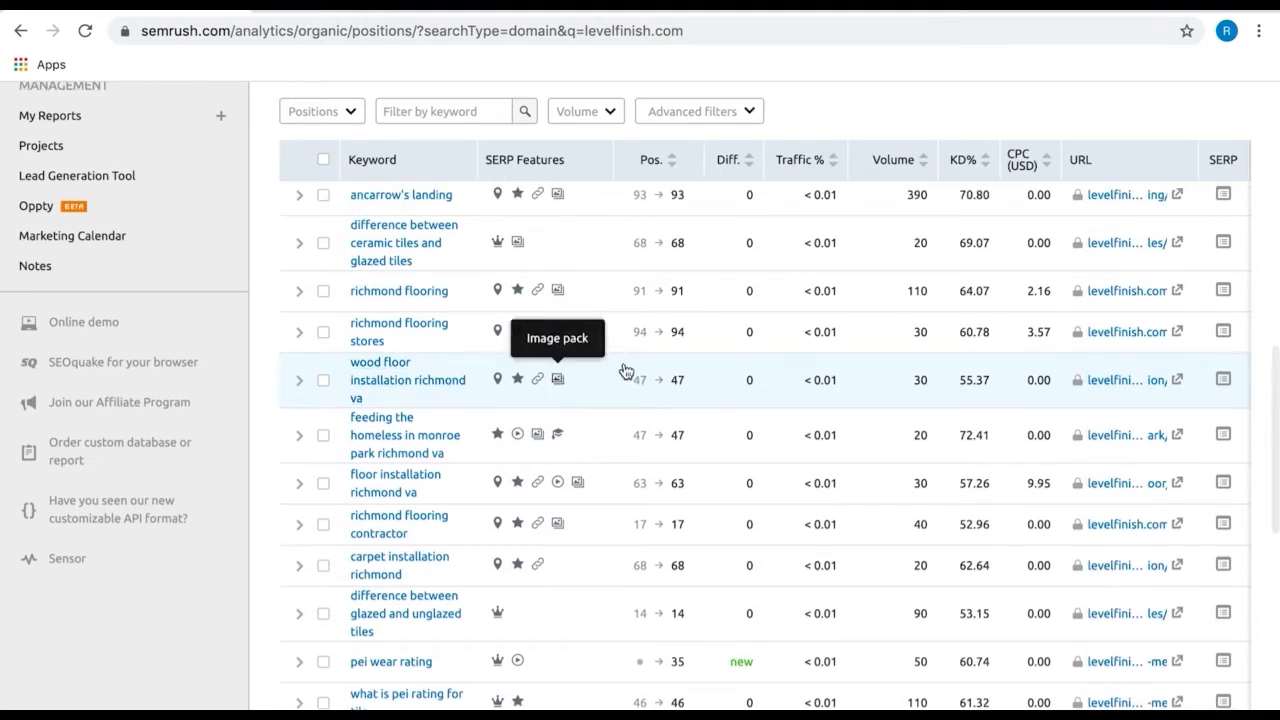
Step: Open the page ranking for "wood floor installation richmond va" and examine the hardwood flooring wording in its URL and headings
left_click(1178, 382)
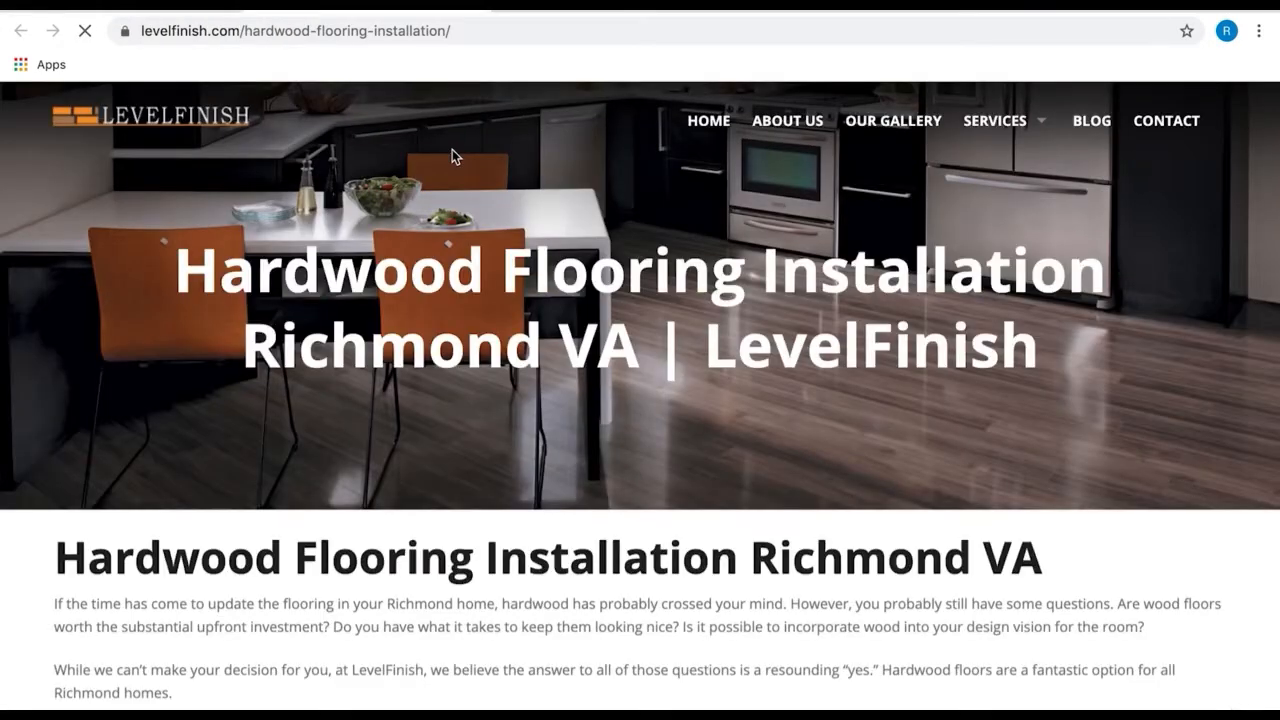
left_click(270, 31)
double_click(270, 31)
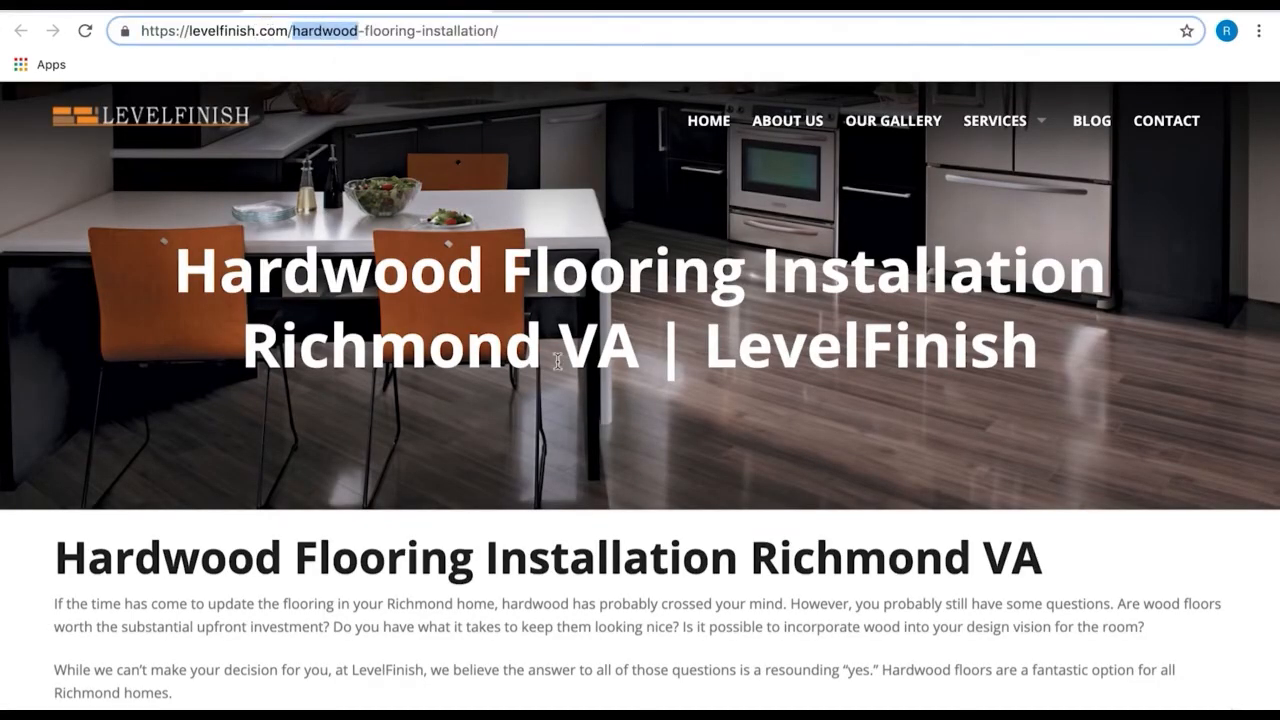
scroll(557, 361, "down", 2)
scroll(557, 361, "up", 2)
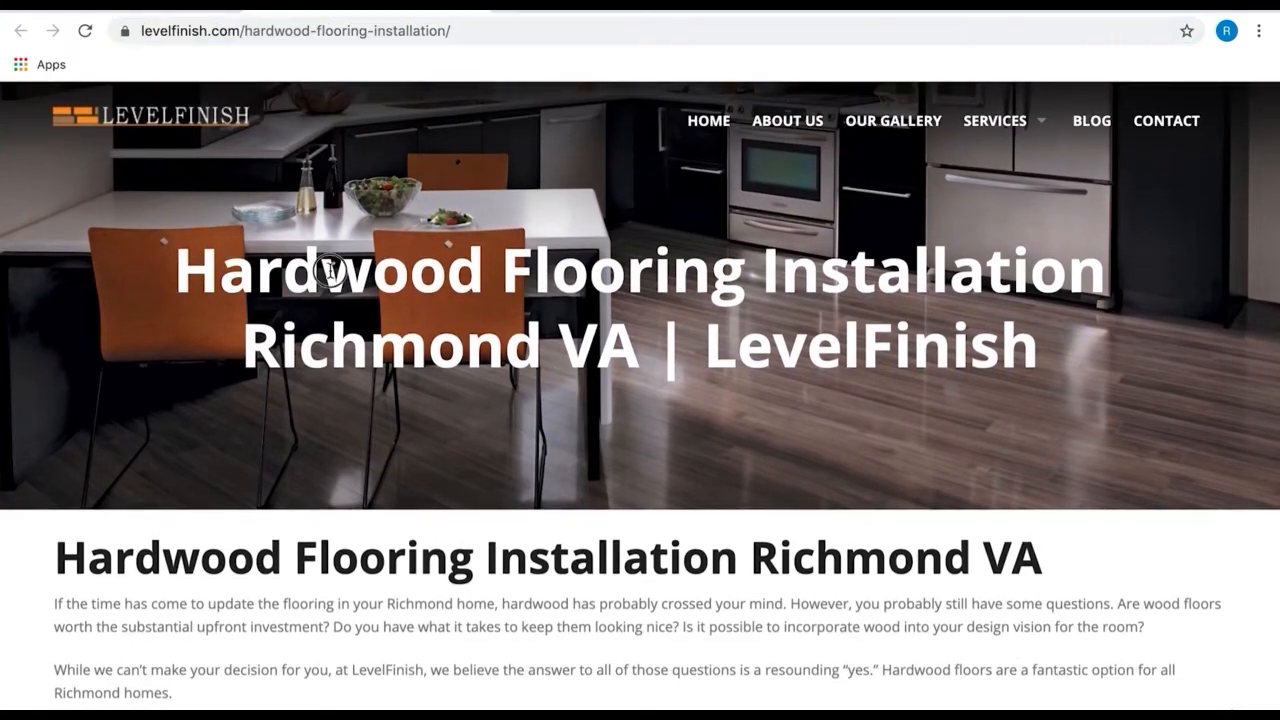
double_click(329, 271)
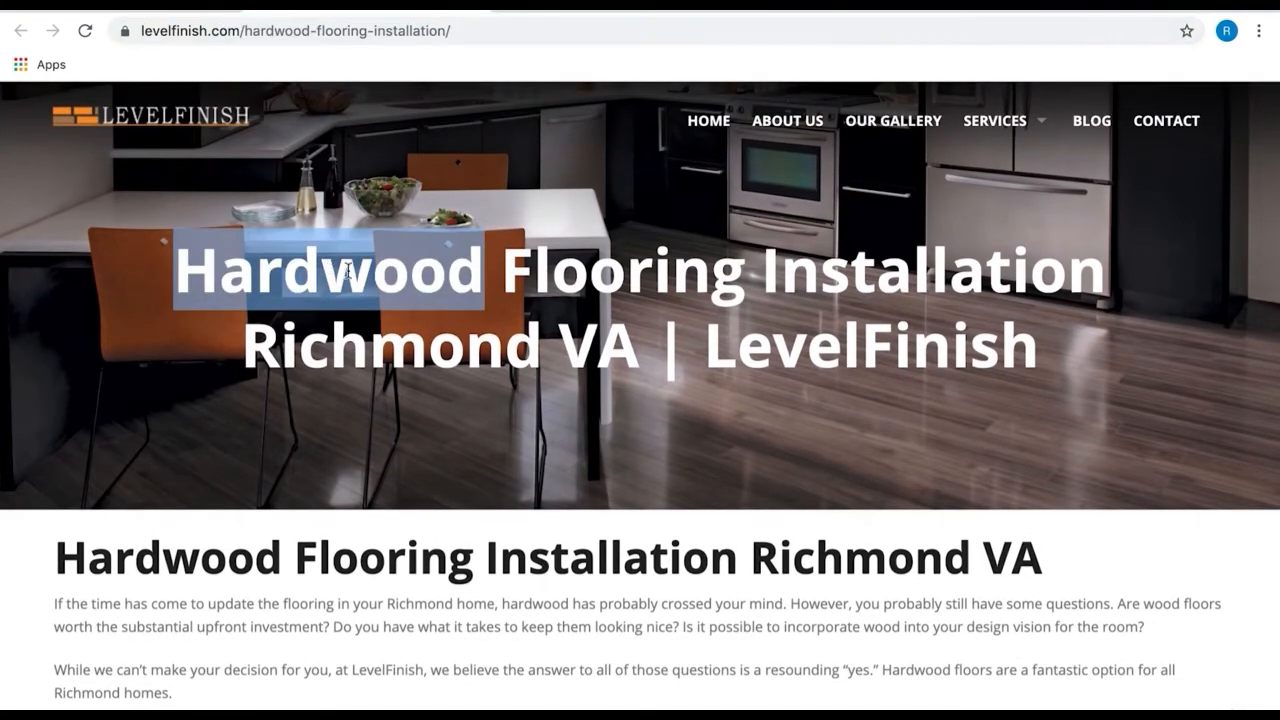
double_click(179, 565)
mouse_move(474, 565)
left_mouse_down()
mouse_move(70, 558)
mouse_move(463, 573)
left_mouse_up()
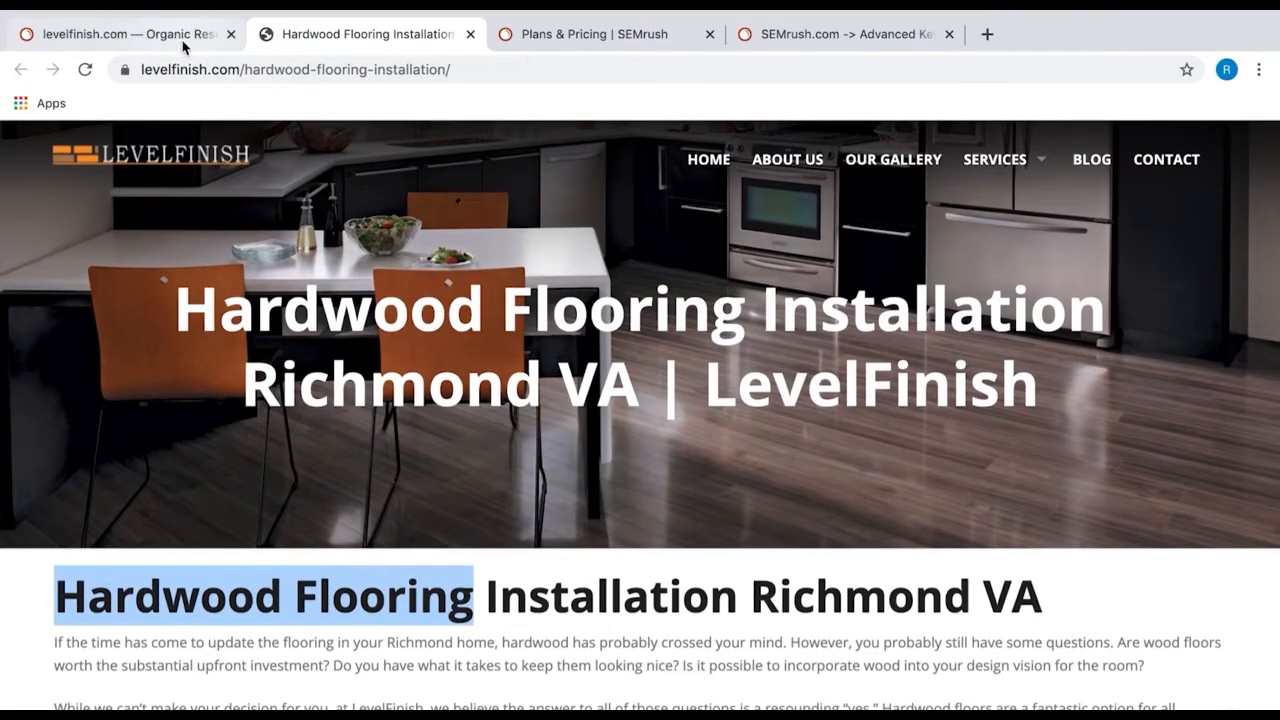
Step: Compare the "wood floor installation richmond va" keyword with the hardwood flooring page's title, and review the surrounding keywords in the SEMrush list
left_click(184, 43)
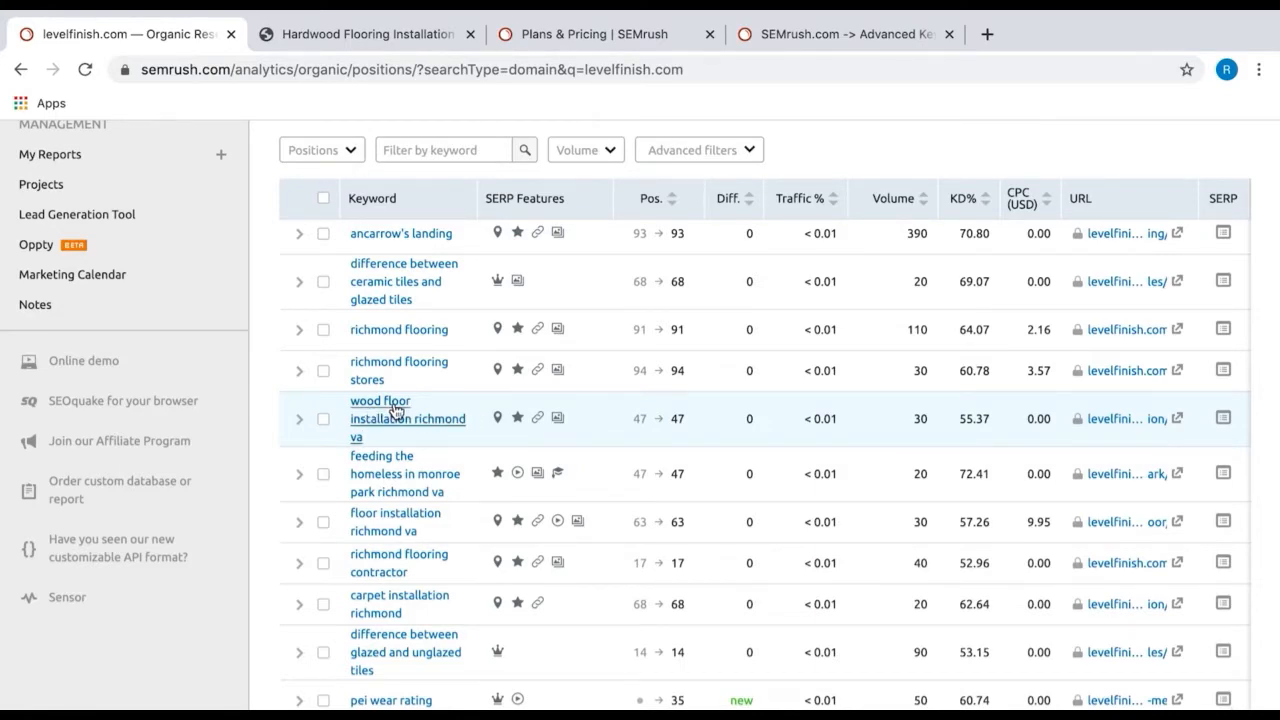
left_click(380, 40)
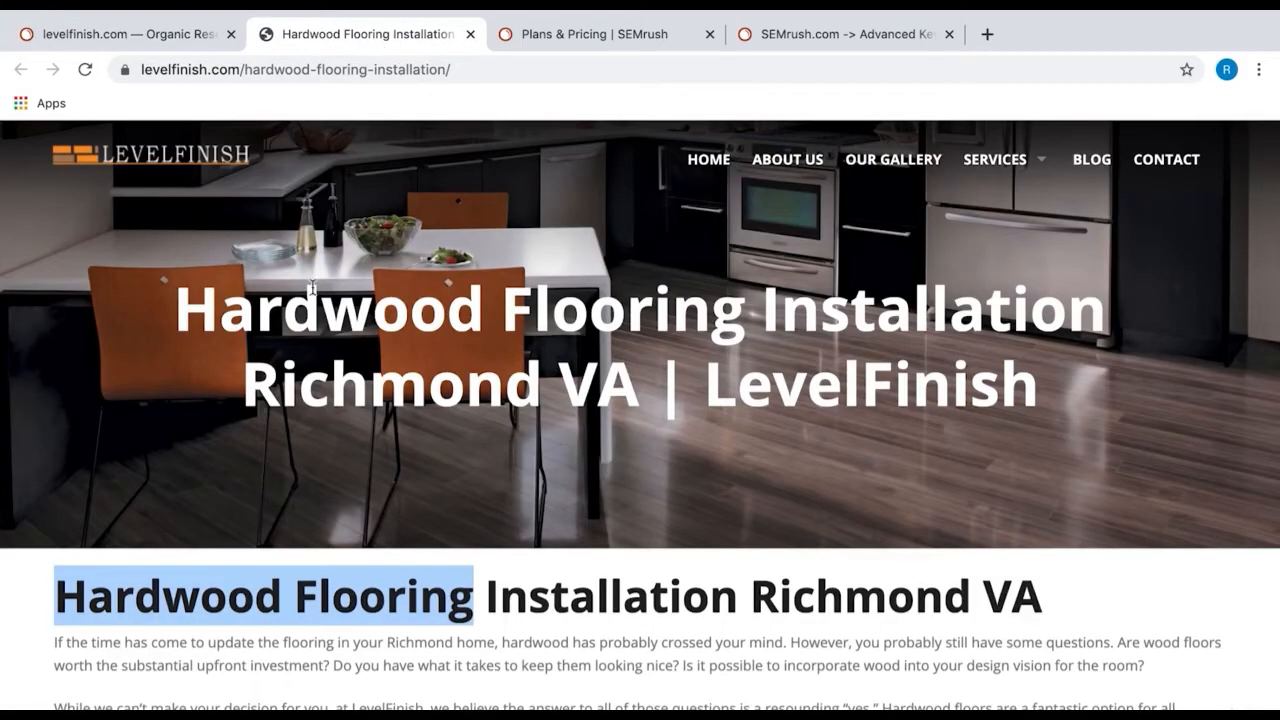
left_click(163, 42)
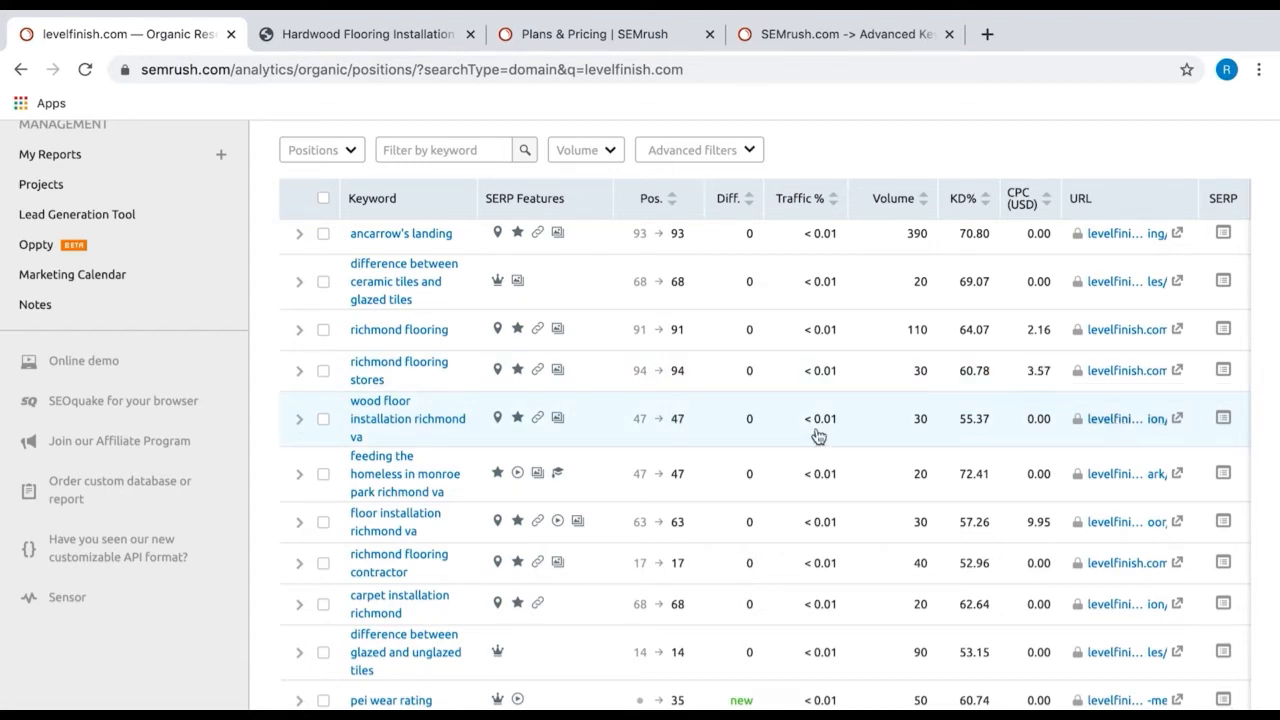
scroll(486, 483, "down", 2)
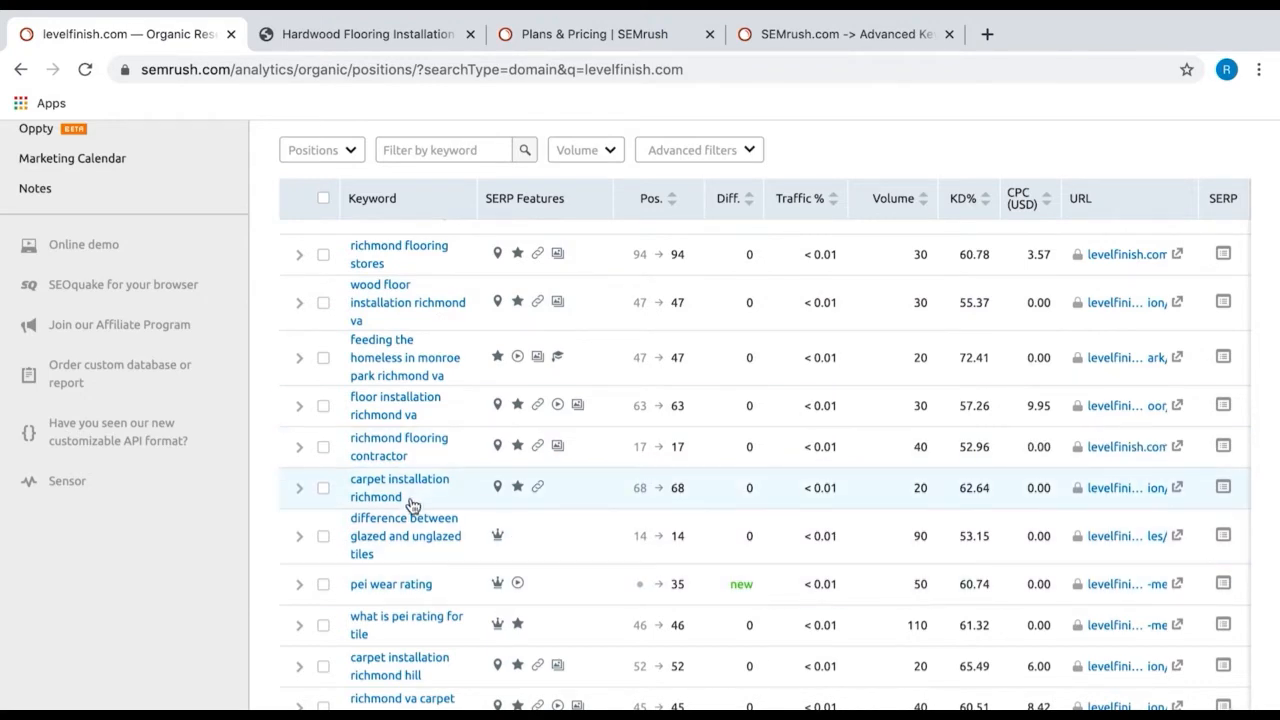
scroll(470, 422, "up", 5)
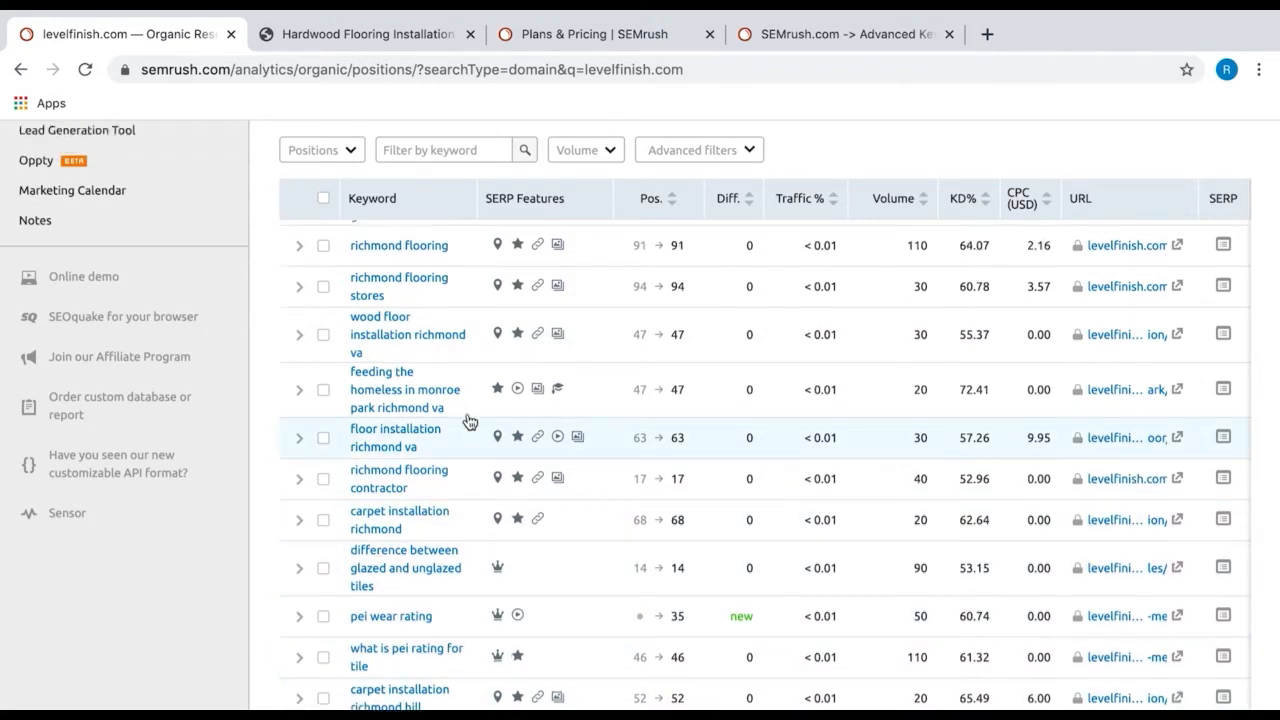
scroll(470, 422, "up", 2)
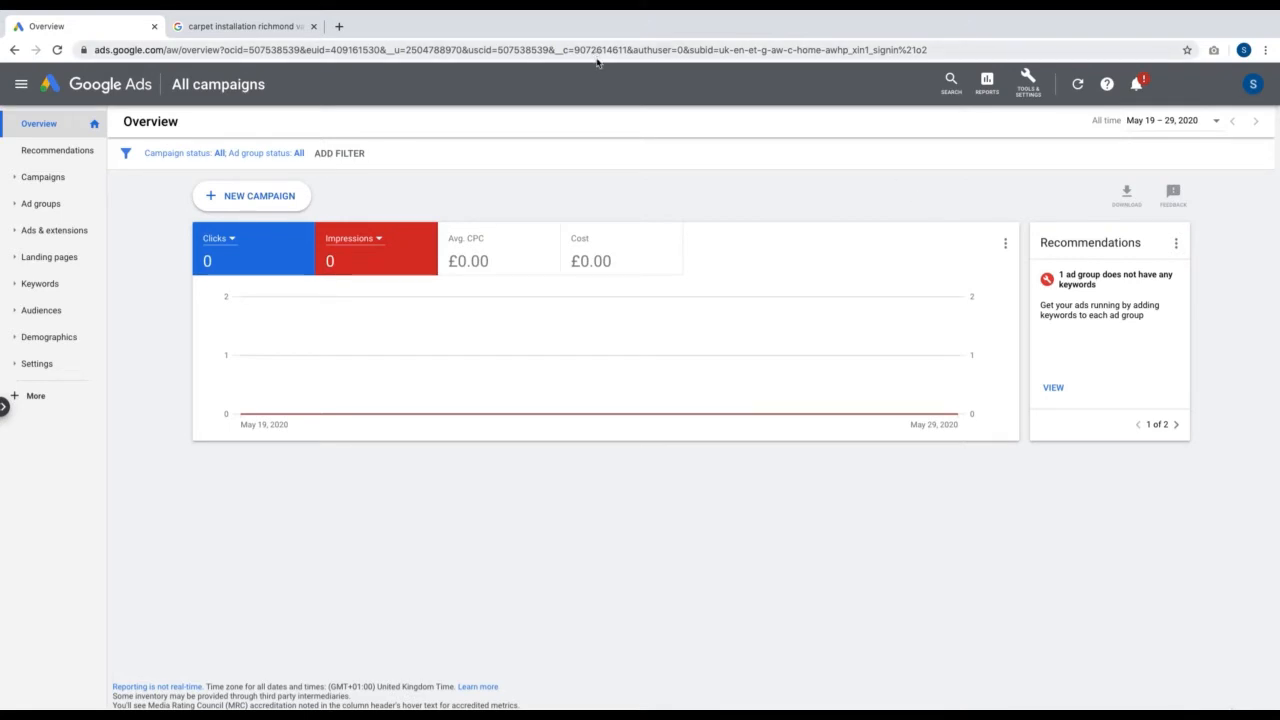
Step: Open Keyword Planner in Google Ads and start discovering new keywords with "carpet installation" as the service
left_click(1033, 97)
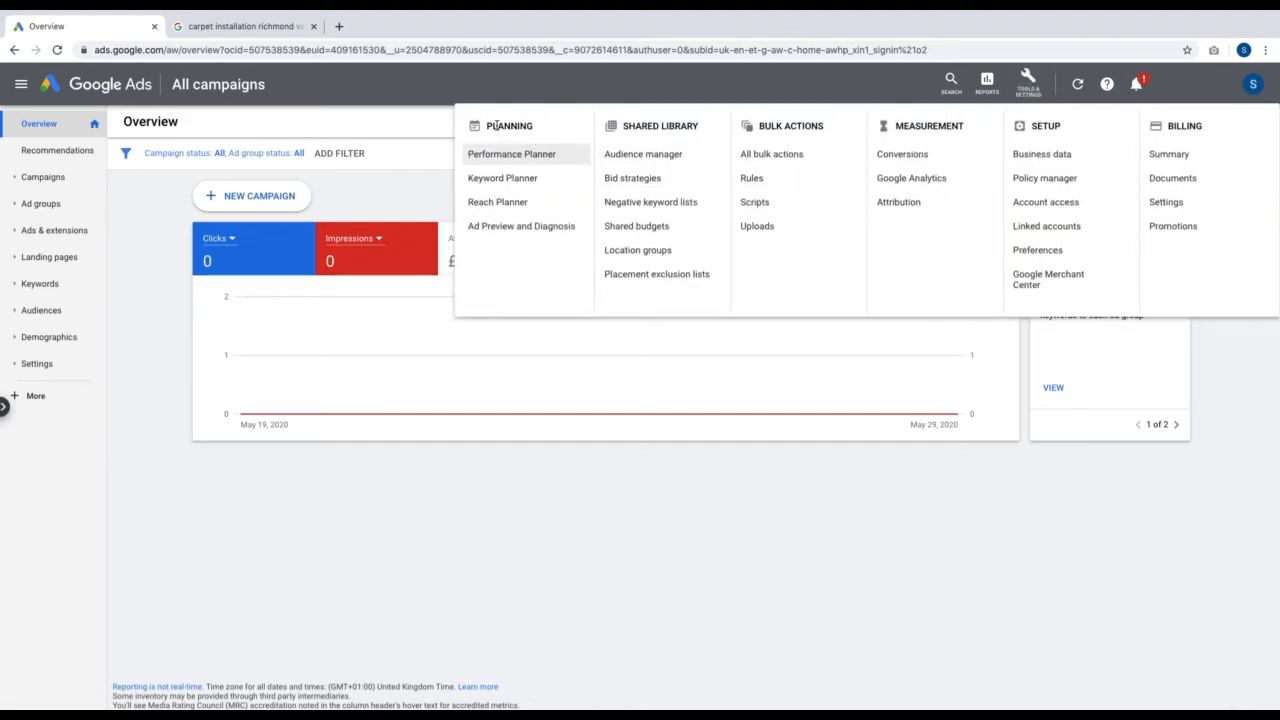
left_click(528, 180)
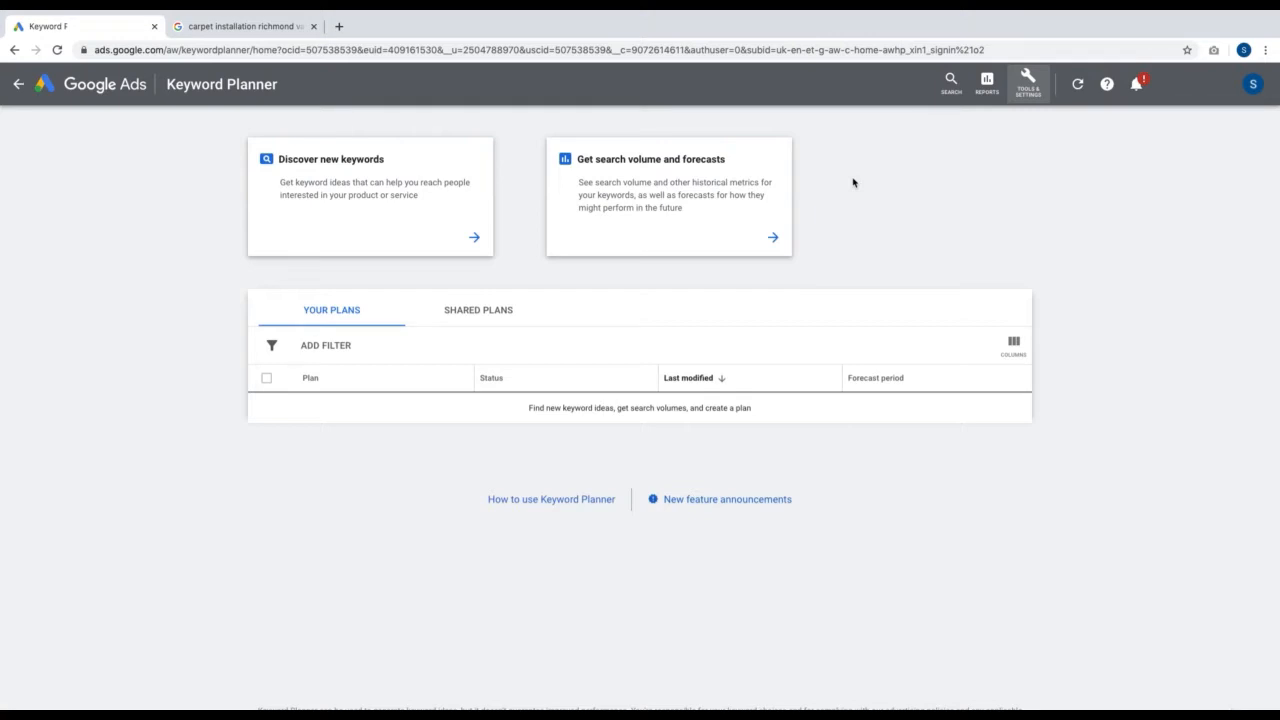
left_click(444, 202)
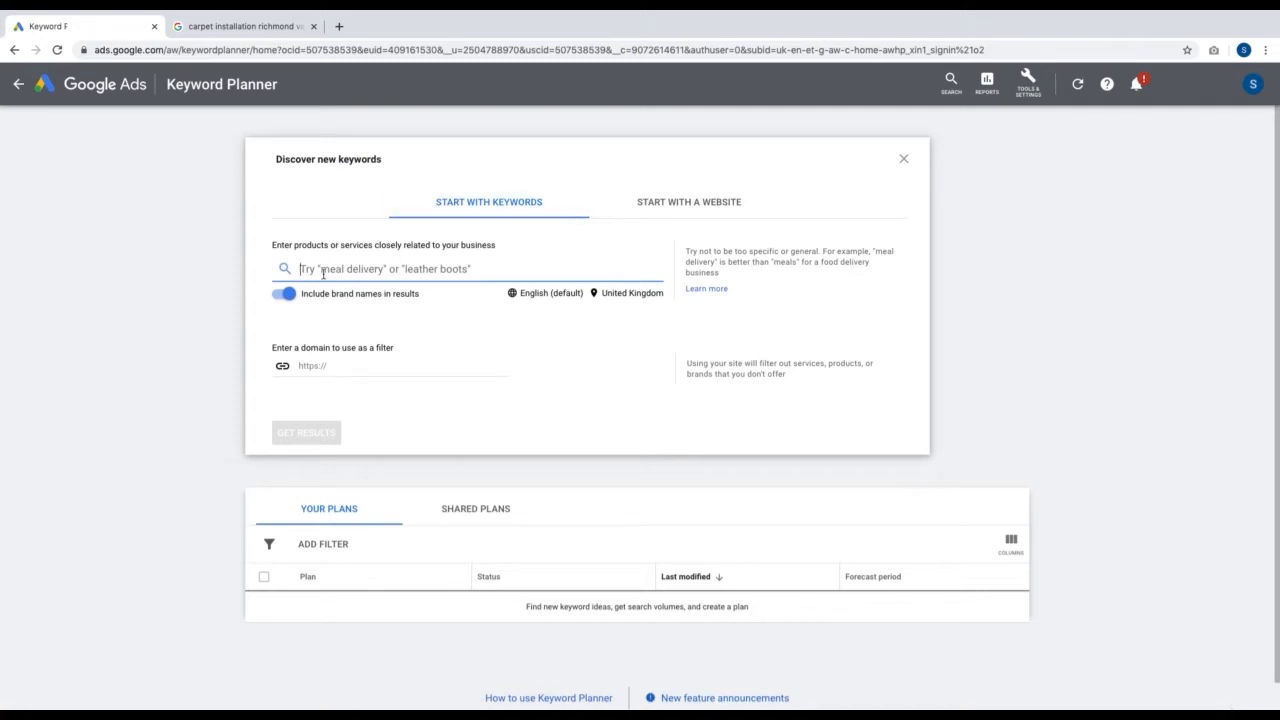
type("carpe")
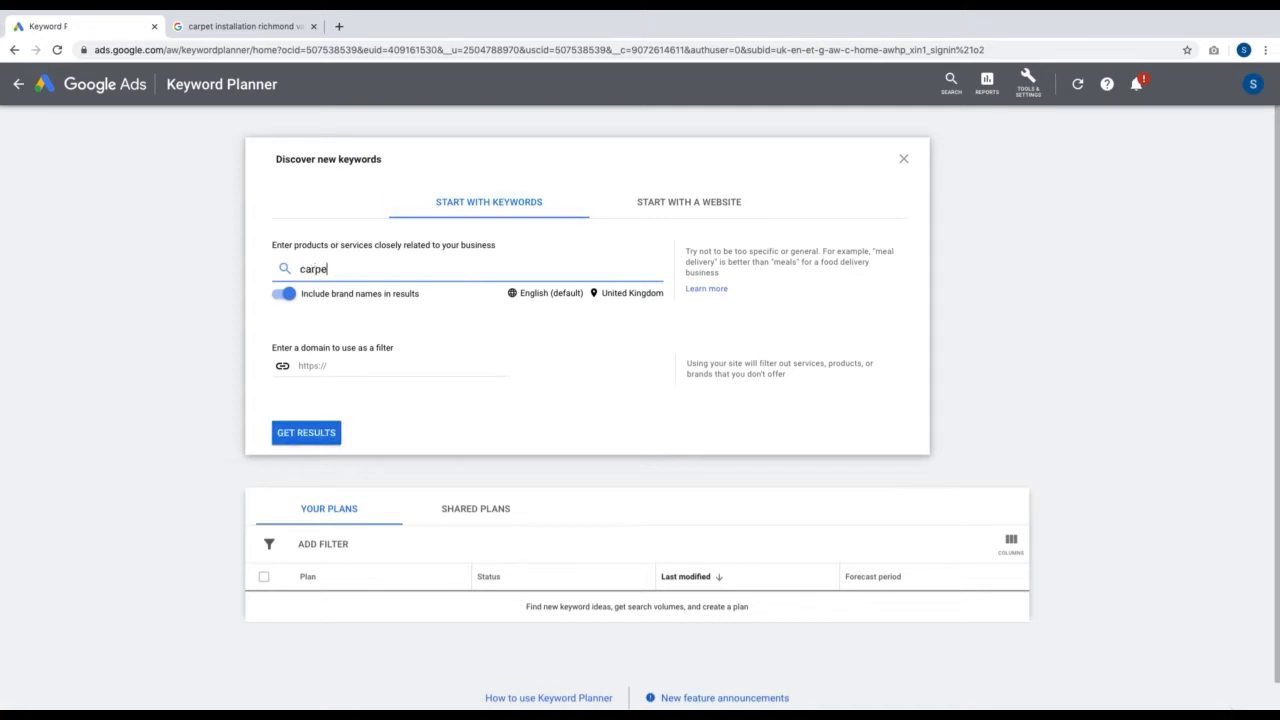
type("t installation")
Step: Replace United Kingdom with United States as the targeted location and get the keyword ideas
left_click(630, 298)
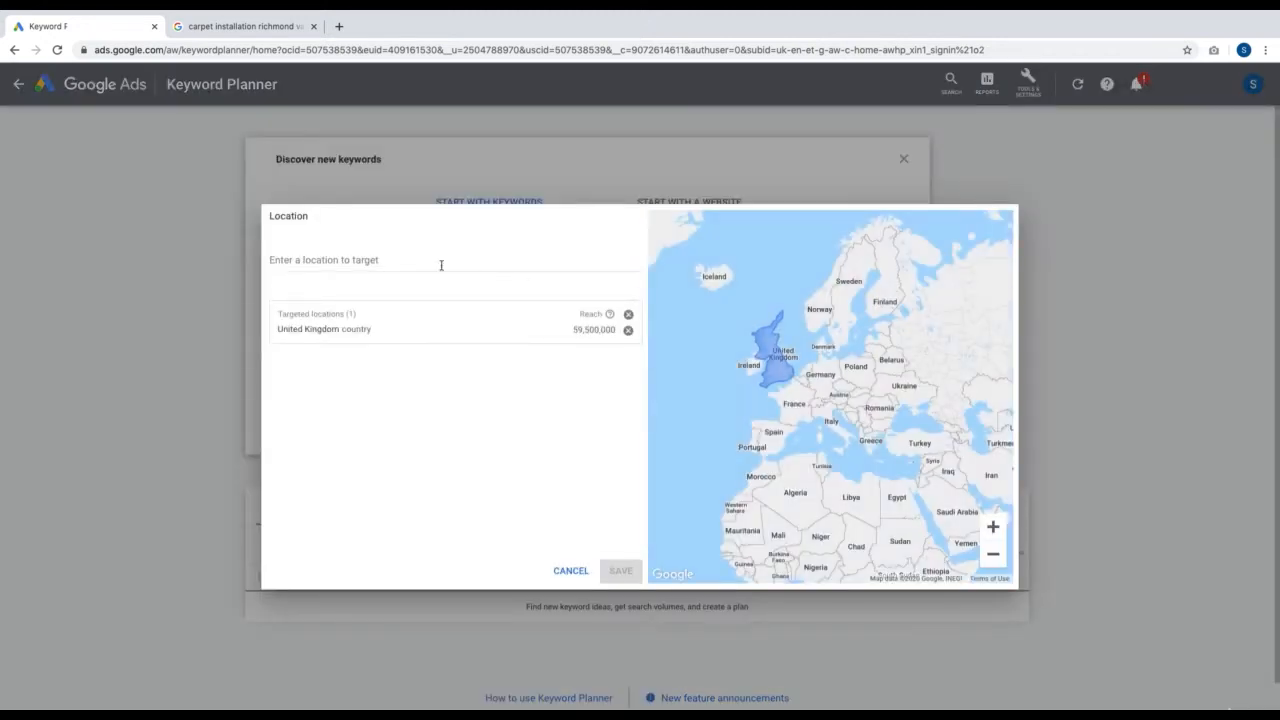
left_click(427, 261)
type("united")
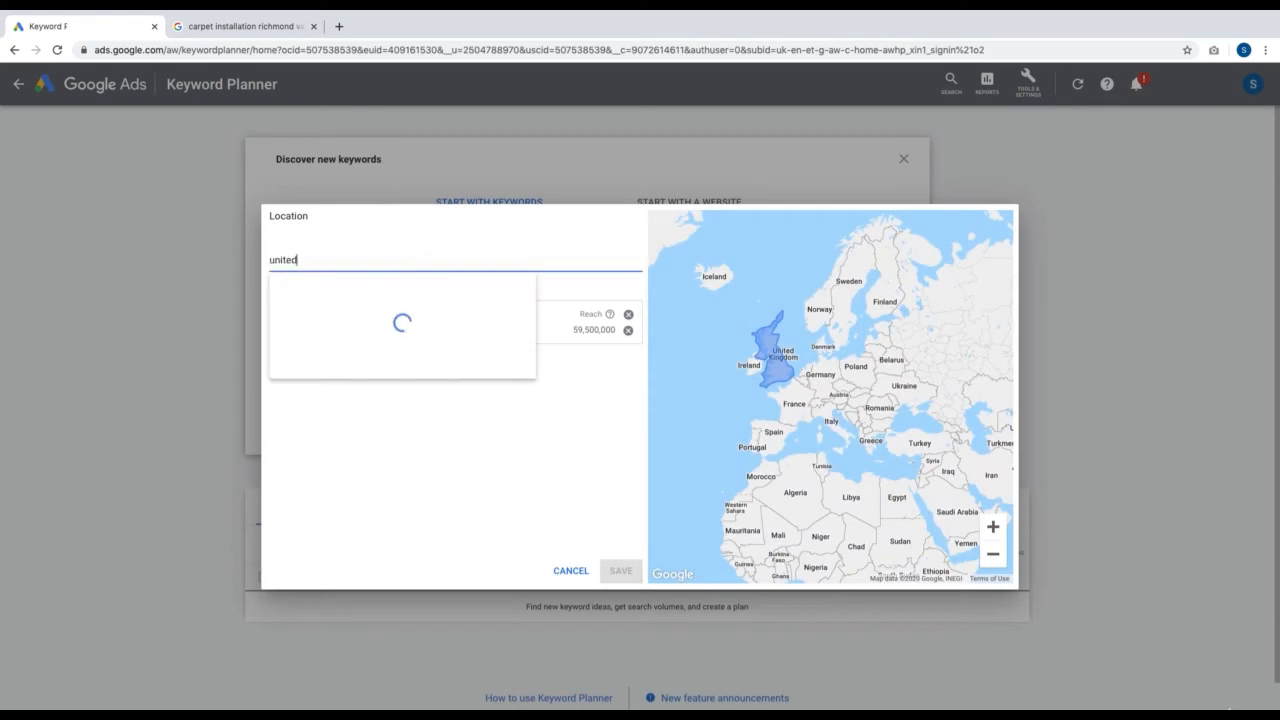
left_click(627, 297)
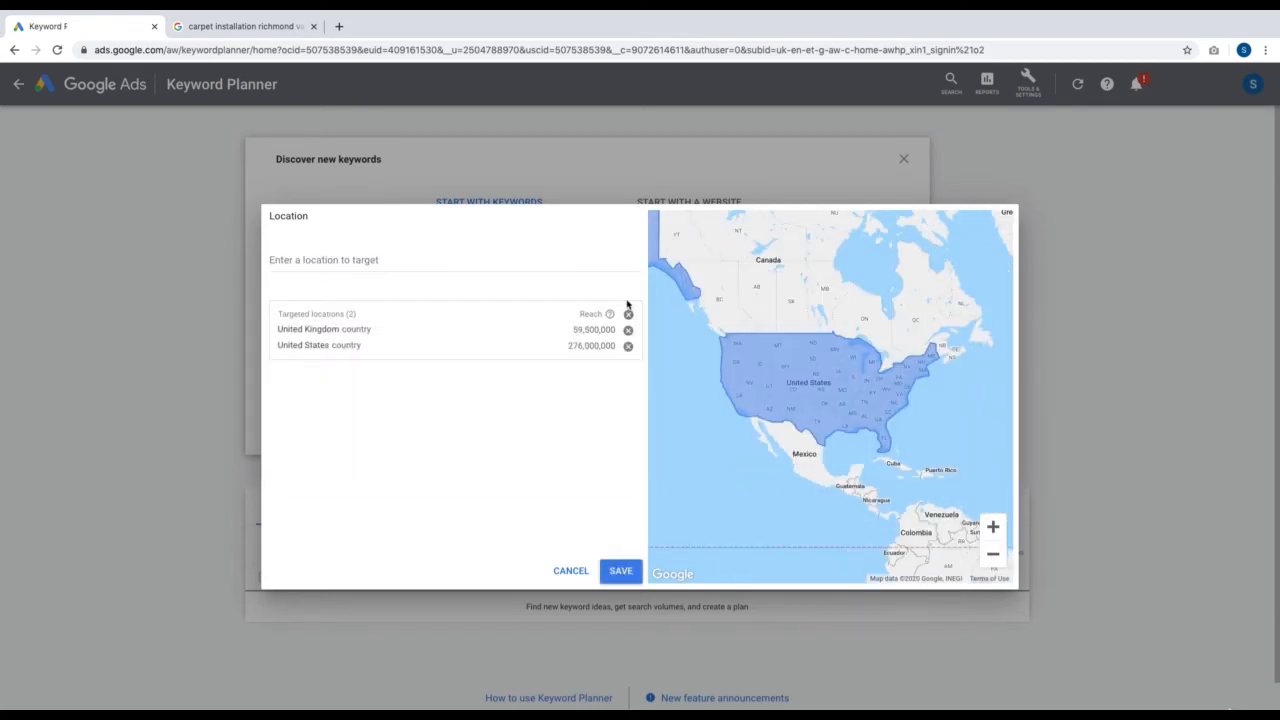
left_click(628, 330)
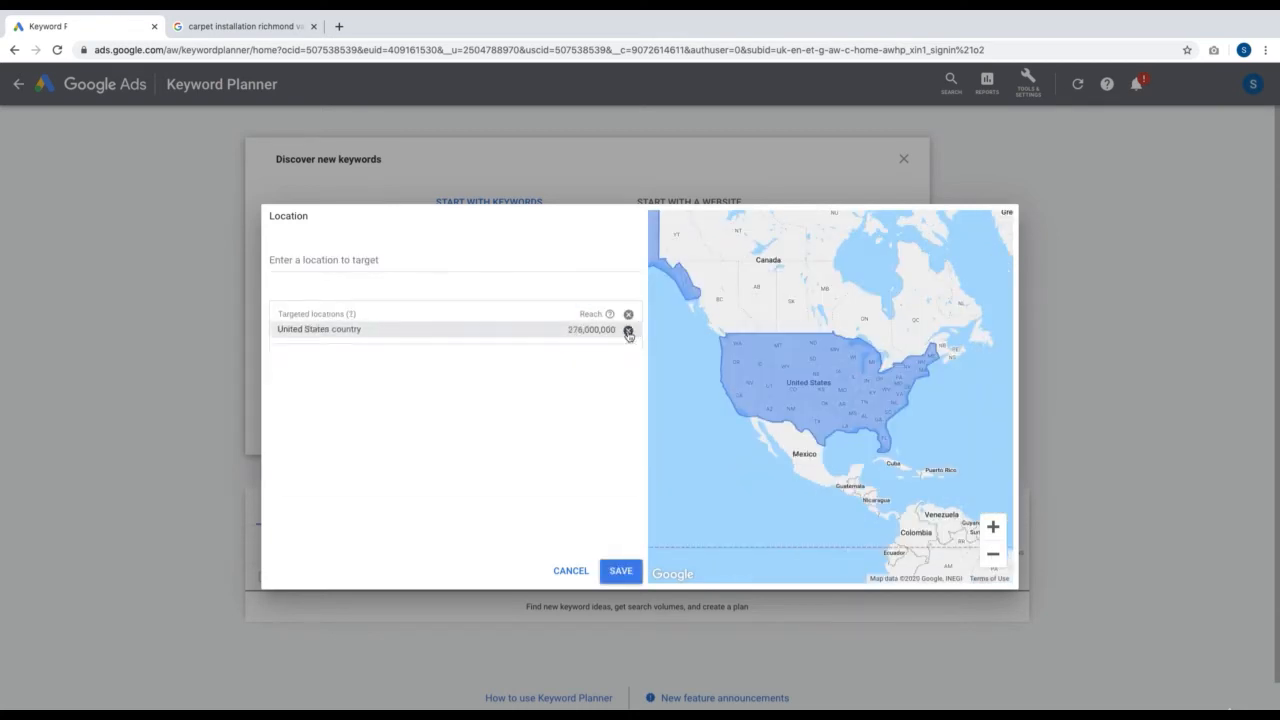
left_click(620, 572)
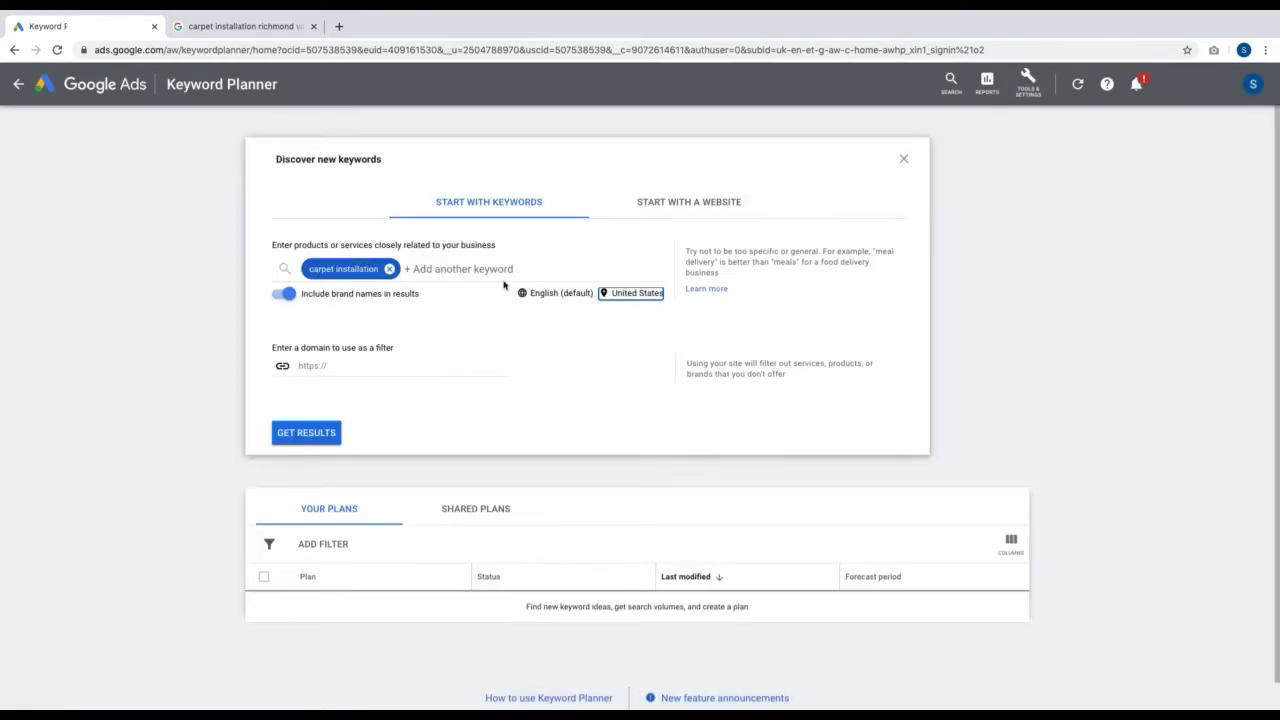
left_click(632, 321)
left_click(318, 438)
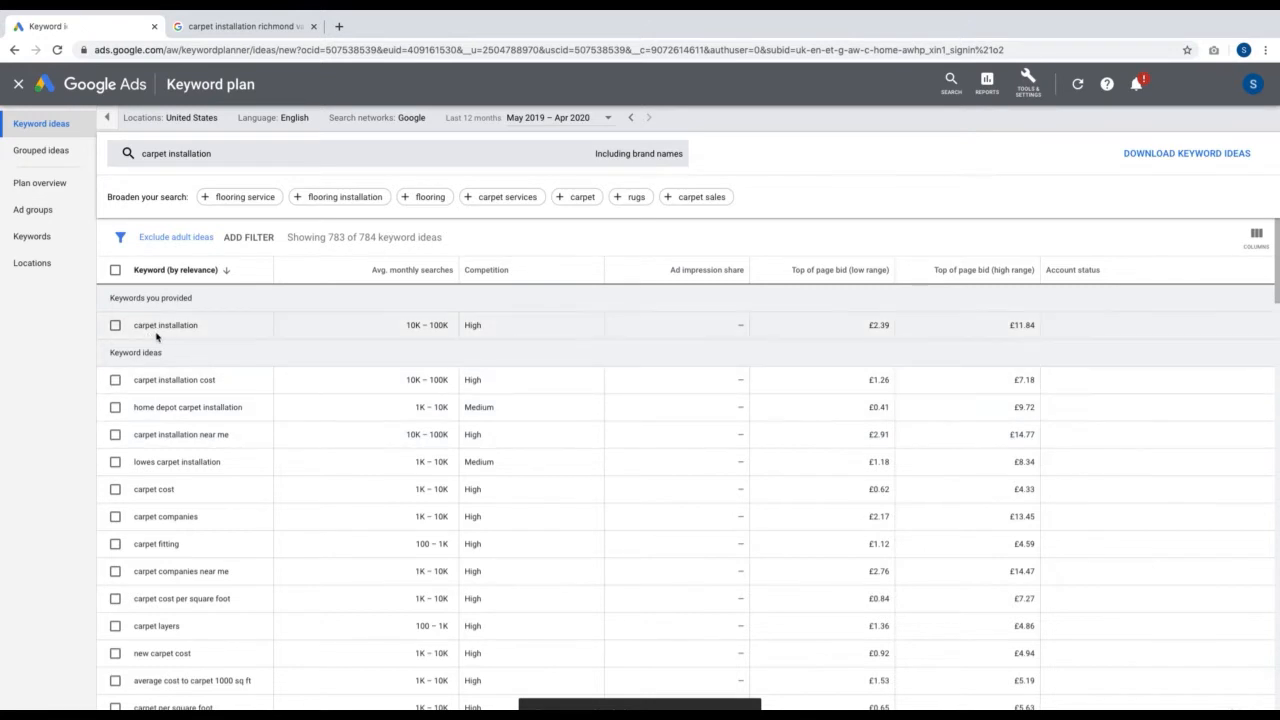
Step: Examine the keyword ideas for "carpet installation", comparing their average monthly searches and competition levels
scroll(237, 348, "down", 2)
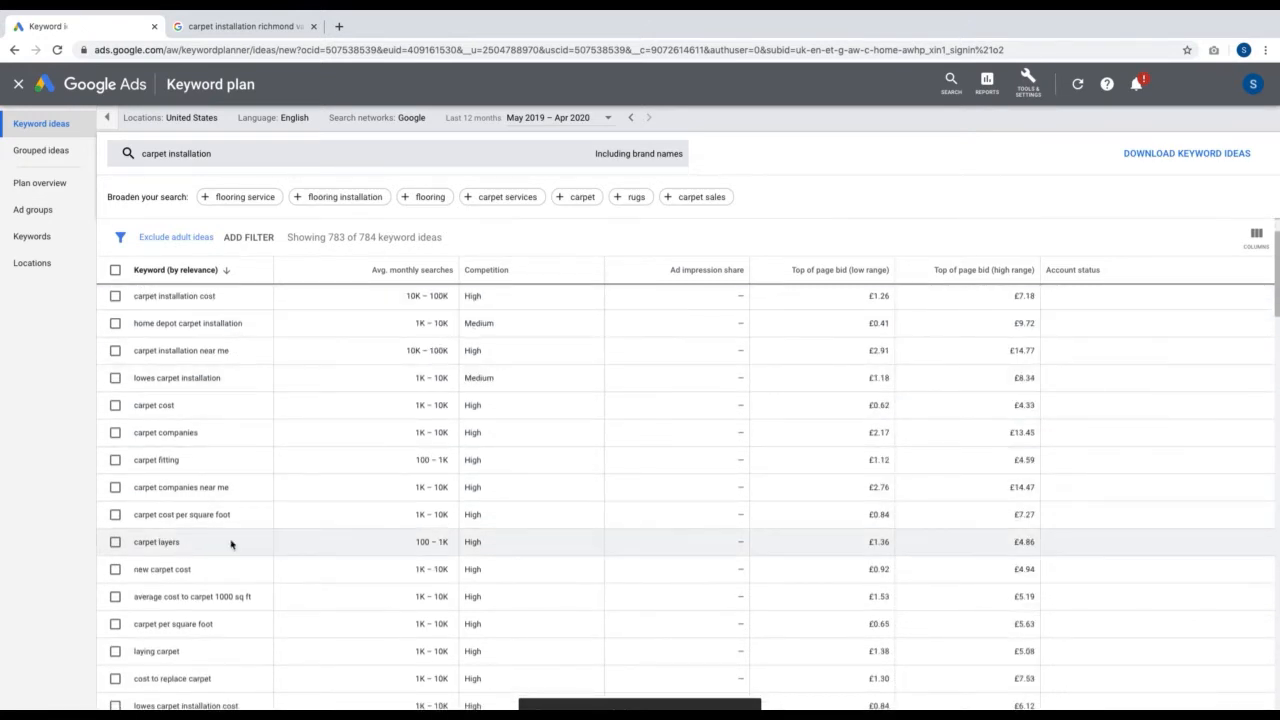
scroll(223, 577, "down", 3)
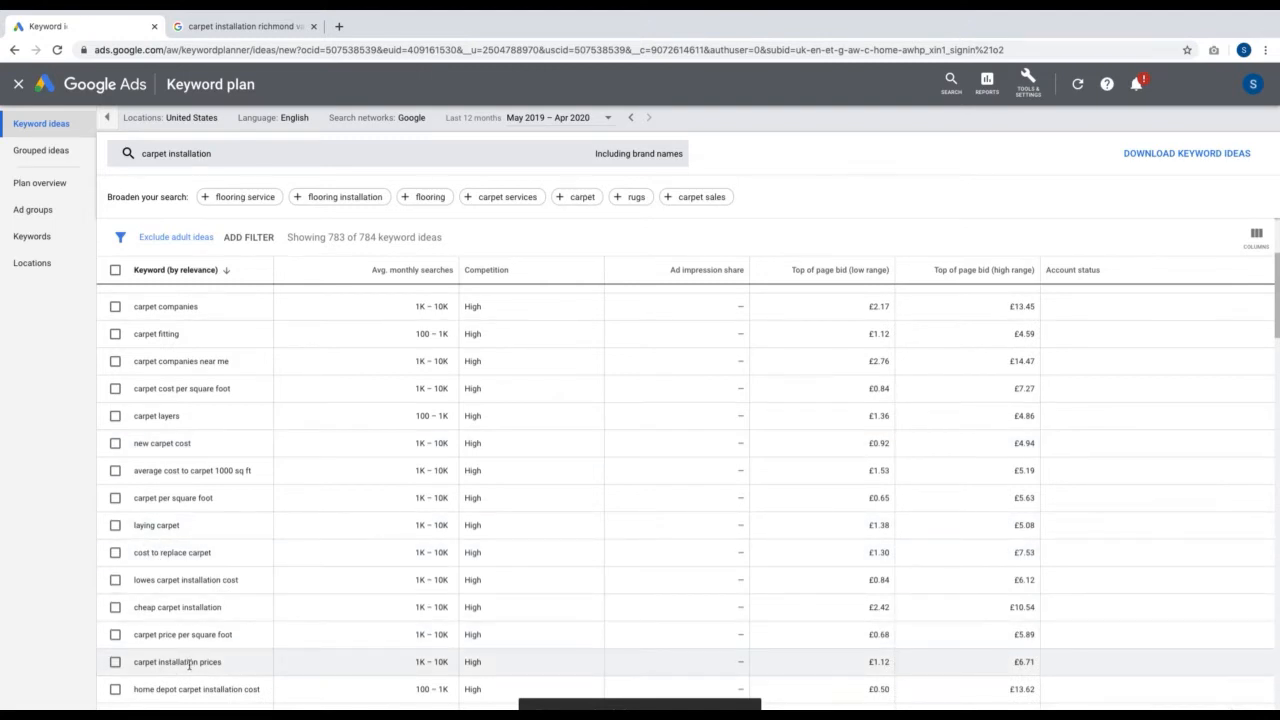
scroll(298, 652, "down", 2)
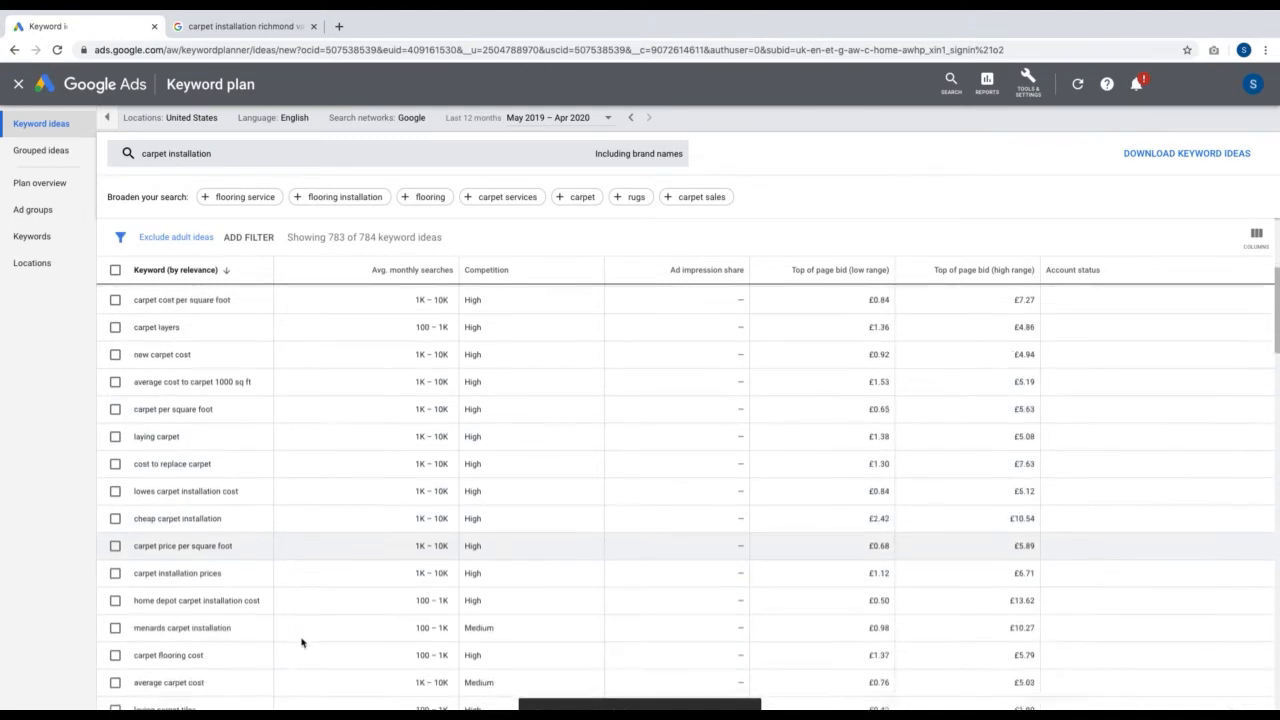
scroll(214, 660, "down", 1)
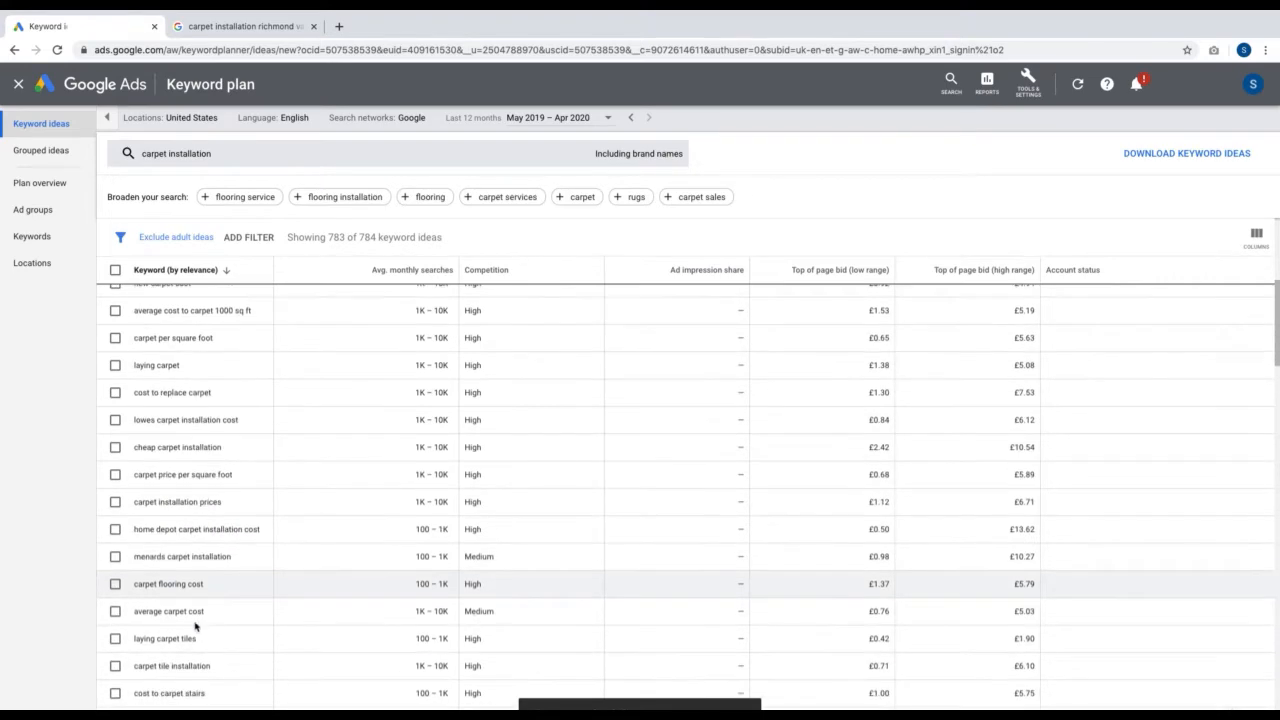
scroll(243, 615, "down", 1)
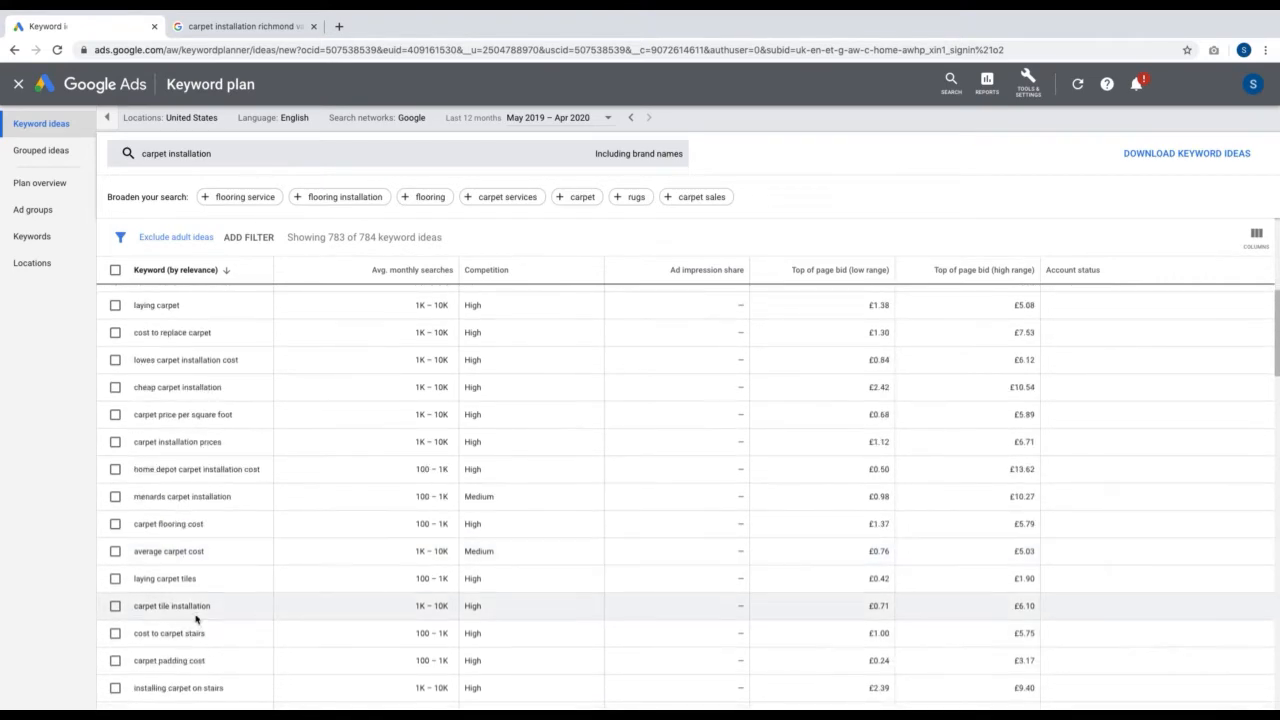
scroll(286, 517, "up", 7)
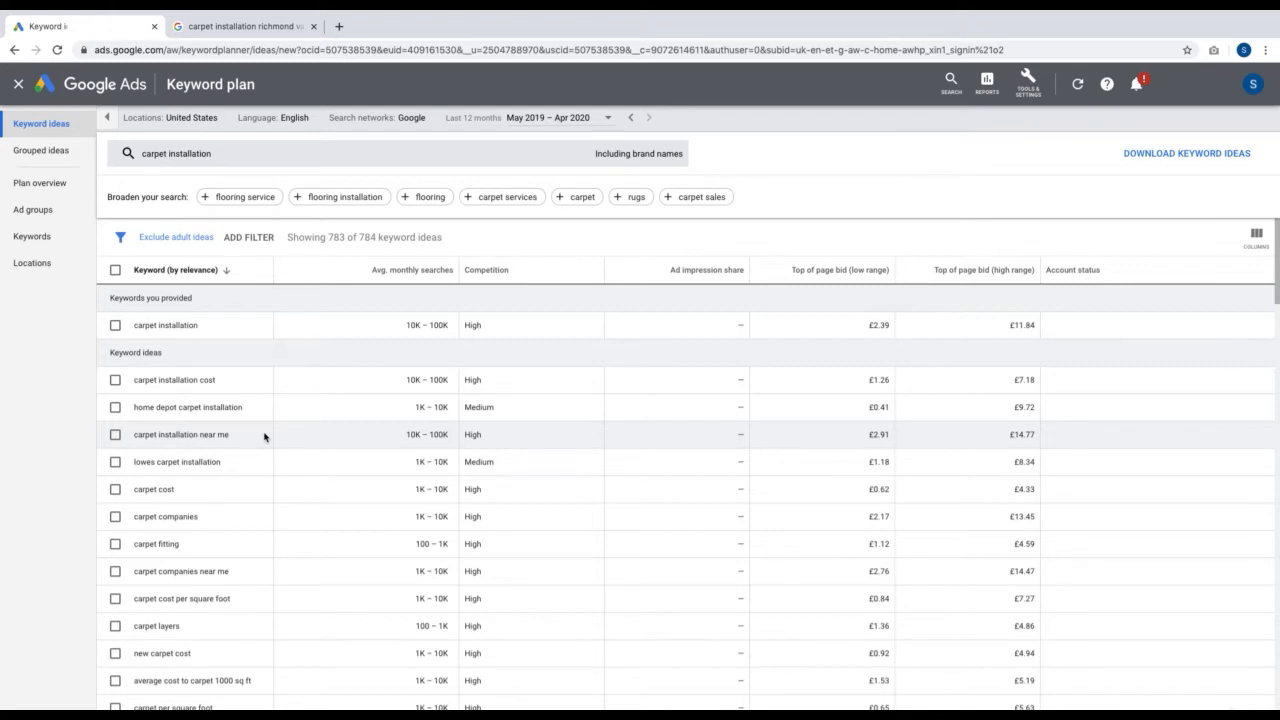
left_click(115, 407)
left_click(115, 407)
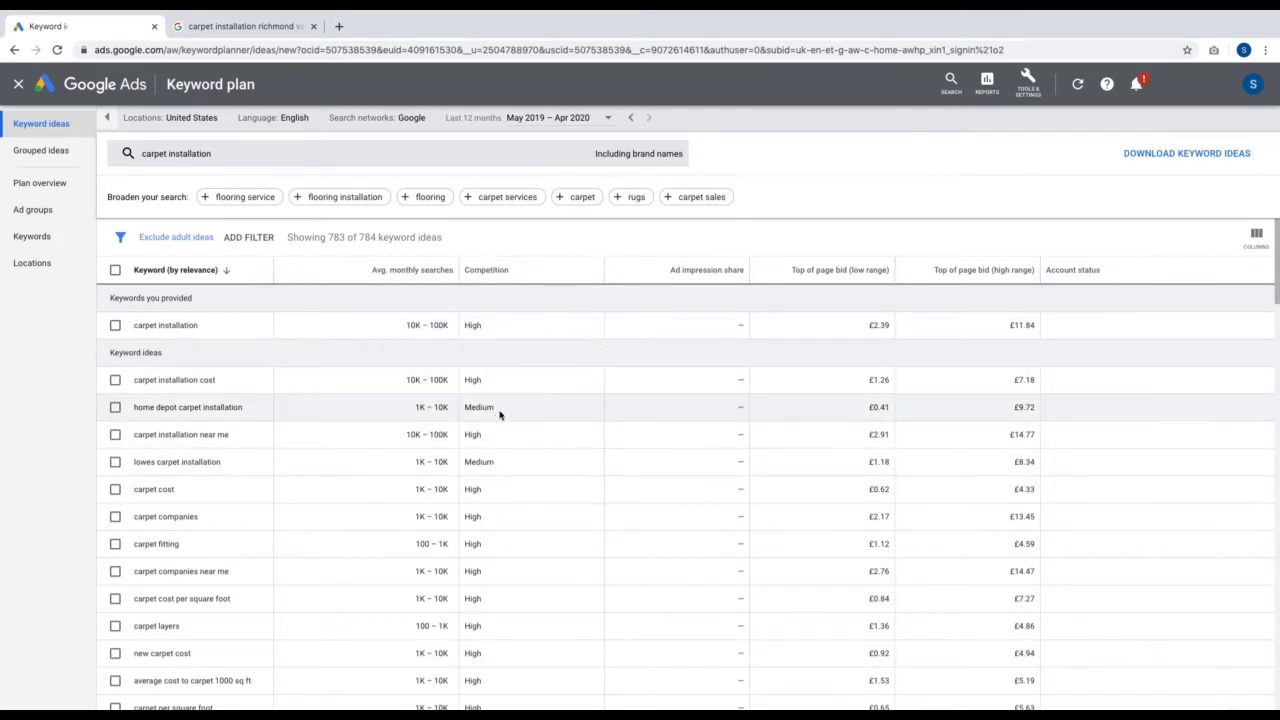
scroll(503, 538, "down", 3)
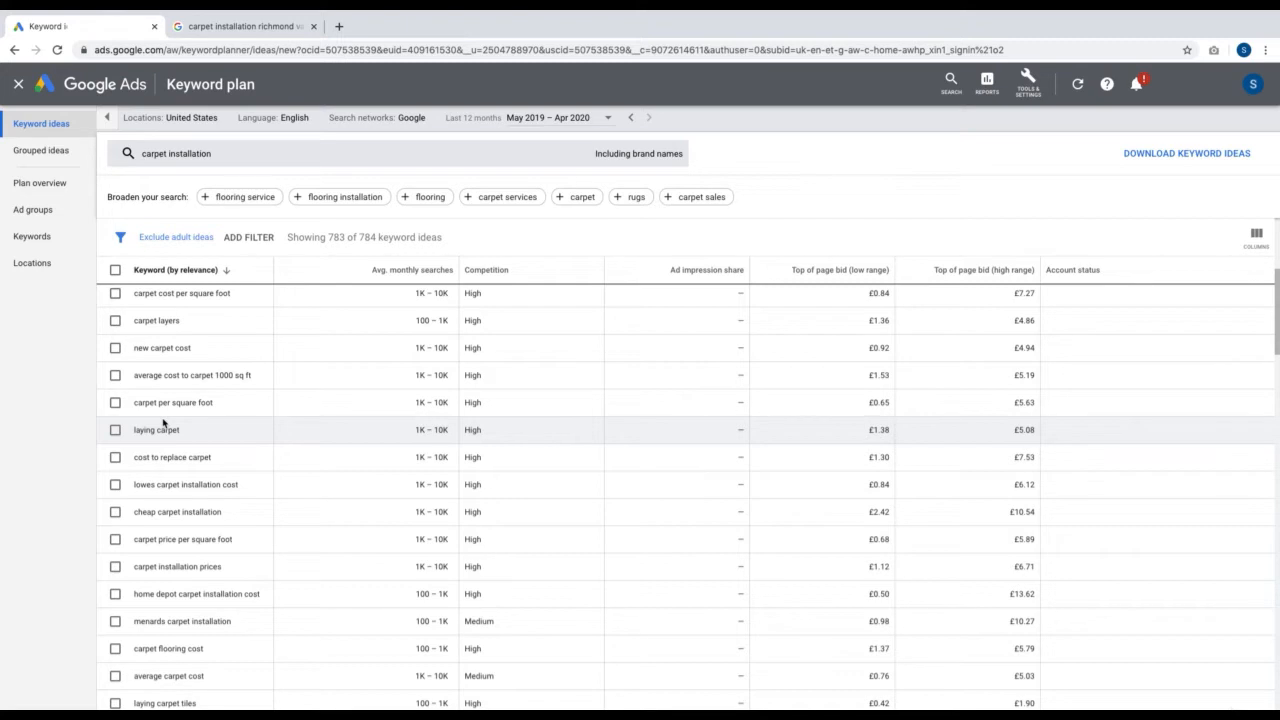
Step: Go back to the Keyword Planner start page and begin discovering new keywords with a website as the source
left_click(13, 50)
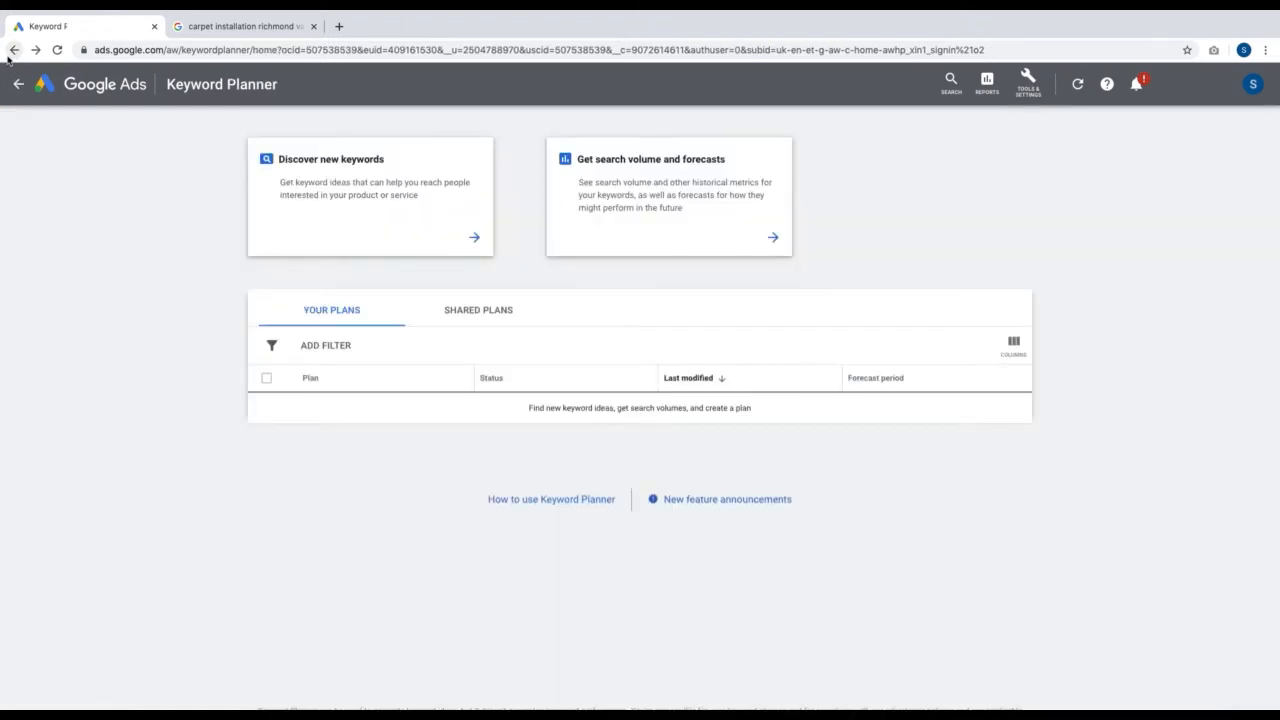
left_click(381, 198)
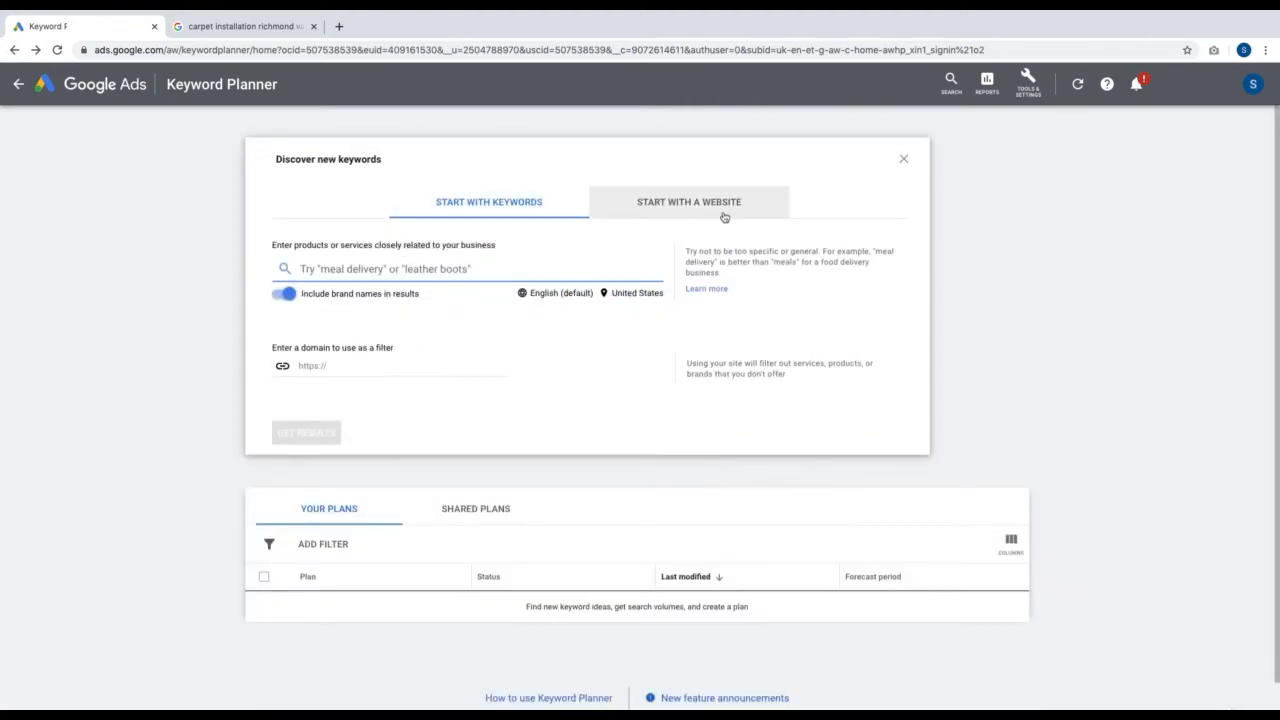
left_click(727, 212)
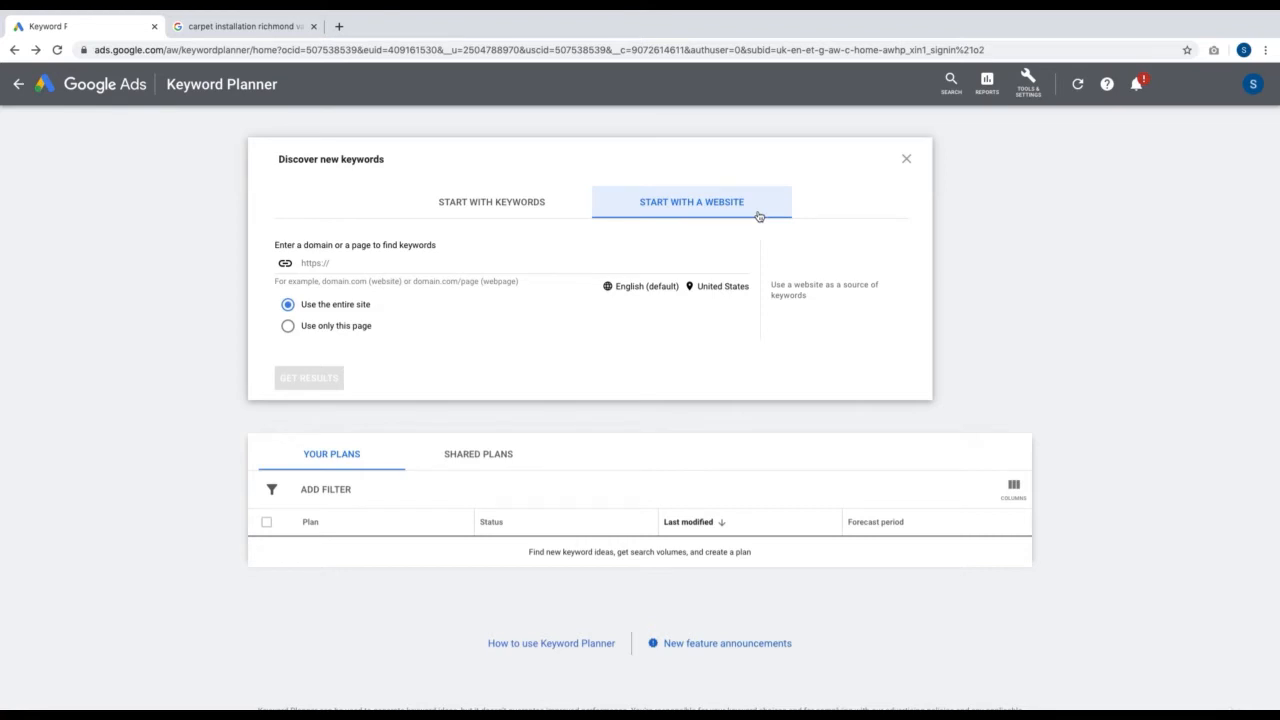
Step: Copy the link address of the Angie's List result from the Google search for "carpet installation richmond va"
left_click(263, 28)
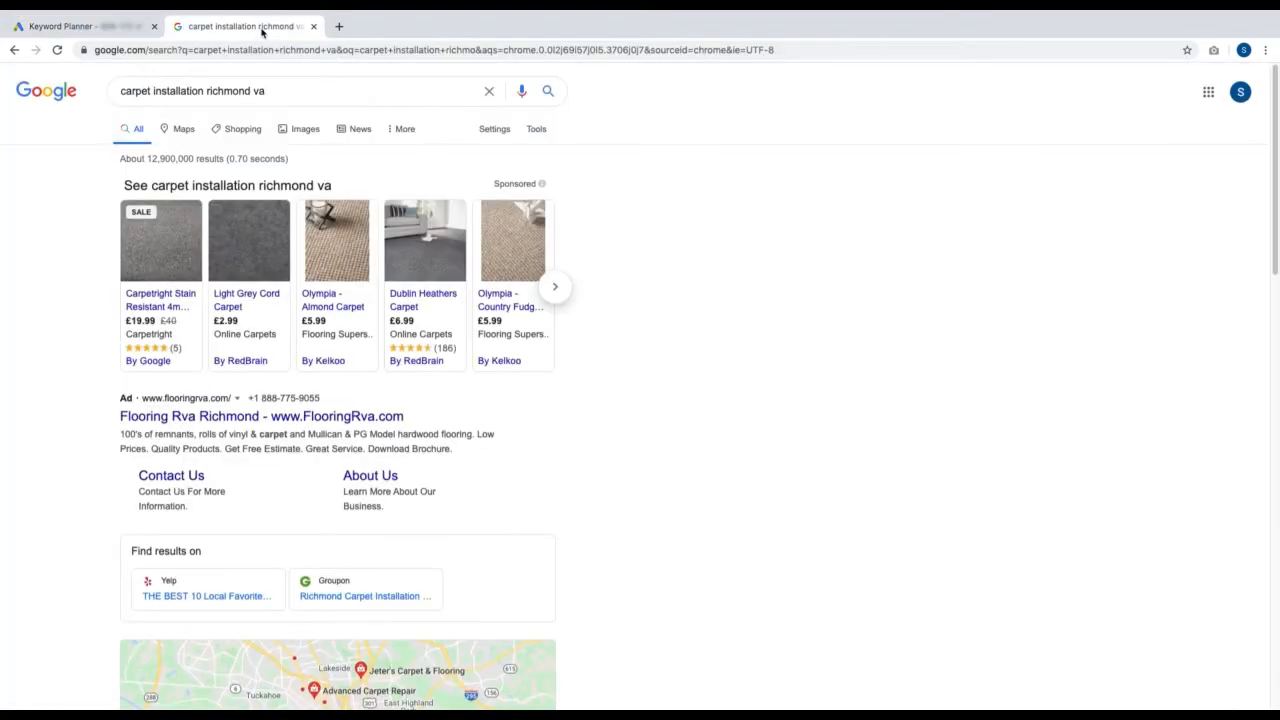
scroll(352, 344, "down", 3)
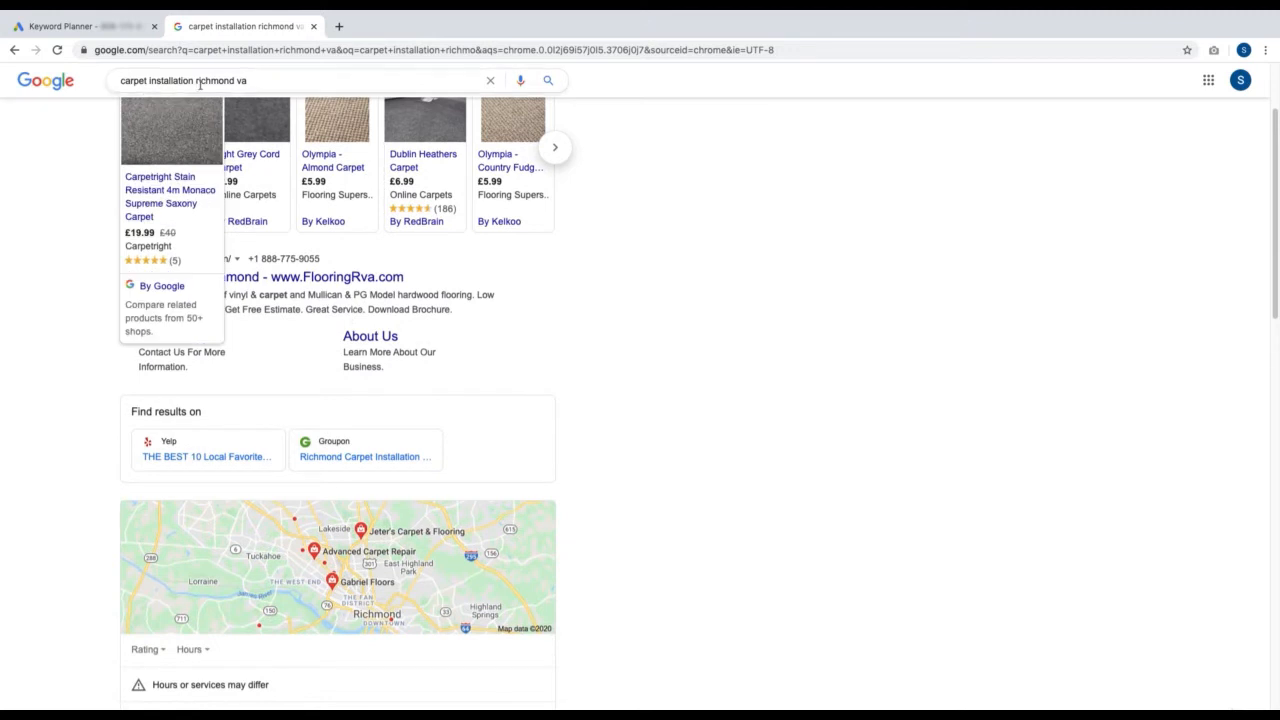
scroll(296, 184, "down", 7)
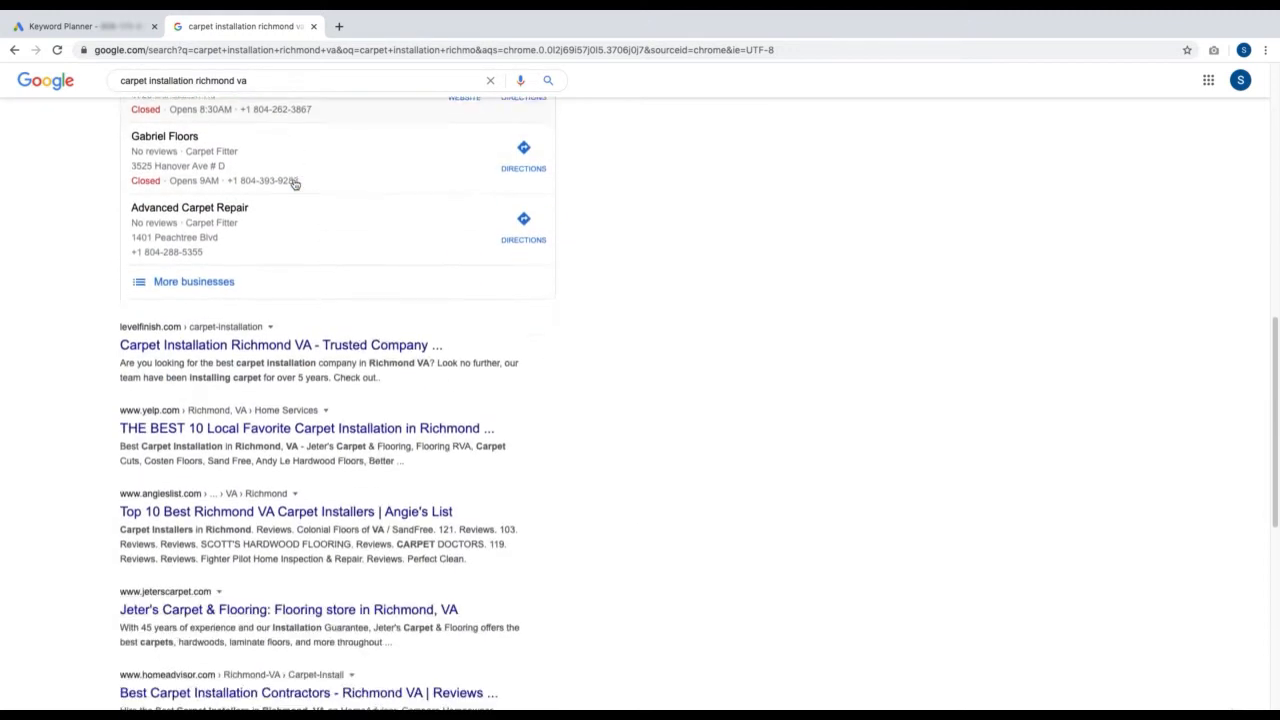
scroll(295, 184, "down", 2)
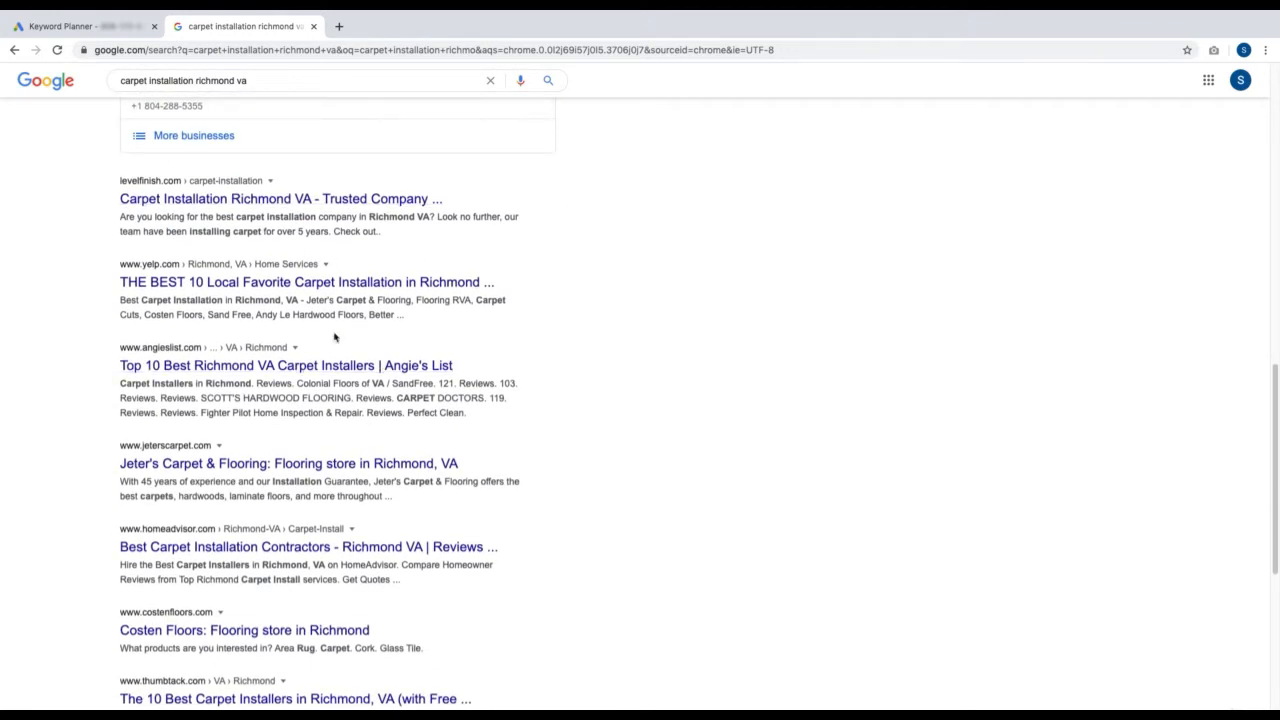
scroll(326, 370, "down", 1)
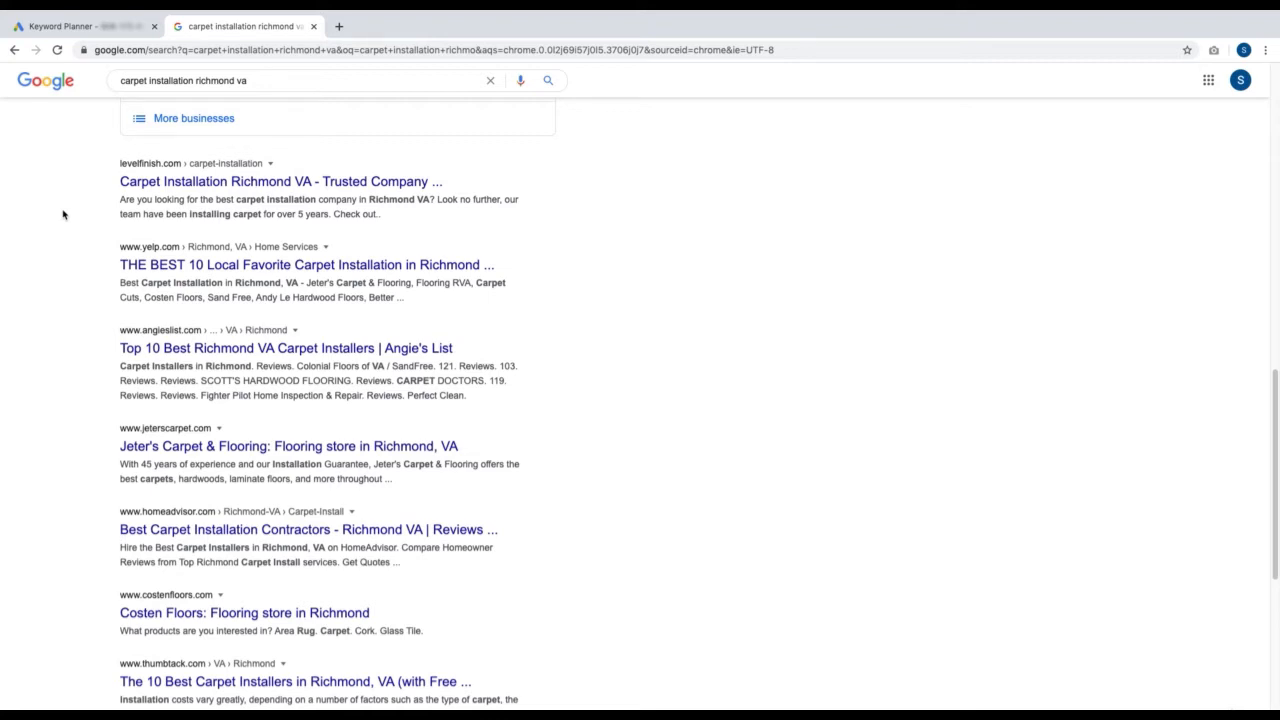
scroll(132, 214, "down", 1)
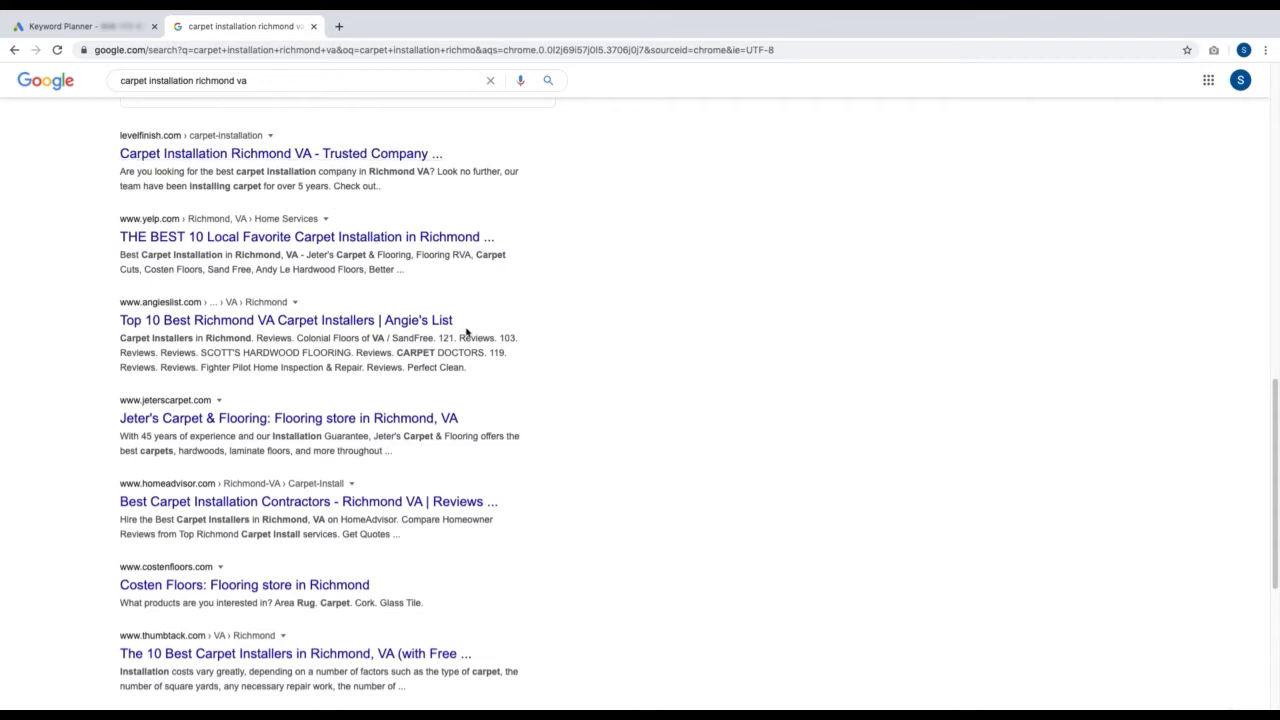
right_click(395, 331)
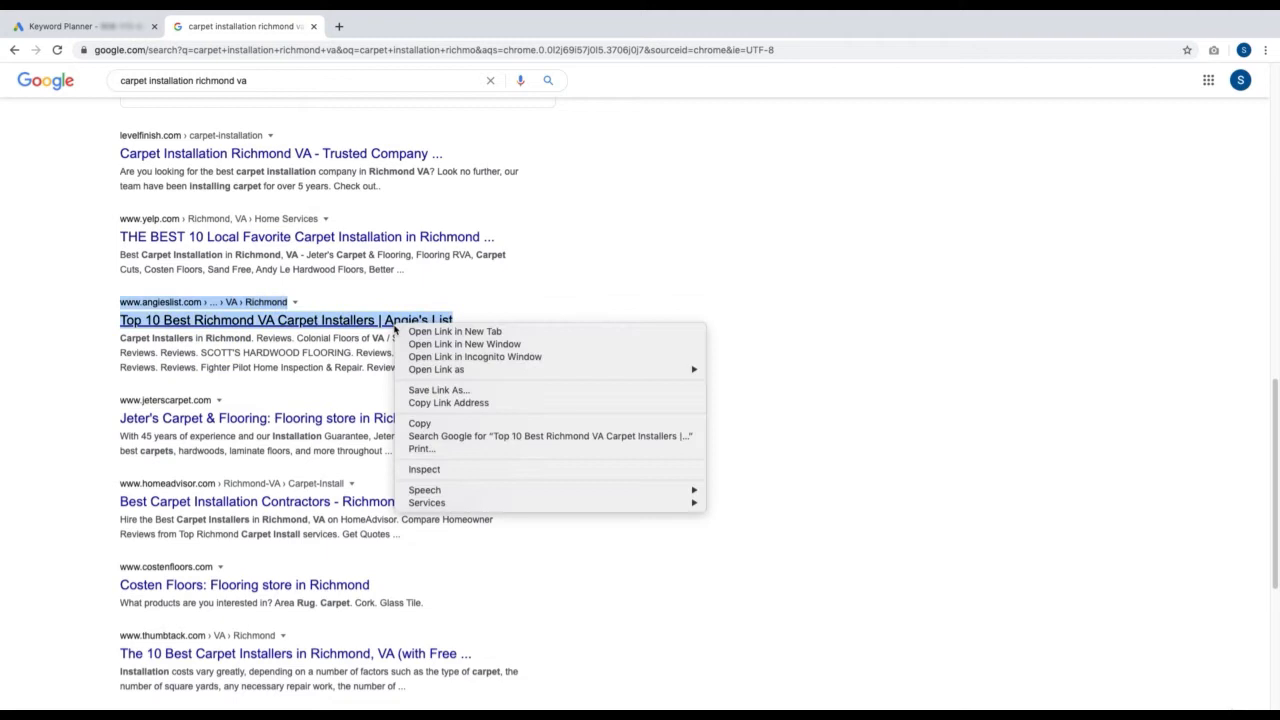
left_click(455, 402)
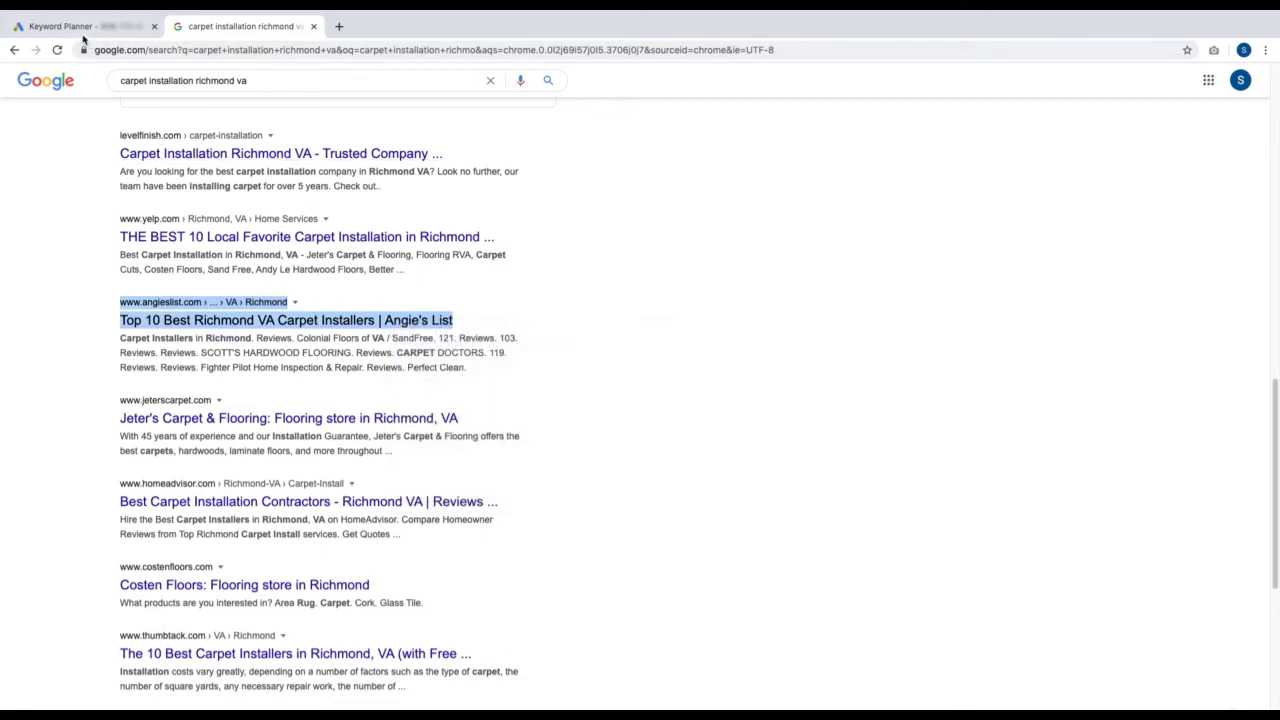
left_click(88, 30)
left_click(404, 262)
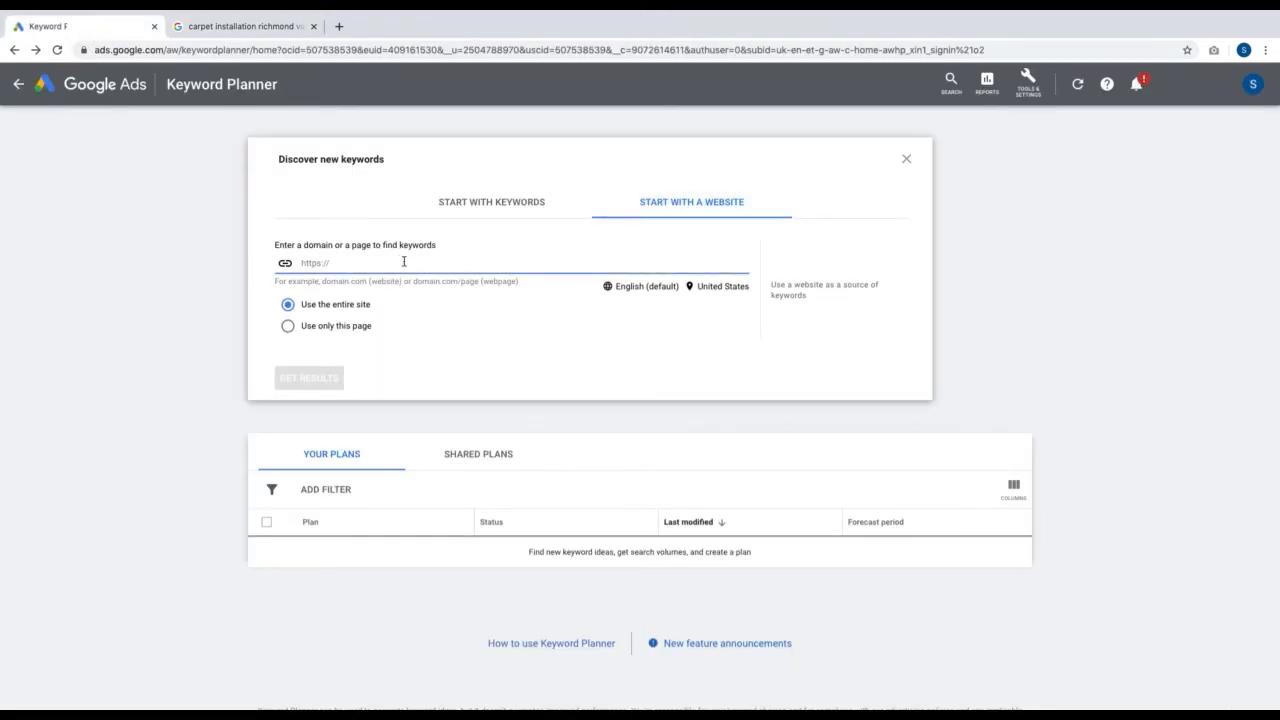
key("ctrl+v")
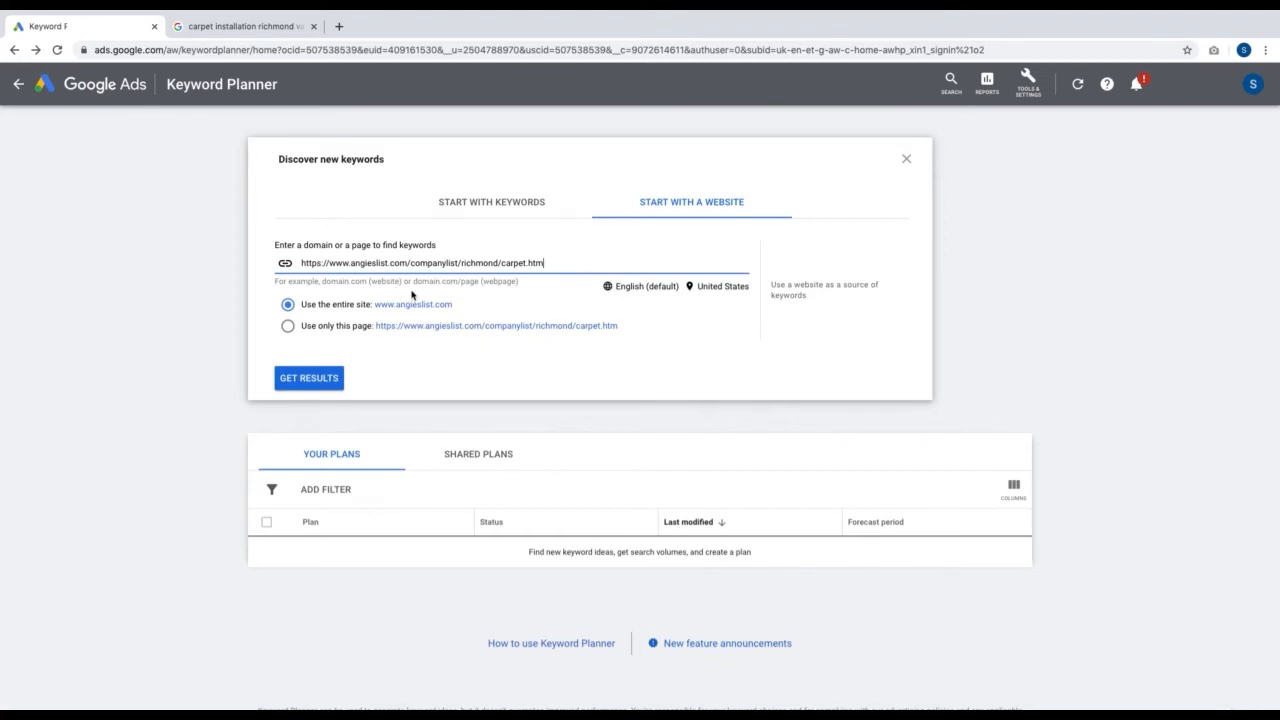
left_click(287, 333)
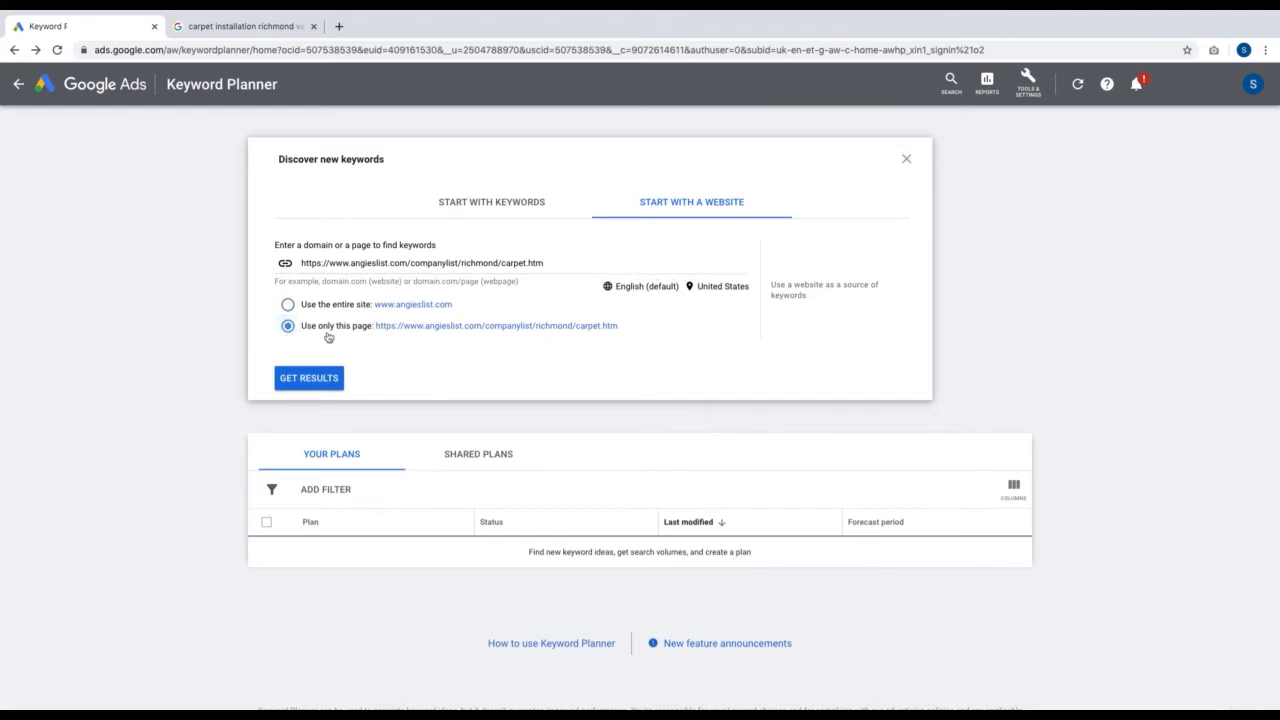
left_click(325, 378)
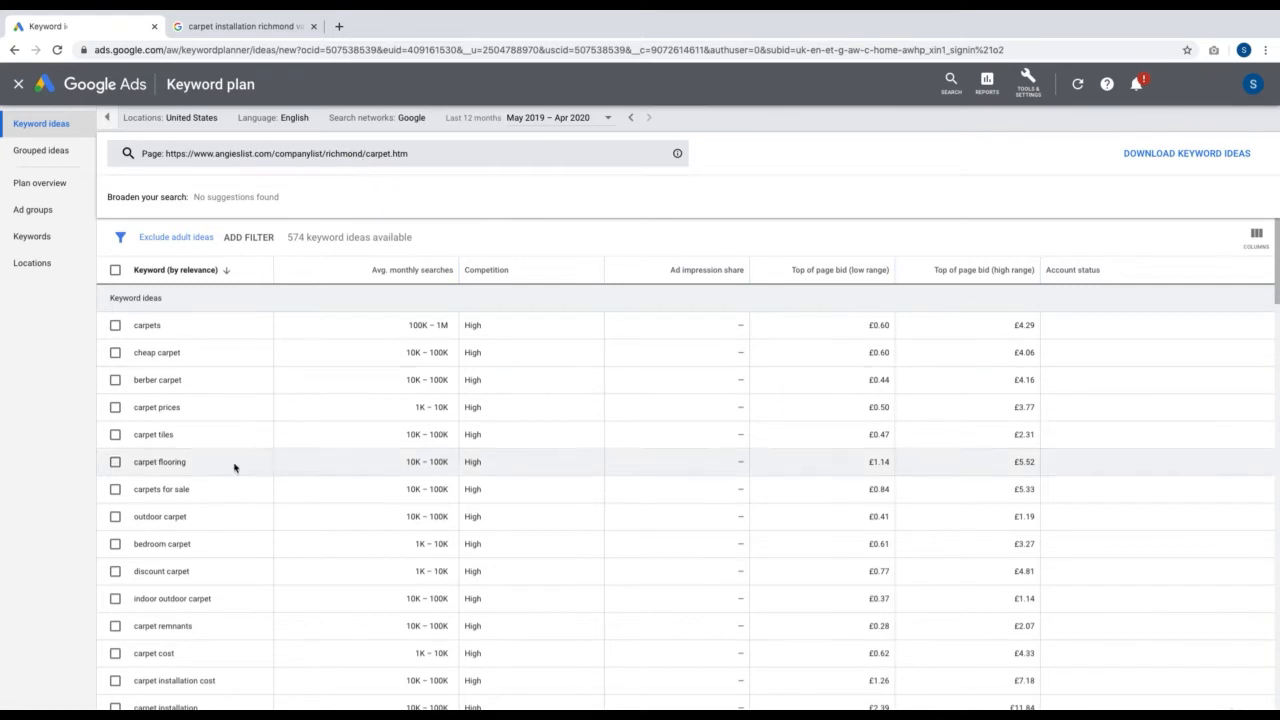
Step: Review the keyword ideas generated from the Angie's List carpet page and their average monthly searches
scroll(271, 525, "down", 1)
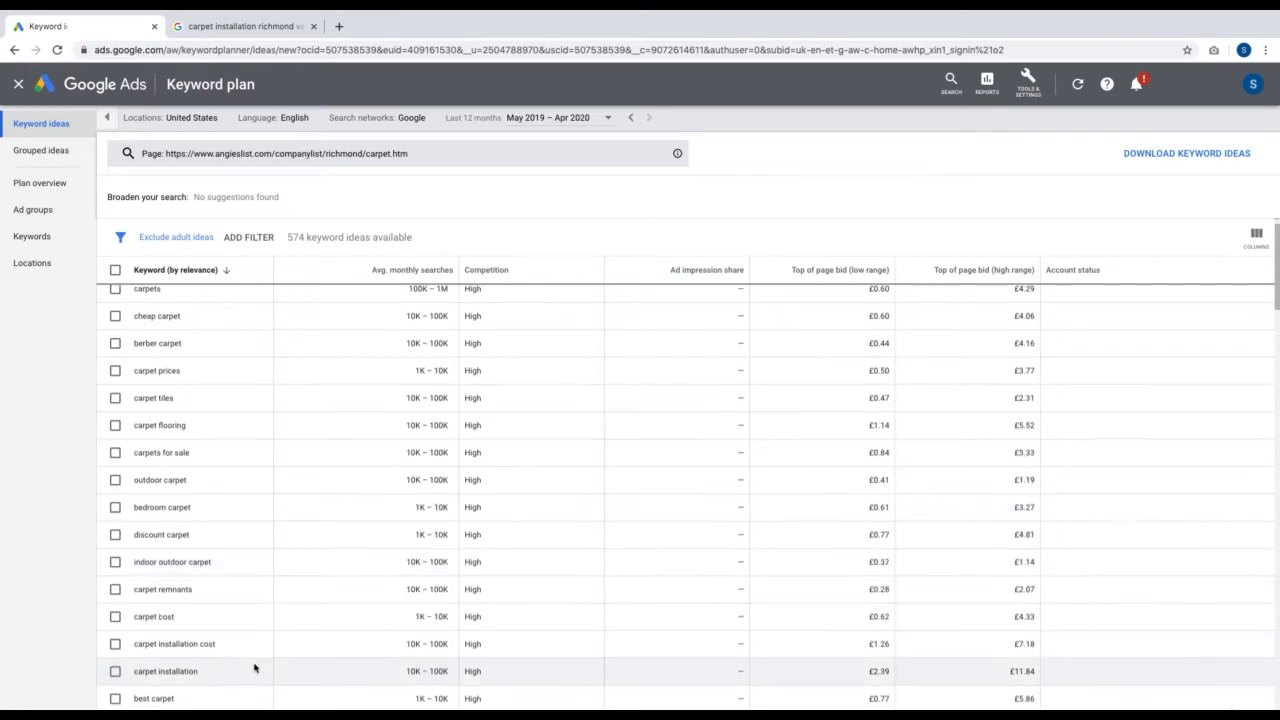
scroll(197, 611, "down", 2)
scroll(191, 603, "down", 3)
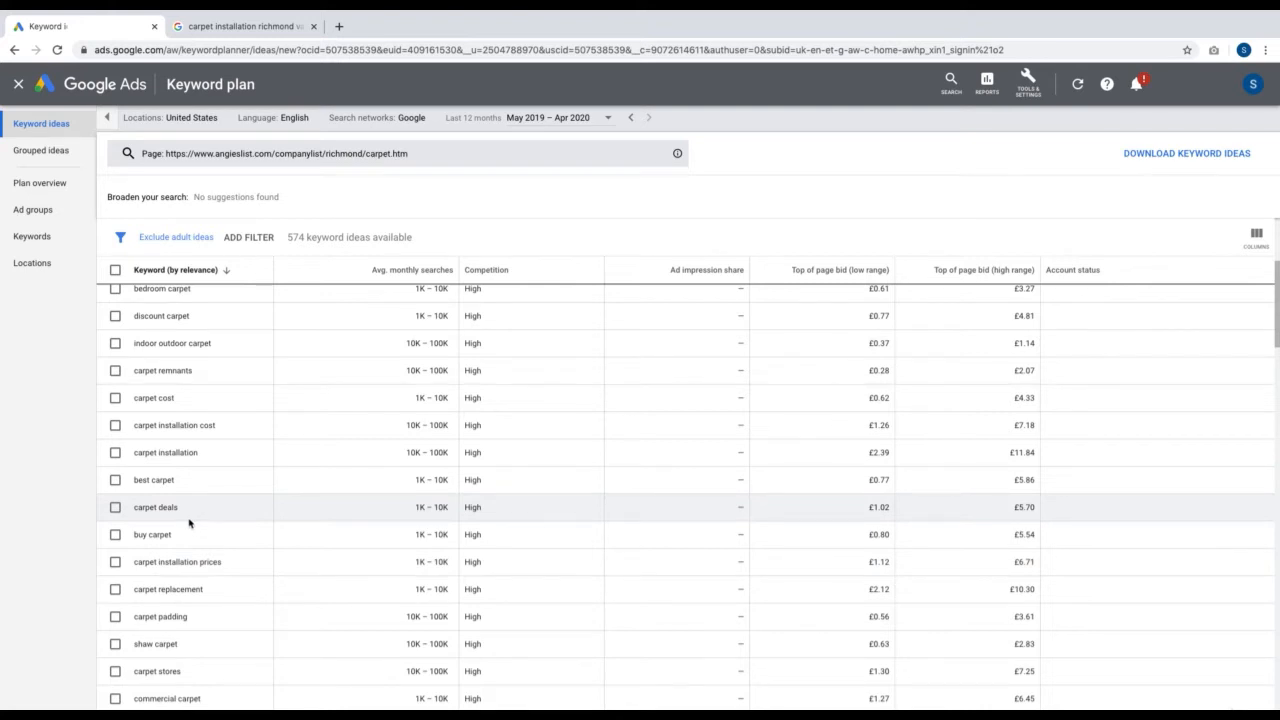
scroll(189, 520, "up", 5)
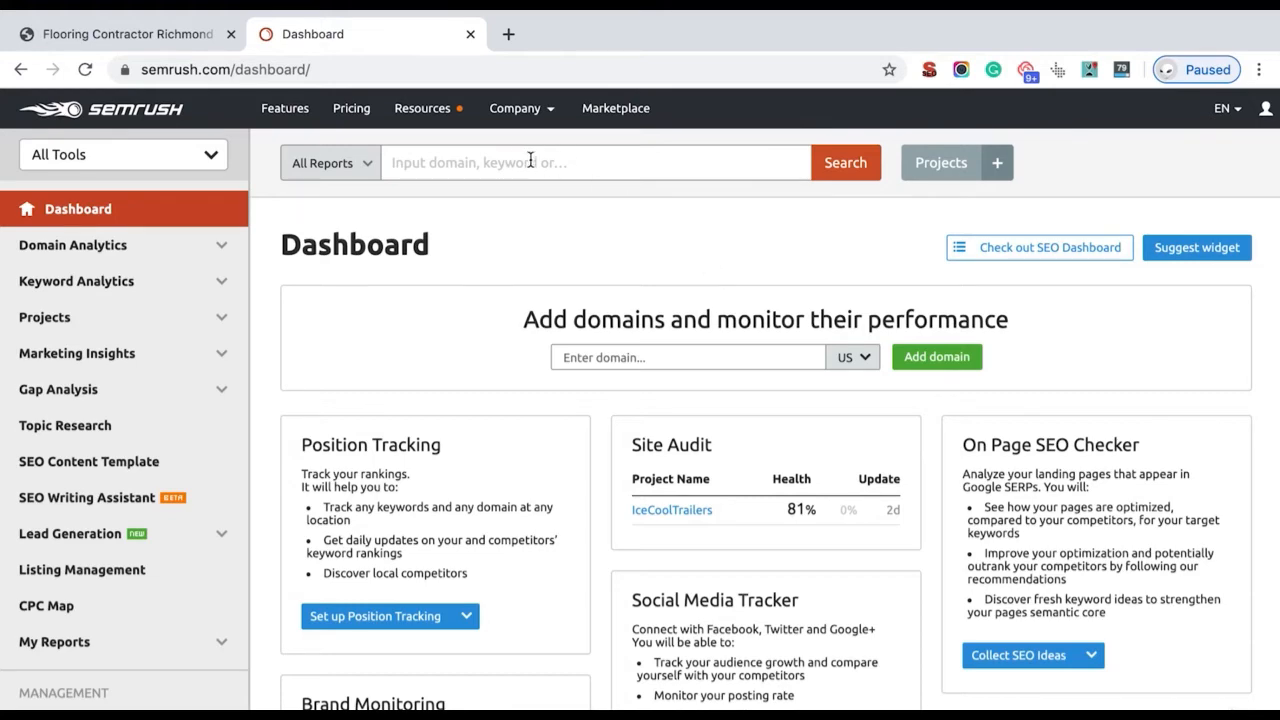
Step: Open the carpet installation service page on levelfinish.com and copy "Carpet Installation Richmond VA" from its main heading
left_click(163, 36)
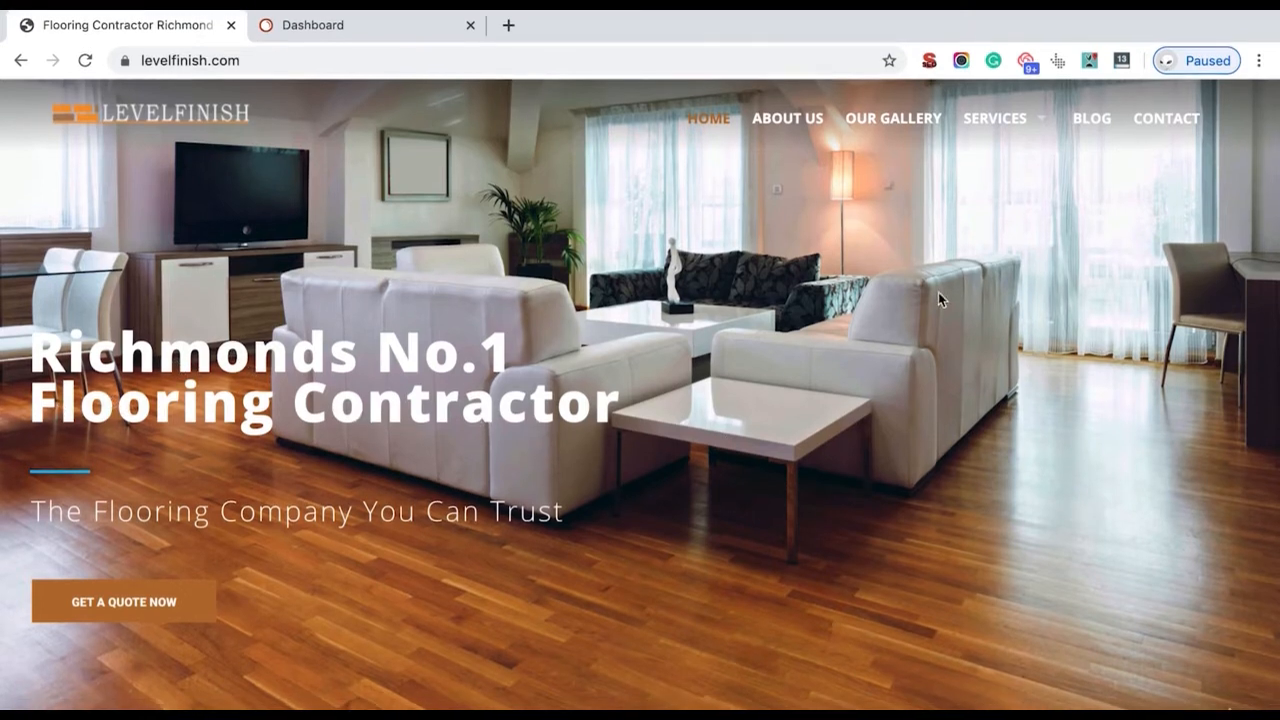
mouse_move(1030, 127)
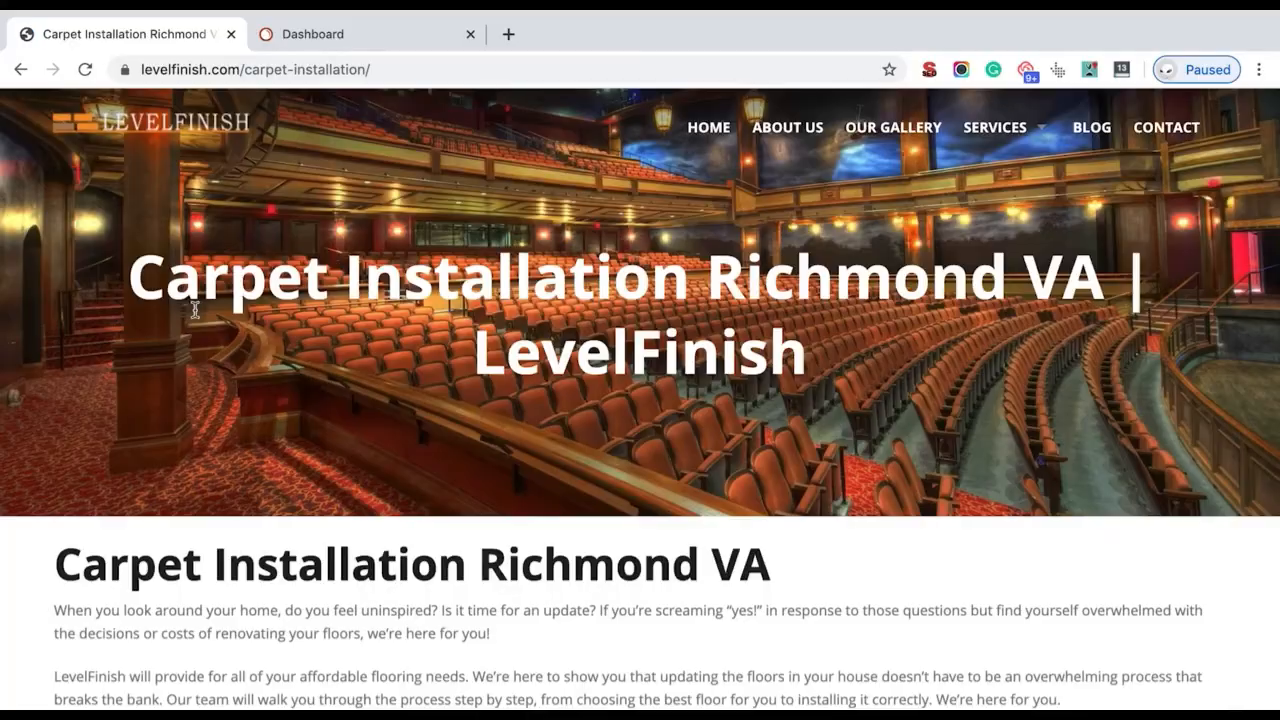
left_click_drag(130, 290, 673, 280)
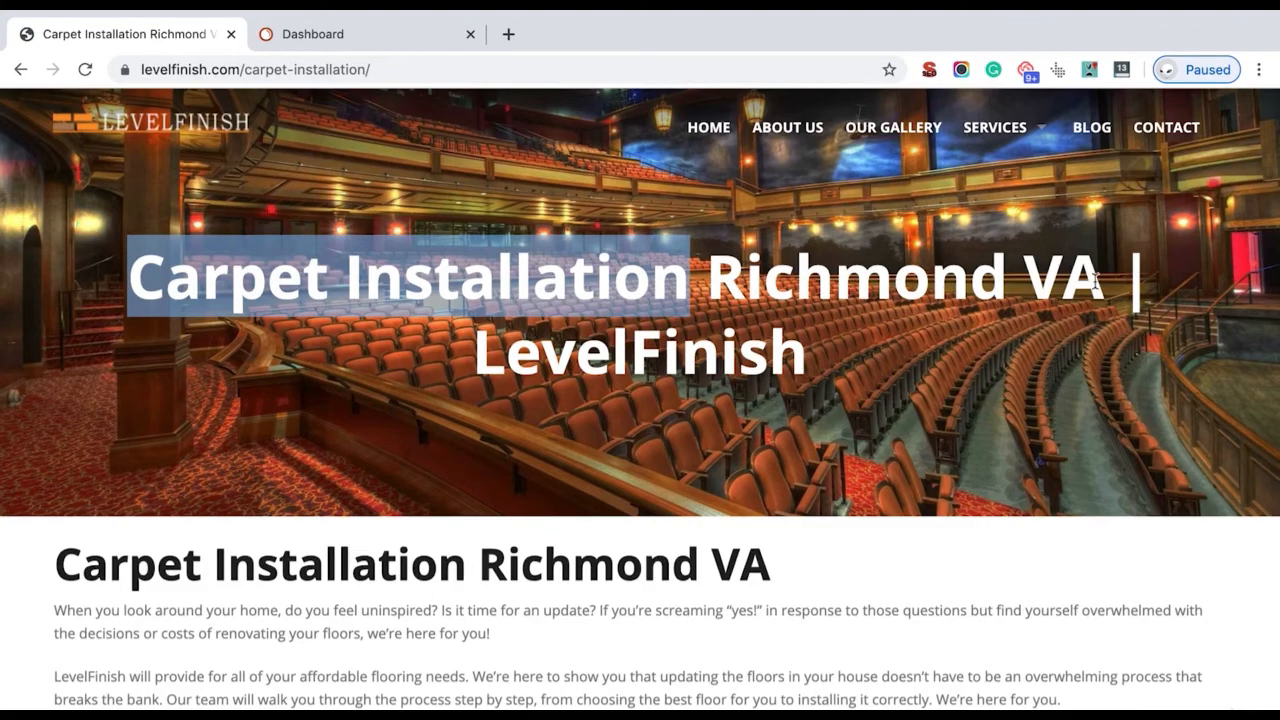
left_click_drag(1101, 283, 140, 277)
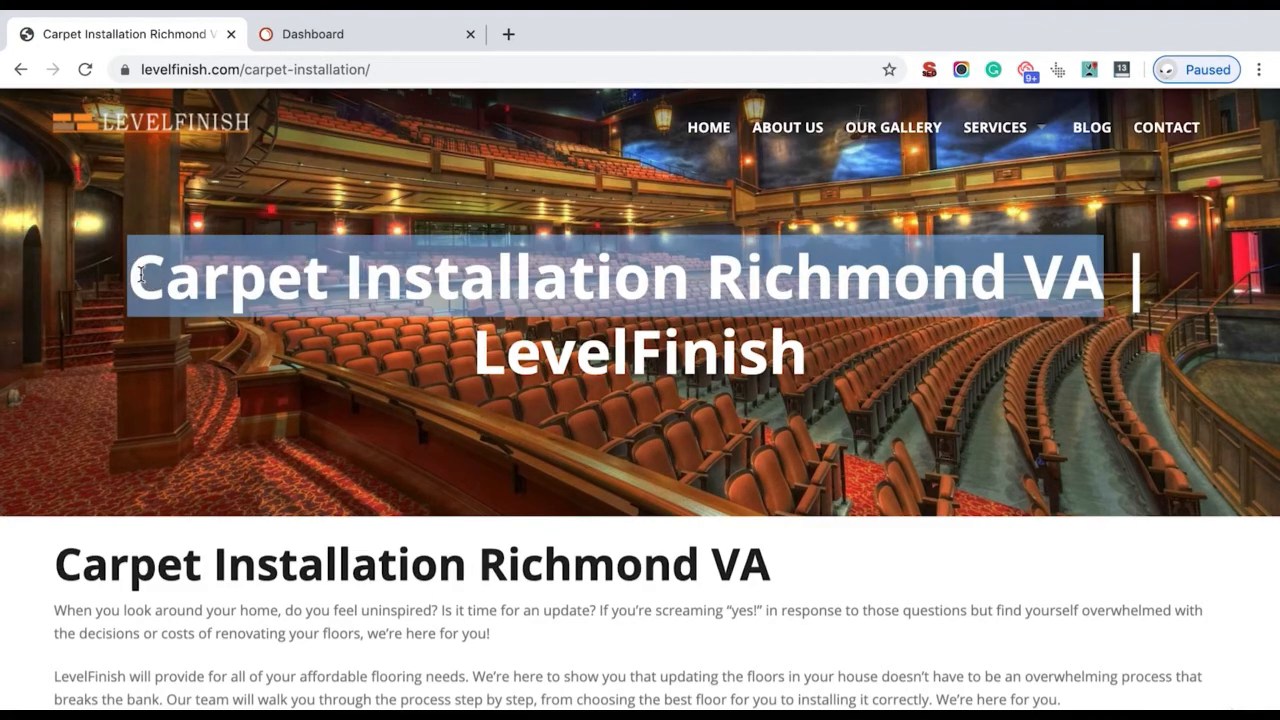
Step: Switch to the SEMrush dashboard and search for the keyword "Carpet Installation Richmond VA"
left_click(318, 34)
left_click(416, 151)
key("ctrl+v")
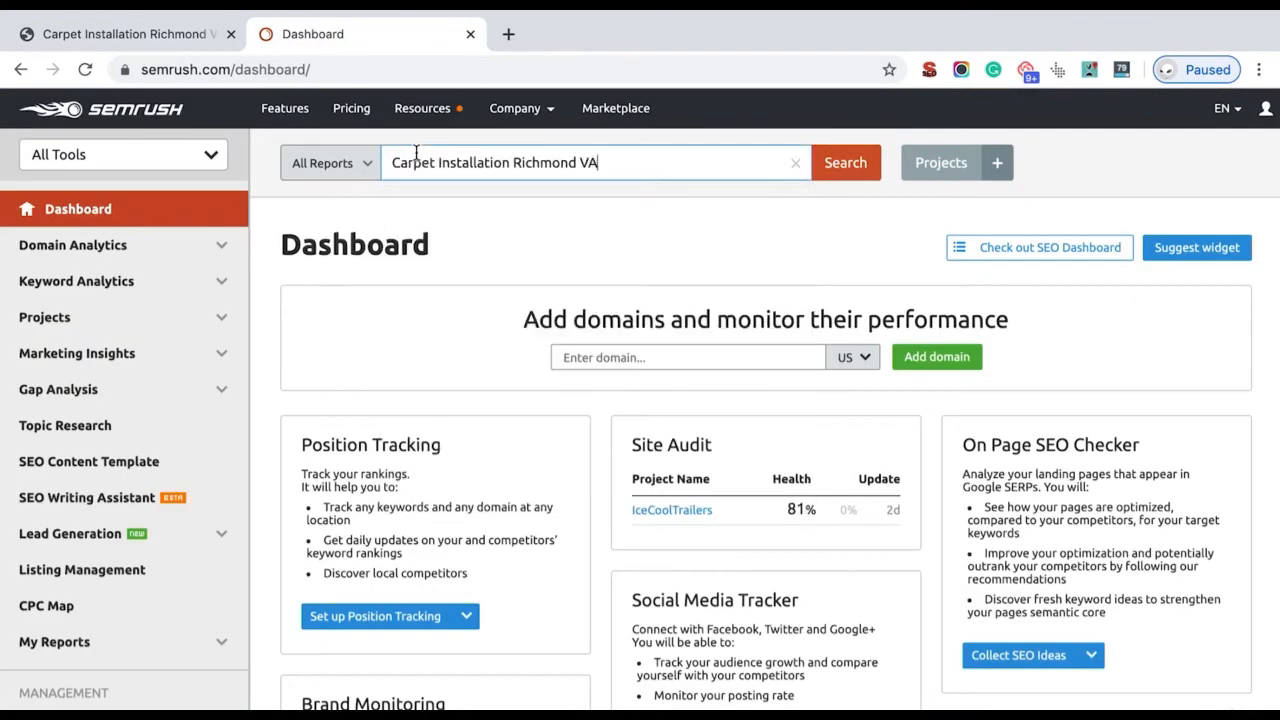
key("Return")
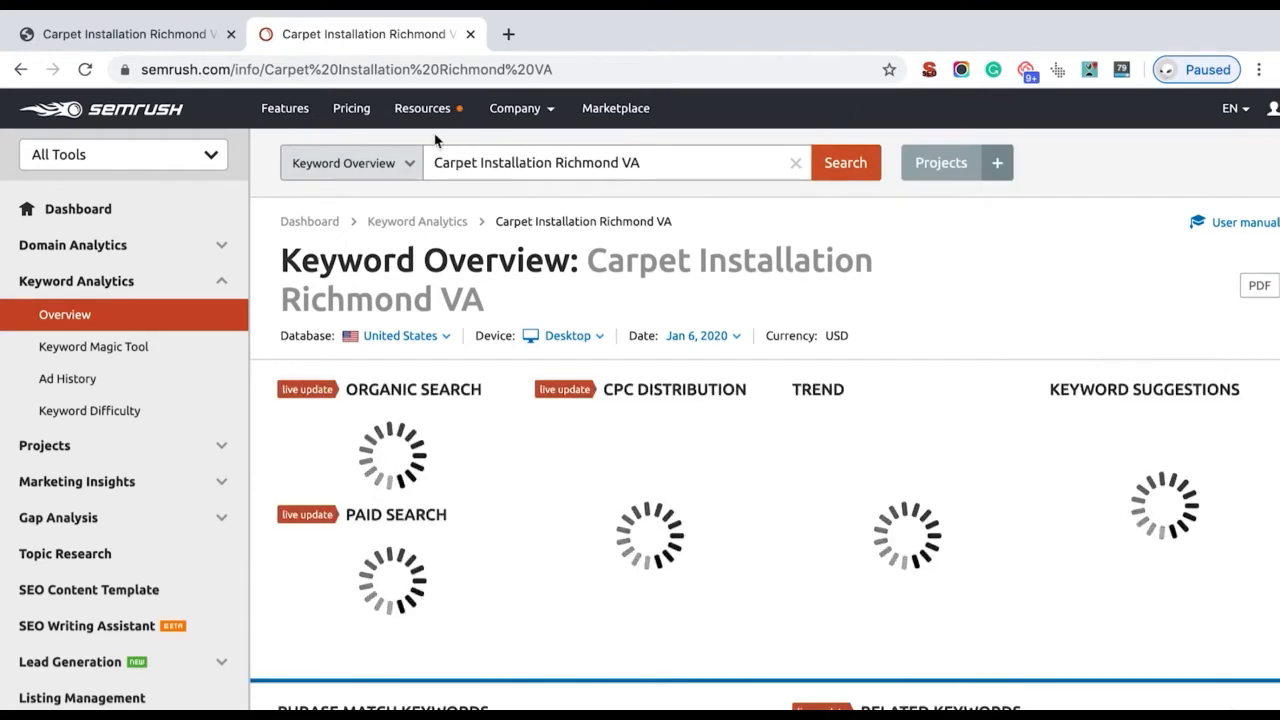
Step: Examine the keyword's organic search volume and its paid-search CPC in the Keyword Overview
scroll(551, 400, "down", 1)
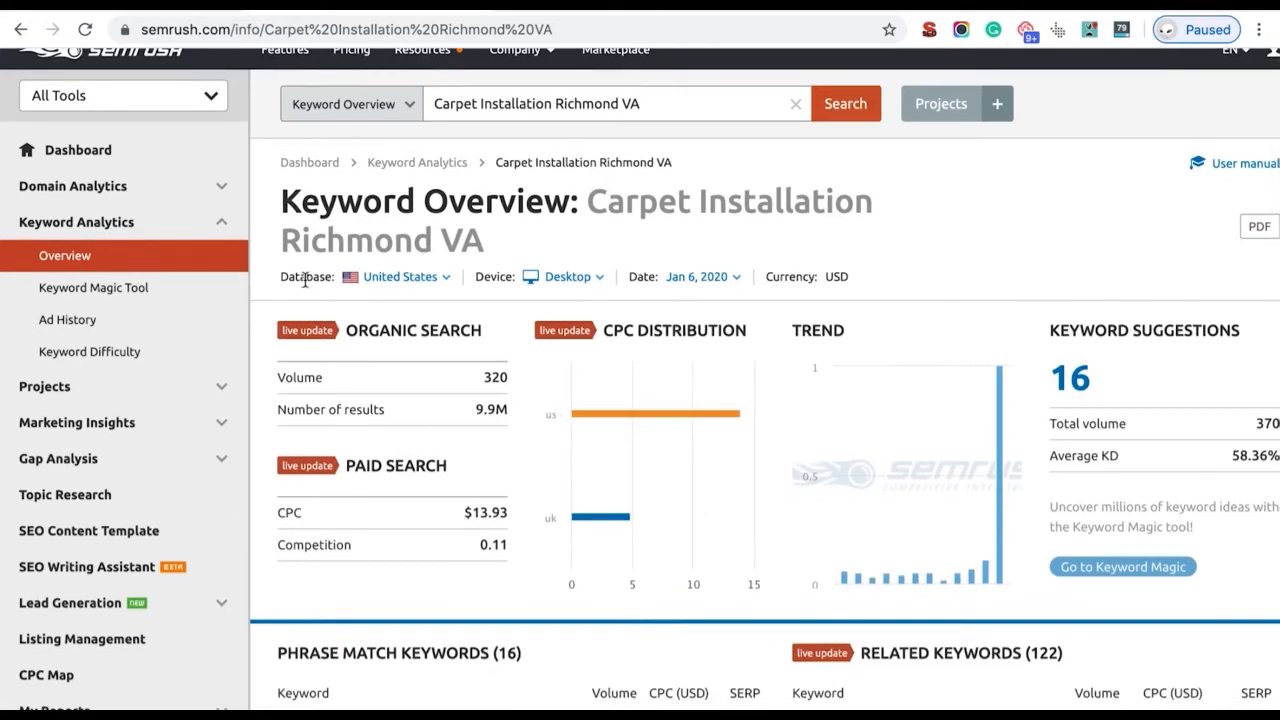
double_click(495, 376)
scroll(466, 460, "down", 1)
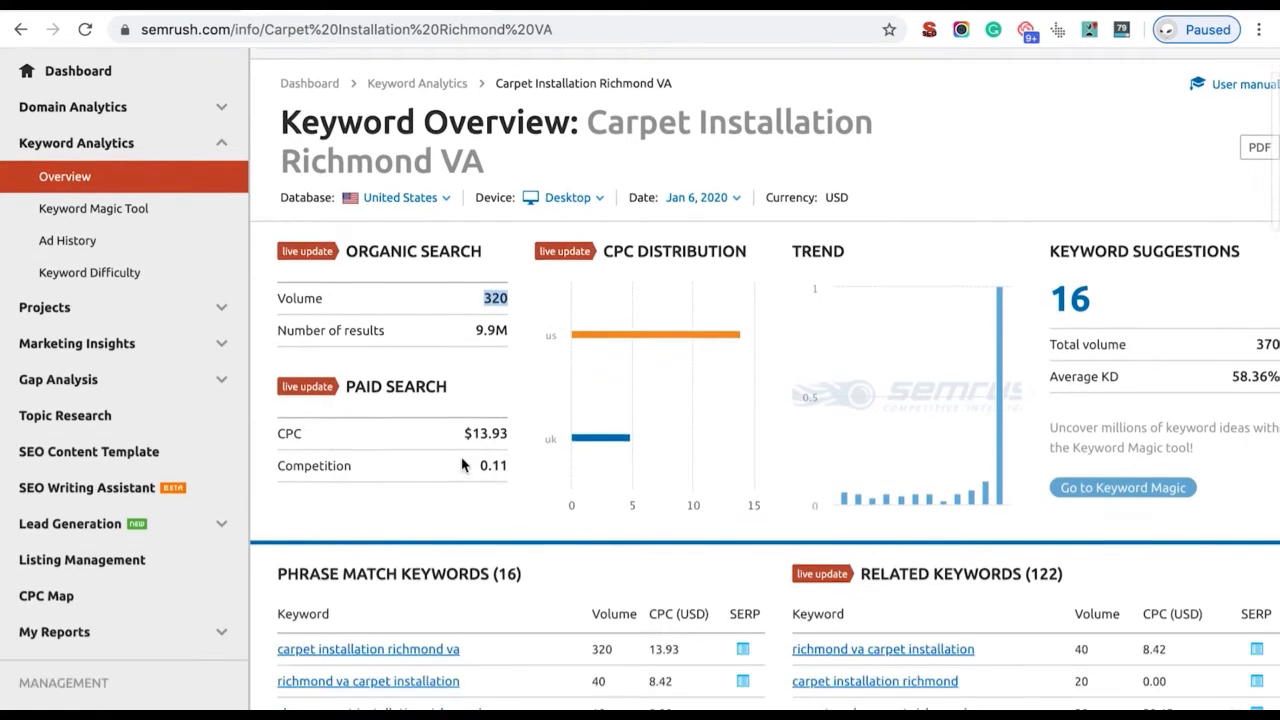
left_click(304, 438)
left_click_drag(304, 438, 275, 443)
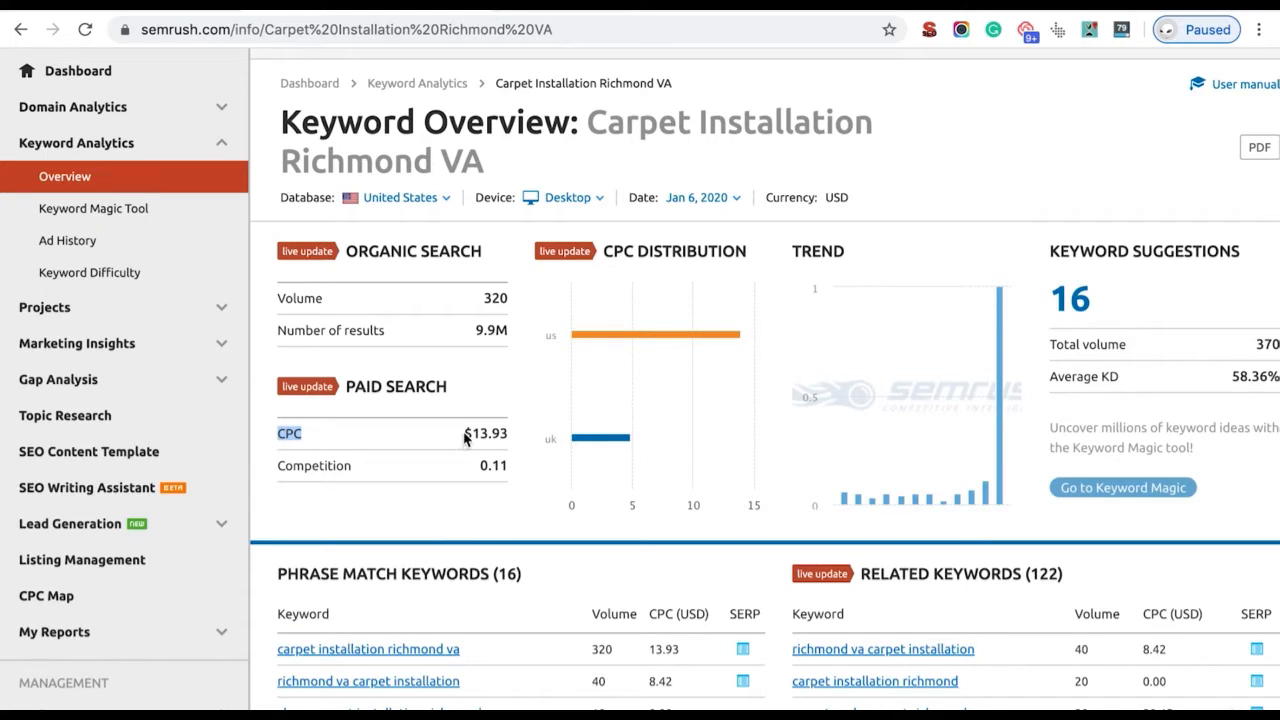
Step: Examine the keyword's CPC and the volumes and CPCs in the Phrase Match Keywords and Related Keywords tables
left_click_drag(465, 437, 507, 432)
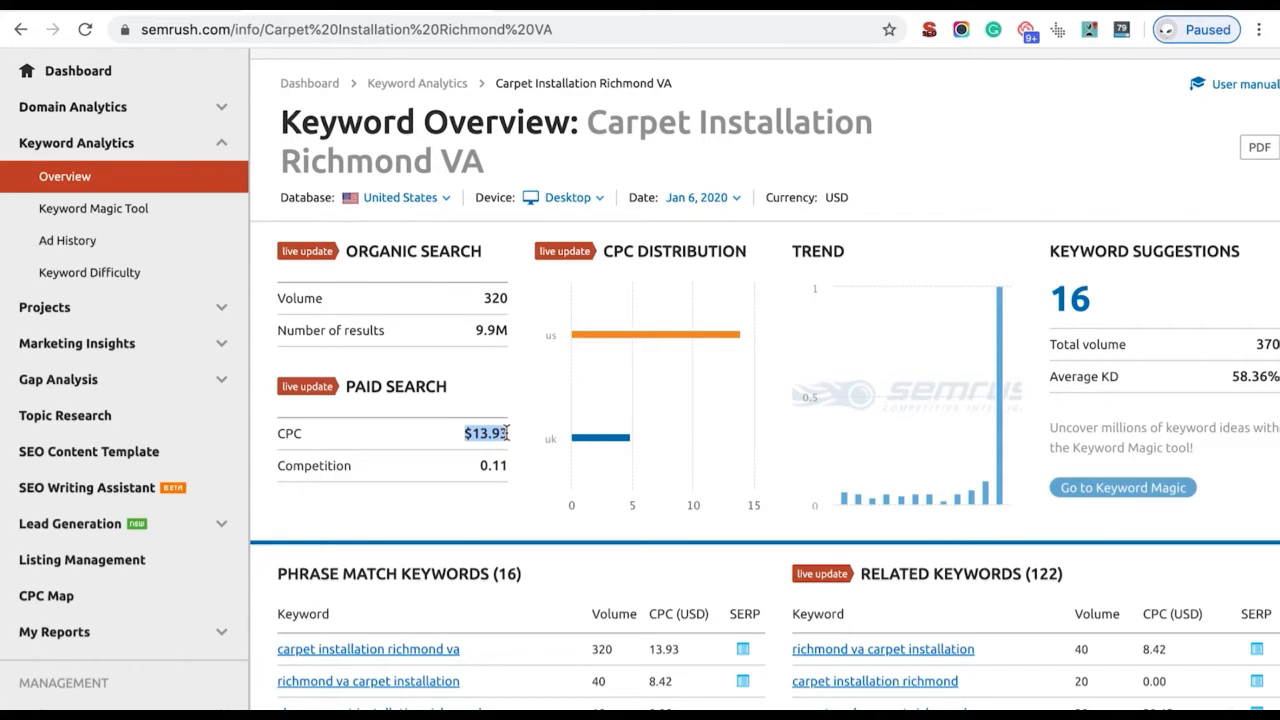
scroll(507, 432, "up", 1)
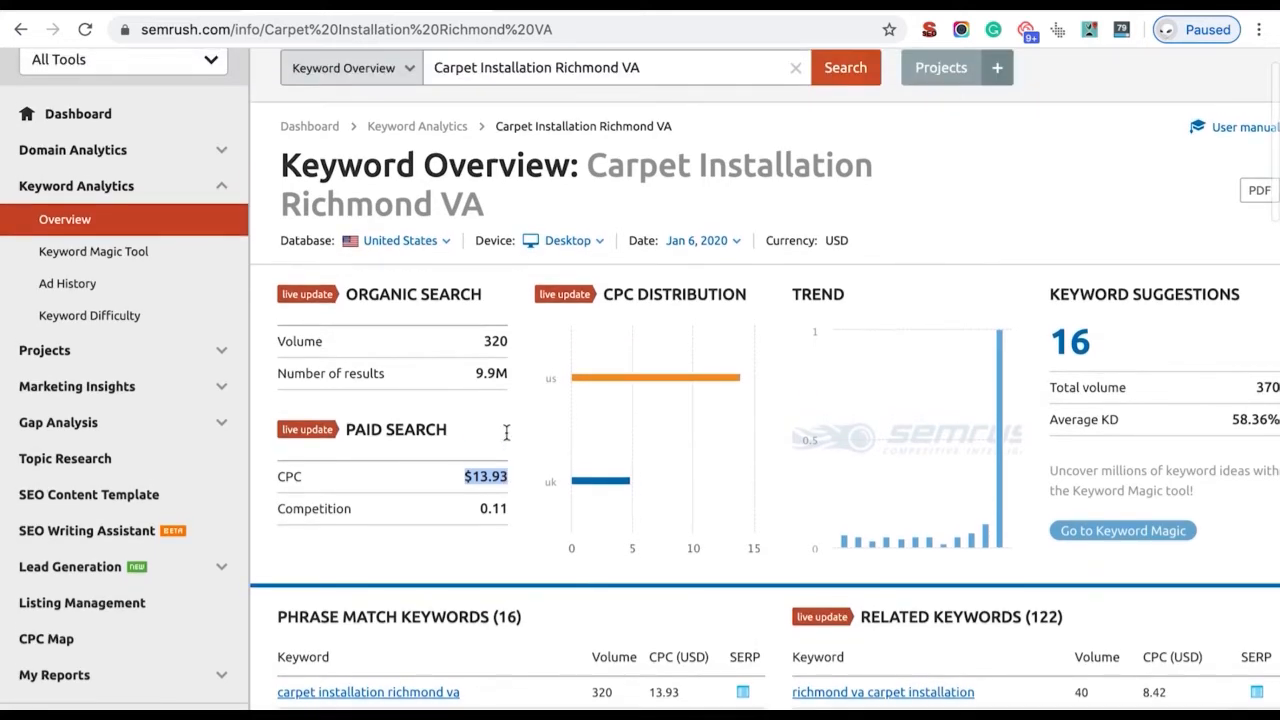
left_click(472, 474)
scroll(470, 470, "down", 3)
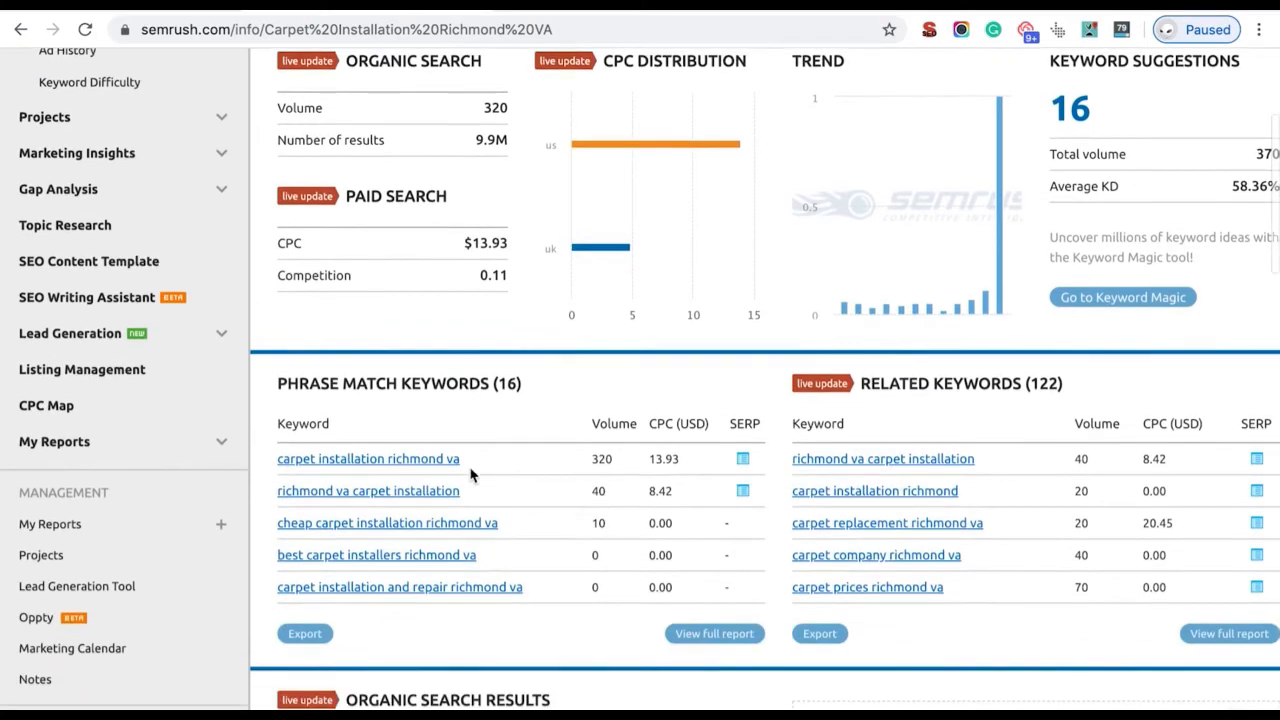
scroll(808, 386, "down", 1)
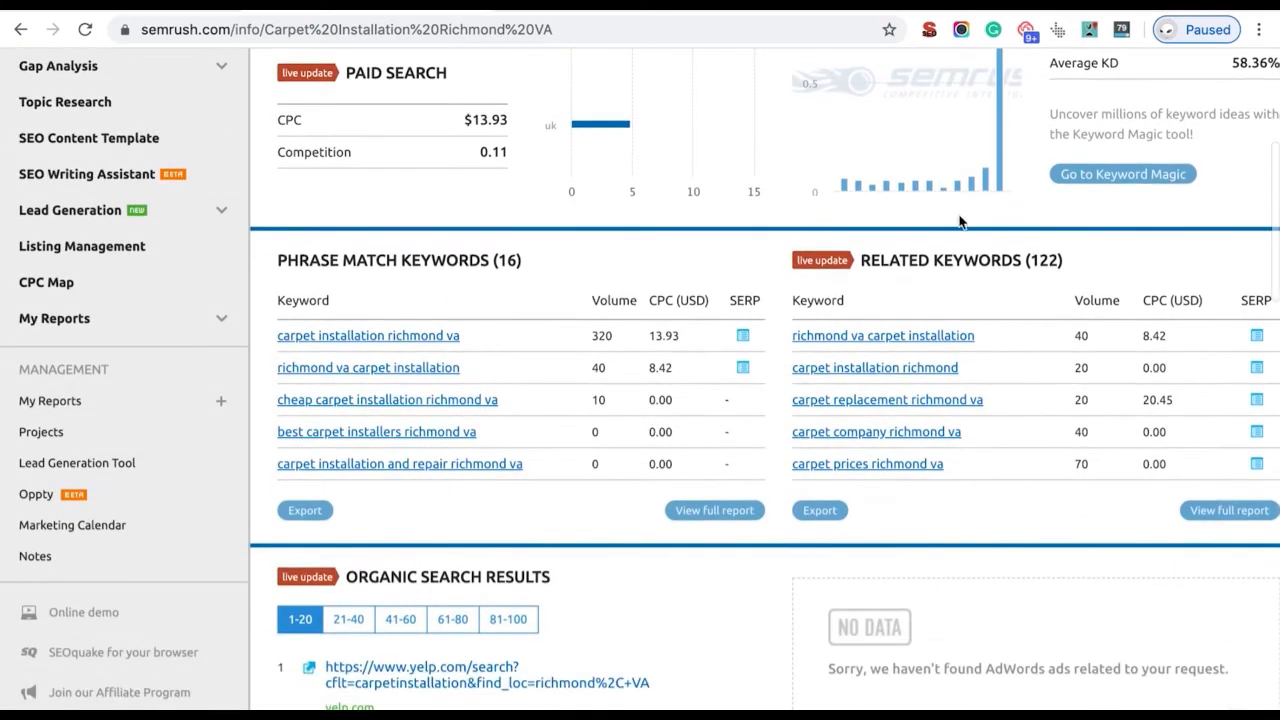
scroll(557, 300, "down", 1)
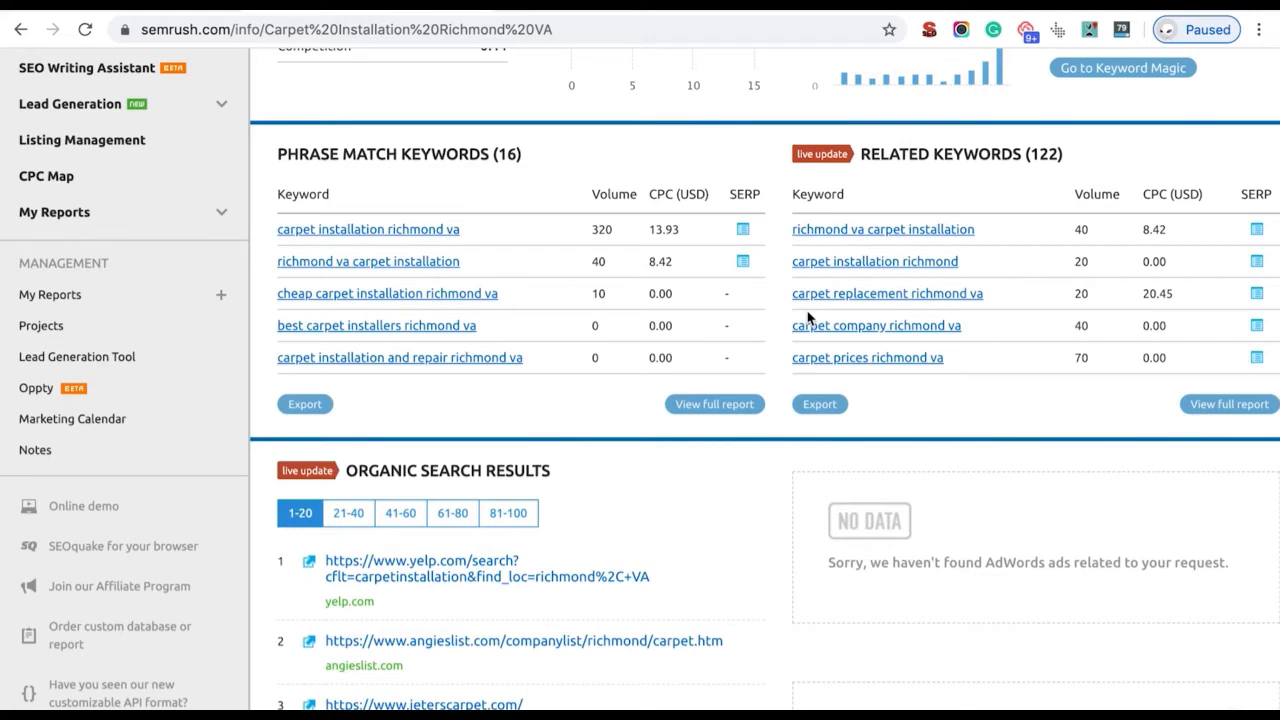
scroll(808, 318, "up", 1)
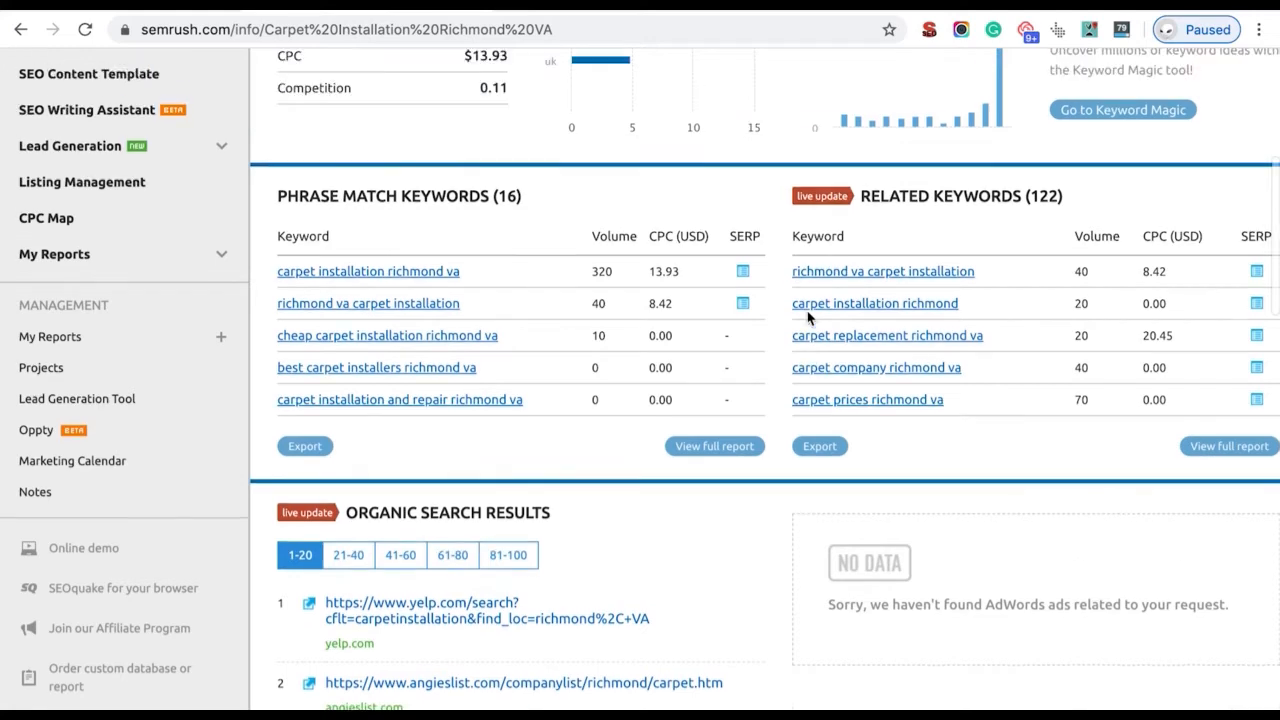
Step: Export the Phrase Match Keywords and the Related Keywords for Carpet Installation Richmond VA as Excel files
left_click(302, 447)
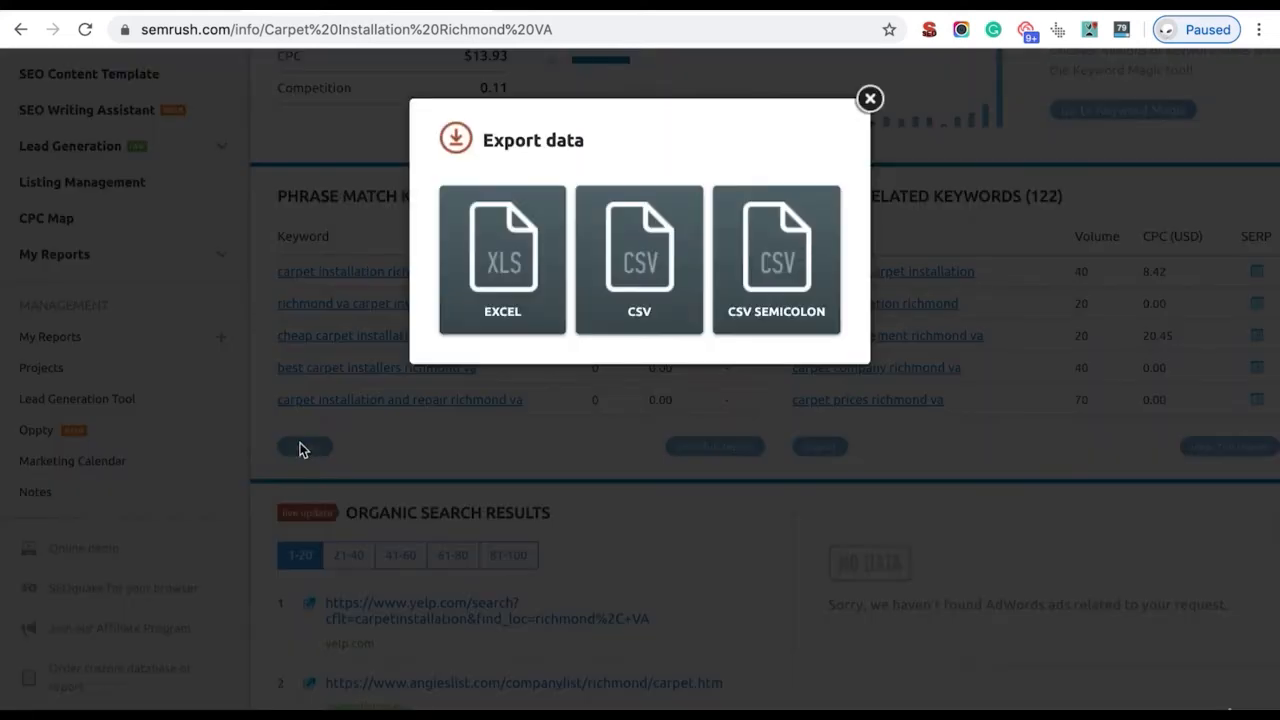
left_click(530, 228)
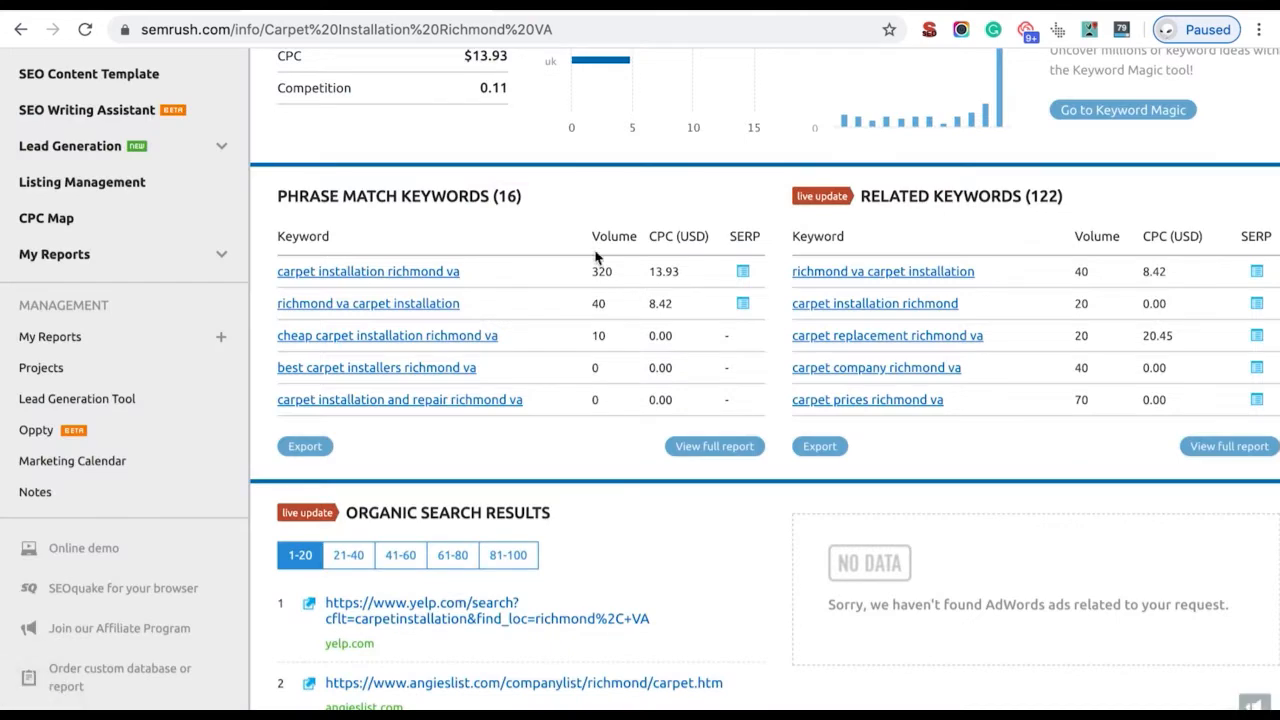
left_click(820, 448)
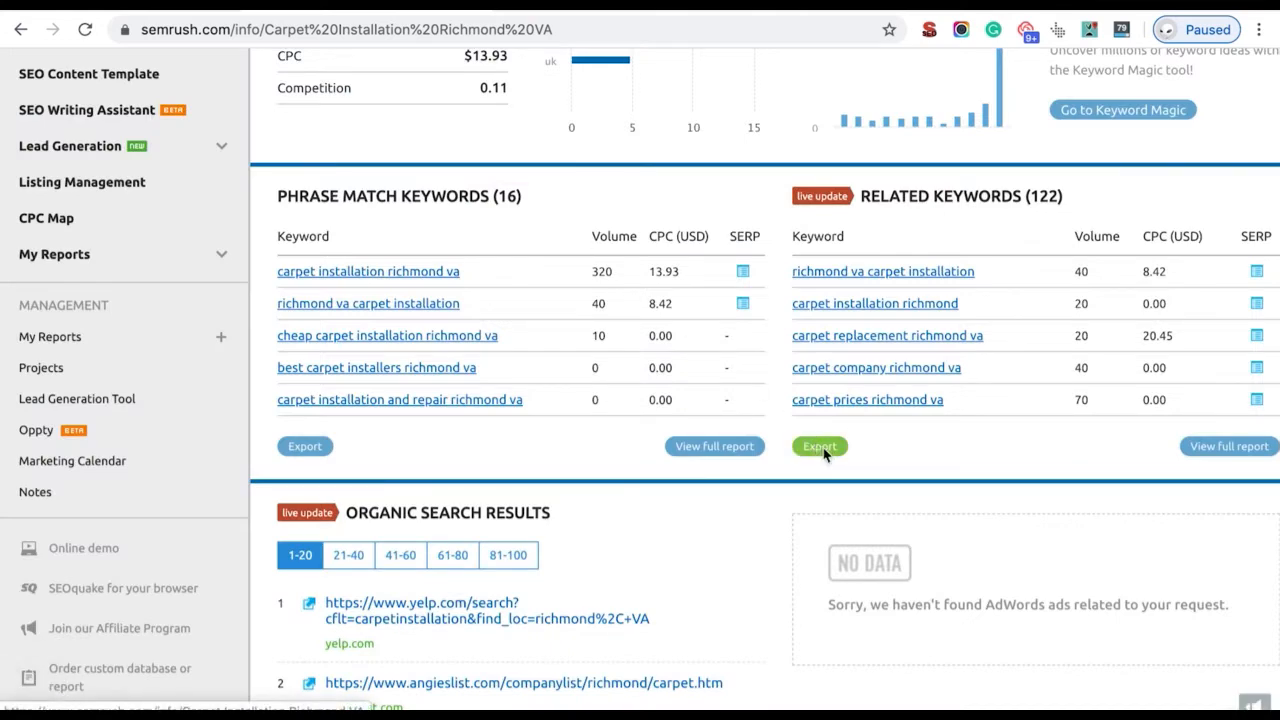
left_click(532, 358)
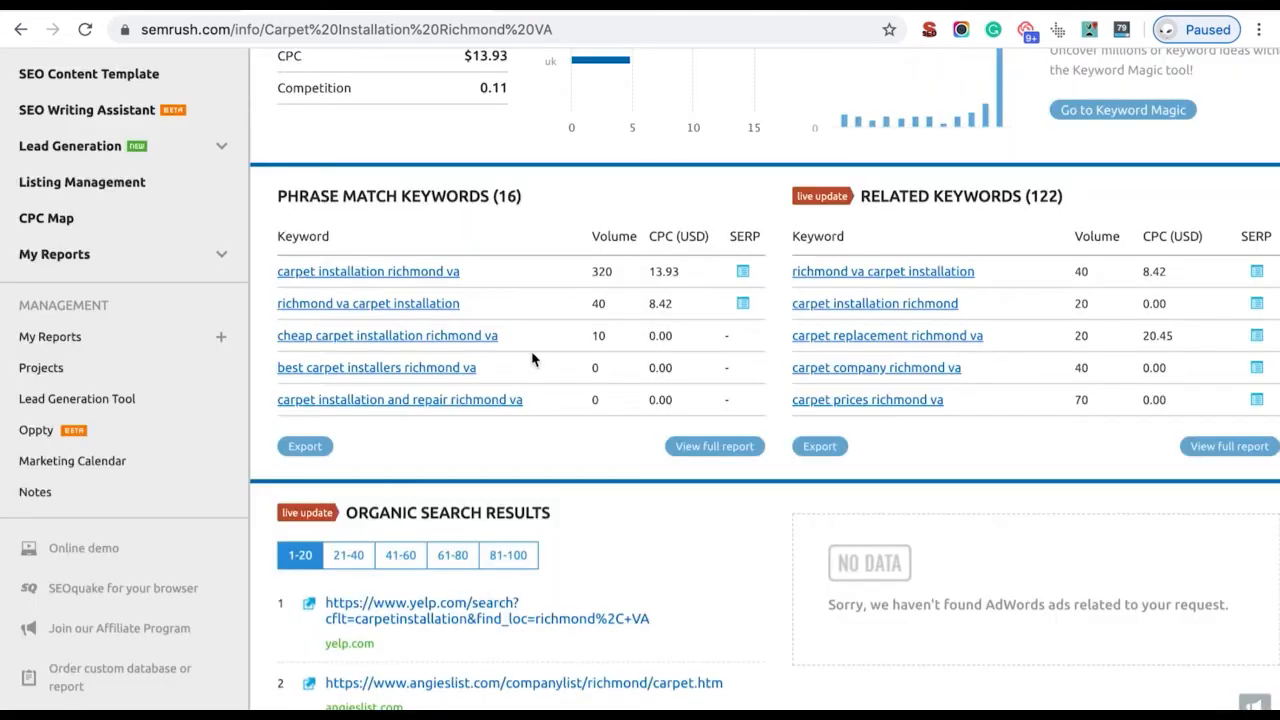
scroll(532, 358, "up", 3)
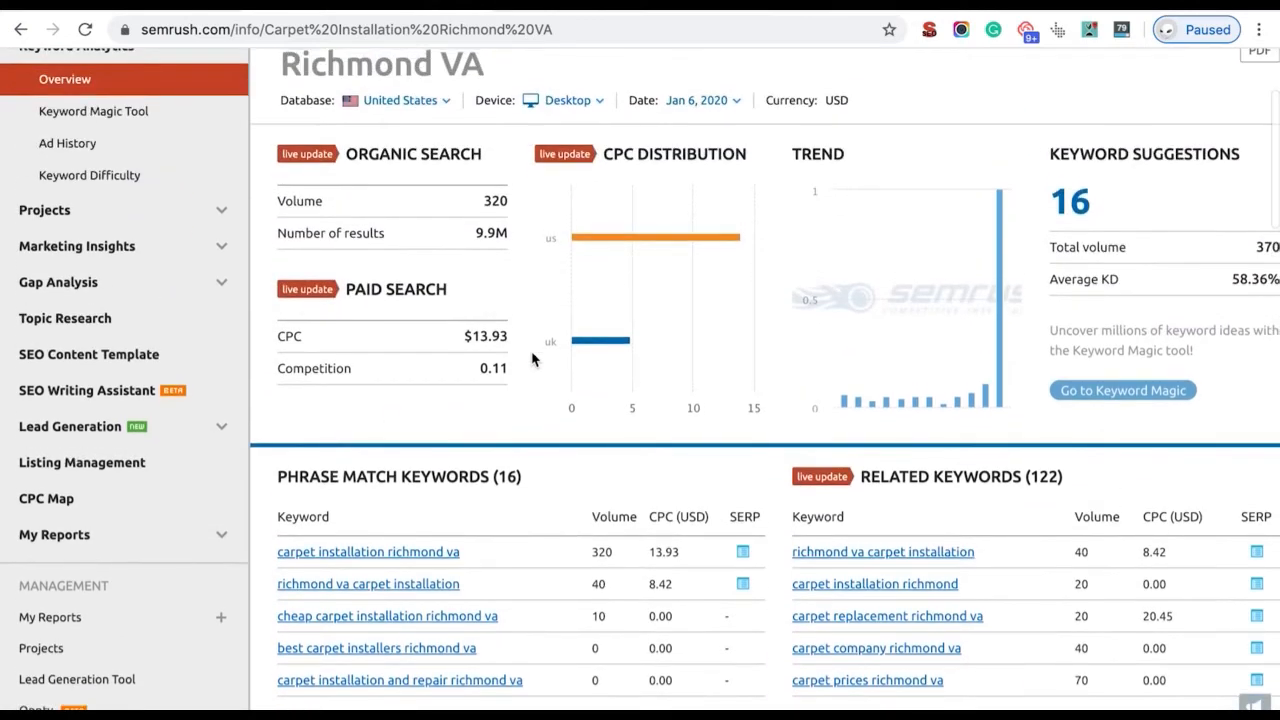
Step: Switch to the Keyword Research Template workbook in Excel and look through its Keyword and Search Volume sheets
key("ctrl+Left")
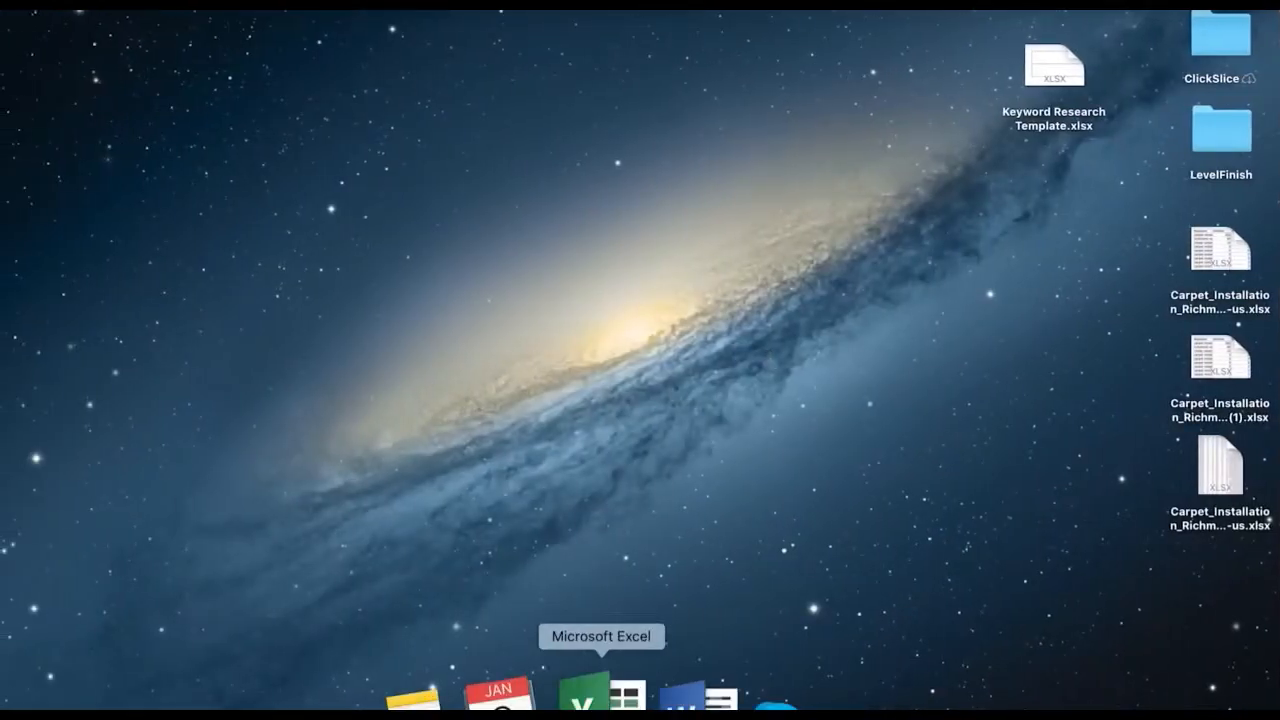
left_click(584, 700)
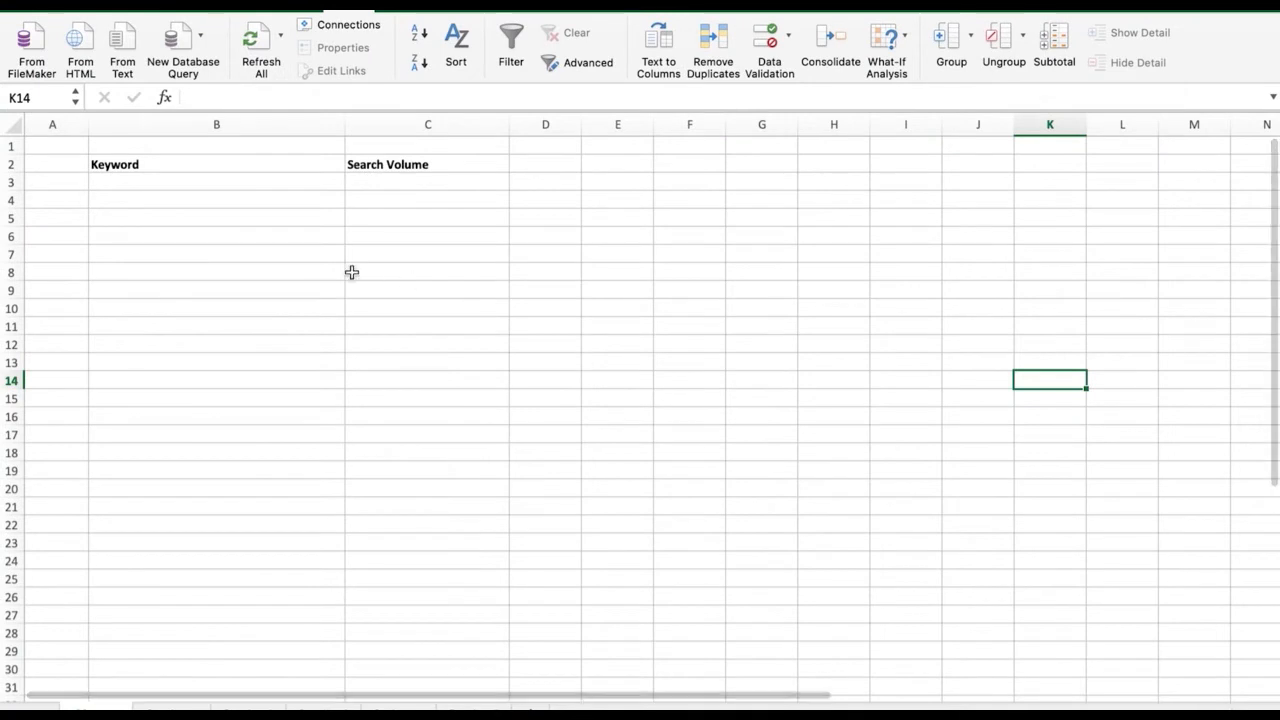
left_click(335, 327)
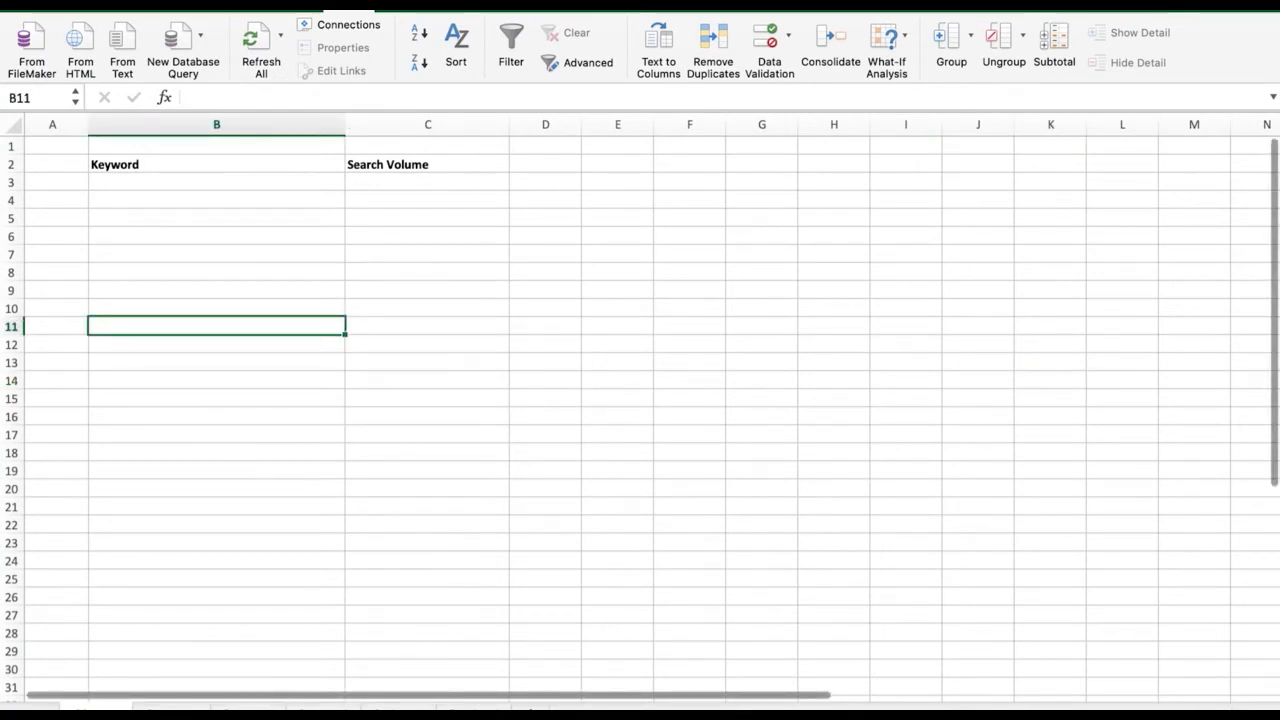
left_click_drag(209, 186, 266, 670)
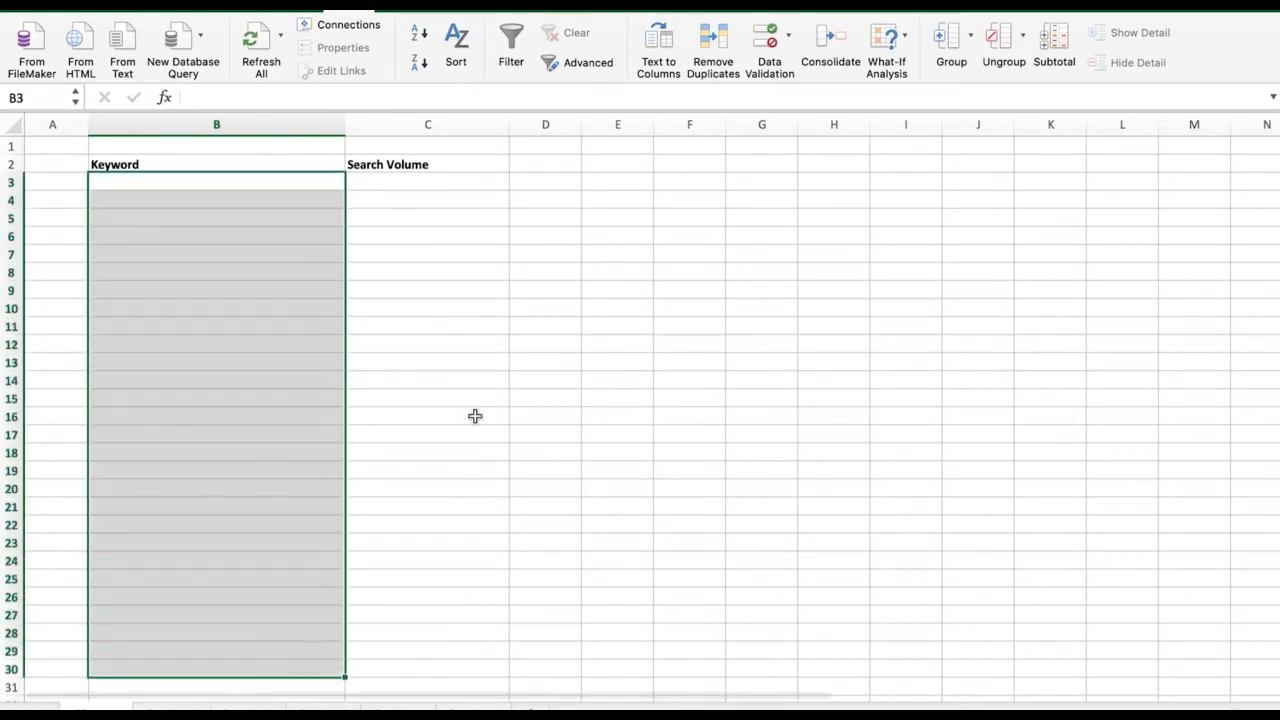
left_click(471, 402)
left_click(174, 706)
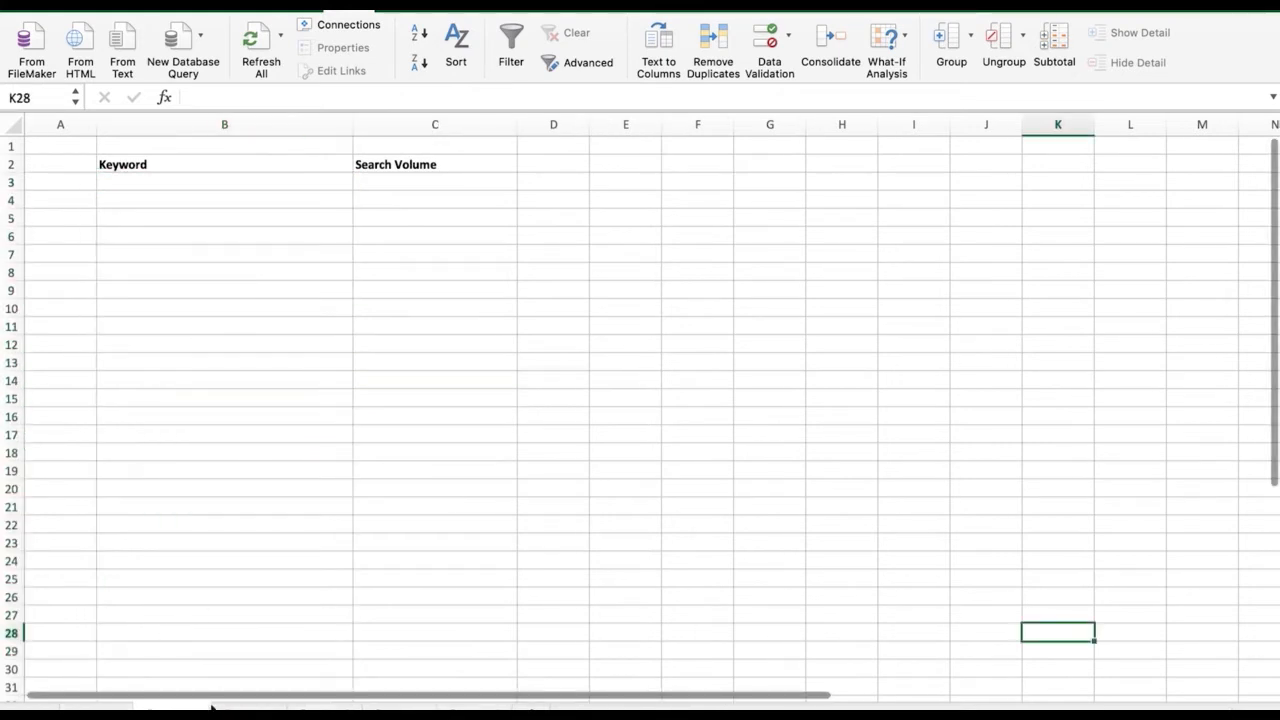
left_click(97, 706)
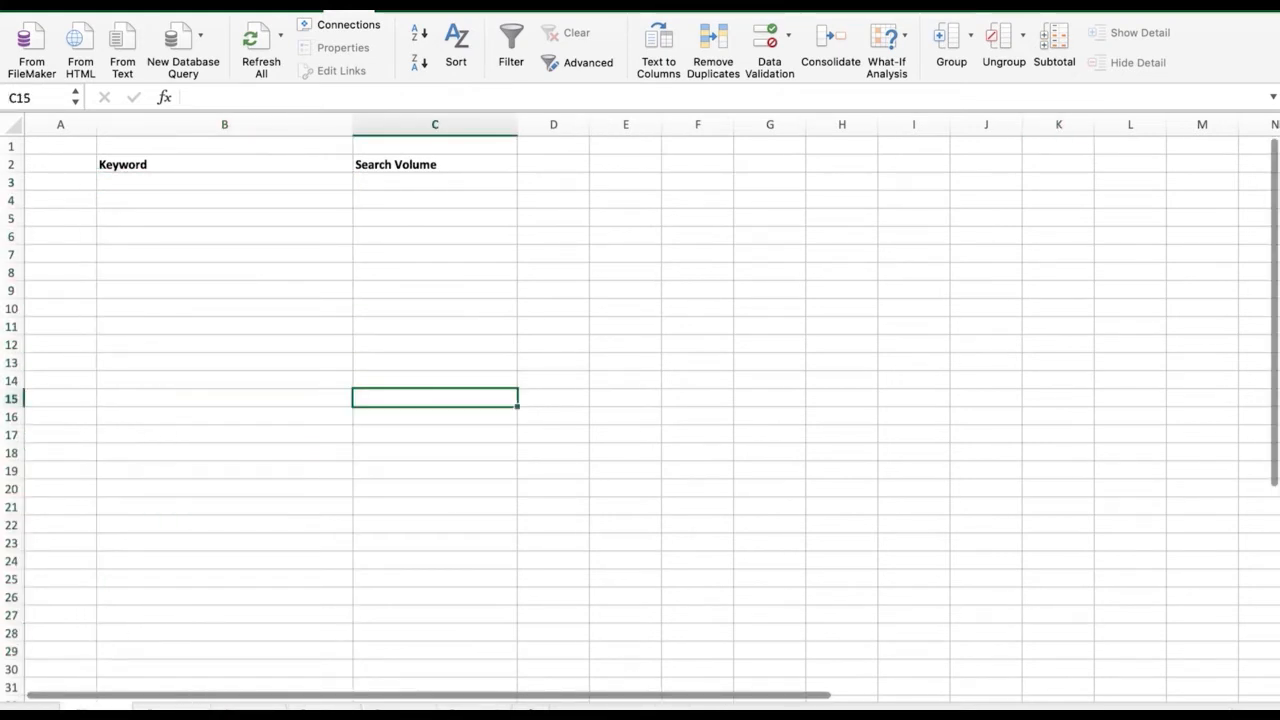
left_click(180, 706)
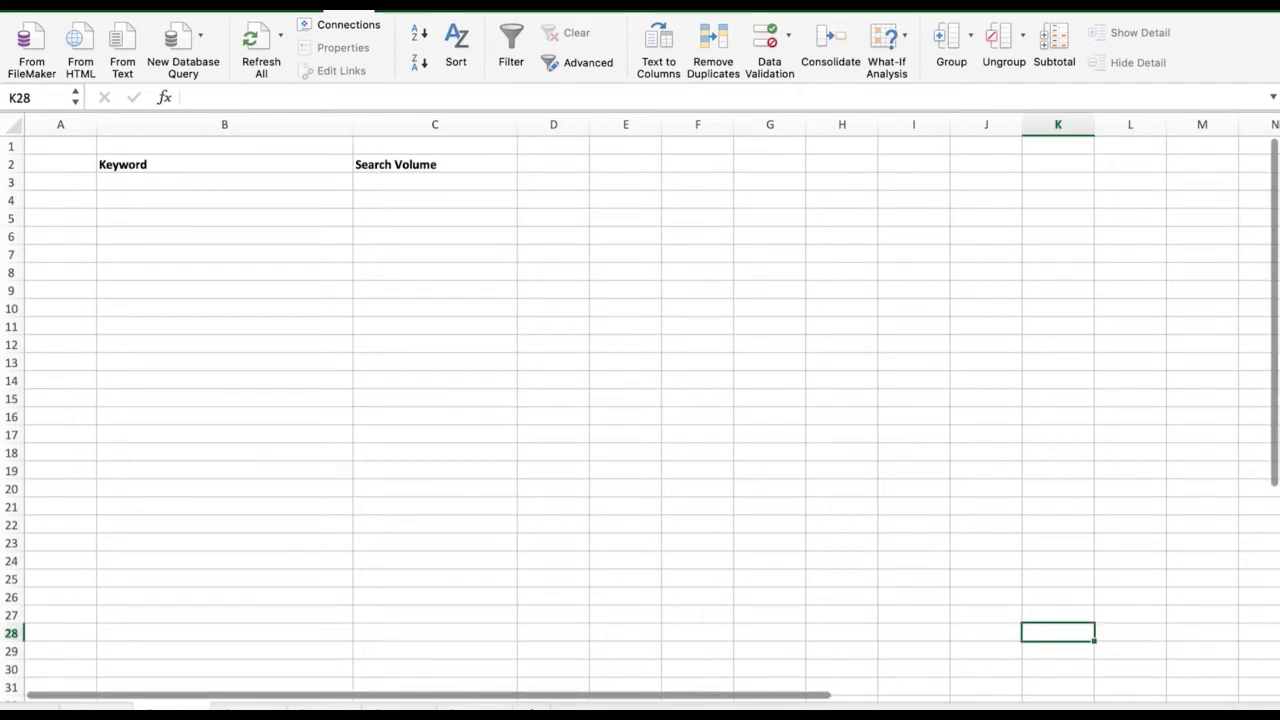
left_click(243, 708)
left_click(311, 709)
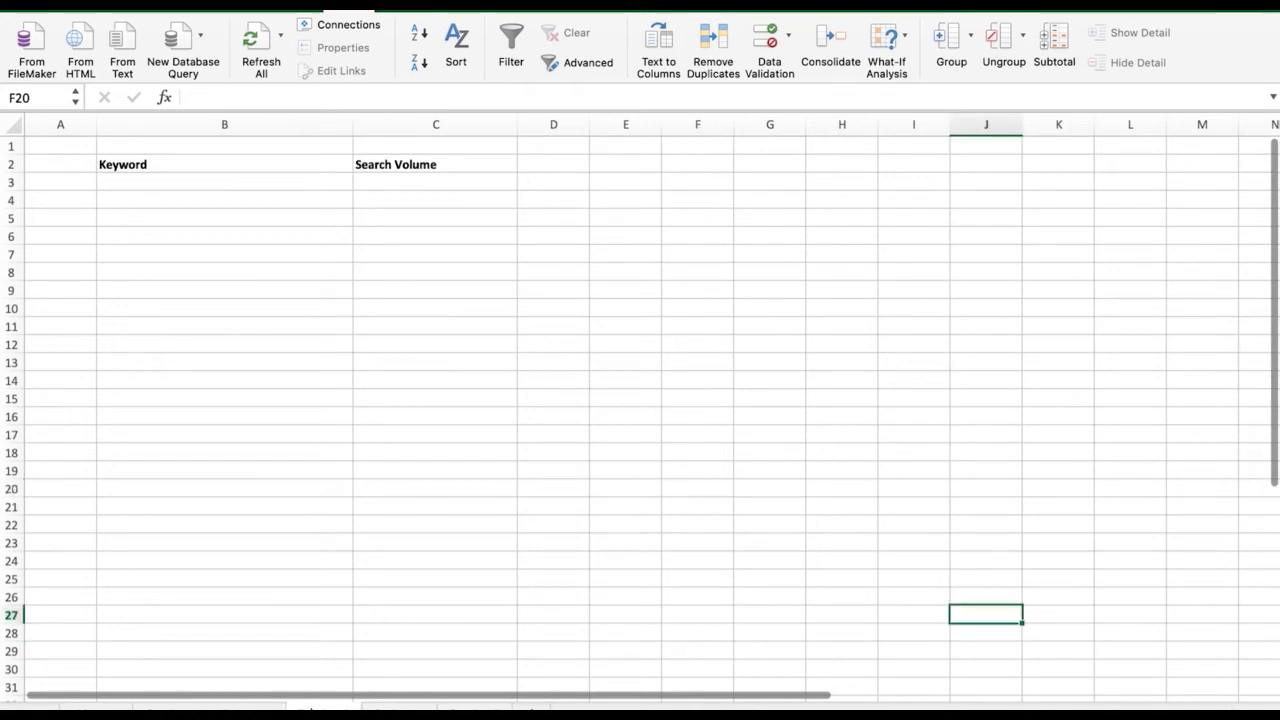
left_click(105, 709)
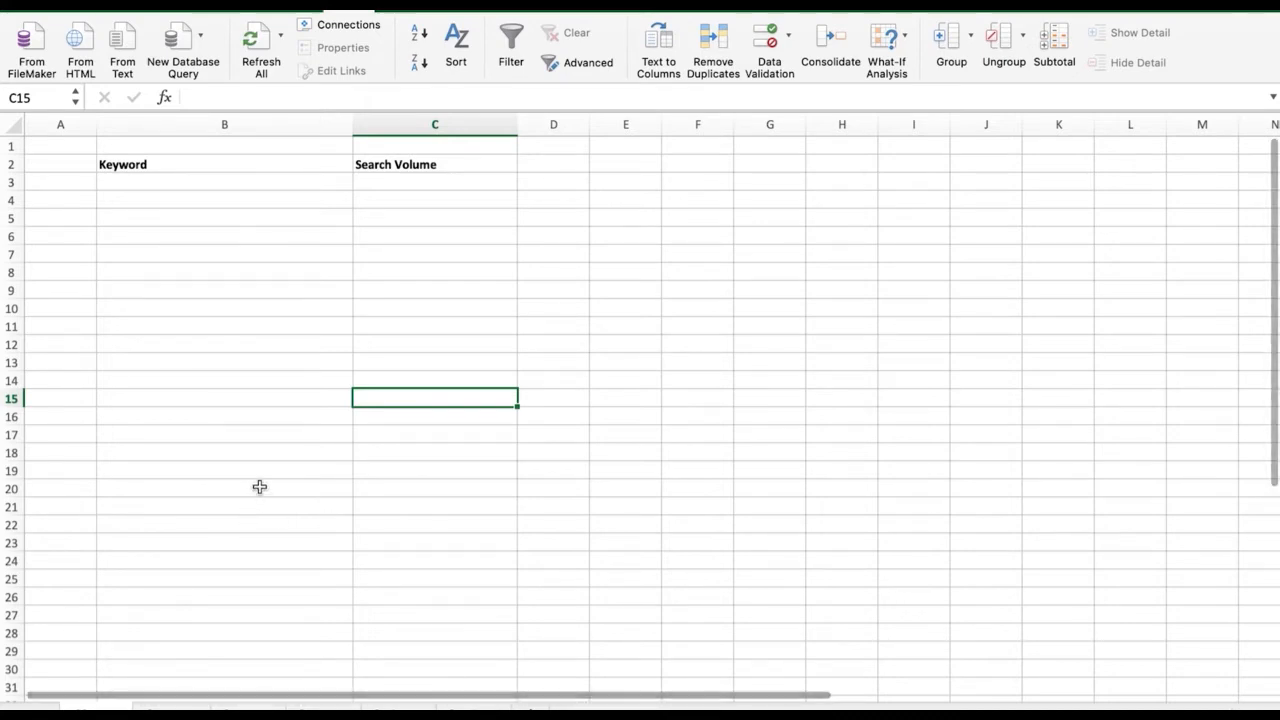
Step: Move the two newest Carpet Installation exports to the middle of the desktop and open Carpet_Installation_Richmond_V-phrase_fullsearch-us (1)
key("ctrl+Left")
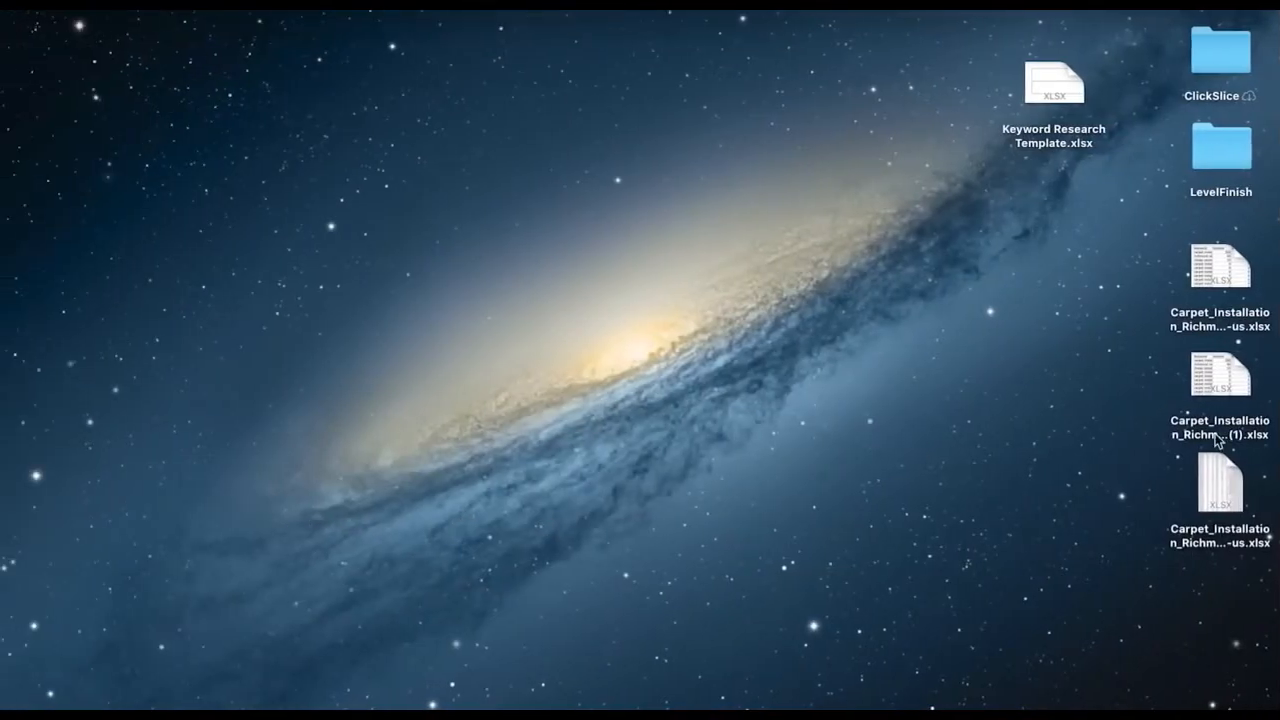
left_click_drag(1260, 571, 1166, 340)
left_click_drag(1230, 390, 720, 267)
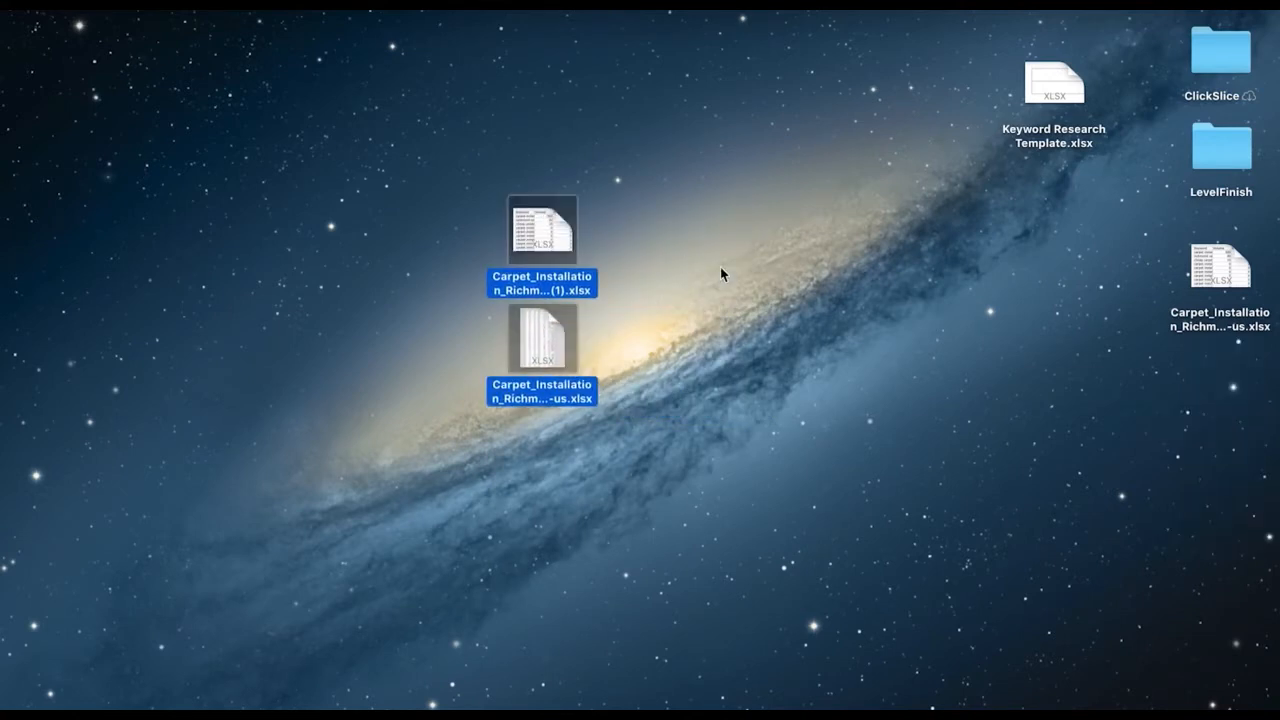
left_click(720, 267)
left_click(544, 238)
double_click(544, 238)
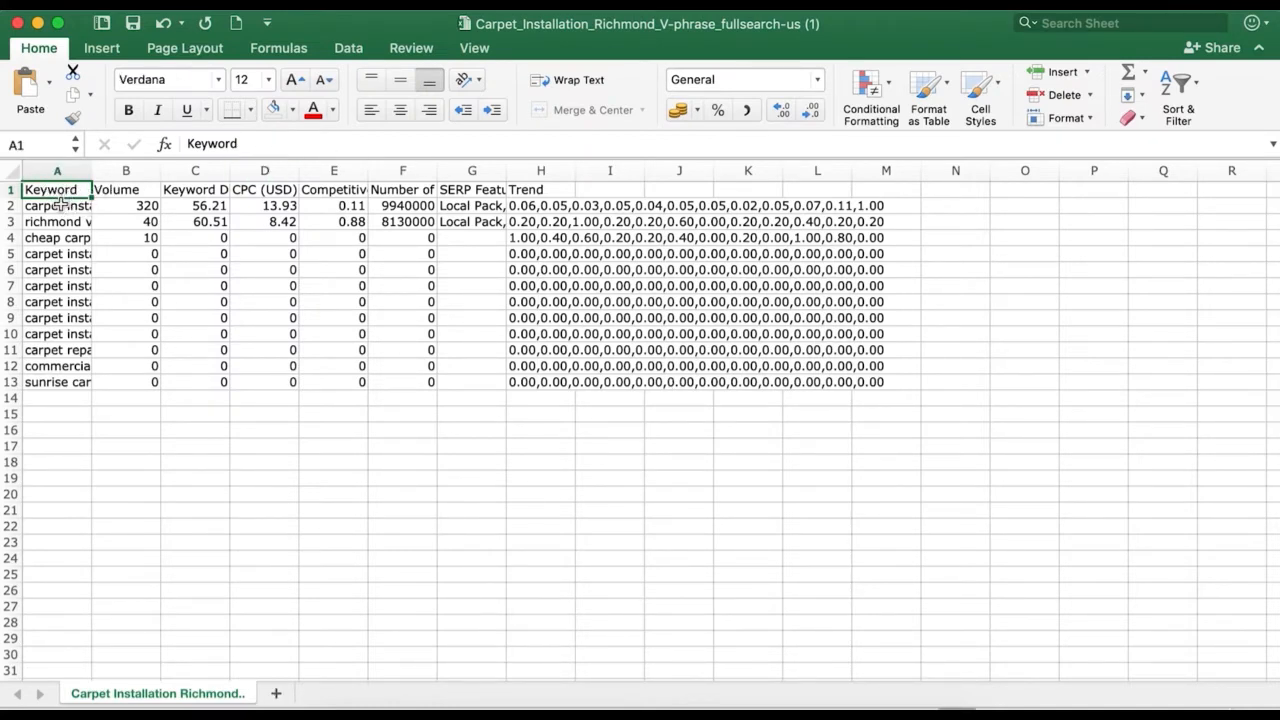
Step: Copy the phrase match keywords and volumes in A2:B13 into the Keyword Research Template, starting at cell B3
left_click_drag(60, 206, 118, 390)
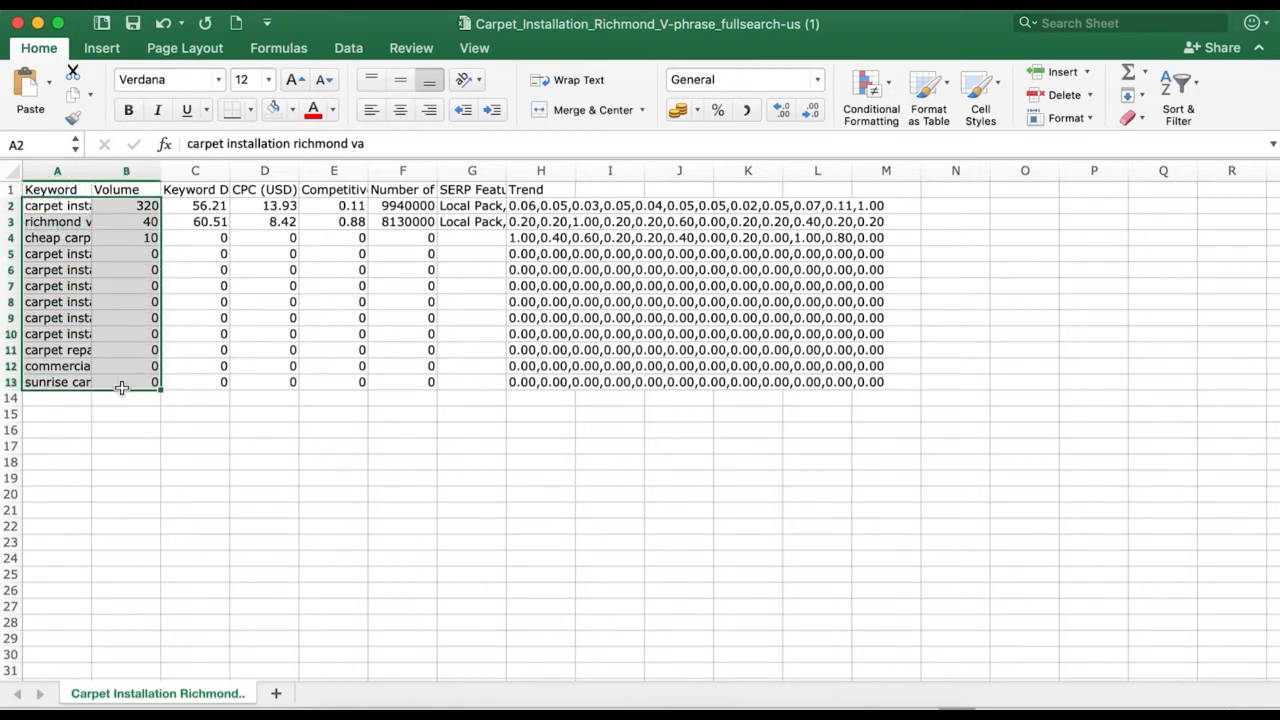
key("super+c")
right_click(566, 695)
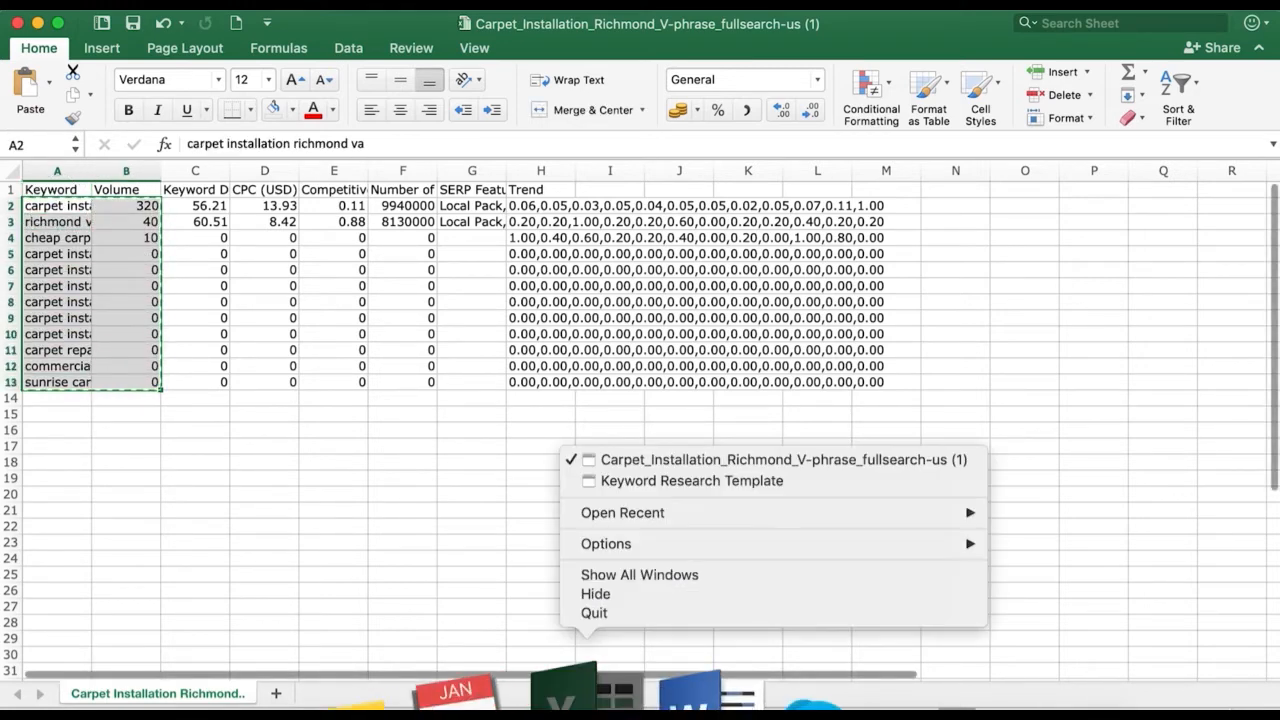
left_click(657, 488)
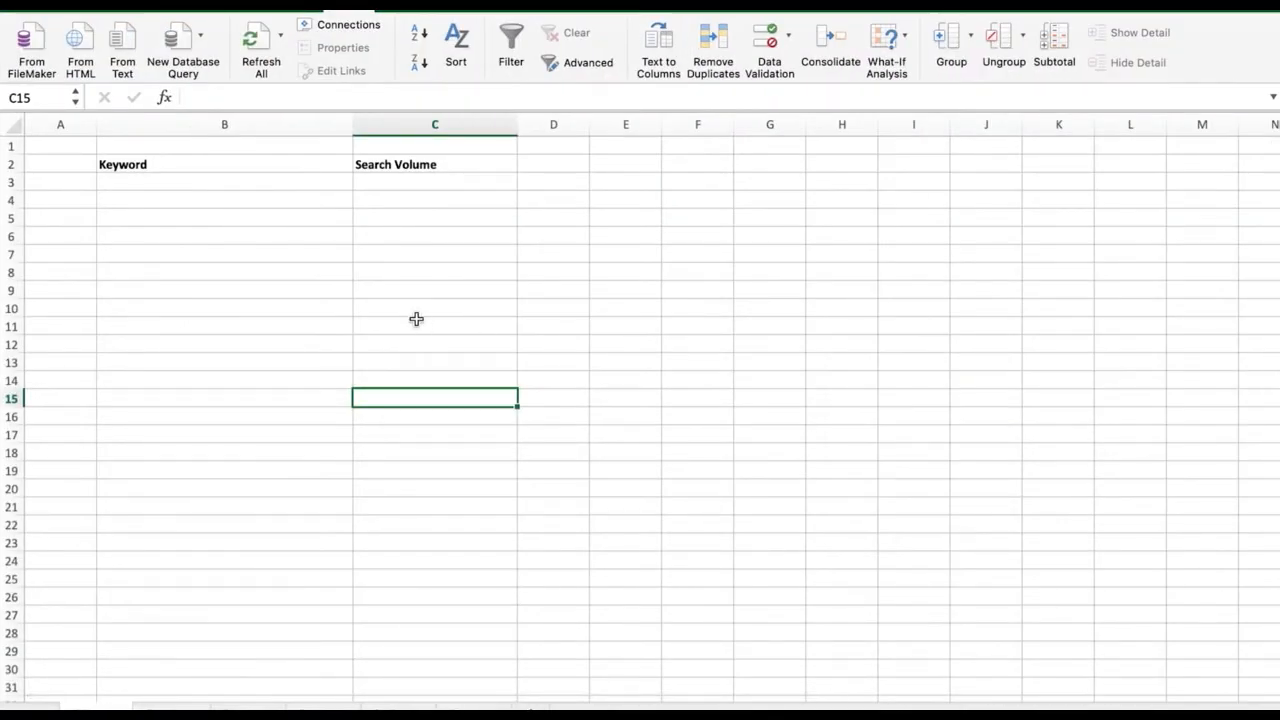
left_click(206, 186)
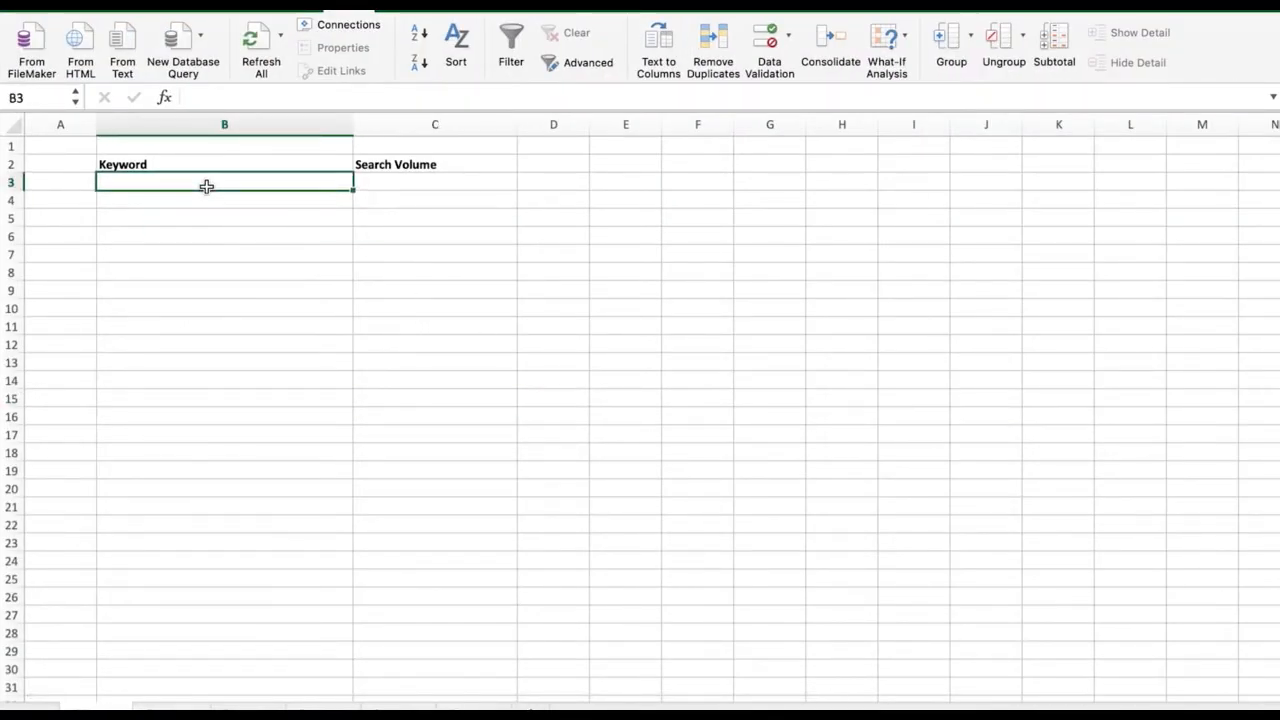
key("super+v")
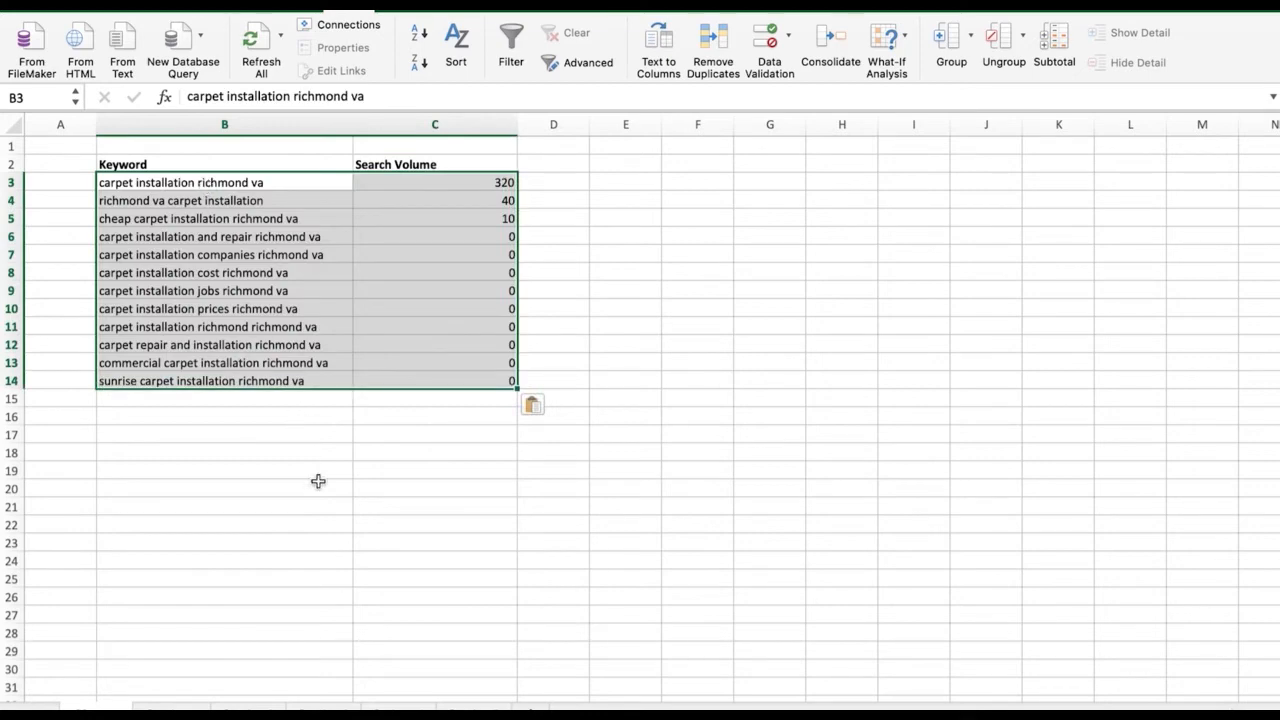
Step: Close the phrase match export and open the related keywords export Carpet_Installation_Richmond_V-phrase_related-us from the desktop
key("ctrl+Left")
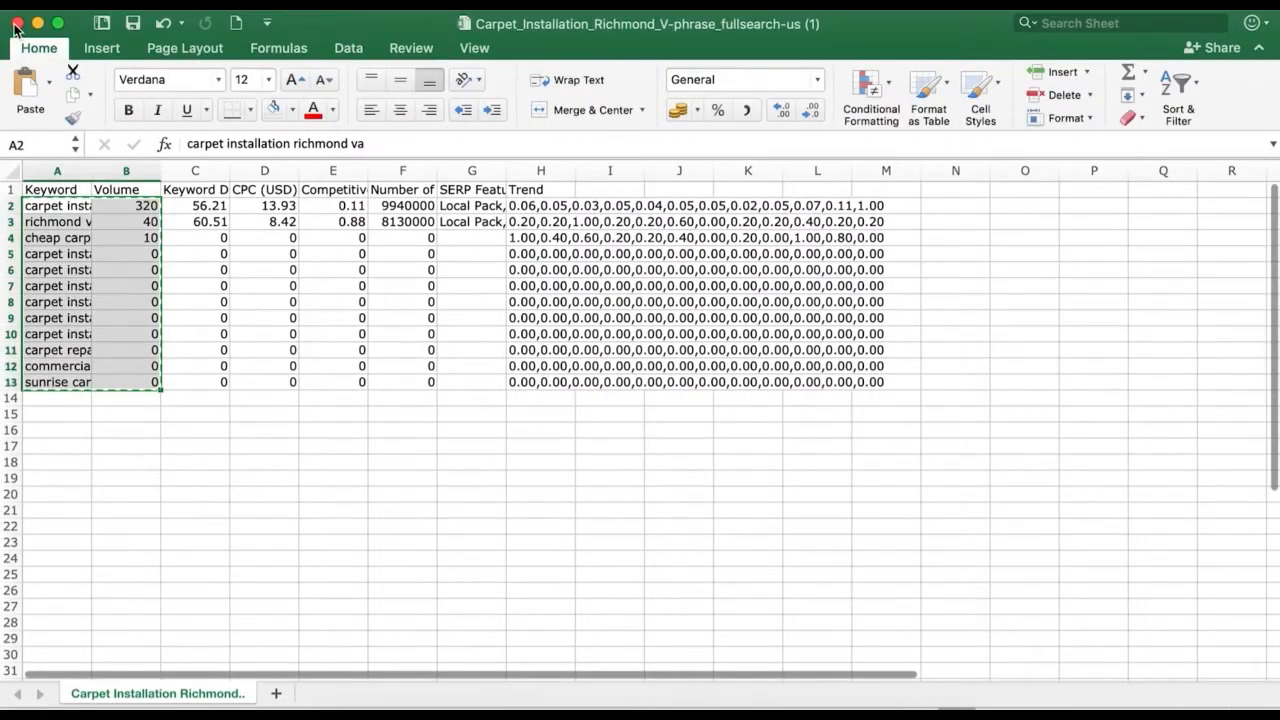
left_click(15, 23)
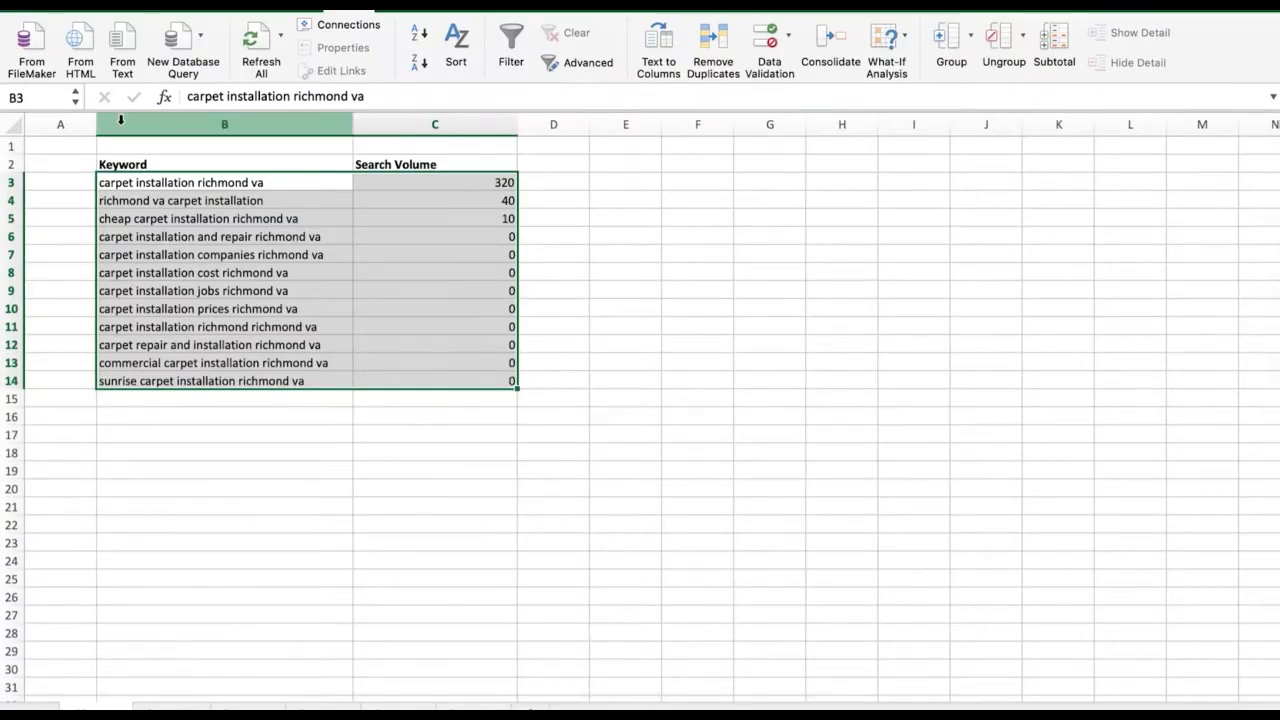
key("ctrl+Left")
left_click(490, 445)
double_click(553, 338)
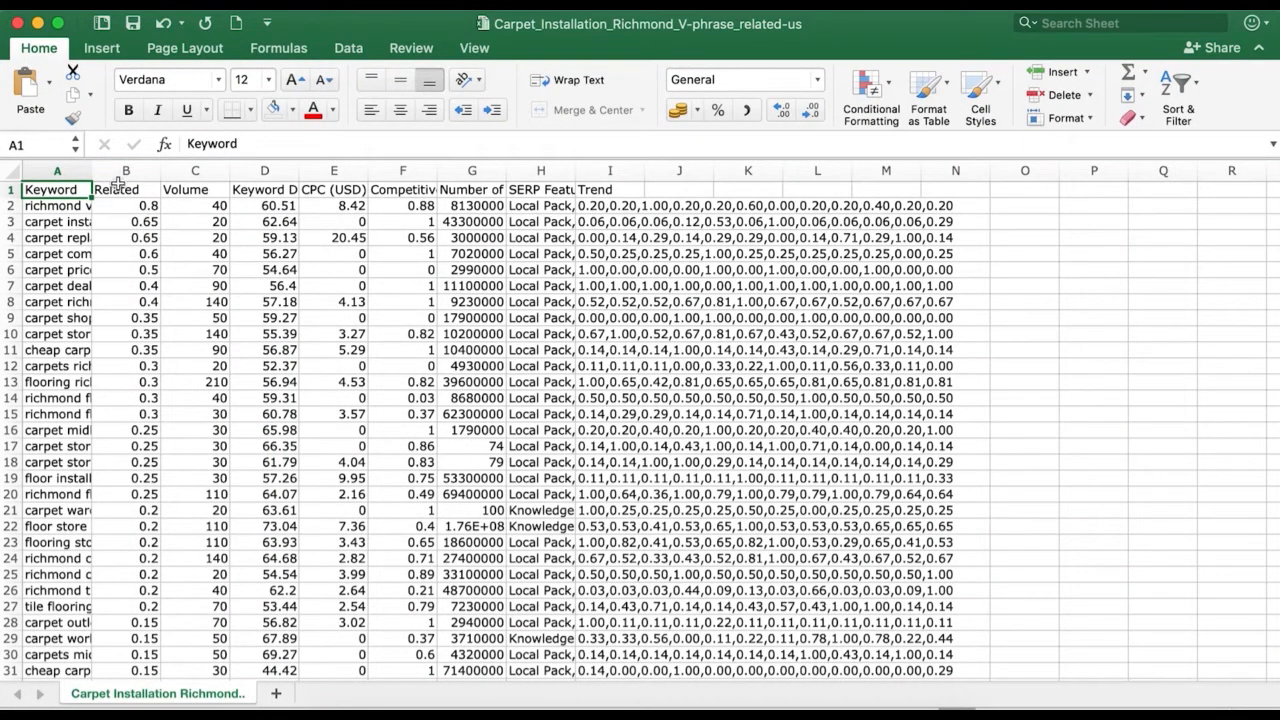
Step: Delete the Related column from the related keywords export
left_click(120, 172)
right_click(118, 176)
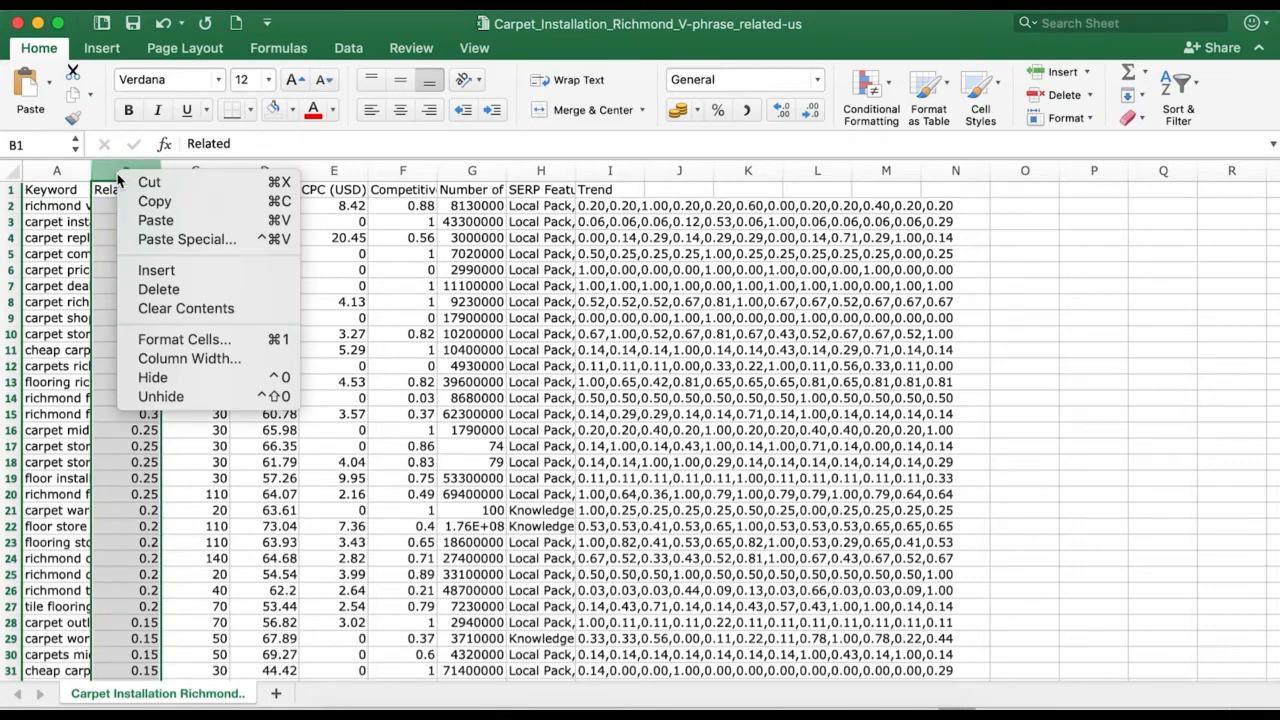
left_click(150, 288)
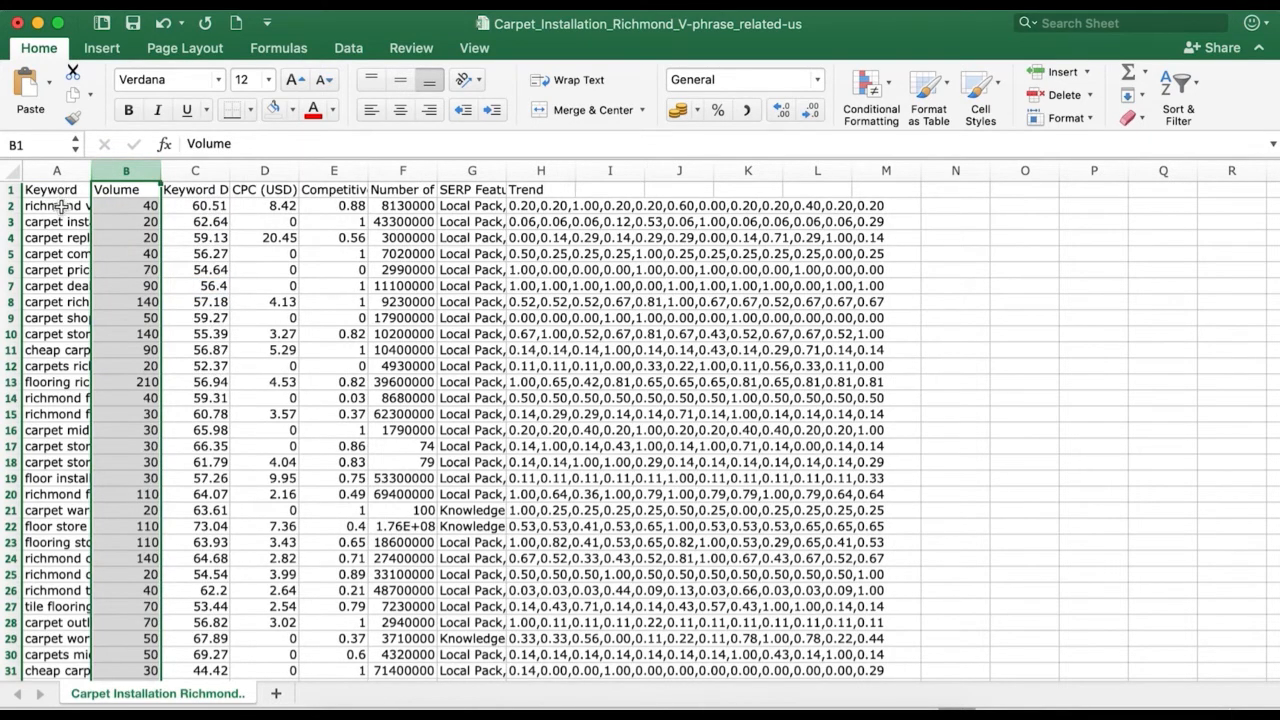
Step: Copy the related keywords and volumes in A2:B124 into the Keyword Research Template, starting at cell B15
left_click_drag(60, 206, 137, 394)
key("super+c")
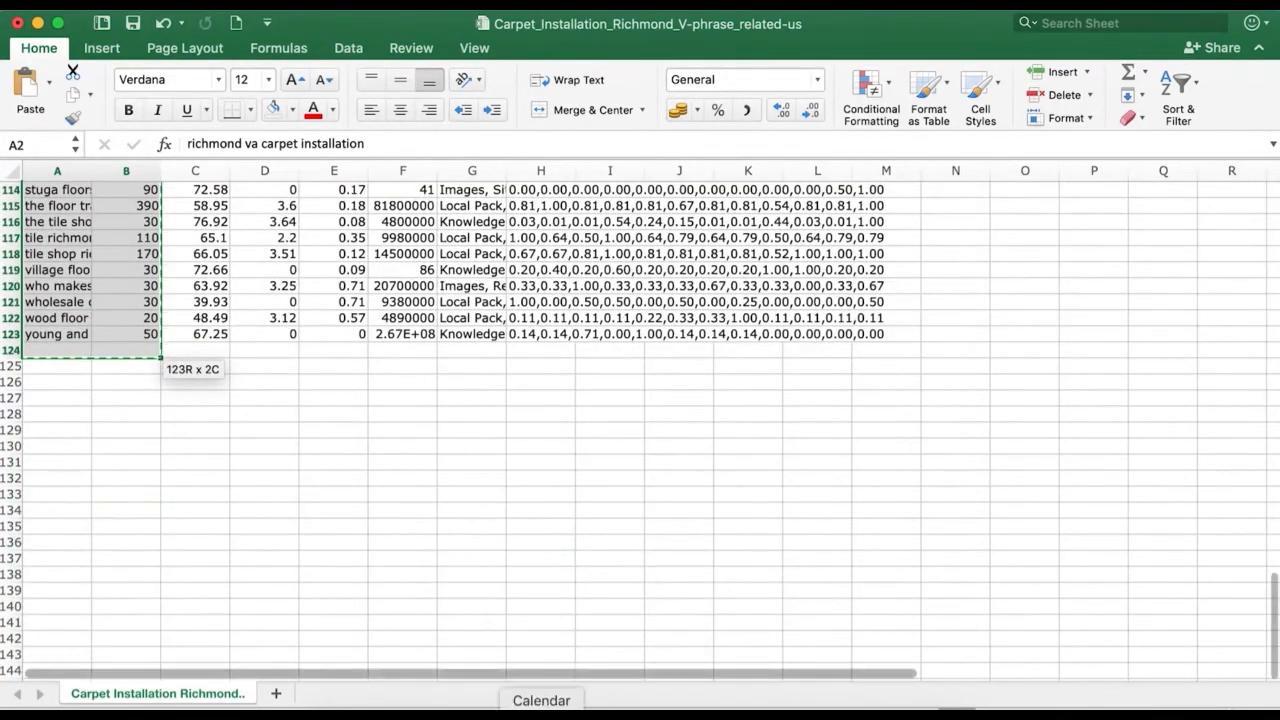
right_click(618, 698)
left_click(686, 482)
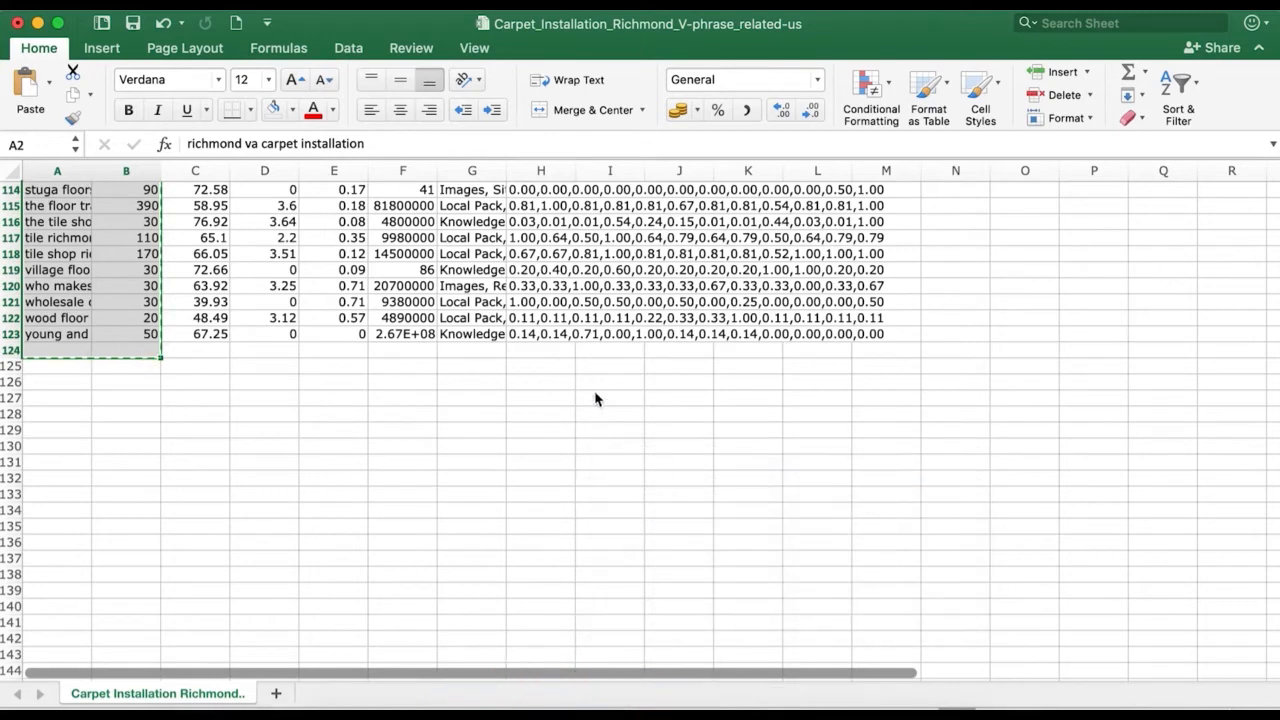
left_click(329, 432)
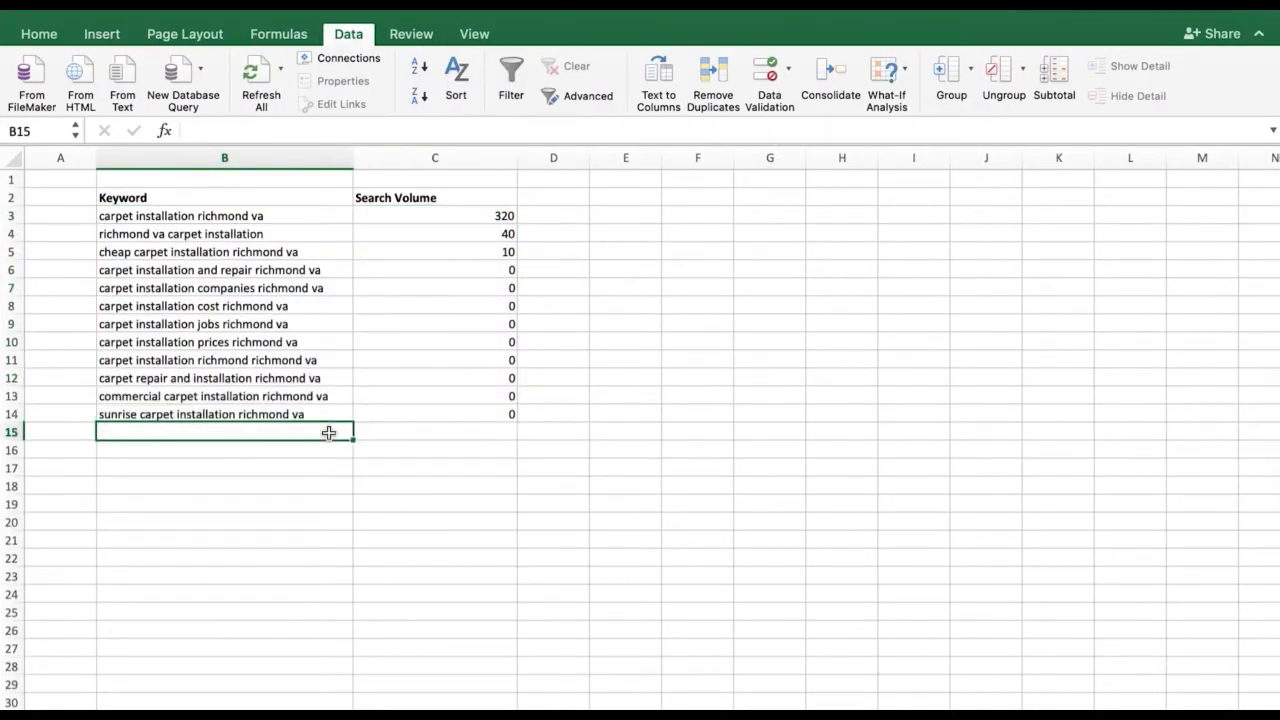
key("super+v")
Step: Left-align the whole Search Volume column in the template
left_click(491, 253)
left_click(476, 163)
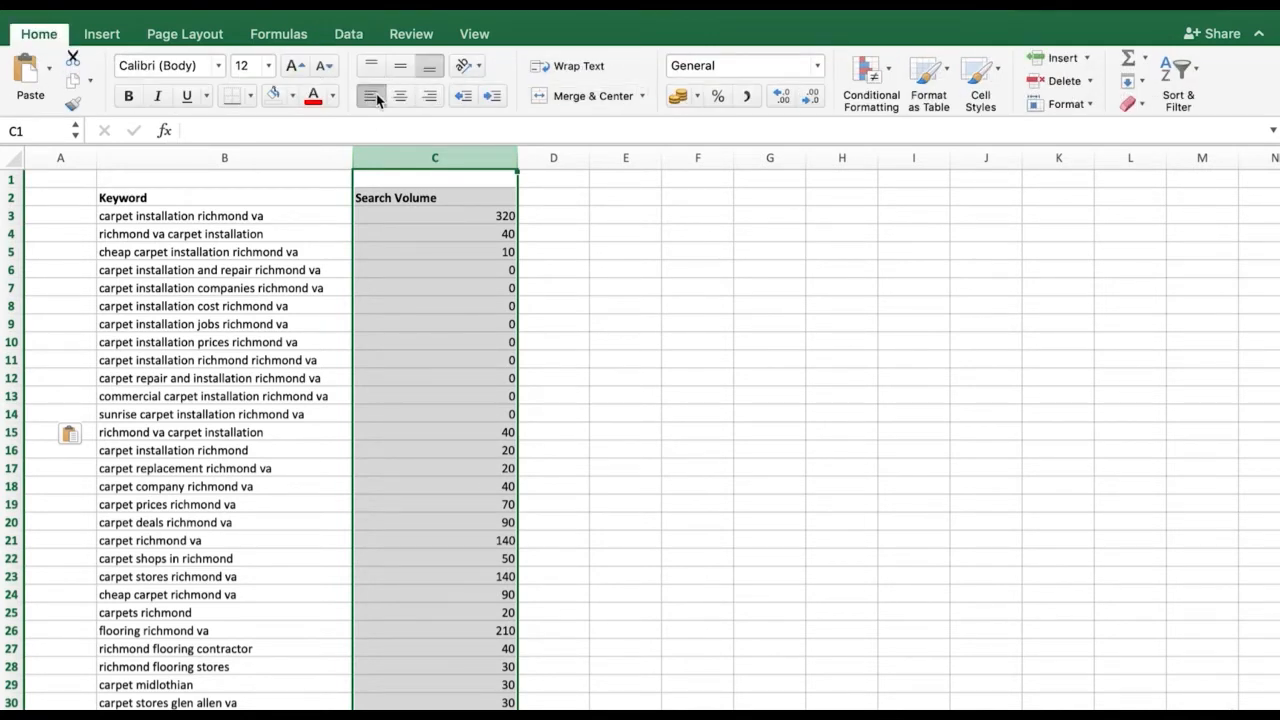
left_click(376, 97)
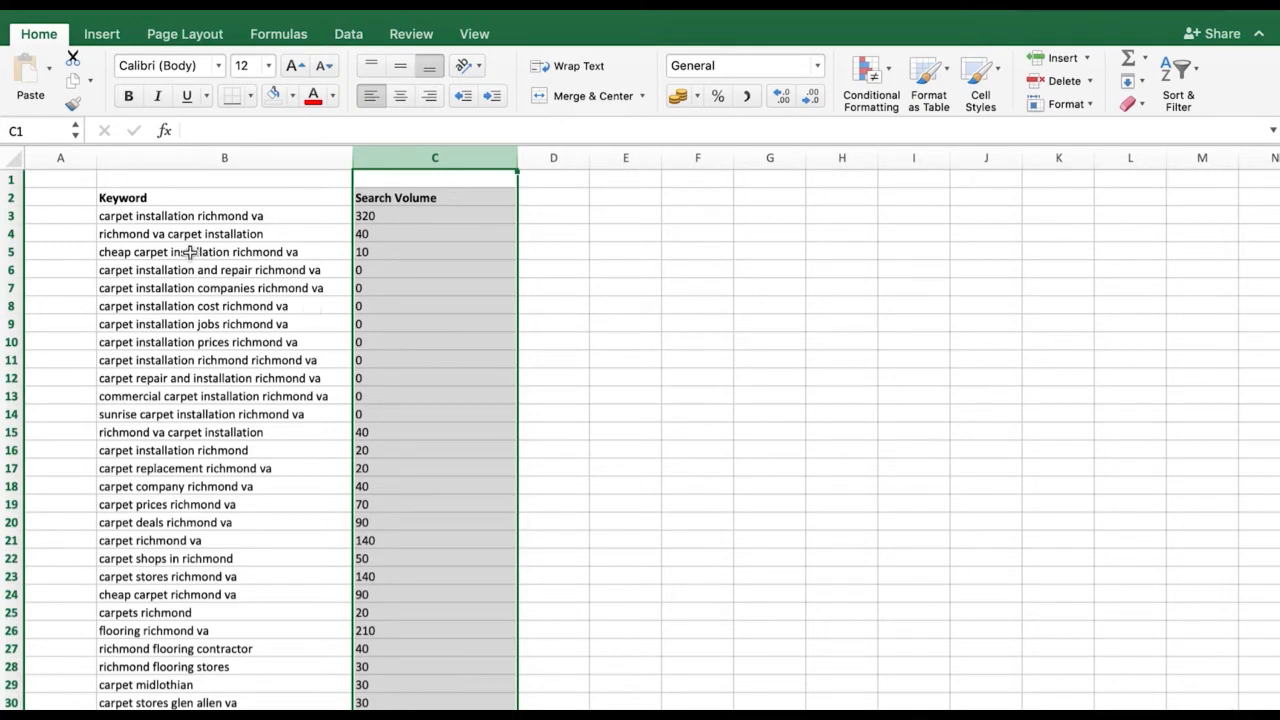
Step: Review the compiled keyword list against the phrase match and related keywords in SEMrush's Carpet Installation Richmond VA overview
scroll(167, 242, "down", 5)
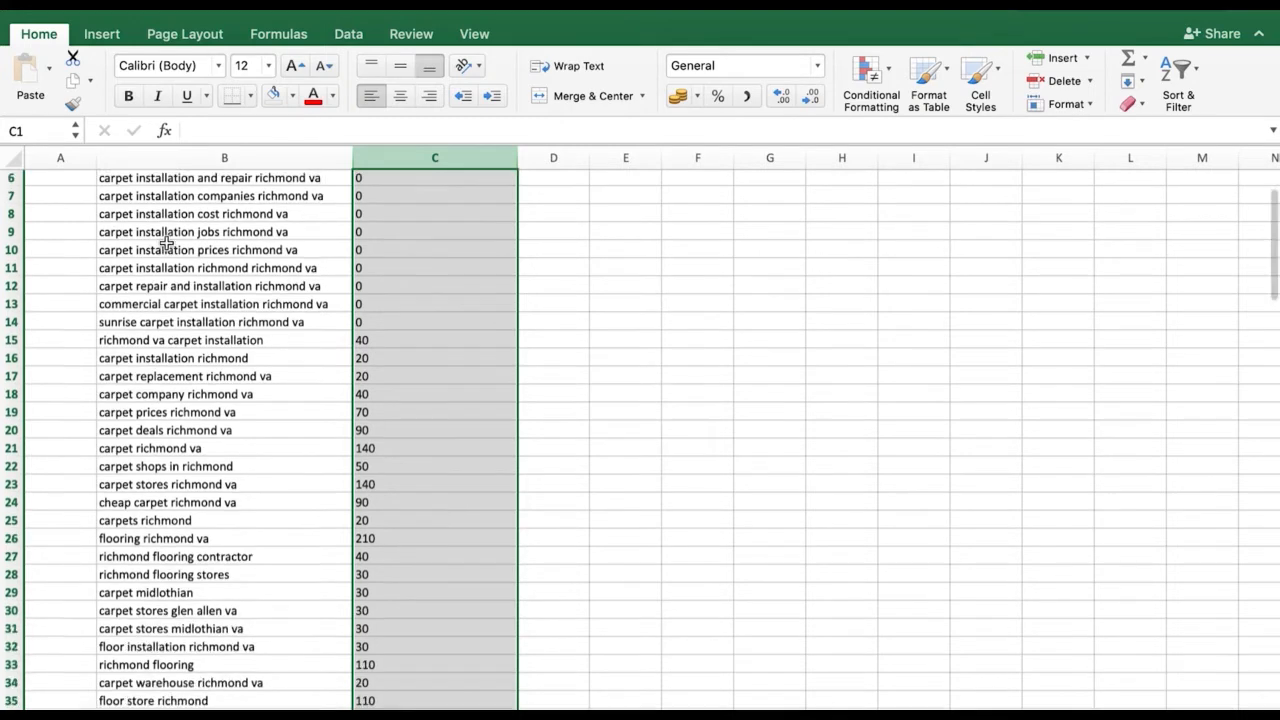
scroll(167, 243, "up", 5)
key("ctrl+Left")
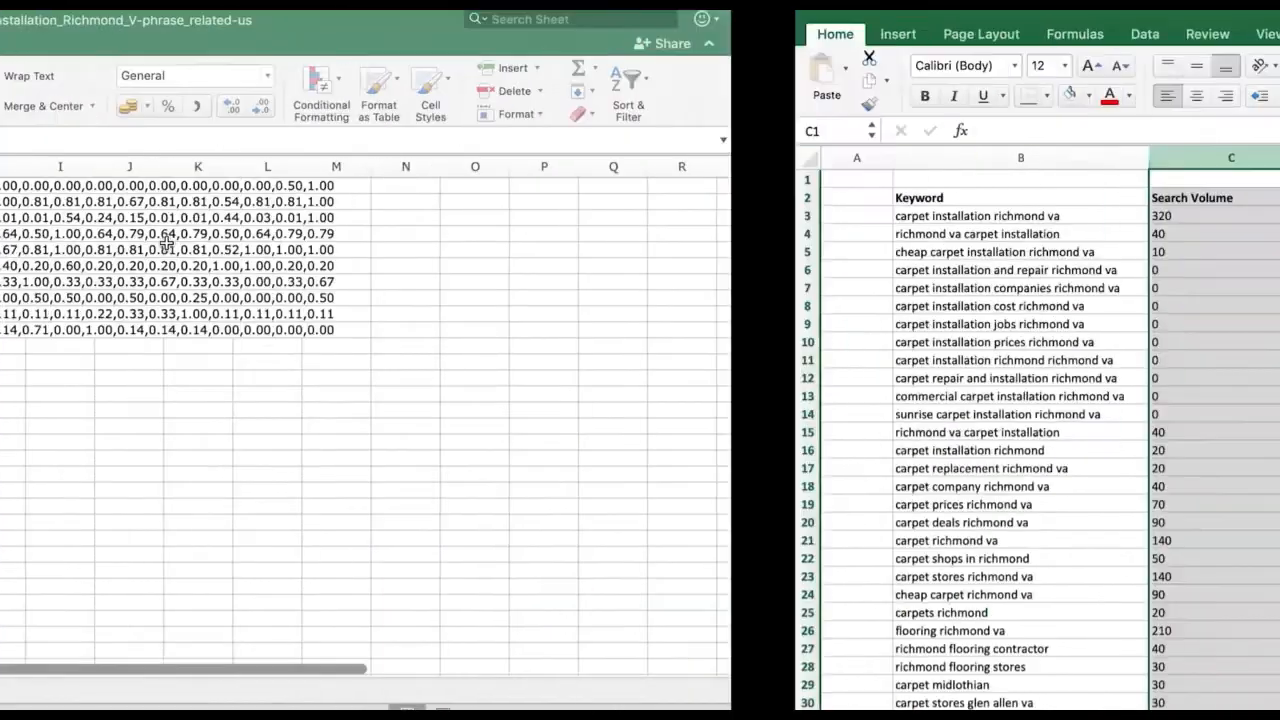
key("ctrl+Right")
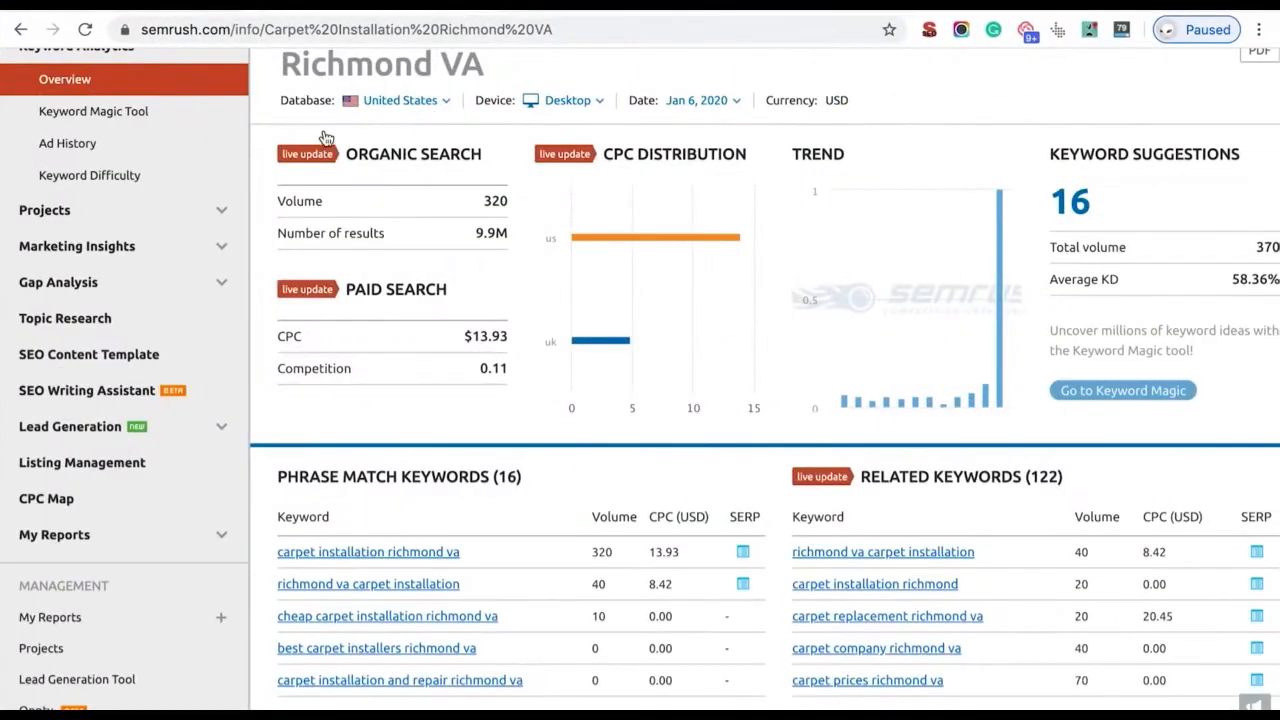
scroll(430, 210, "up", 3)
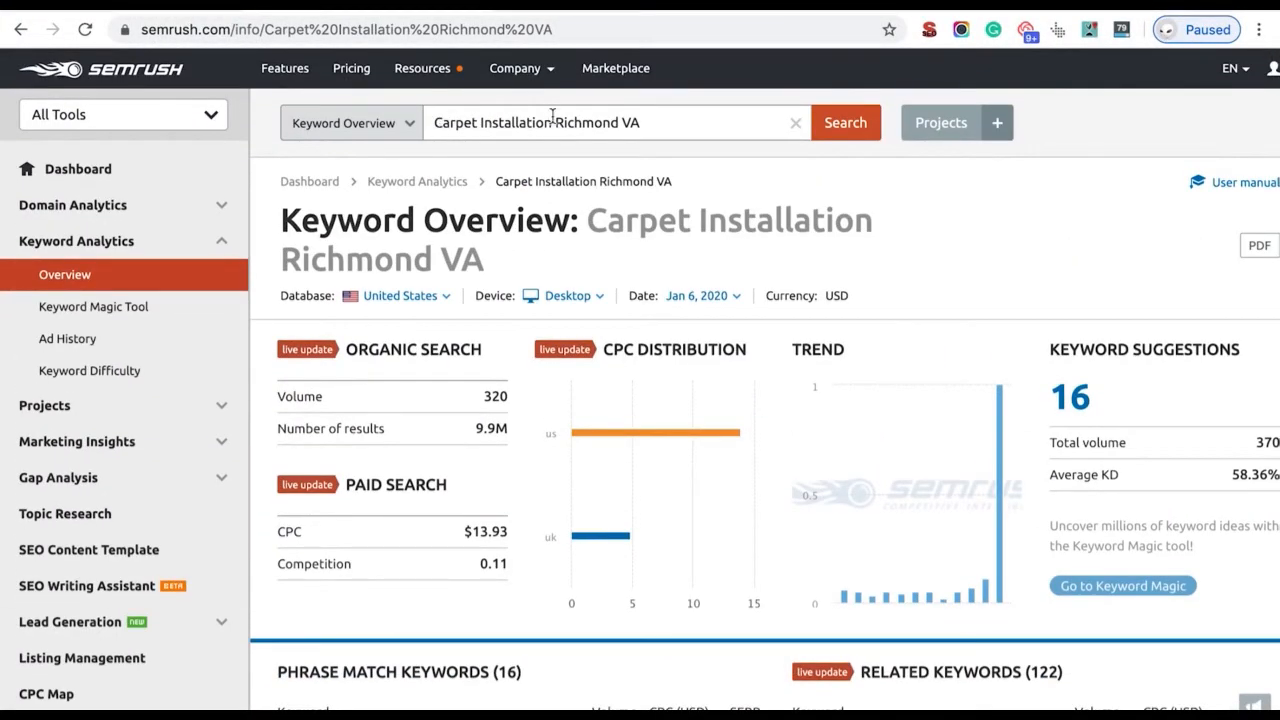
scroll(660, 220, "down", 3)
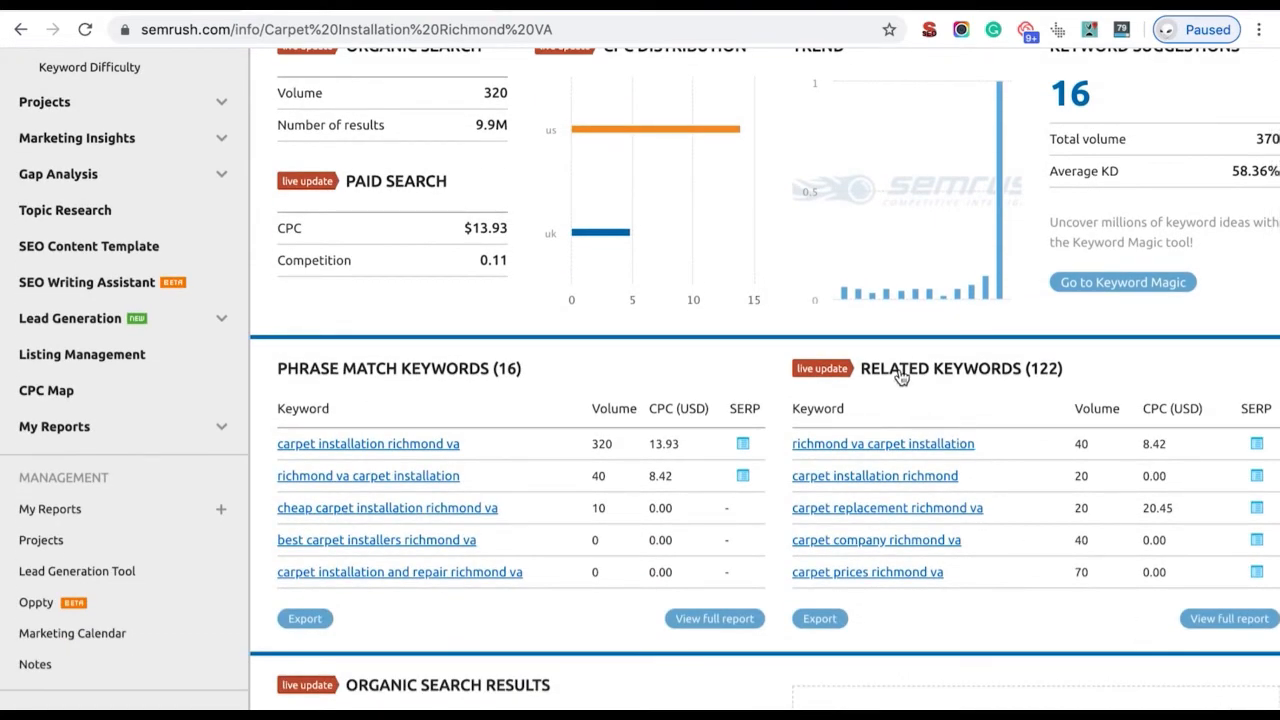
scroll(900, 375, "up", 3)
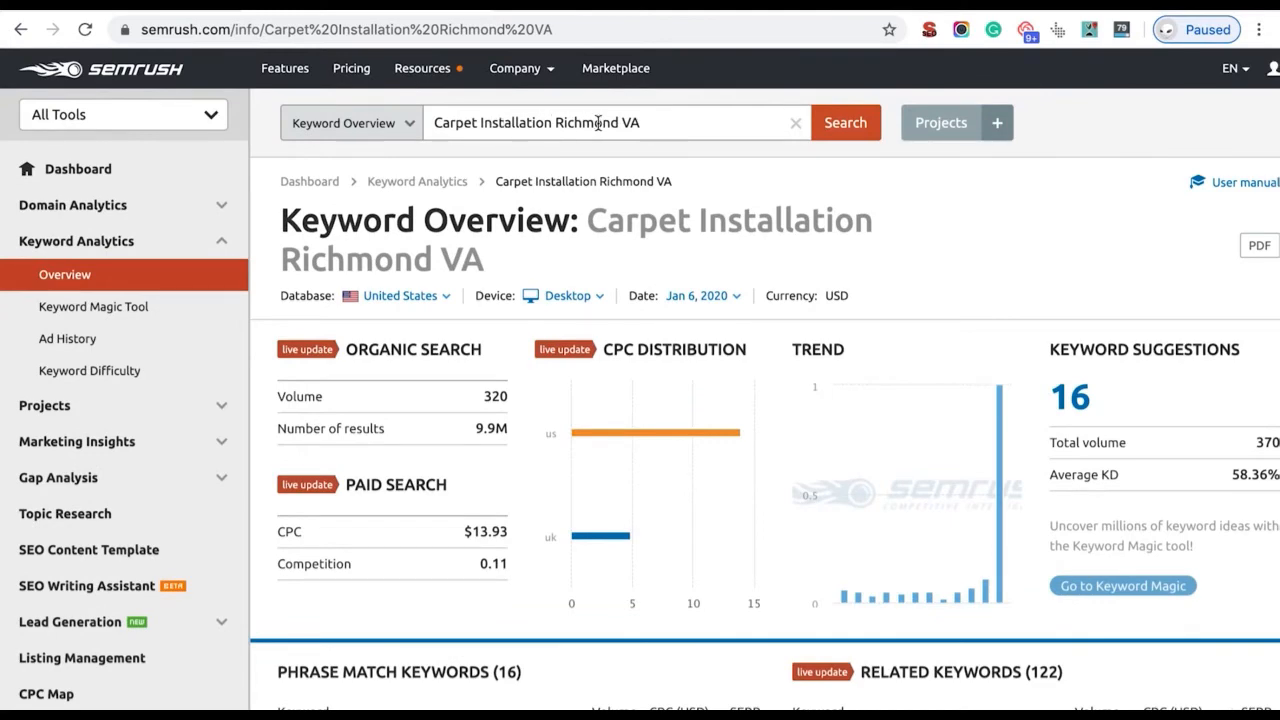
key("ctrl+Left")
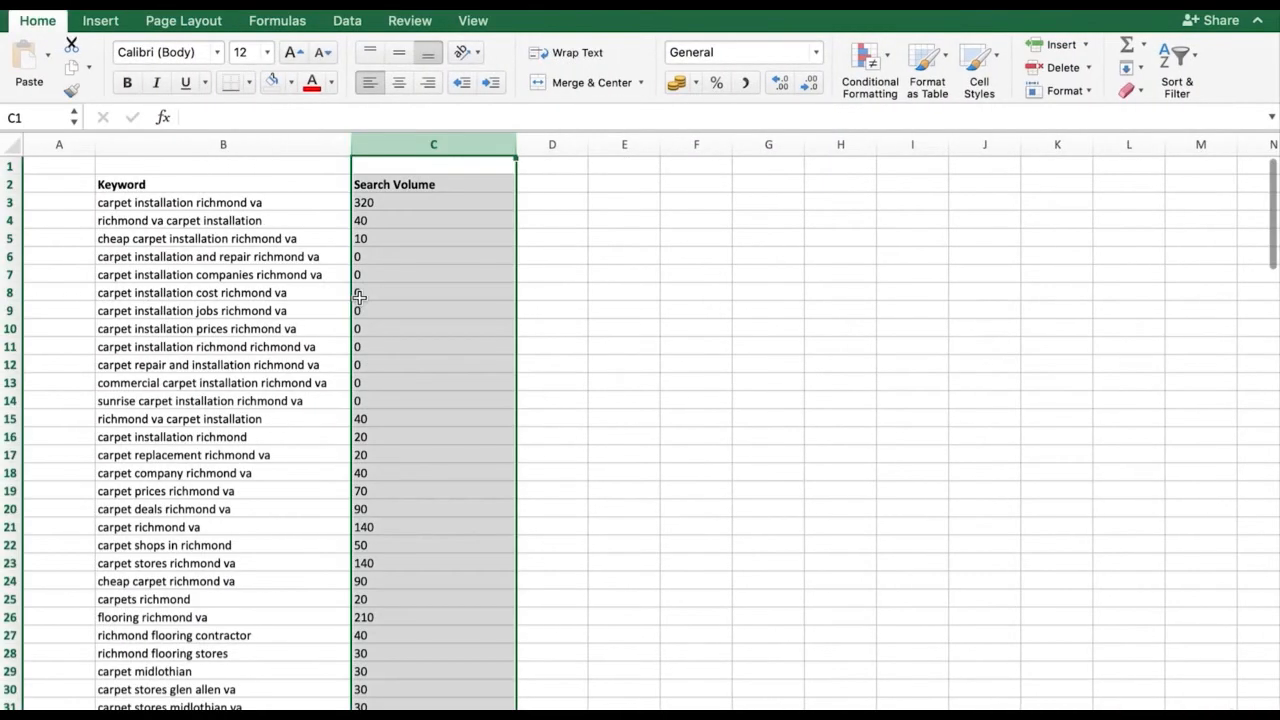
Step: Add a filter to the Keyword column showing only keywords that contain "carpet", and look through the filtered list
left_click(395, 277)
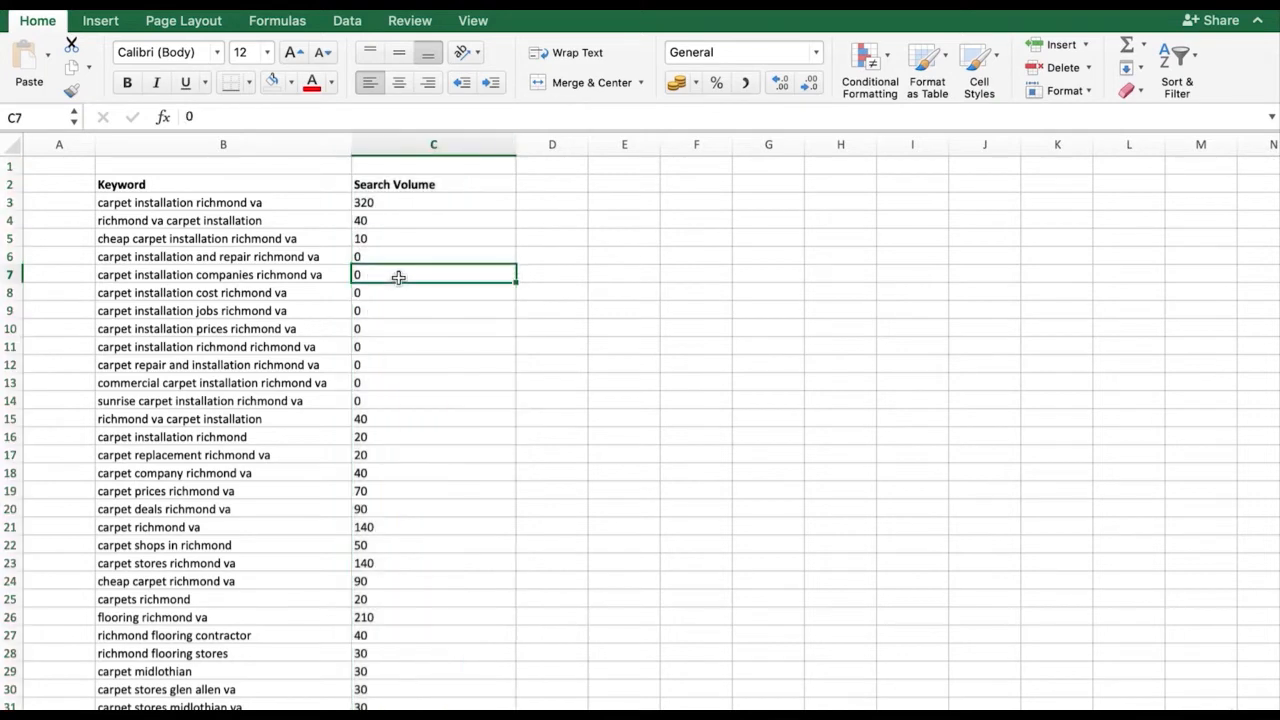
left_click(263, 146)
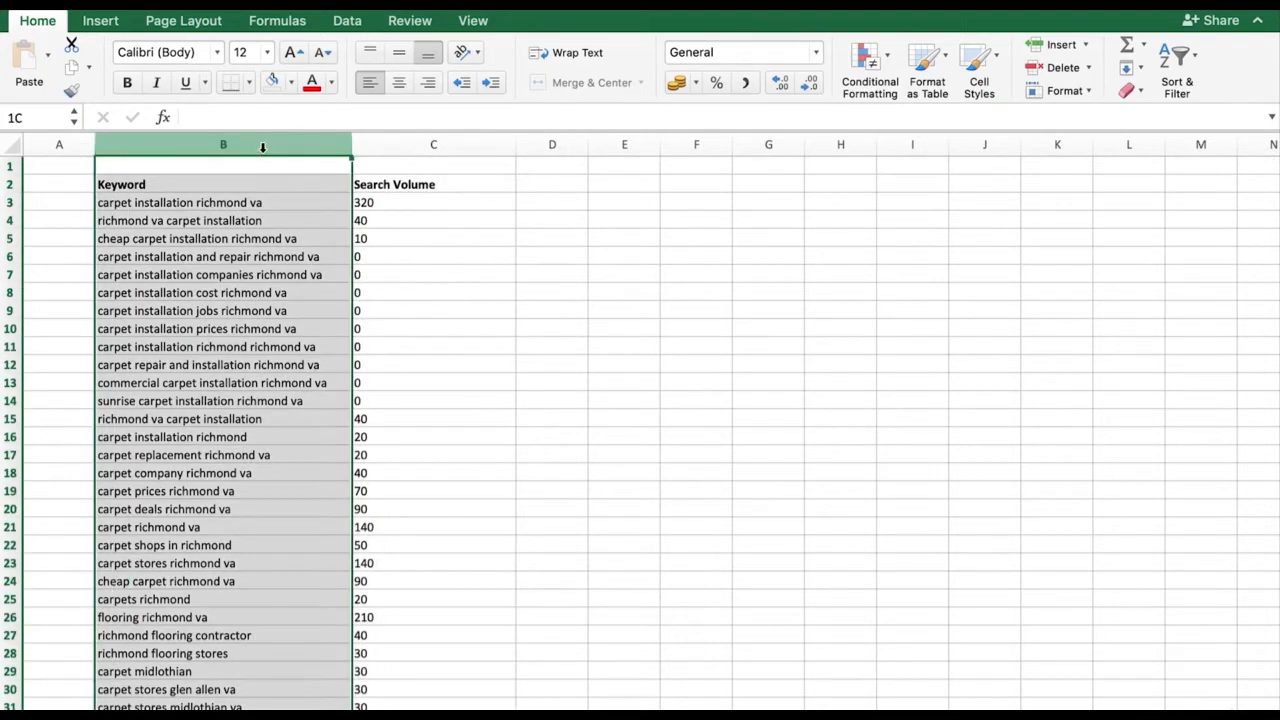
left_click(347, 22)
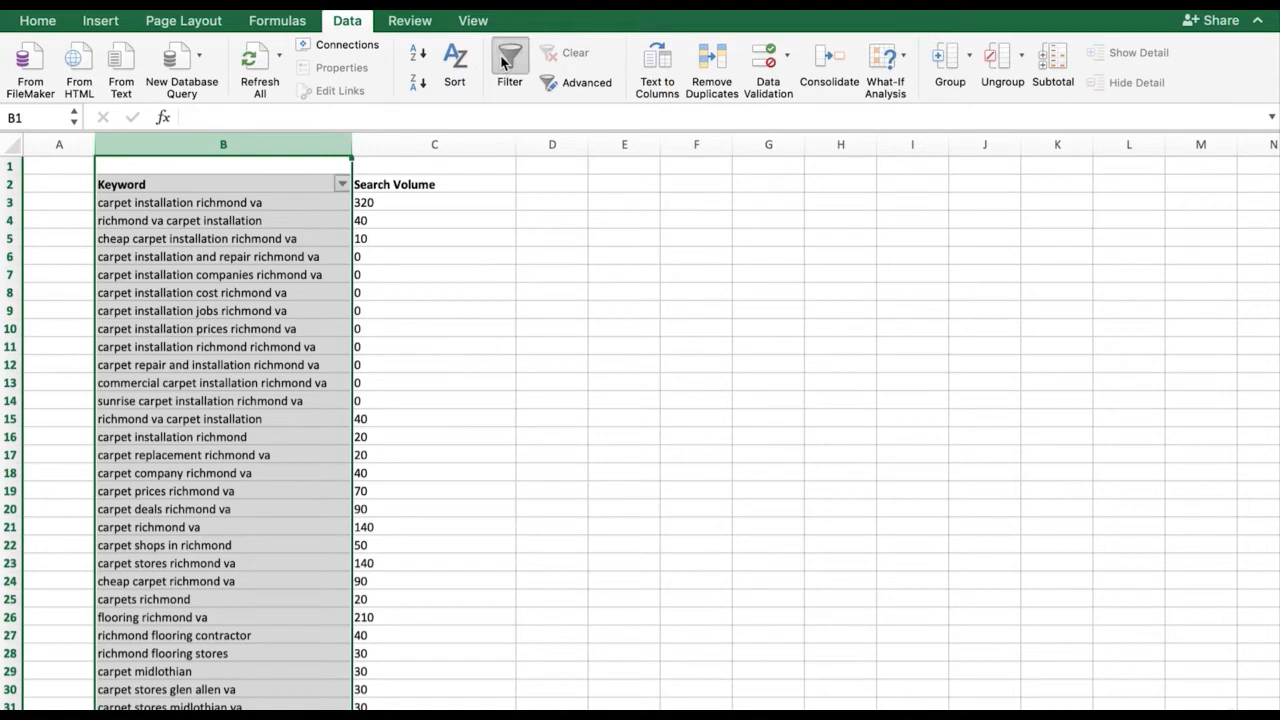
left_click(439, 269)
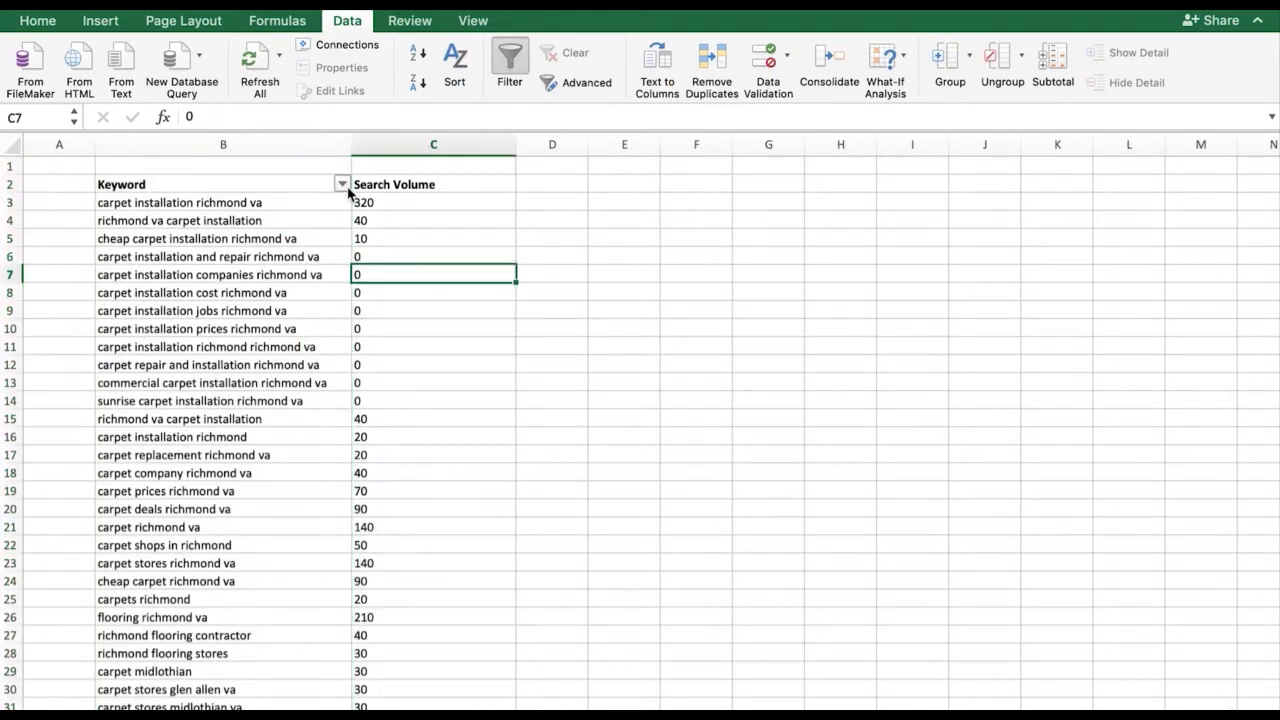
left_click(342, 185)
left_click(448, 409)
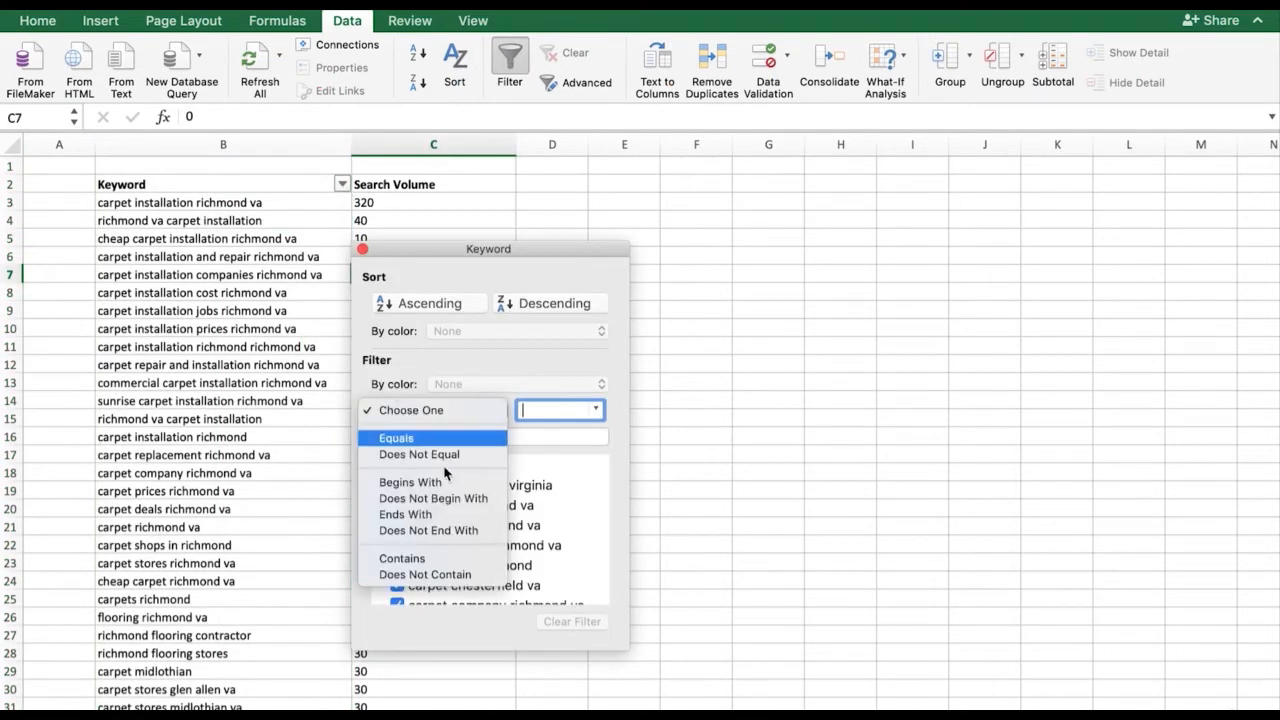
left_click(427, 560)
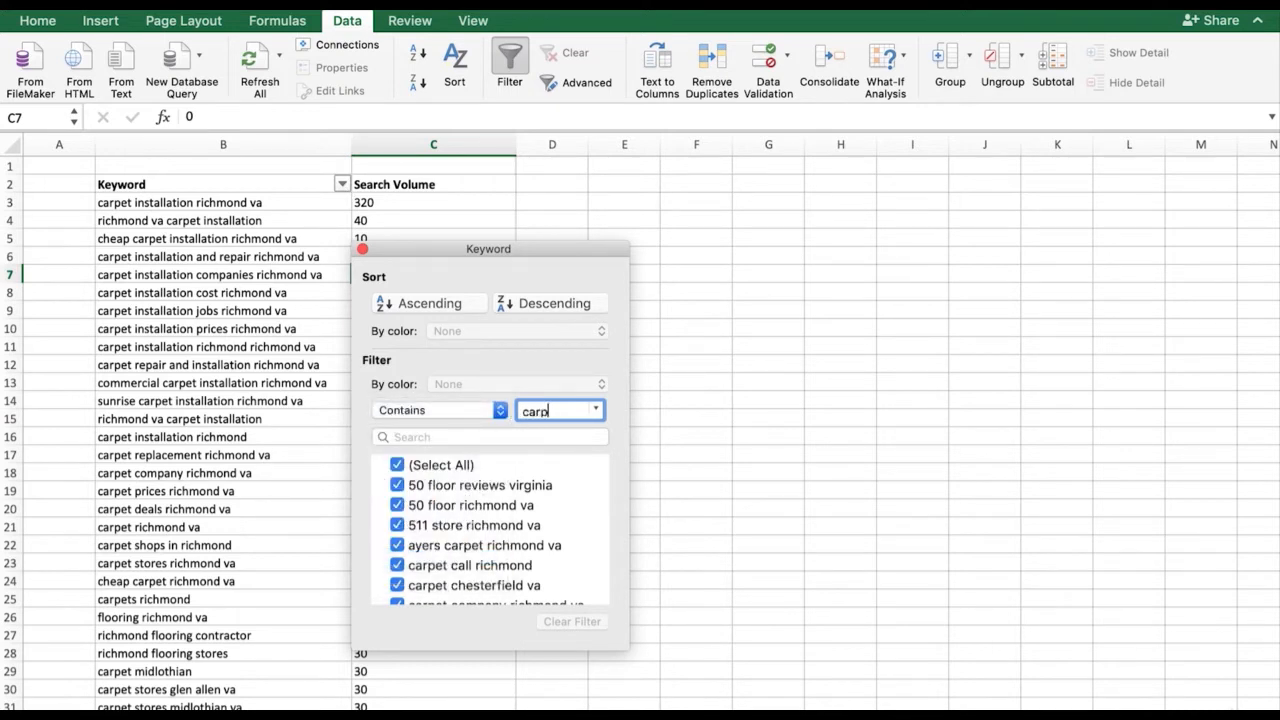
left_click(873, 449)
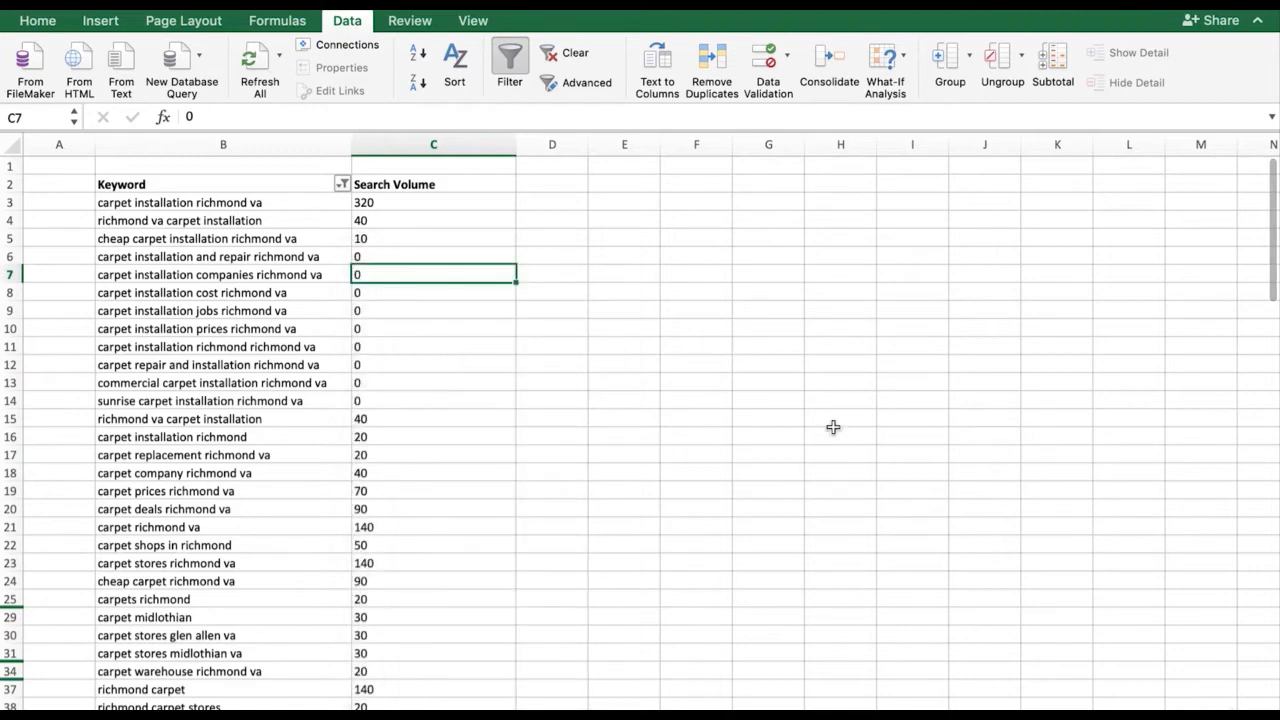
scroll(233, 250, "down", 20)
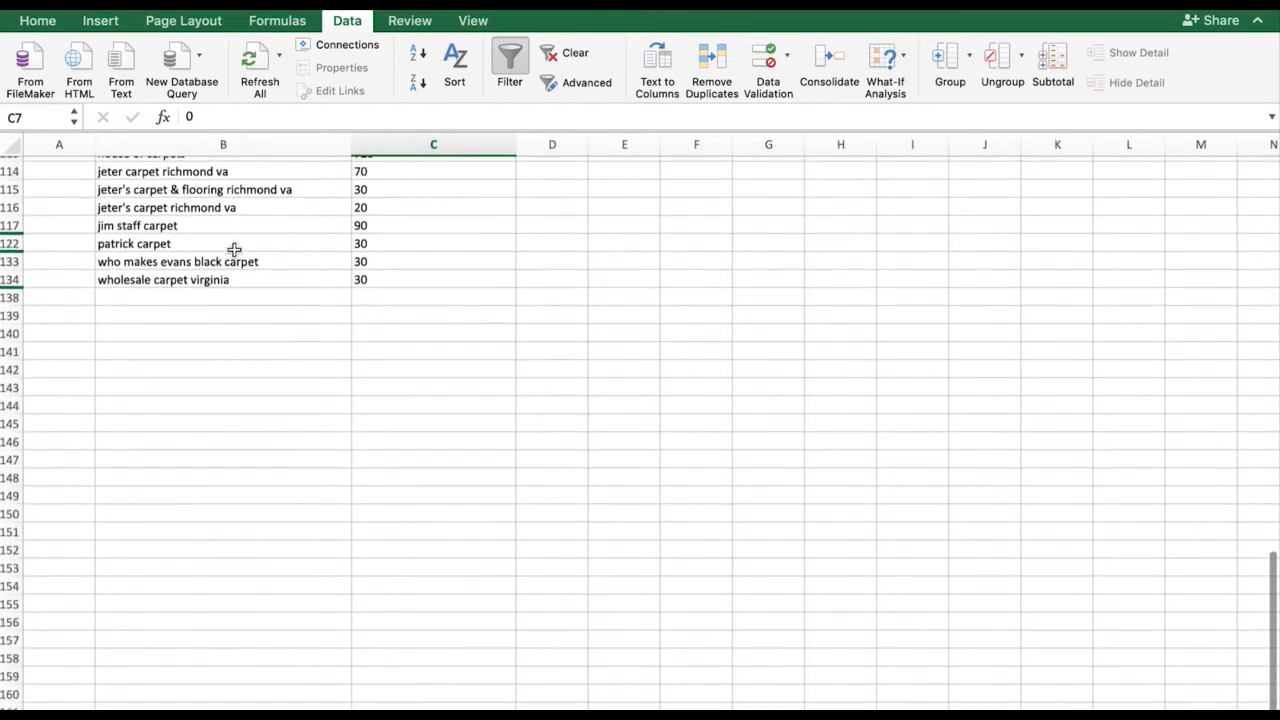
scroll(233, 250, "up", 20)
scroll(233, 250, "down", 10)
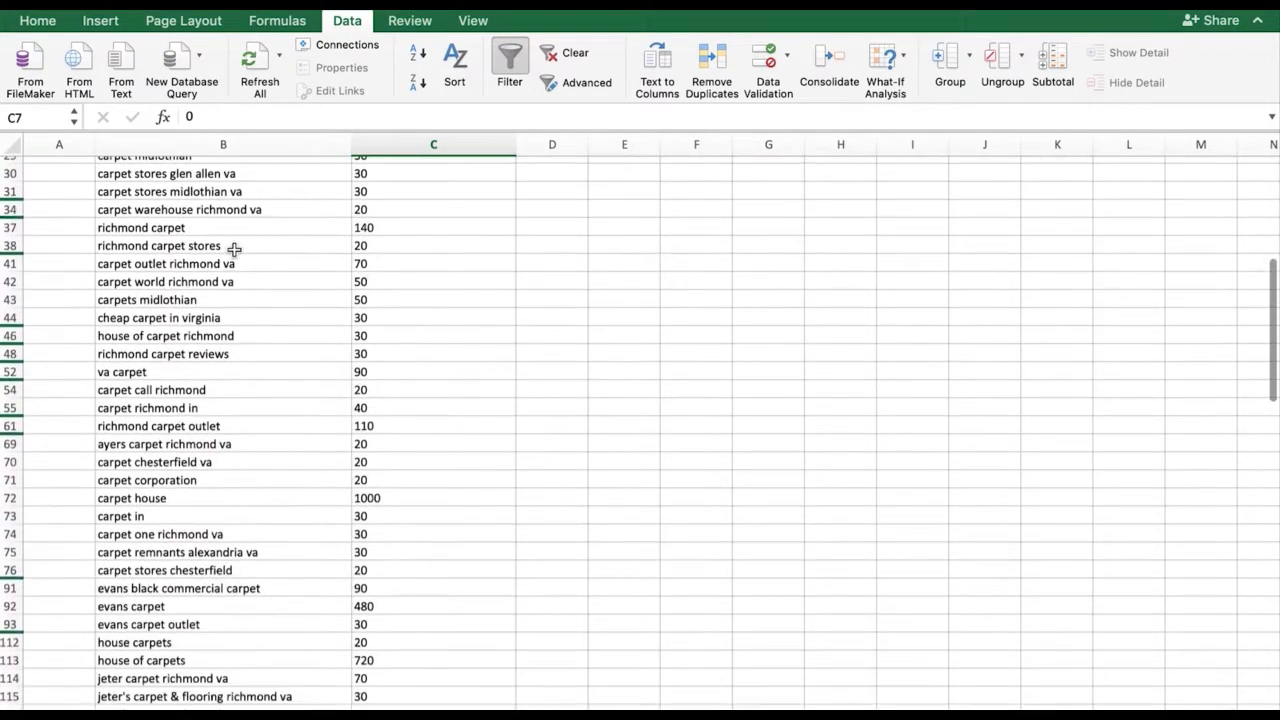
scroll(233, 250, "up", 10)
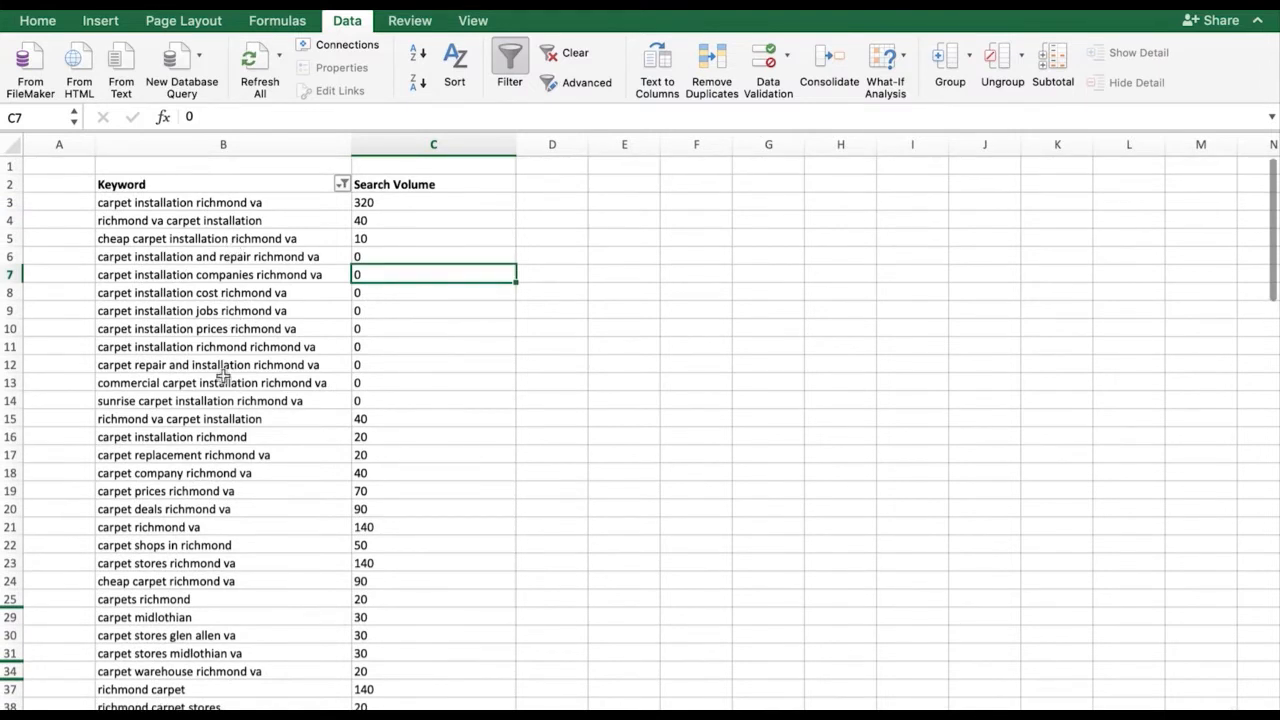
Step: Rename the empty keyword sheet following Master as Carpet
left_click(172, 716)
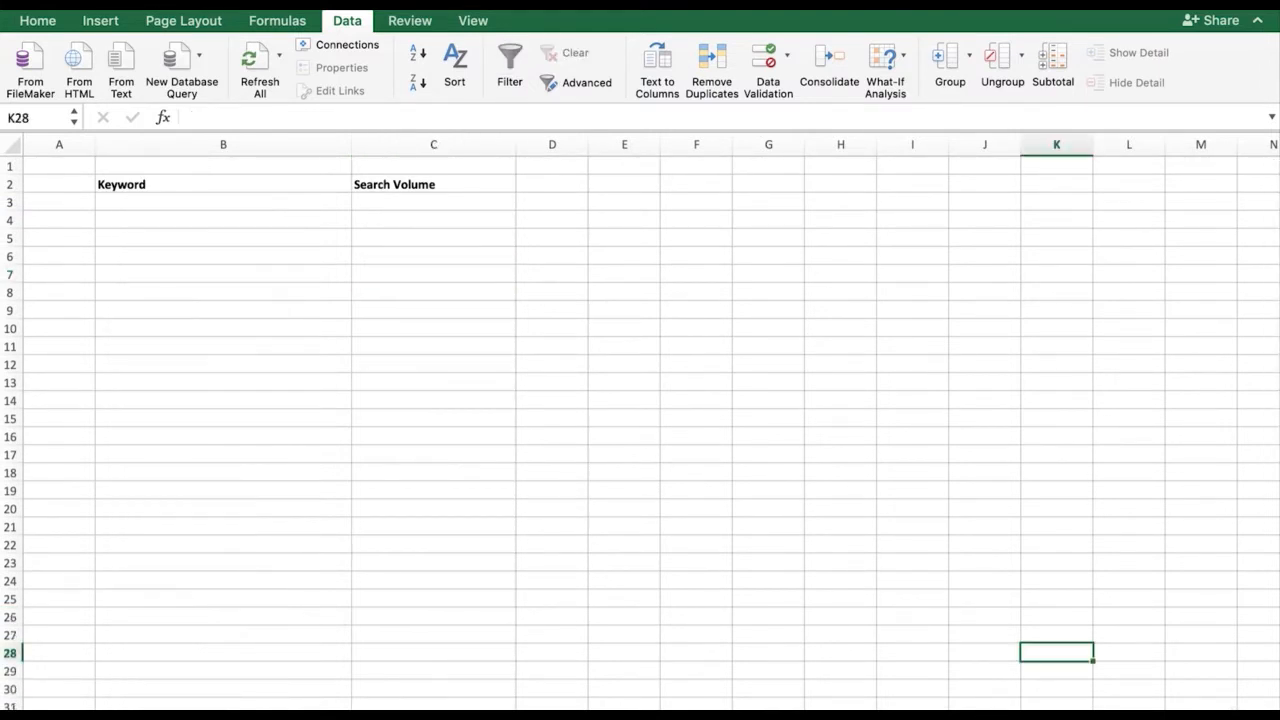
right_click(172, 716)
left_click(222, 596)
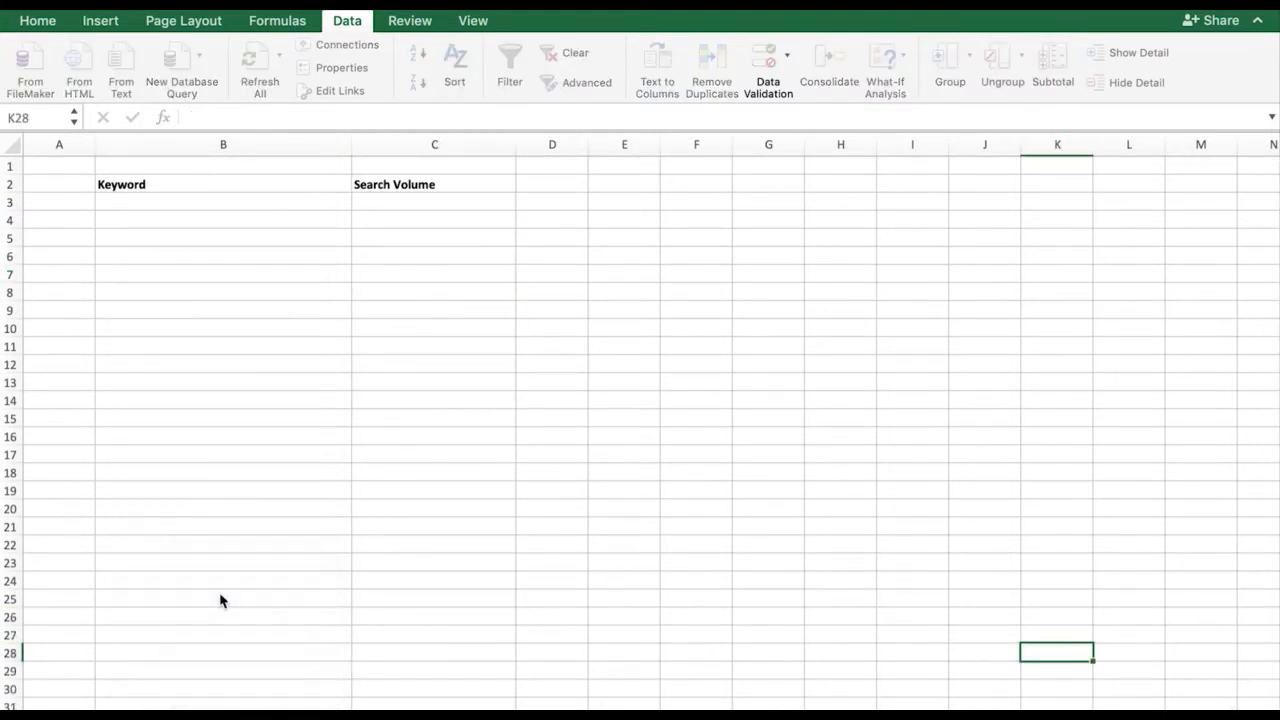
left_click(222, 600)
Step: Copy the filtered carpet keywords and search volumes from the Master sheet into the Carpet sheet, starting at cell B3
left_click(86, 705)
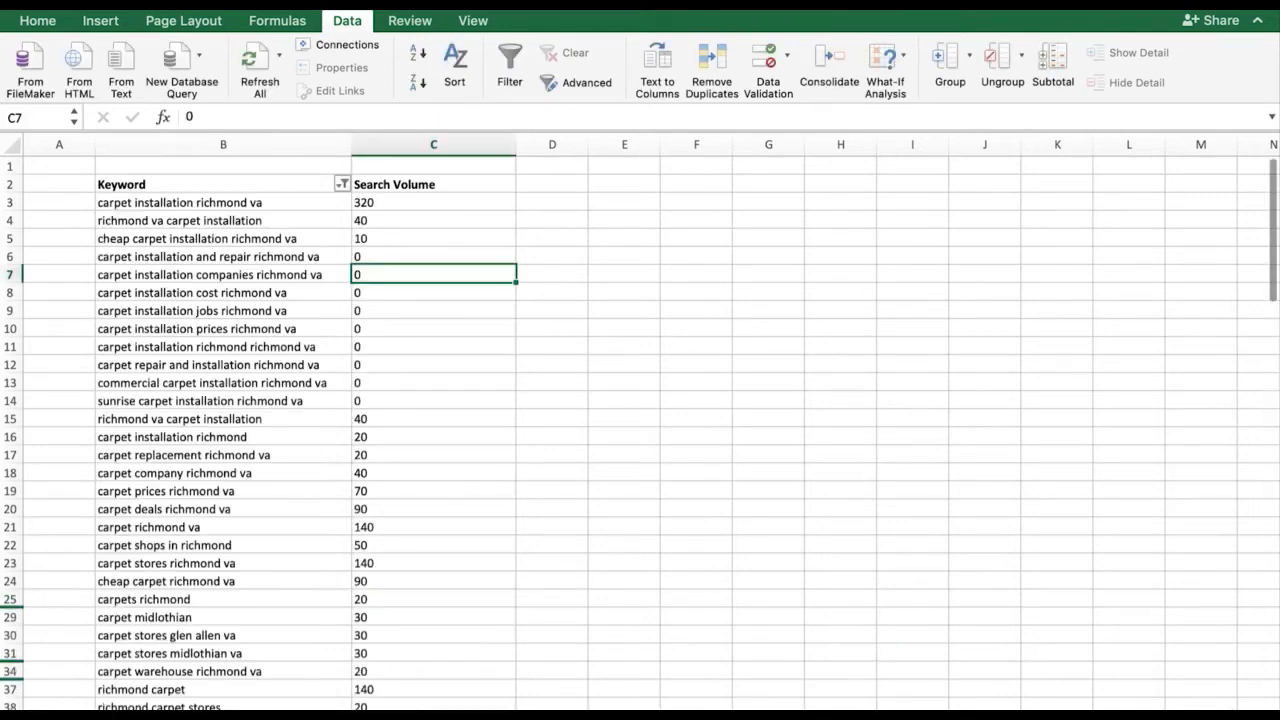
left_click_drag(263, 207, 391, 607)
key("super+c")
left_click(222, 705)
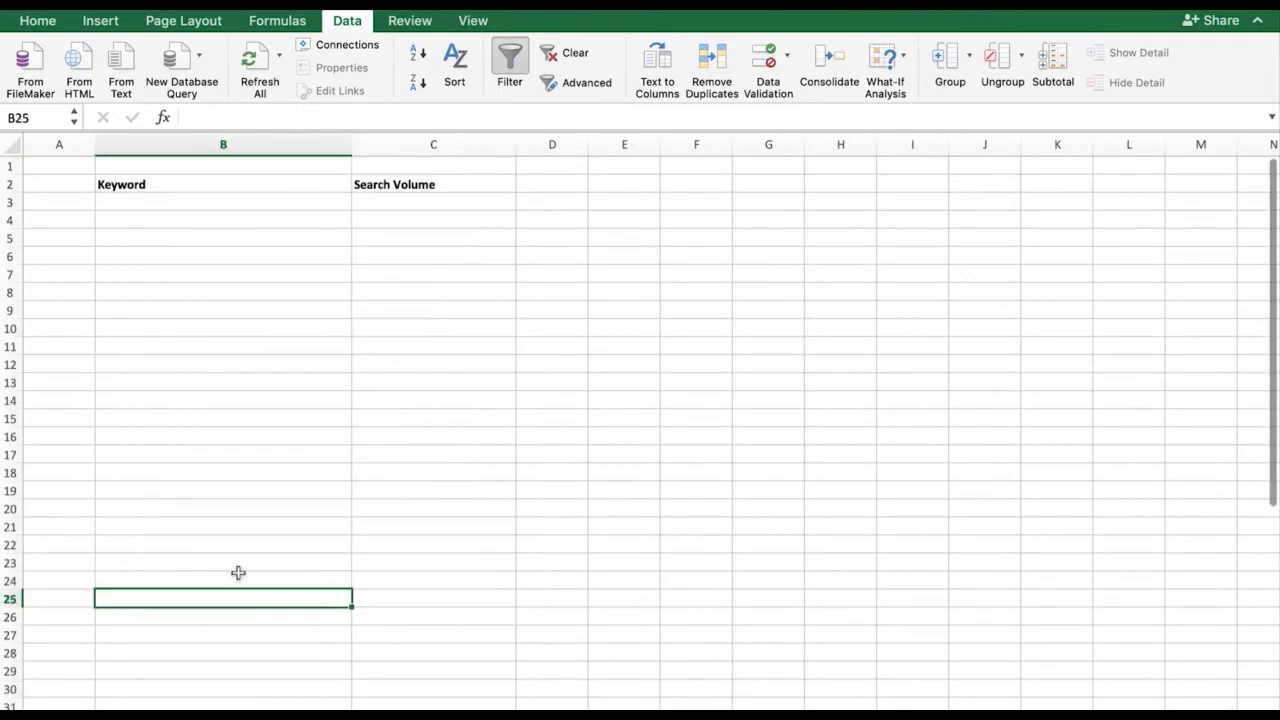
left_click(298, 204)
key("super+v")
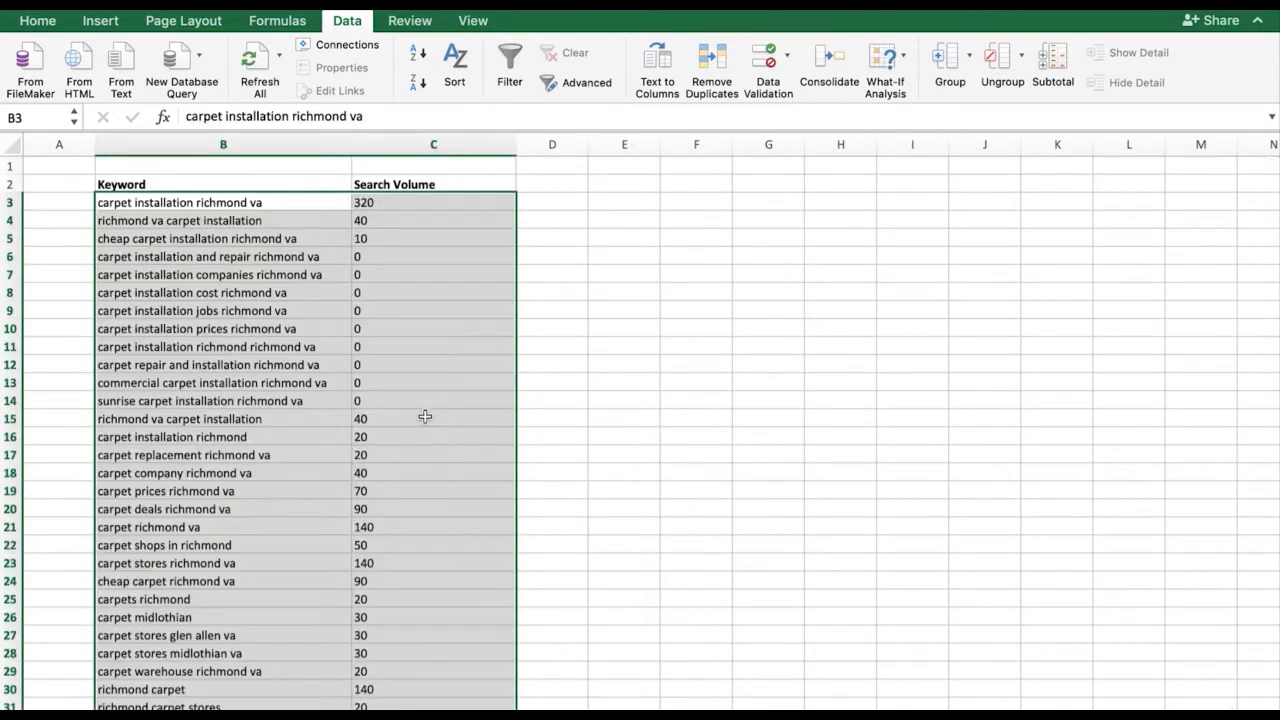
left_click_drag(440, 402, 458, 401)
left_click(458, 401)
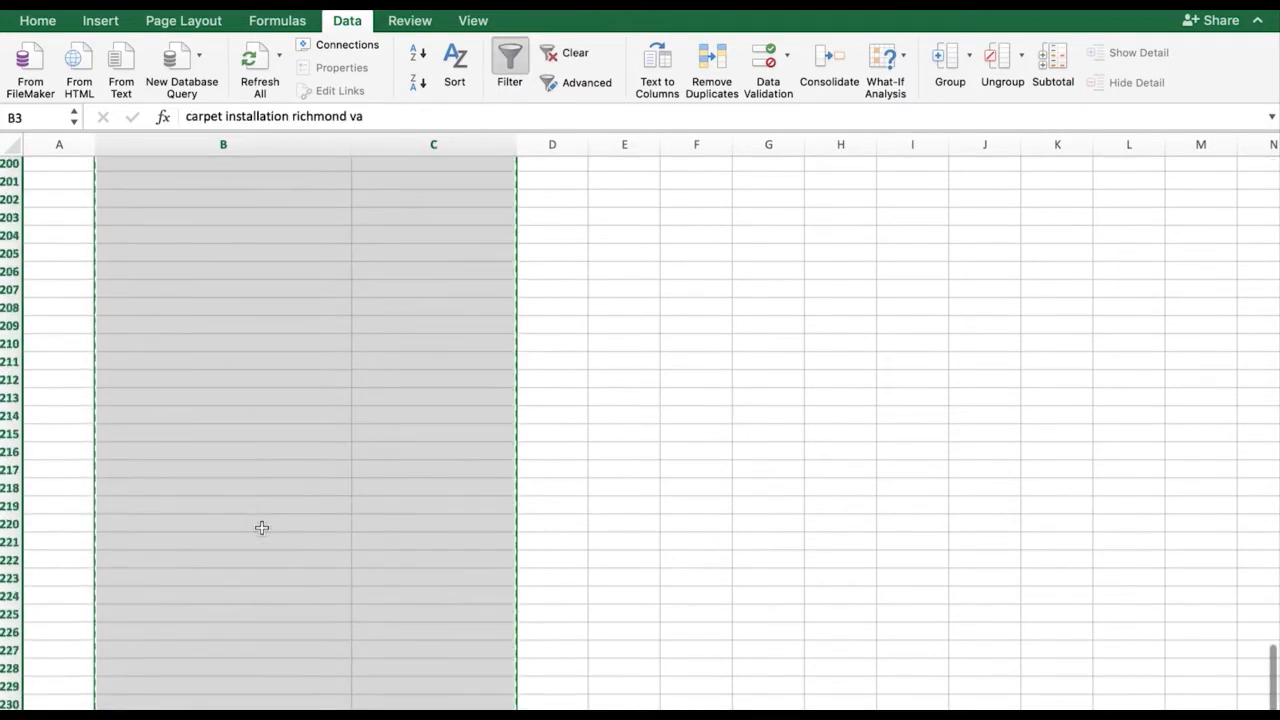
Step: Change the Master sheet's Keyword filter to show only keywords that contain "wood"
scroll(261, 528, "up", 10)
scroll(261, 528, "up", 10)
key("super+c")
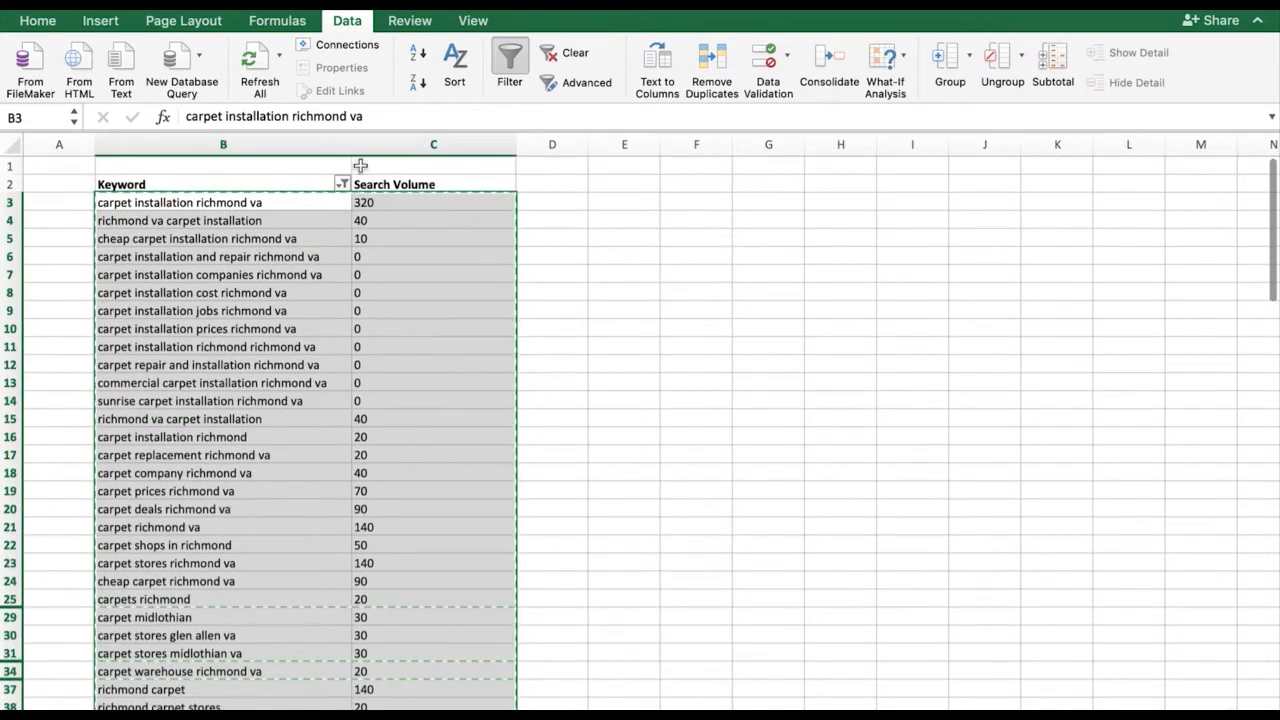
left_click(343, 184)
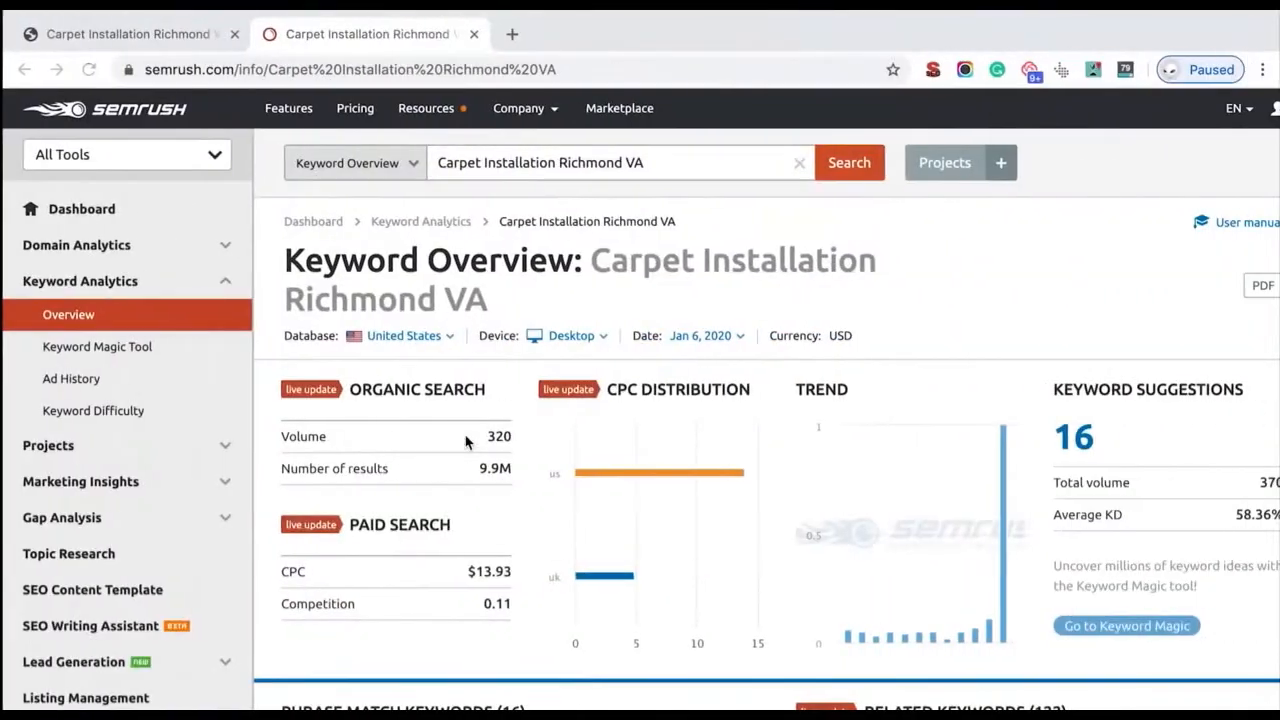
left_click(104, 34)
mouse_move(1000, 137)
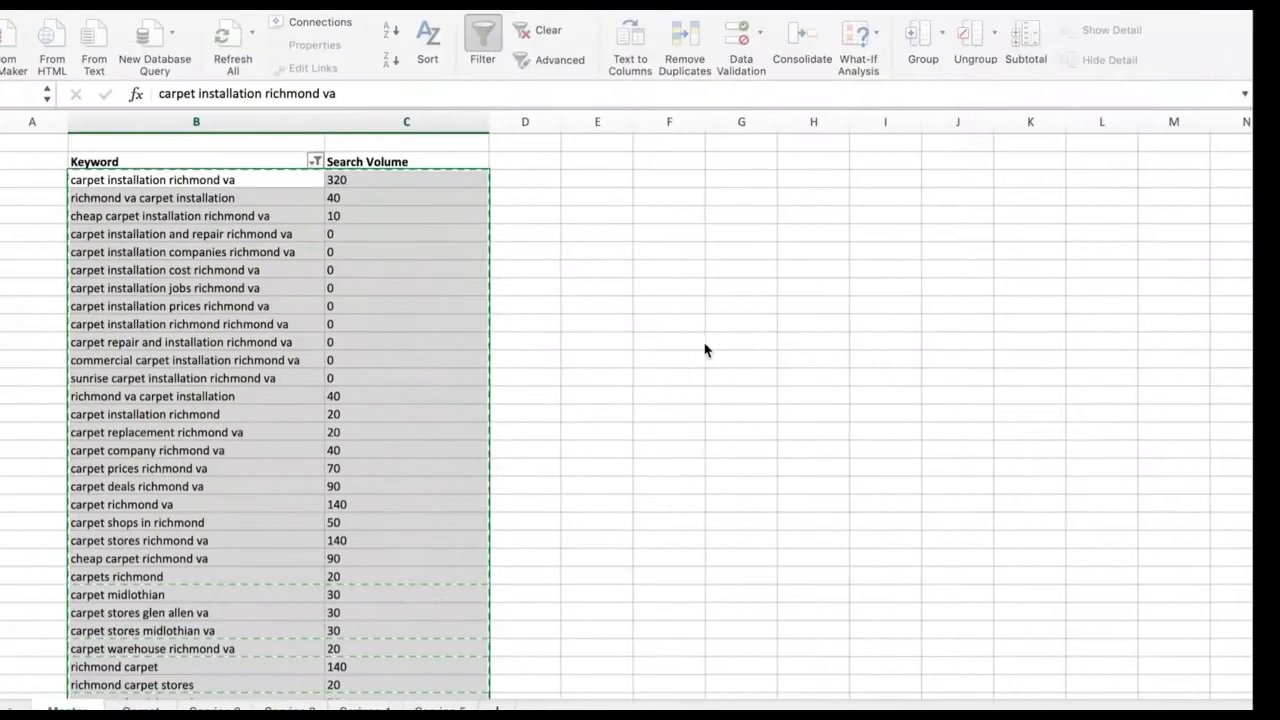
left_click(342, 161)
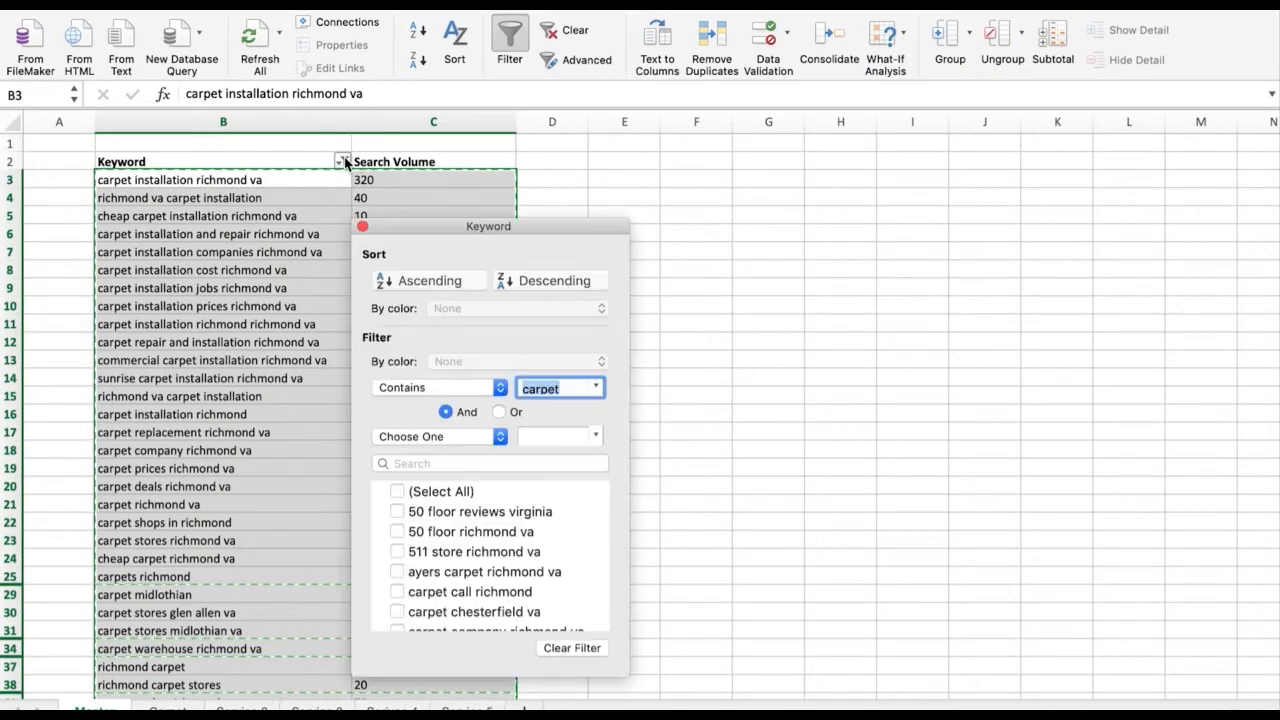
type("wood")
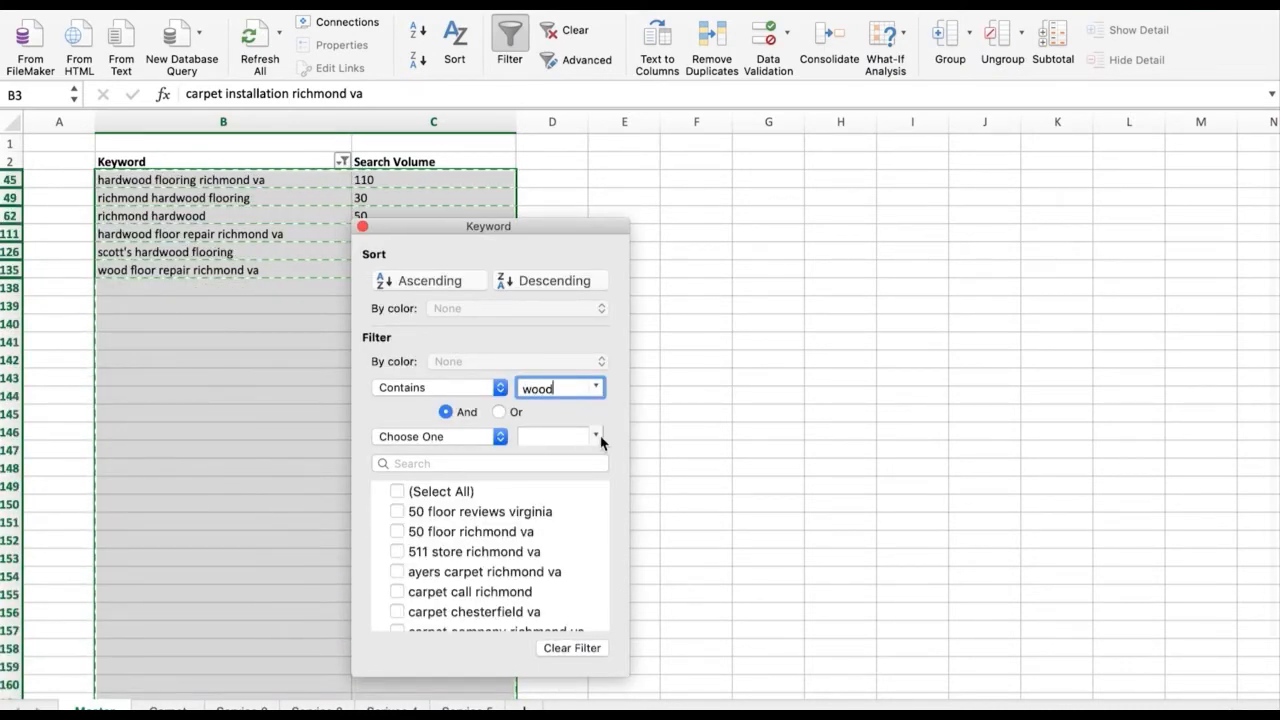
left_click(712, 413)
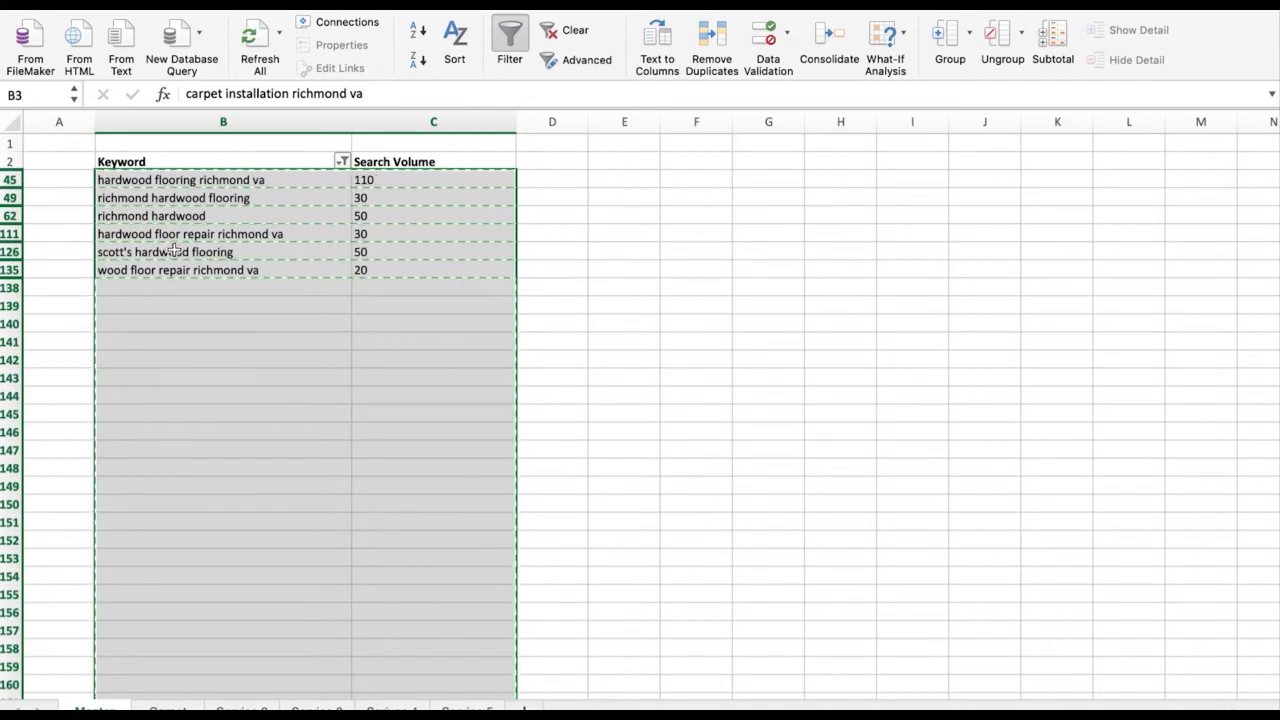
left_click(240, 288)
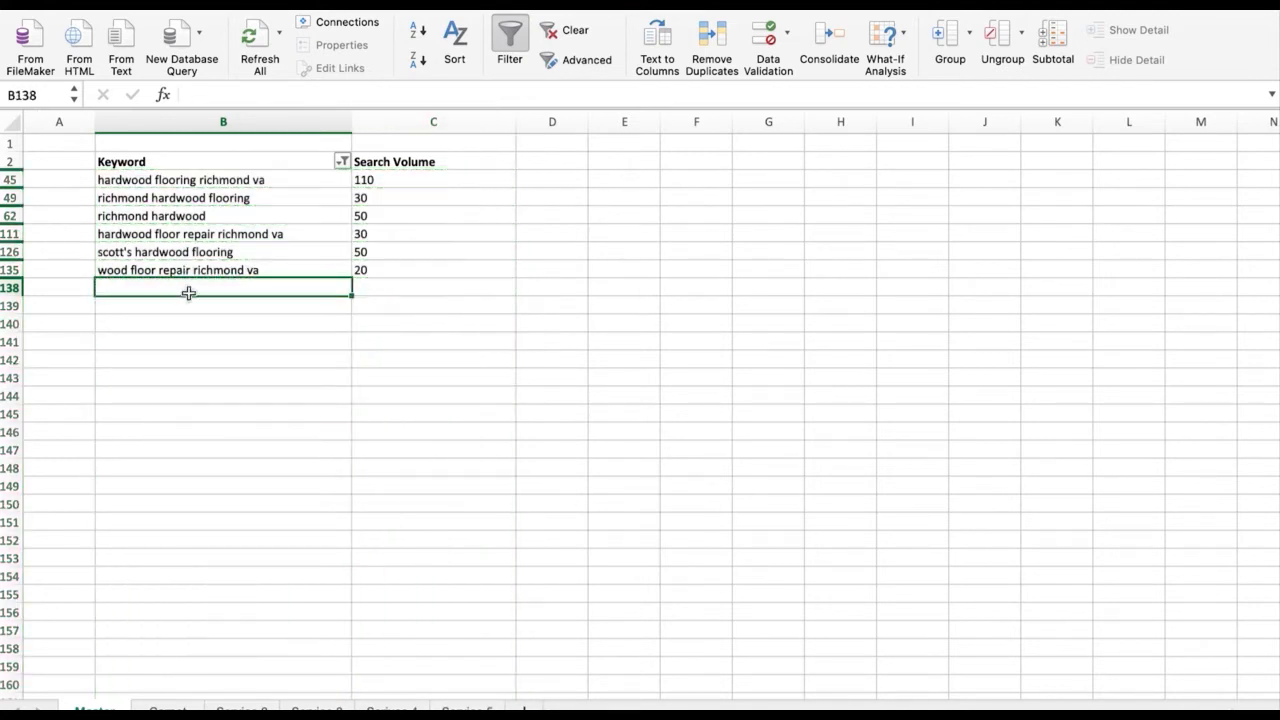
Step: Select the filtered wood keywords with their search volumes for copying, and rename the empty sheet following Carpet as Hardwood
left_click(208, 270)
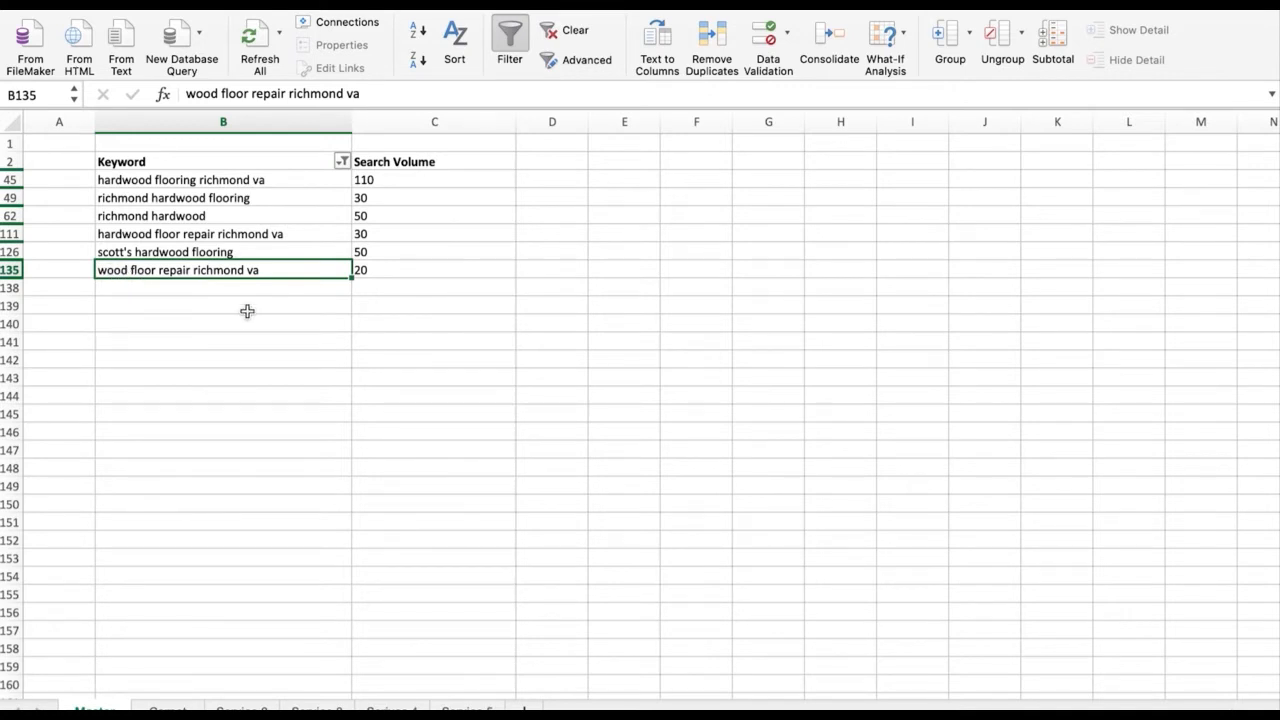
left_click_drag(248, 180, 383, 266)
key("cmd+c")
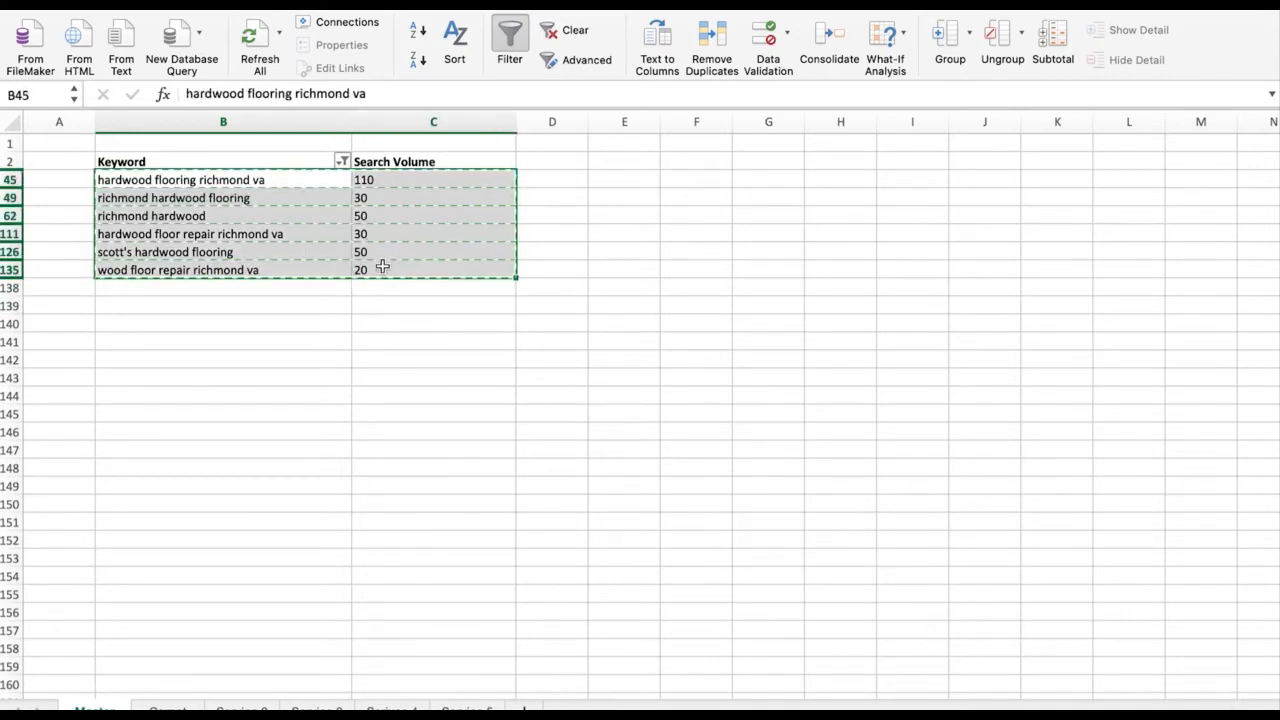
left_click(245, 708)
right_click(252, 708)
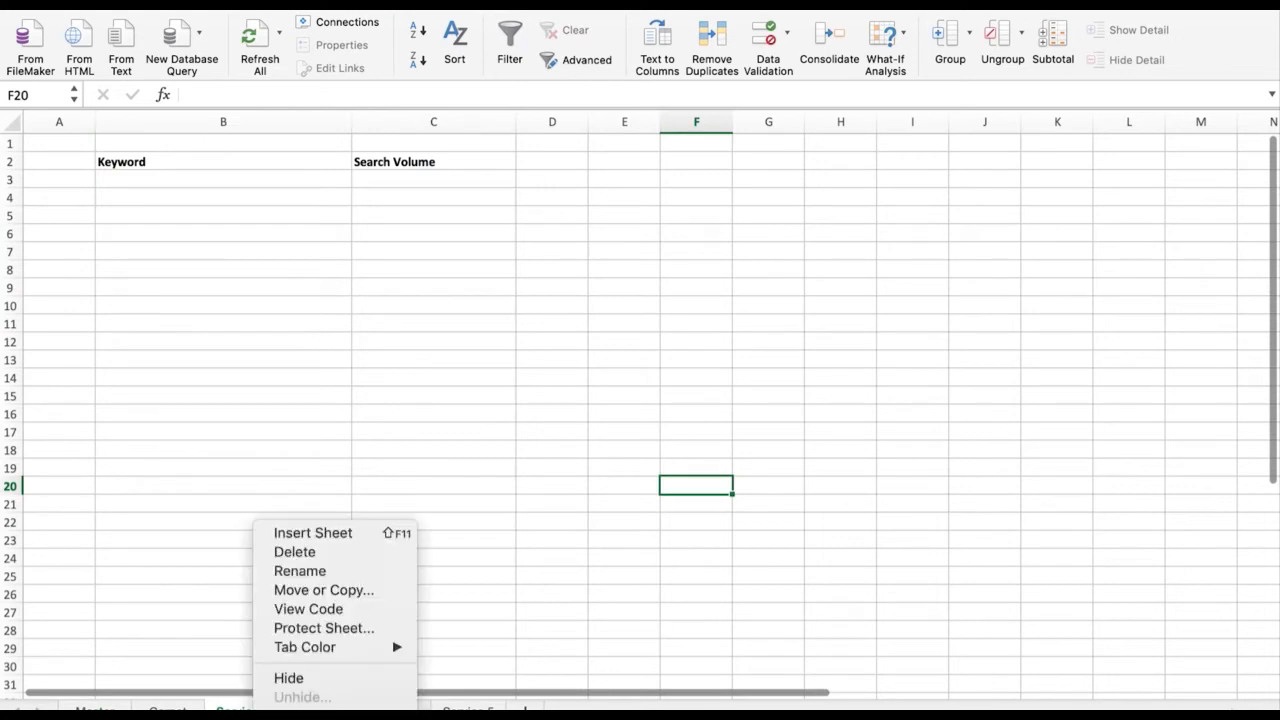
left_click(306, 579)
type("Har")
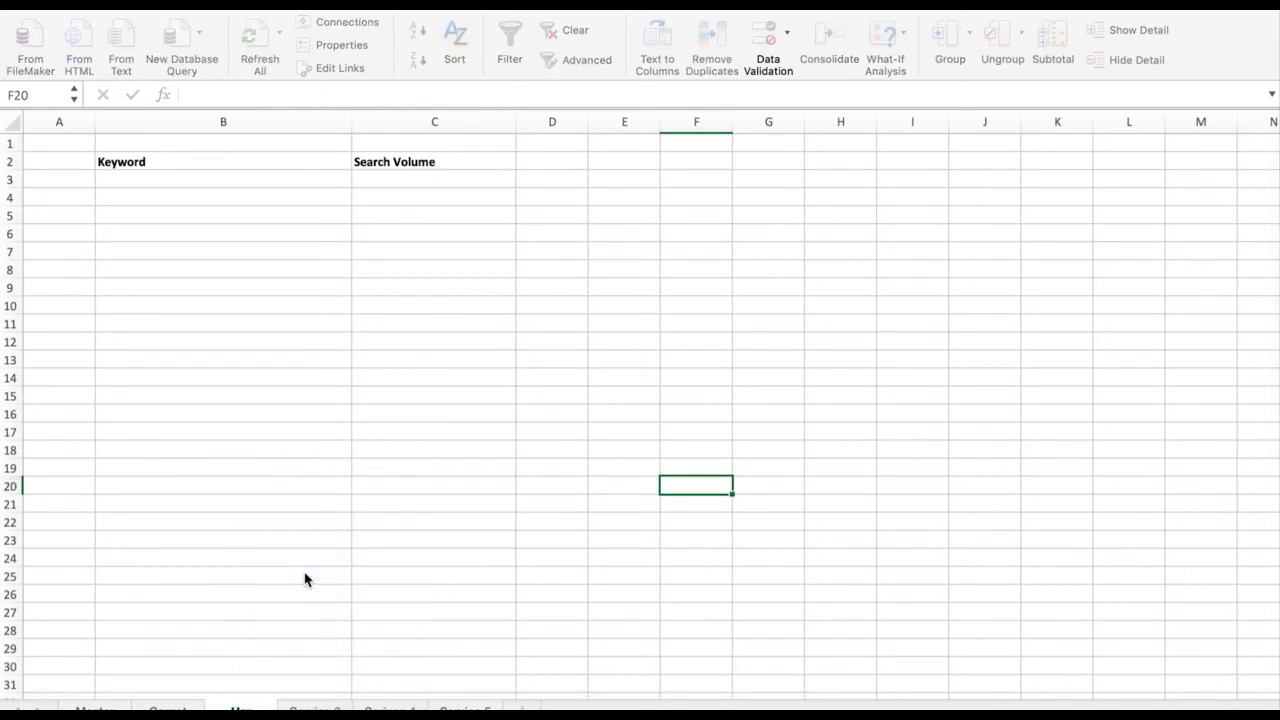
type("dcoded")
left_click(306, 579)
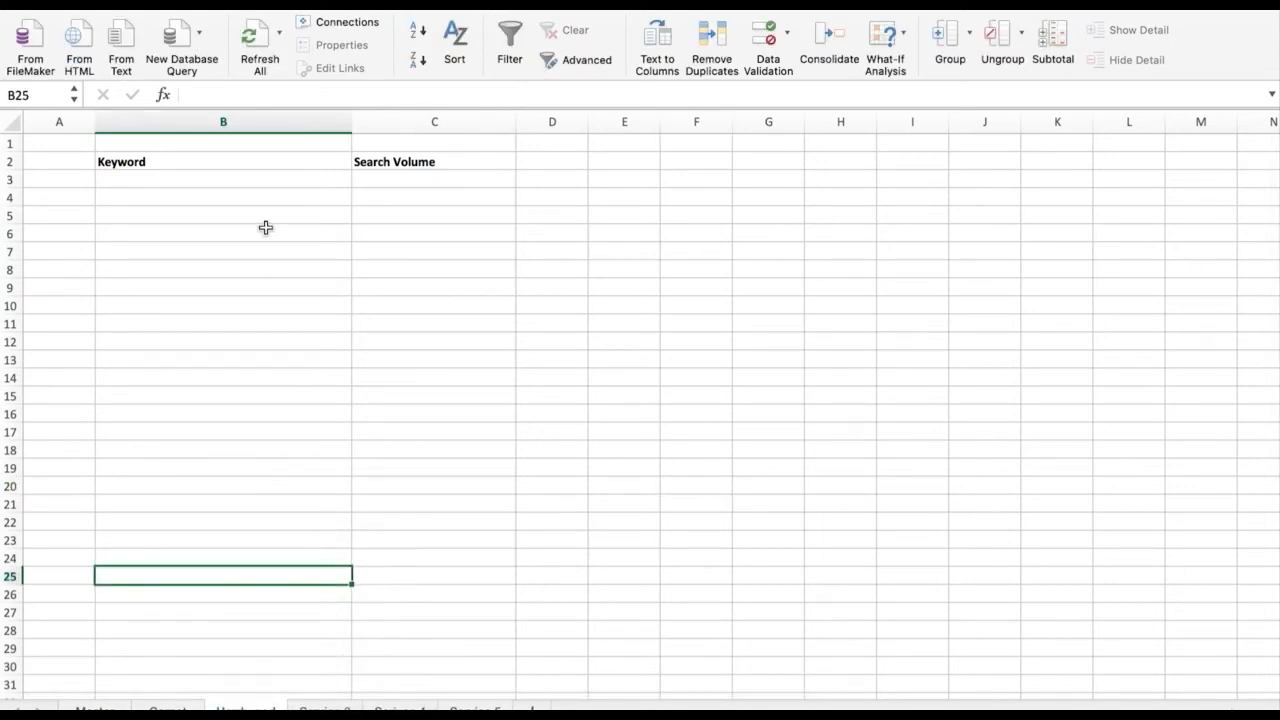
Step: Copy the filtered wood keywords and search volumes from the Master sheet into the Hardwood sheet, starting at cell B3
left_click(257, 177)
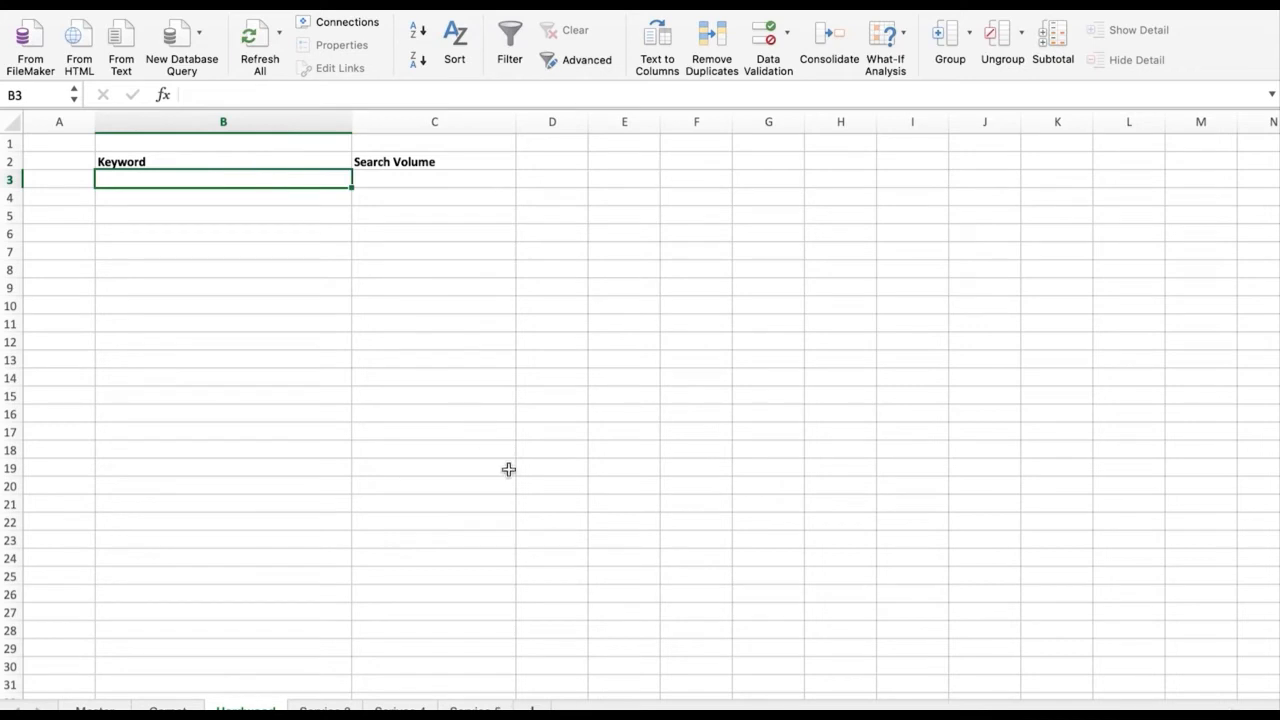
left_click(98, 708)
key("super+c")
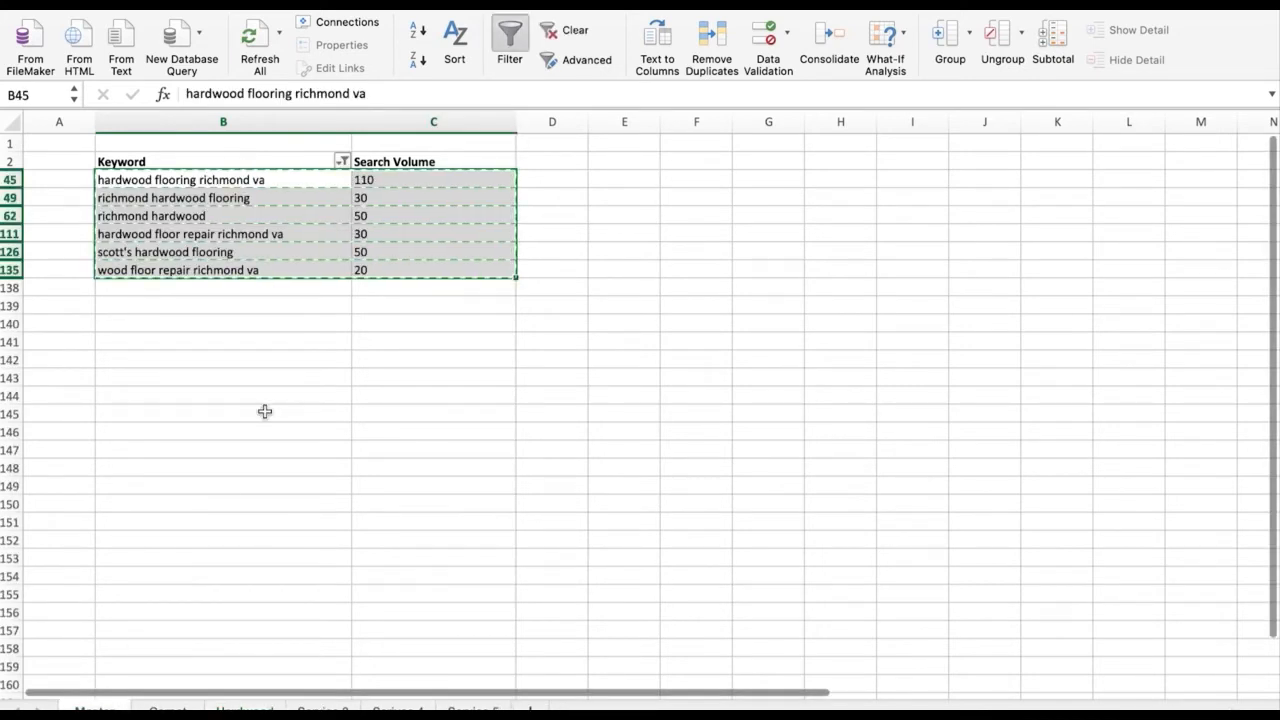
left_click(245, 708)
key("super+v")
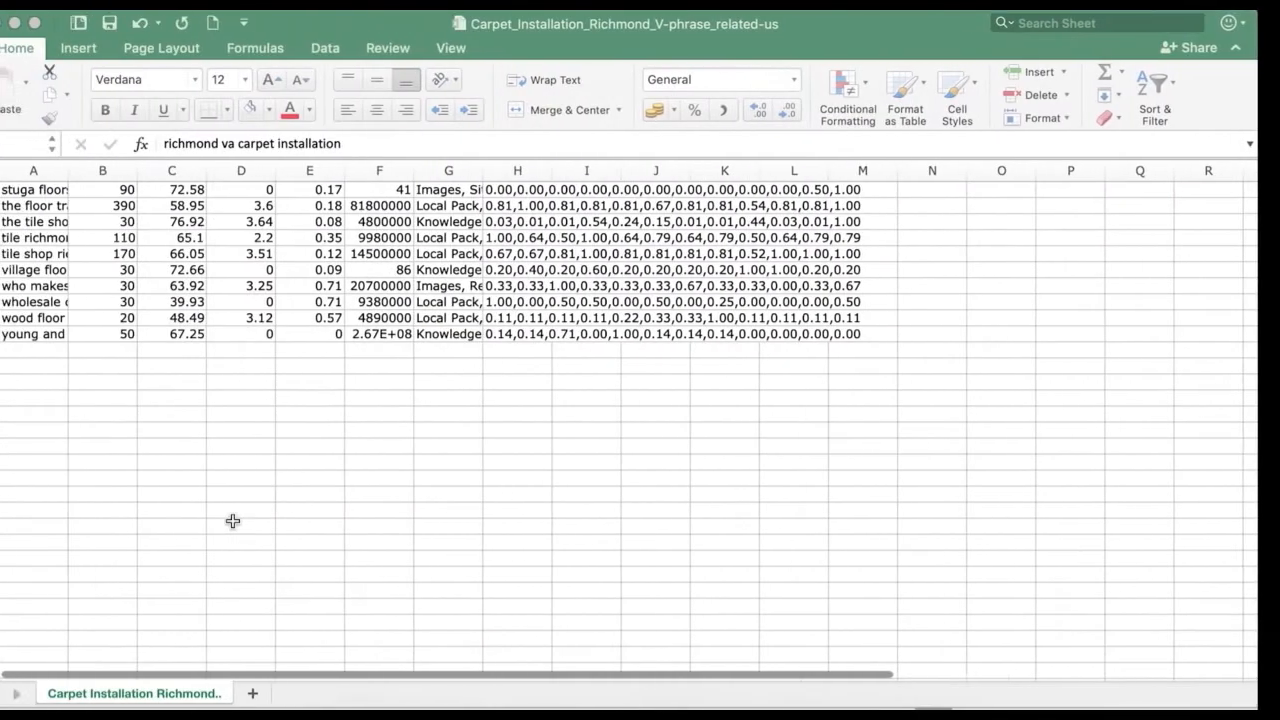
Step: Close the Carpet_Installation_Richmond_V-phrase_related-us workbook without saving its changes
left_click(16, 25)
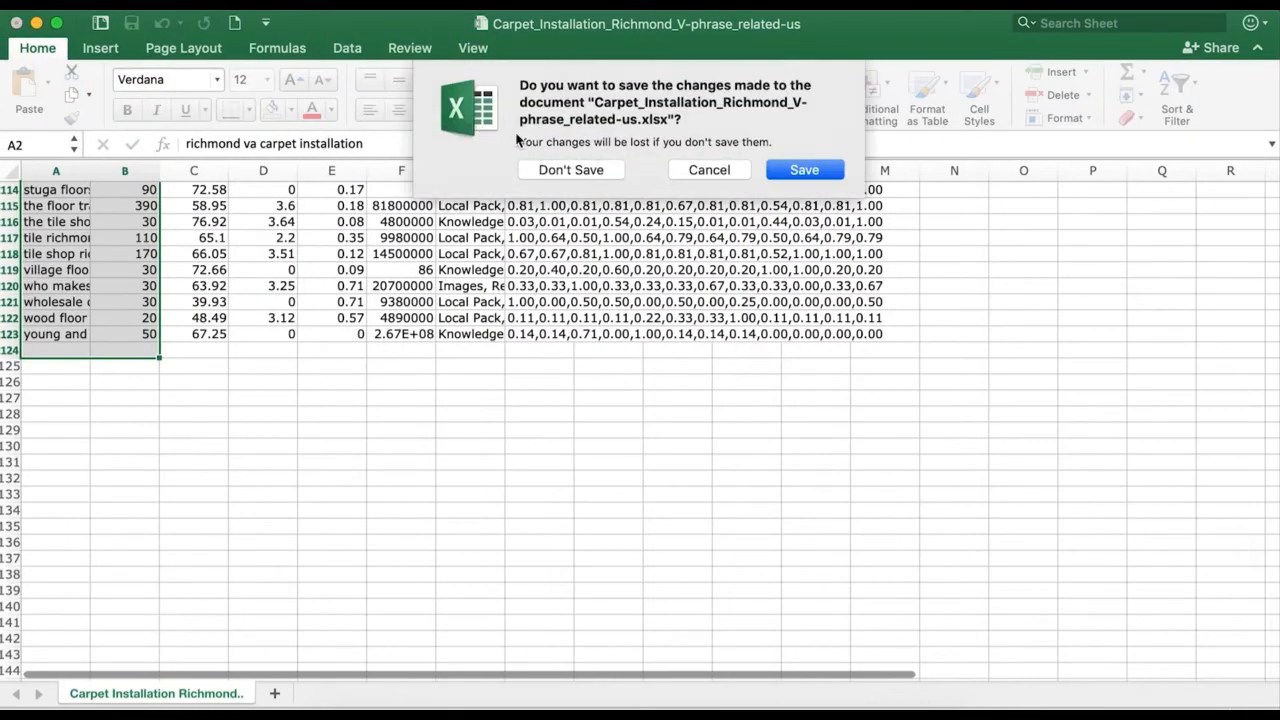
left_click(565, 163)
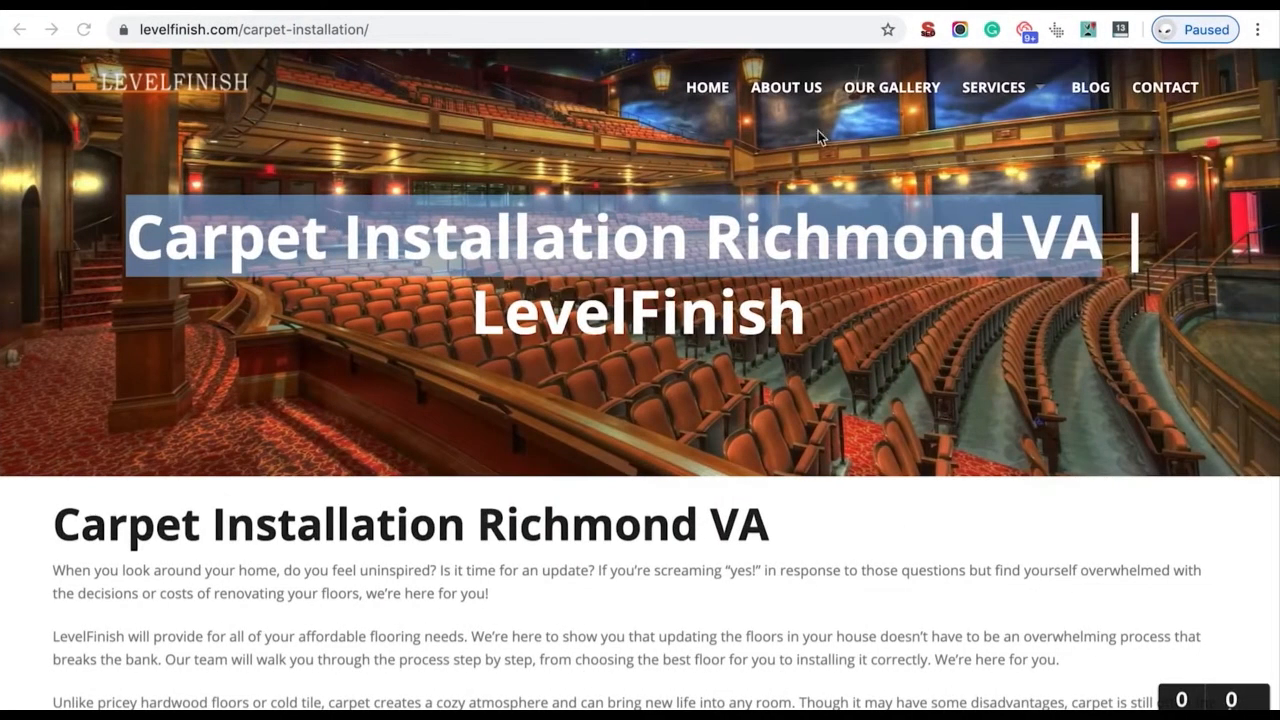
Step: Check the services offered on levelfinish.com, and change the Master sheet's Keyword filter to show only keywords containing "tile"
mouse_move(1044, 87)
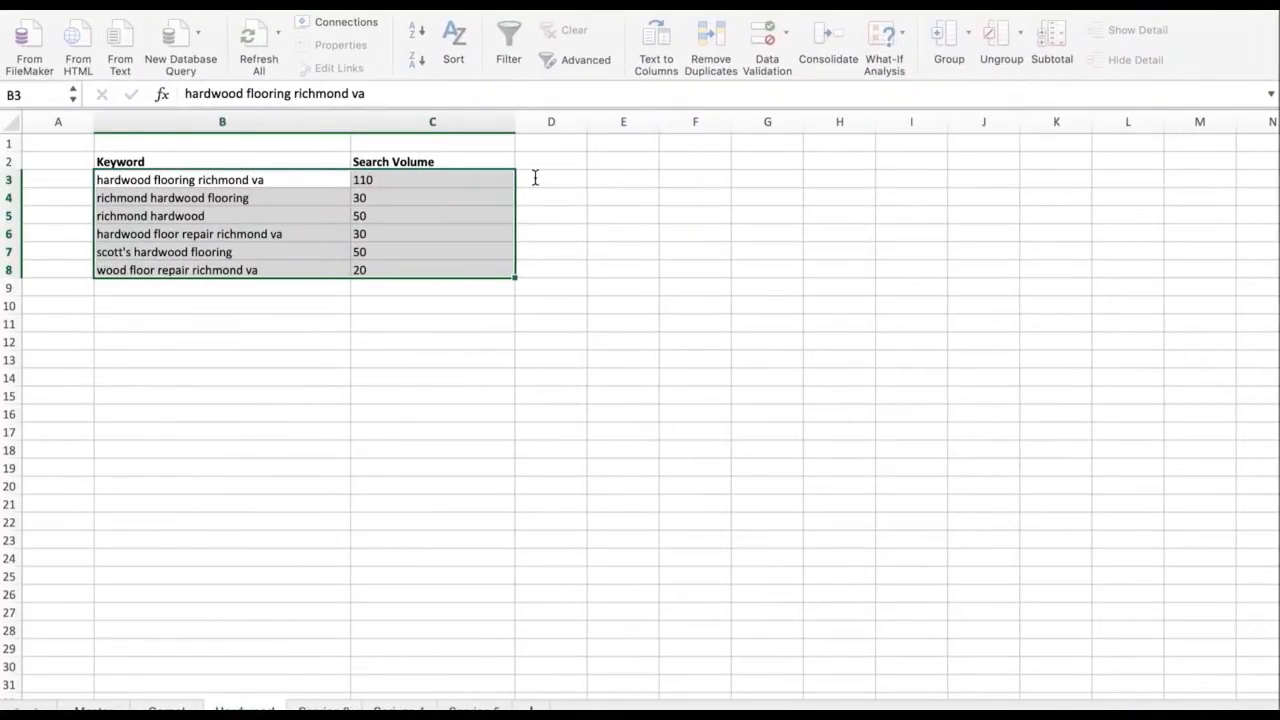
left_click(88, 706)
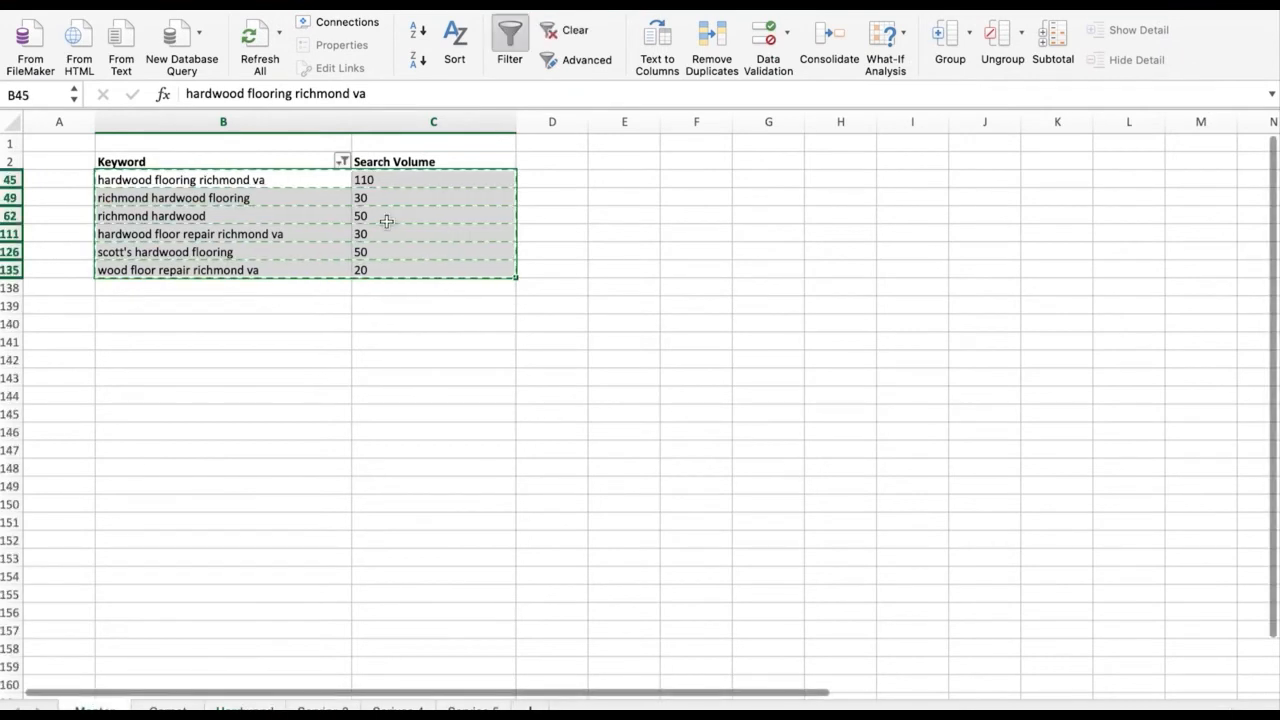
left_click(370, 323)
left_click(342, 161)
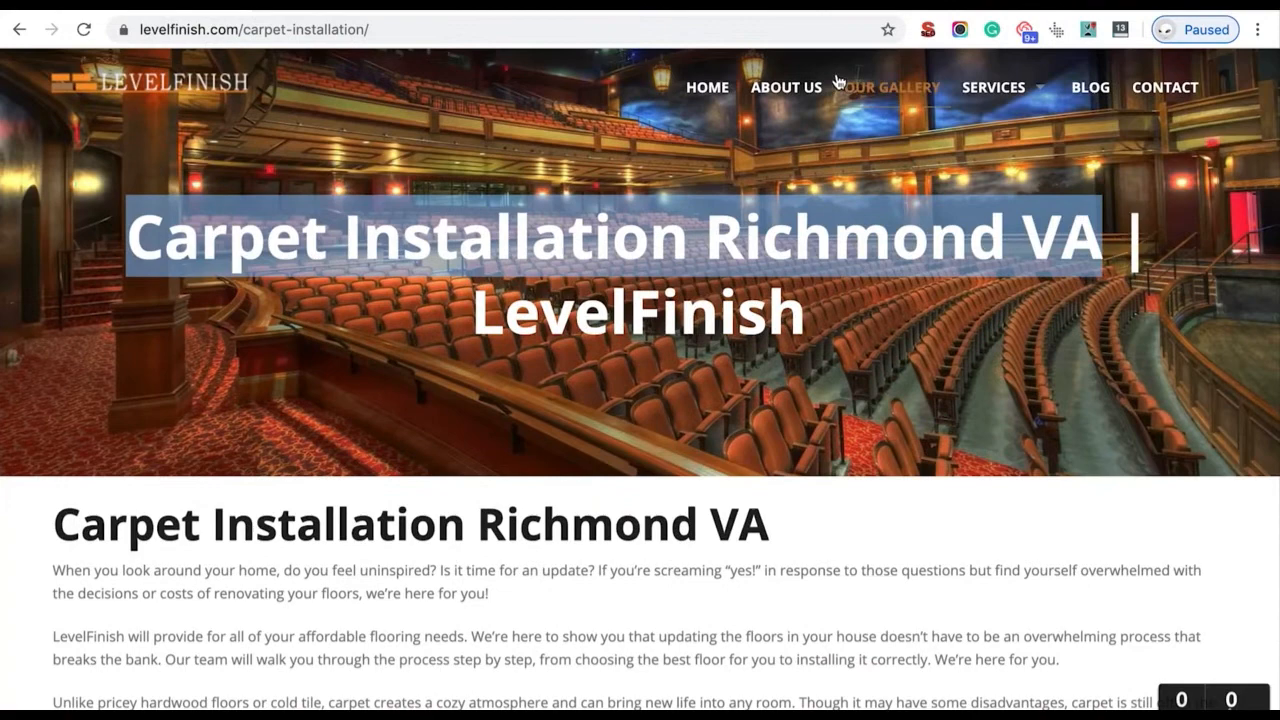
mouse_move(990, 88)
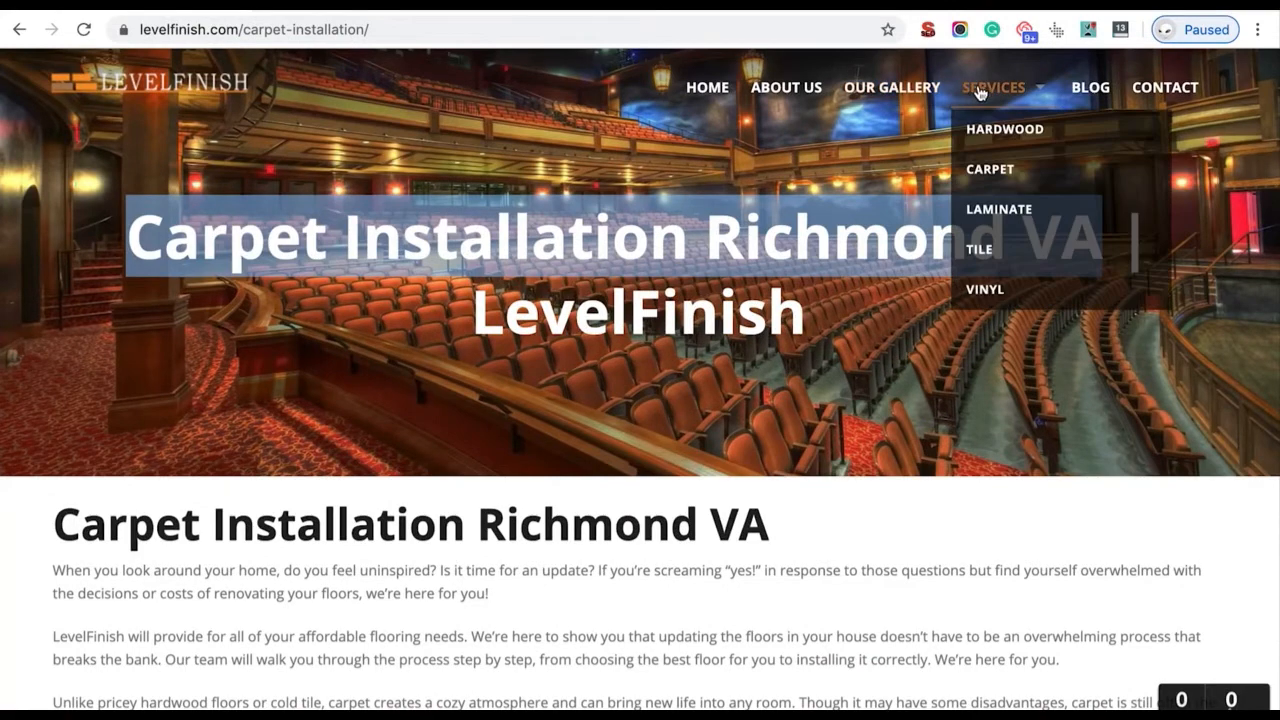
key("ctrl+Left")
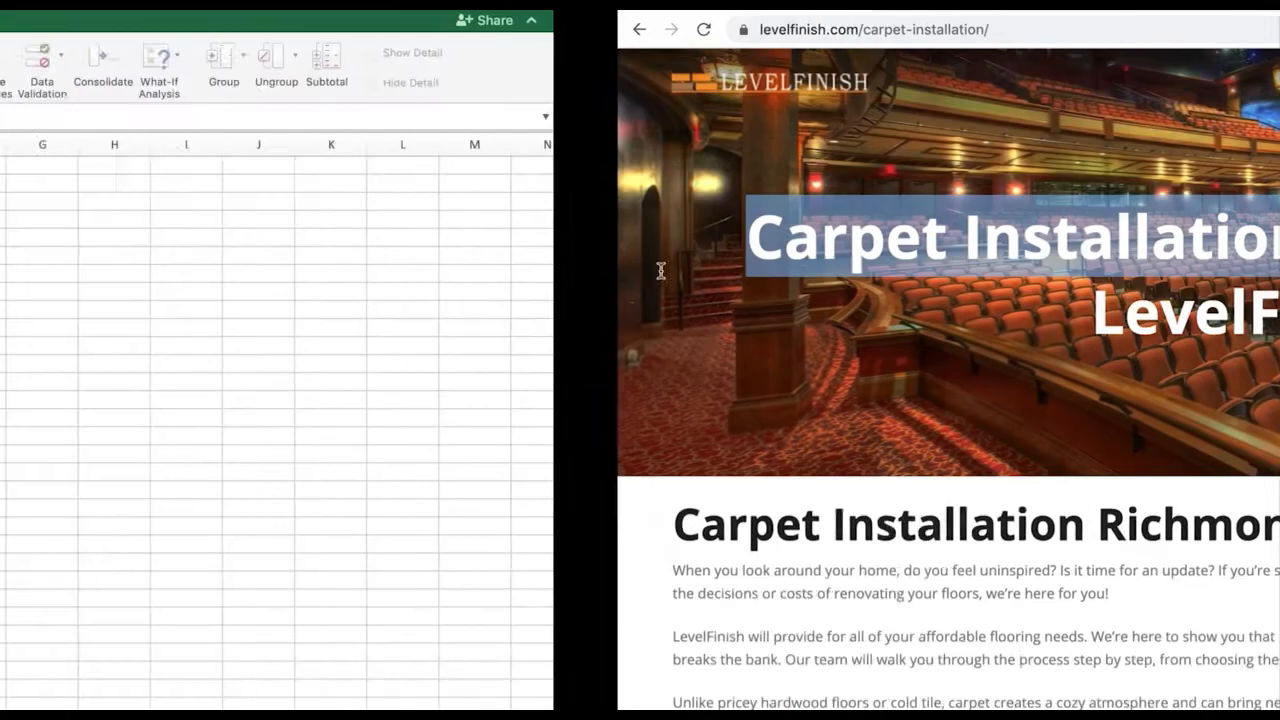
left_click(342, 161)
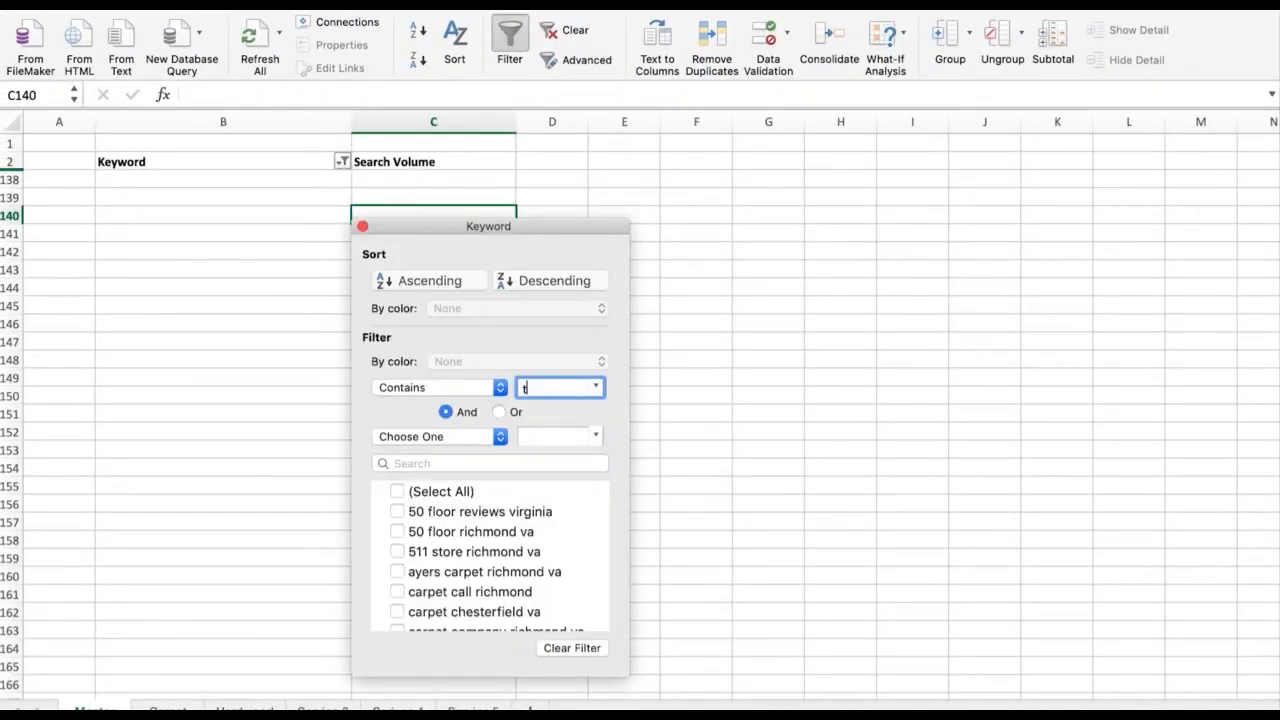
left_click(305, 457)
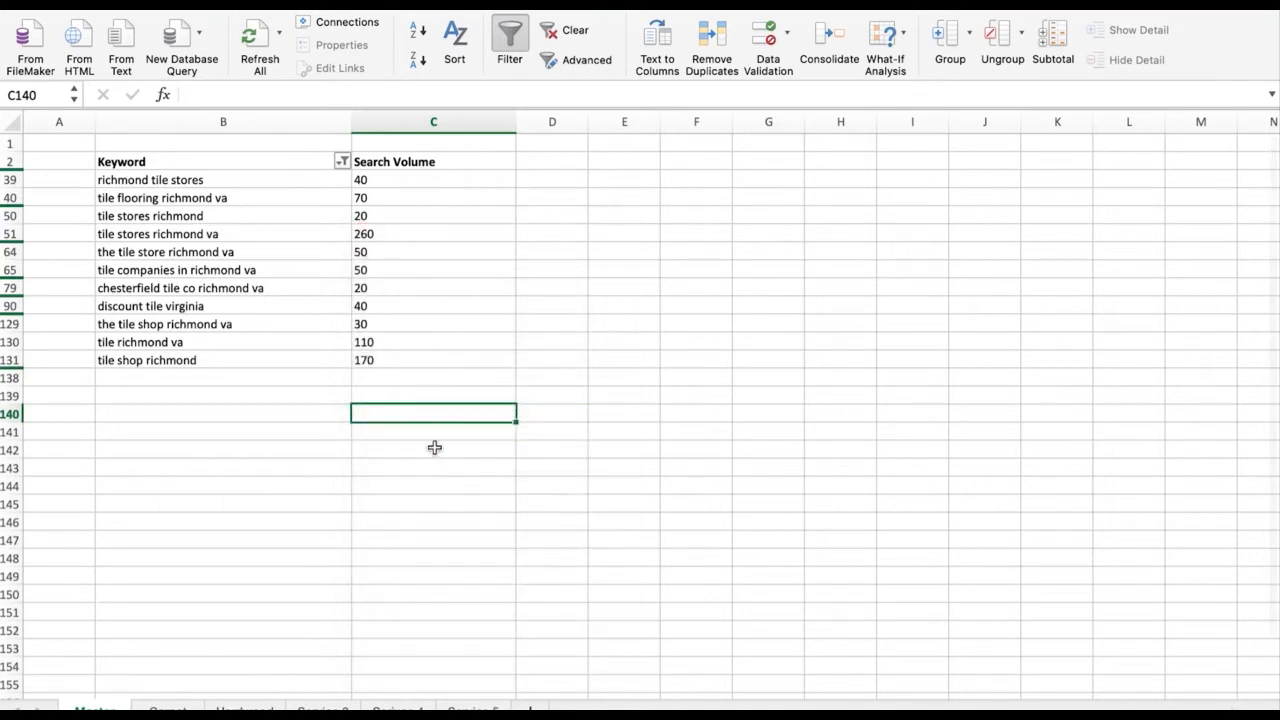
Step: Select the filtered tile keywords with their search volumes for copying, and rename the empty sheet following Hardwood as Tile
left_click_drag(156, 178, 366, 357)
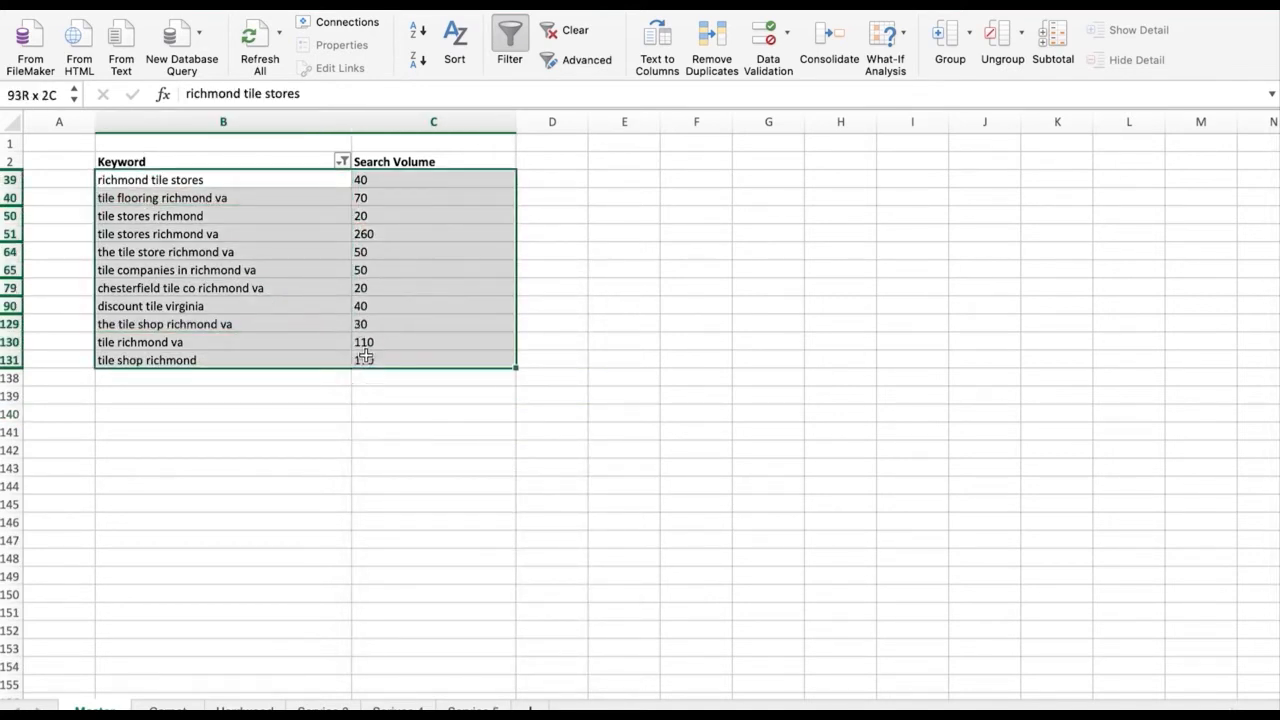
key("ctrl+c")
left_click(320, 710)
right_click(320, 710)
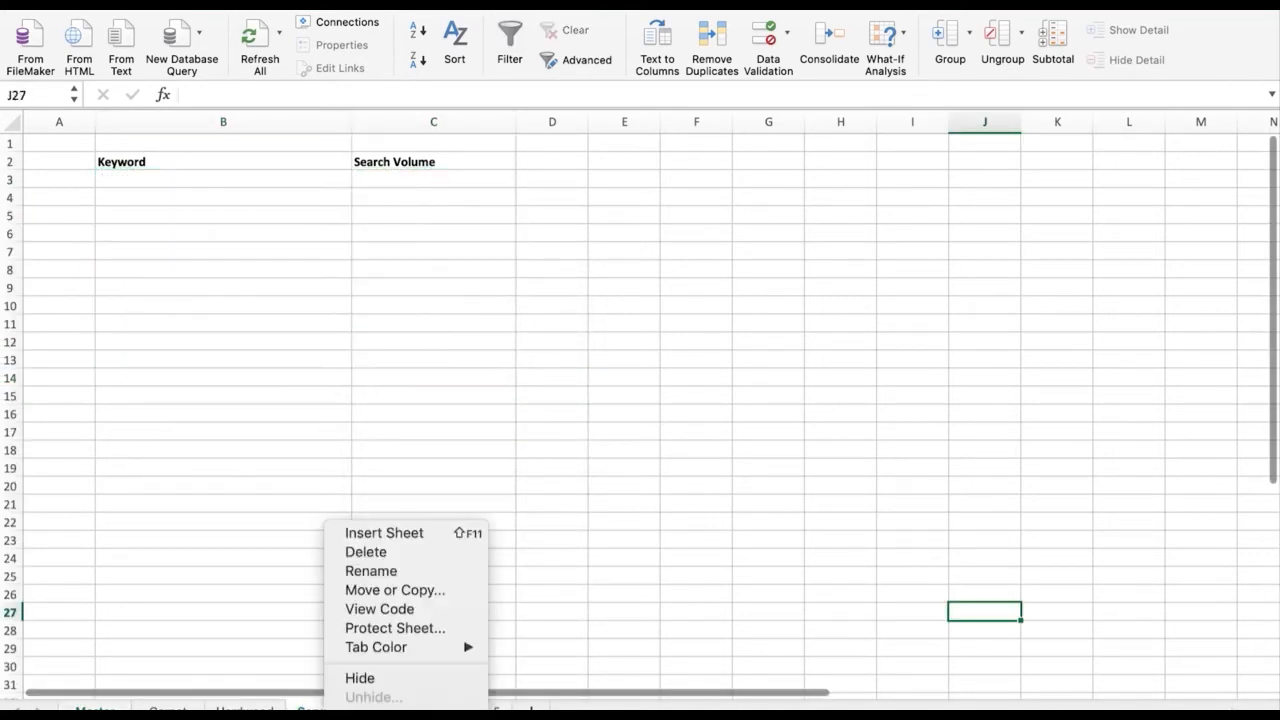
left_click(367, 575)
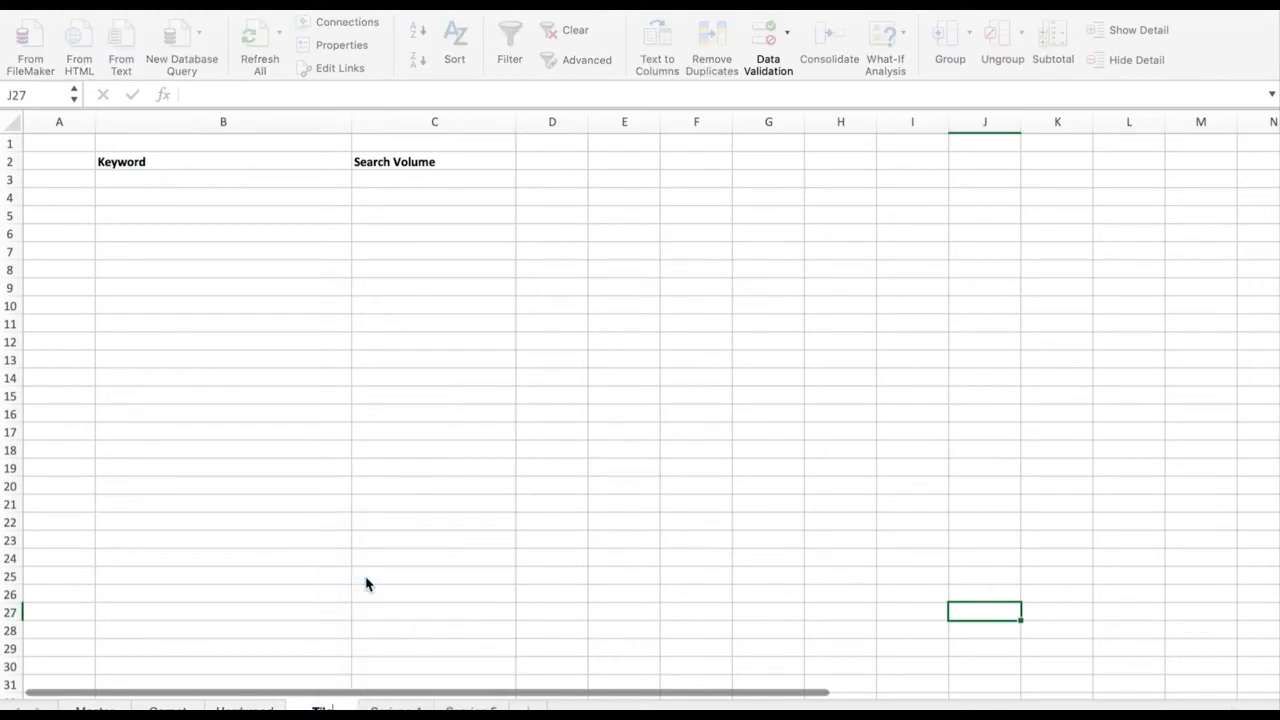
left_click(366, 580)
Step: Copy the filtered tile keywords and search volumes from the Master sheet into the Tile sheet, starting at cell B3
left_click(251, 176)
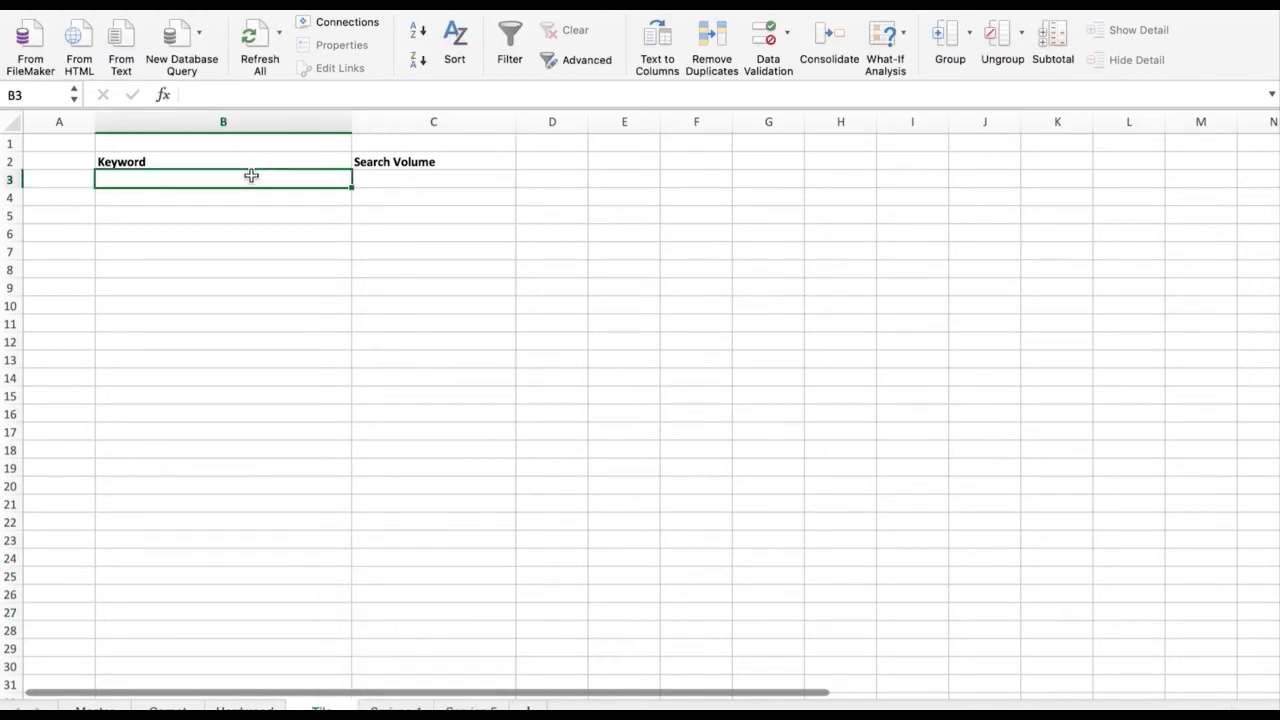
left_click(95, 710)
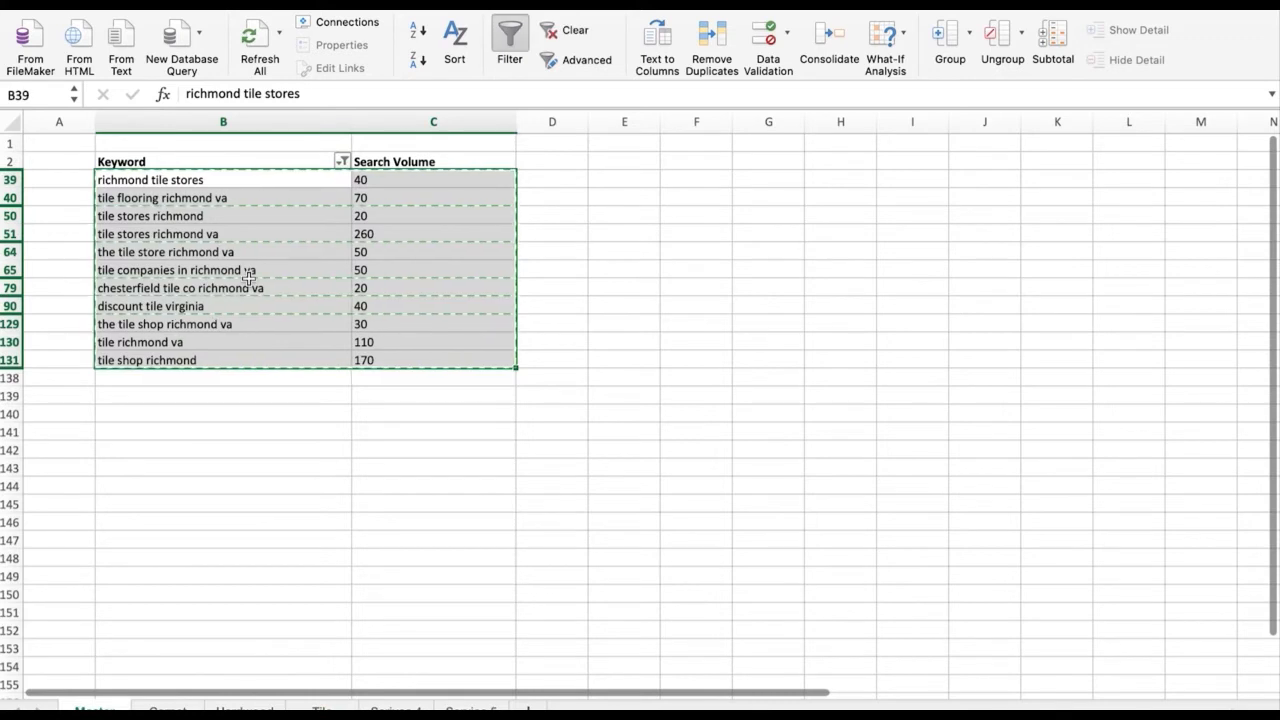
left_click(320, 710)
key("super+v")
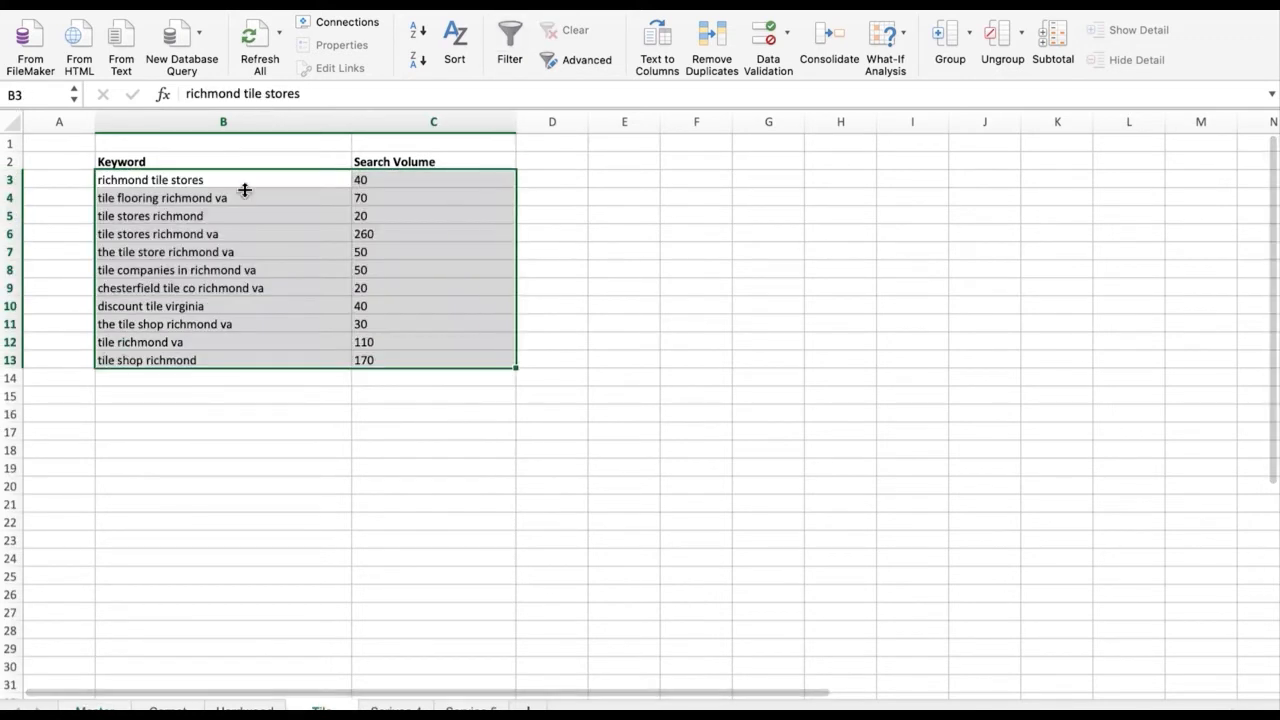
Step: Change the Master sheet's Keyword filter to show only keywords that contain "vinyl"
left_click(100, 708)
left_click(343, 161)
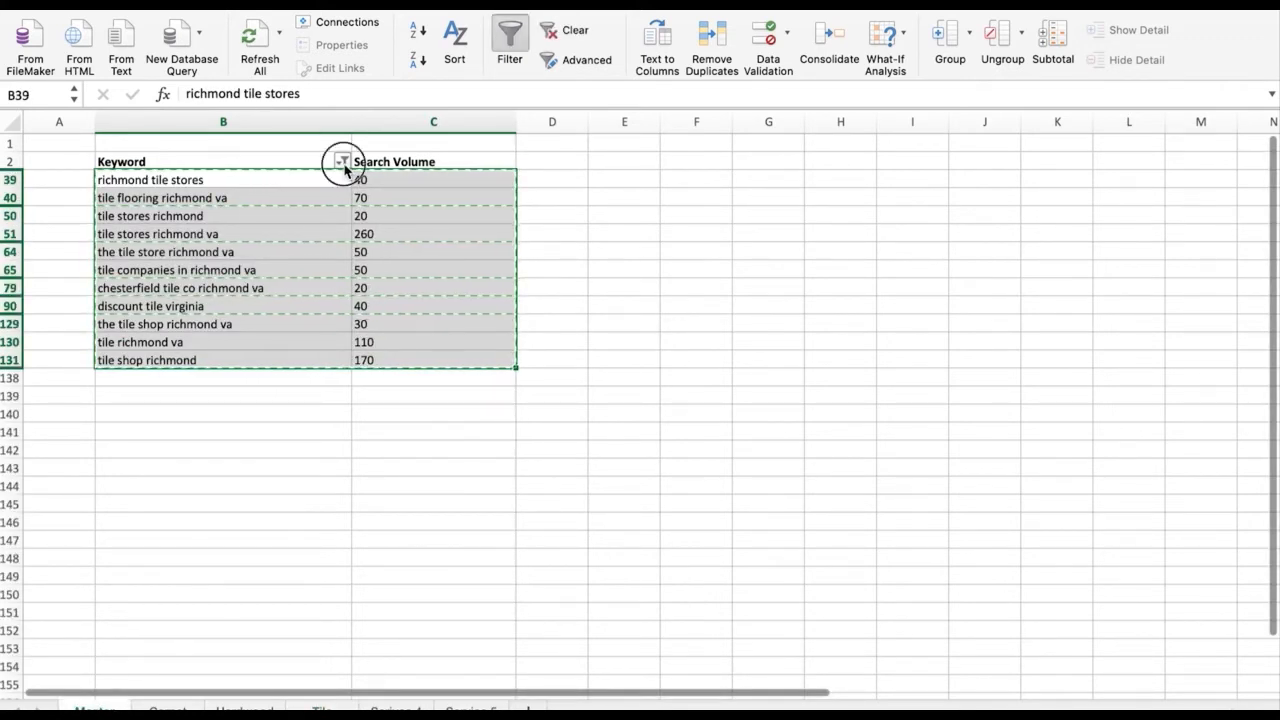
type("vinyl")
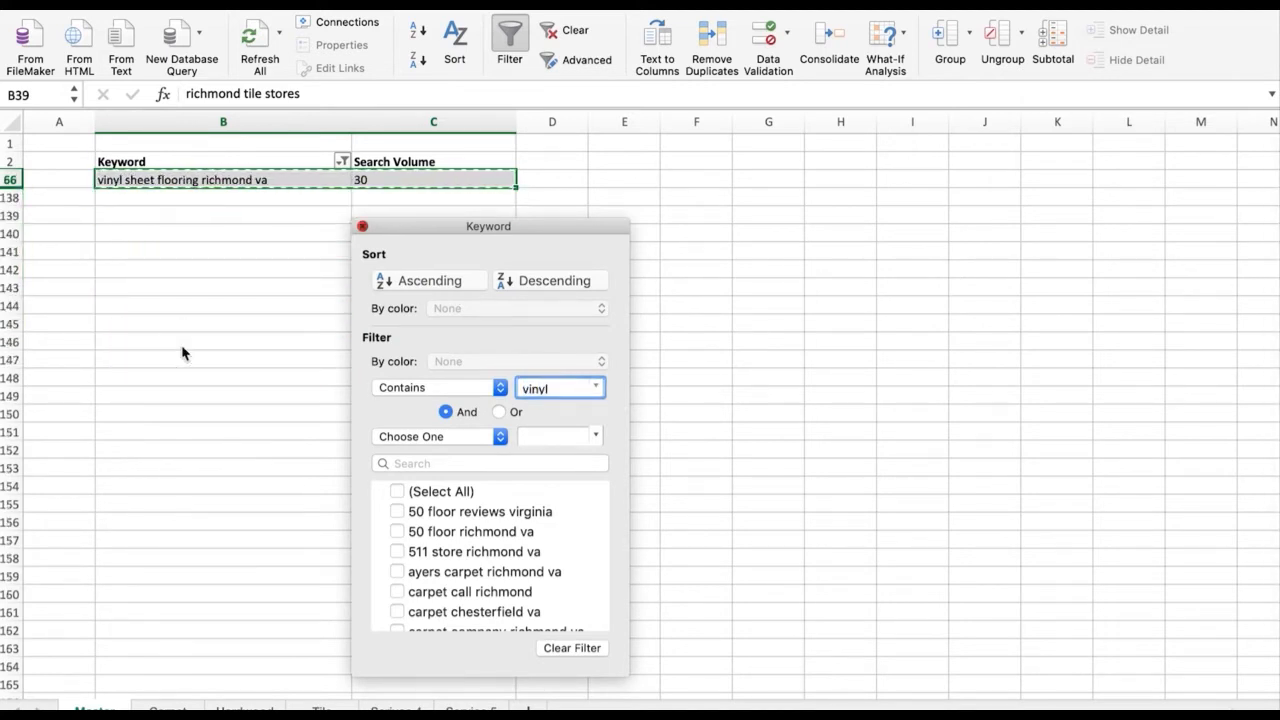
left_click(226, 260)
Step: Copy the filtered vinyl keyword with its search volume, and rename the empty sheet following Tile as Vinyl
left_click_drag(240, 180, 423, 188)
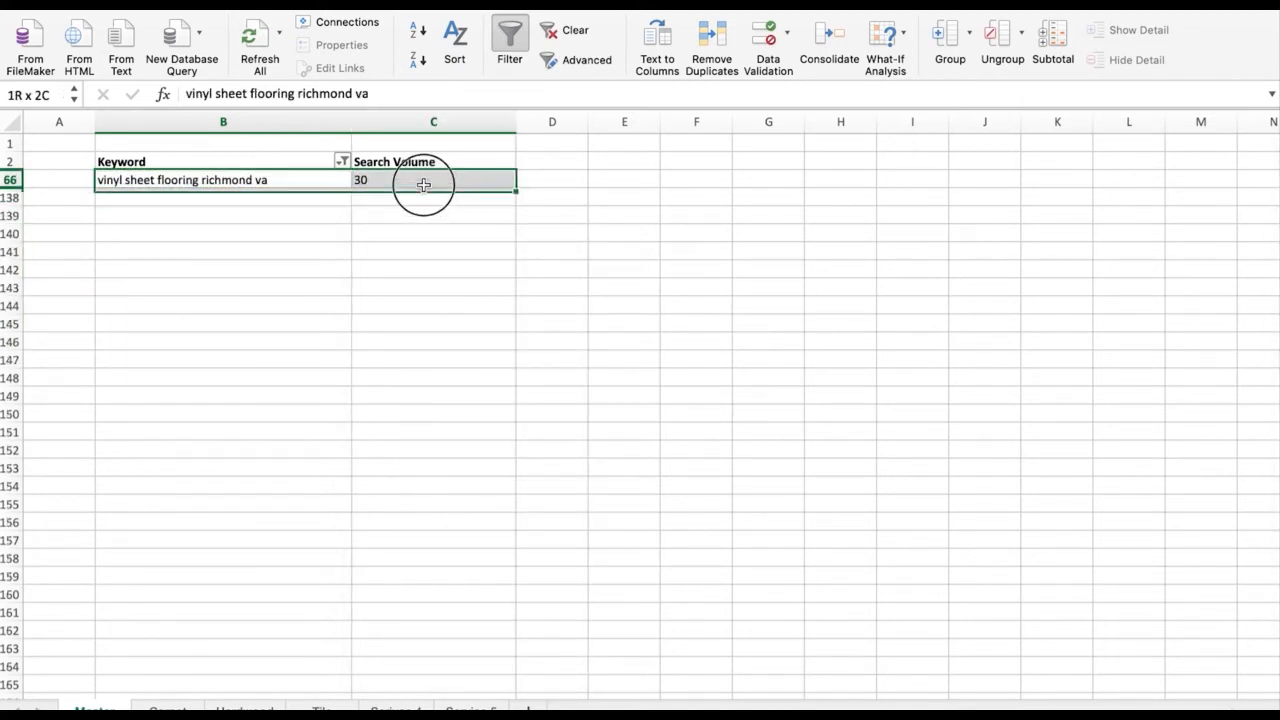
key("super+c")
left_click(390, 704)
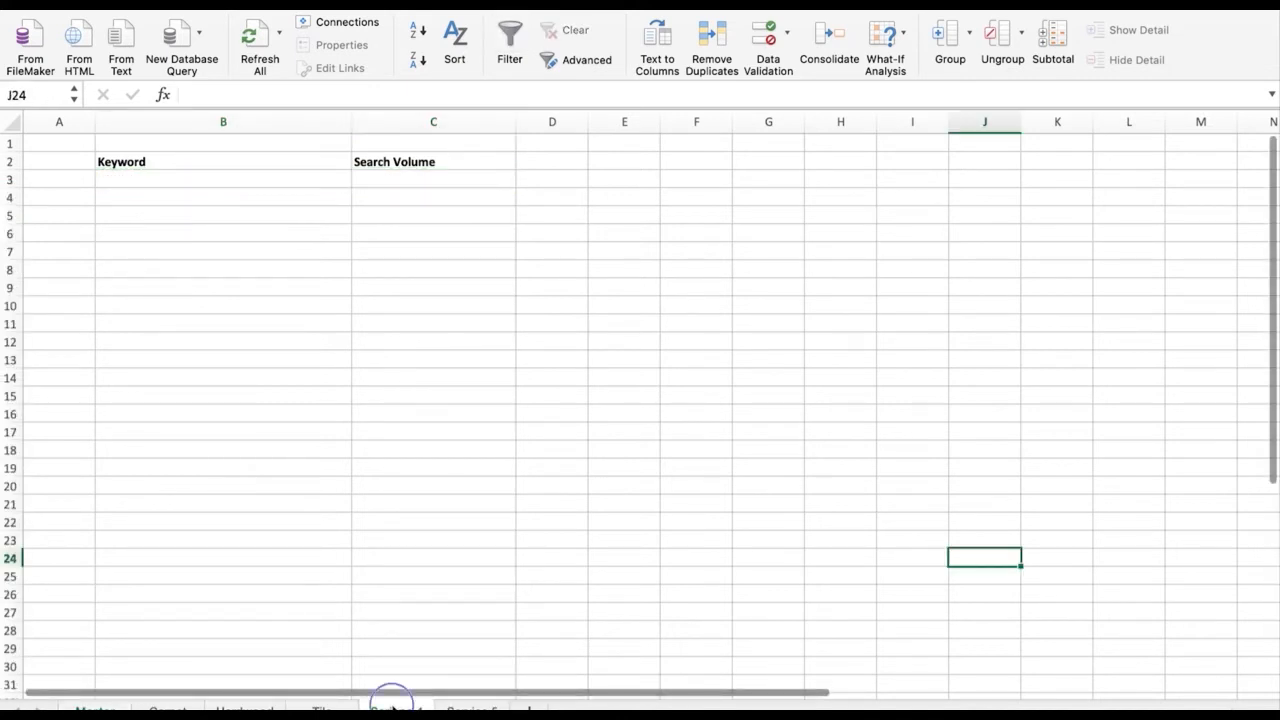
right_click(390, 704)
left_click(437, 572)
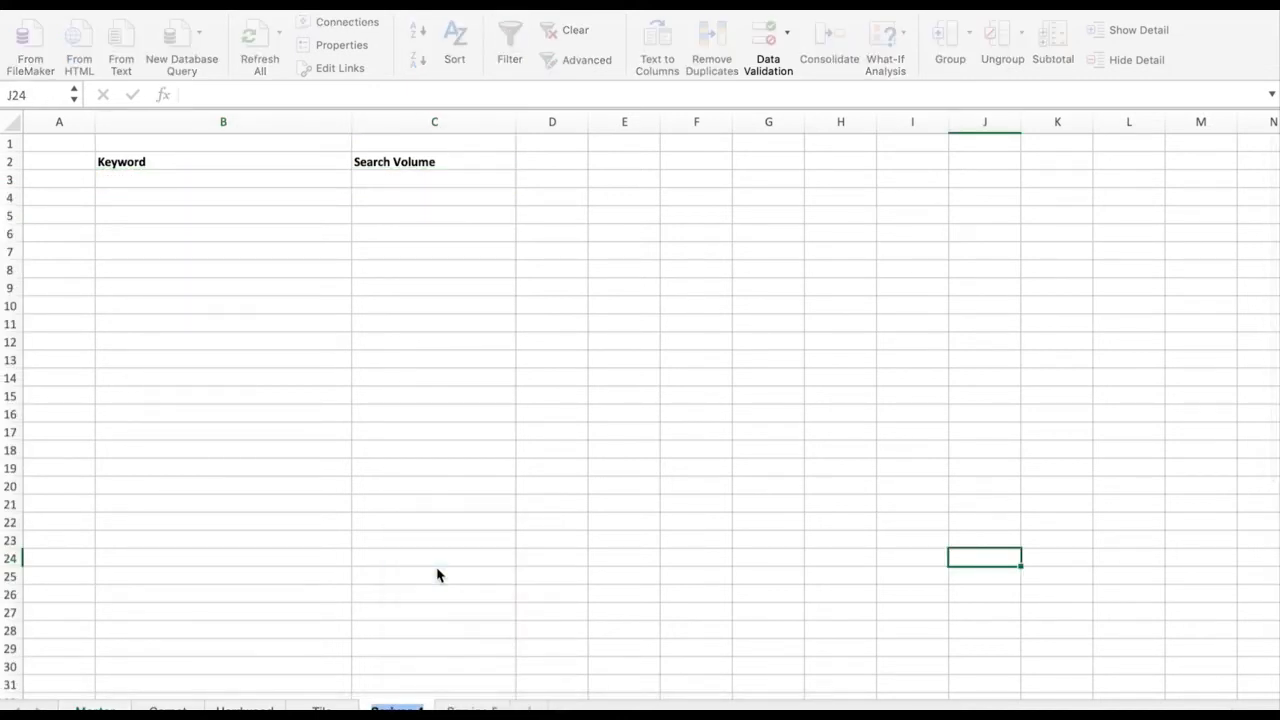
left_click(437, 574)
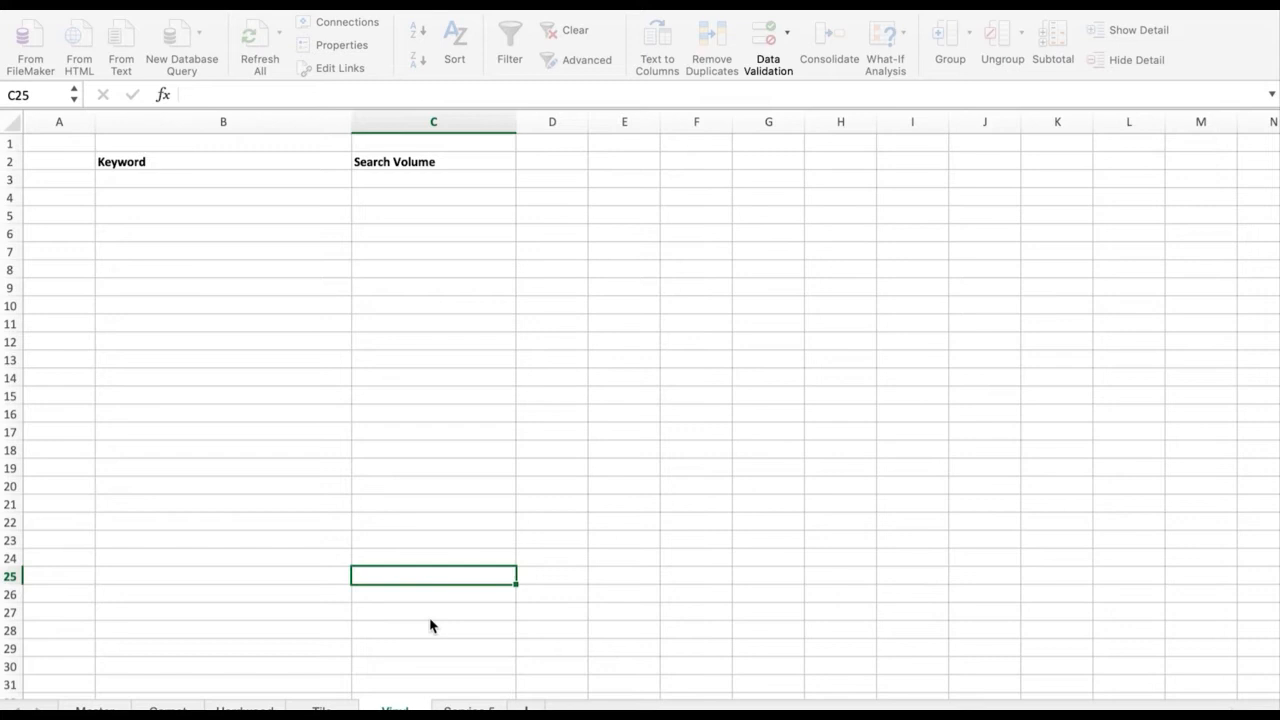
Step: Paste the vinyl keyword and its search volume into the Vinyl sheet at cell B3, and return to the Master sheet
left_click(200, 181)
key("super+v")
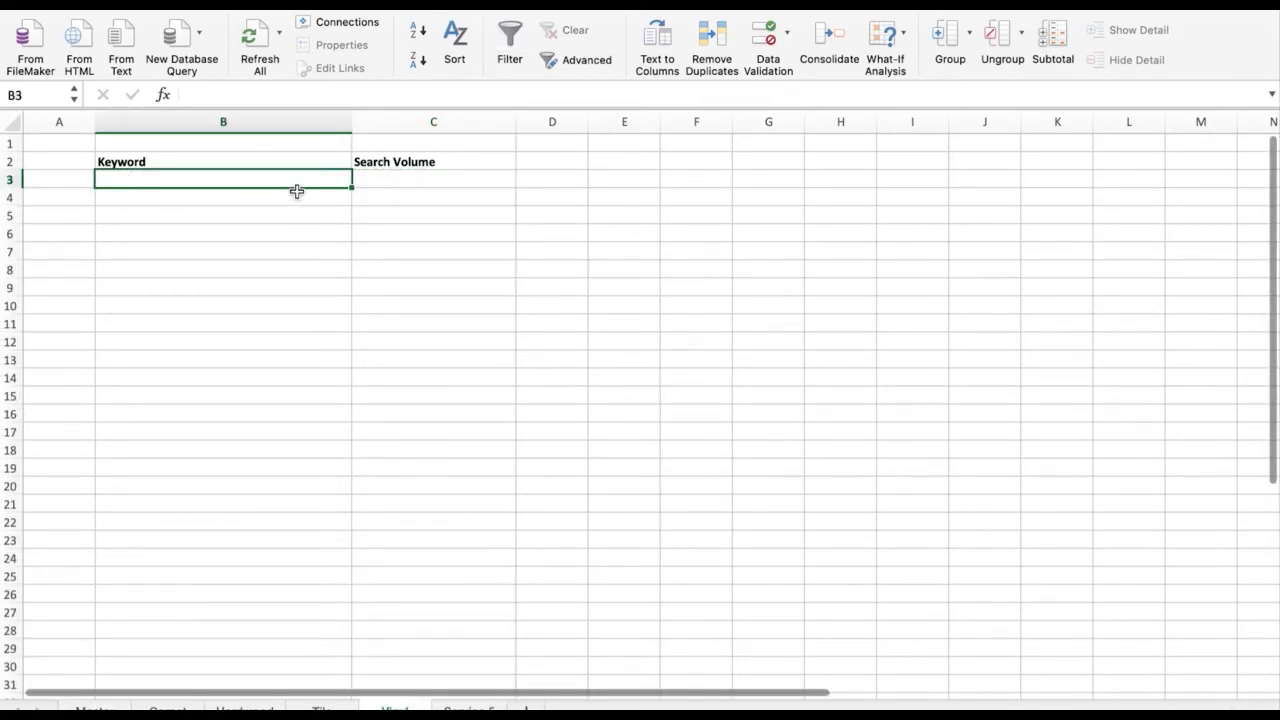
key("super+v")
left_click(95, 709)
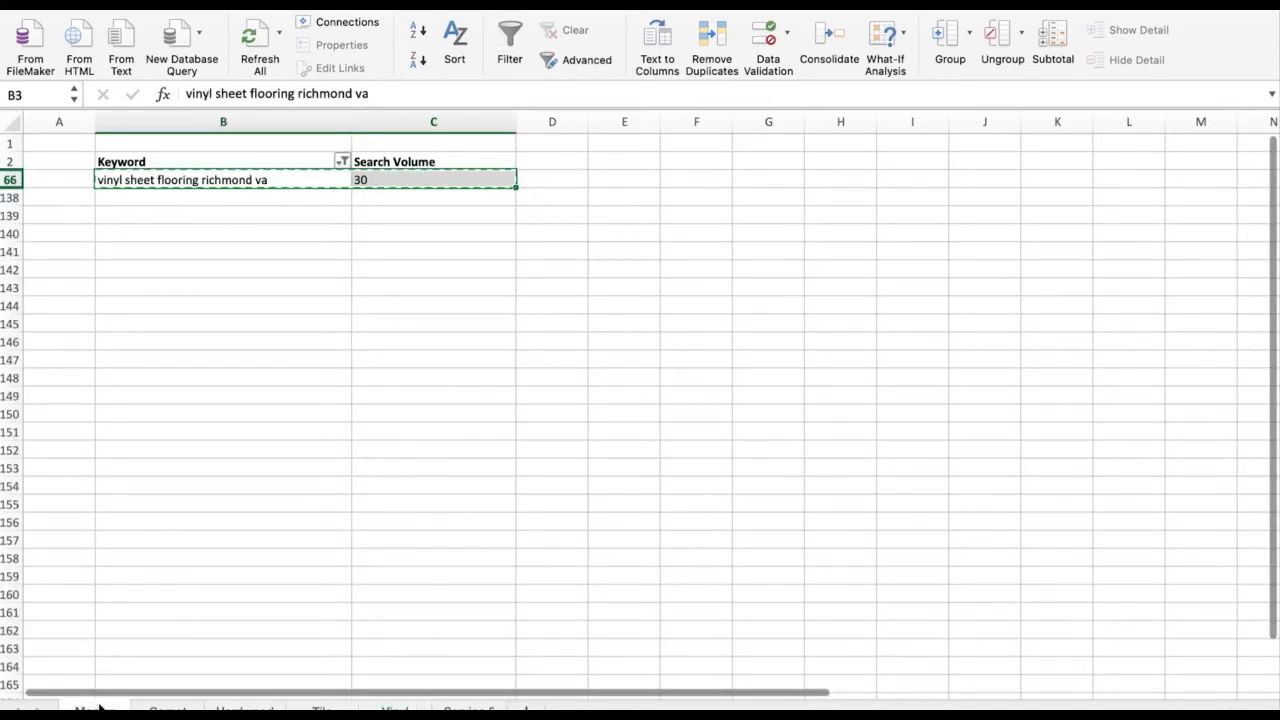
key("Escape")
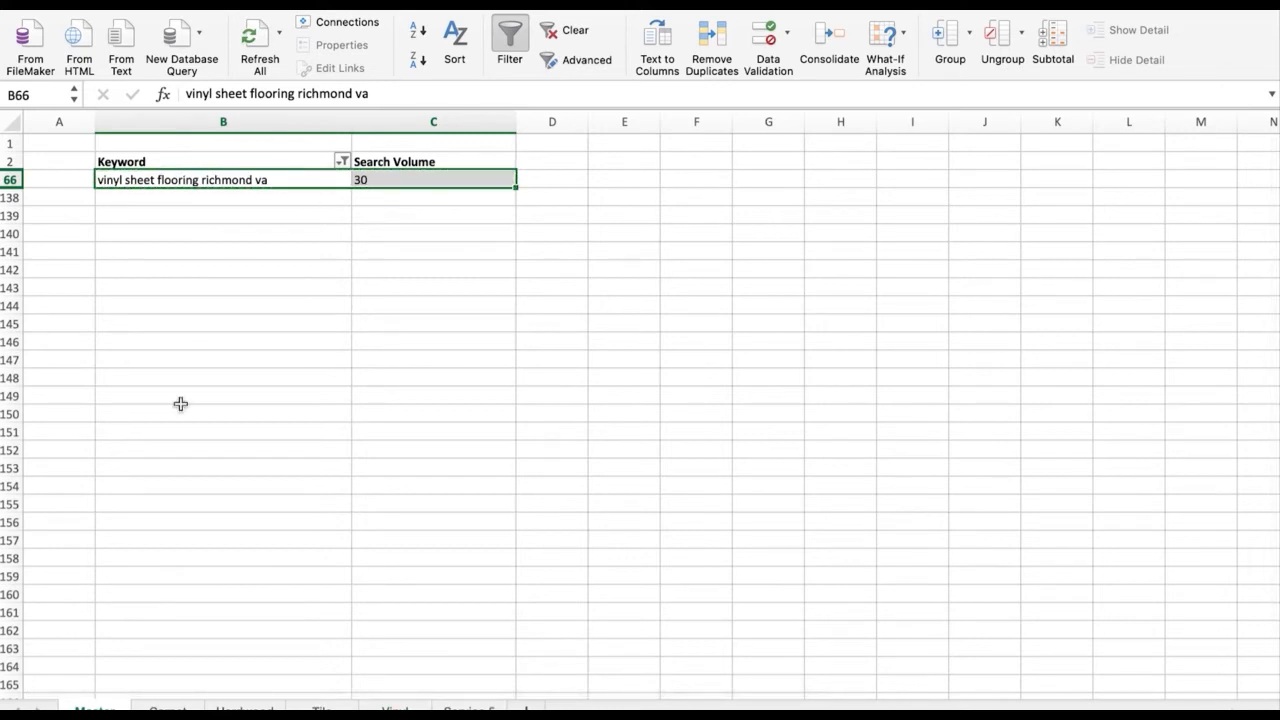
Step: Clear the Master sheet's Keyword filter so that all compiled keywords are shown again
left_click(167, 708)
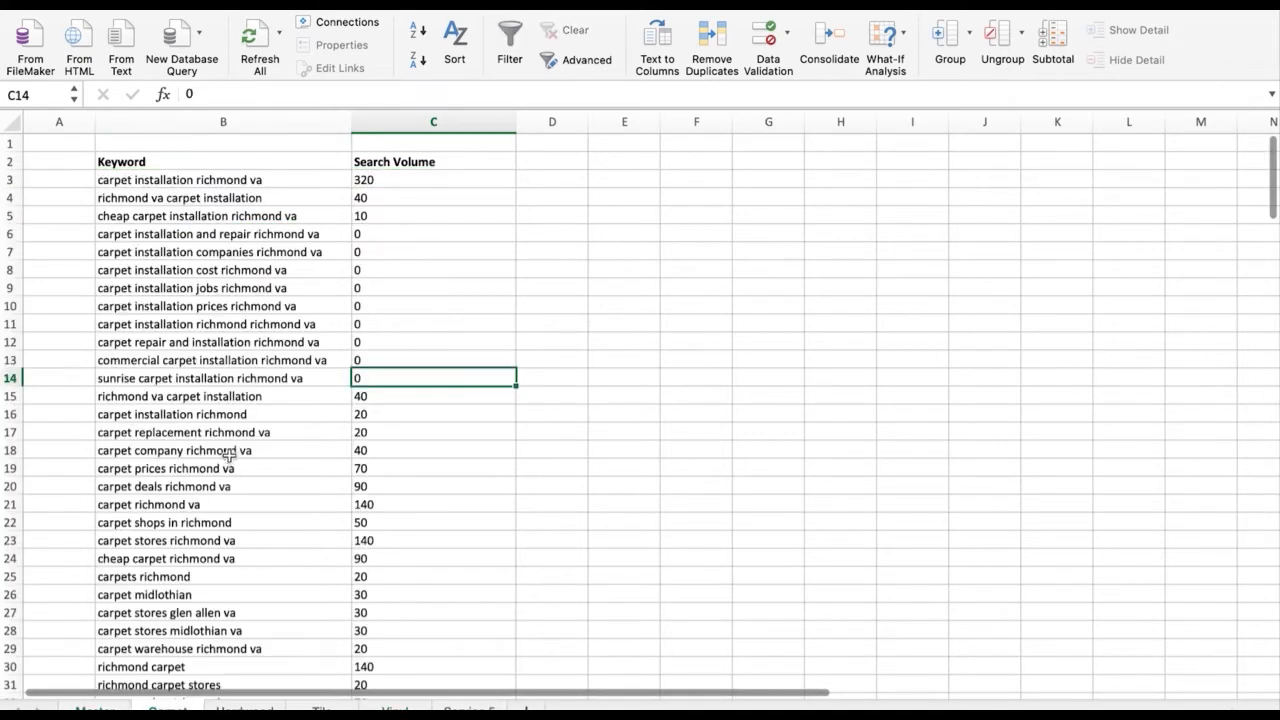
left_click(95, 708)
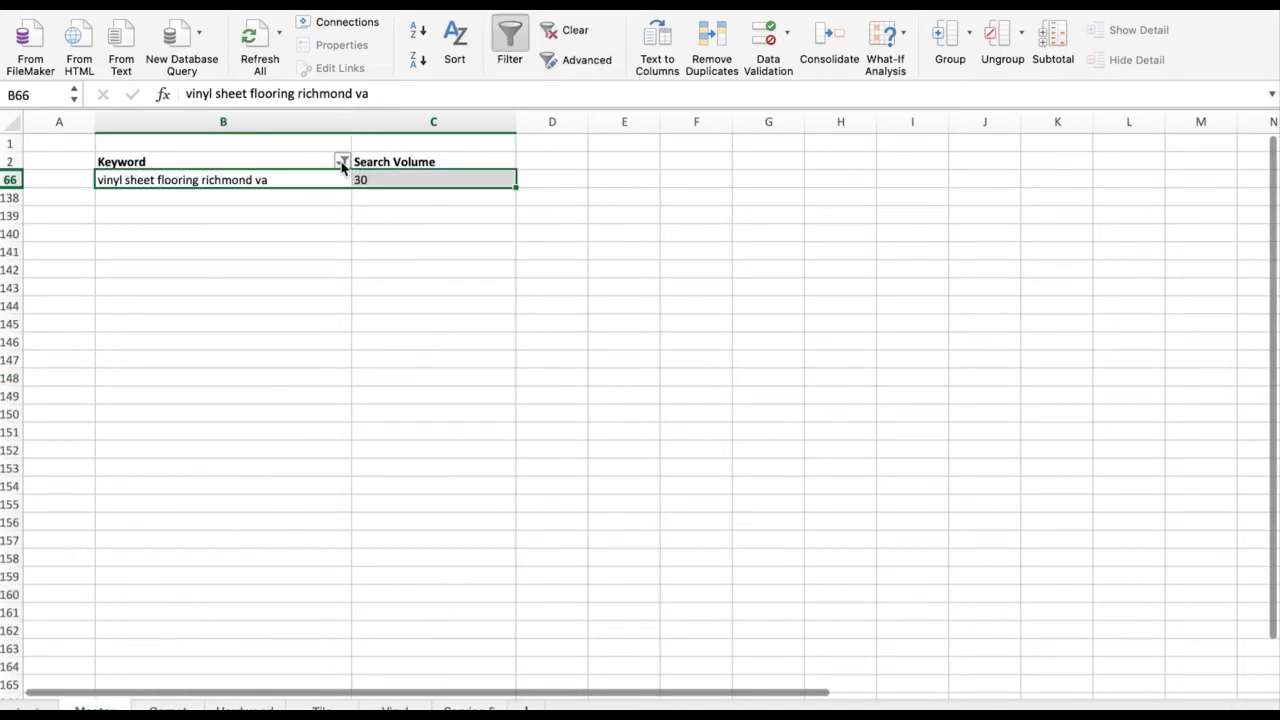
left_click(342, 162)
key("BackSpace")
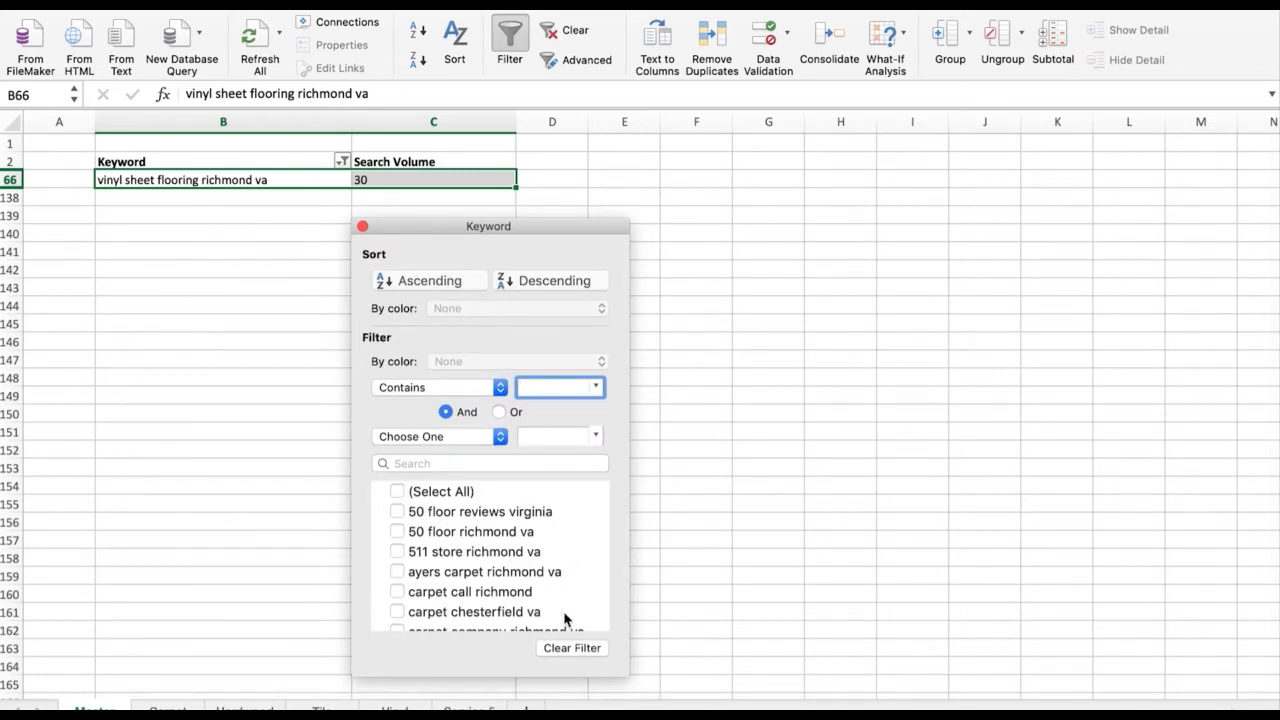
left_click(561, 647)
left_click(741, 362)
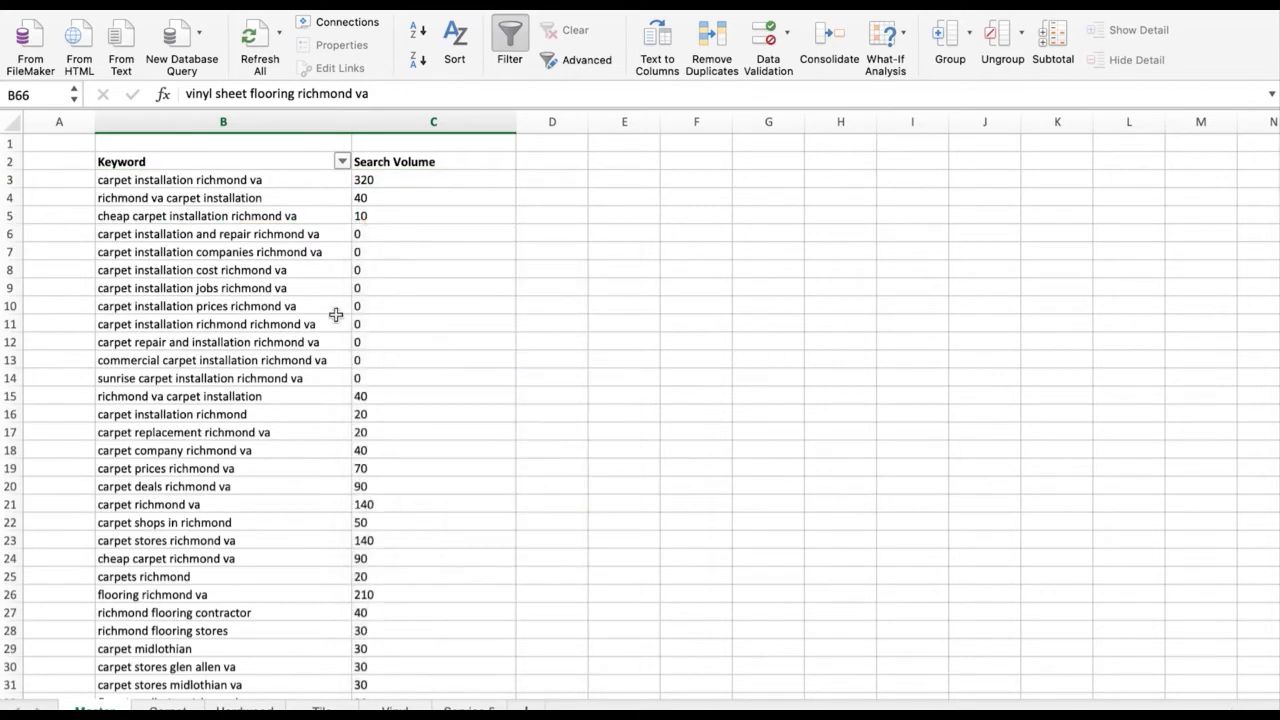
scroll(336, 315, "down", 2)
scroll(336, 315, "up", 2)
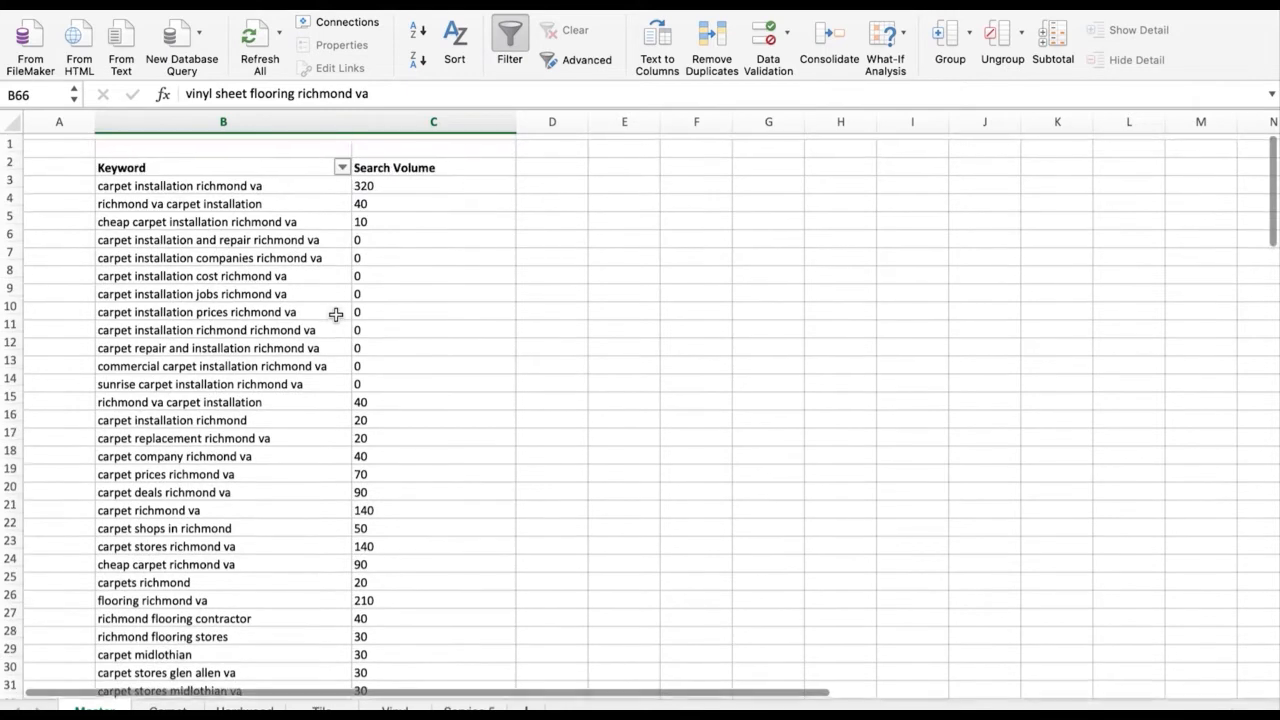
Step: Examine the Carpet sheet's keyword list for entries that do not fit a Richmond carpet installation page
left_click(167, 710)
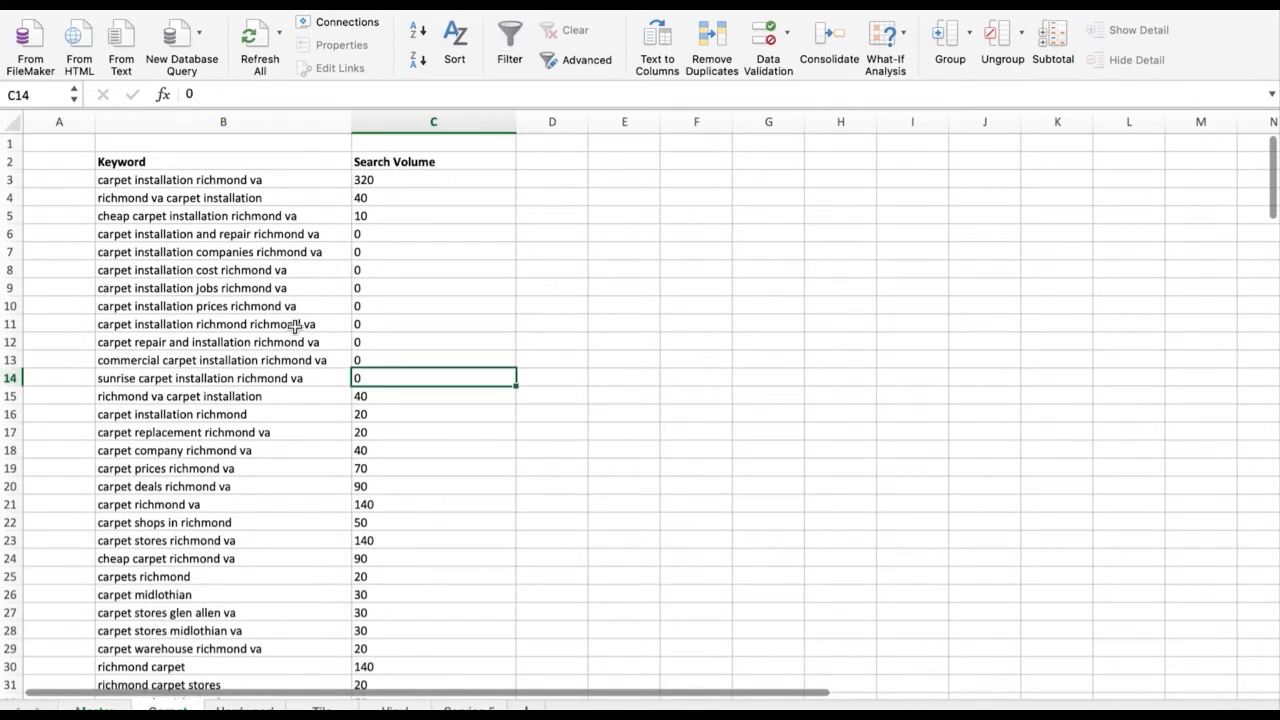
scroll(296, 326, "down", 10)
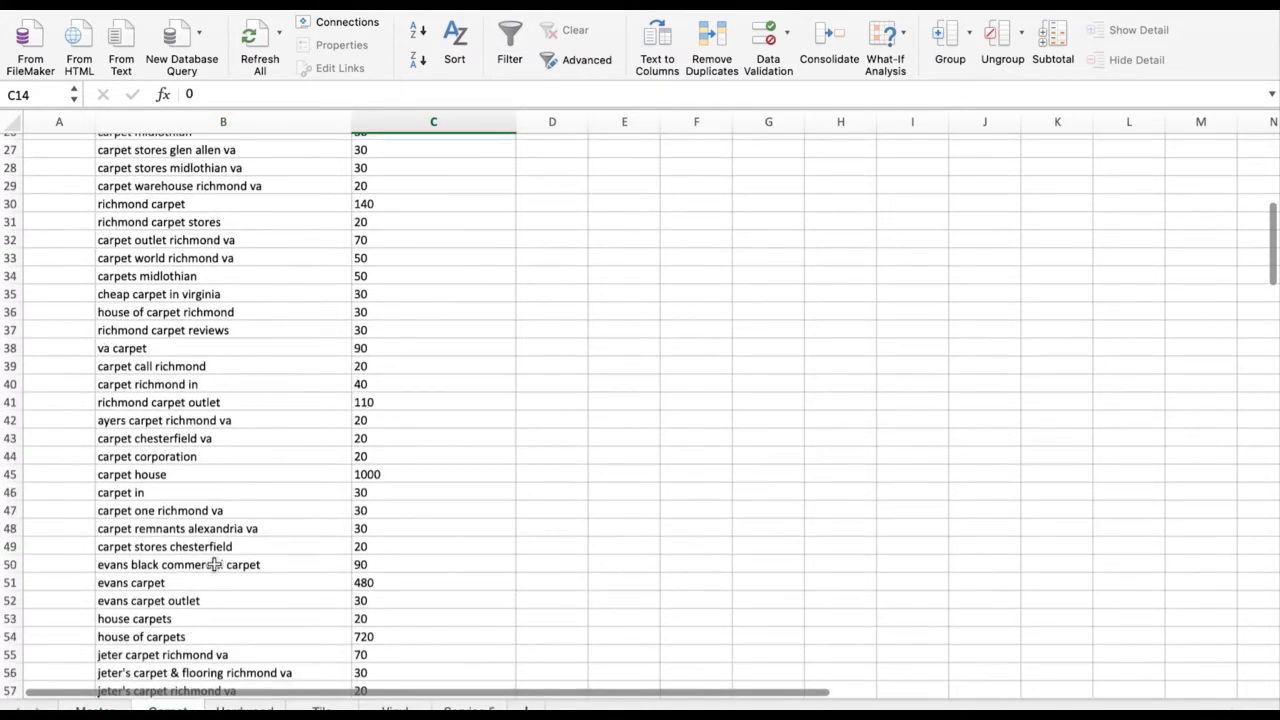
scroll(220, 503, "down", 7)
scroll(222, 503, "up", 14)
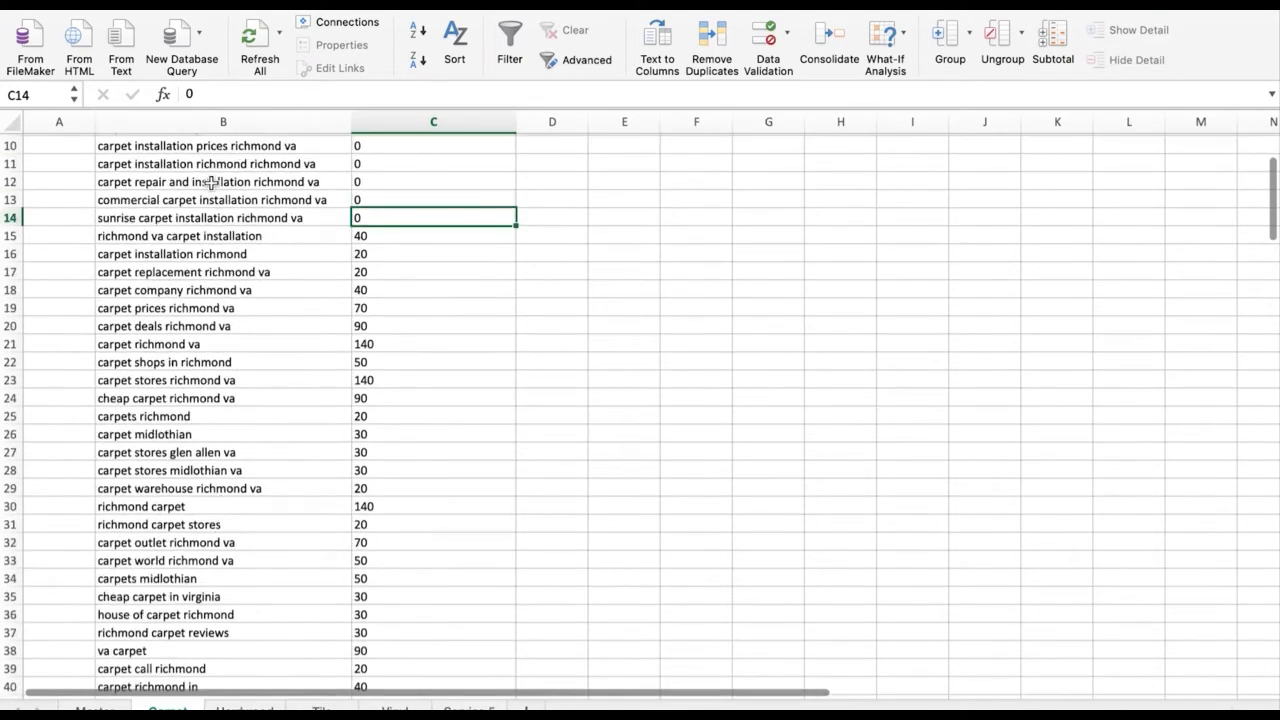
left_click_drag(212, 182, 381, 540)
left_click_drag(380, 541, 380, 541)
scroll(380, 541, "up", 3)
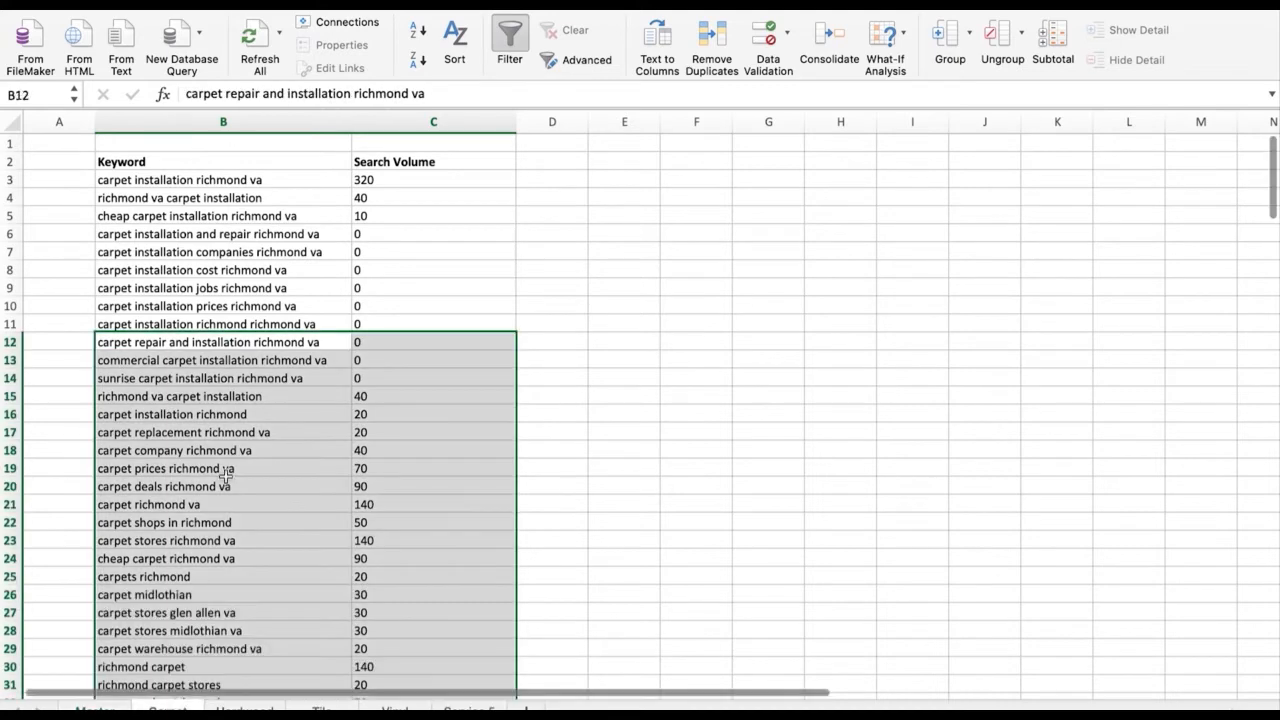
left_click(300, 342)
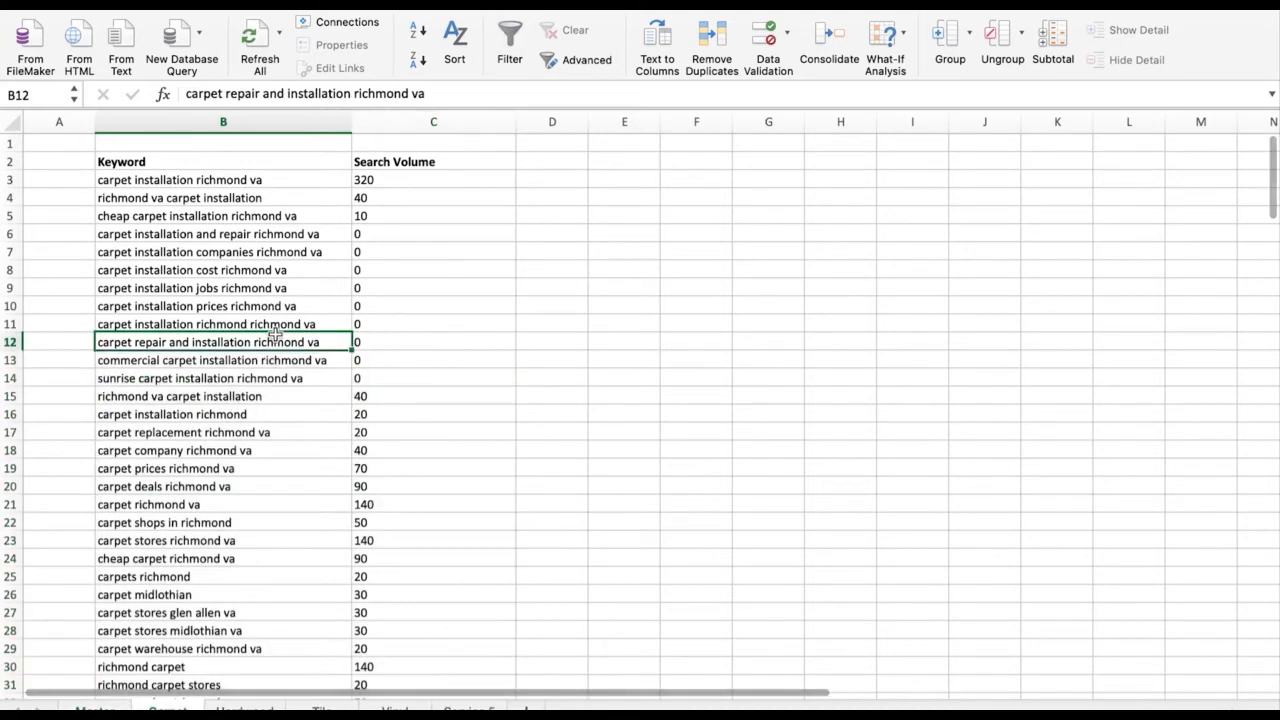
scroll(275, 334, "down", 5)
scroll(275, 334, "up", 5)
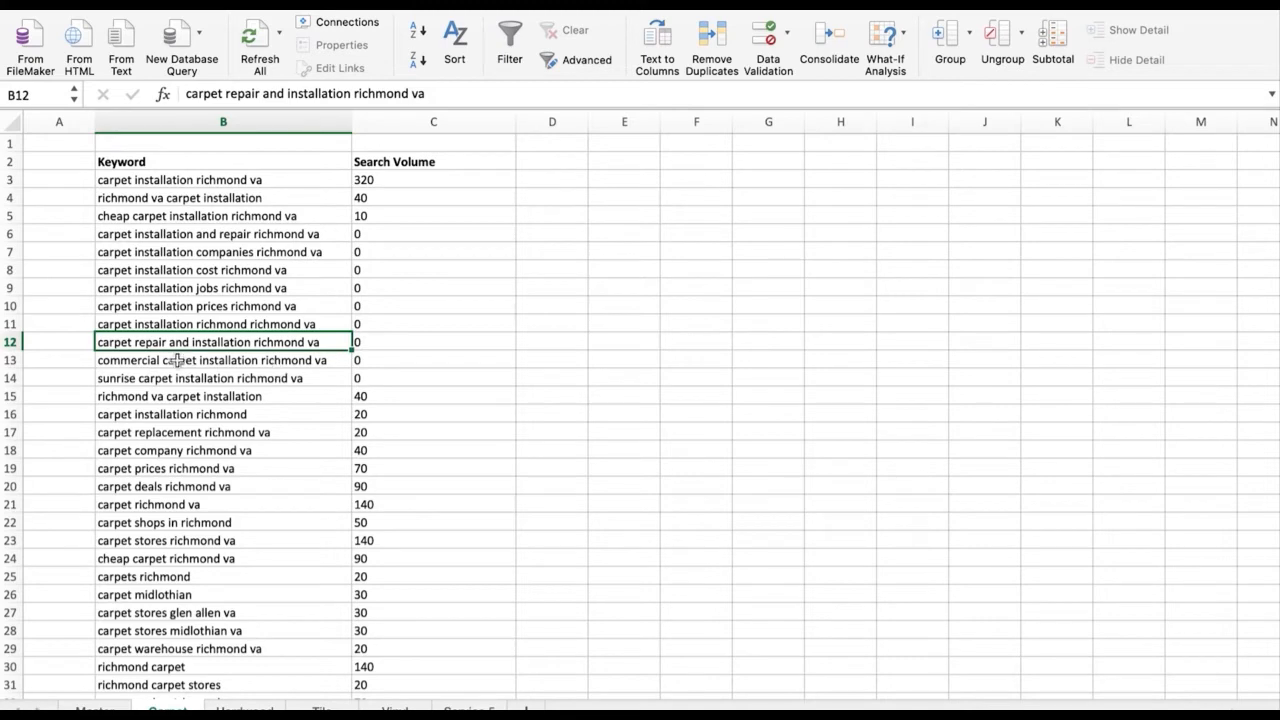
Step: Delete the entire "carpet house" row from the Carpet sheet
scroll(177, 361, "down", 10)
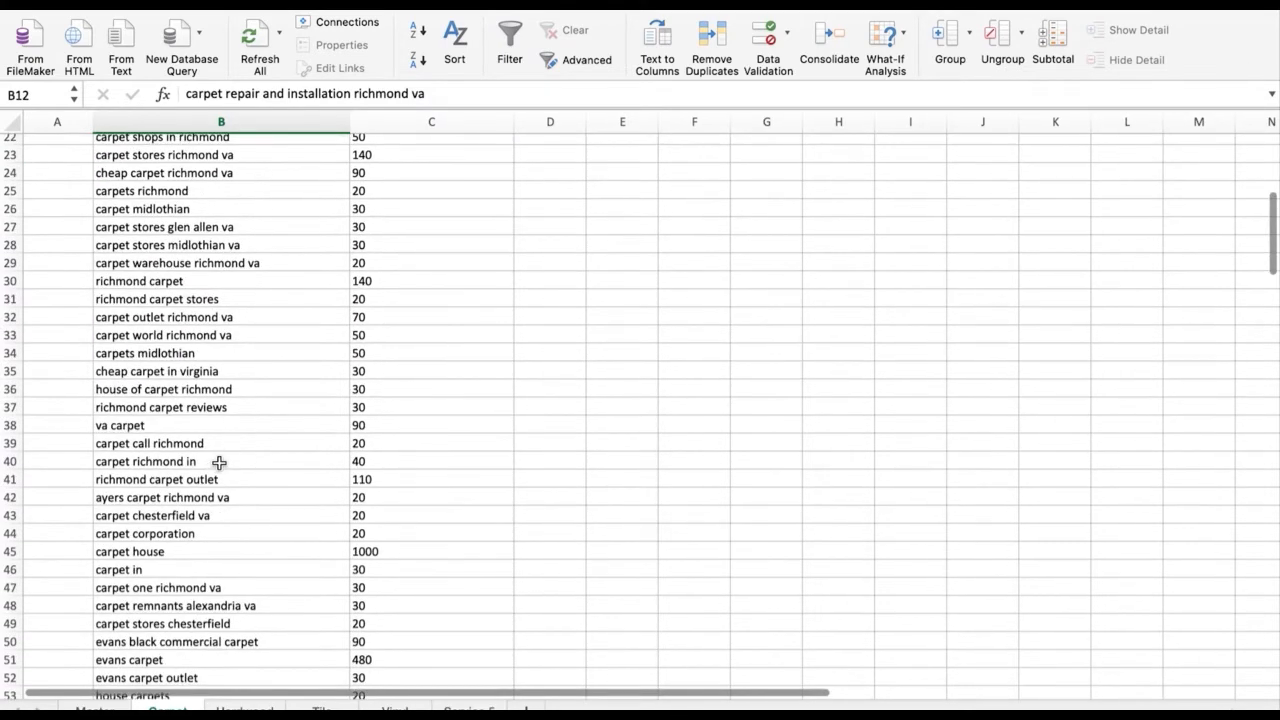
left_click(183, 551)
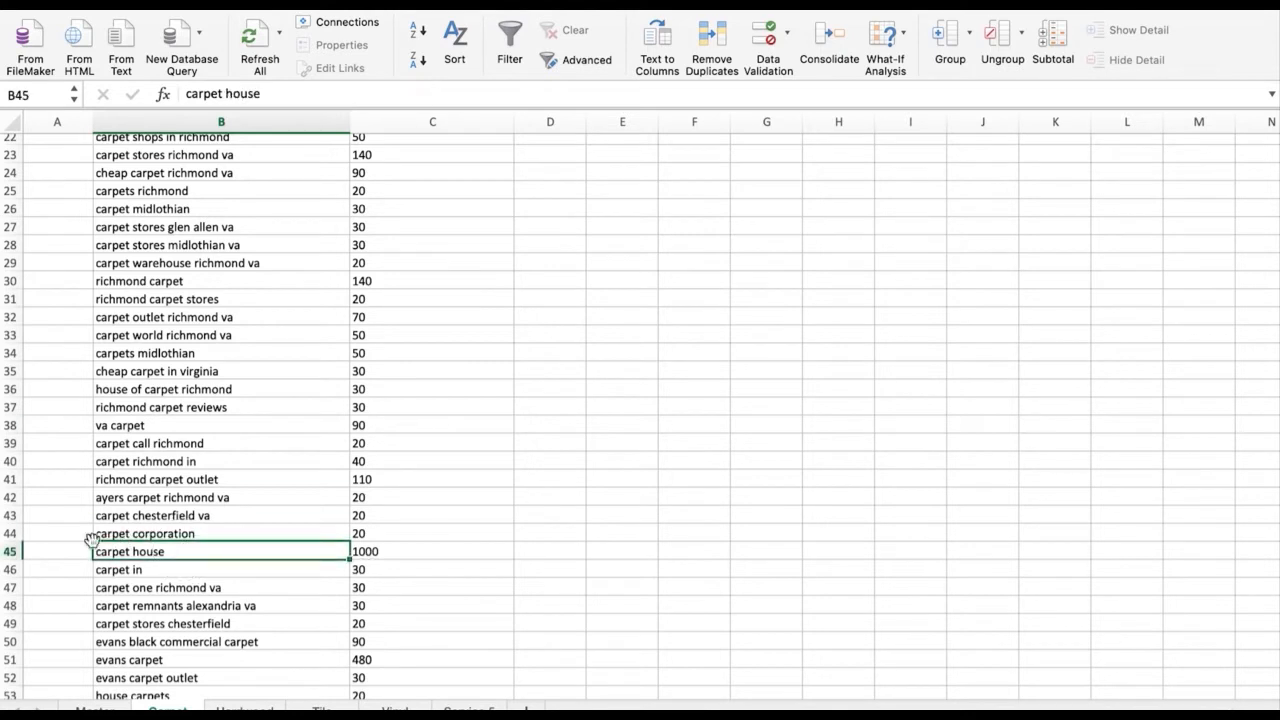
left_click(8, 551)
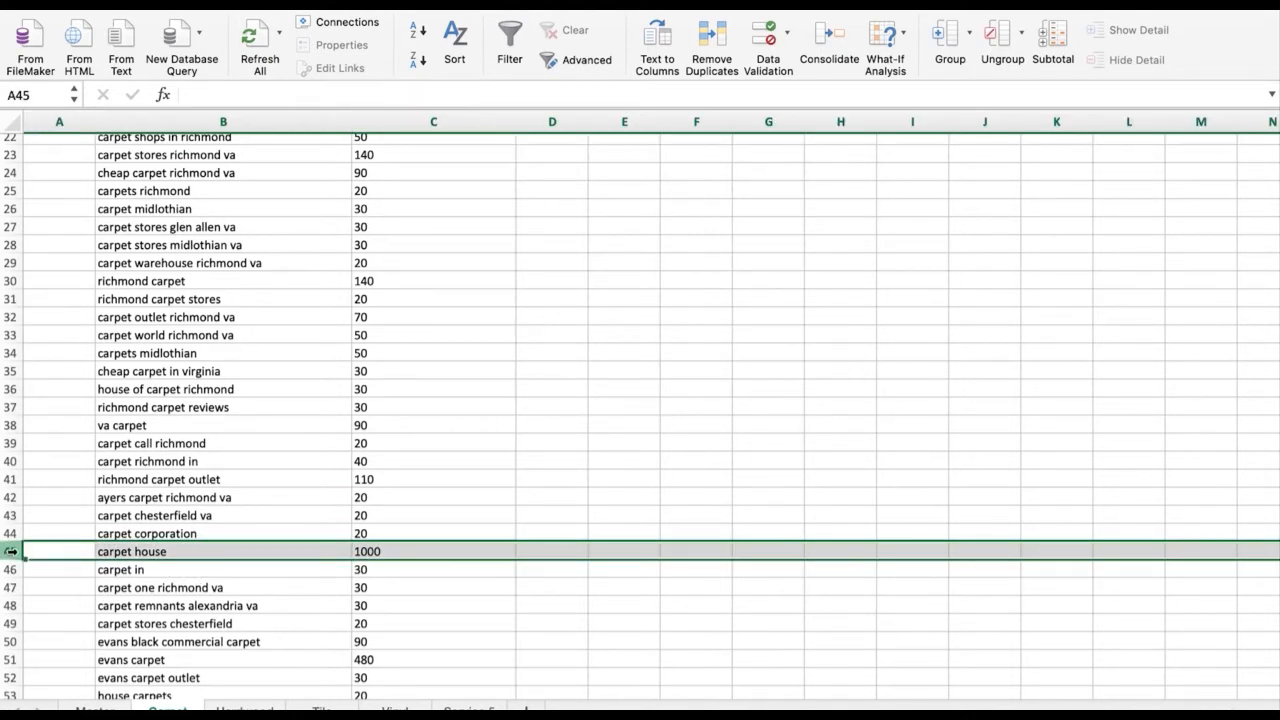
right_click(10, 551)
left_click(40, 620)
Step: Delete the "evans carpet" and "evans carpet outlet" rows from the Carpet sheet
scroll(283, 545, "down", 3)
left_click(145, 519)
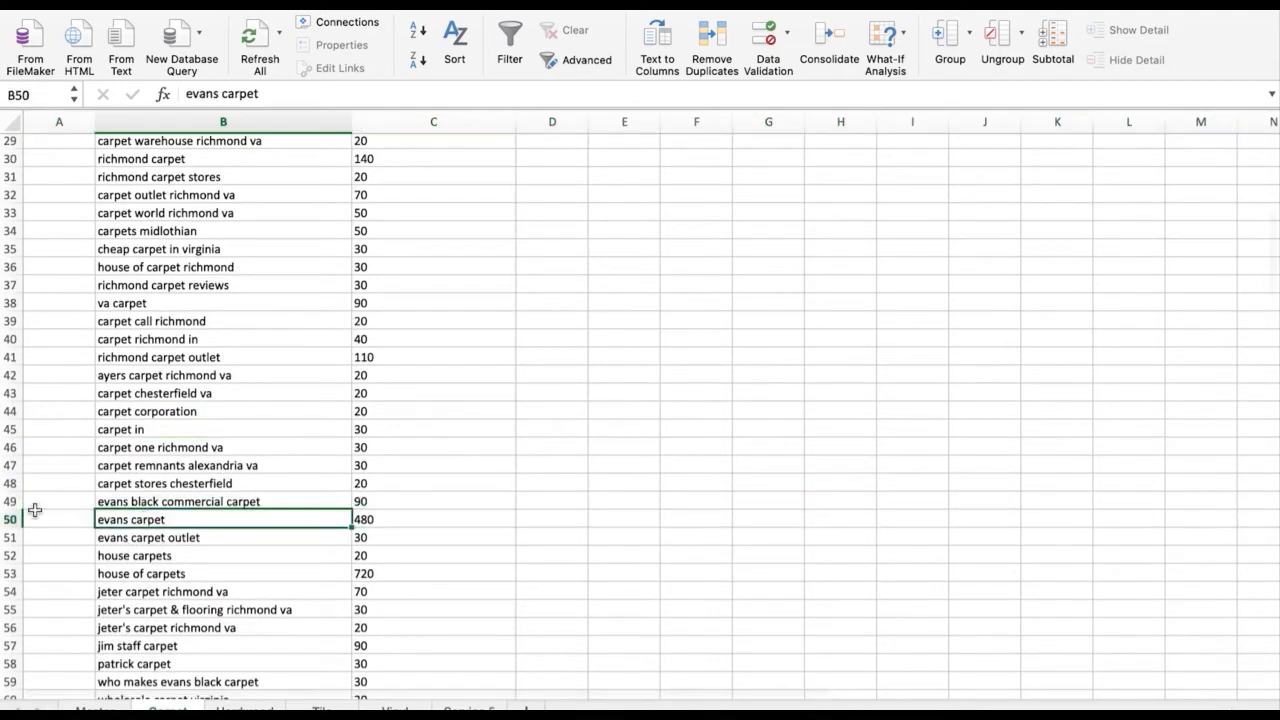
left_click(11, 519)
right_click(11, 519)
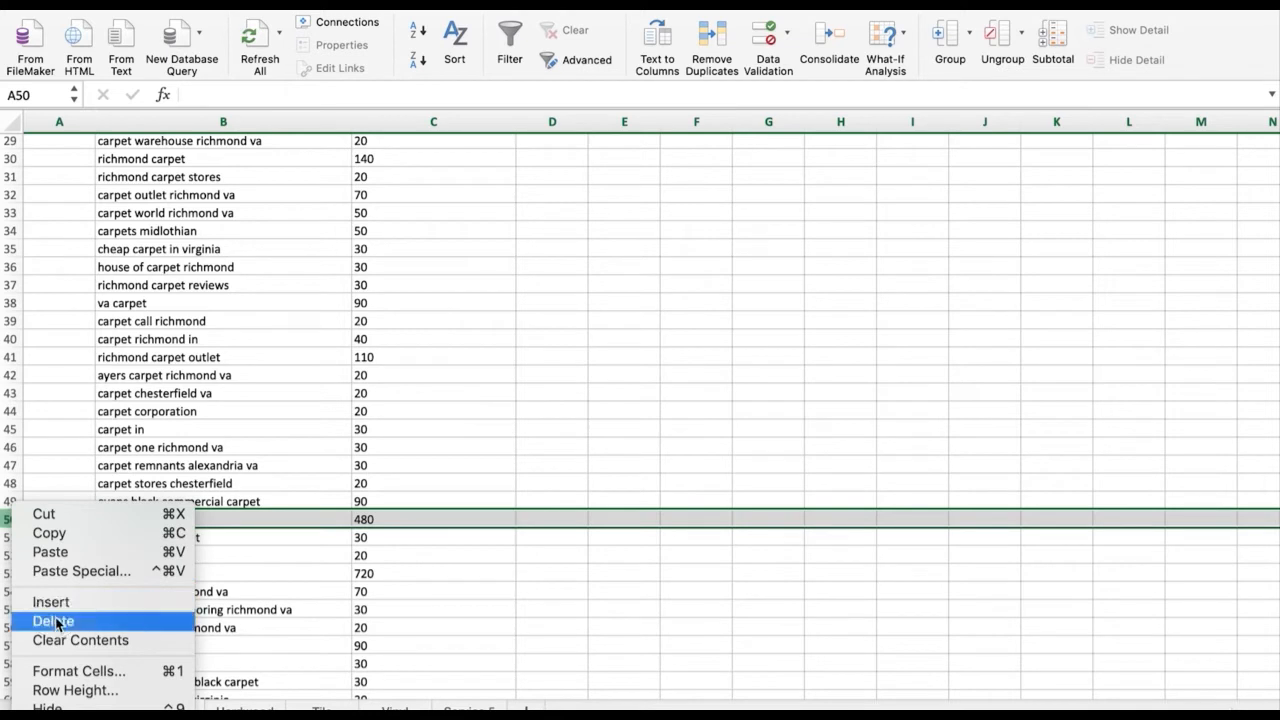
left_click(48, 620)
right_click(11, 519)
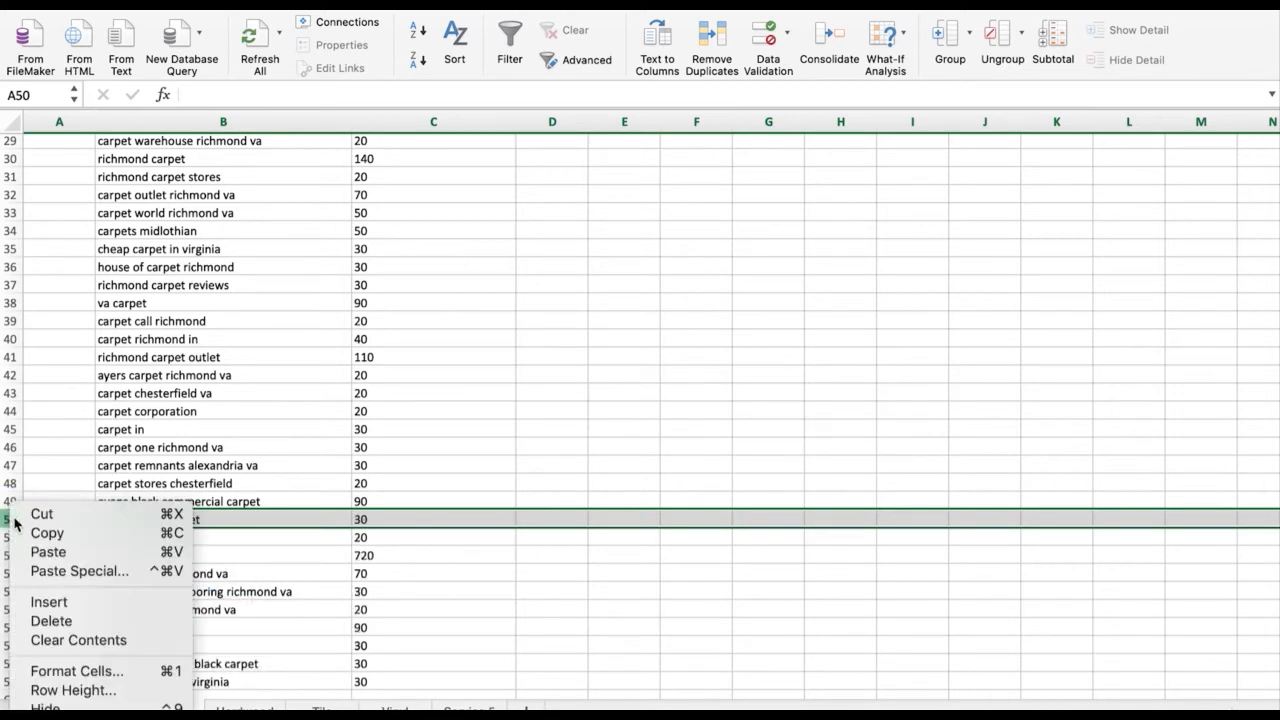
left_click(50, 620)
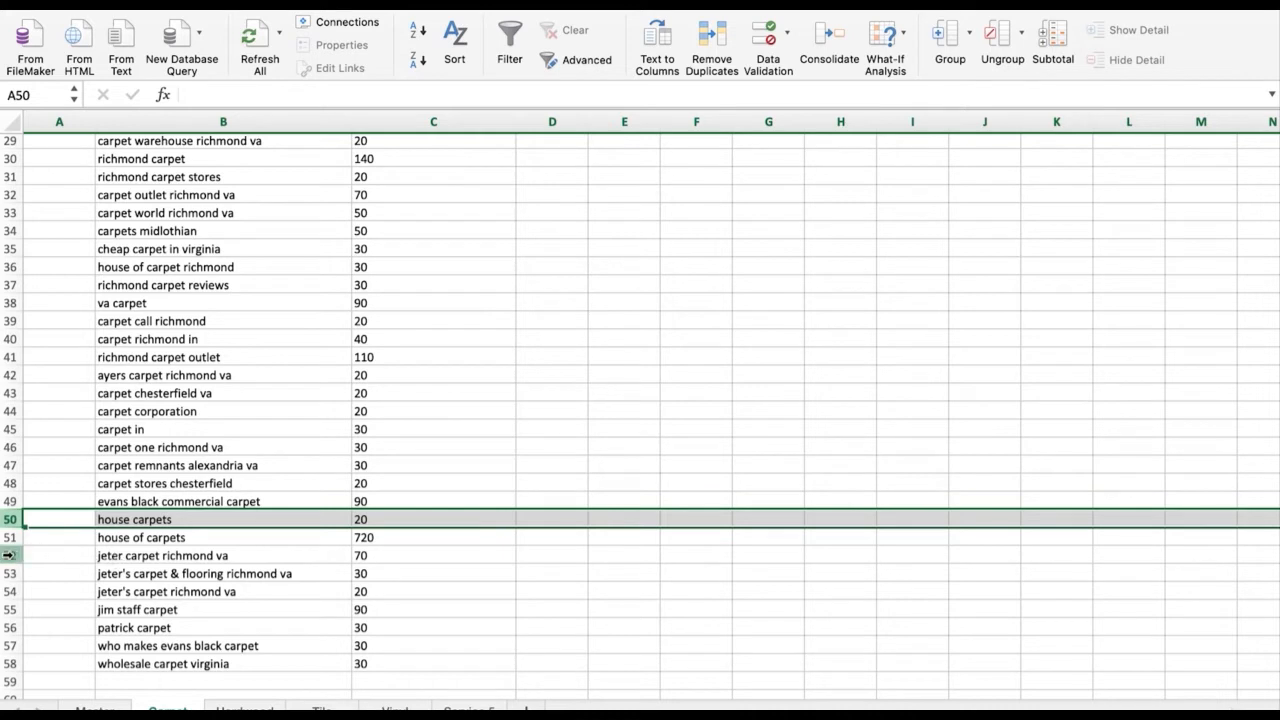
Step: Delete the three Jeter carpet keyword rows and the "jim staff carpet" row from the Carpet sheet
left_click(10, 555)
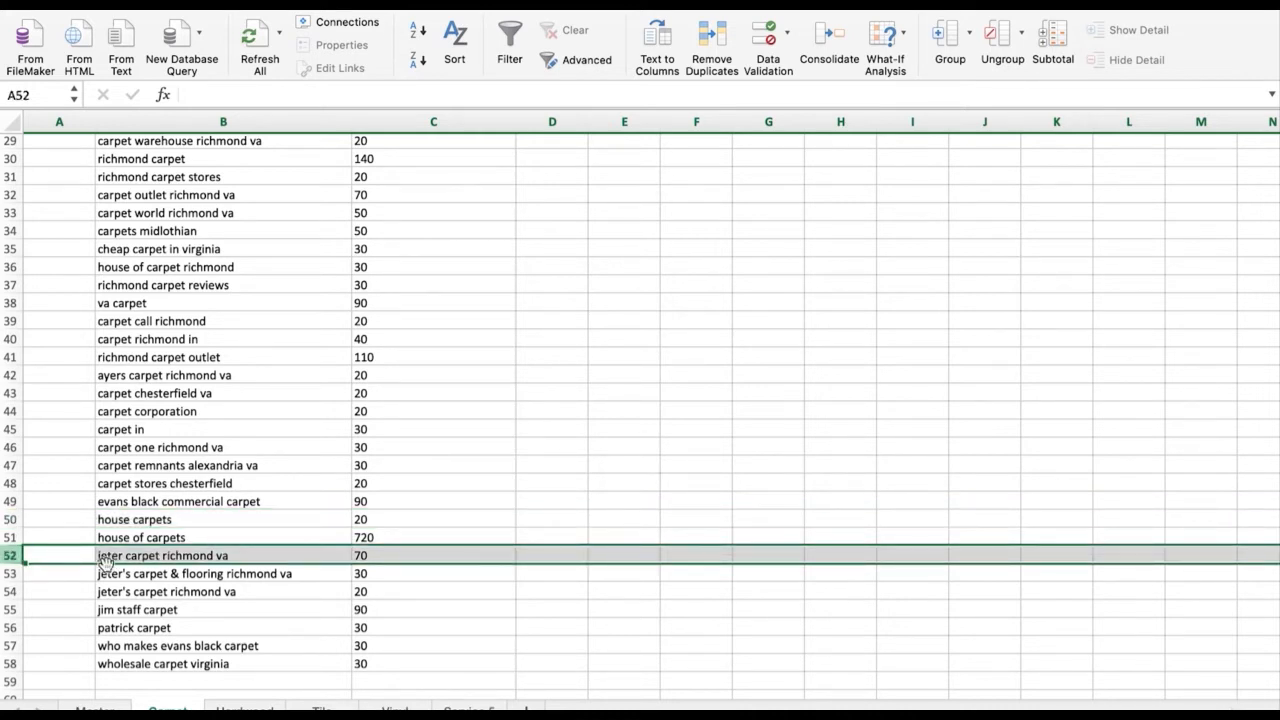
right_click(10, 555)
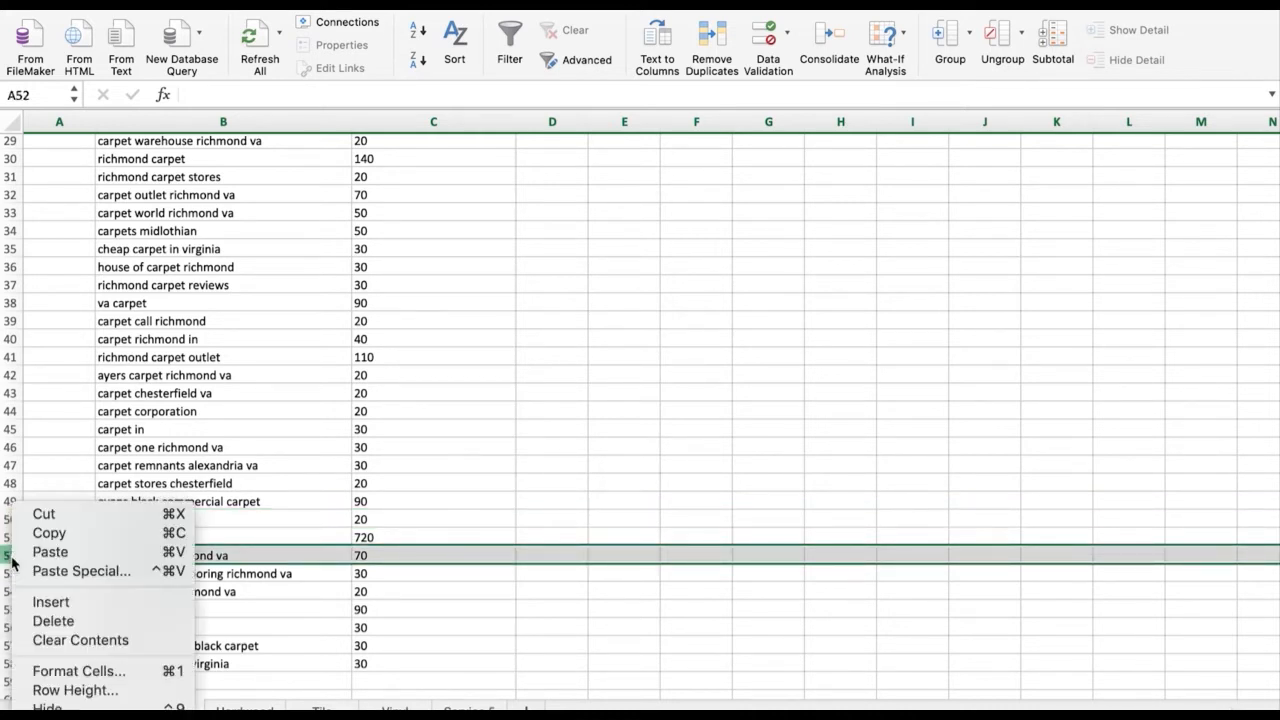
left_click(86, 622)
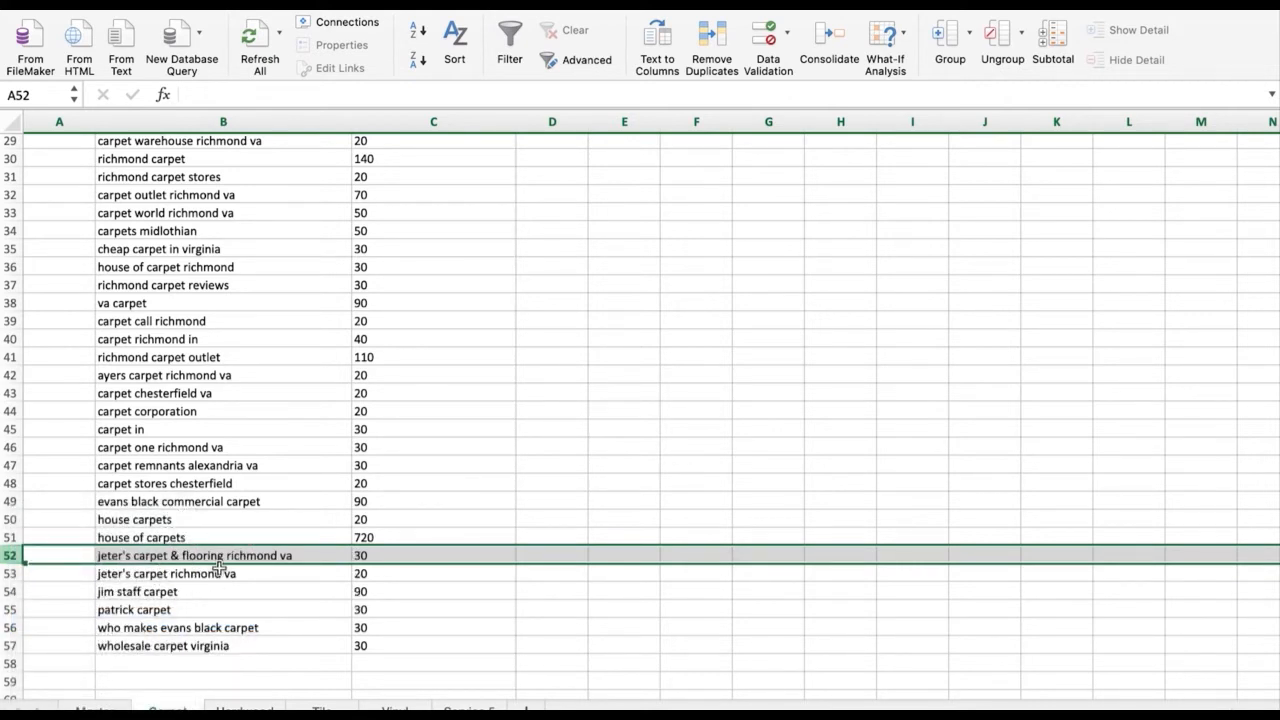
right_click(12, 554)
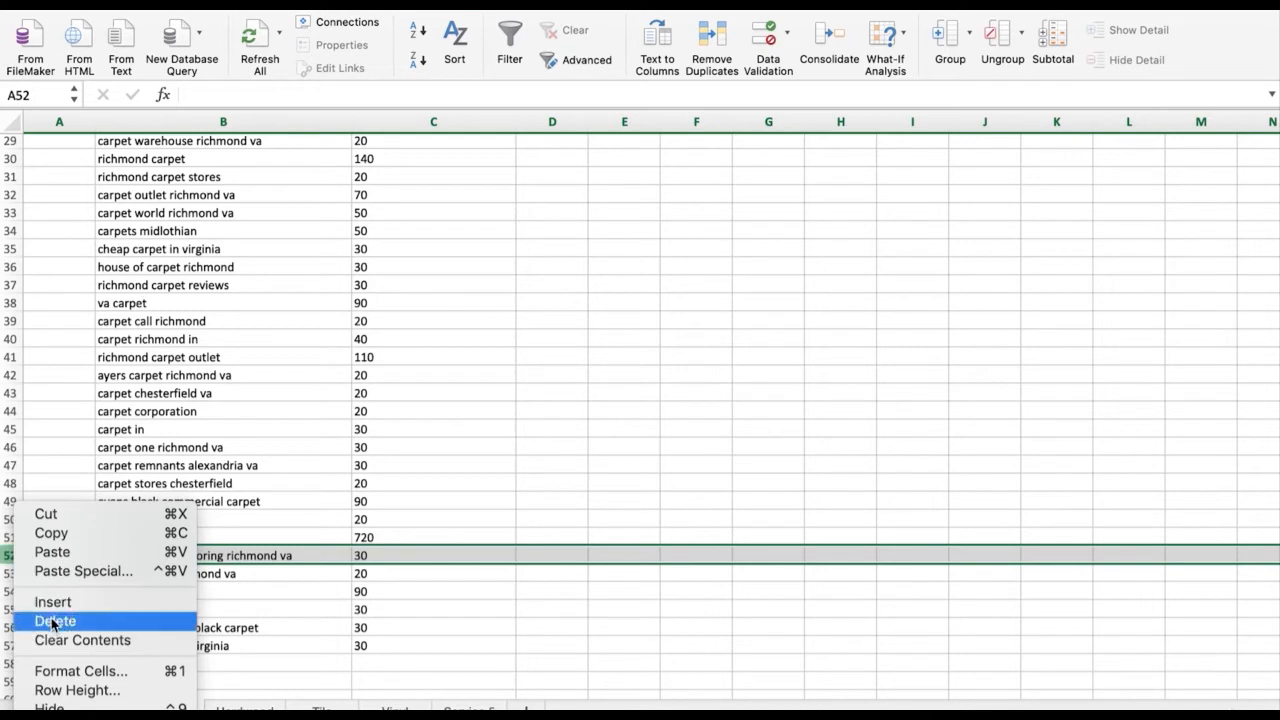
left_click(54, 622)
right_click(12, 555)
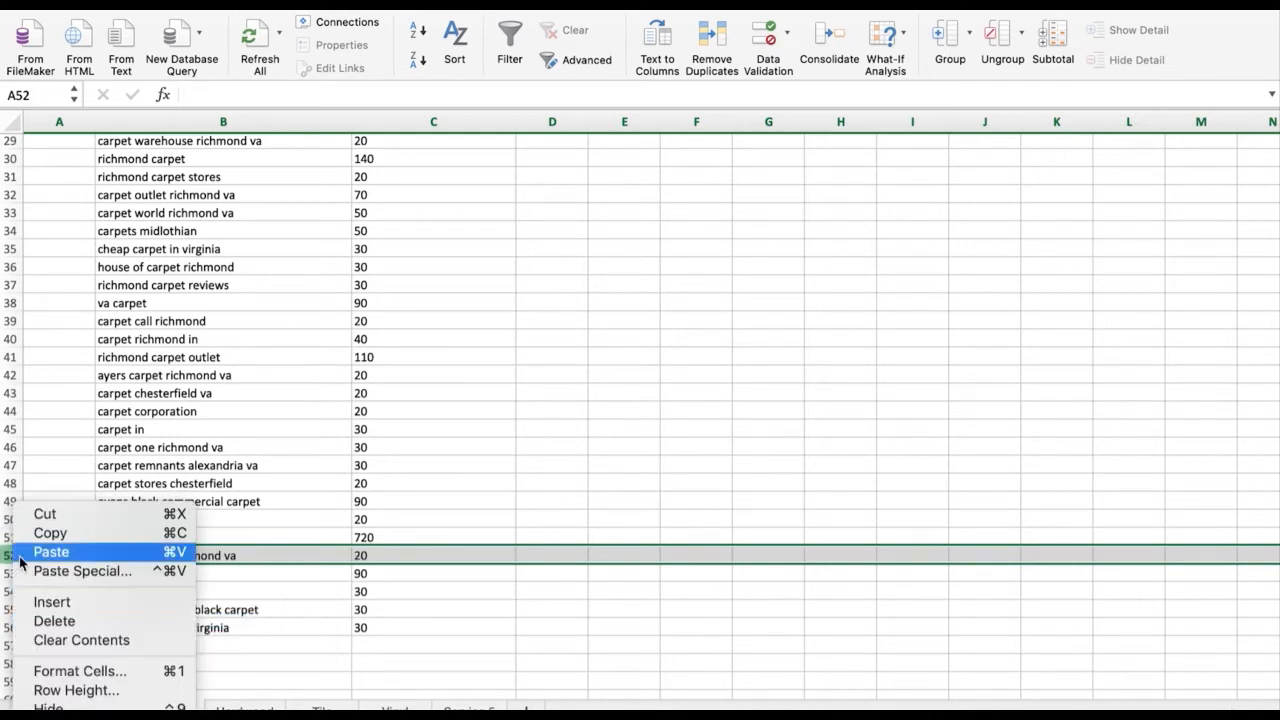
left_click(53, 622)
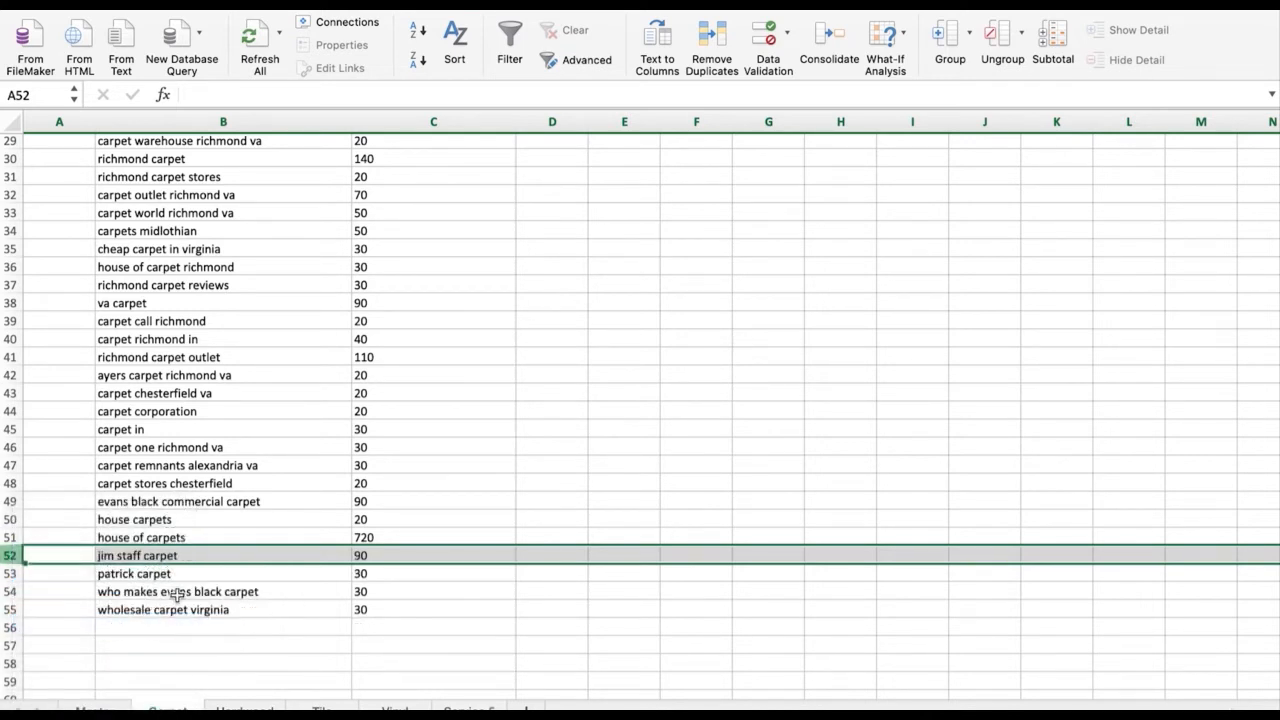
right_click(12, 556)
left_click(75, 621)
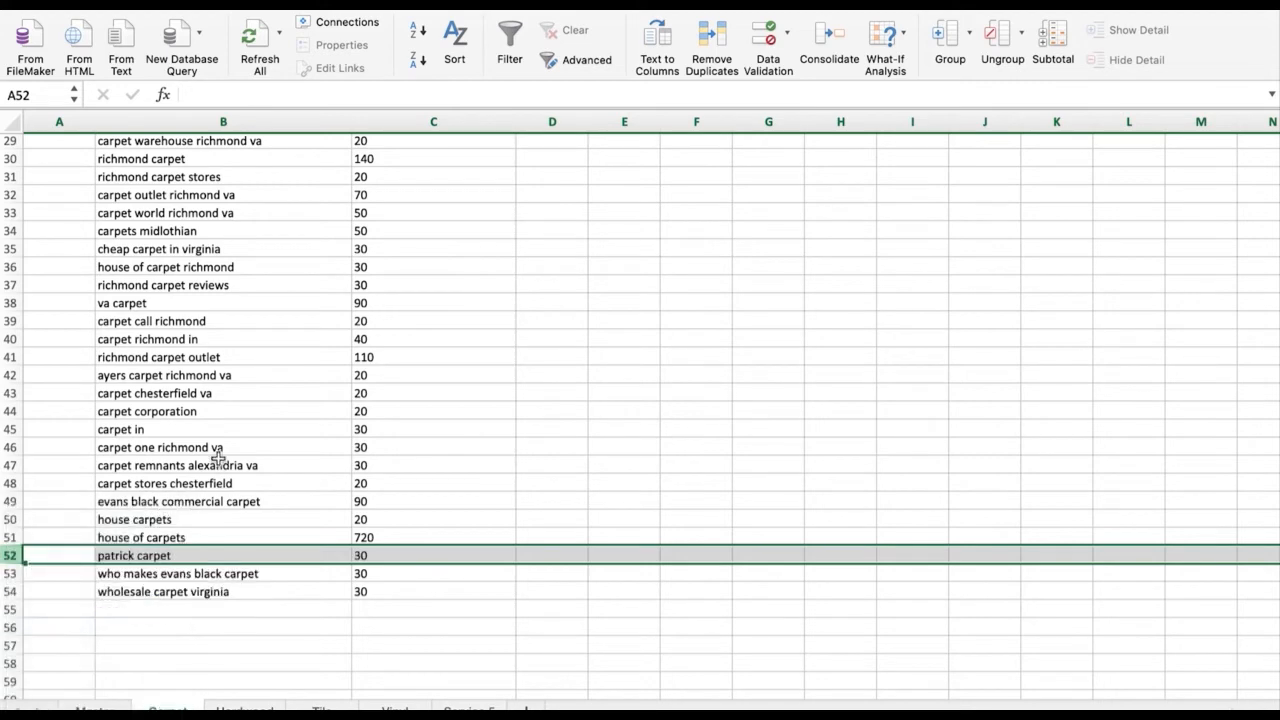
Step: Review the start of the Carpet list and the keyword lists on the Hardwood and Tile sheets
scroll(218, 458, "up", 10)
scroll(218, 458, "up", 2)
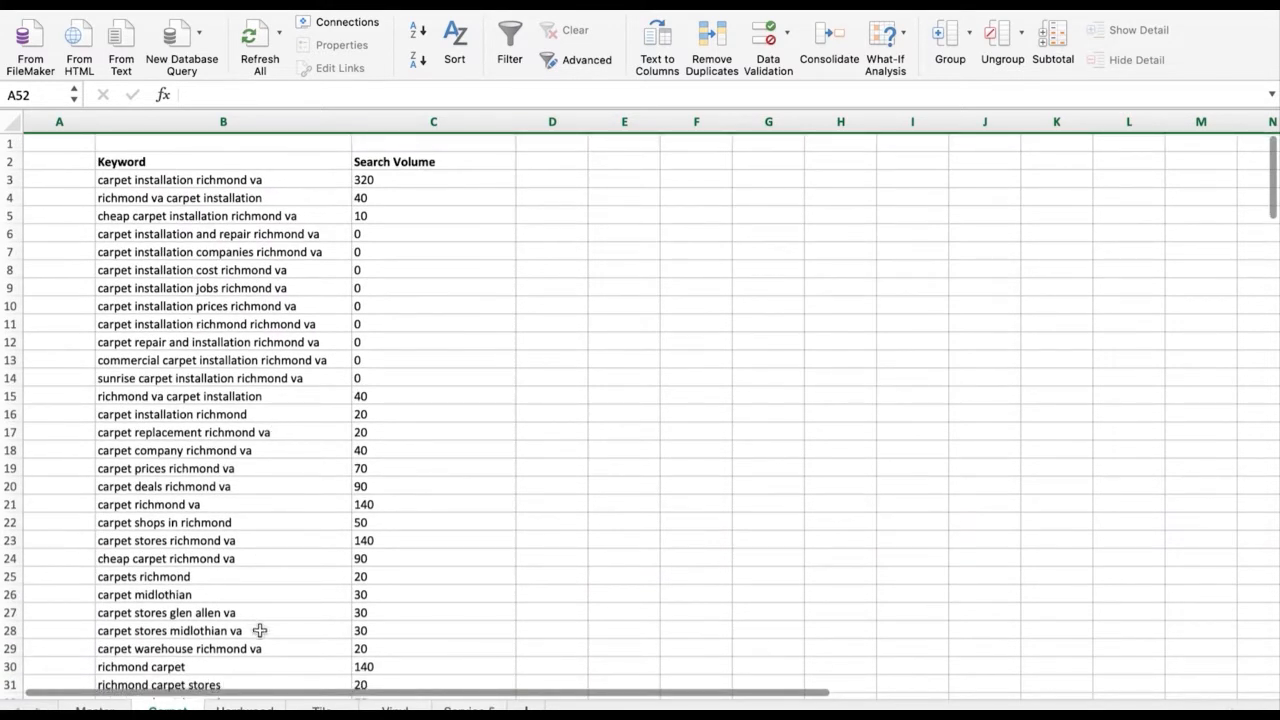
left_click(245, 710)
left_click(322, 710)
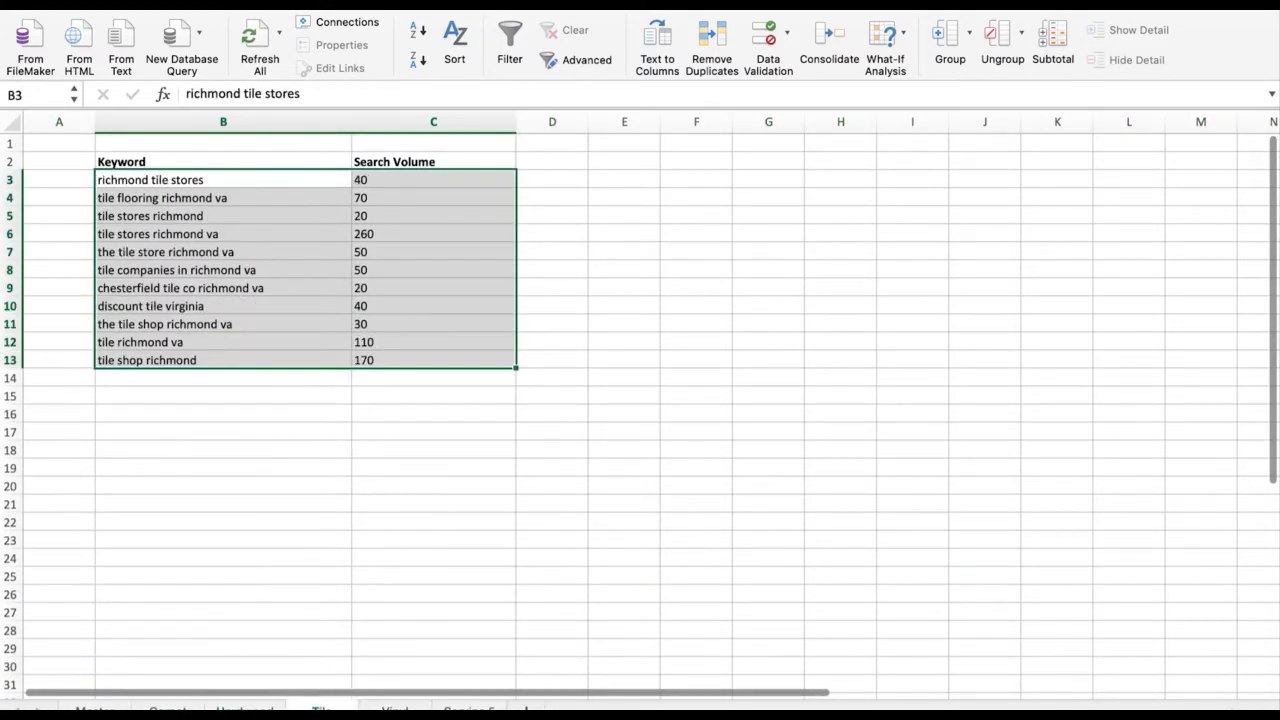
Step: Switch to SEMrush in Chrome and run a Keyword Overview search for "Carpet Installation" without the Richmond VA location
key("ctrl+Right")
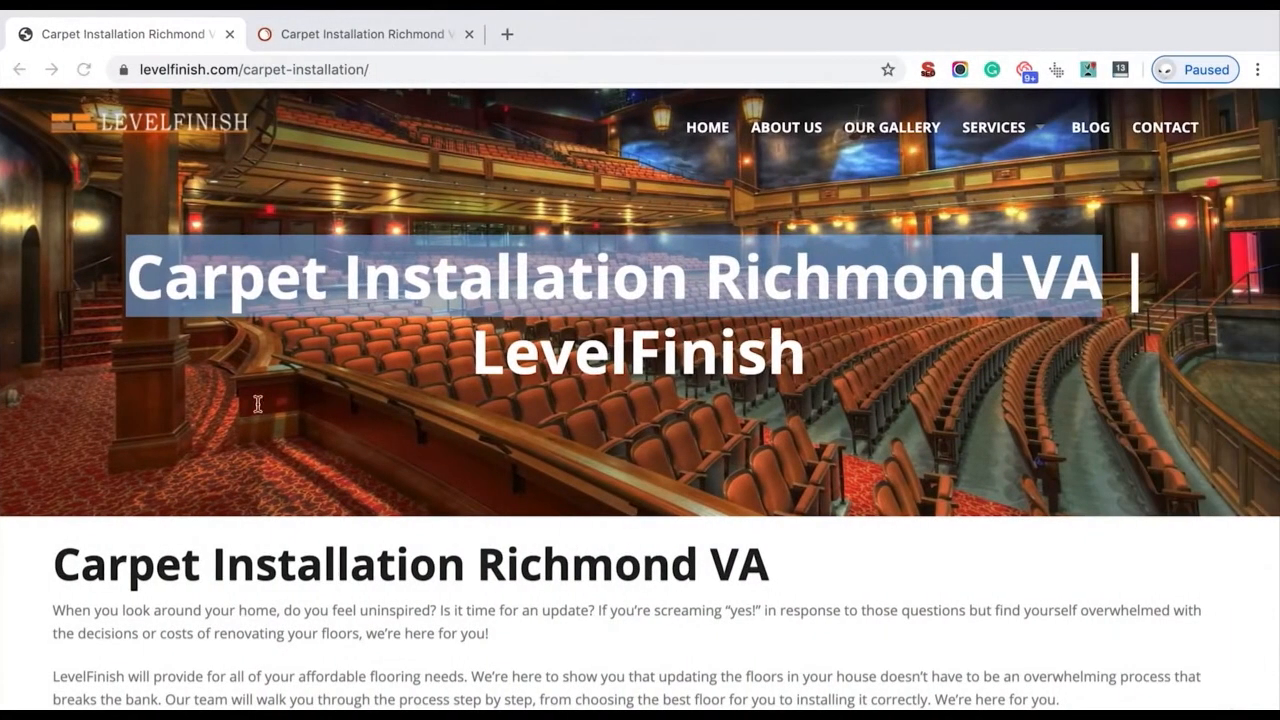
left_click(364, 36)
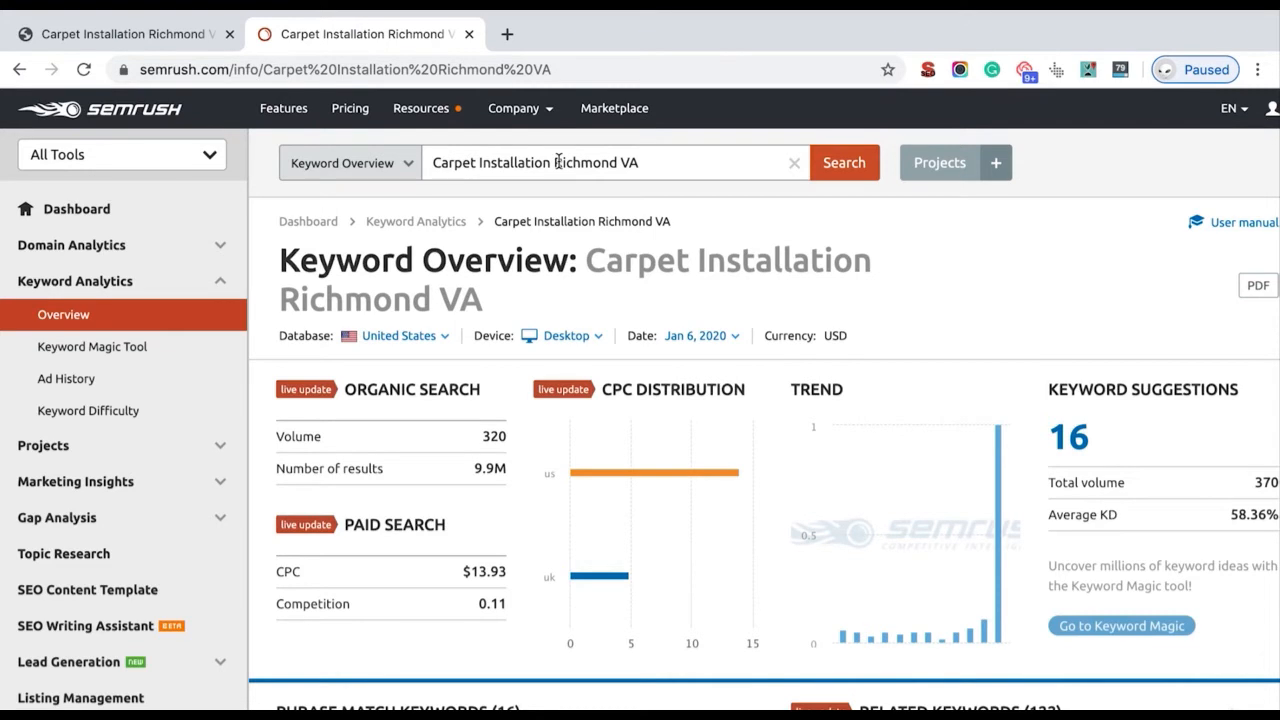
scroll(598, 385, "down", 2)
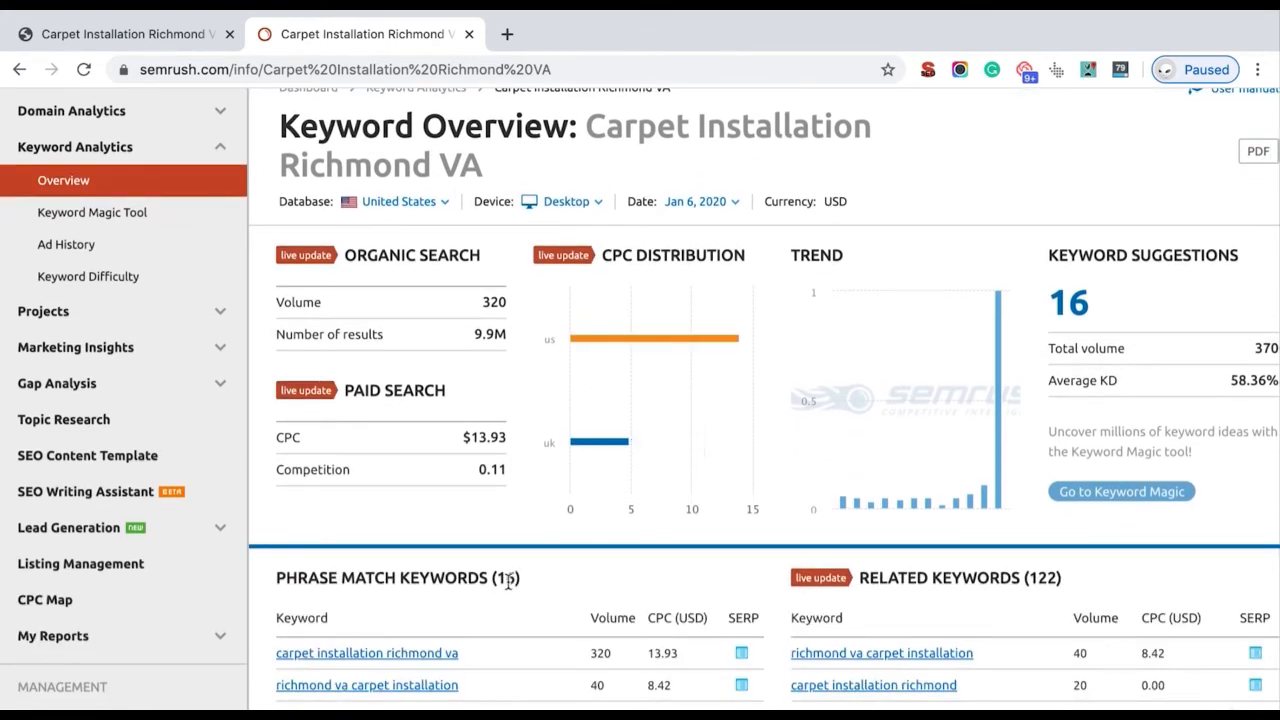
scroll(1050, 577, "up", 2)
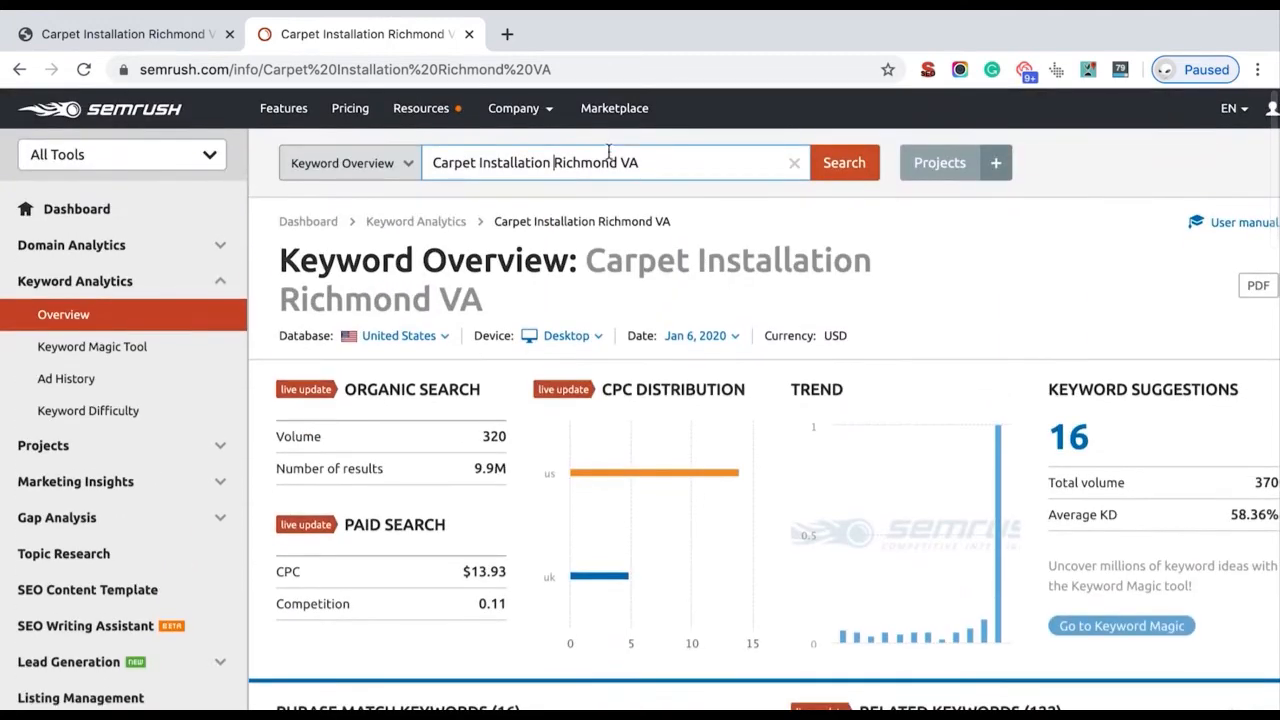
left_click_drag(555, 163, 659, 167)
key("BackSpace")
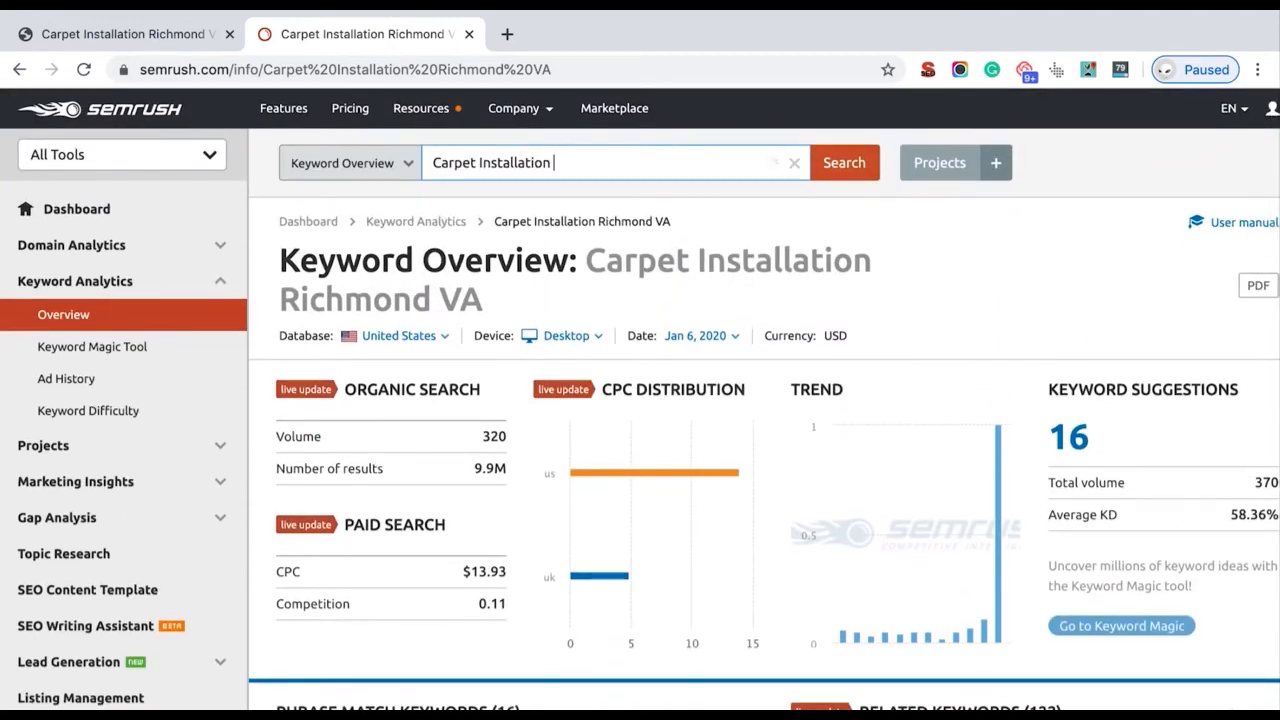
key("Return")
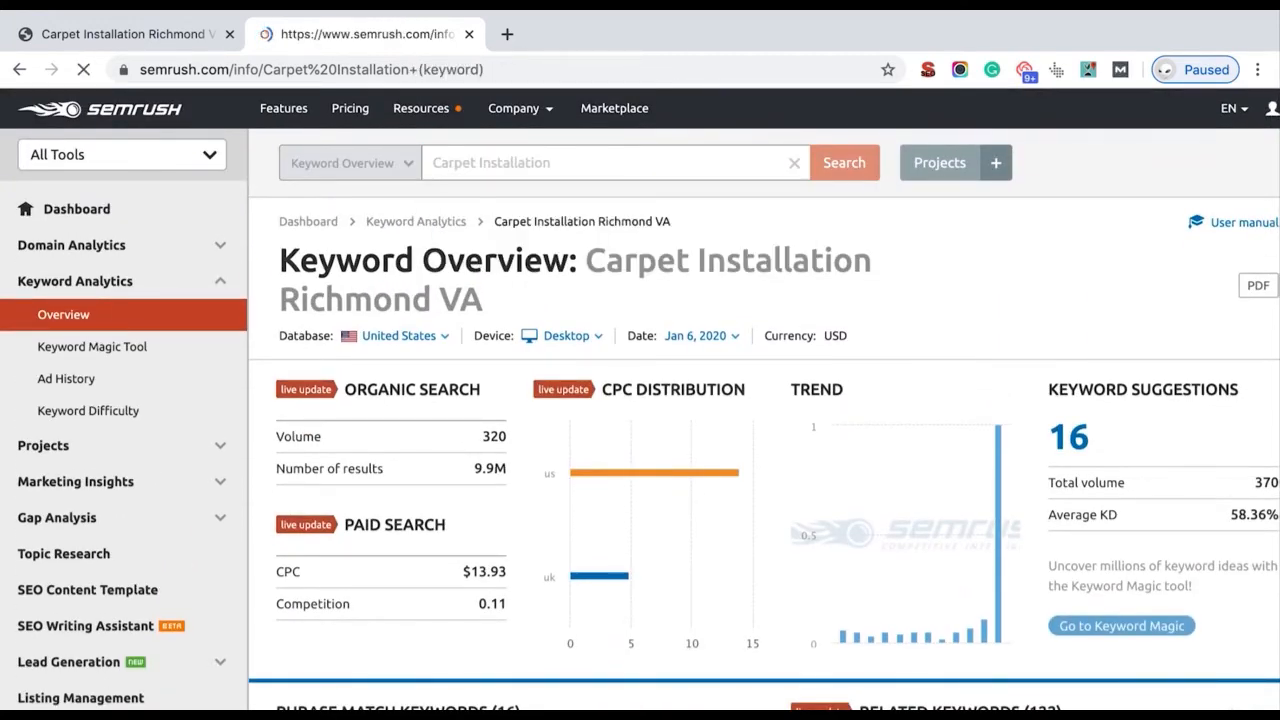
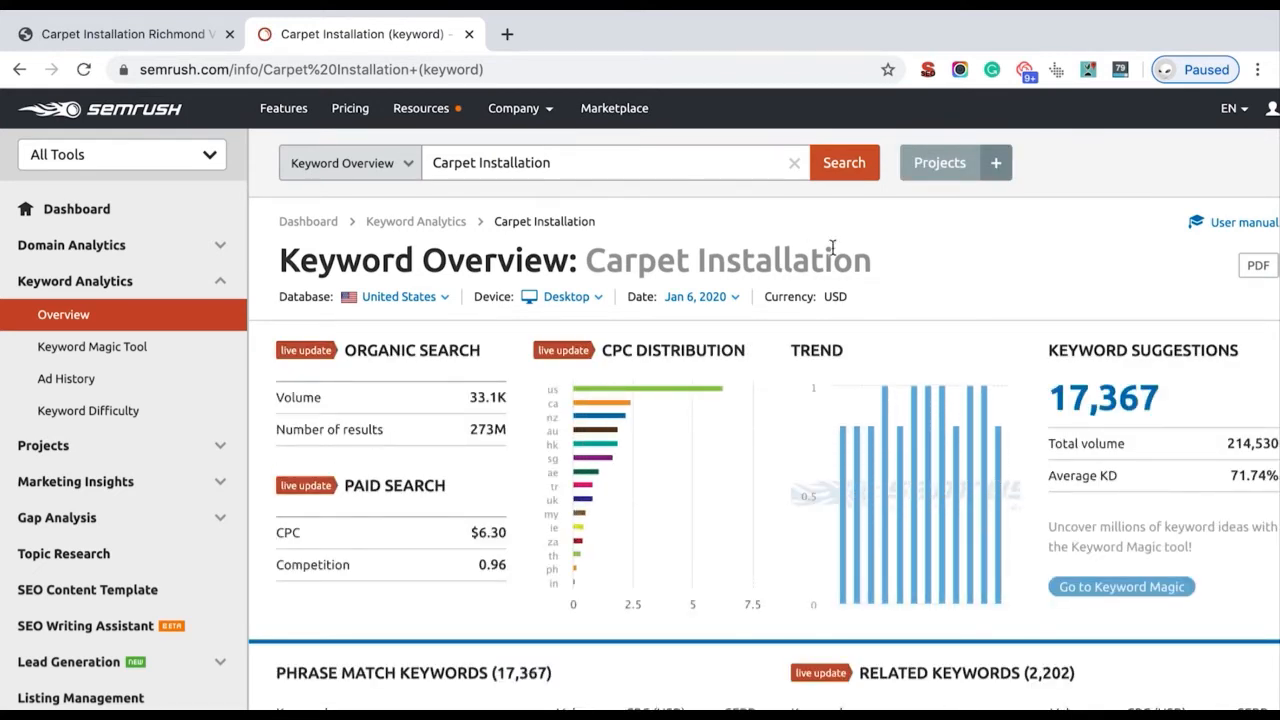
Step: Review the phrase match and related keyword counts in the overview for "Carpet Installation"
scroll(640, 450, "down", 3)
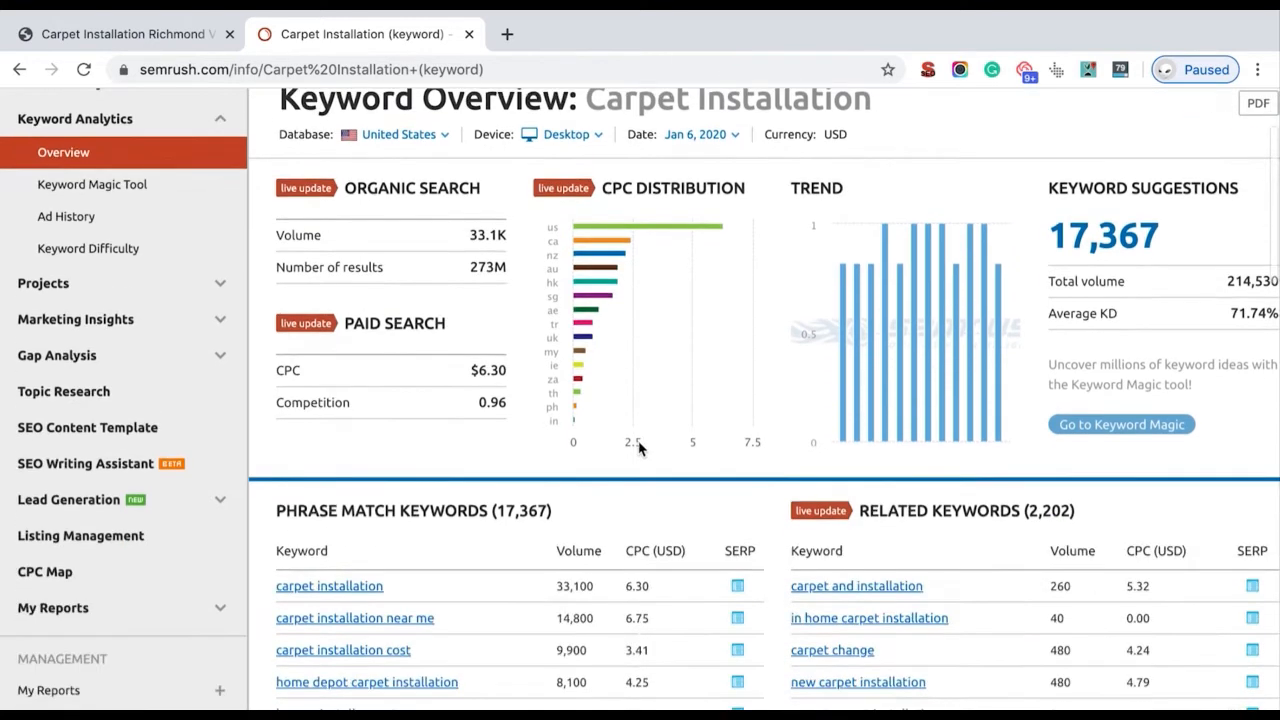
left_click_drag(492, 510, 549, 511)
left_click_drag(1026, 511, 1072, 511)
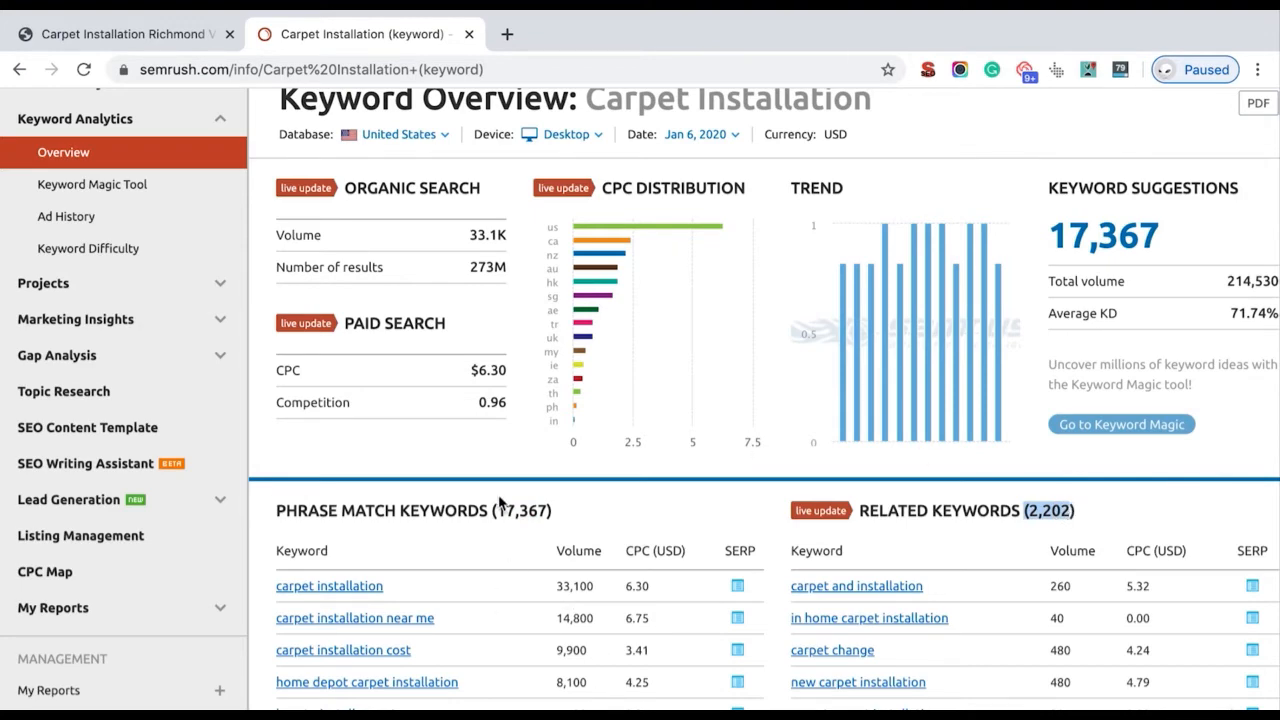
scroll(520, 351, "up", 3)
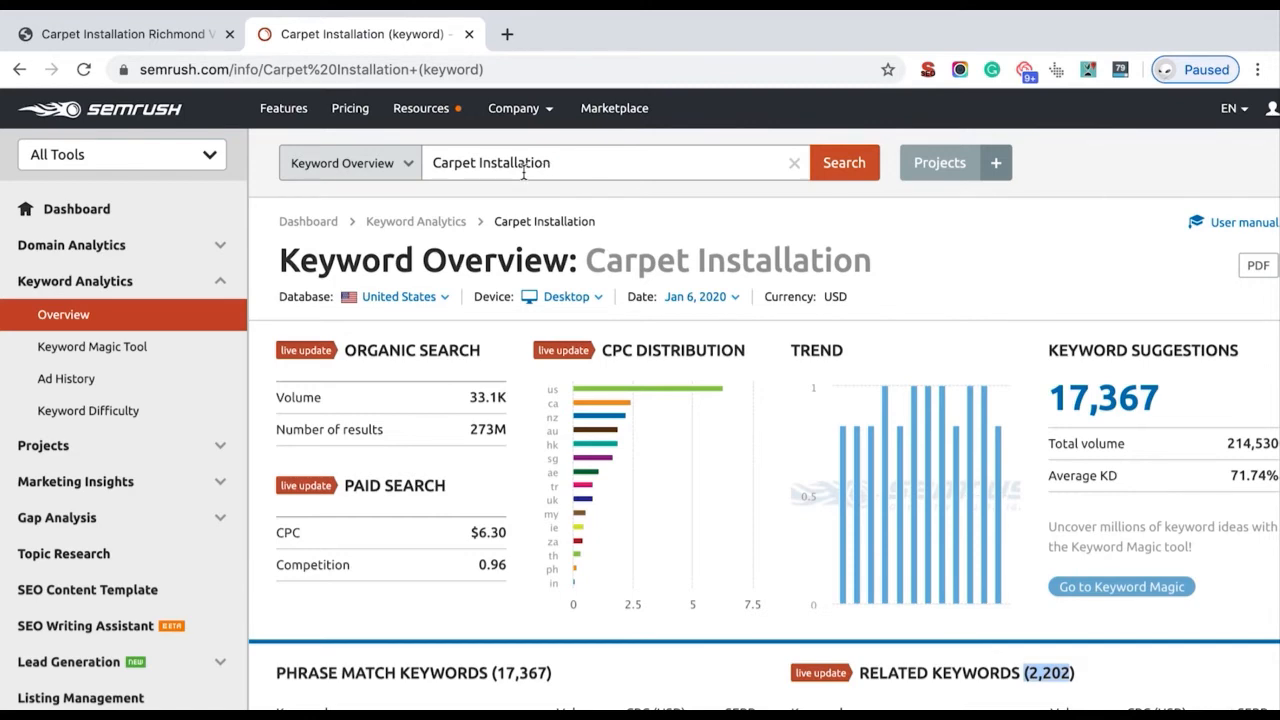
left_click_drag(460, 173, 563, 170)
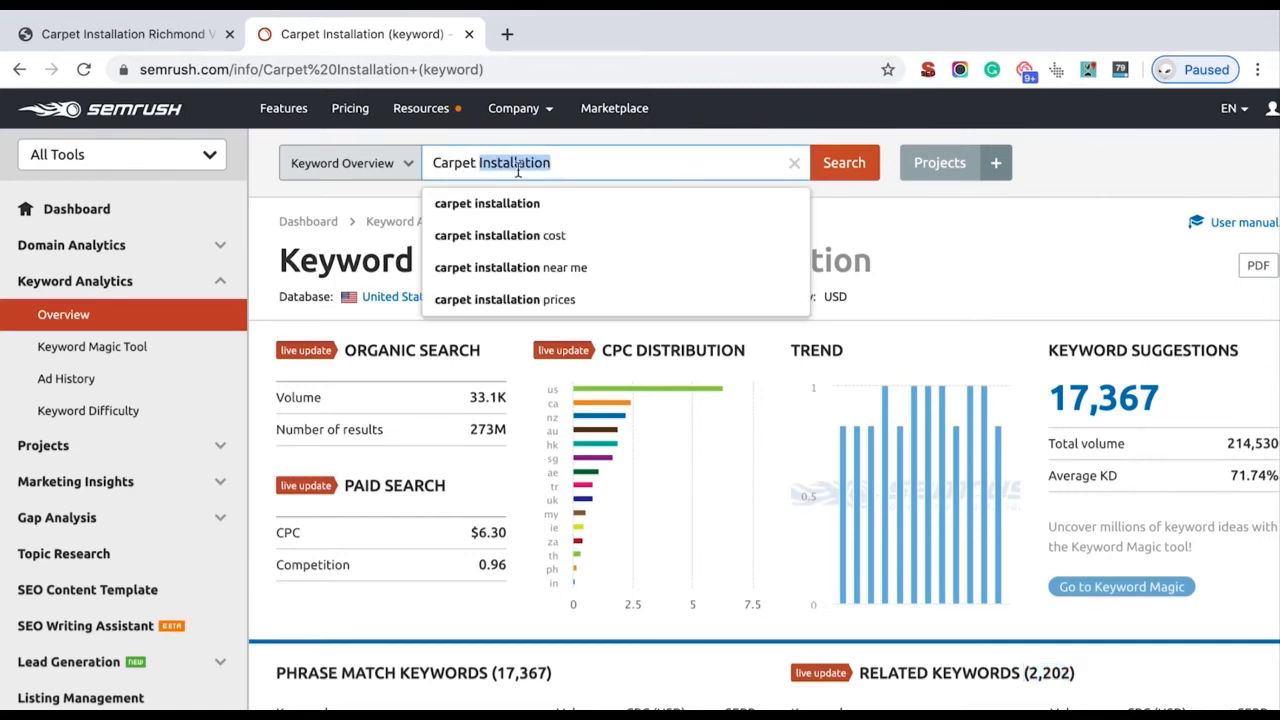
Step: Open the Hardwood service page of the LevelFinish site in a new tab and switch to it
left_click(140, 40)
mouse_move(1000, 138)
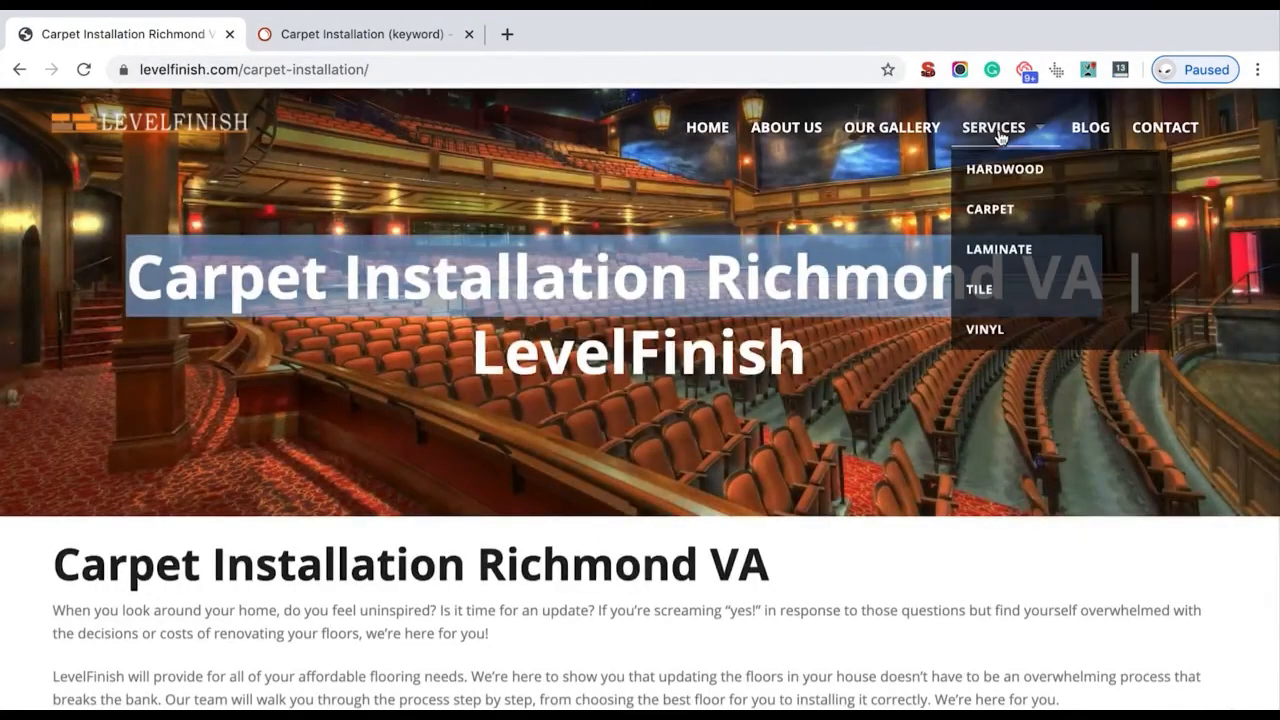
right_click(1003, 172)
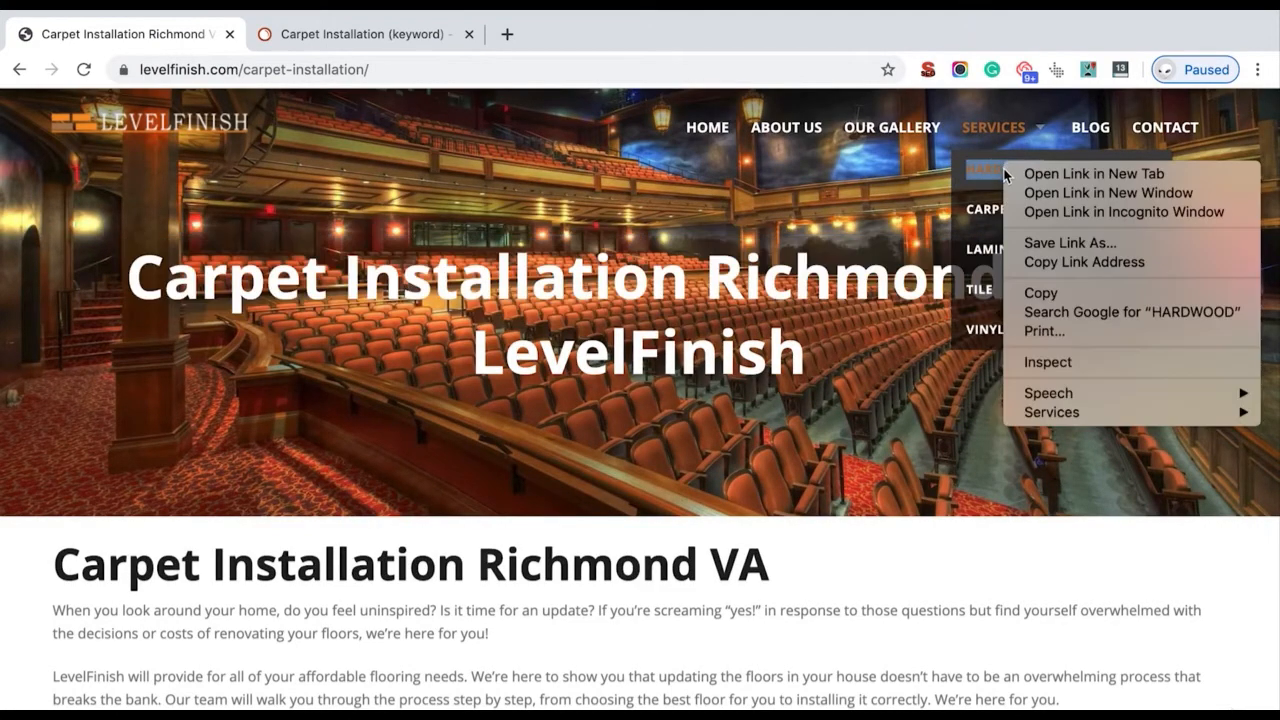
left_click(1040, 172)
left_click(313, 40)
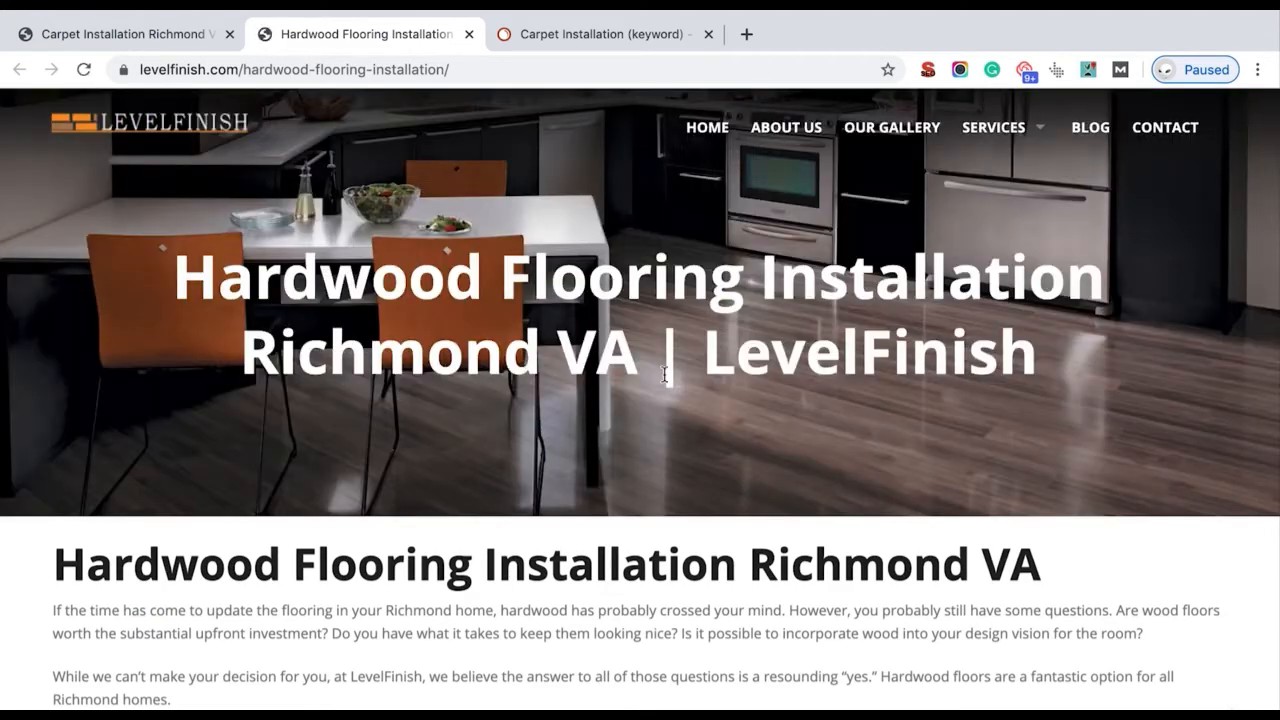
Step: Copy "Hardwood Flooring Installation Richmond VA" from the page's main heading and search for it from the Semrush dashboard
left_click_drag(655, 360, 173, 287)
key("ctrl+c")
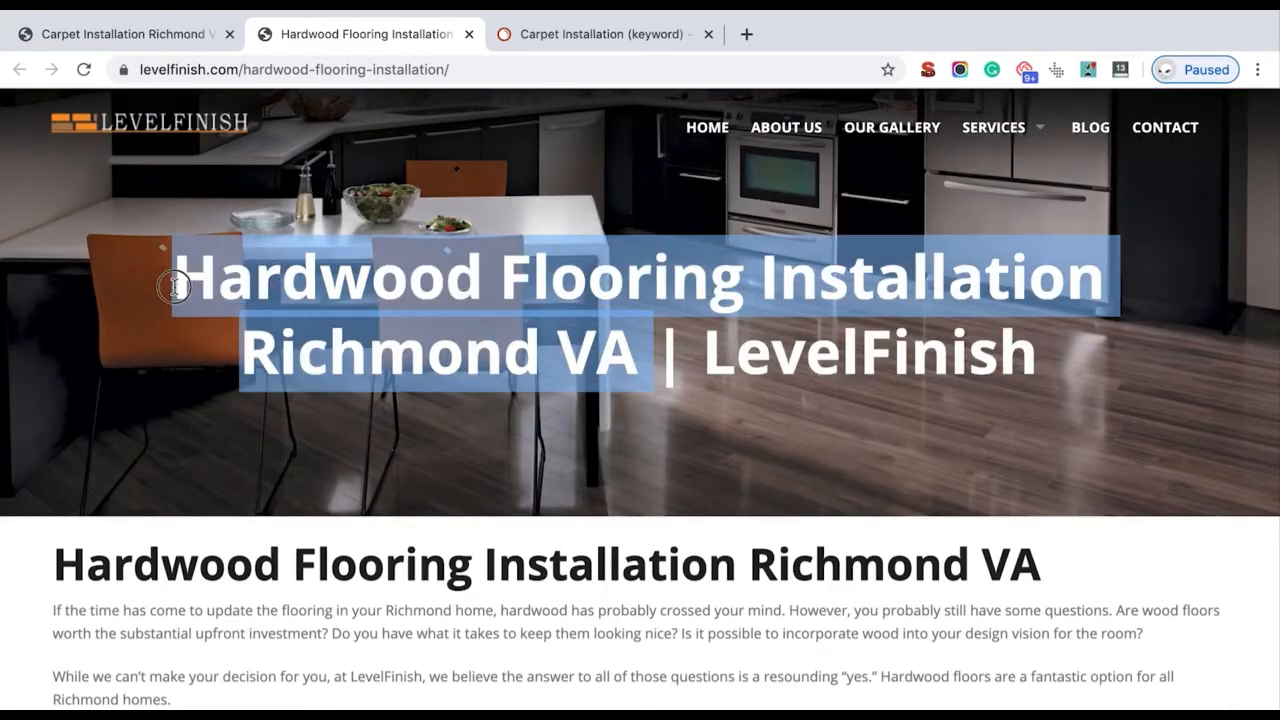
left_click(601, 40)
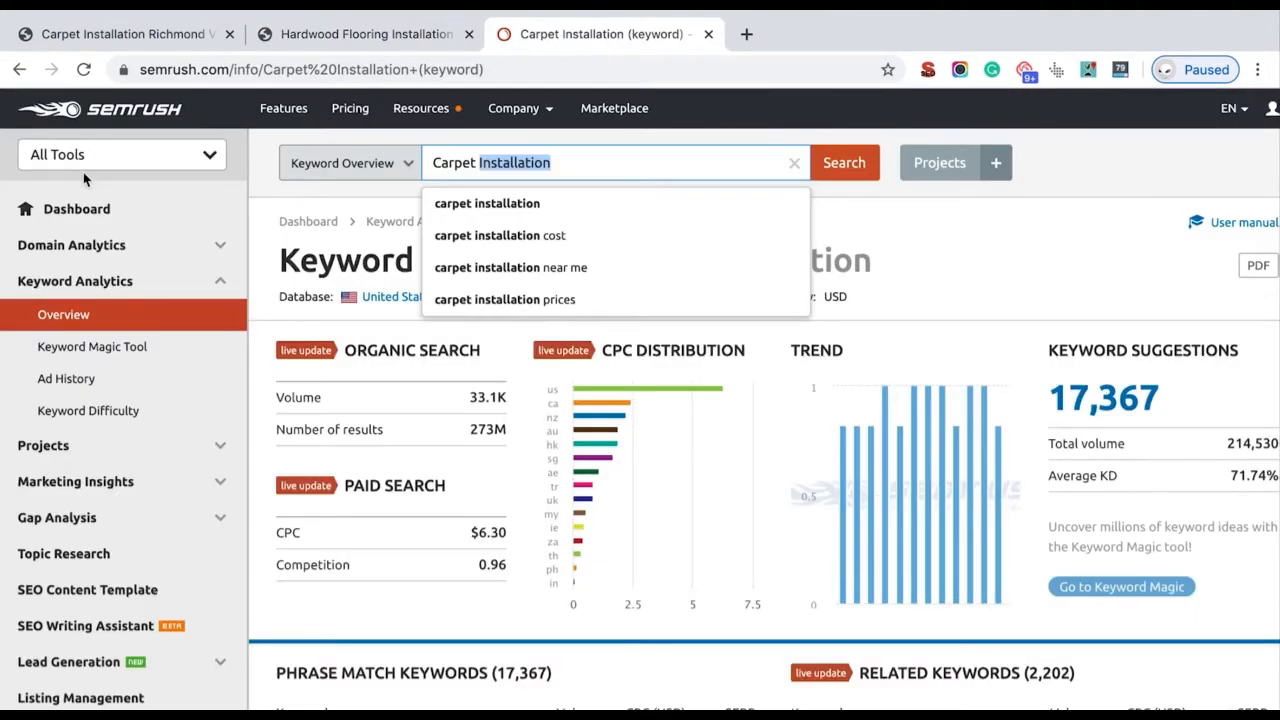
left_click(92, 207)
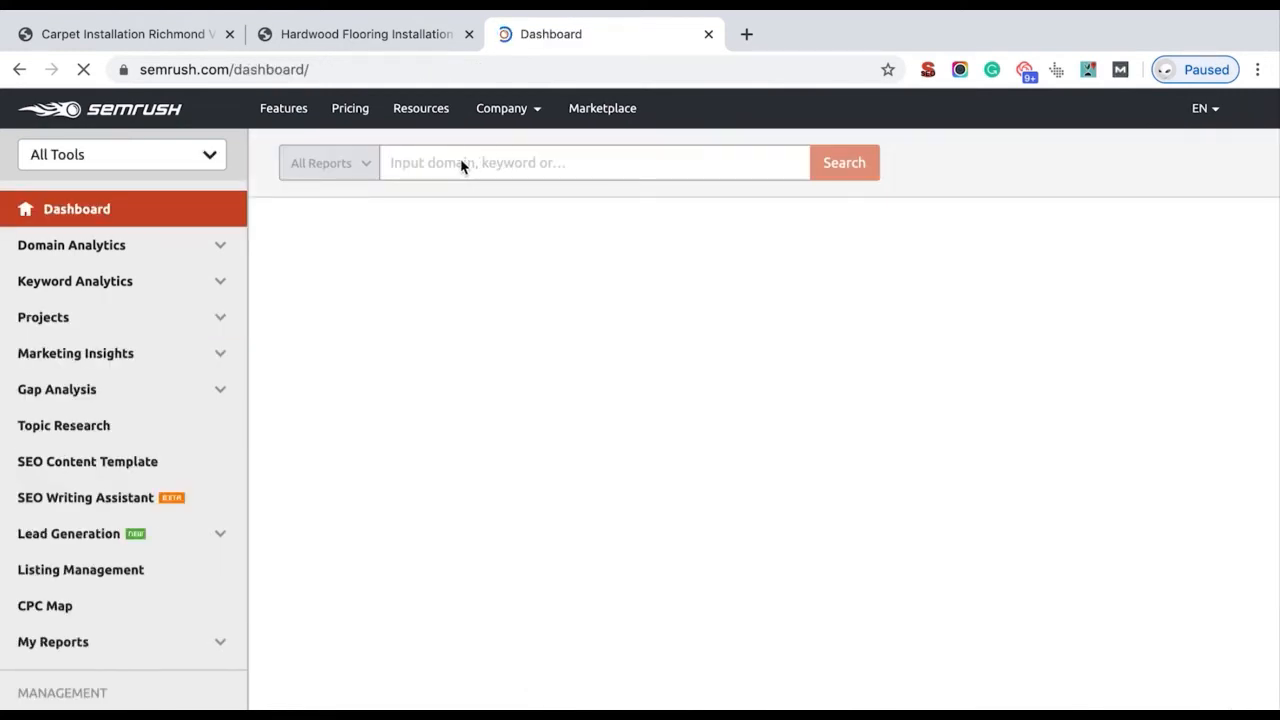
left_click(423, 163)
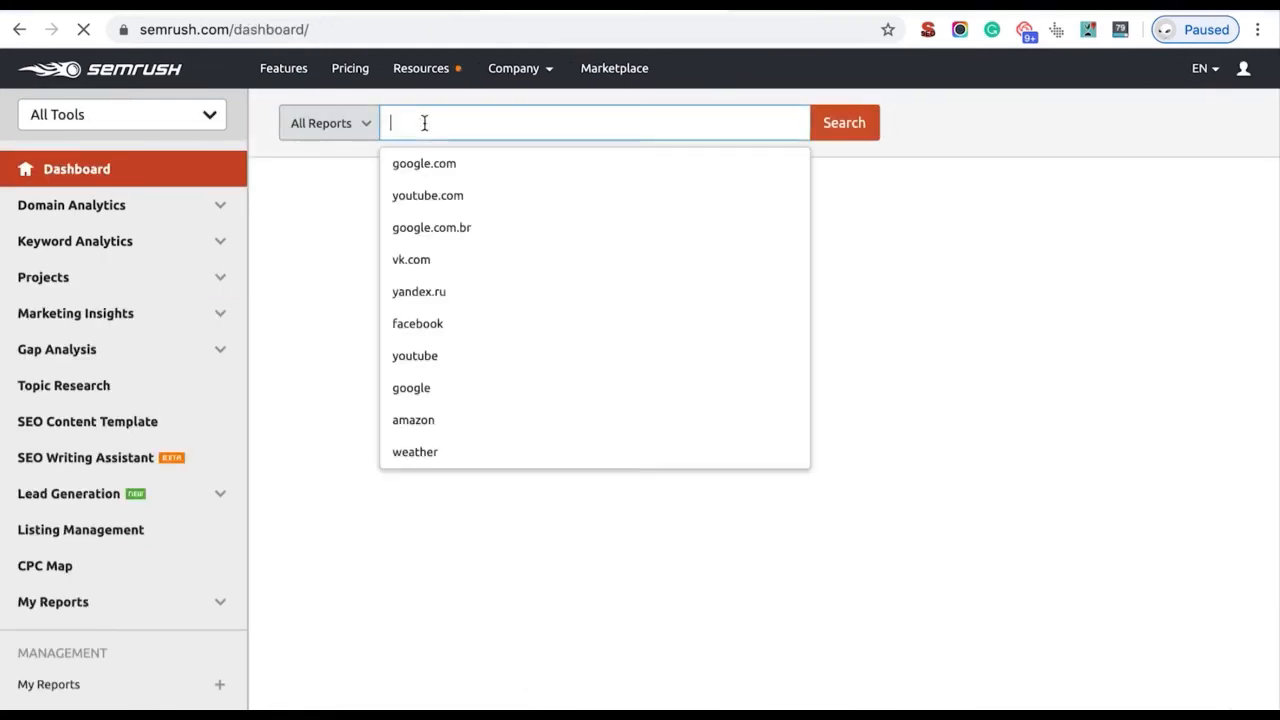
key("ctrl+v")
key("Return")
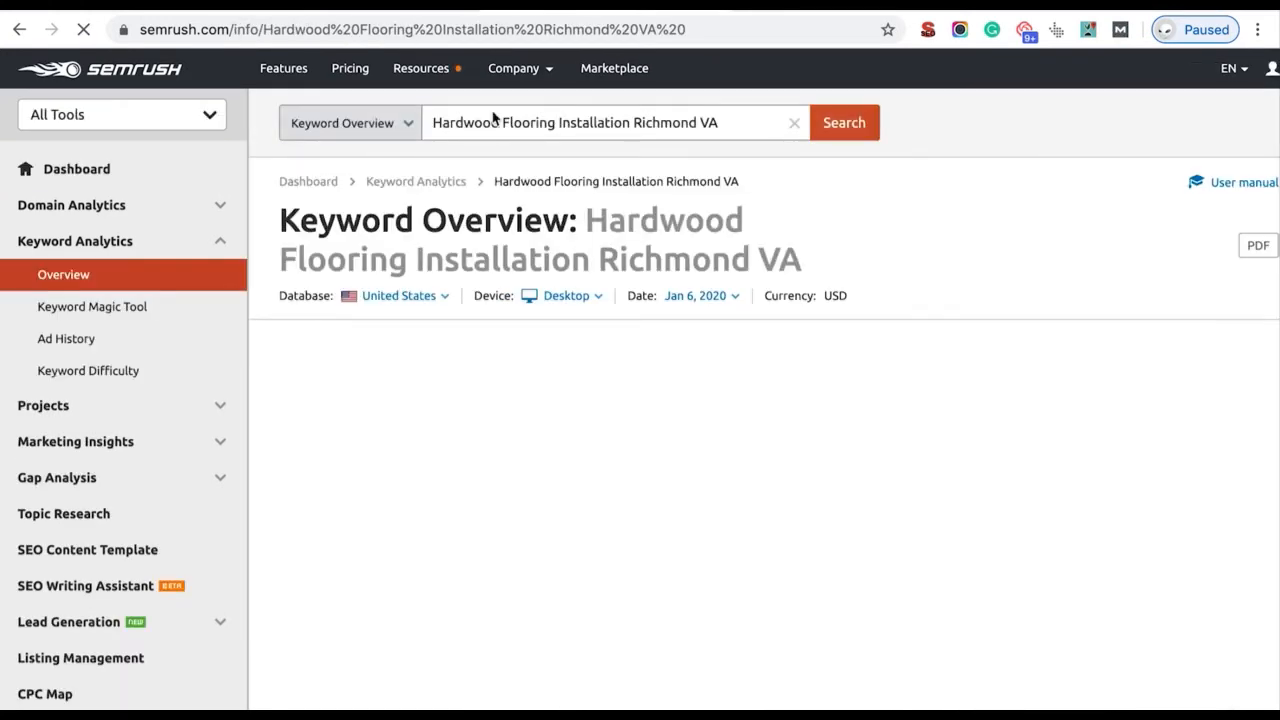
Step: Examine the search volume, keyword suggestions and phrase match keywords for "Hardwood Flooring Installation Richmond VA"
scroll(587, 397, "down", 2)
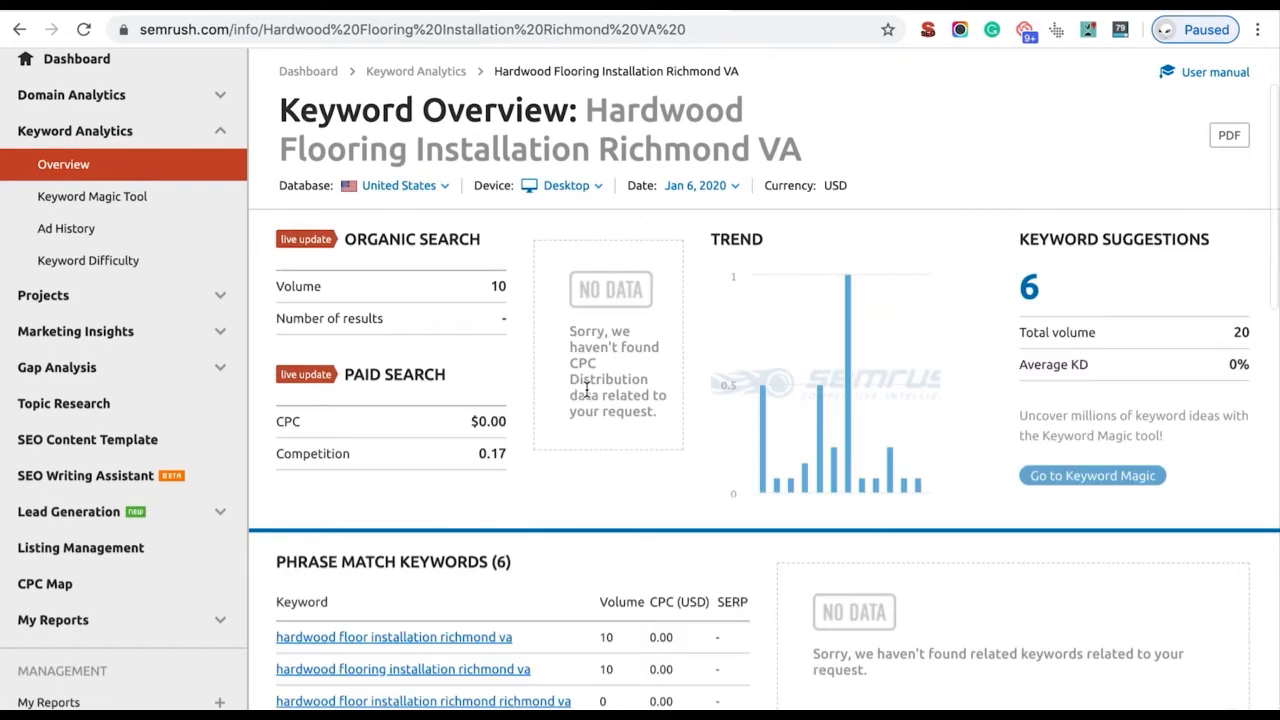
scroll(590, 400, "down", 9)
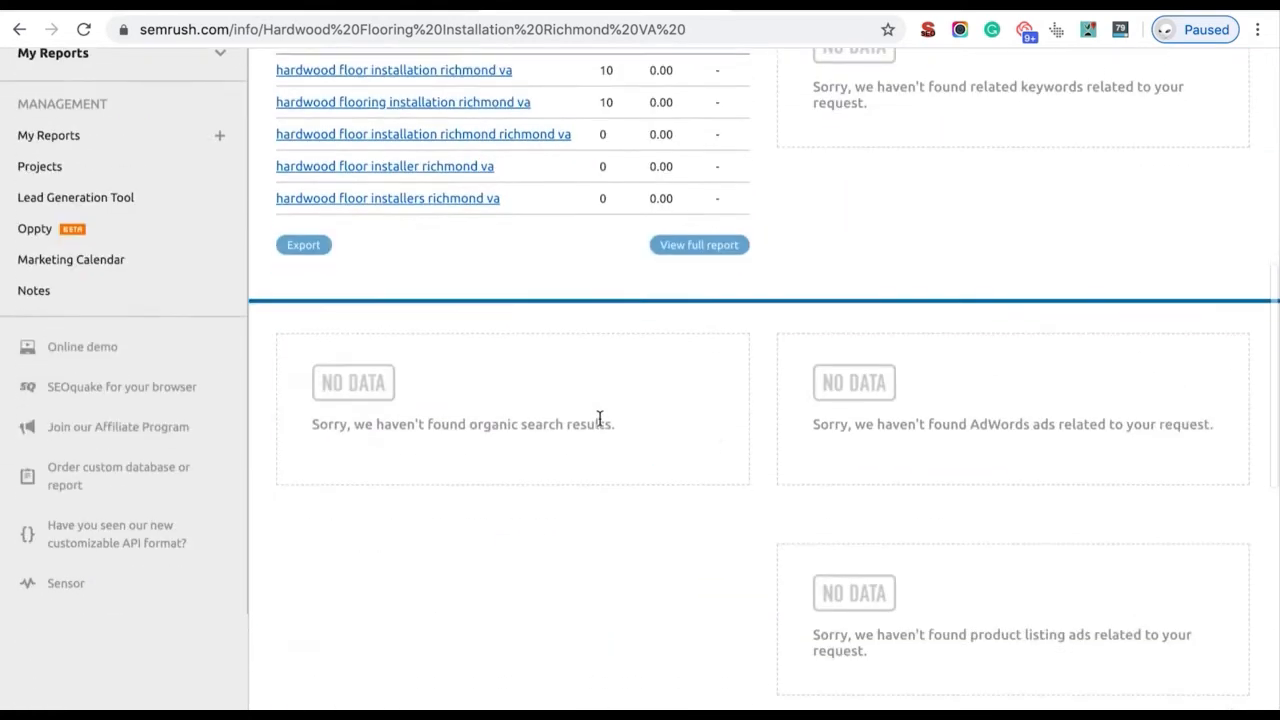
scroll(600, 418, "up", 7)
scroll(600, 420, "down", 3)
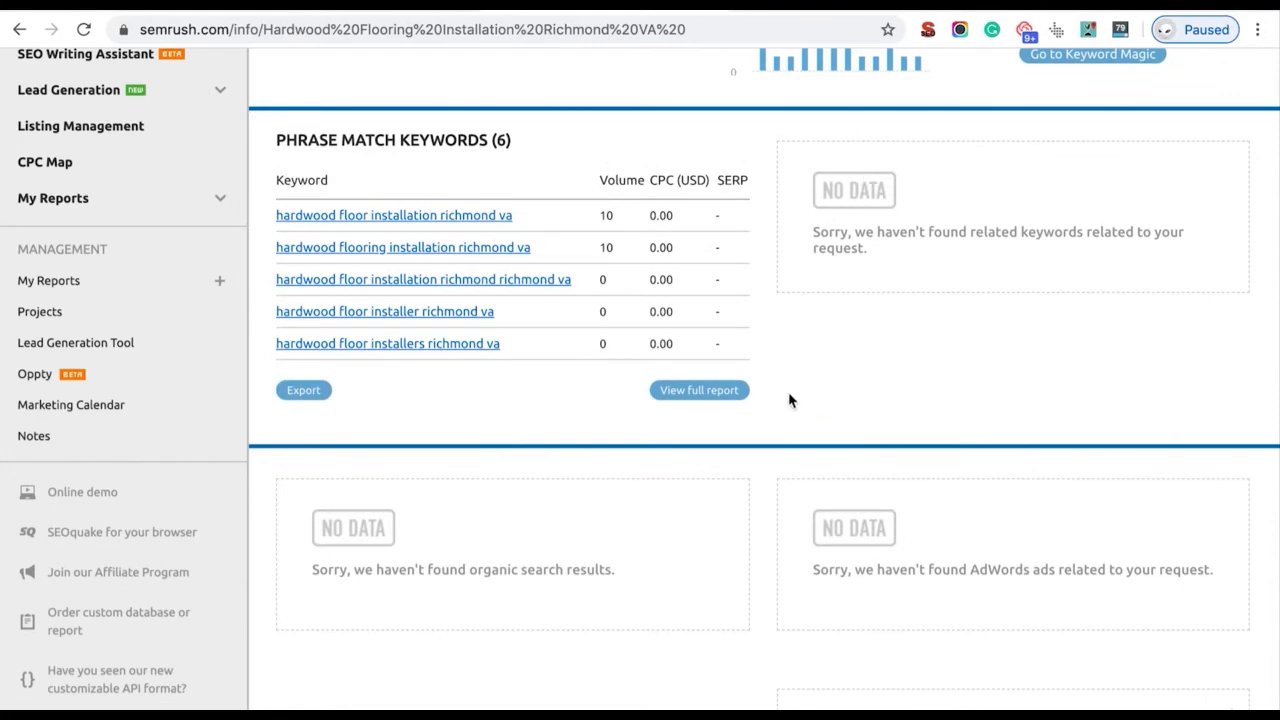
scroll(606, 237, "up", 6)
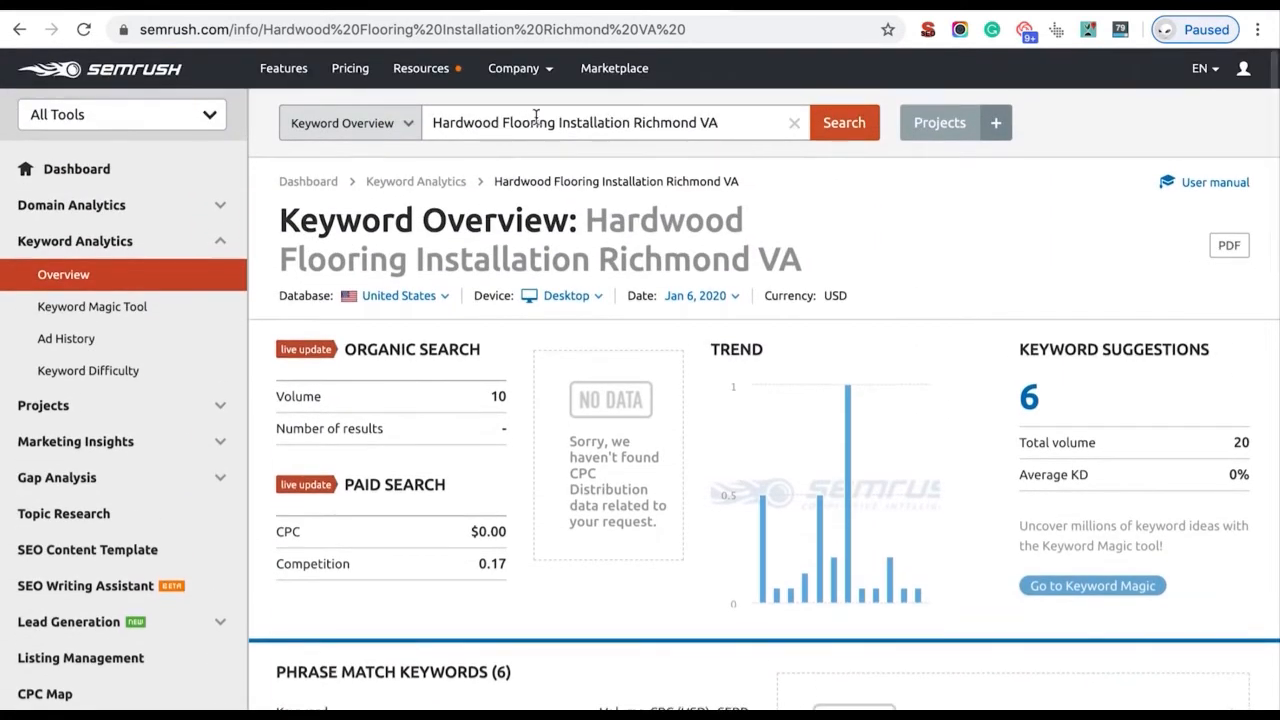
scroll(405, 332, "down", 3)
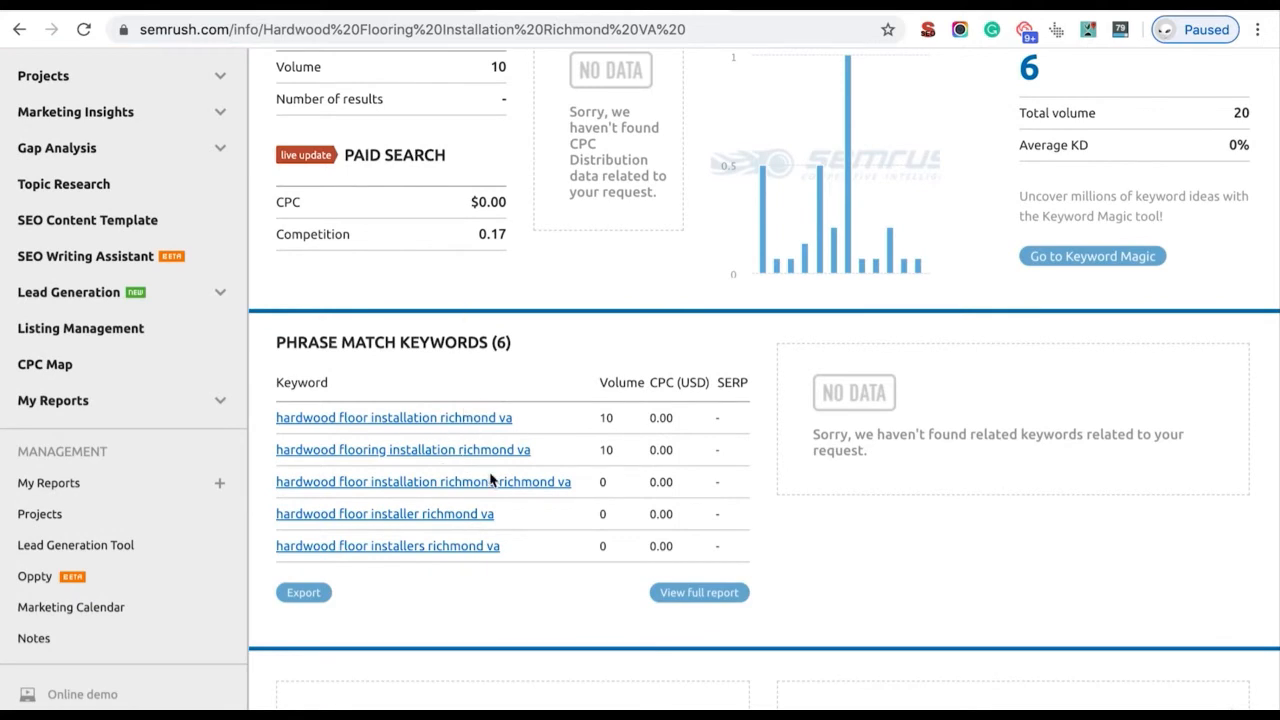
scroll(490, 481, "down", 1)
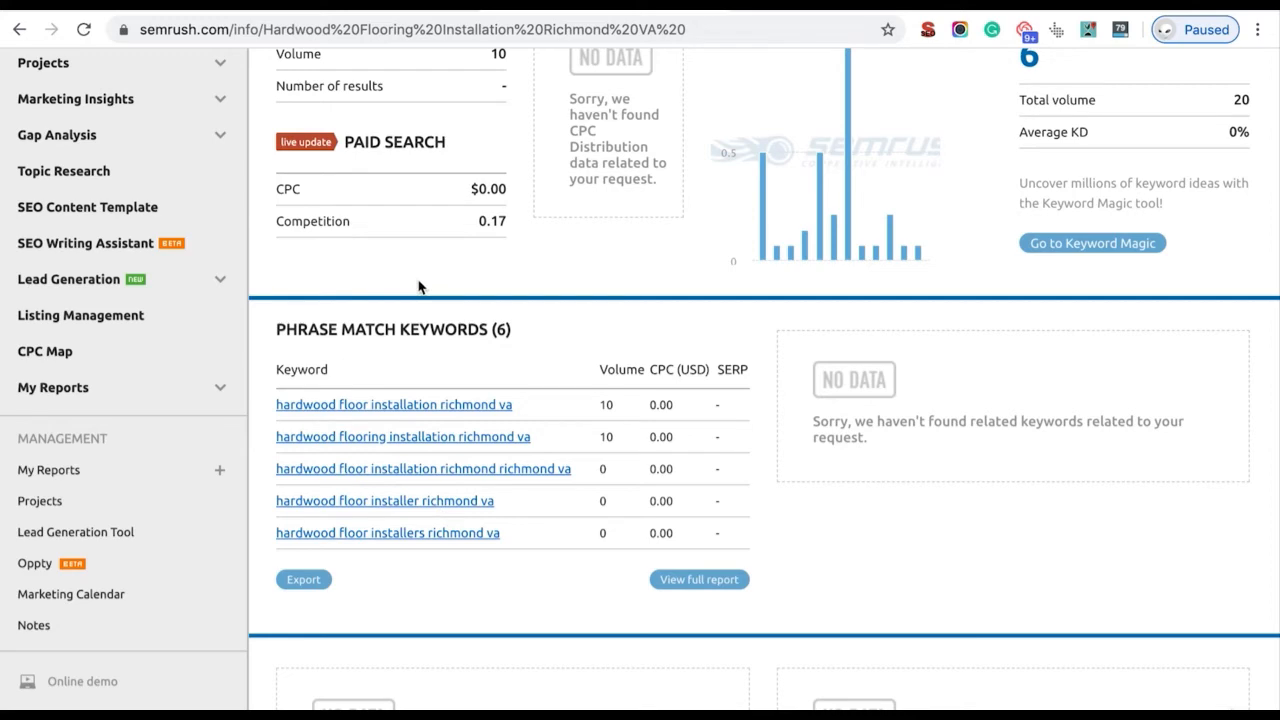
scroll(418, 287, "up", 1)
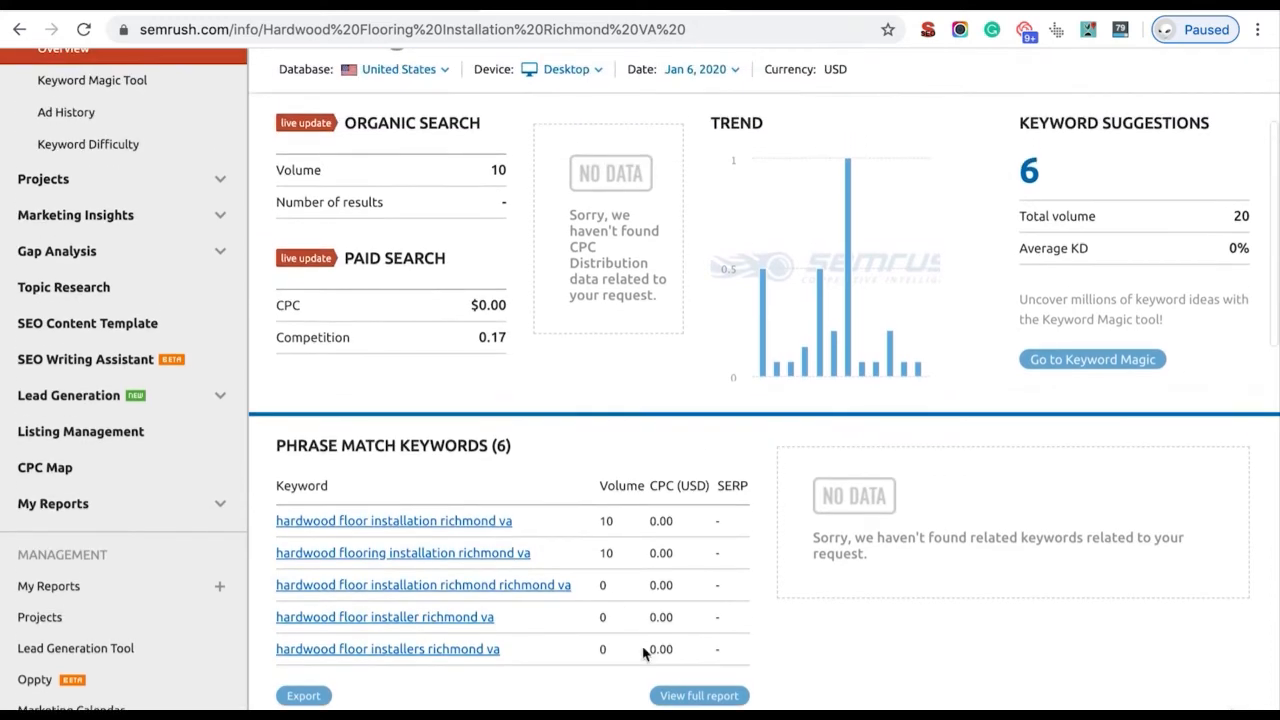
Step: Export the phrase match keywords, open the file in Excel and copy the keyword and volume cells of both data rows
left_click(303, 695)
left_click(479, 249)
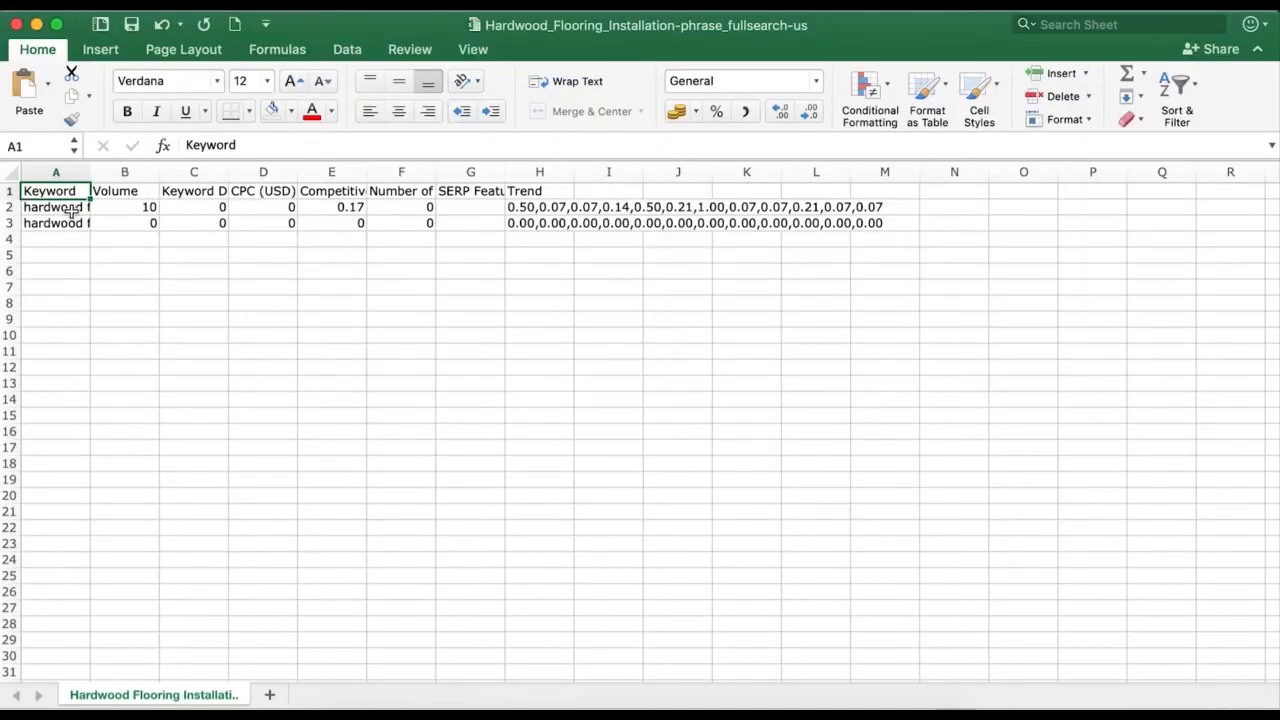
left_click_drag(63, 207, 117, 229)
key("super+c")
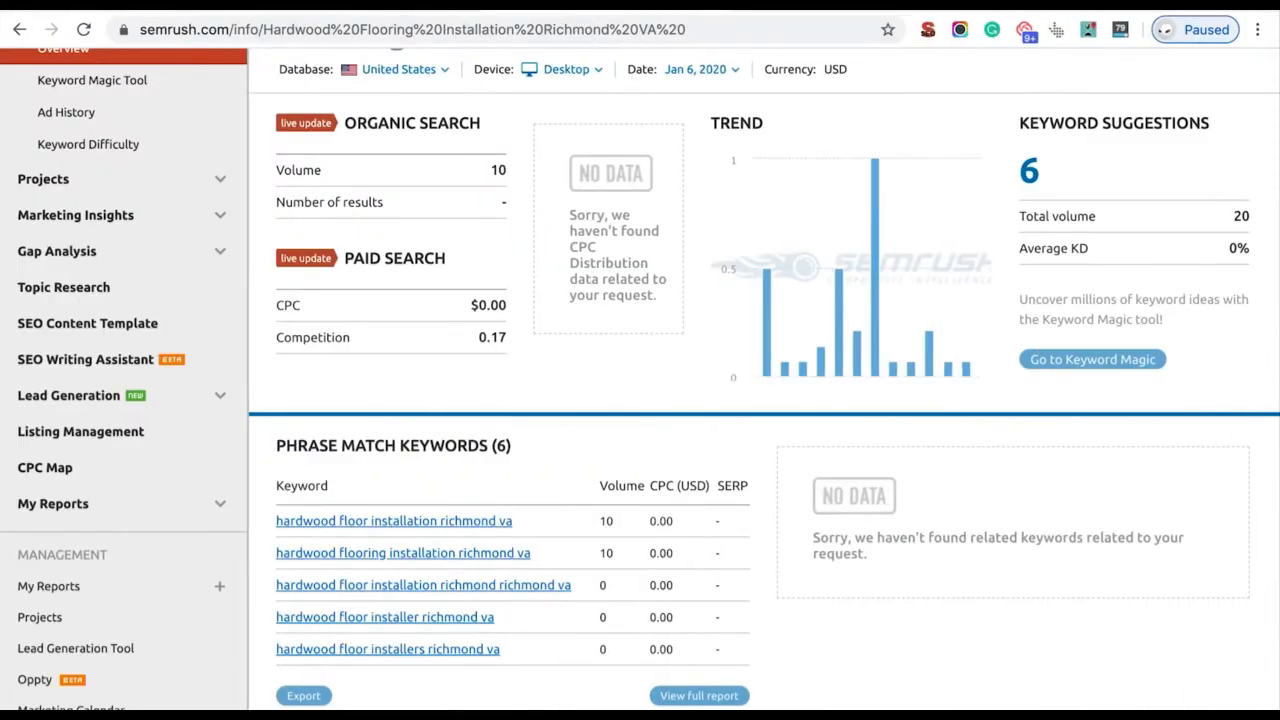
Step: Paste the copied keywords and volumes into the Hardwood sheet of the keyword workbook, starting at cell B9
right_click(585, 688)
left_click(640, 463)
left_click(245, 708)
left_click(283, 410)
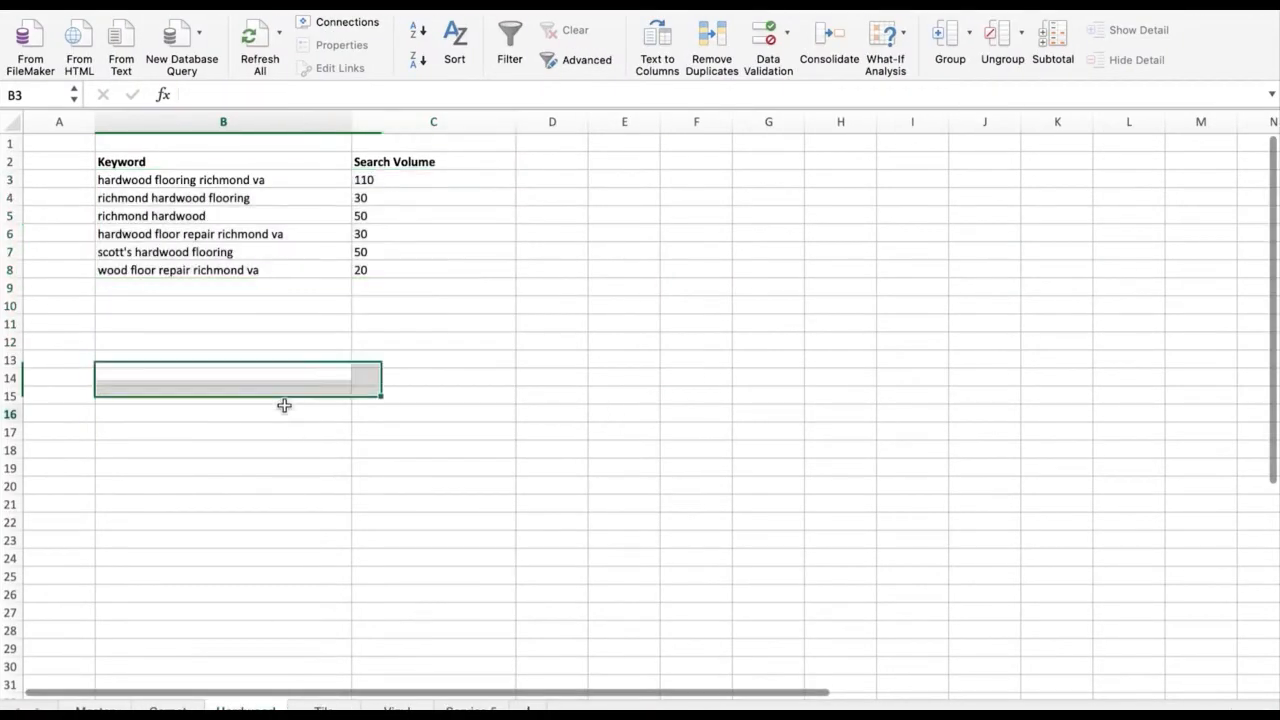
left_click(260, 292)
key("super+v")
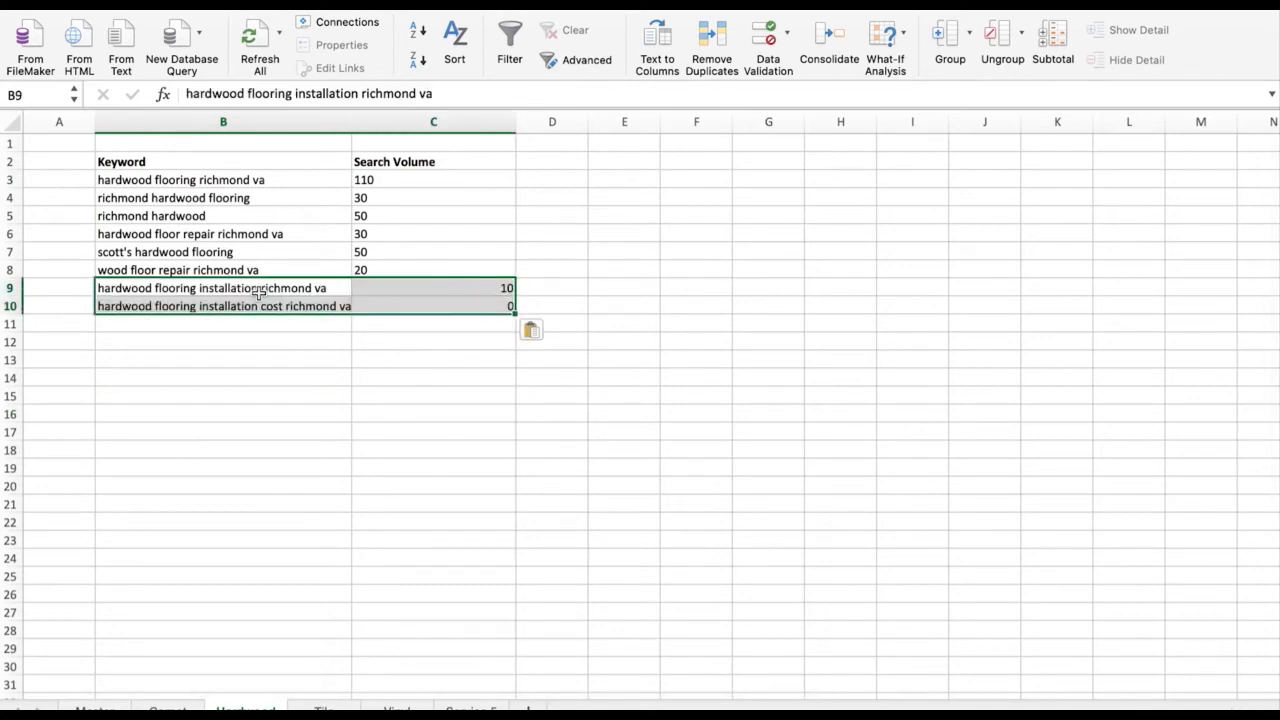
left_click(283, 434)
left_click(283, 447)
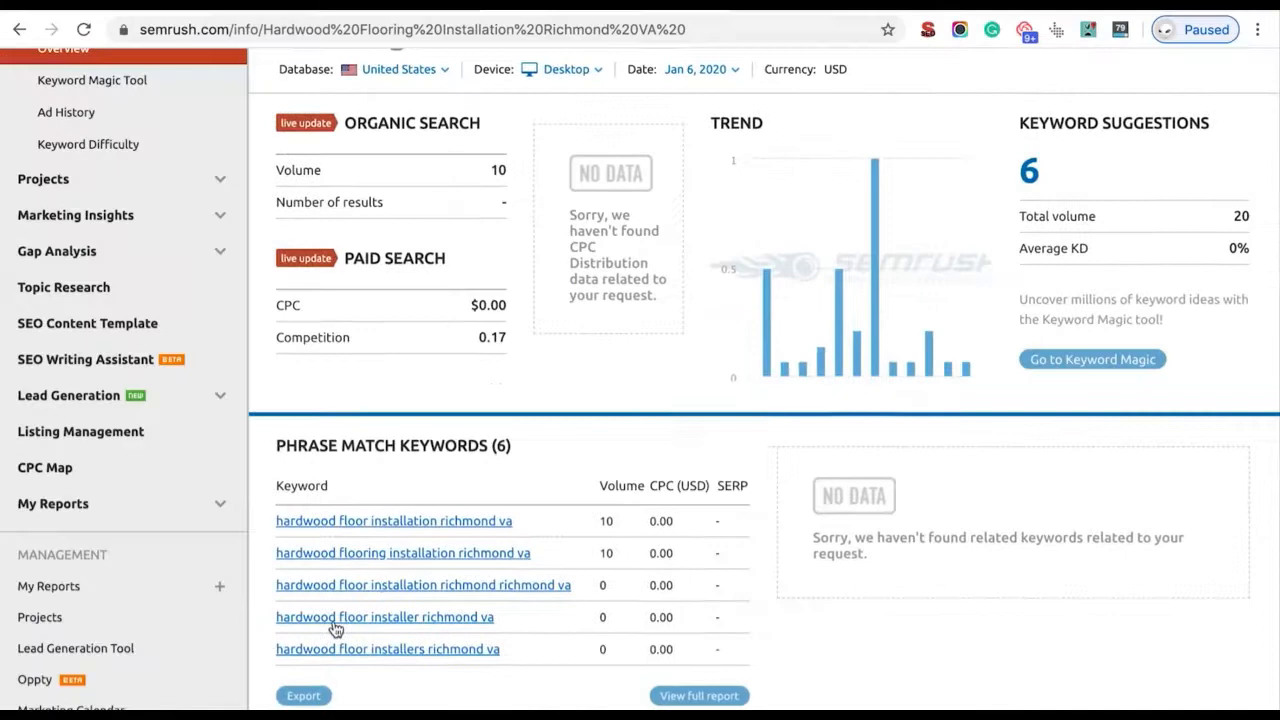
Step: Compare the keyword rows in the exported file with the phrase match keywords table in Semrush
scroll(350, 630, "down", 2)
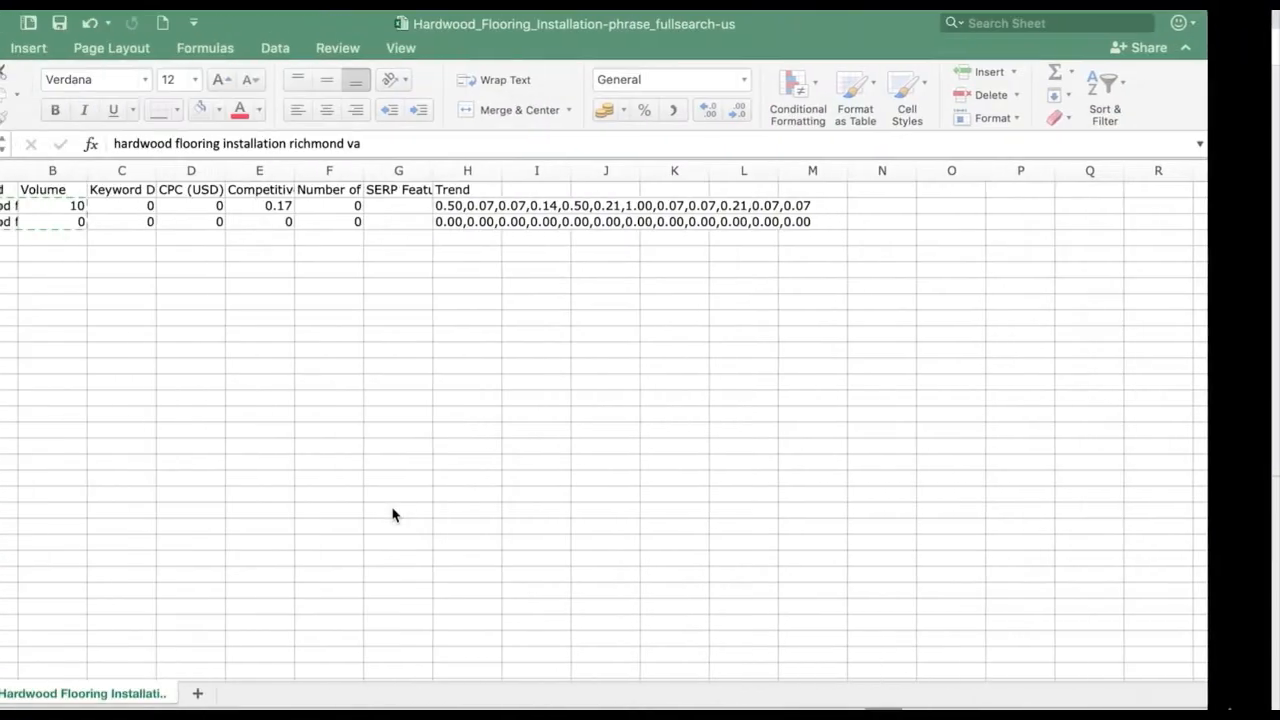
key("super+c")
left_click(331, 301)
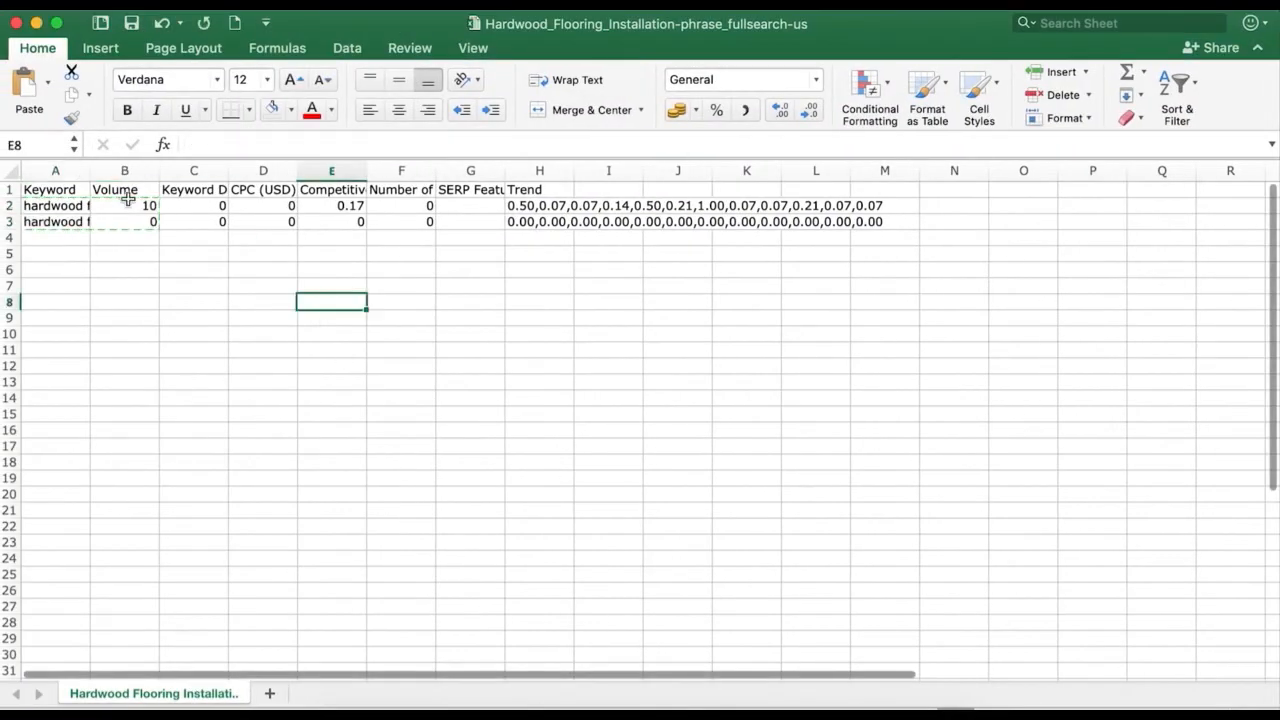
left_click_drag(70, 205, 63, 220)
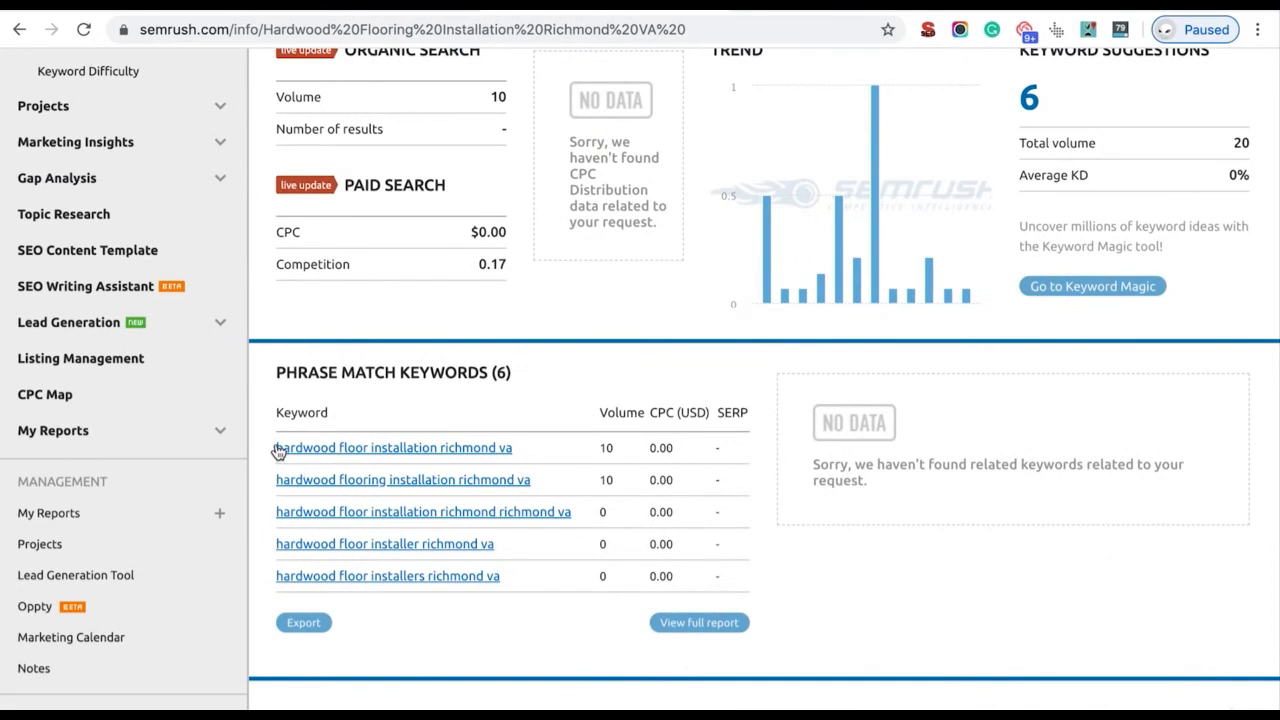
left_click_drag(278, 452, 490, 602)
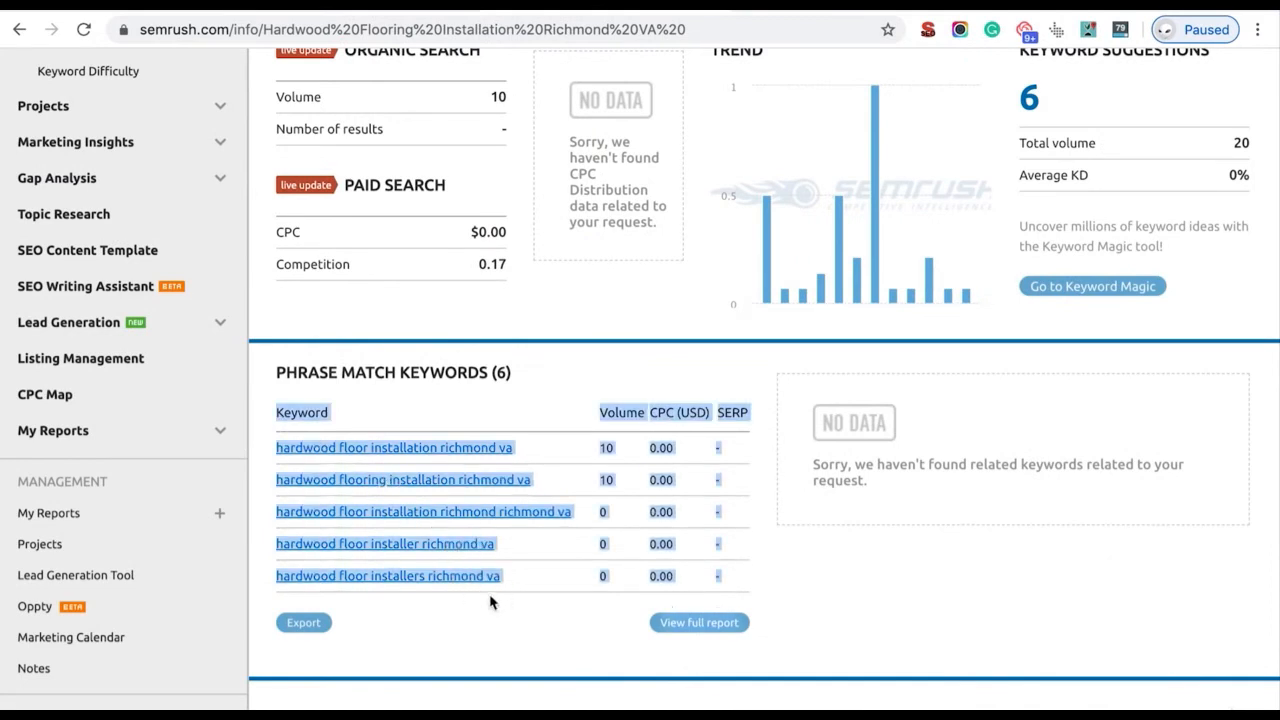
left_click(490, 648)
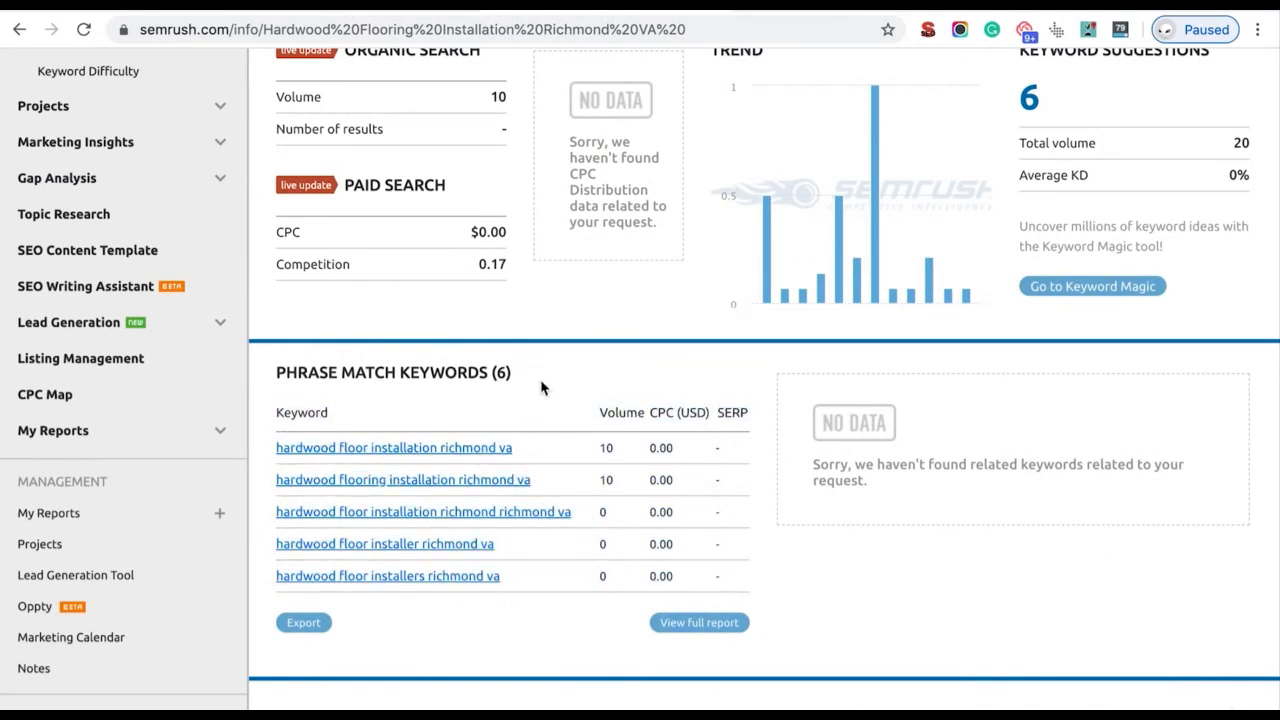
Step: Remove "Richmond VA" from the search term, rerun the overview for "Hardwood Flooring Installation" and check its phrase match keywords
scroll(789, 423, "down", 2)
scroll(789, 423, "up", 5)
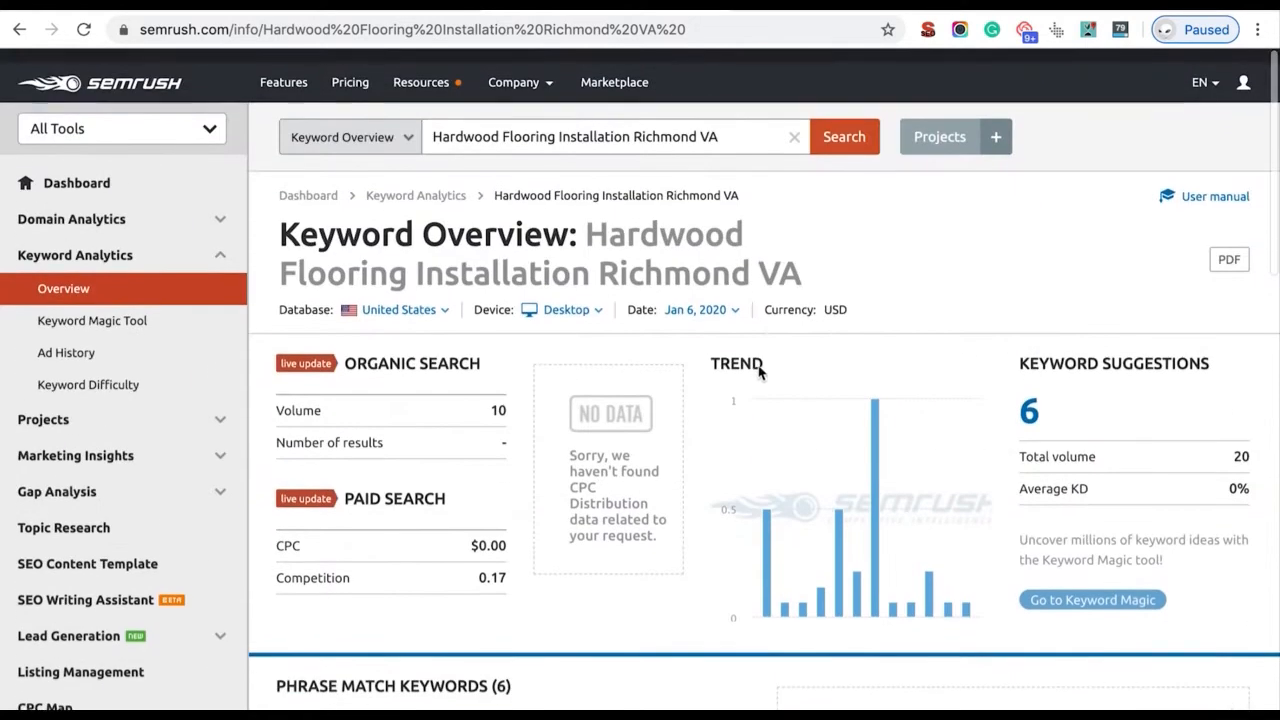
left_click_drag(634, 123, 777, 129)
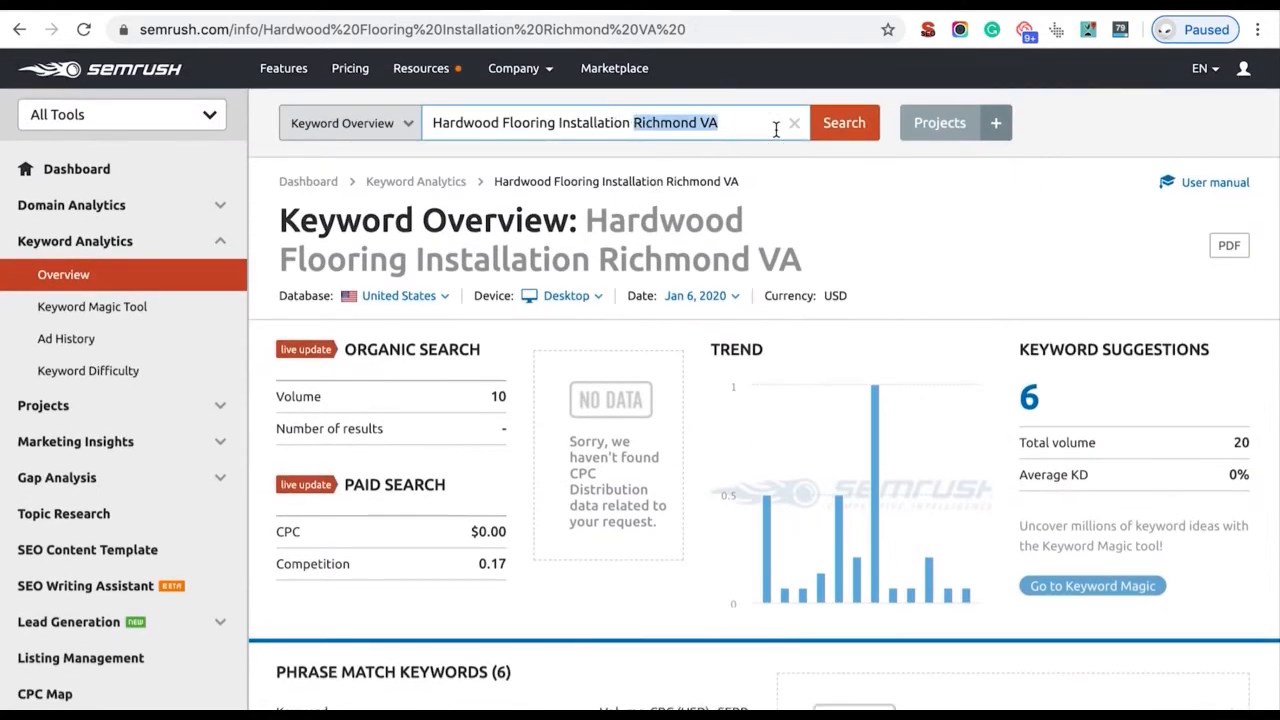
key("BackSpace")
key("Return")
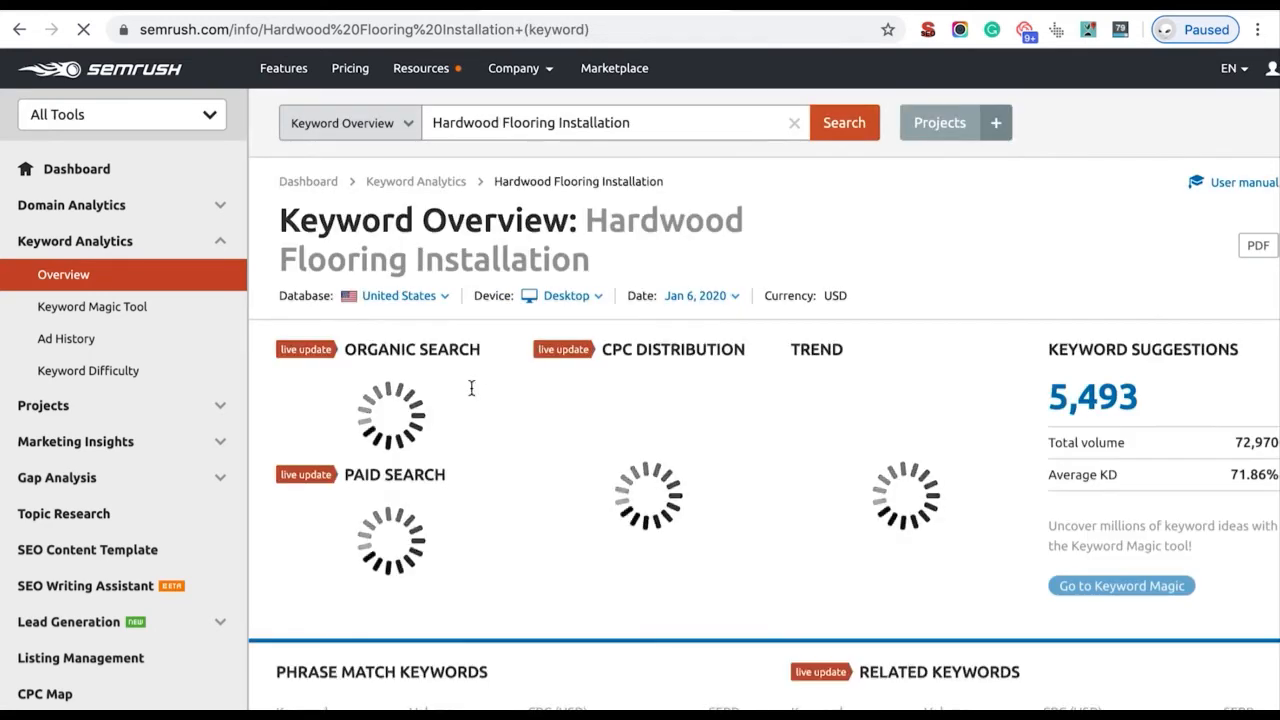
scroll(479, 459, "down", 1)
scroll(479, 459, "down", 3)
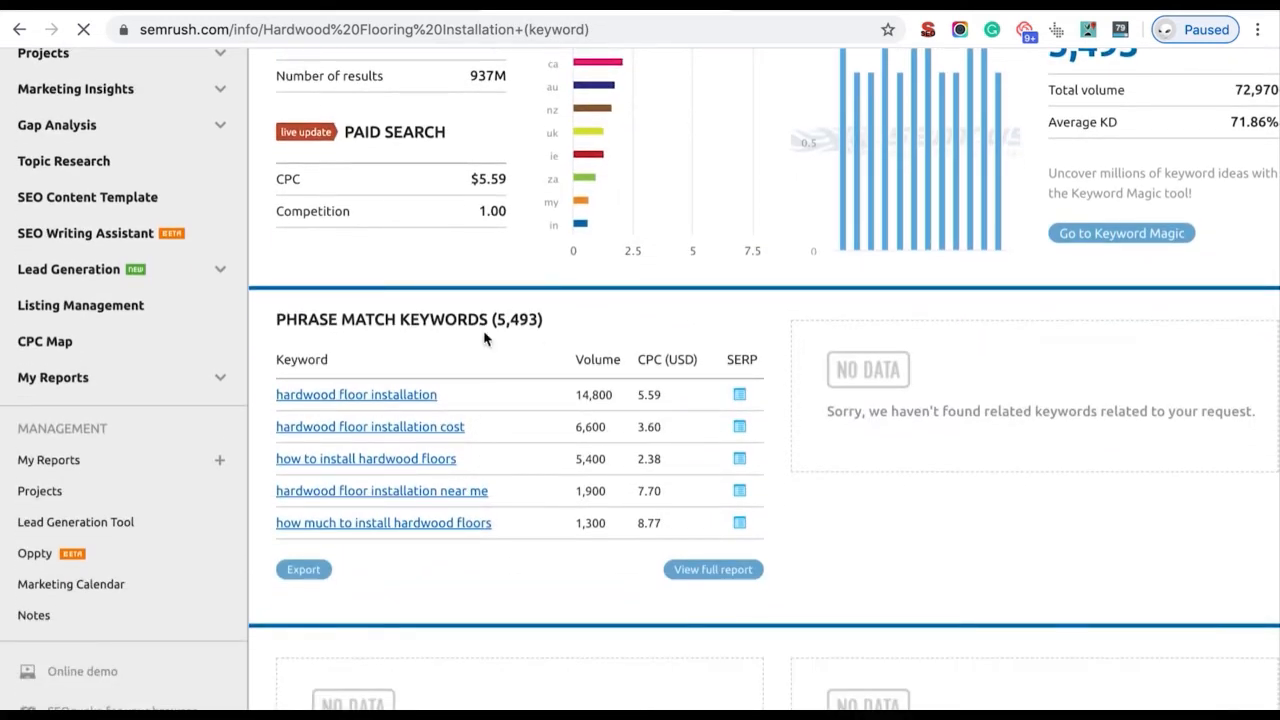
left_click_drag(500, 320, 588, 328)
scroll(386, 349, "up", 5)
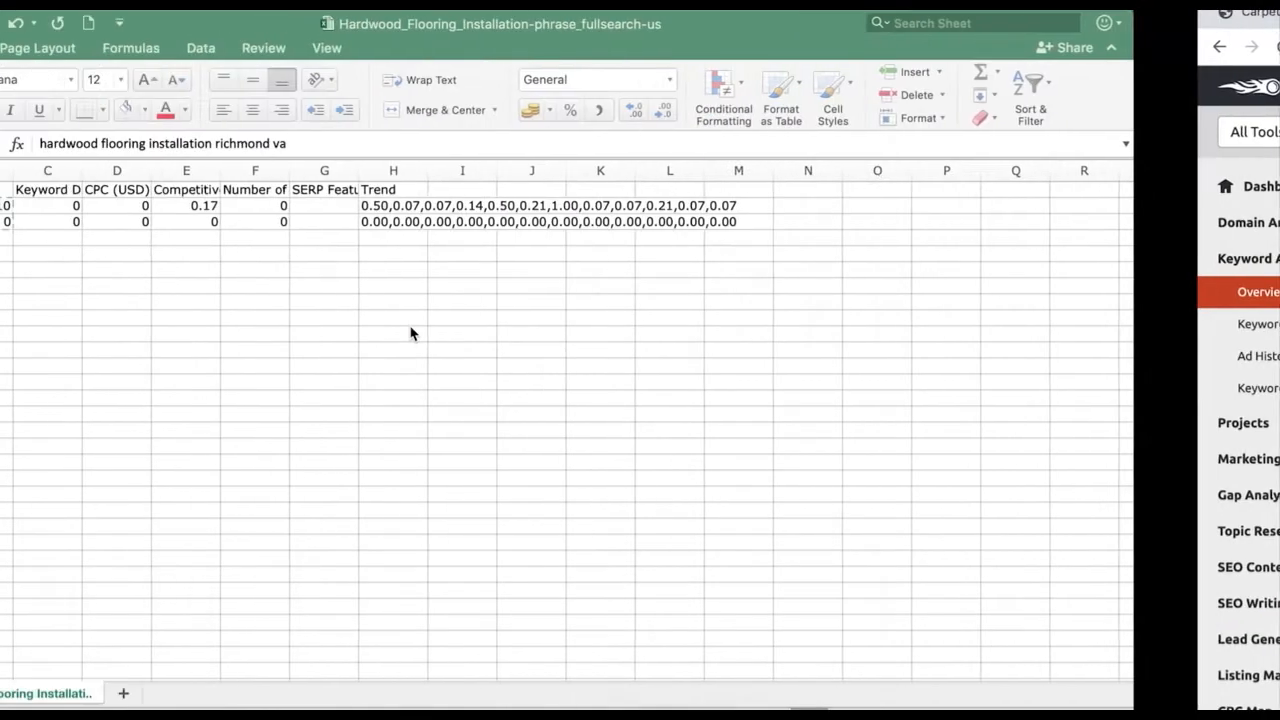
Step: Switch to the keyword workbook in Excel and review the keywords and search volumes on the Tile sheet
mouse_move(620, 708)
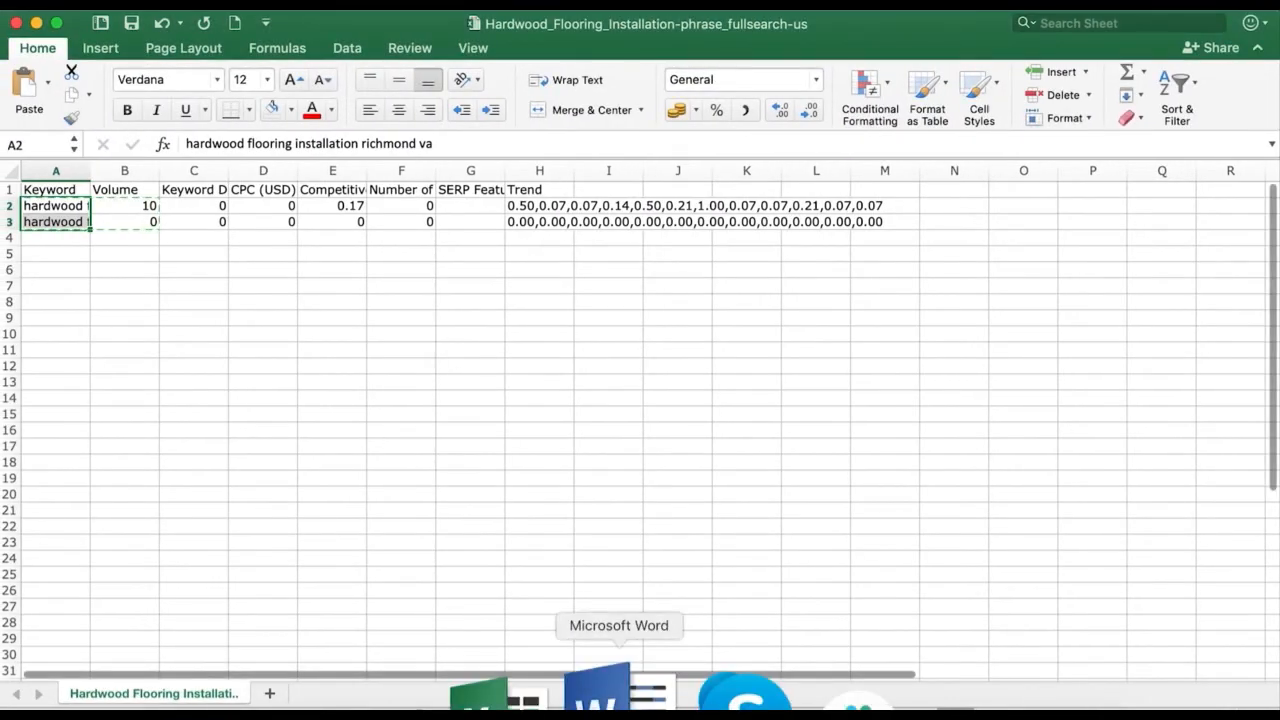
right_click(570, 695)
left_click(652, 480)
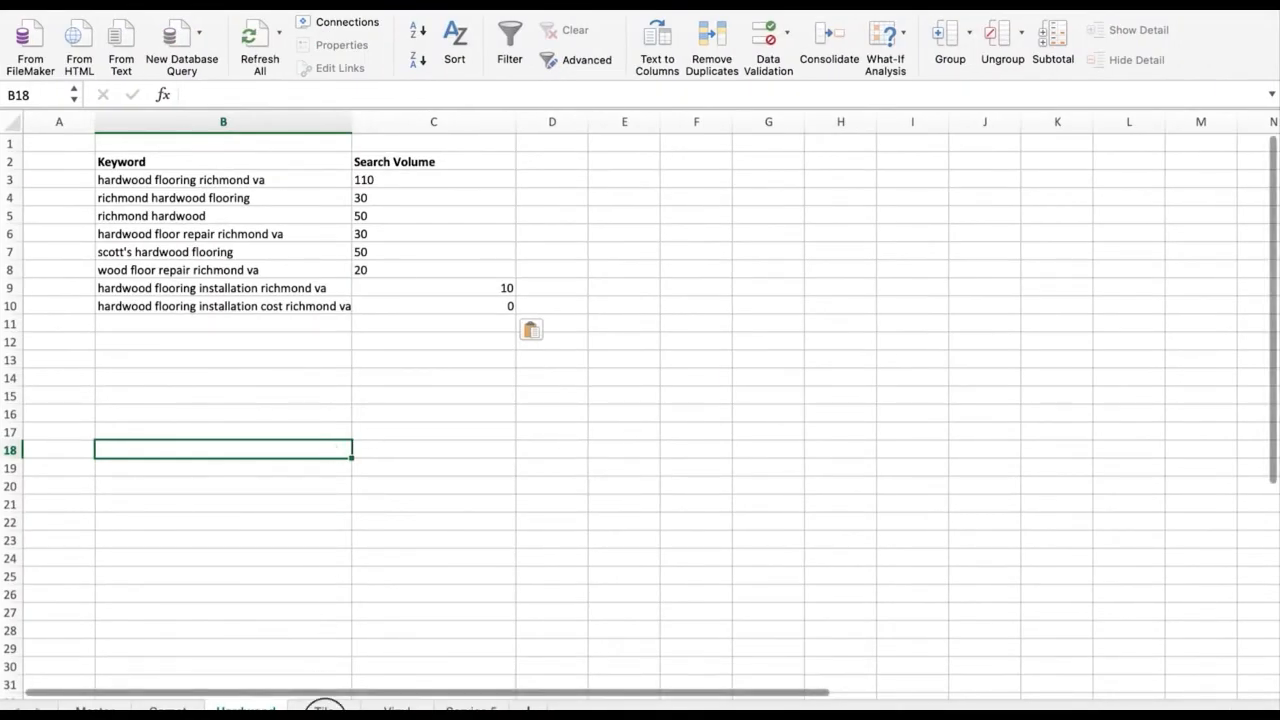
left_click(322, 708)
left_click(362, 398)
left_click(429, 486)
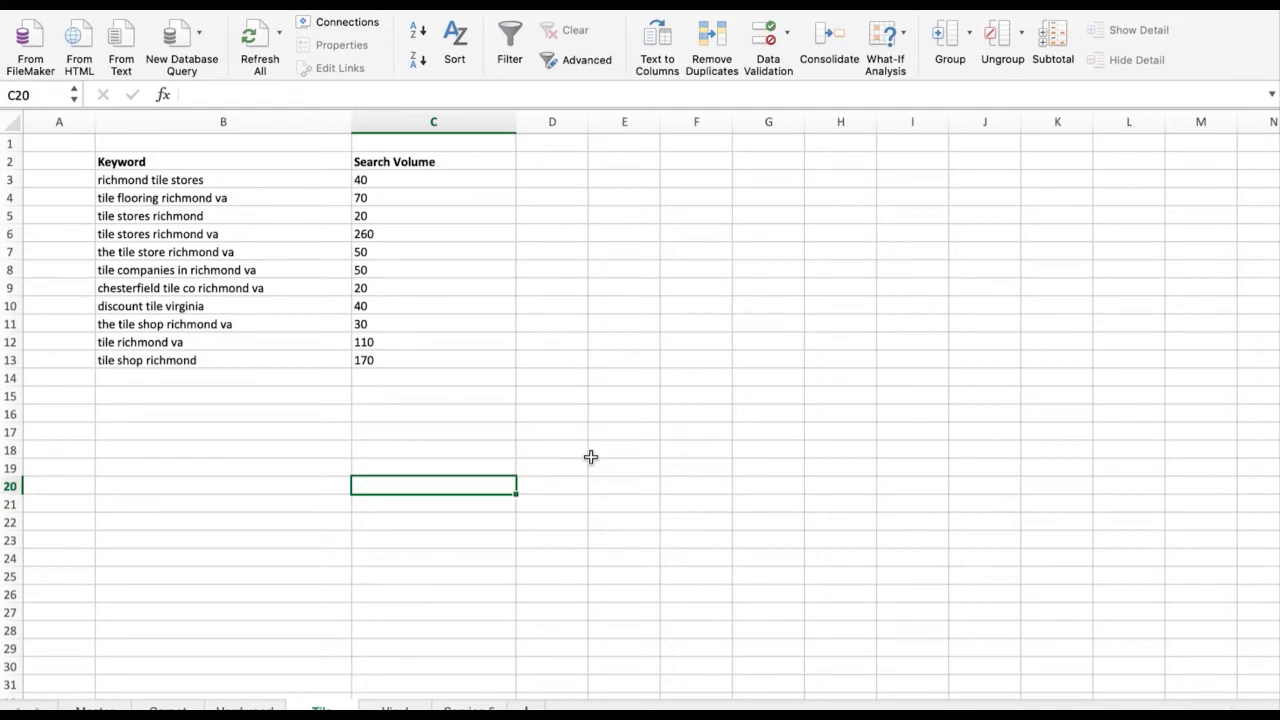
Step: Look through the full keyword list and search volumes on the Master sheet
left_click(94, 708)
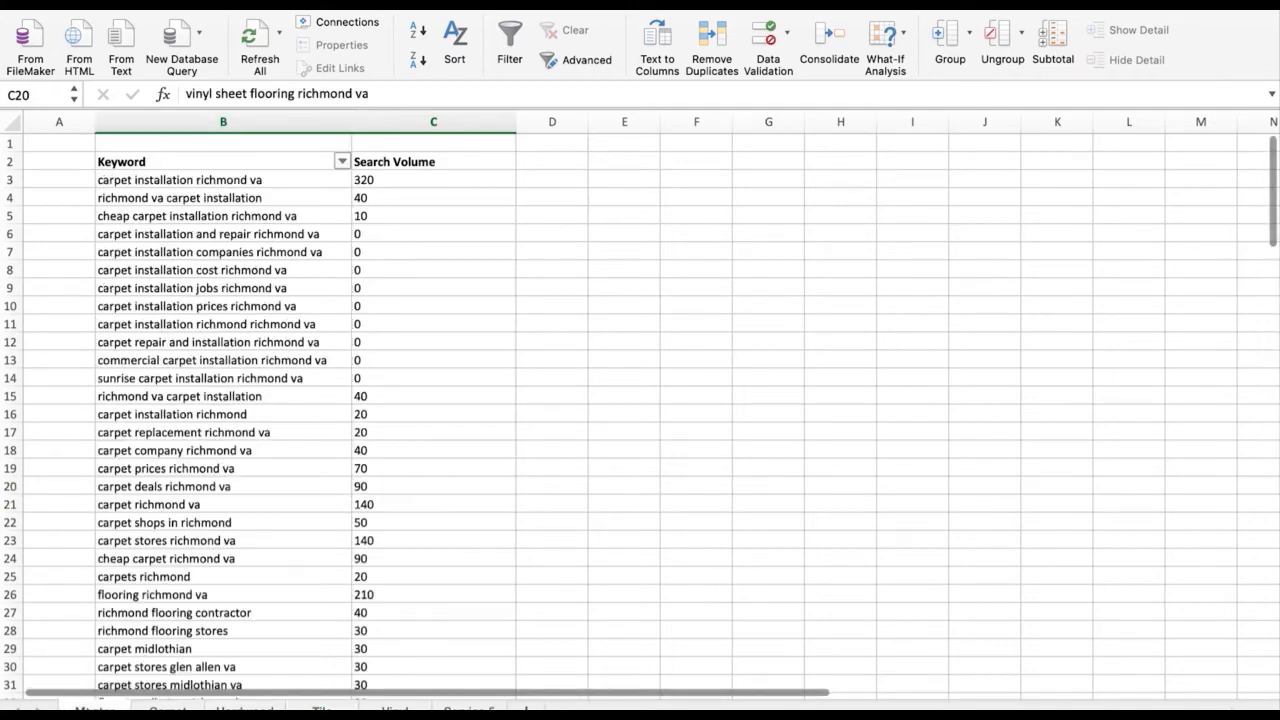
scroll(213, 430, "down", 20)
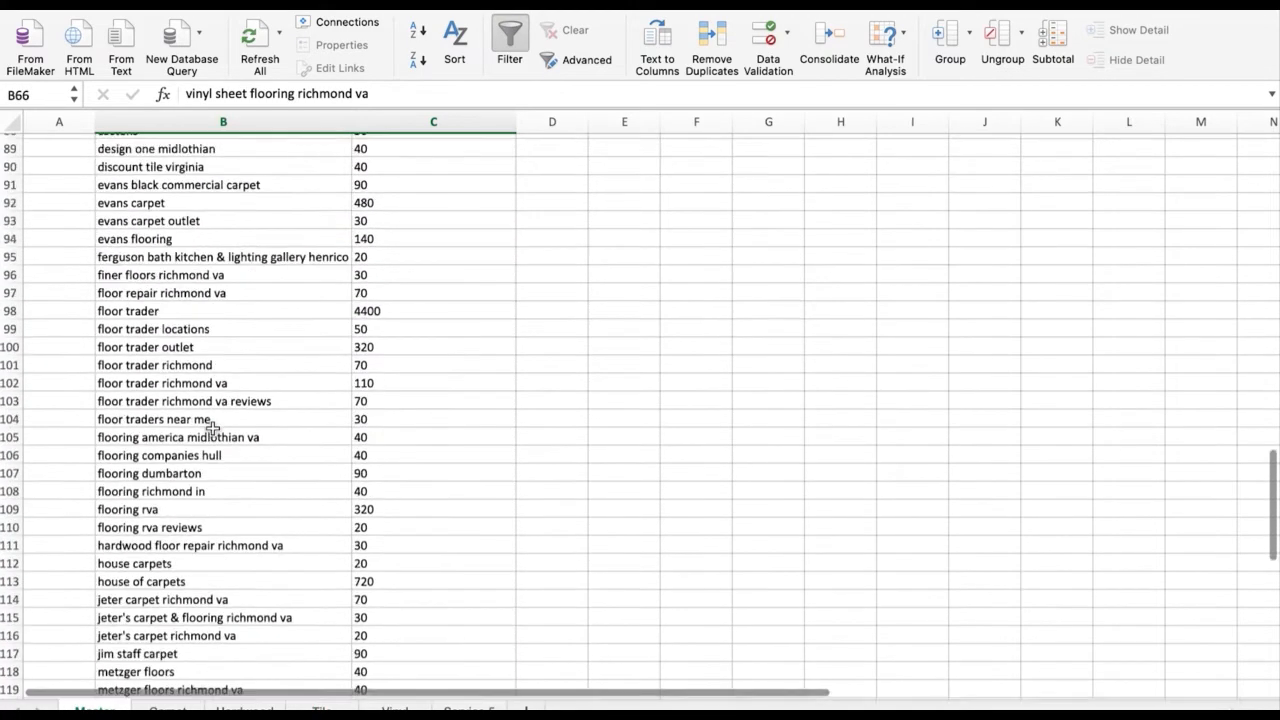
scroll(217, 500, "down", 20)
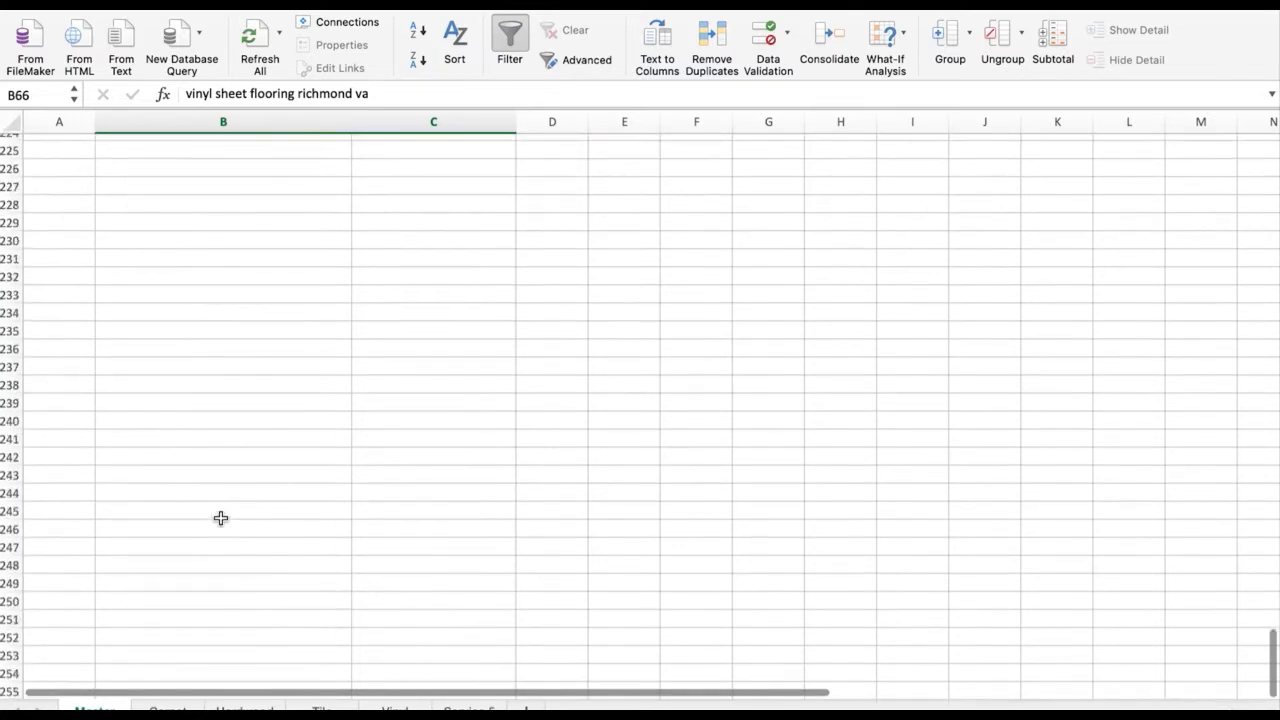
scroll(221, 518, "up", 20)
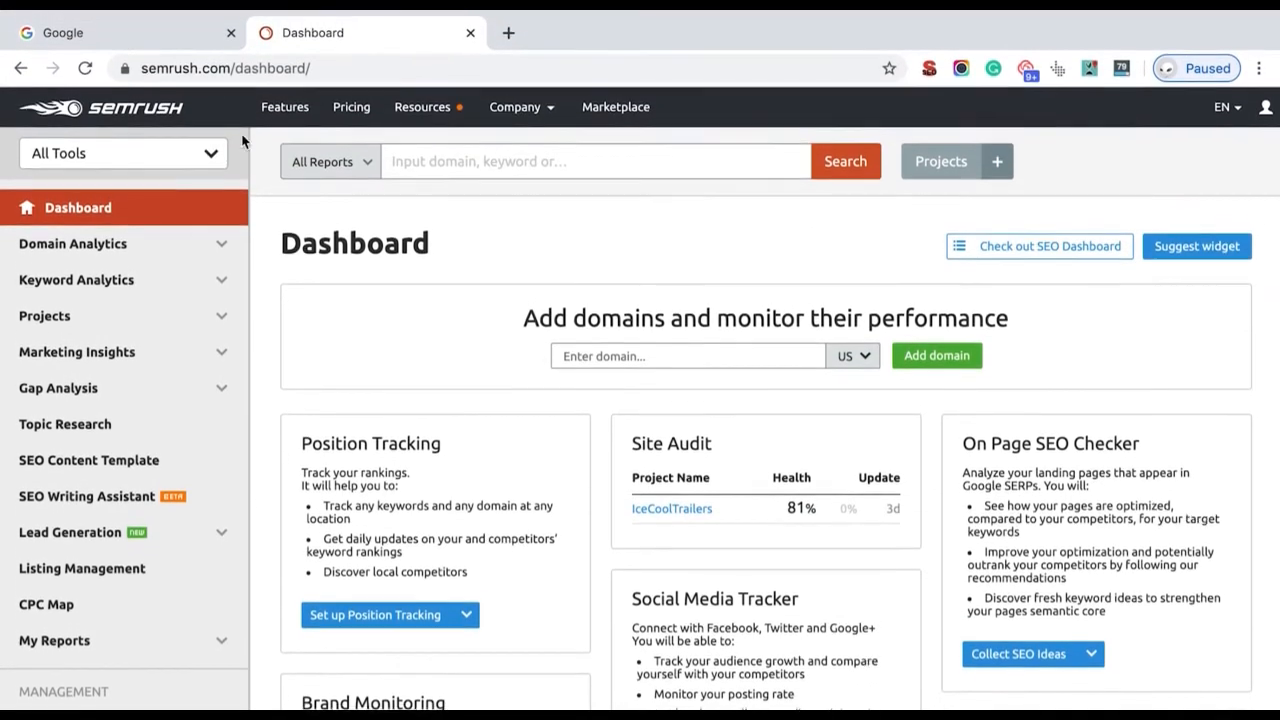
Step: Switch to Google in the browser and search for "carpet installation richmond va"
left_click(82, 33)
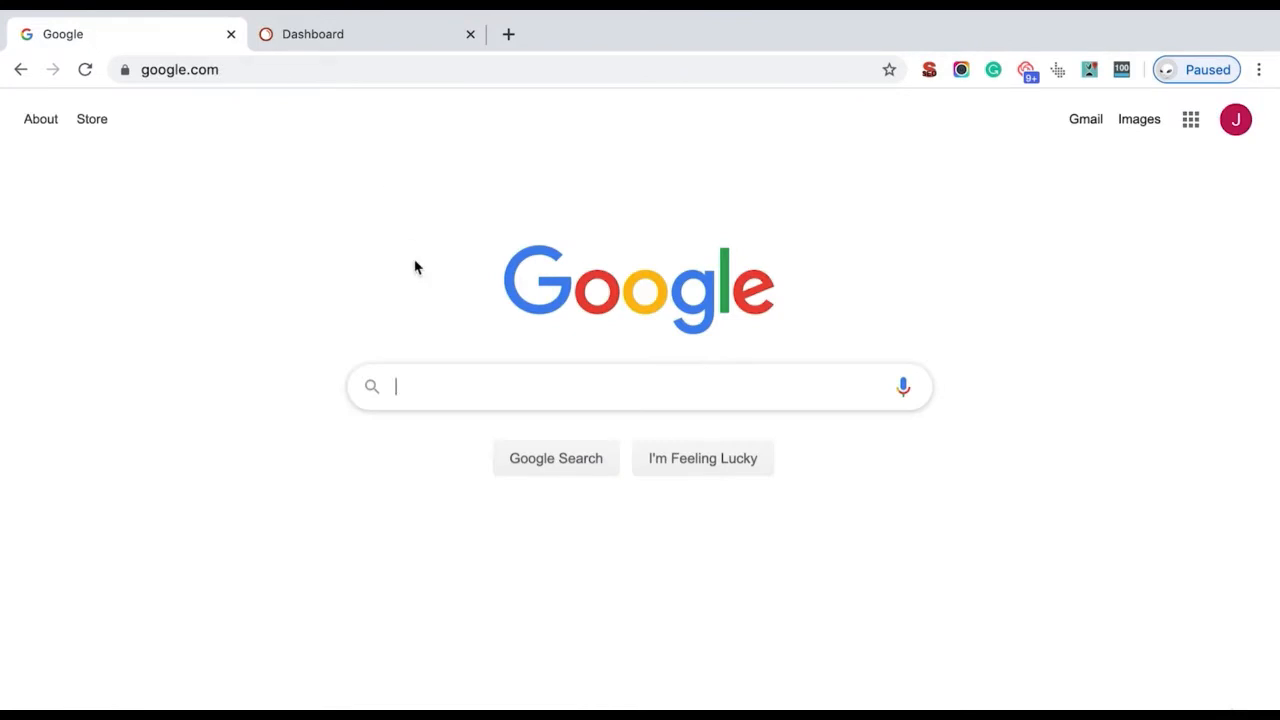
type("carpet insta")
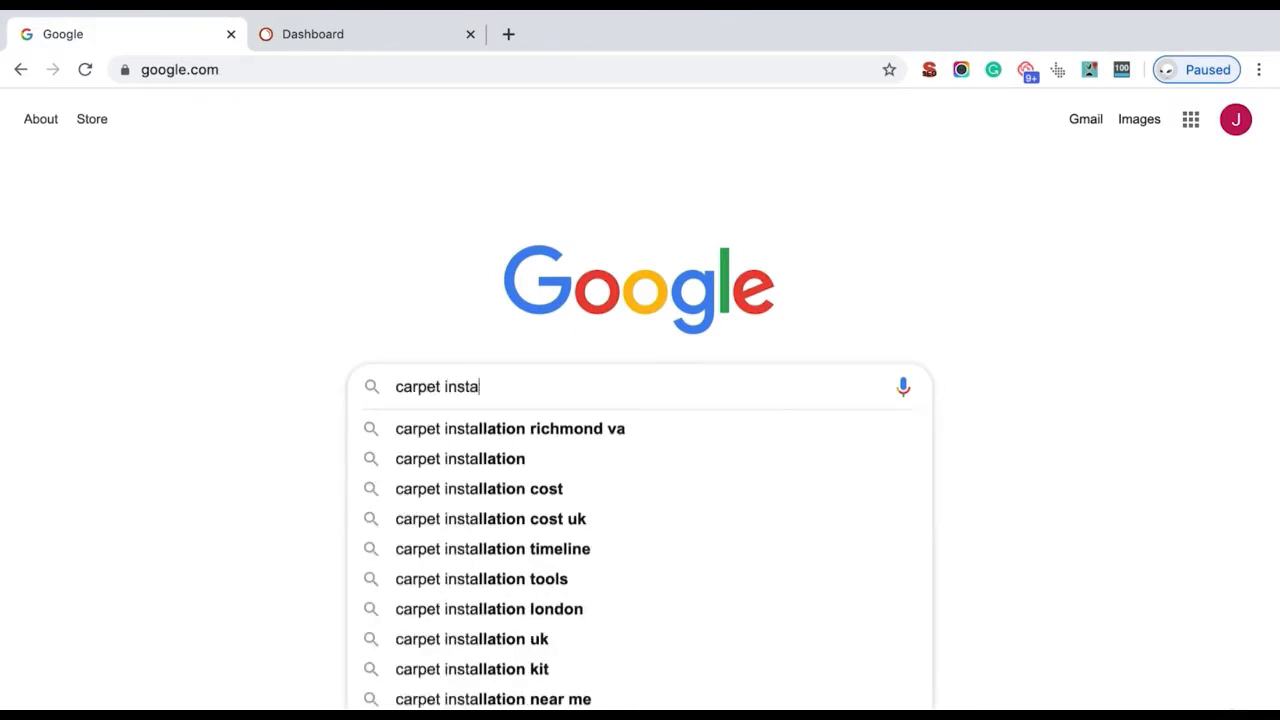
key("Down")
key("Return")
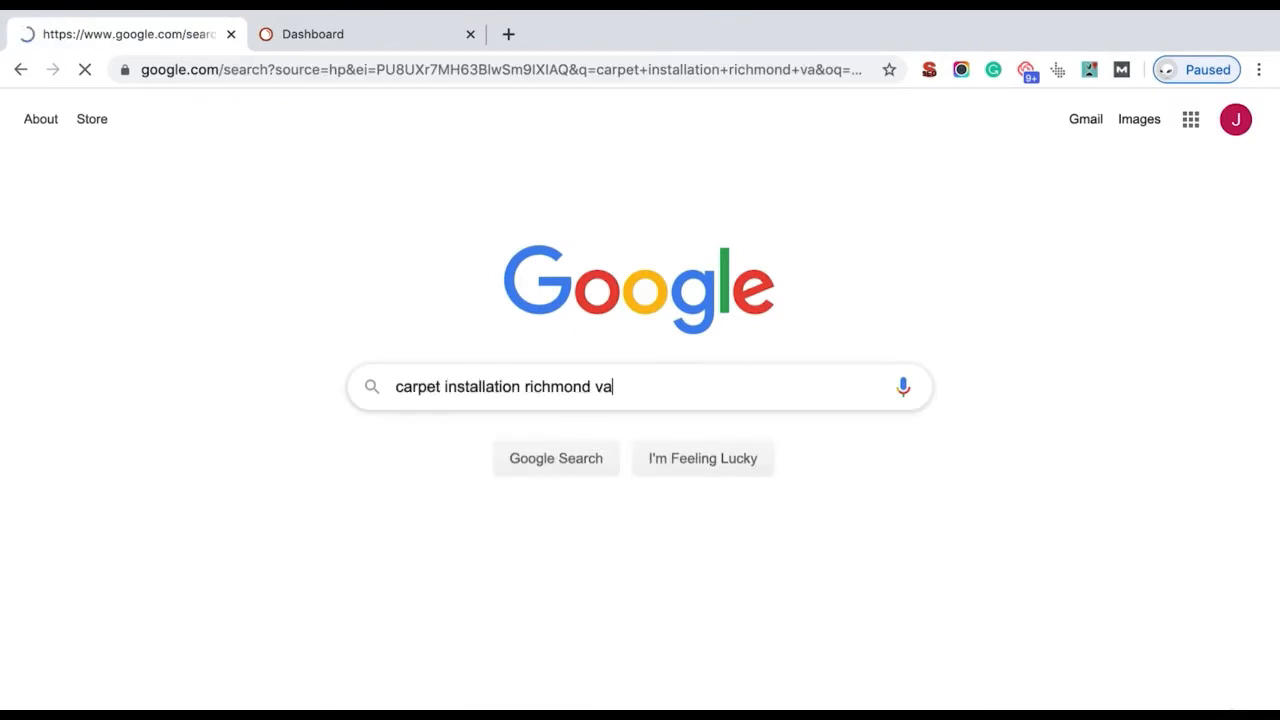
Step: Examine the Google results for local flooring competitors and the LevelFinish listing
scroll(481, 425, "down", 7)
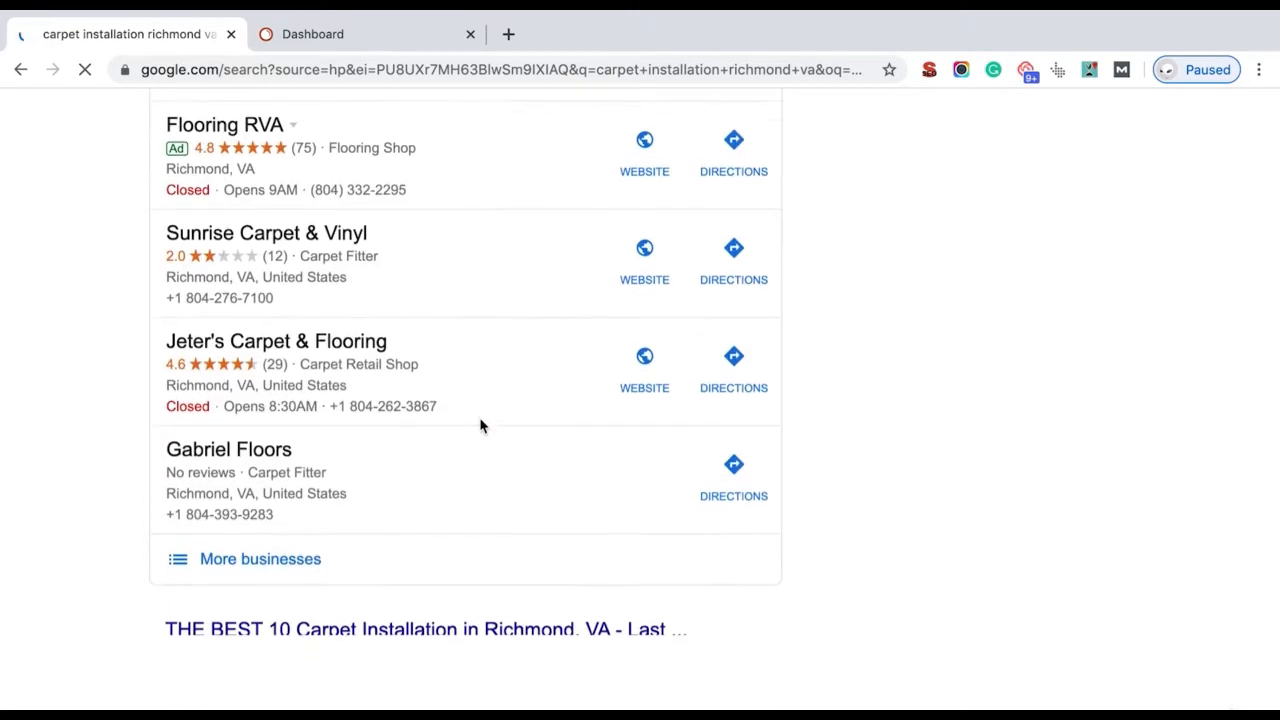
scroll(481, 420, "down", 1)
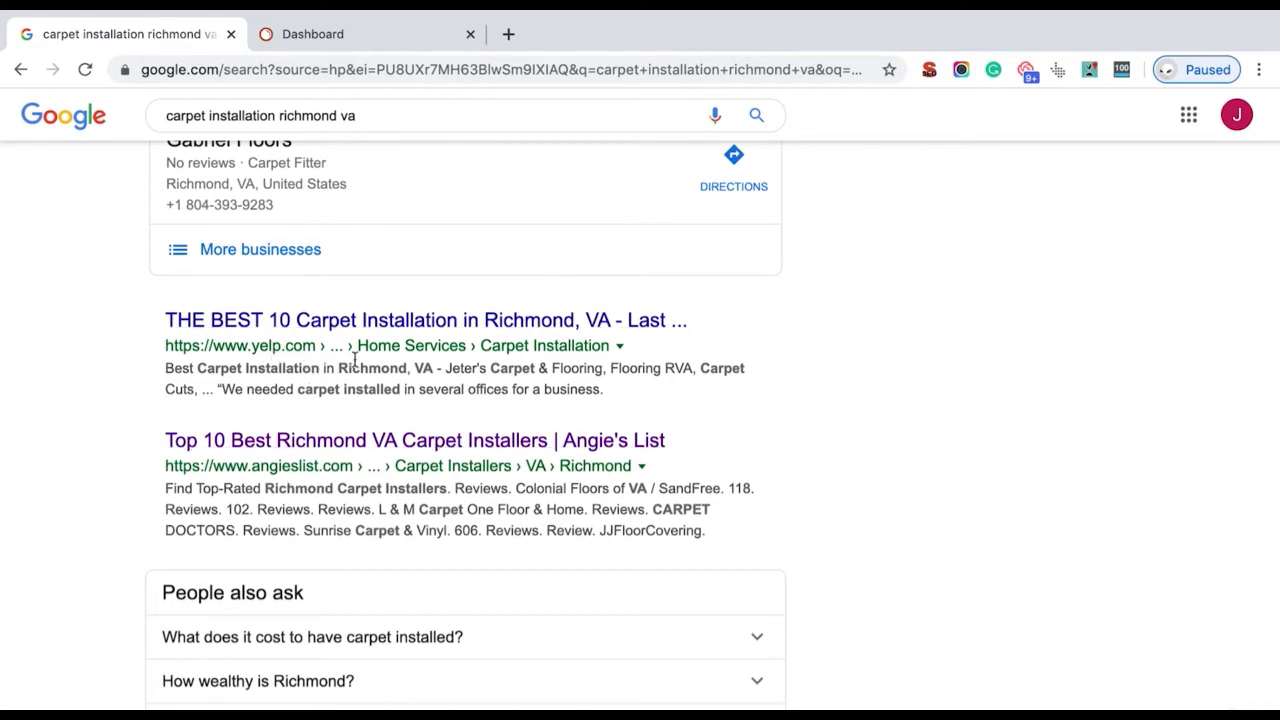
scroll(298, 443, "down", 4)
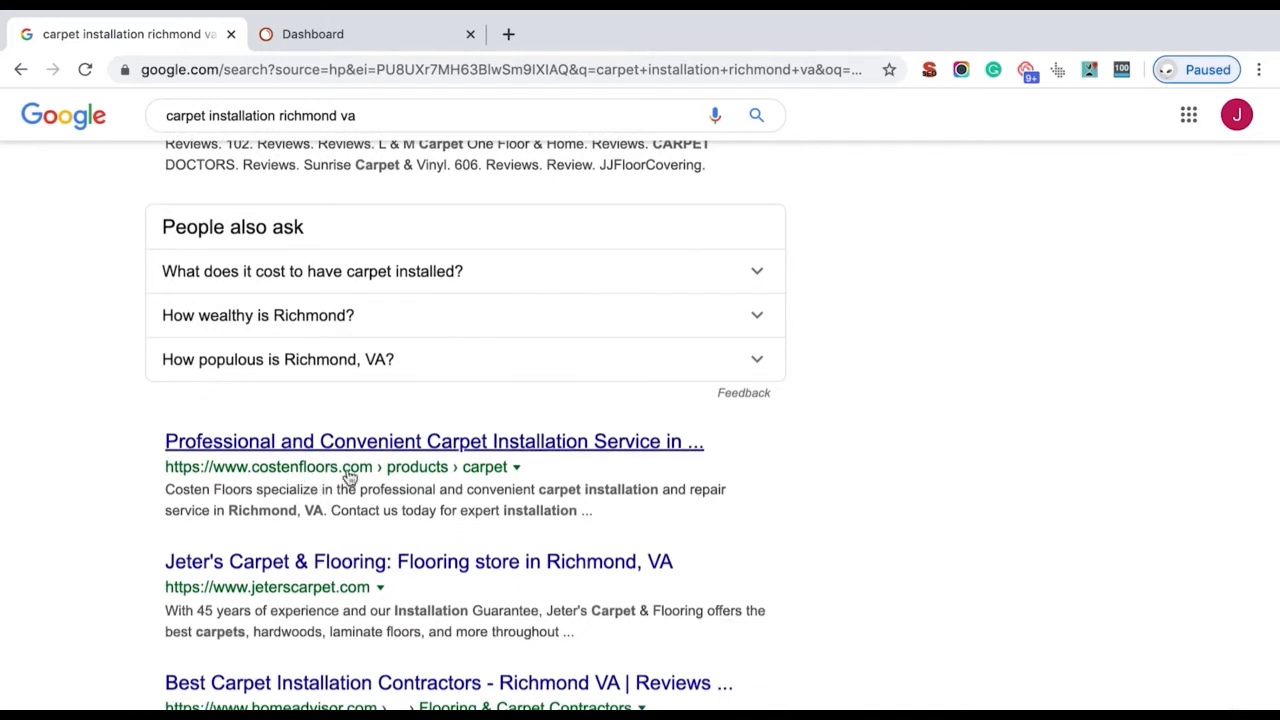
scroll(420, 470, "down", 1)
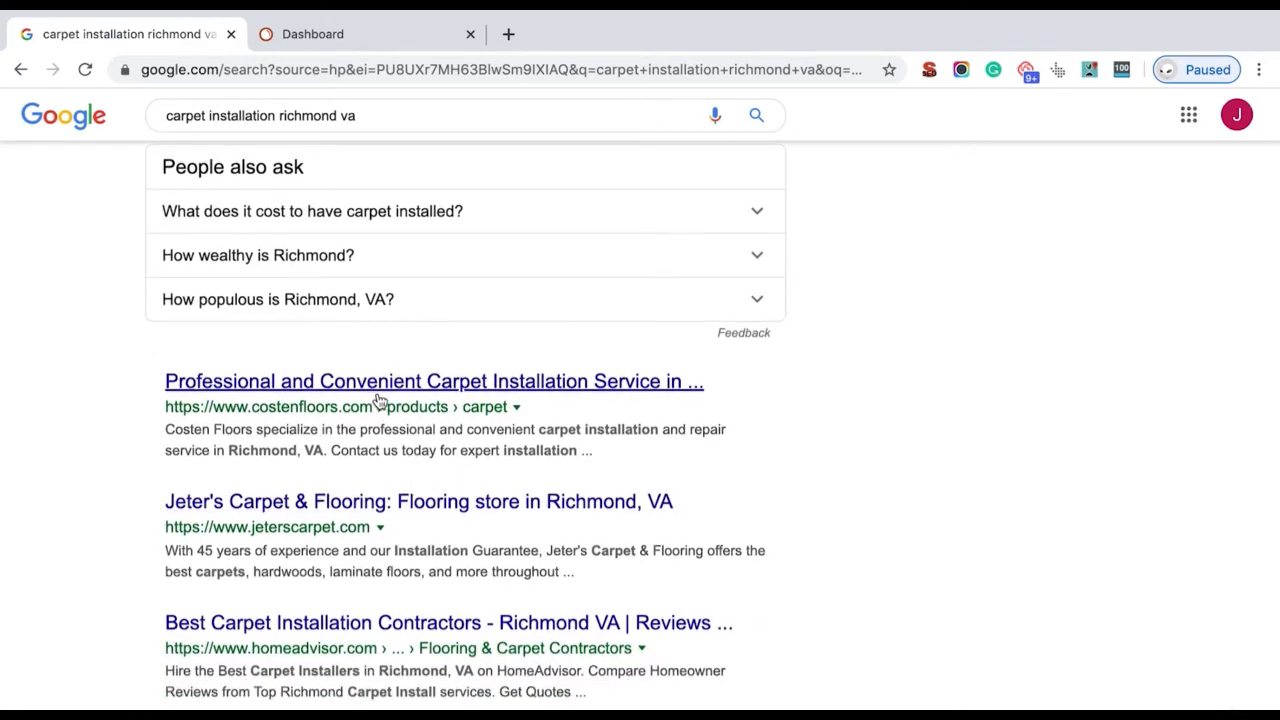
scroll(385, 400, "down", 2)
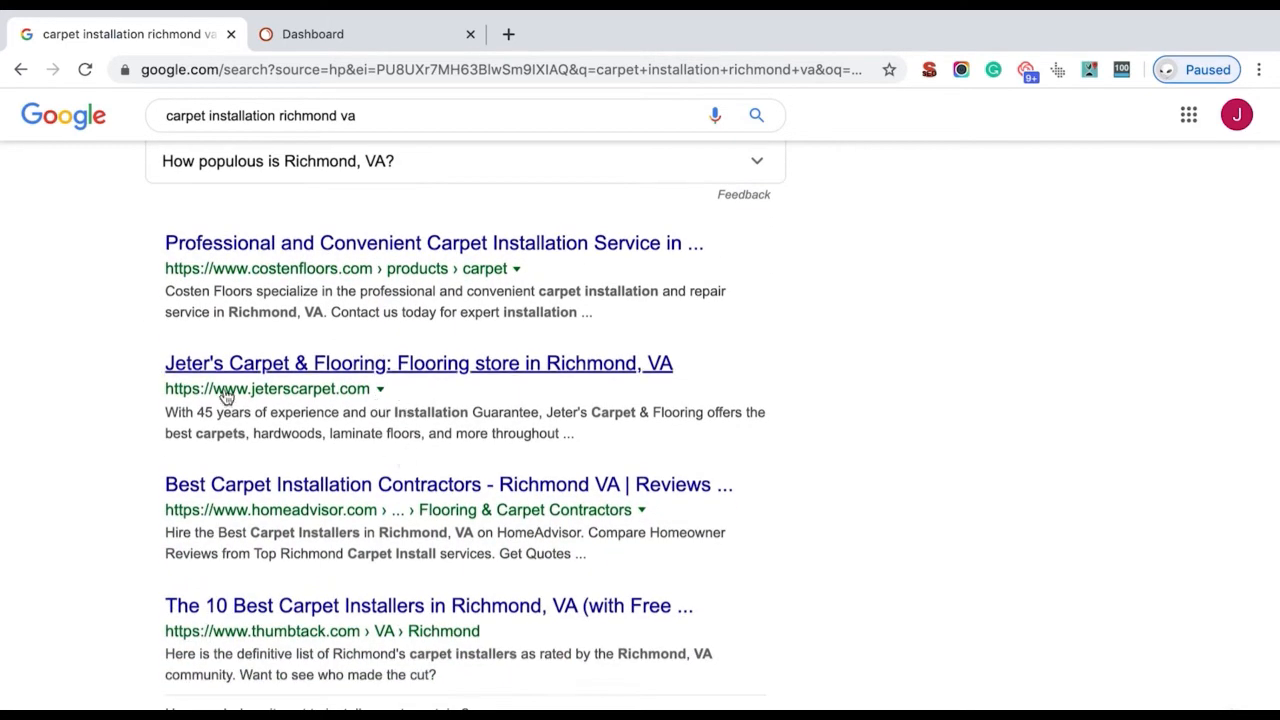
scroll(405, 612, "down", 6)
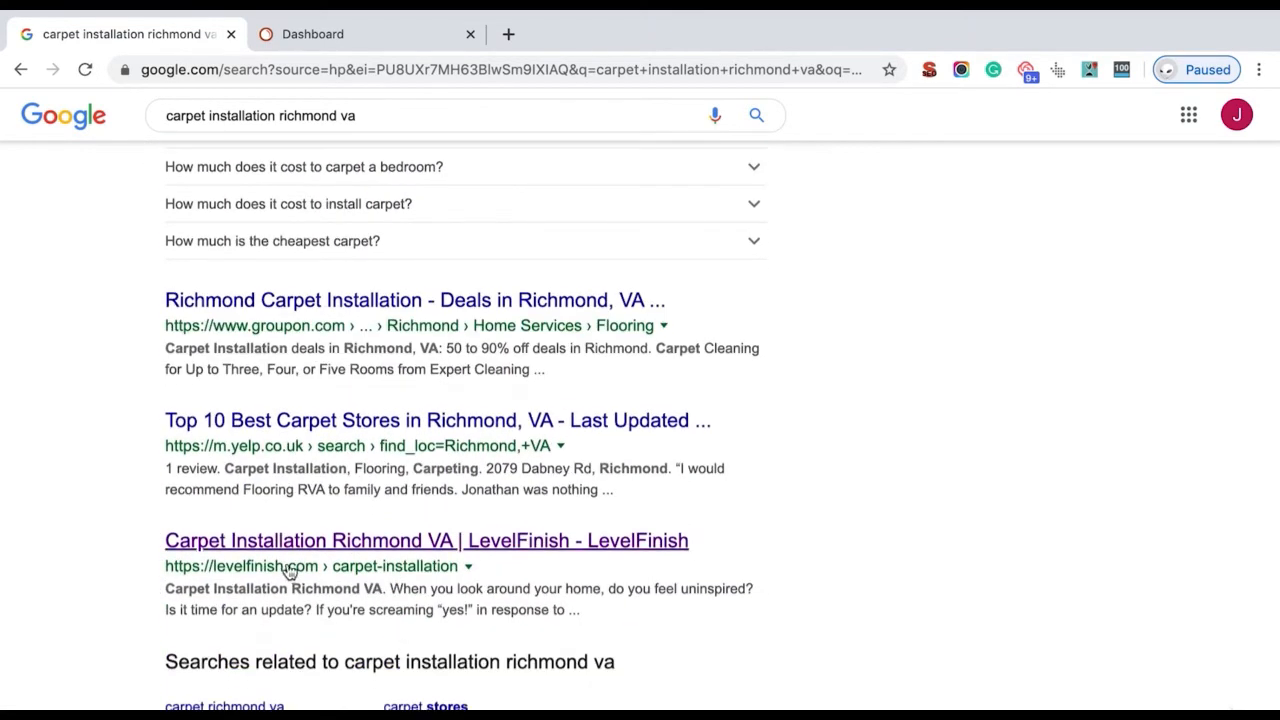
scroll(289, 580, "down", 3)
scroll(272, 588, "up", 6)
scroll(272, 588, "up", 4)
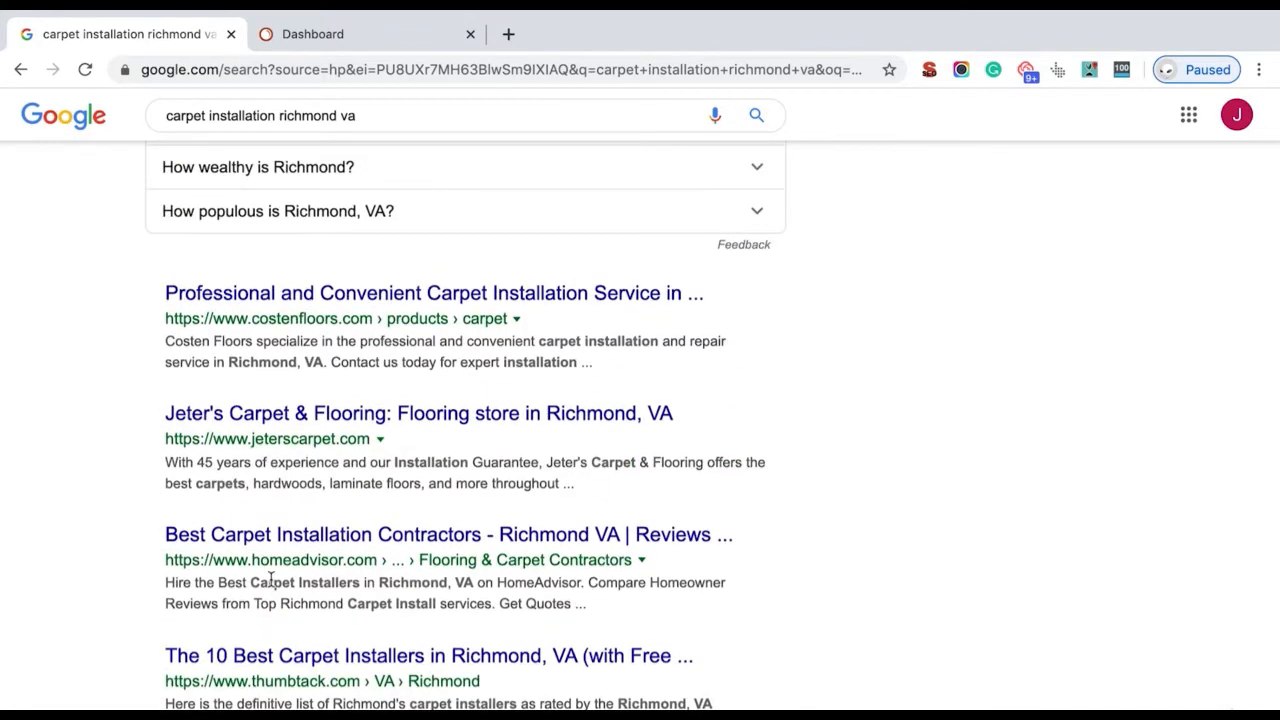
Step: Copy the link address of the Jeter's Carpet & Flooring result and search for that site in Semrush
right_click(315, 420)
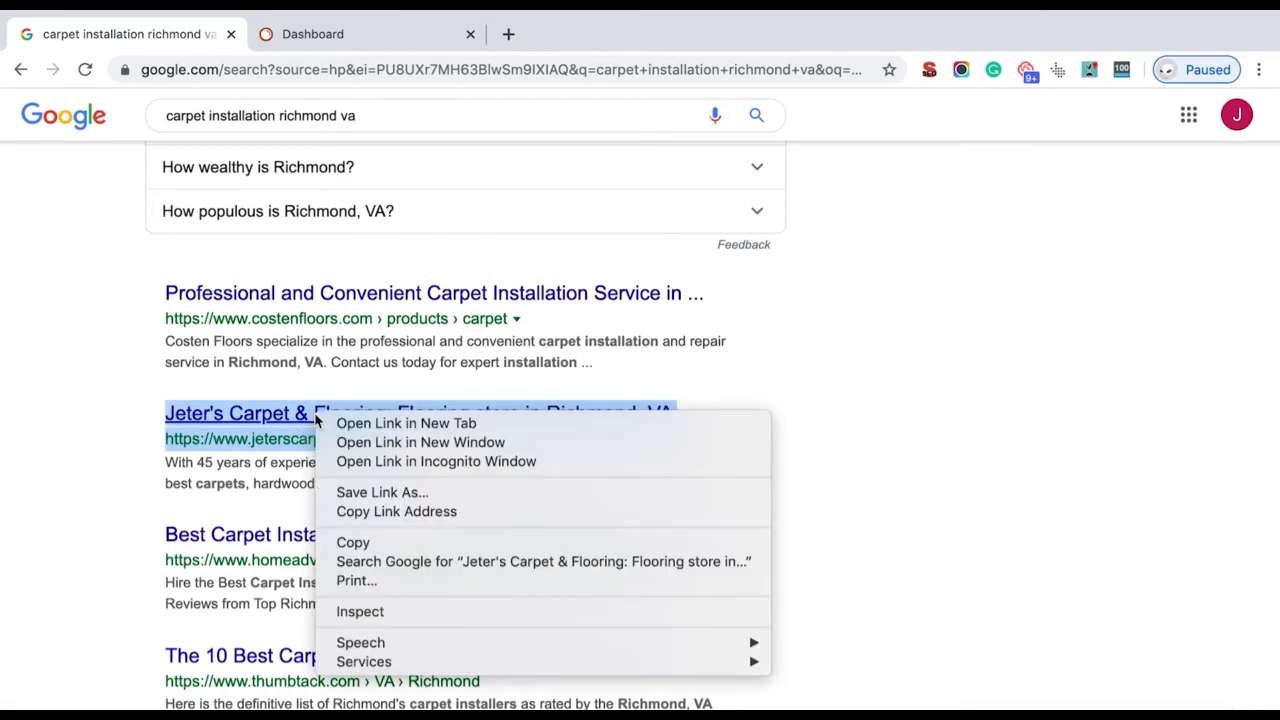
left_click(396, 511)
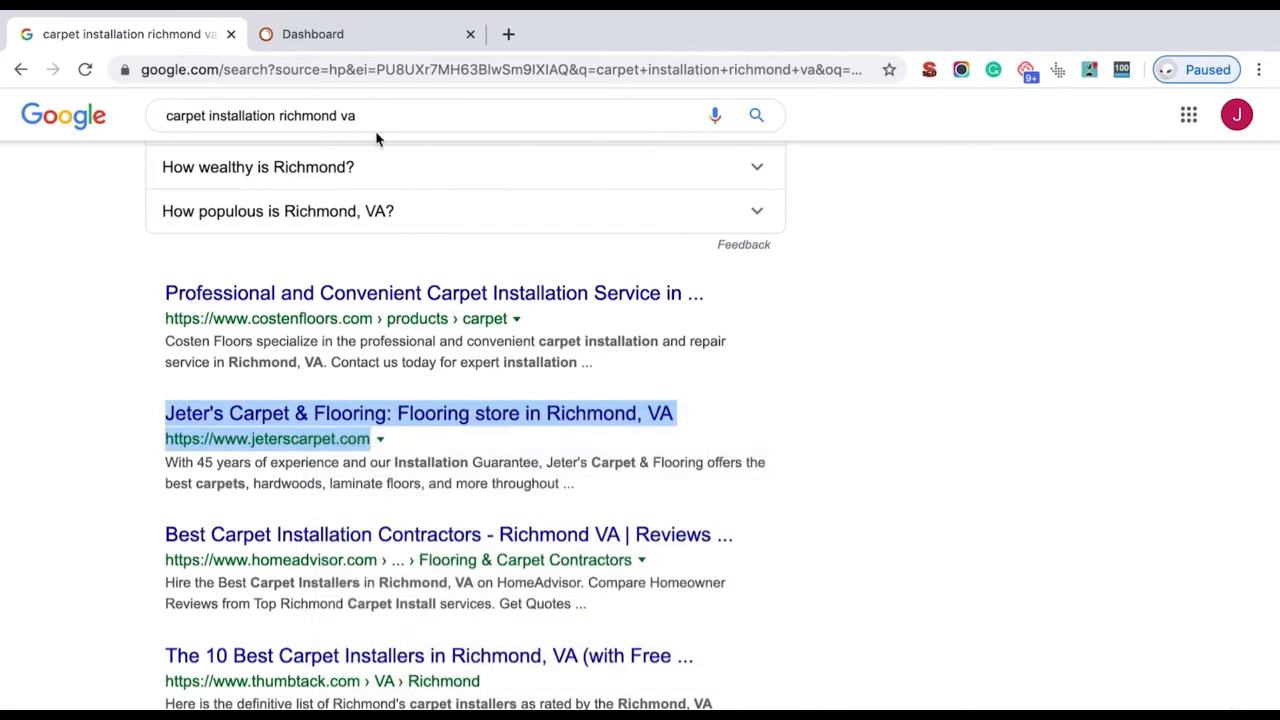
left_click(332, 40)
left_click(414, 174)
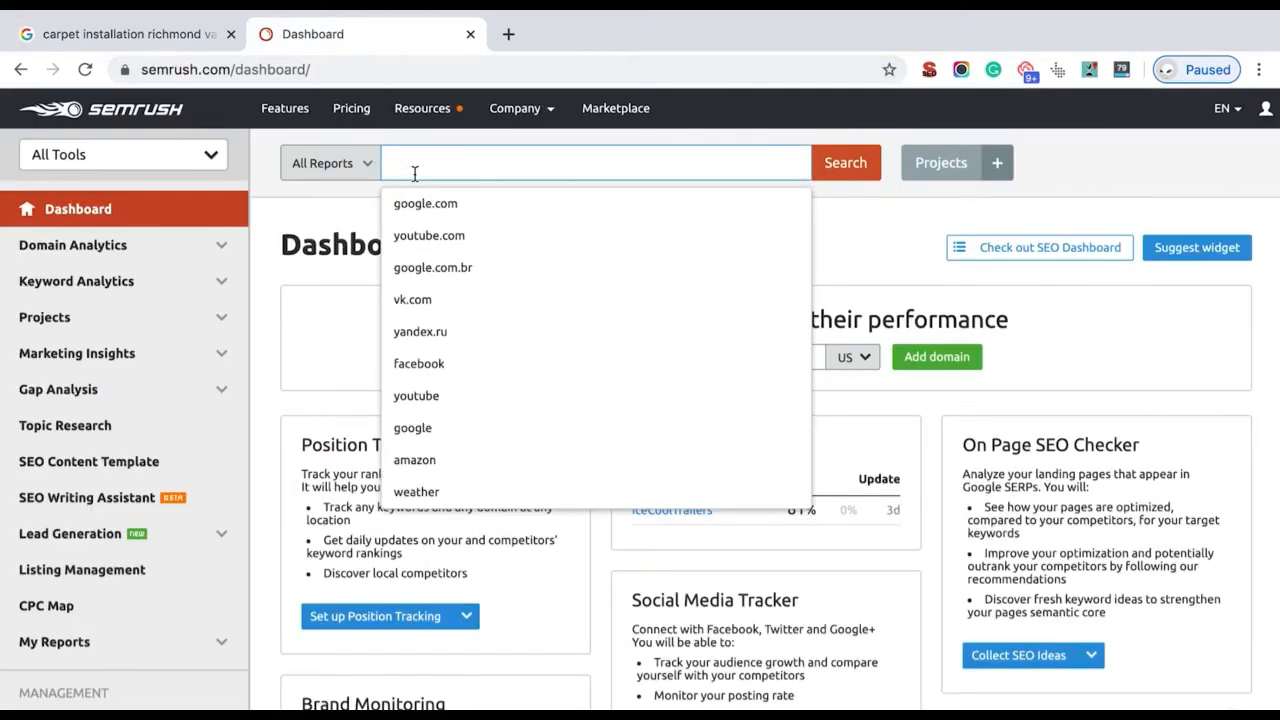
key("ctrl+v")
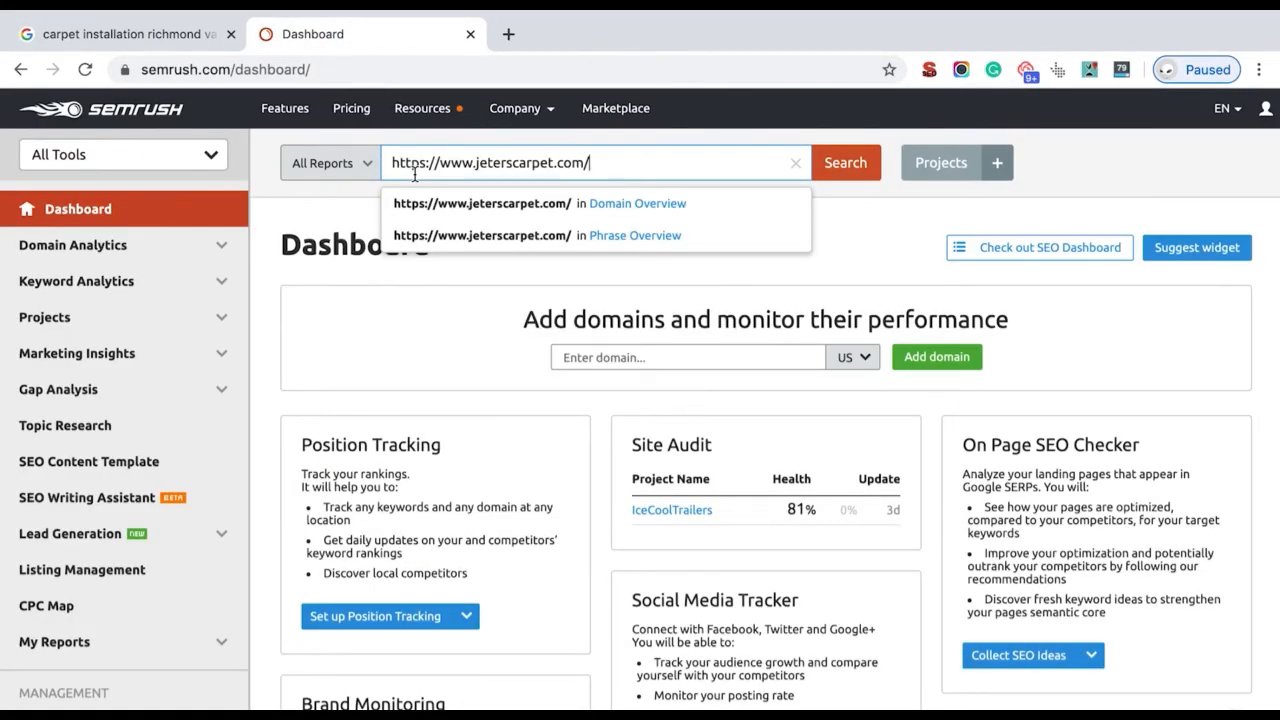
left_click(838, 166)
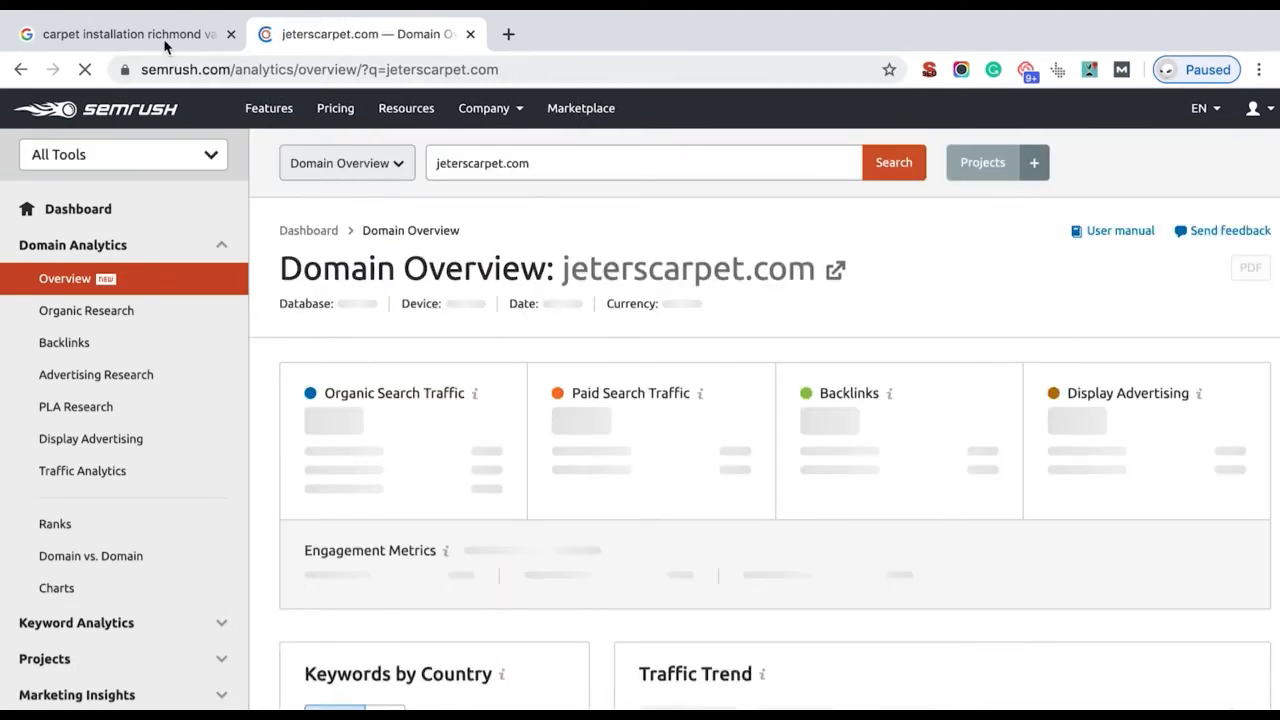
Step: Examine the Domain Overview for jeterscarpet.com, including its traffic figures, traffic trend and top organic keywords
left_click(212, 34)
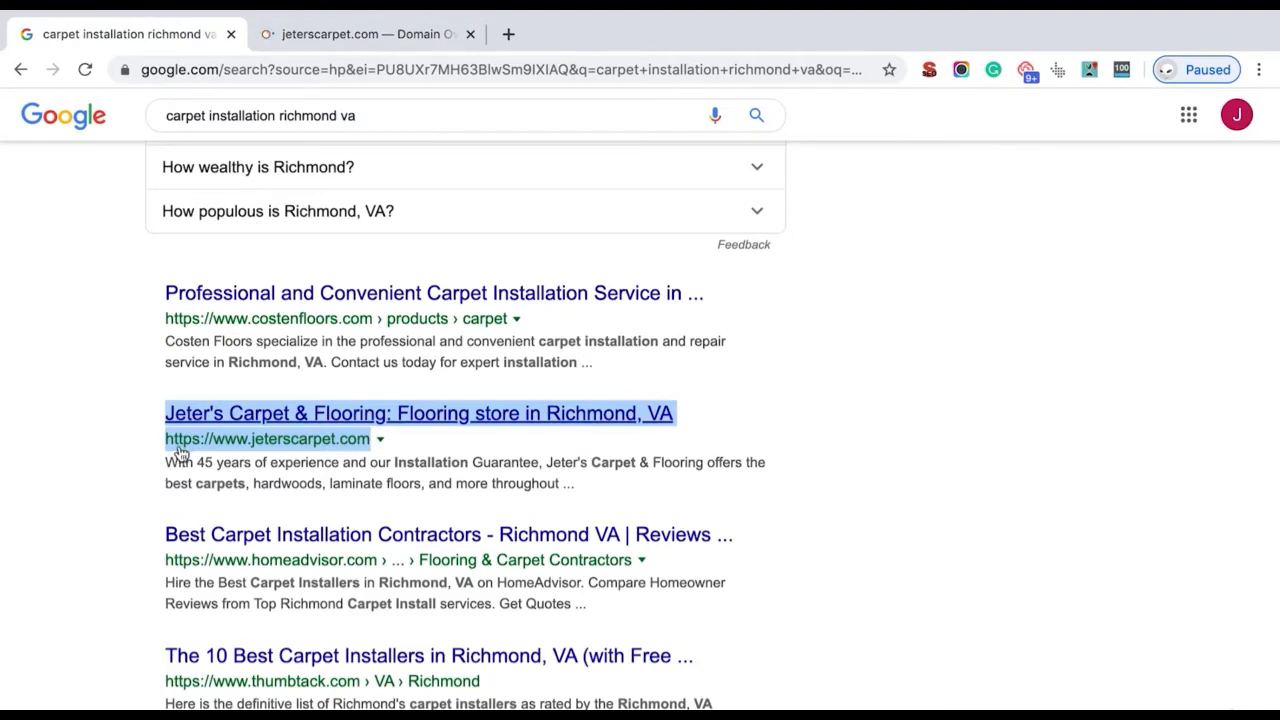
left_click(329, 34)
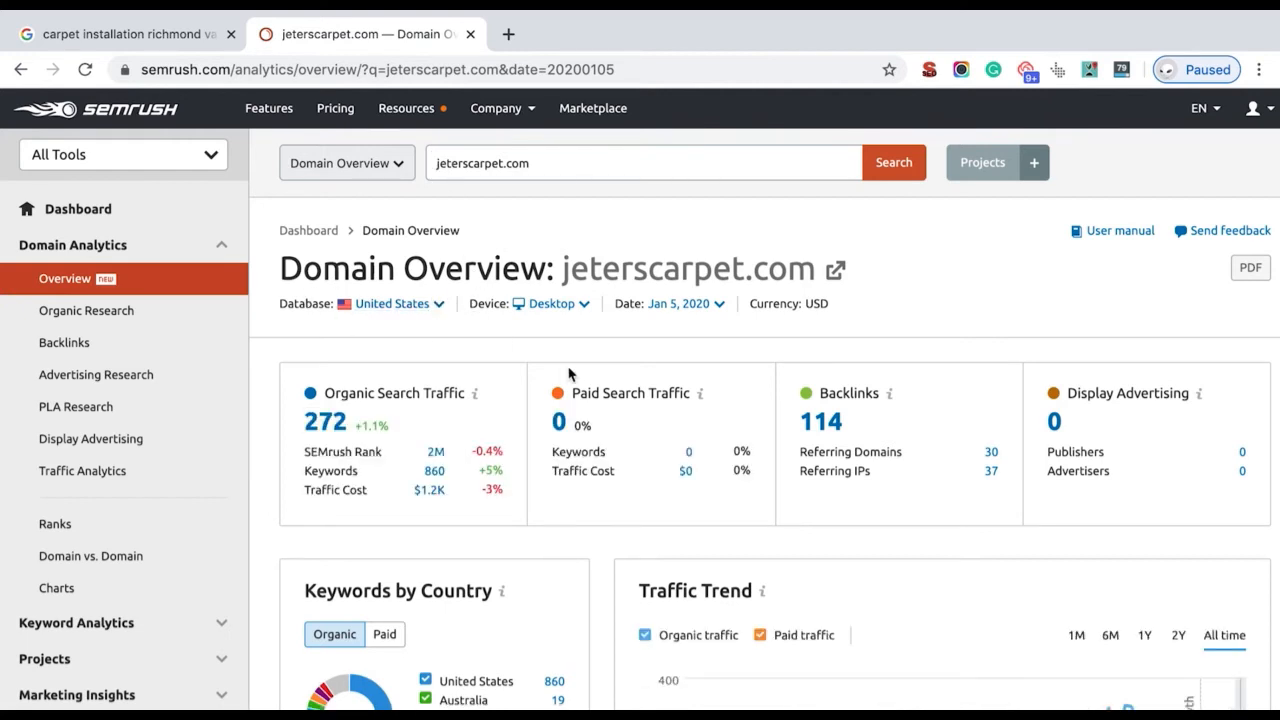
scroll(670, 466, "down", 1)
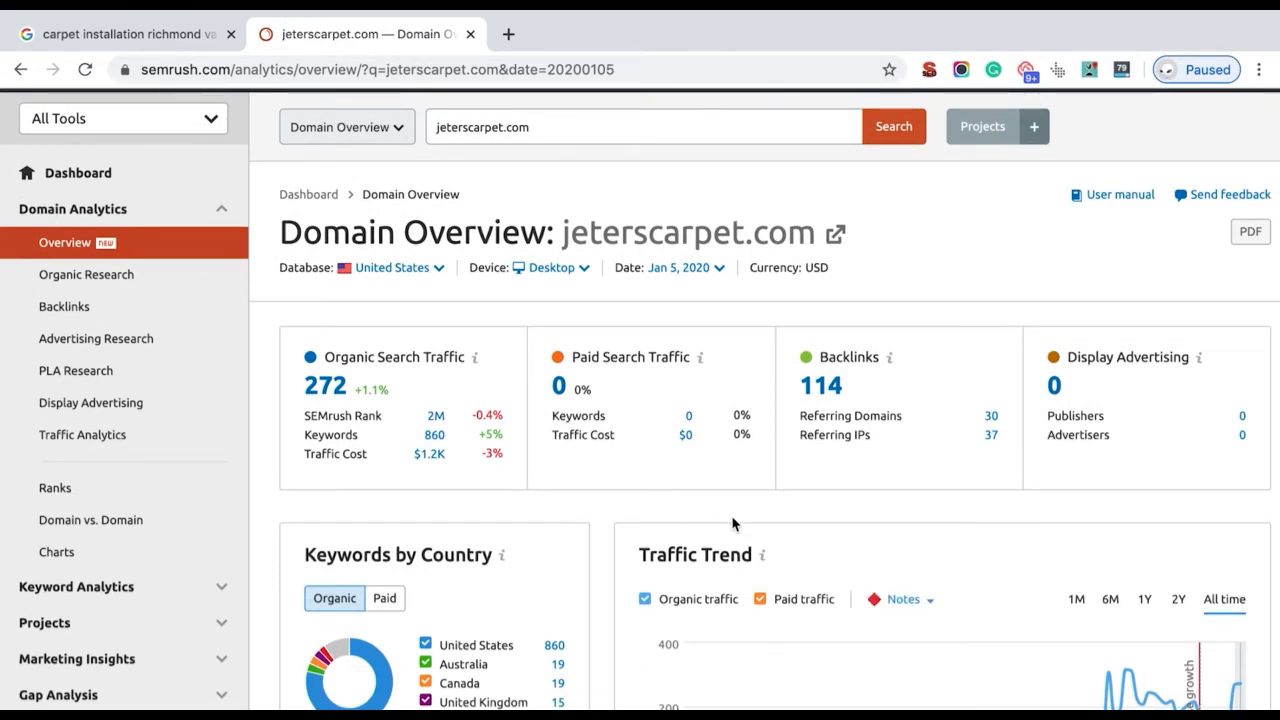
scroll(731, 523, "down", 1)
scroll(843, 537, "down", 5)
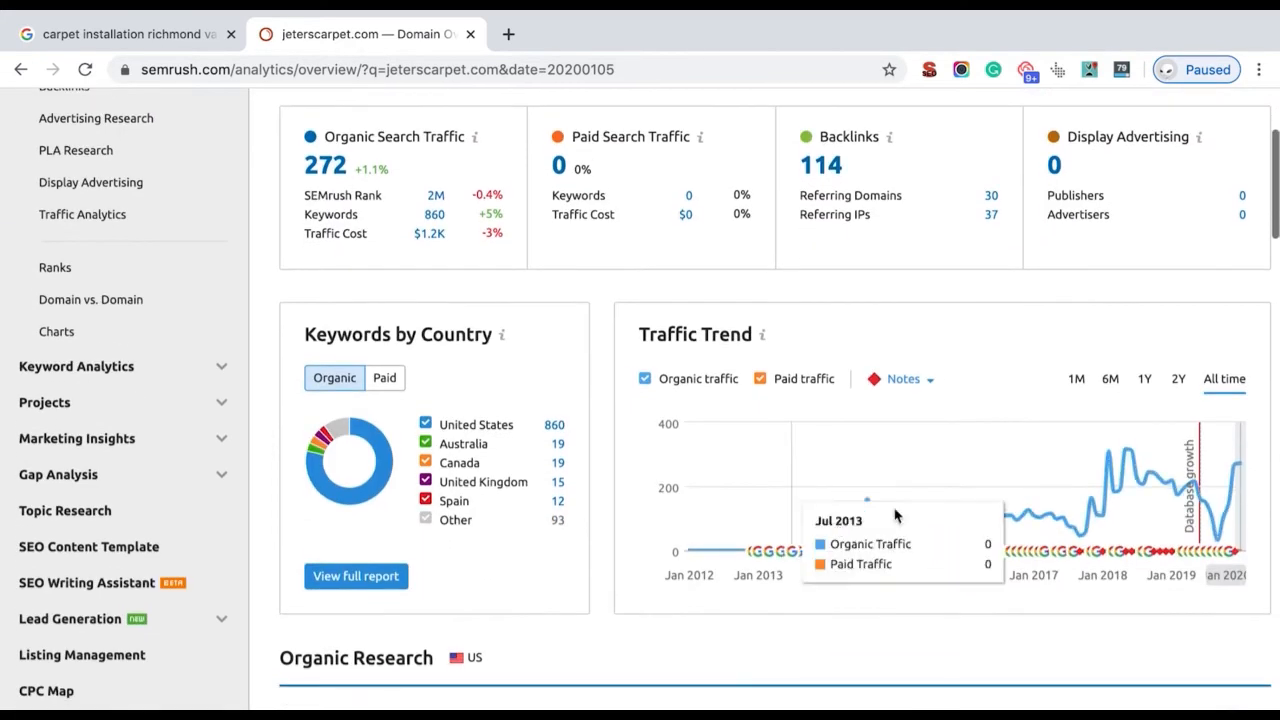
scroll(926, 510, "down", 3)
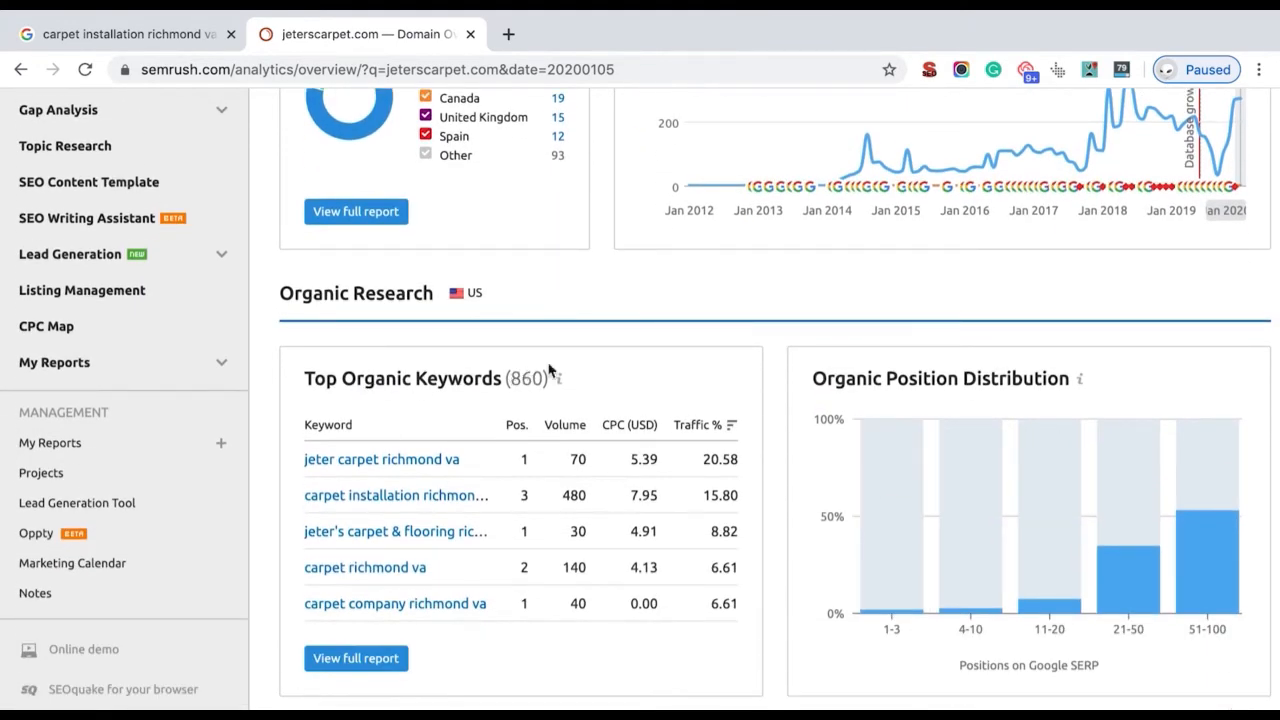
scroll(529, 366, "up", 10)
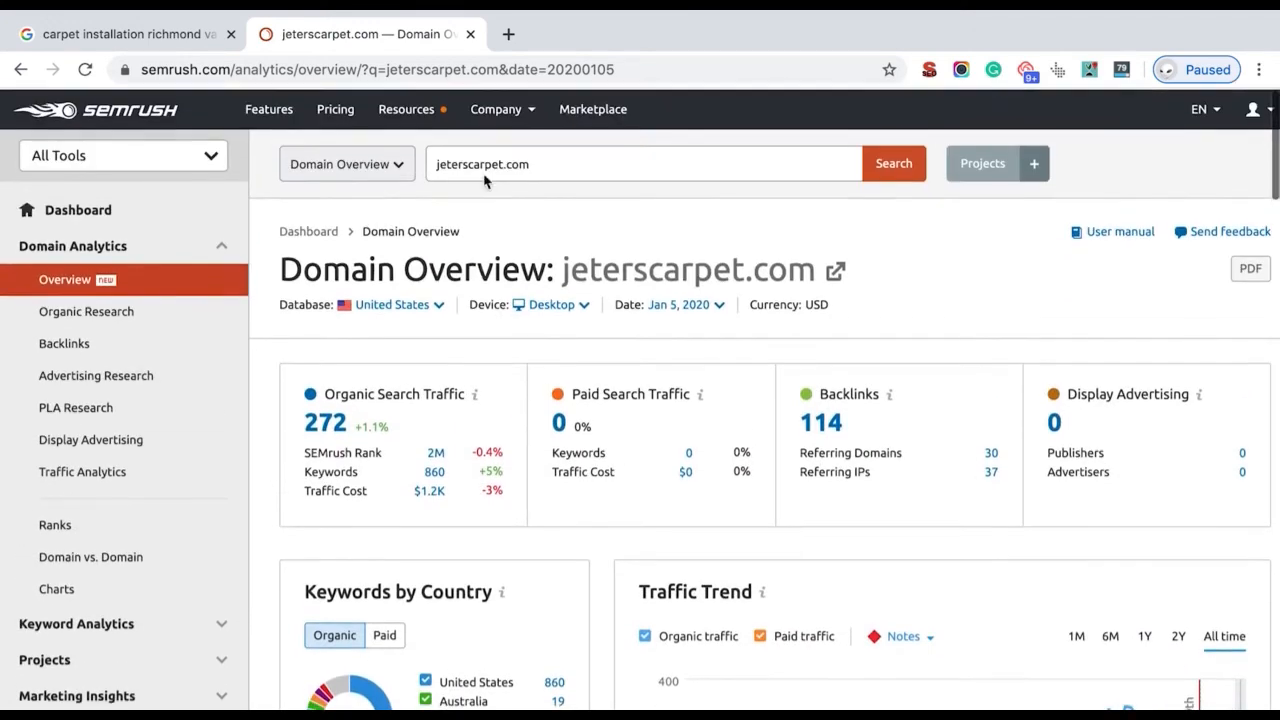
scroll(480, 350, "down", 10)
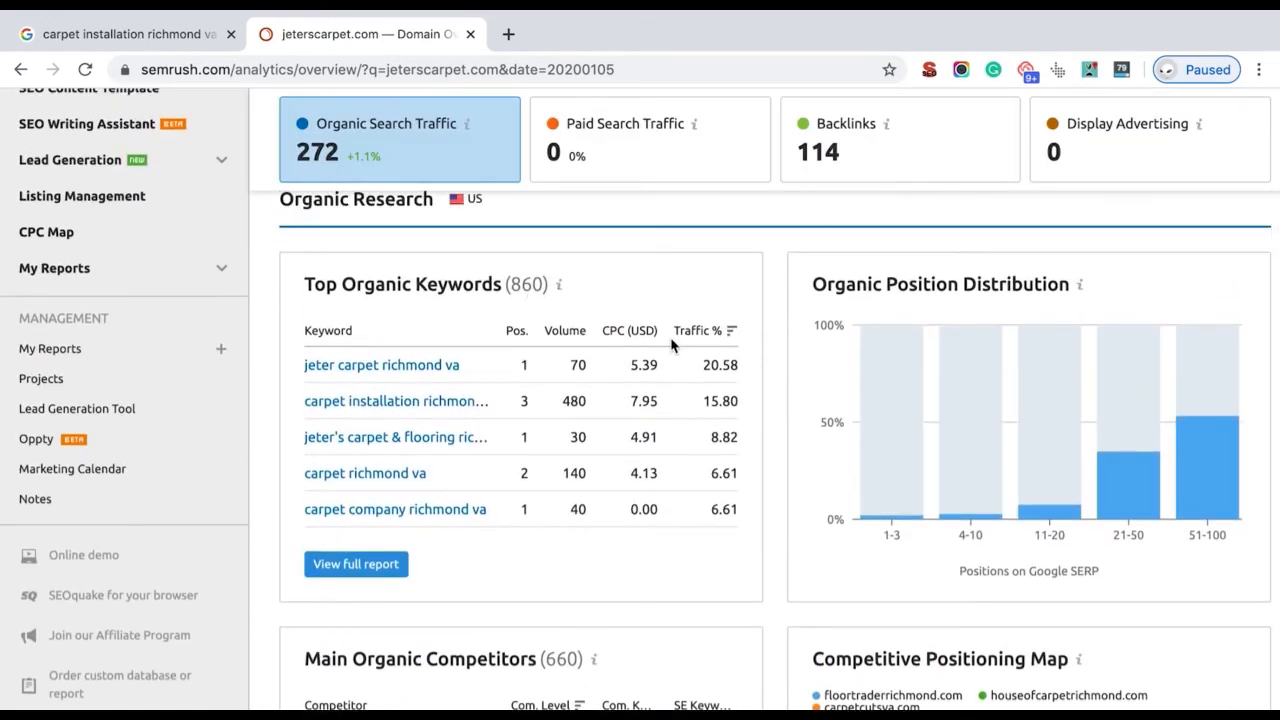
Step: Open the full report of top organic keywords for jeterscarpet.com and examine its Organic Search Positions table
left_click(341, 568)
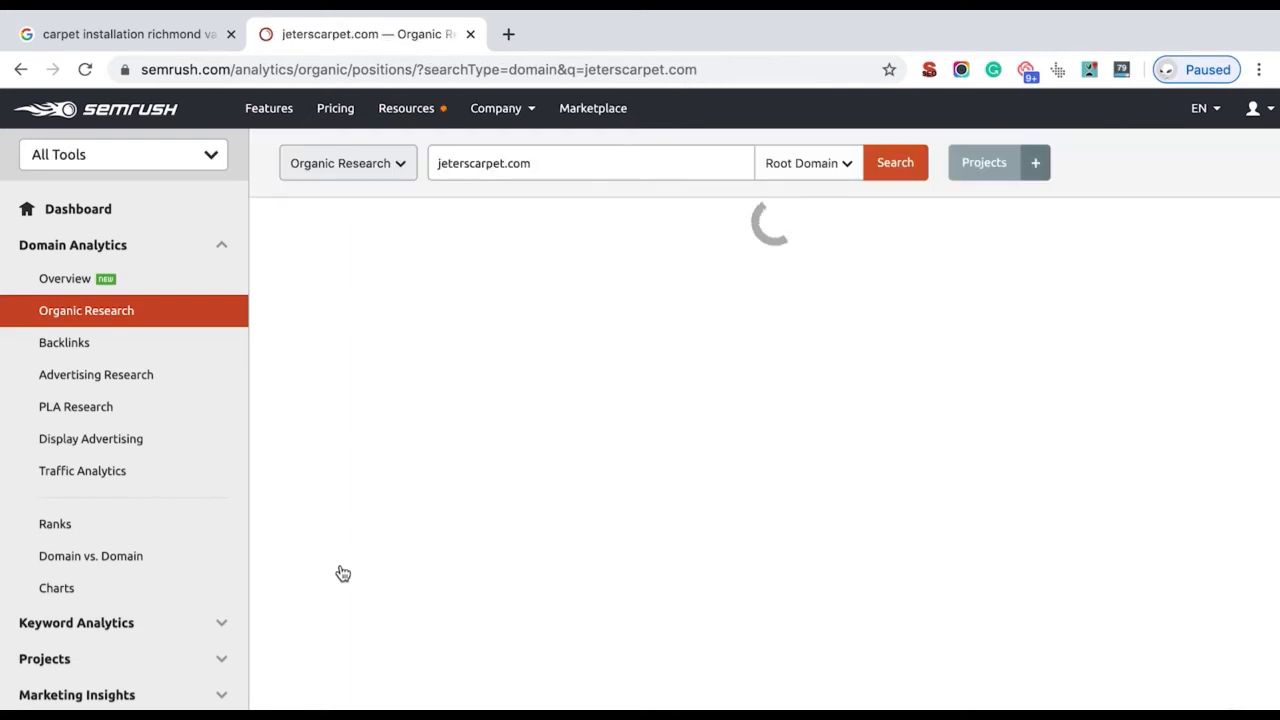
scroll(602, 528, "down", 1)
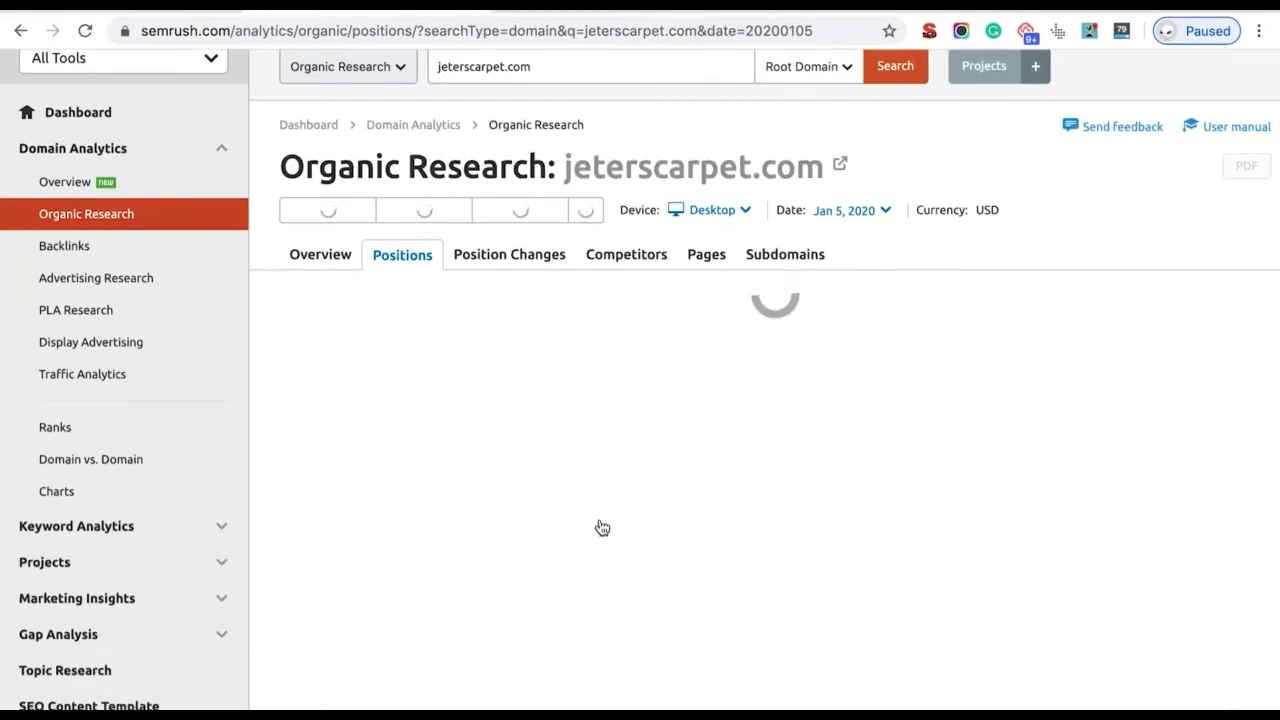
scroll(600, 527, "down", 3)
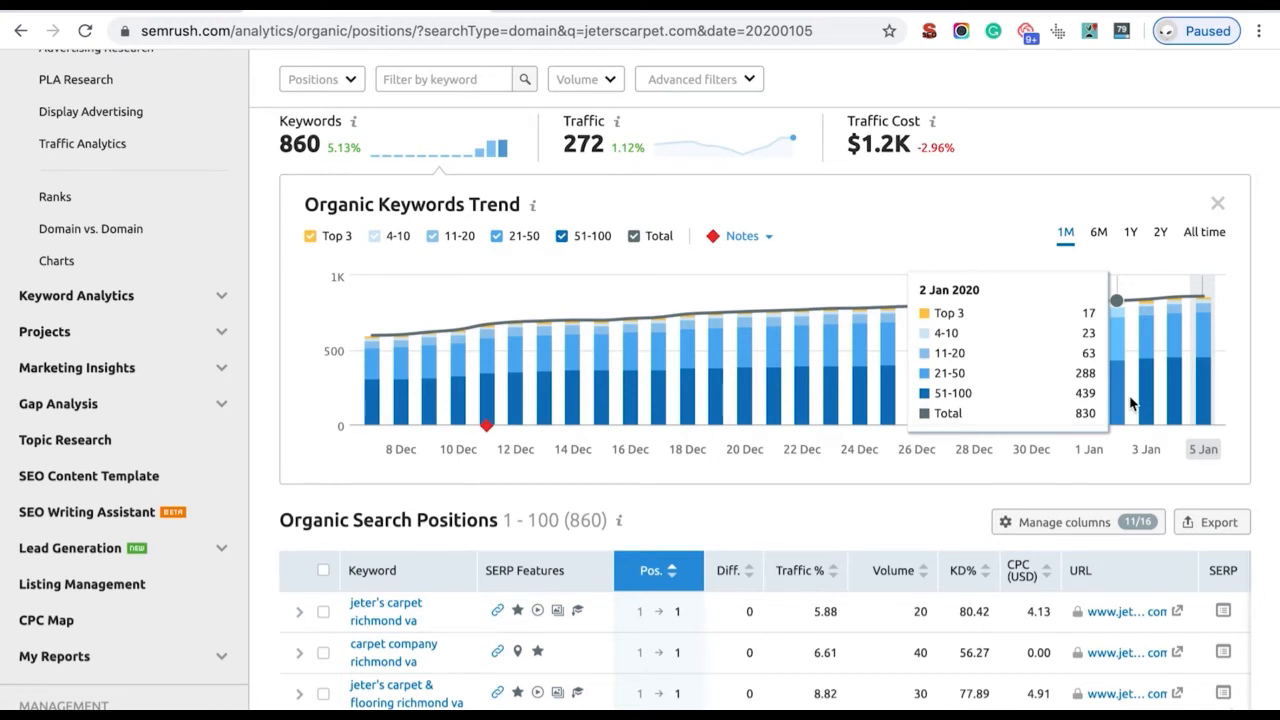
scroll(1131, 402, "down", 3)
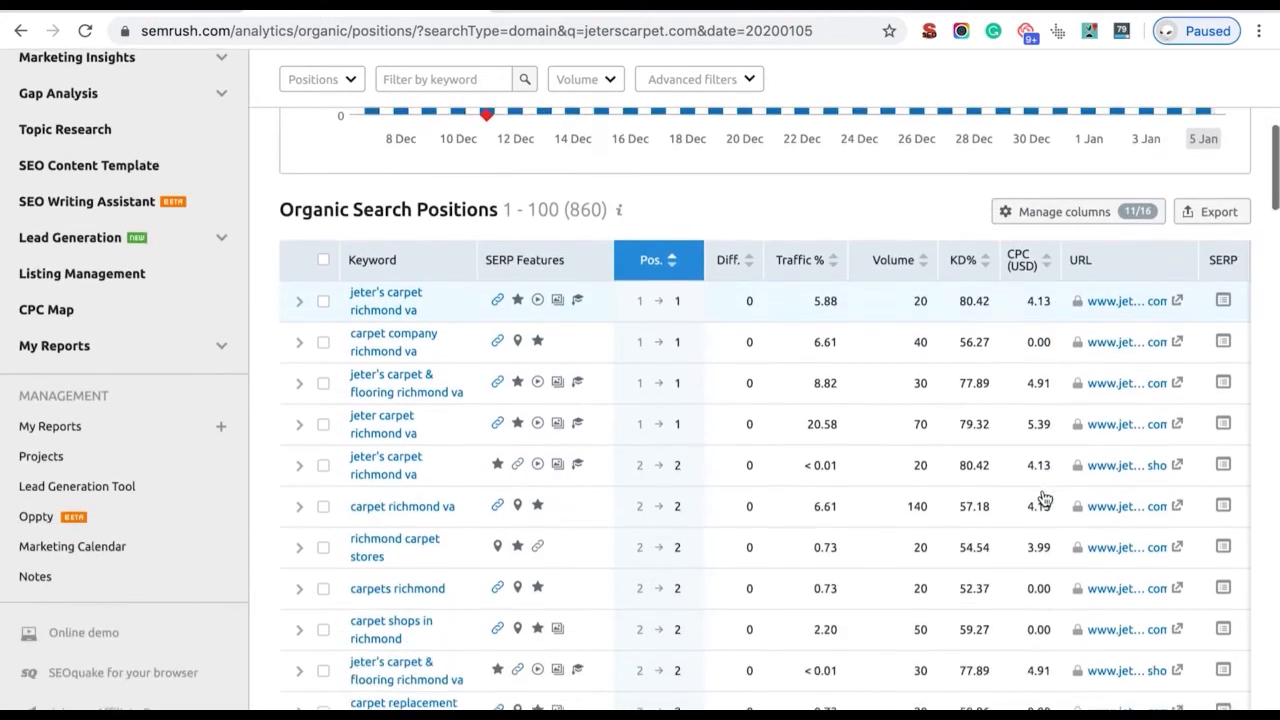
scroll(437, 397, "down", 15)
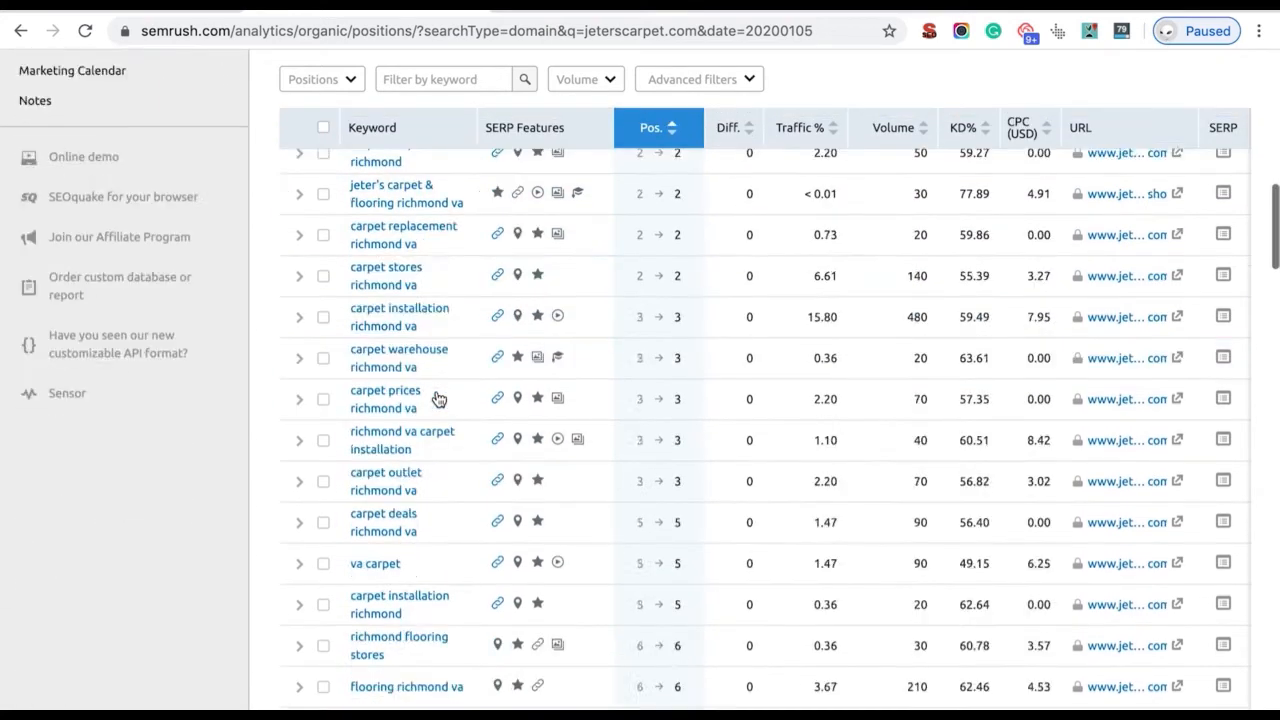
scroll(437, 397, "down", 10)
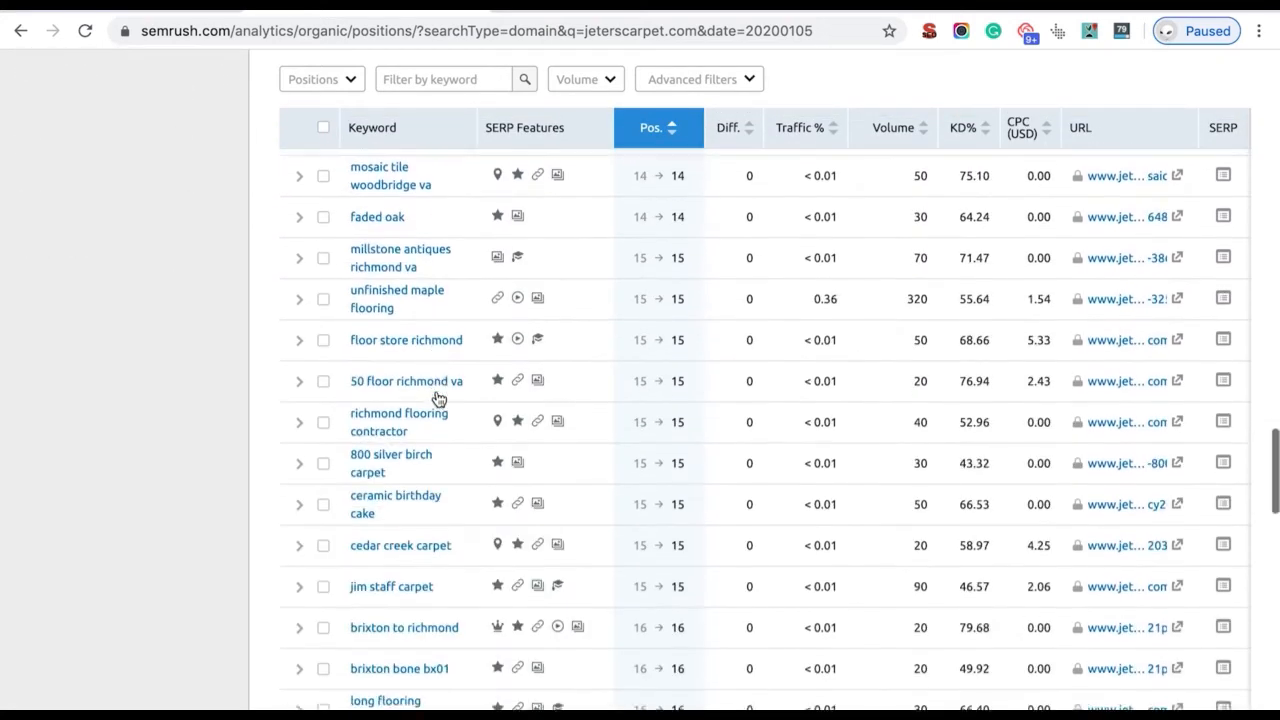
Step: Export all organic search positions for jeterscarpet.com as CSV and open the exported file in Excel
scroll(437, 397, "up", 20)
scroll(437, 397, "down", 6)
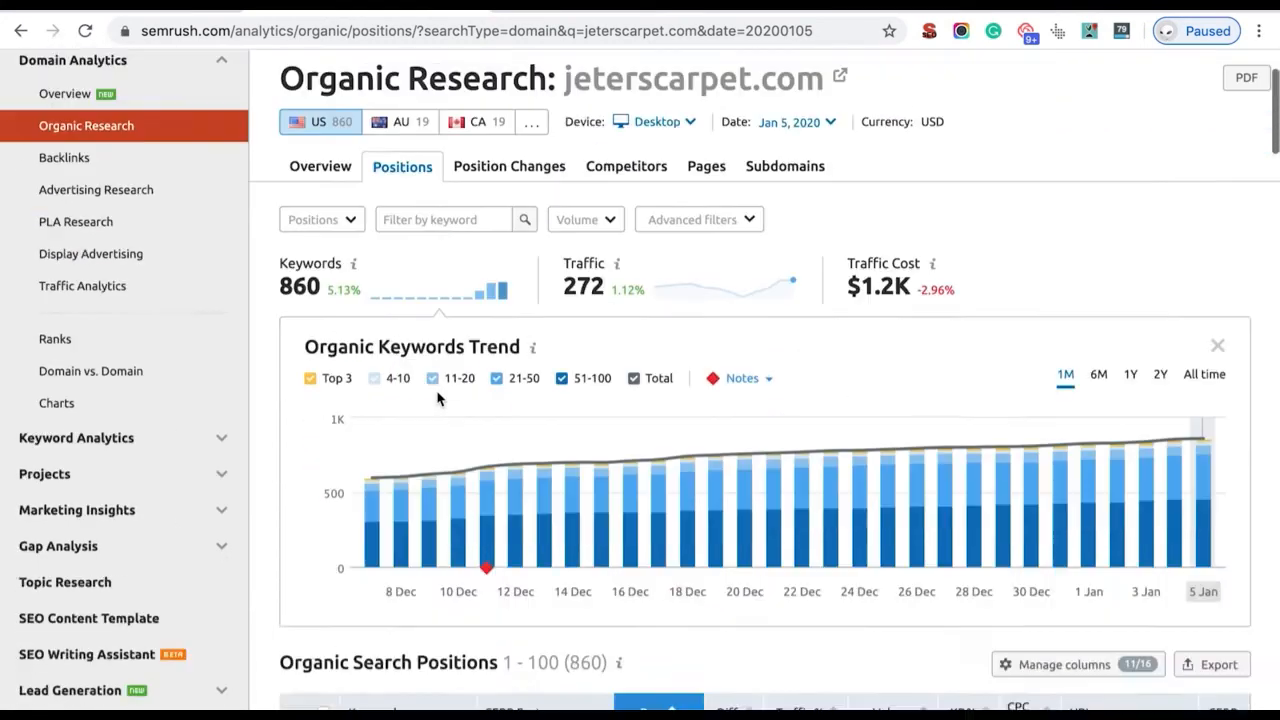
left_click(1228, 322)
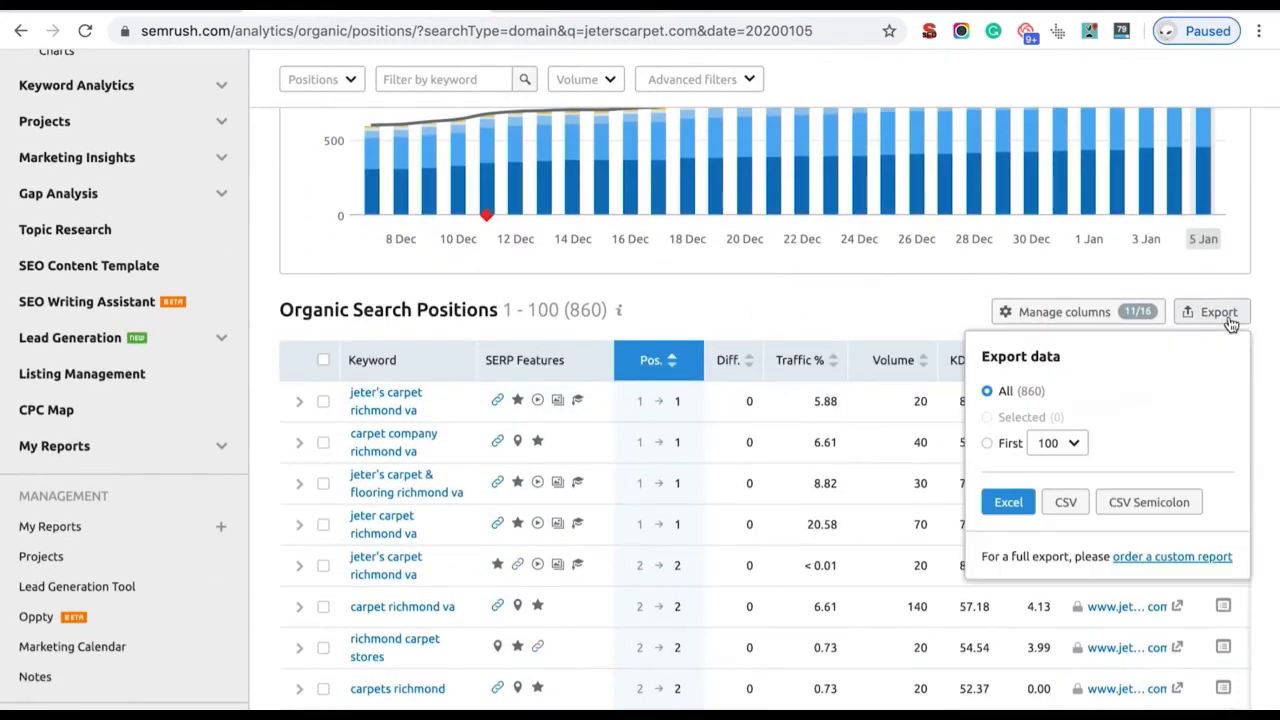
left_click(1063, 504)
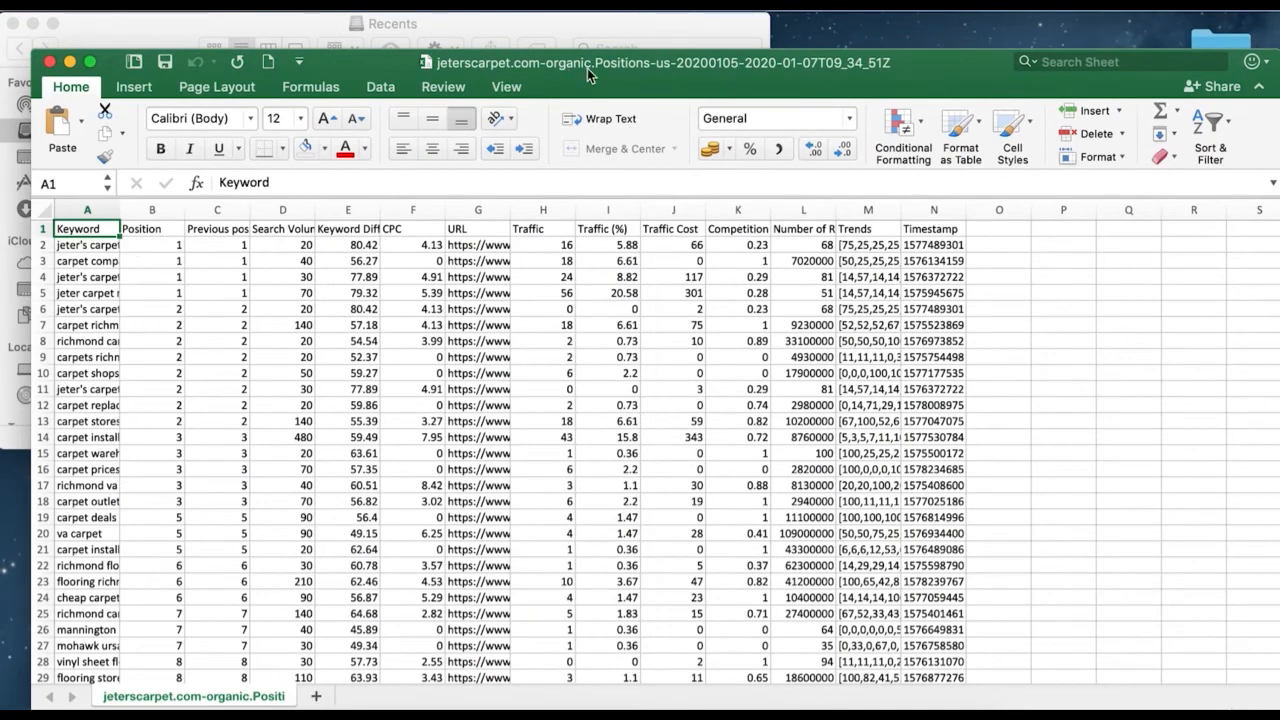
left_click_drag(549, 64, 514, 28)
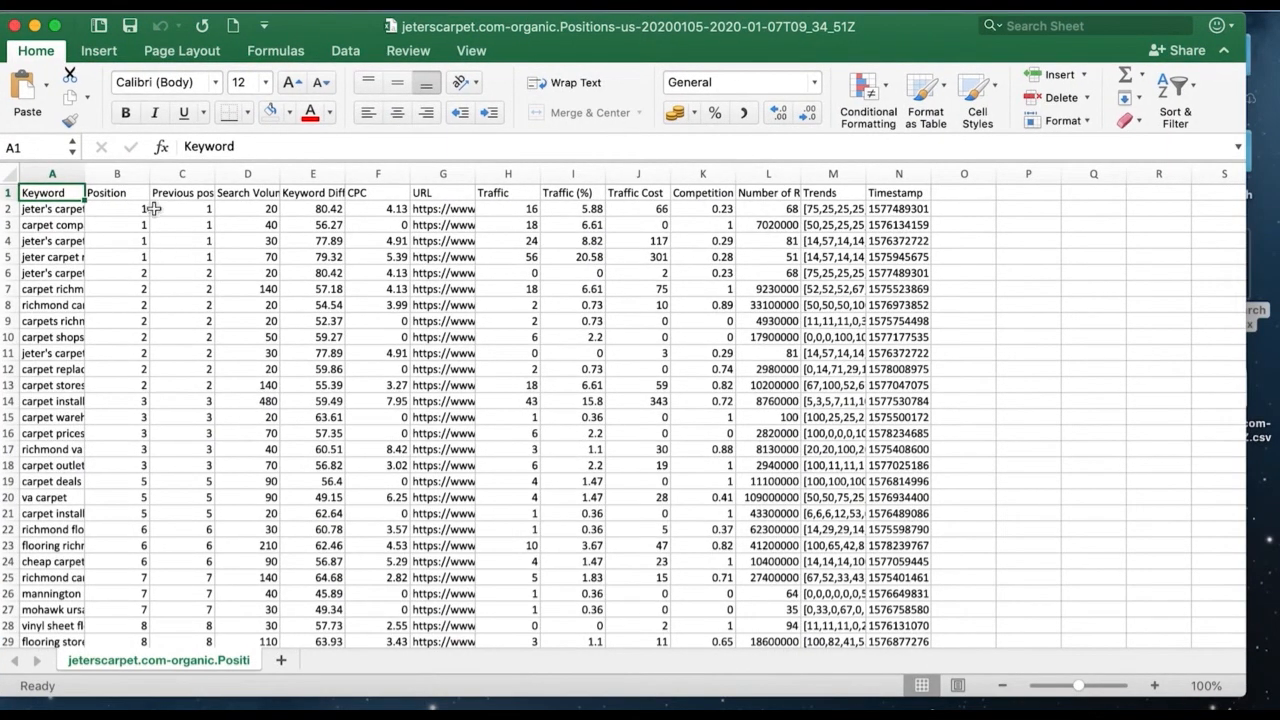
Step: Delete the Position and Previous position columns from the exported sheet
left_click(119, 175)
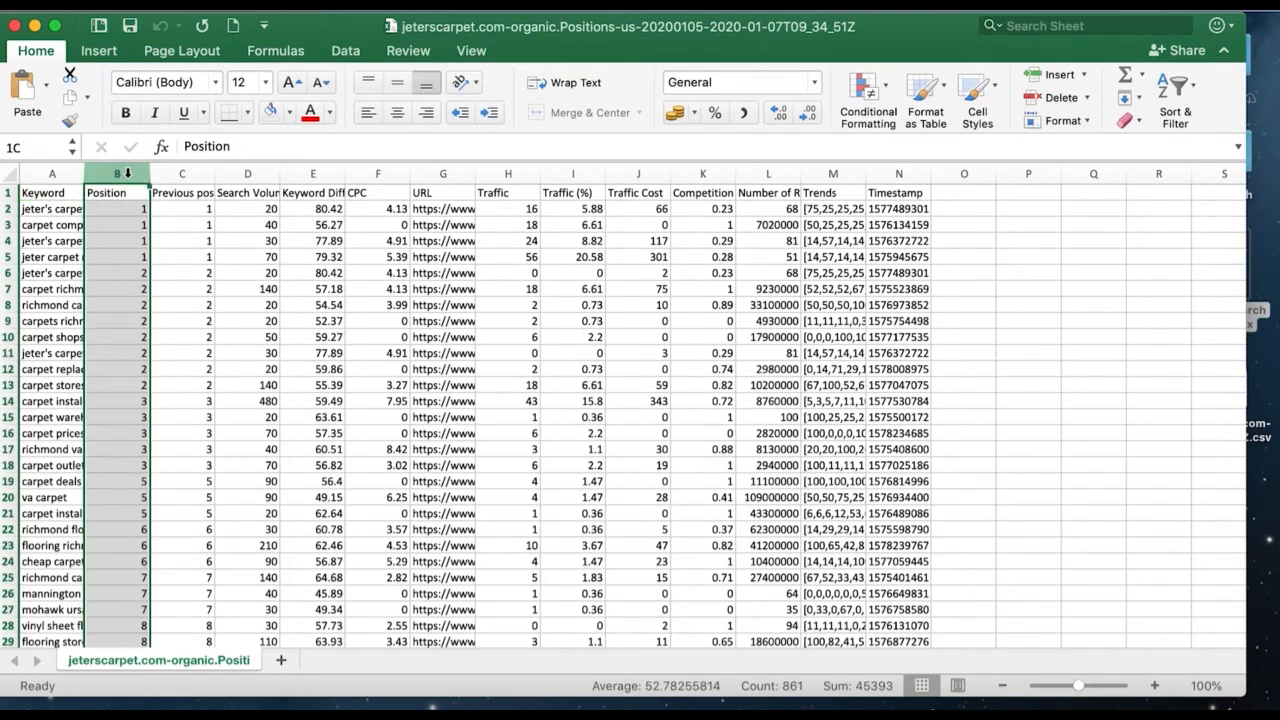
right_click(119, 175)
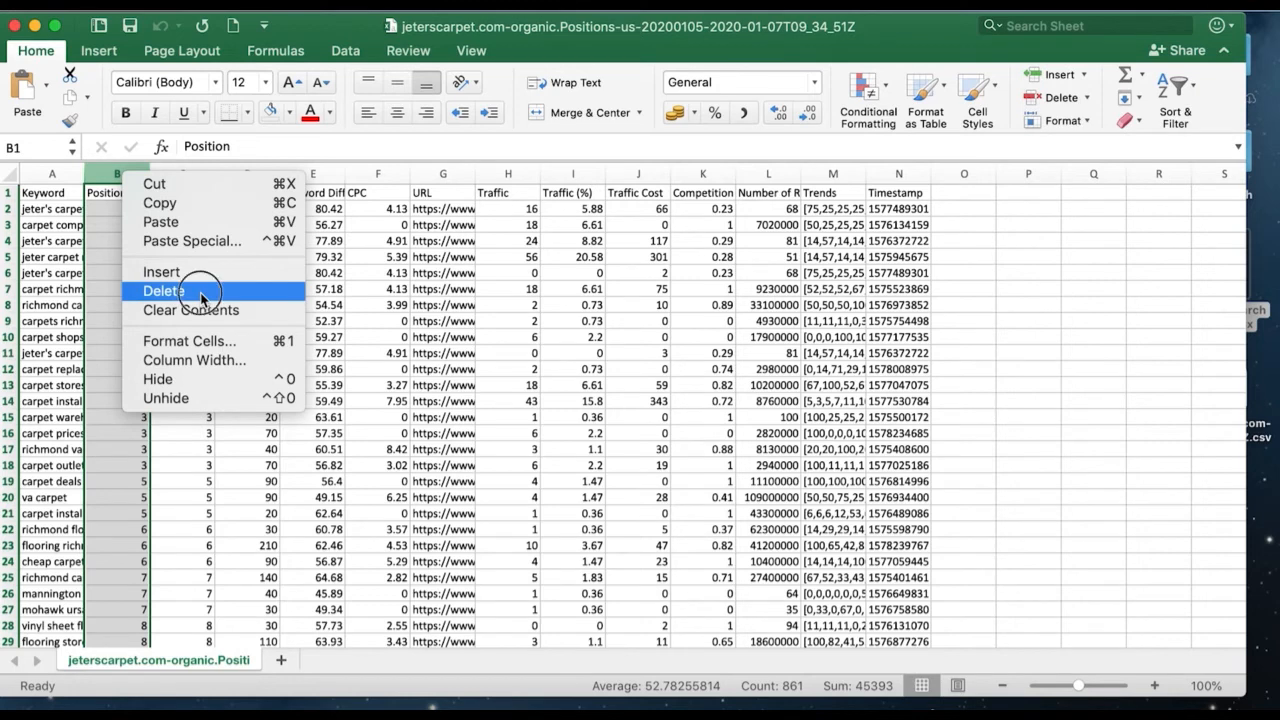
left_click(199, 292)
right_click(117, 179)
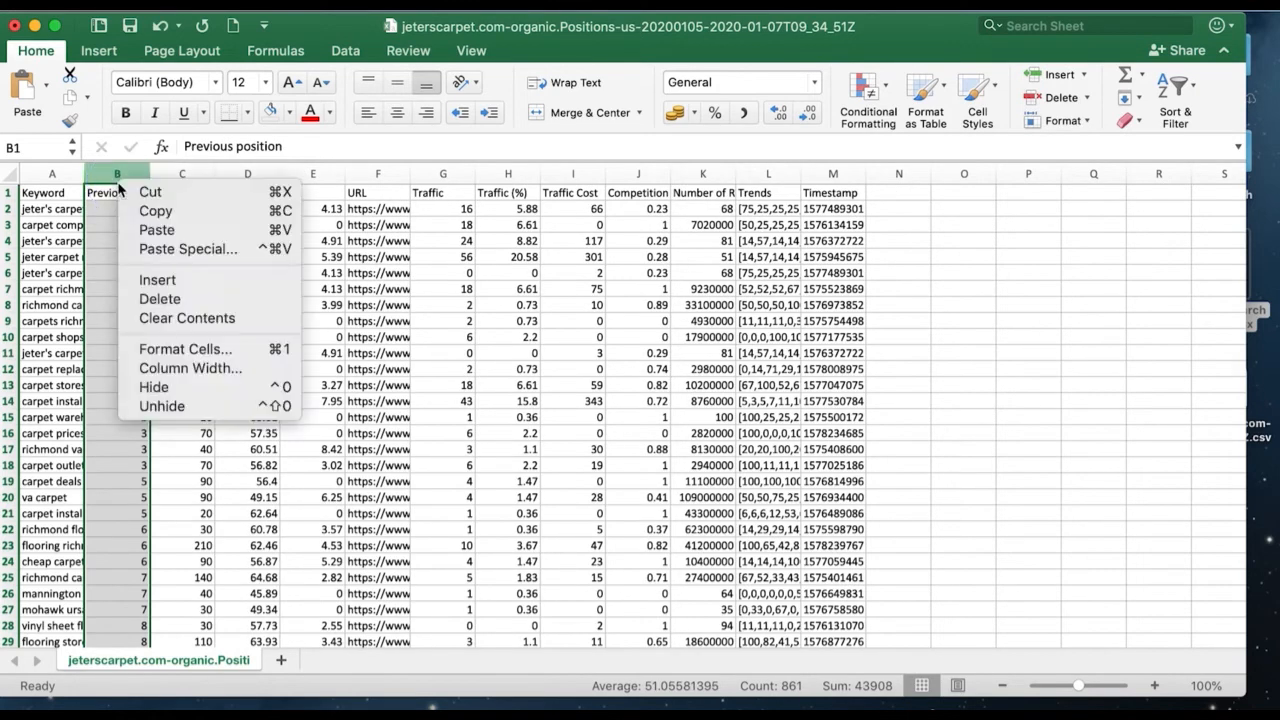
left_click(148, 298)
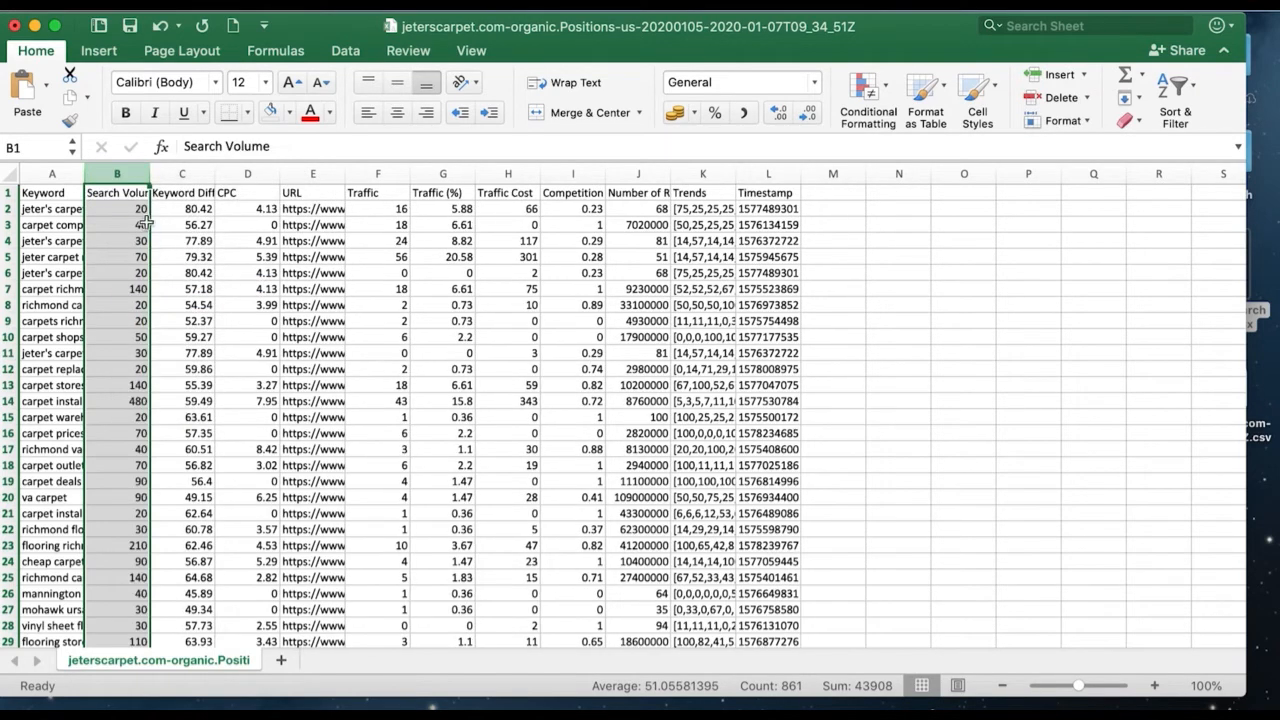
Step: Delete the Keyword Difficulty and CPC columns from the sheet
left_click(178, 174)
right_click(176, 176)
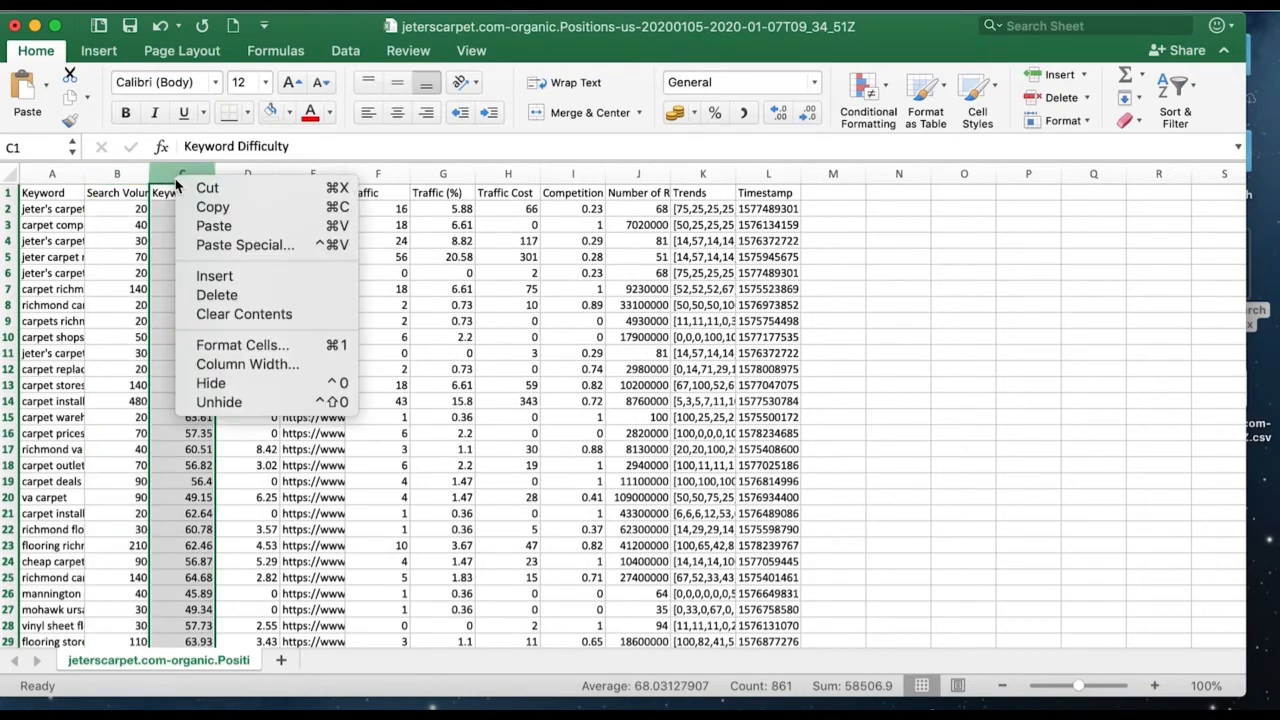
left_click(218, 297)
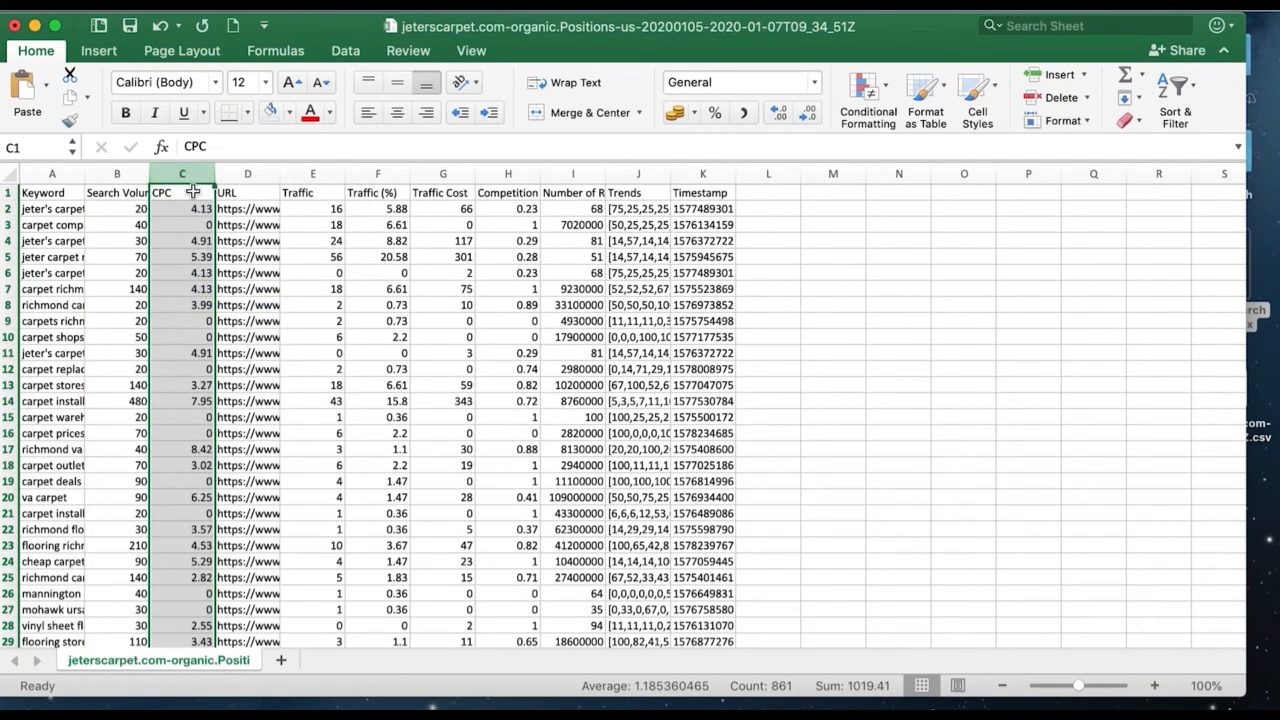
right_click(185, 184)
left_click(222, 293)
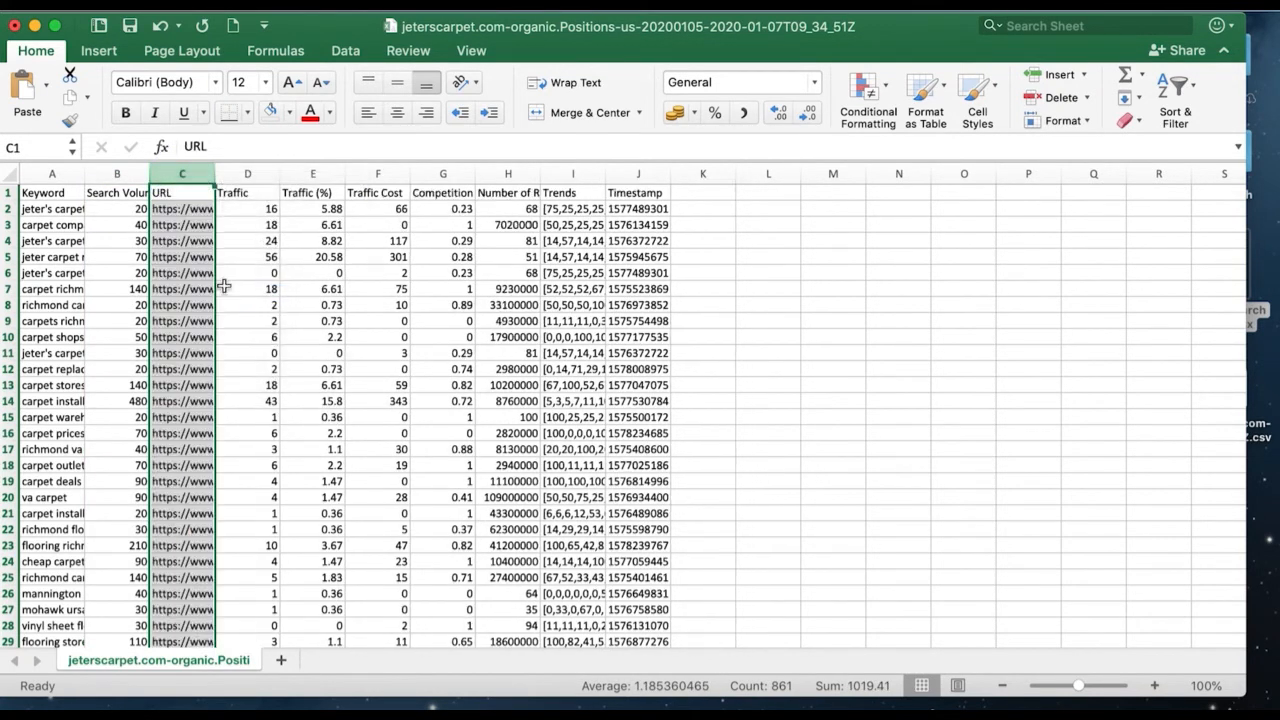
Step: Delete all columns from Traffic through Timestamp, keeping Keyword, Search Volume and URL
left_click_drag(247, 174, 622, 177)
right_click(628, 176)
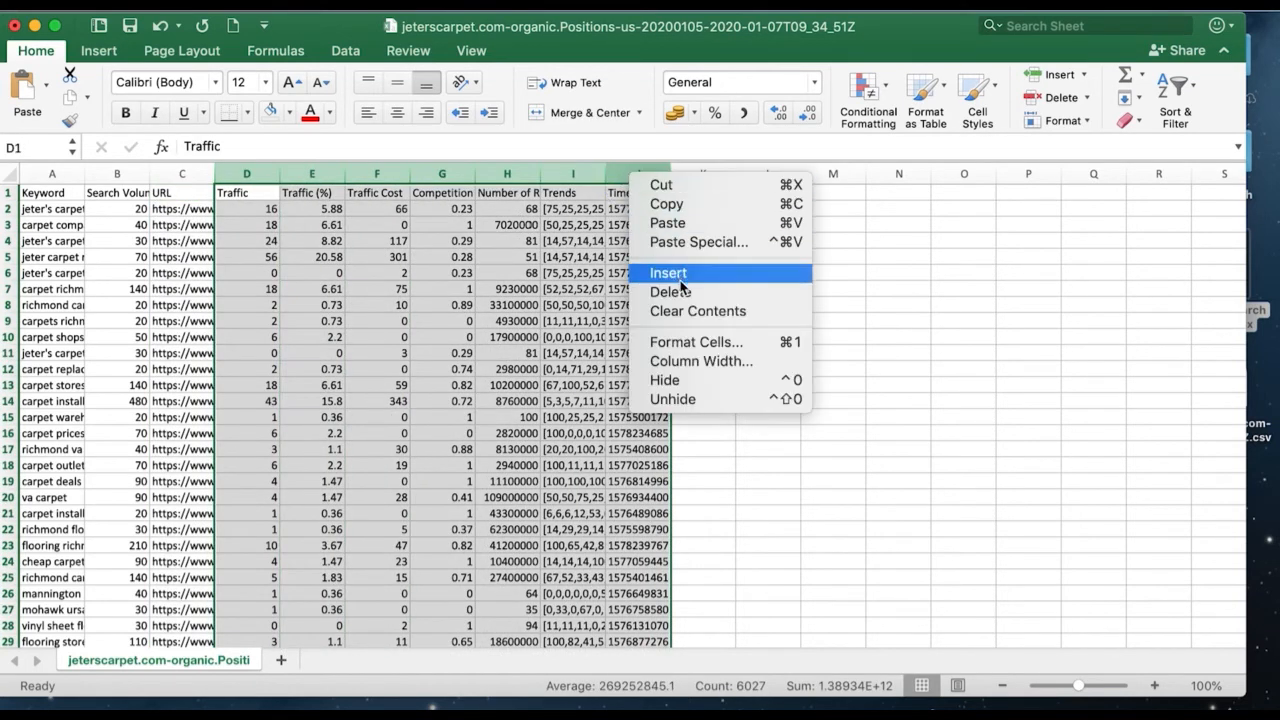
left_click(680, 293)
Step: Widen the Keyword, Search Volume and URL columns and left-align the Search Volume column
left_click_drag(97, 174, 177, 176)
left_click_drag(307, 175, 823, 195)
left_click(205, 174)
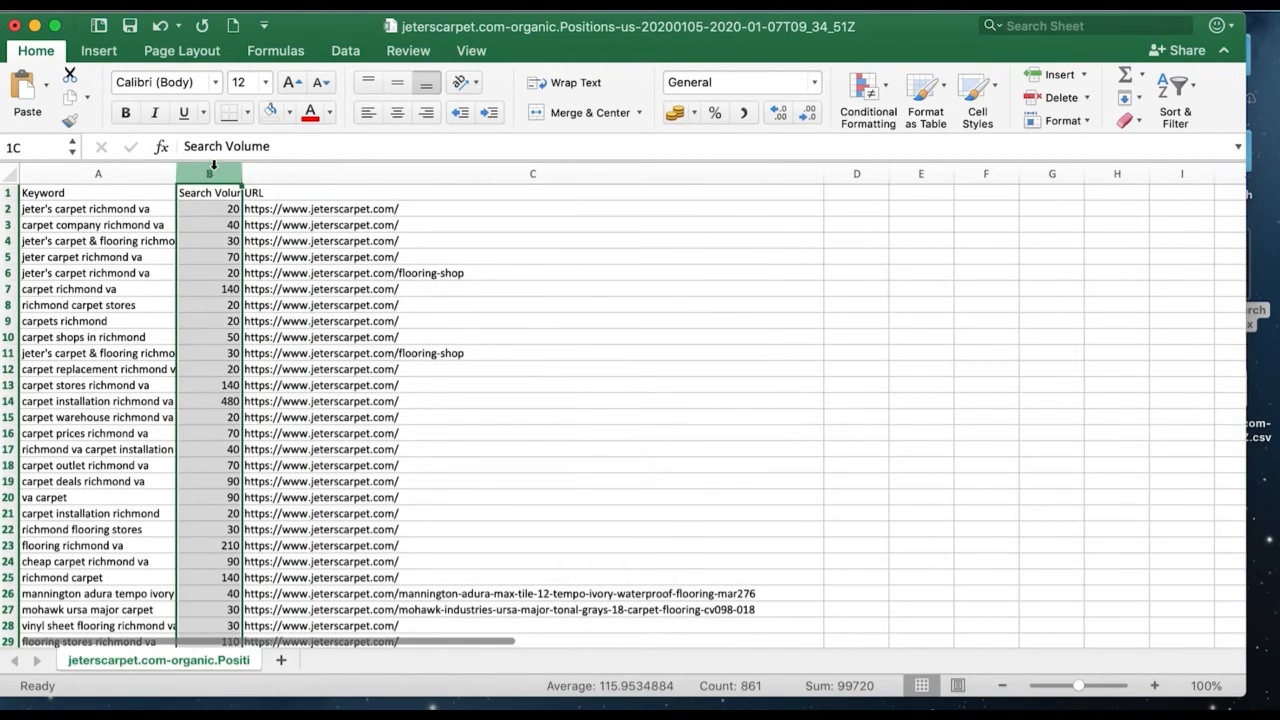
left_click(367, 113)
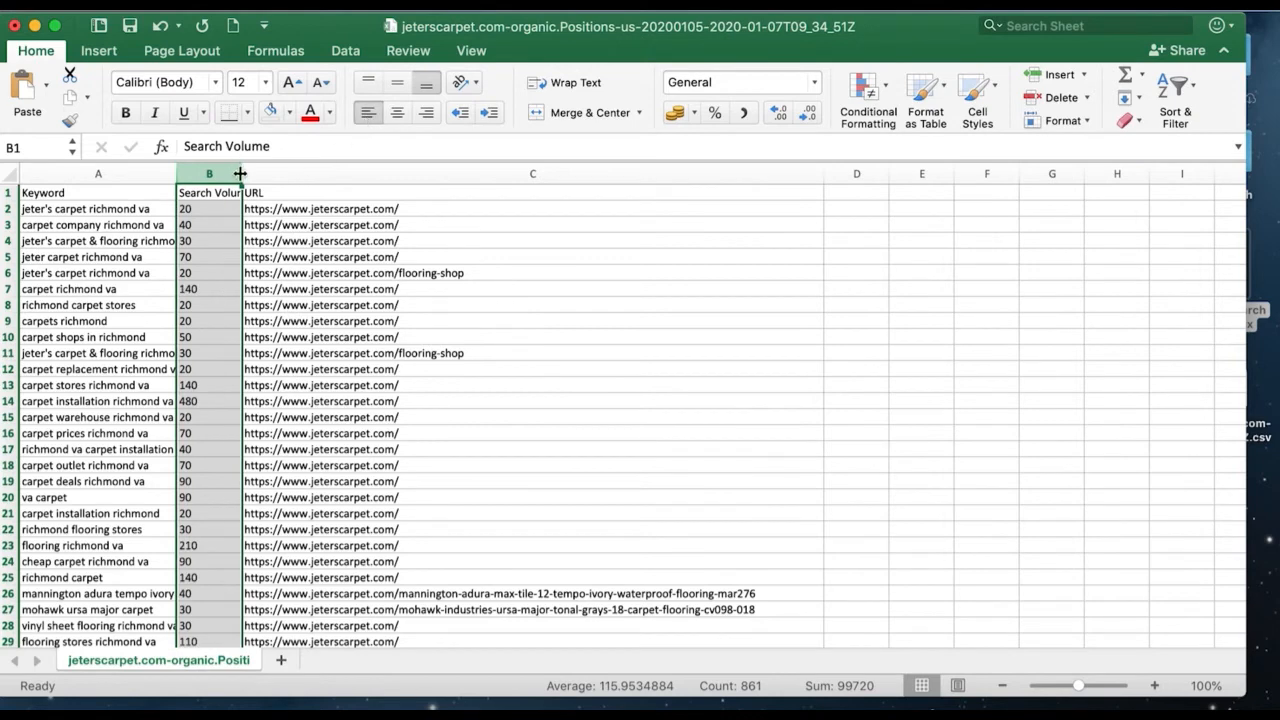
left_click_drag(240, 172, 345, 174)
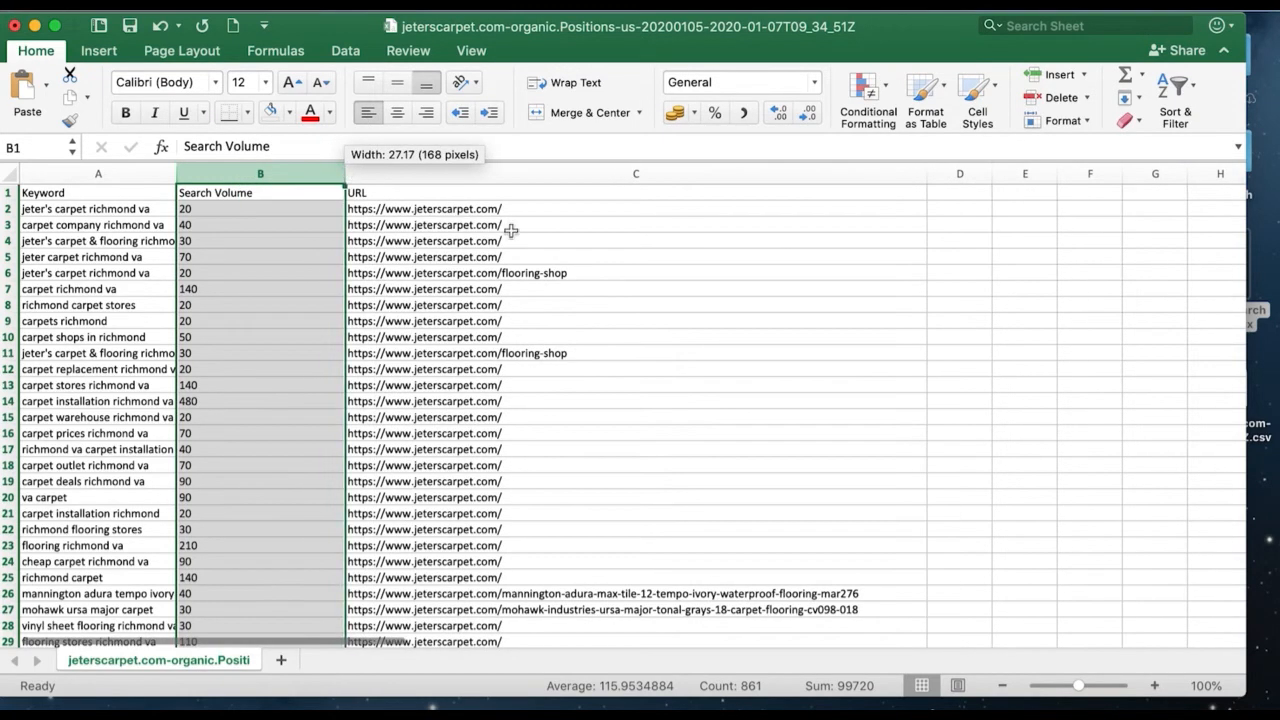
Step: Check the keyword belonging to the first /flooring-shop URL and widen the Keyword column further so long keywords fit
left_click_drag(510, 209, 522, 257)
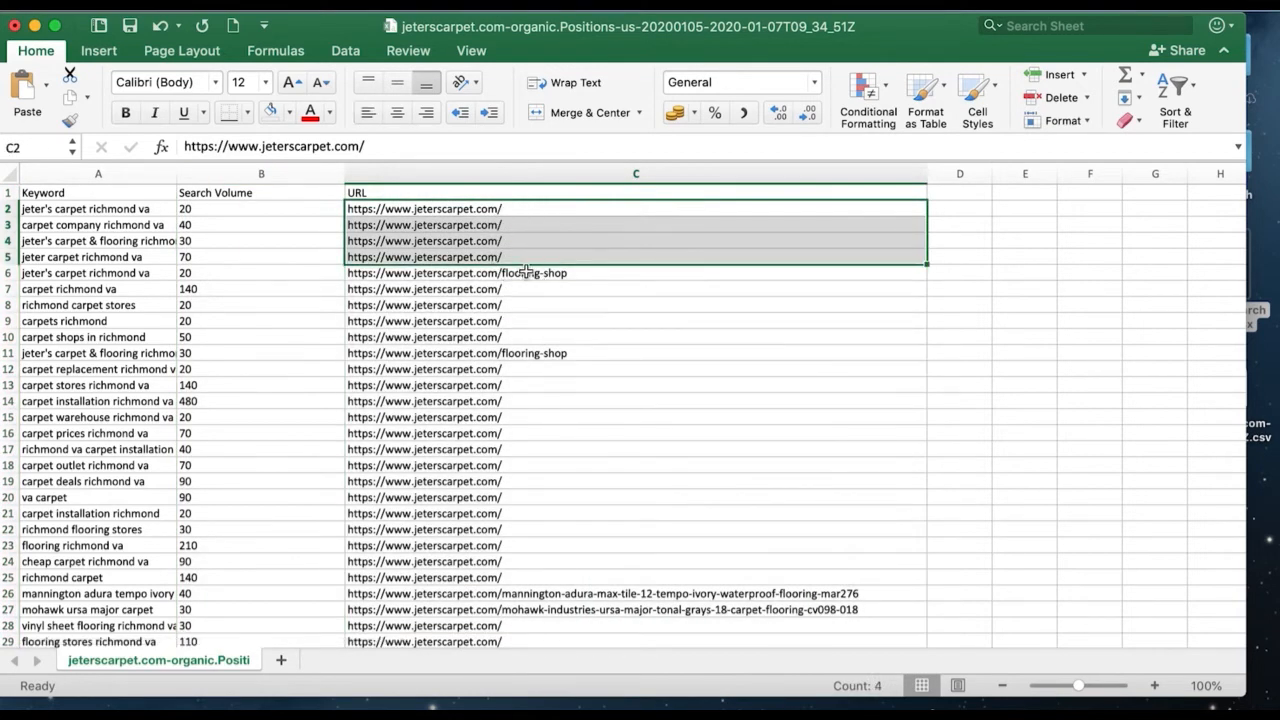
left_click(525, 271)
key("Left")
key("Left")
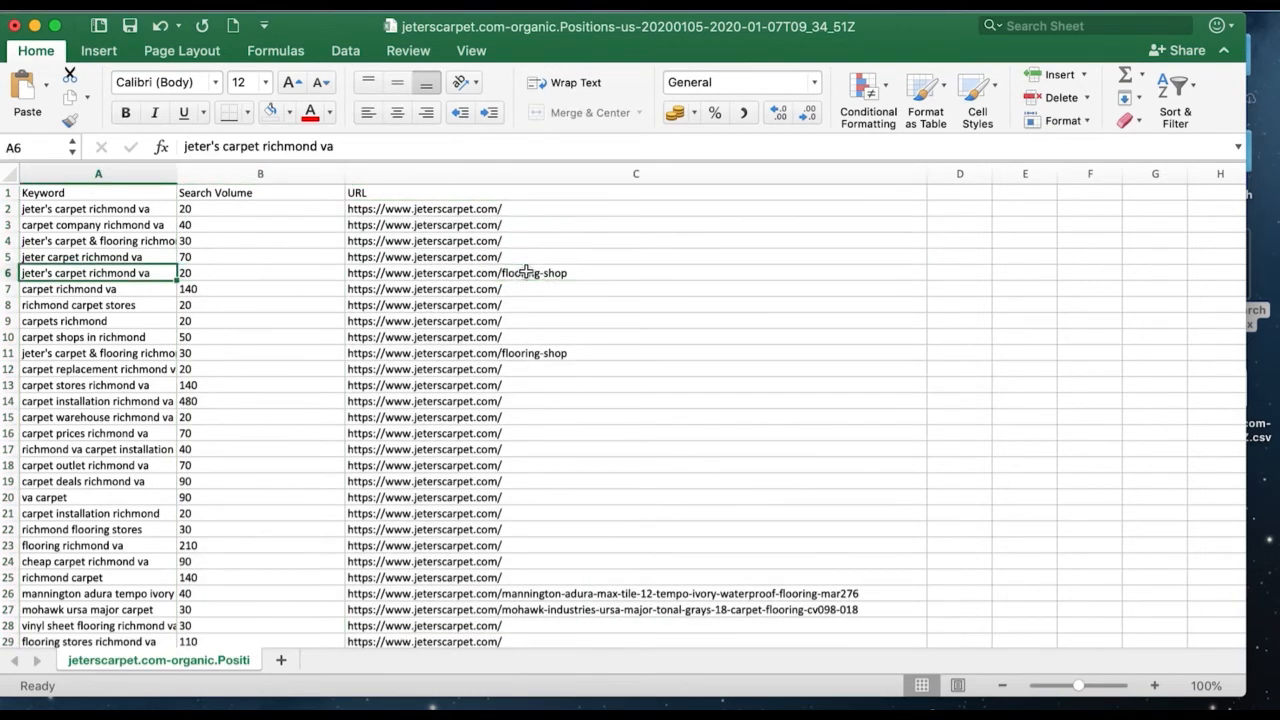
left_click_drag(178, 172, 302, 178)
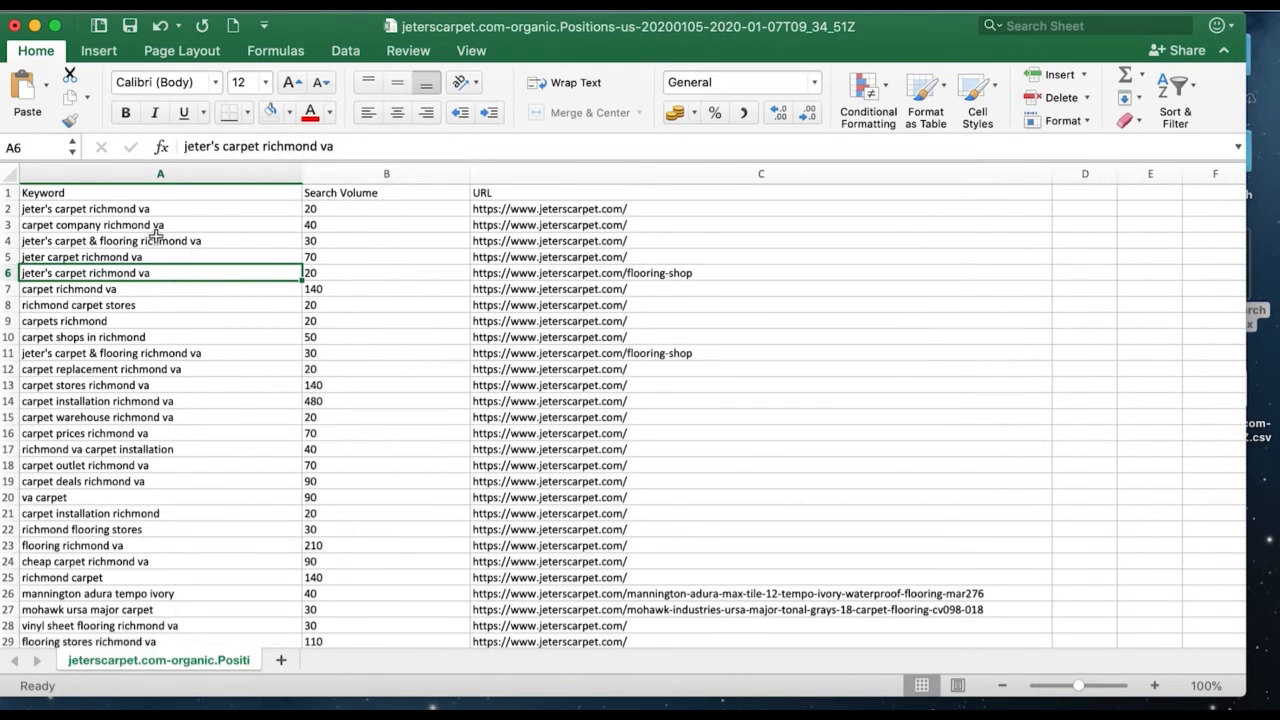
Step: Check which keyword belongs to the /flooring-shop URL in row 11
left_click(648, 352)
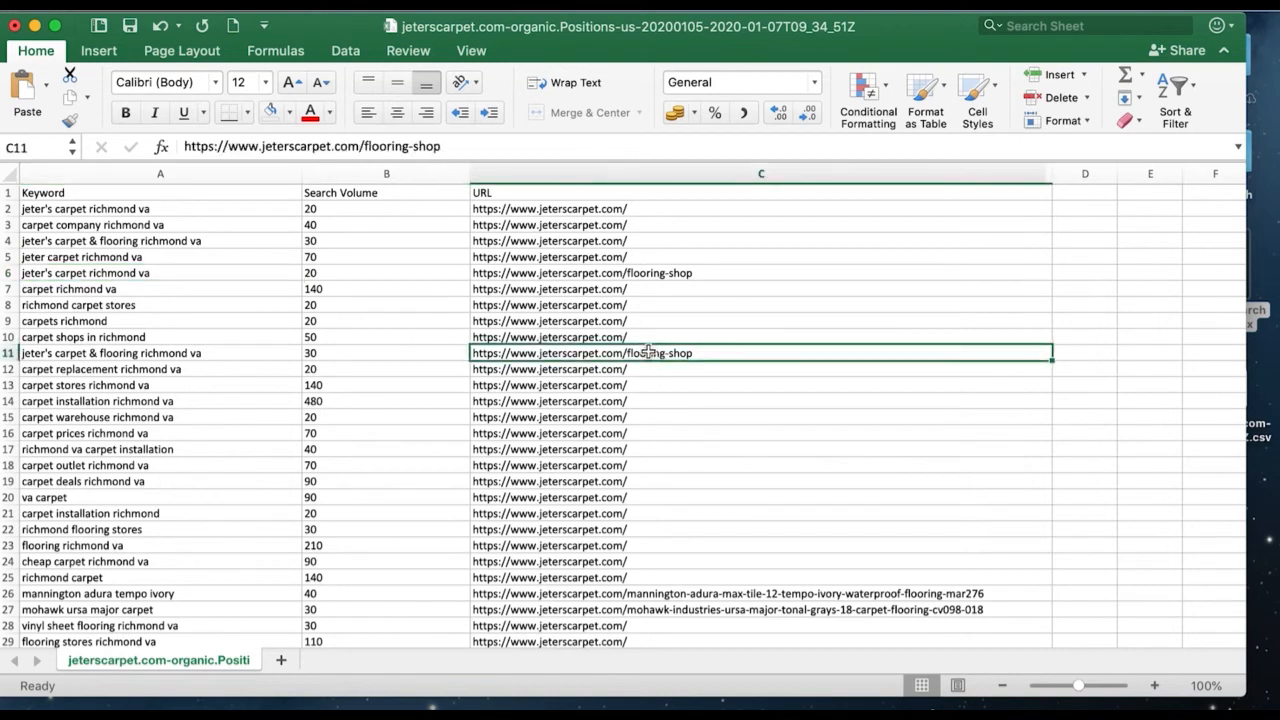
key("Left")
key("Left")
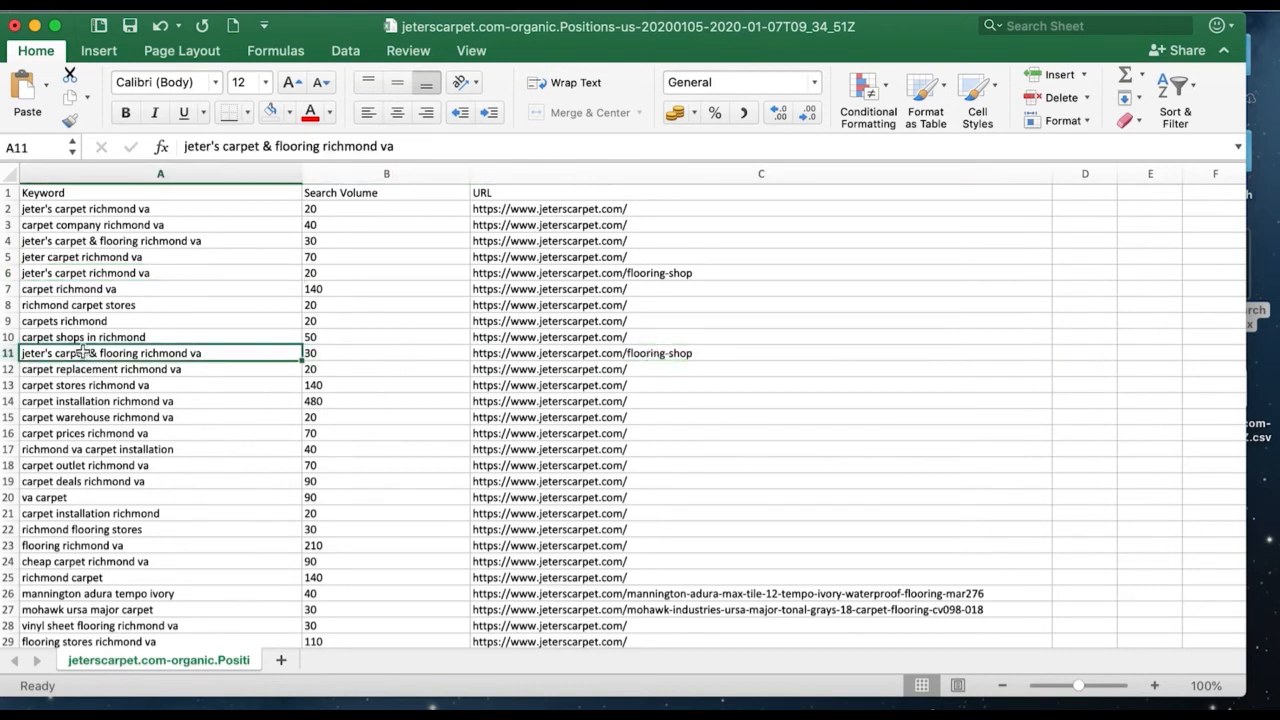
left_click(634, 355)
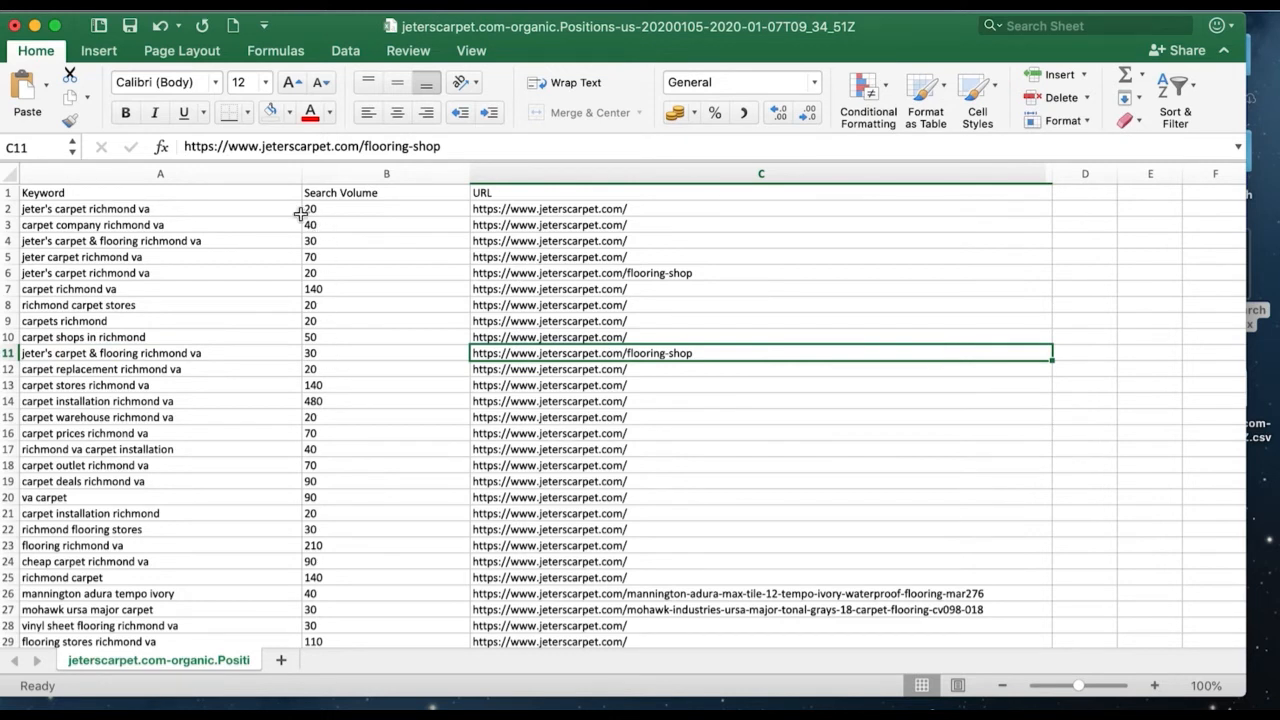
Step: Make the Keyword, Search Volume and URL headers in row 1 bold
left_click_drag(240, 192, 500, 190)
key("super+b")
left_click(678, 324)
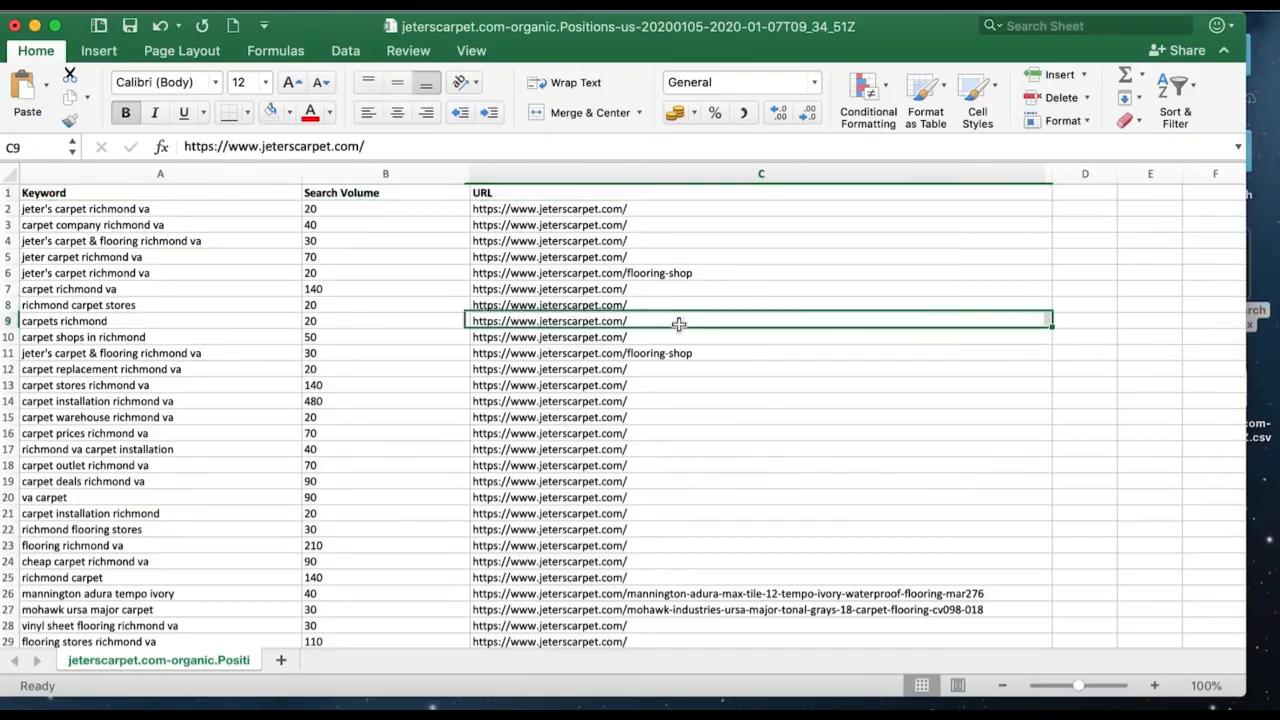
Step: Examine the exported keyword list down to its last row, expanding the workbook to full screen
left_click(237, 172)
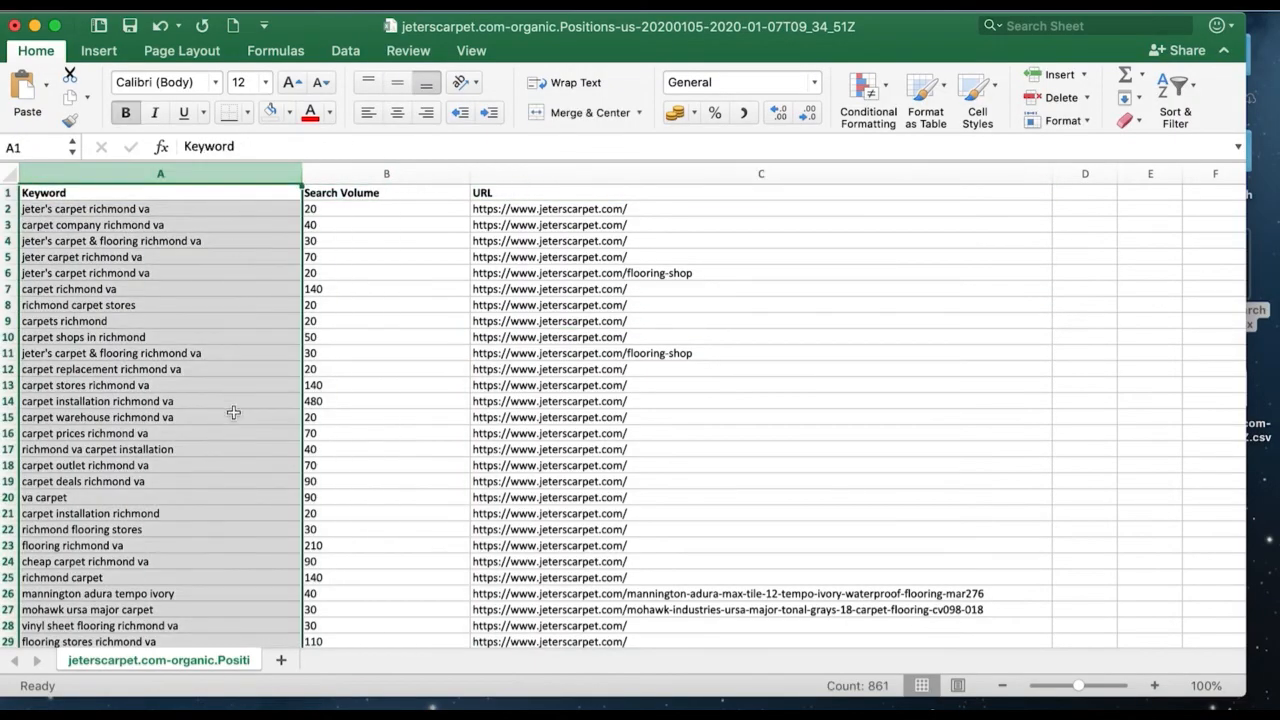
left_click(233, 412)
scroll(232, 418, "down", 20)
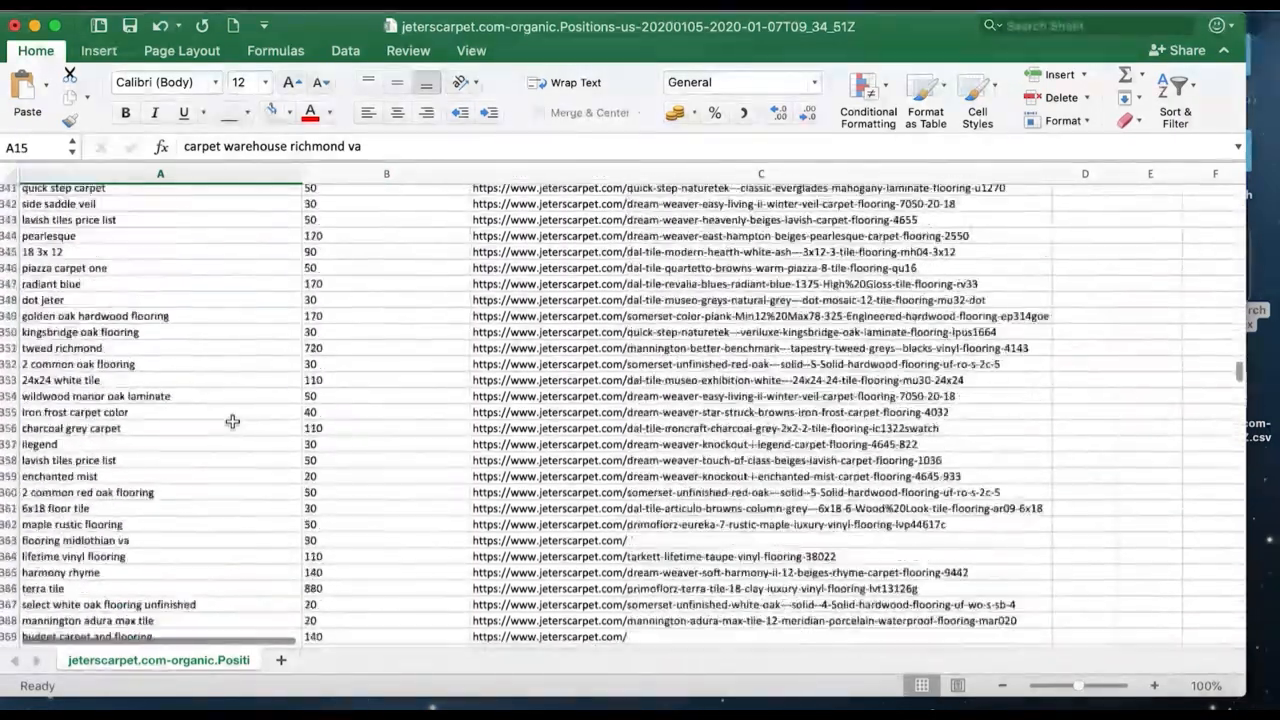
scroll(232, 421, "down", 20)
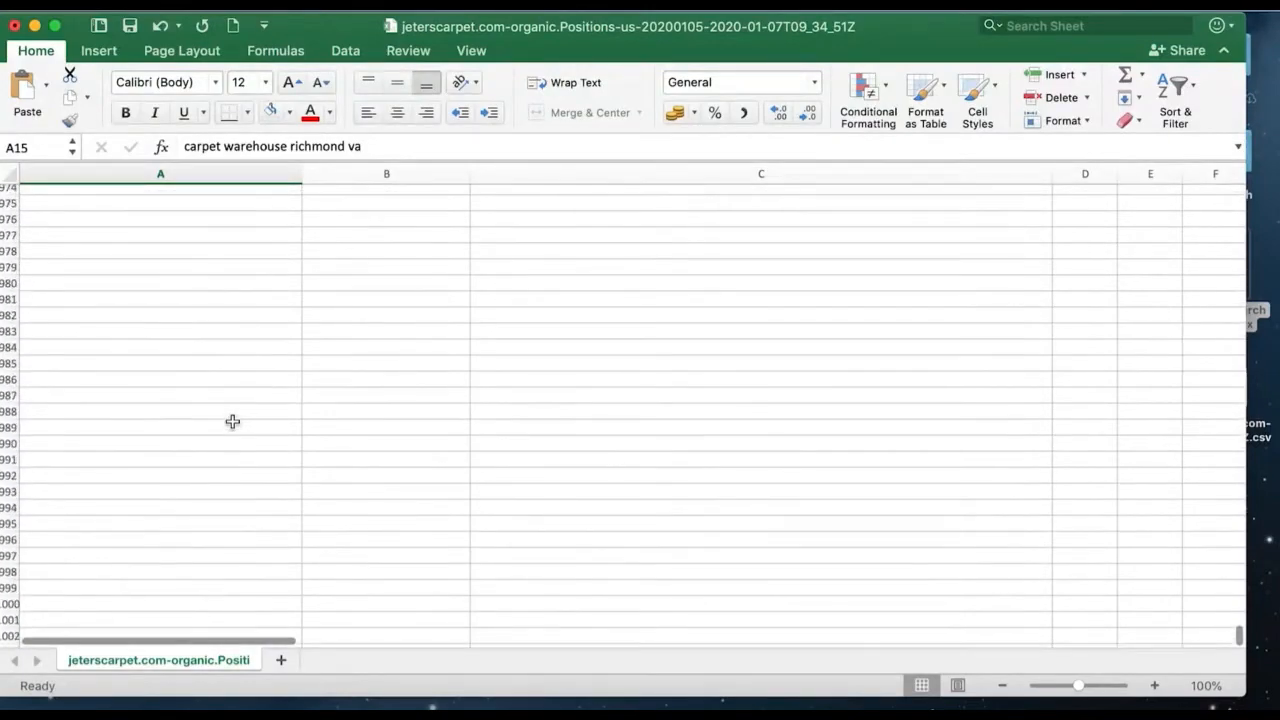
scroll(232, 421, "up", 15)
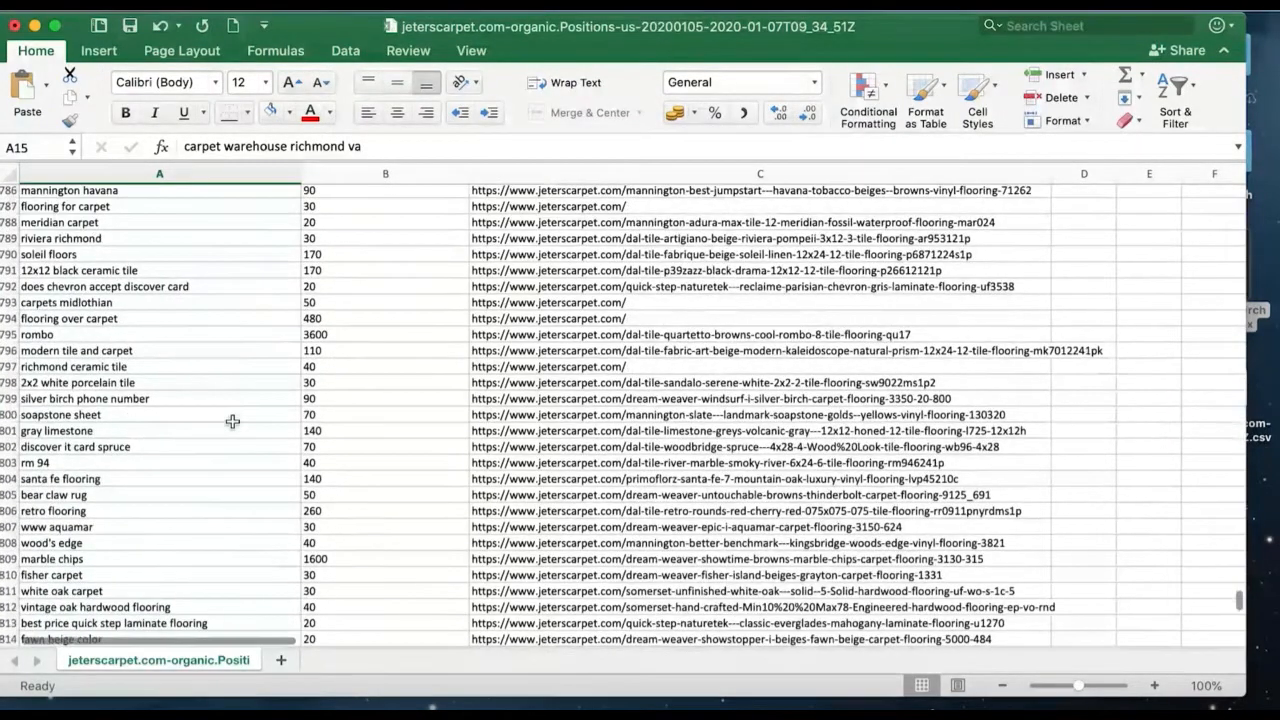
scroll(232, 421, "down", 5)
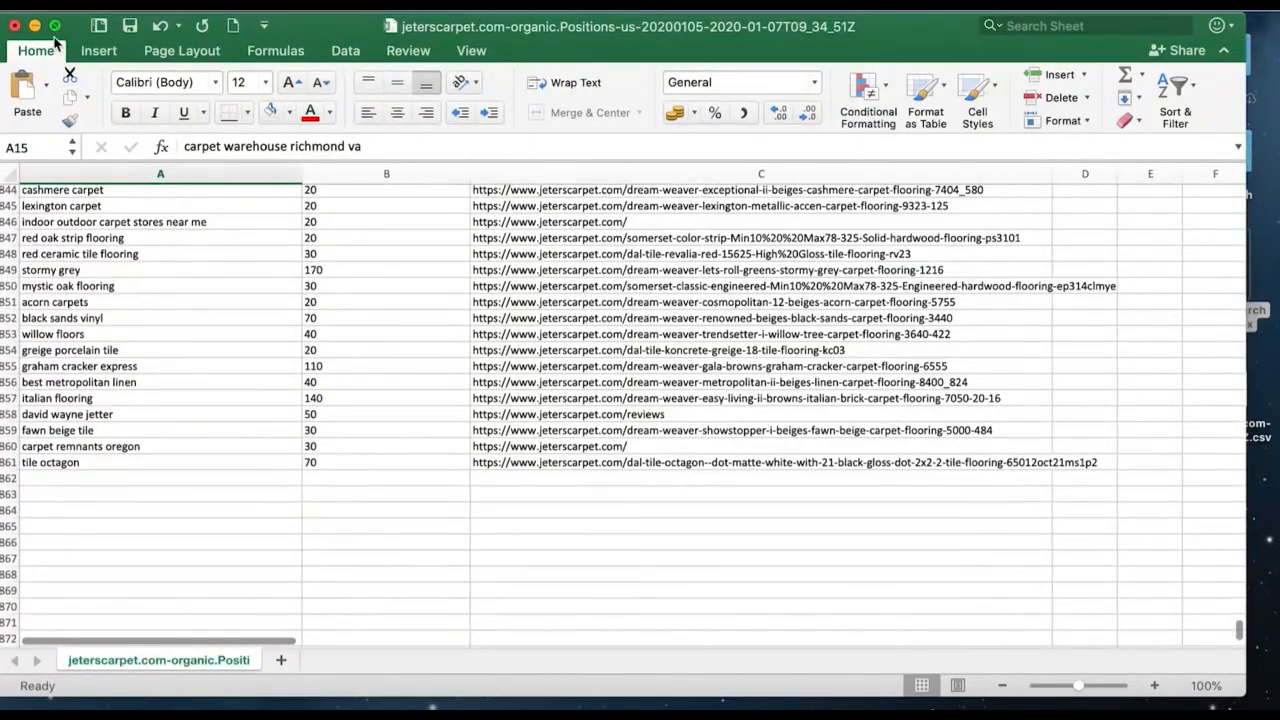
left_click(55, 25)
scroll(238, 279, "up", 10)
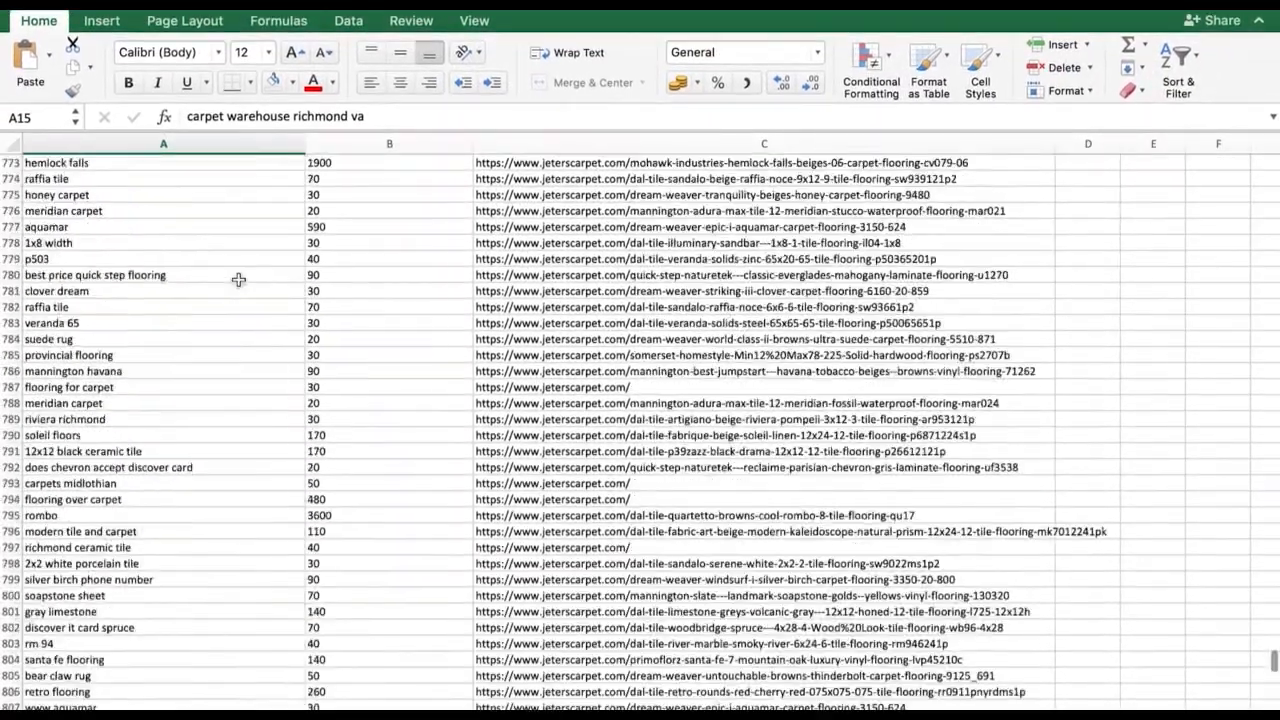
scroll(238, 279, "up", 20)
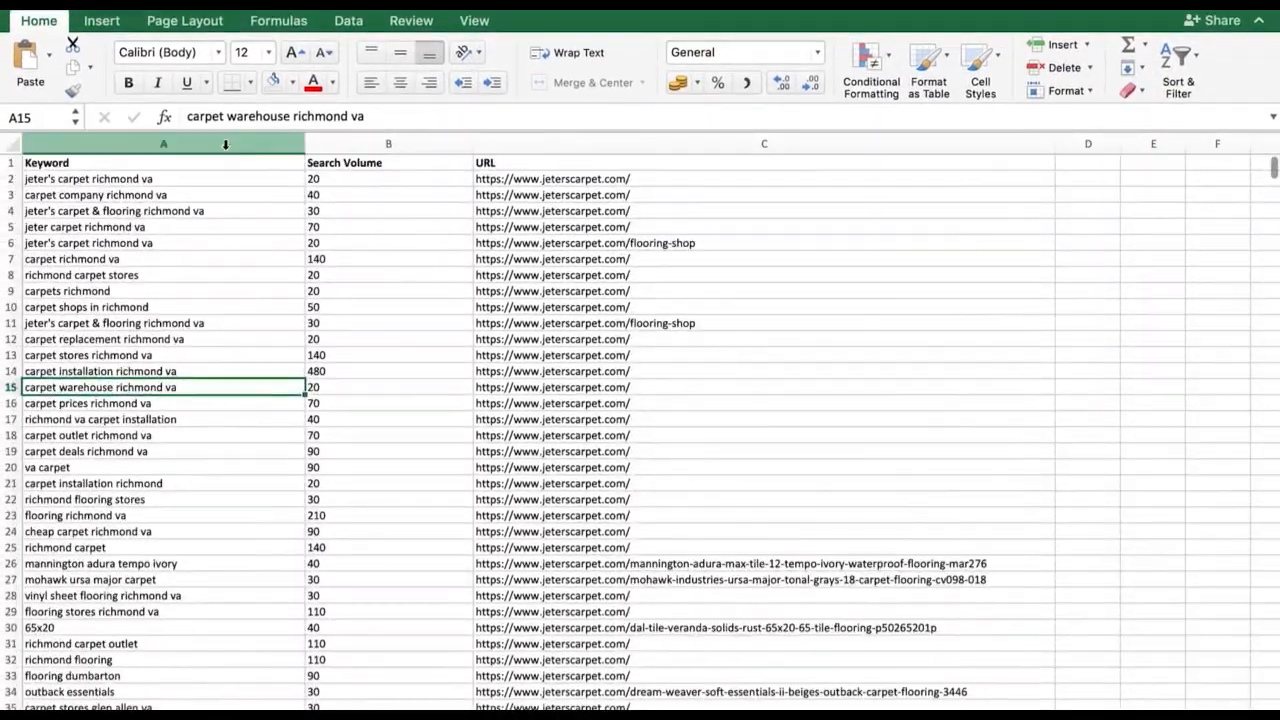
Step: Add a filter to the Keyword column
left_click(224, 145)
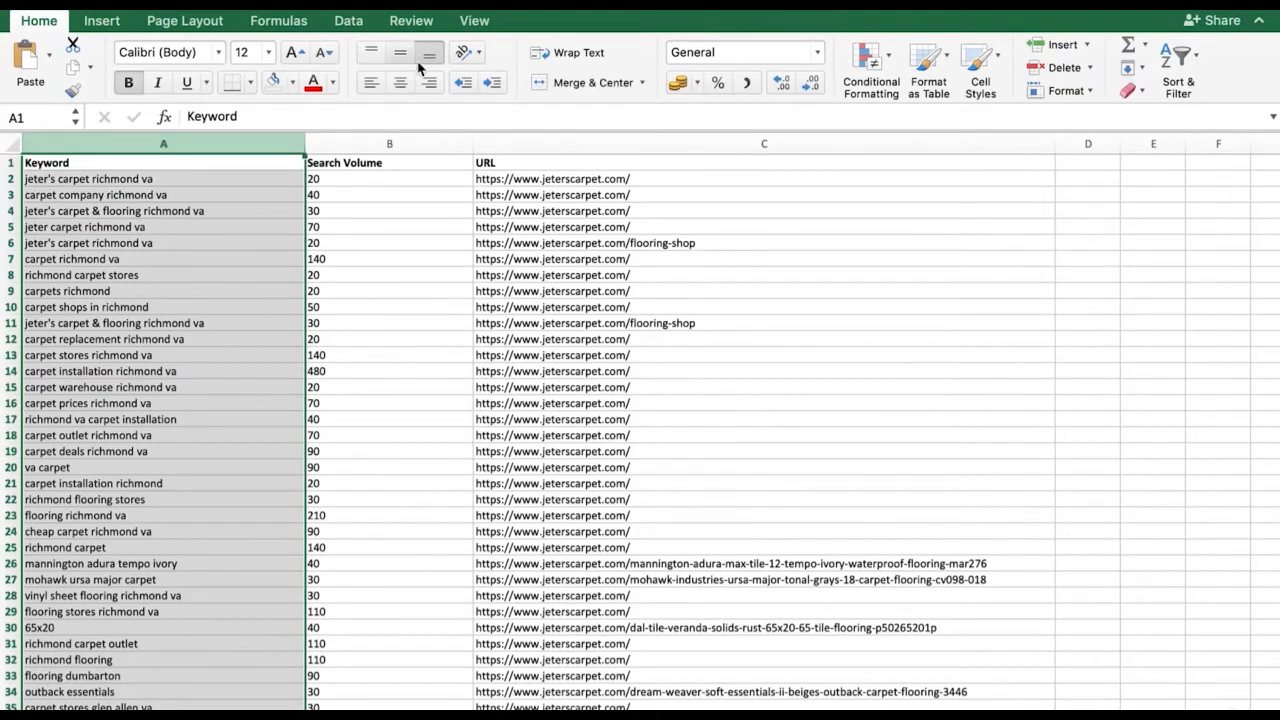
left_click(350, 22)
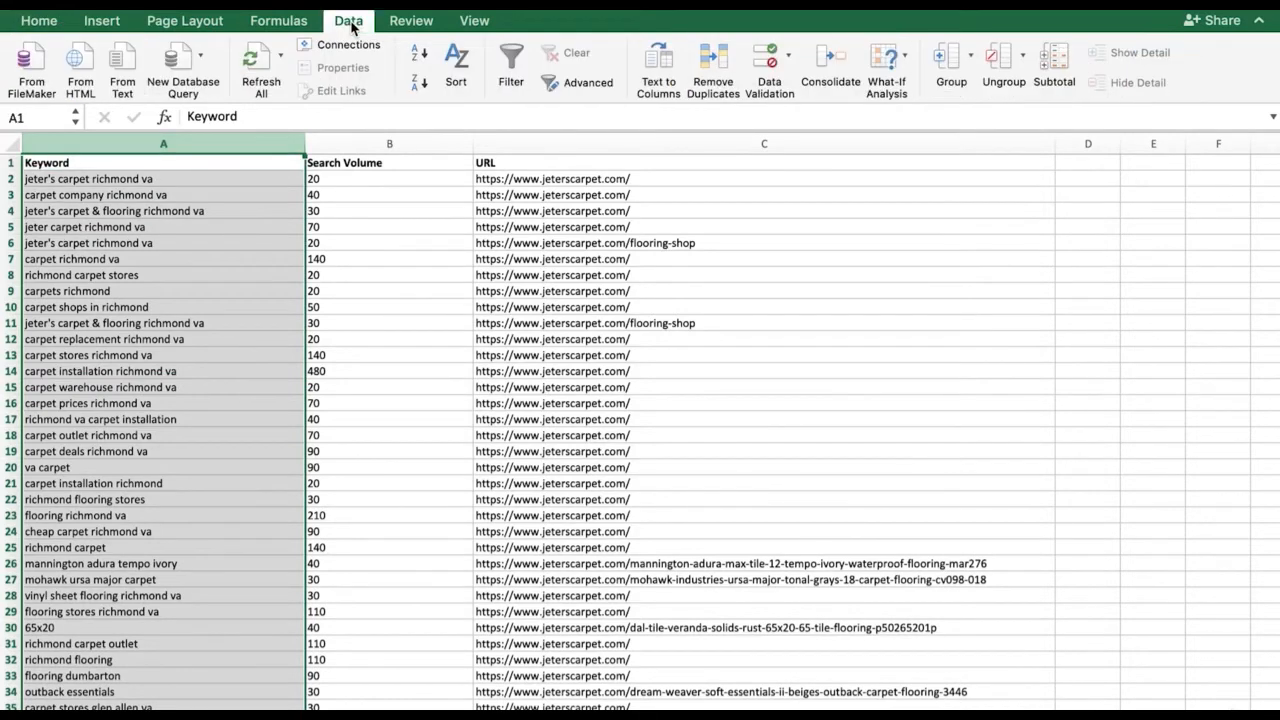
left_click(505, 59)
left_click(505, 59)
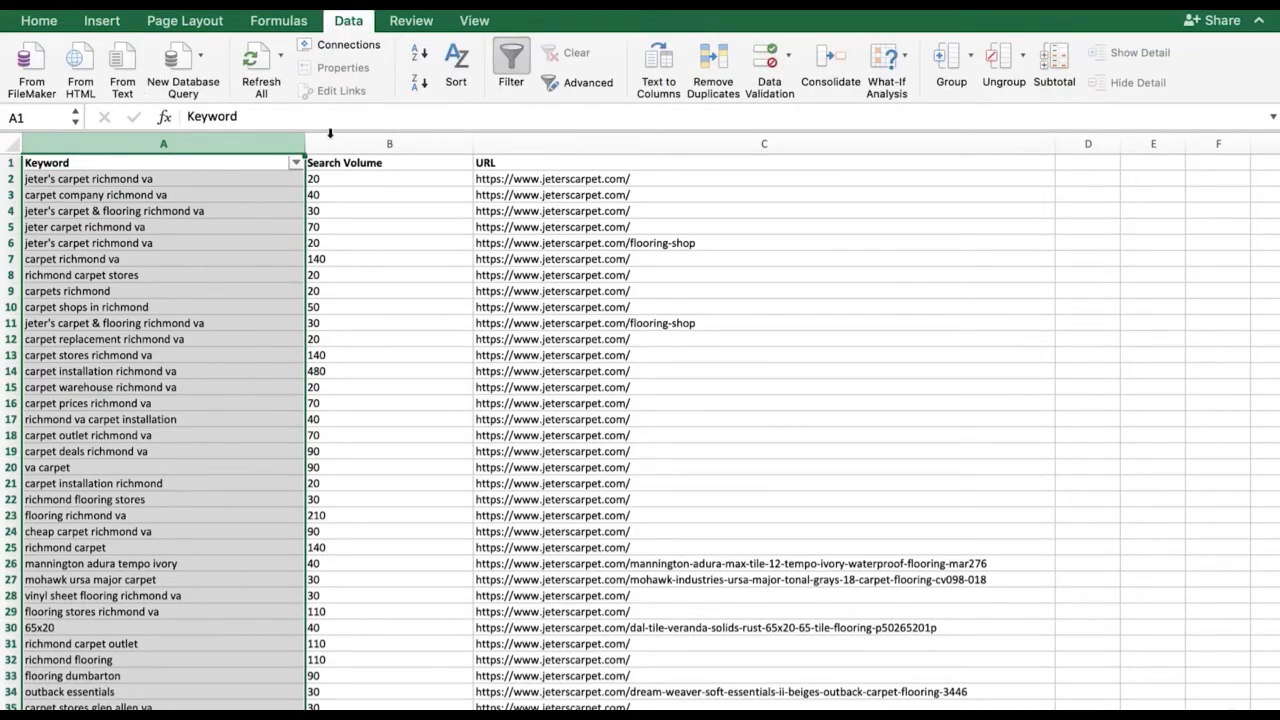
left_click(358, 225)
left_click(358, 225)
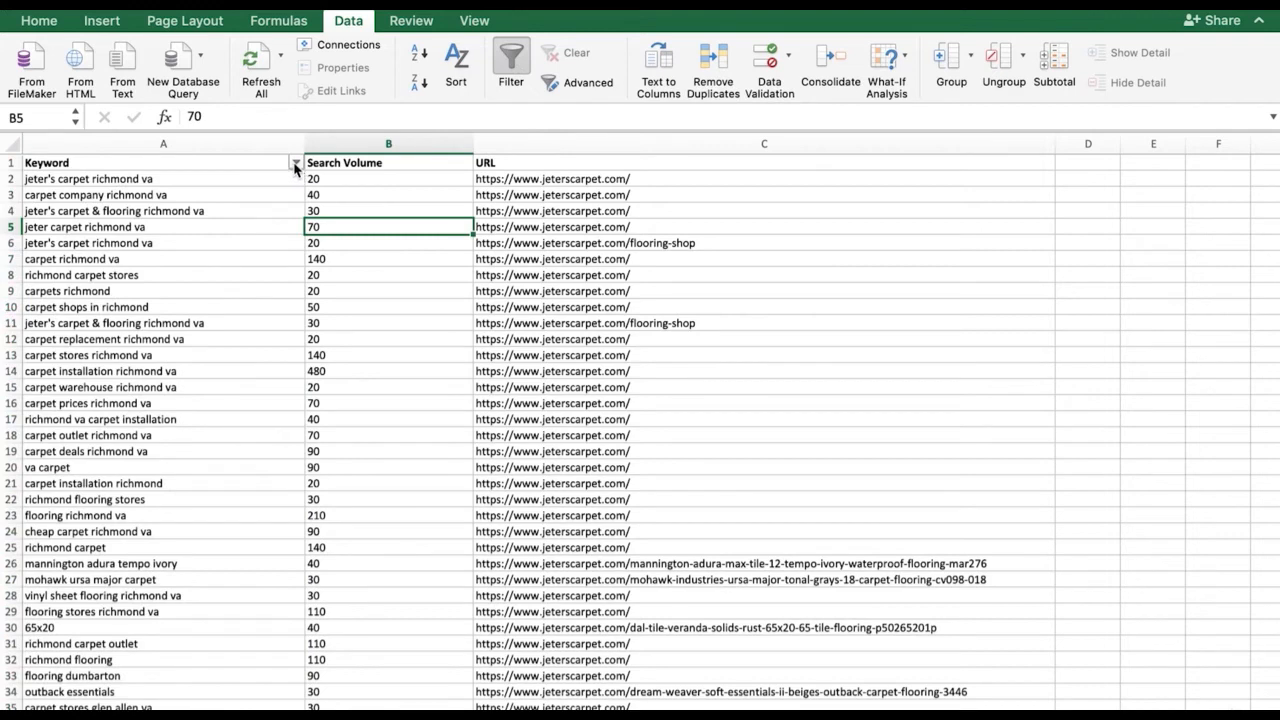
Step: Filter the Keyword column to show only keywords that contain "carpet"
left_click(295, 163)
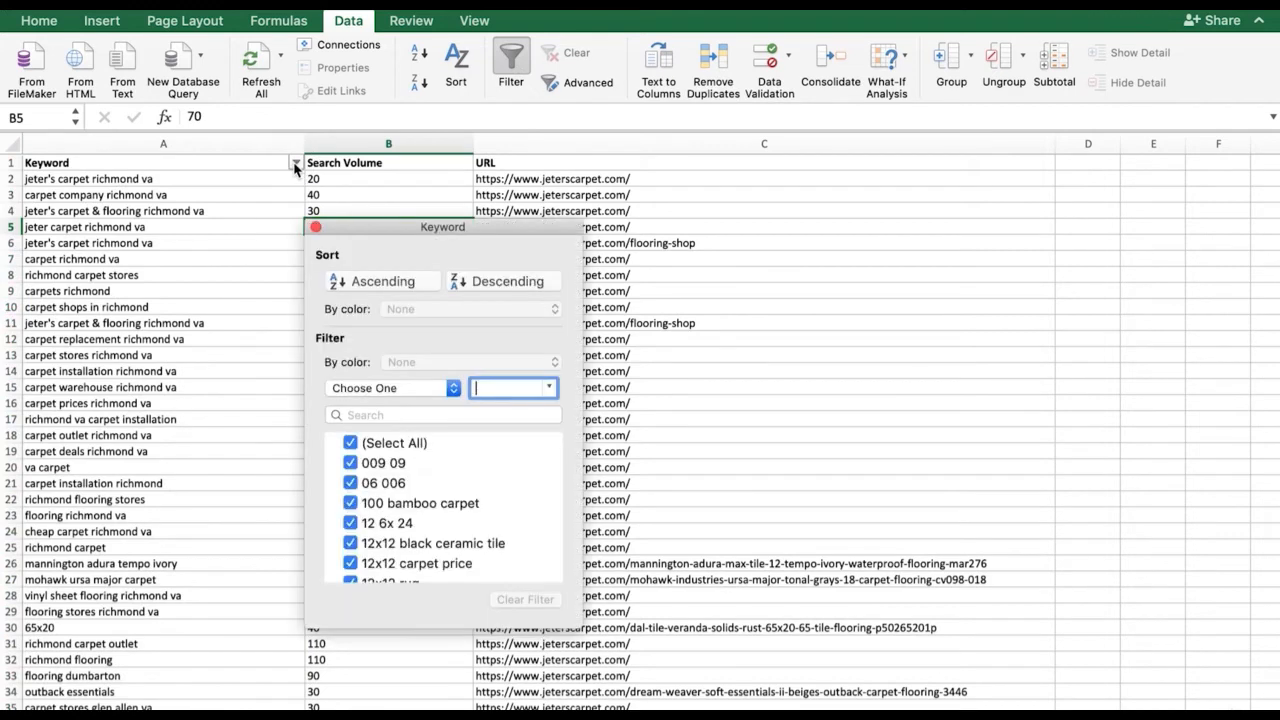
left_click(415, 388)
left_click(358, 534)
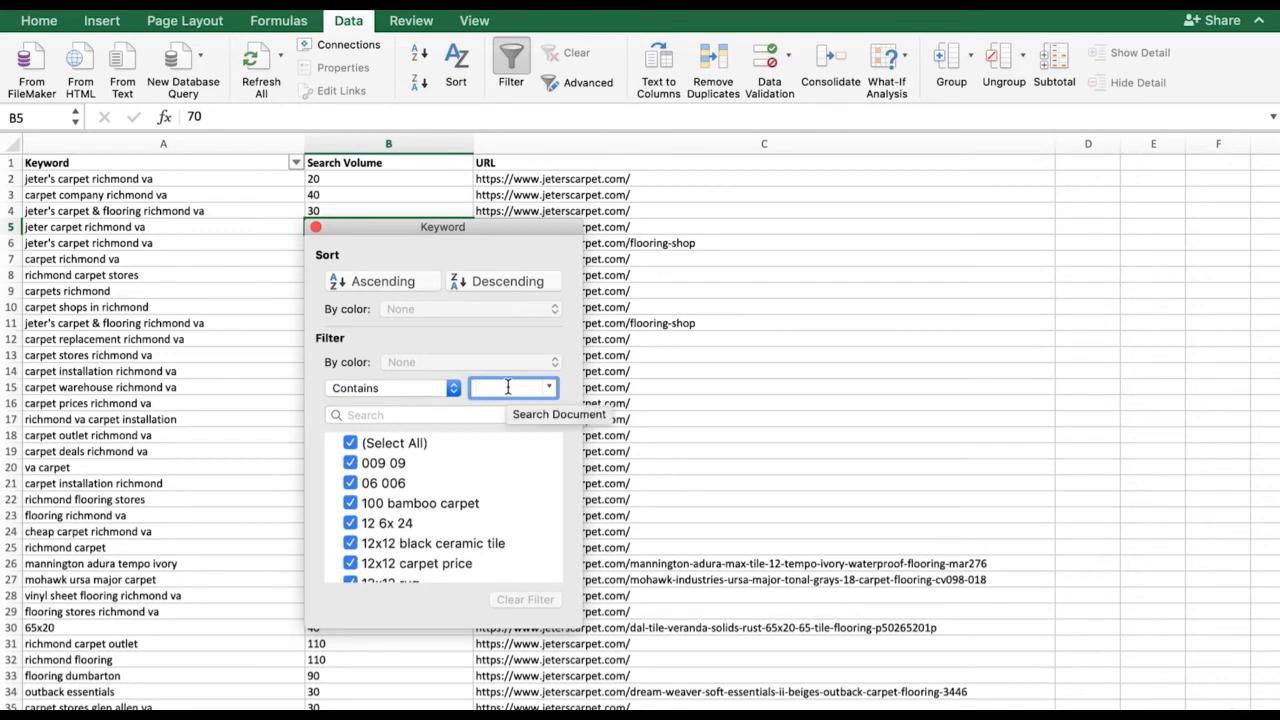
type("carpet")
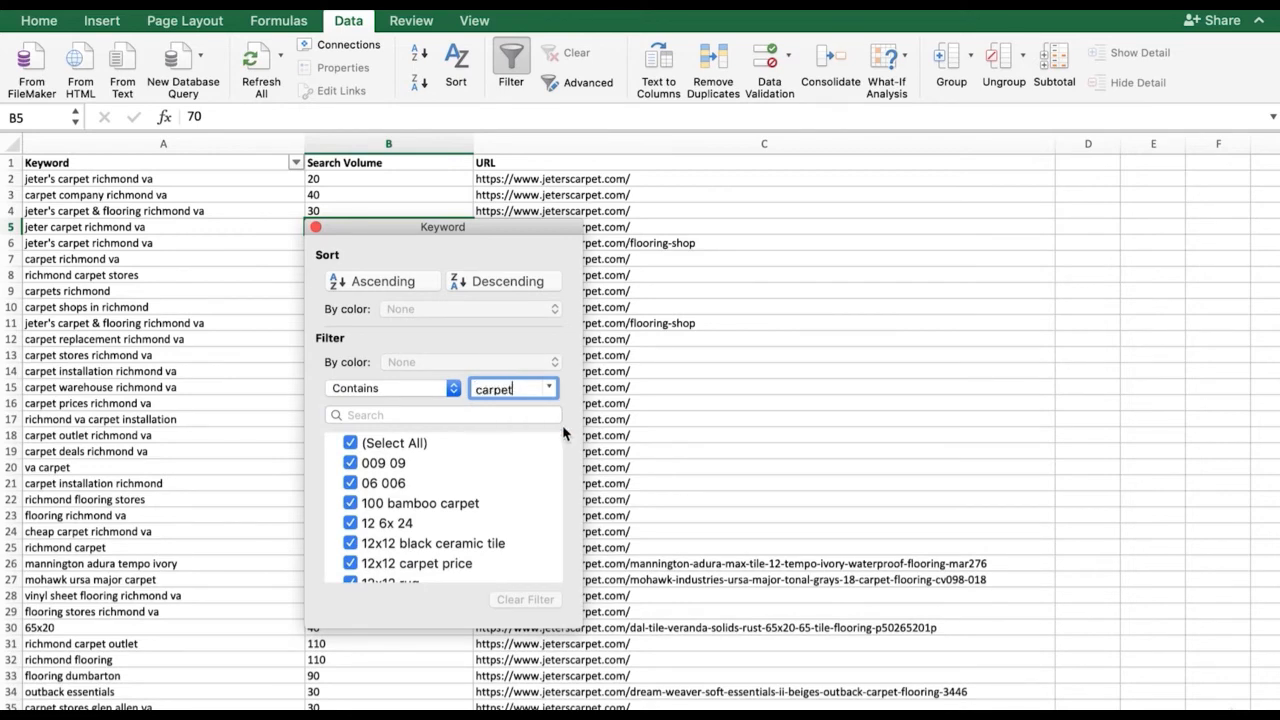
left_click(697, 408)
Step: Examine the filtered carpet keywords for entries that include the competitor's brand name, such as the one in row 5
scroll(197, 411, "down", 3)
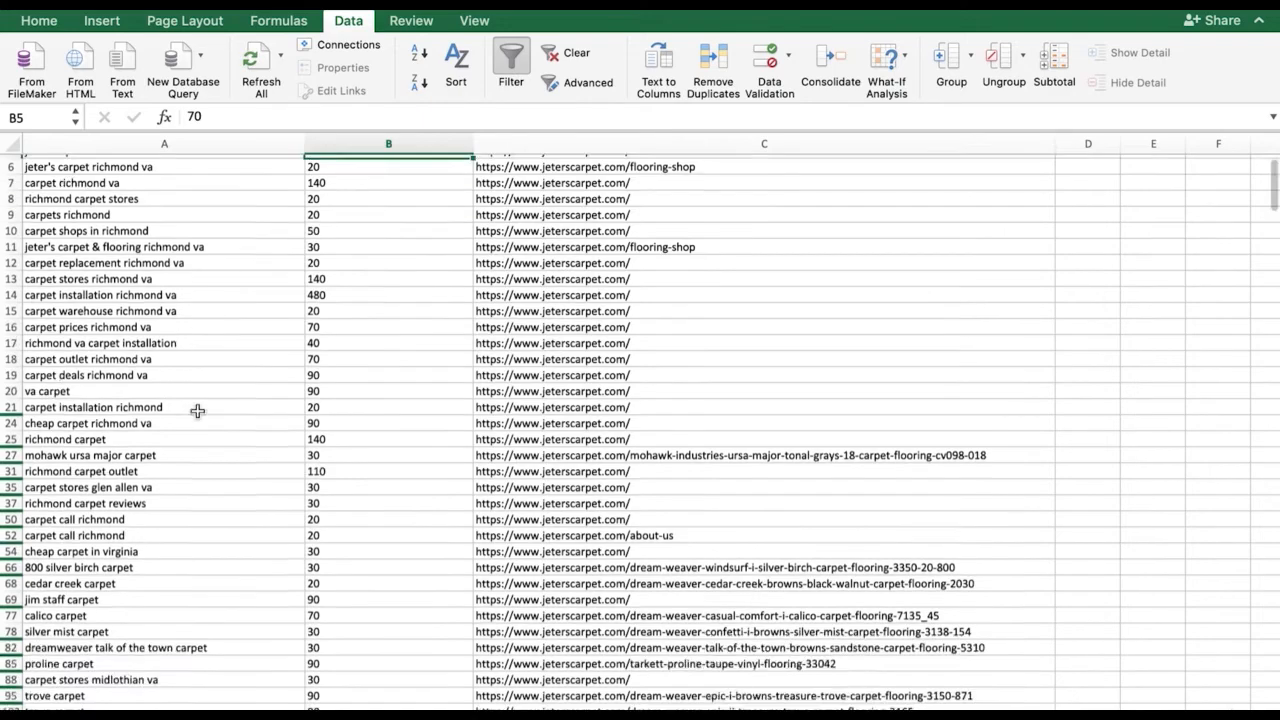
scroll(197, 411, "down", 10)
scroll(197, 411, "up", 10)
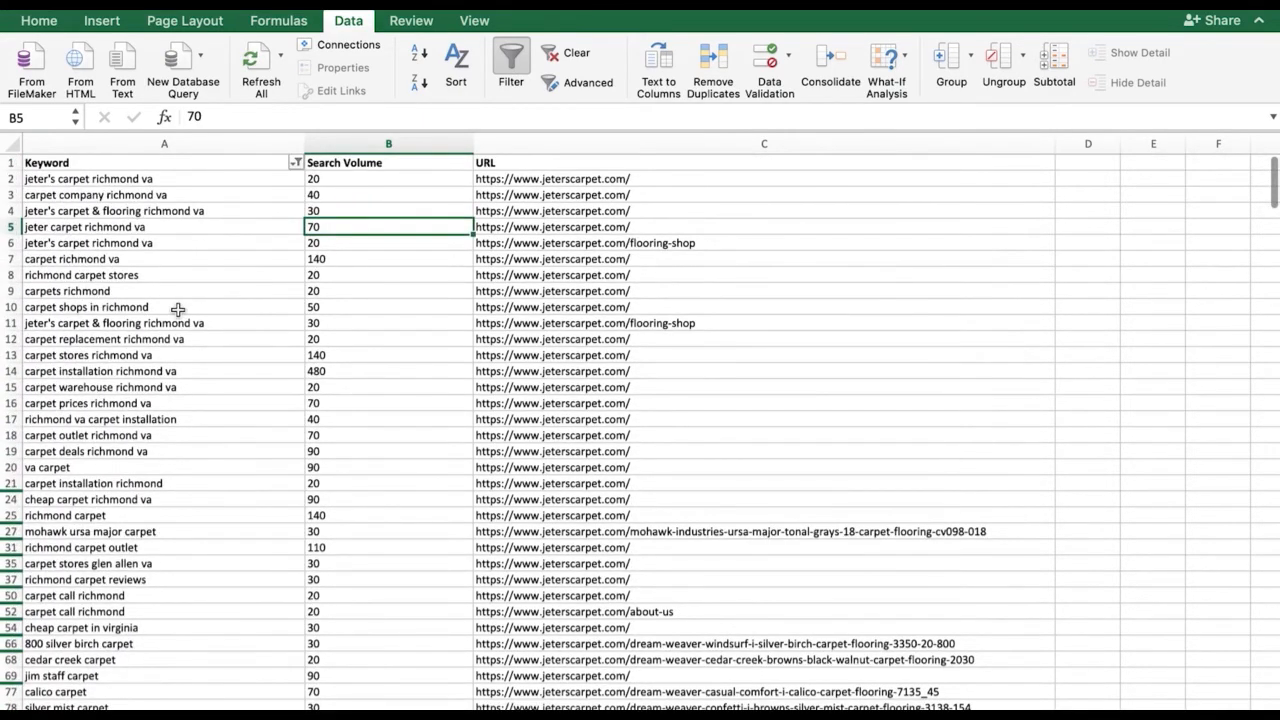
scroll(171, 341, "down", 4)
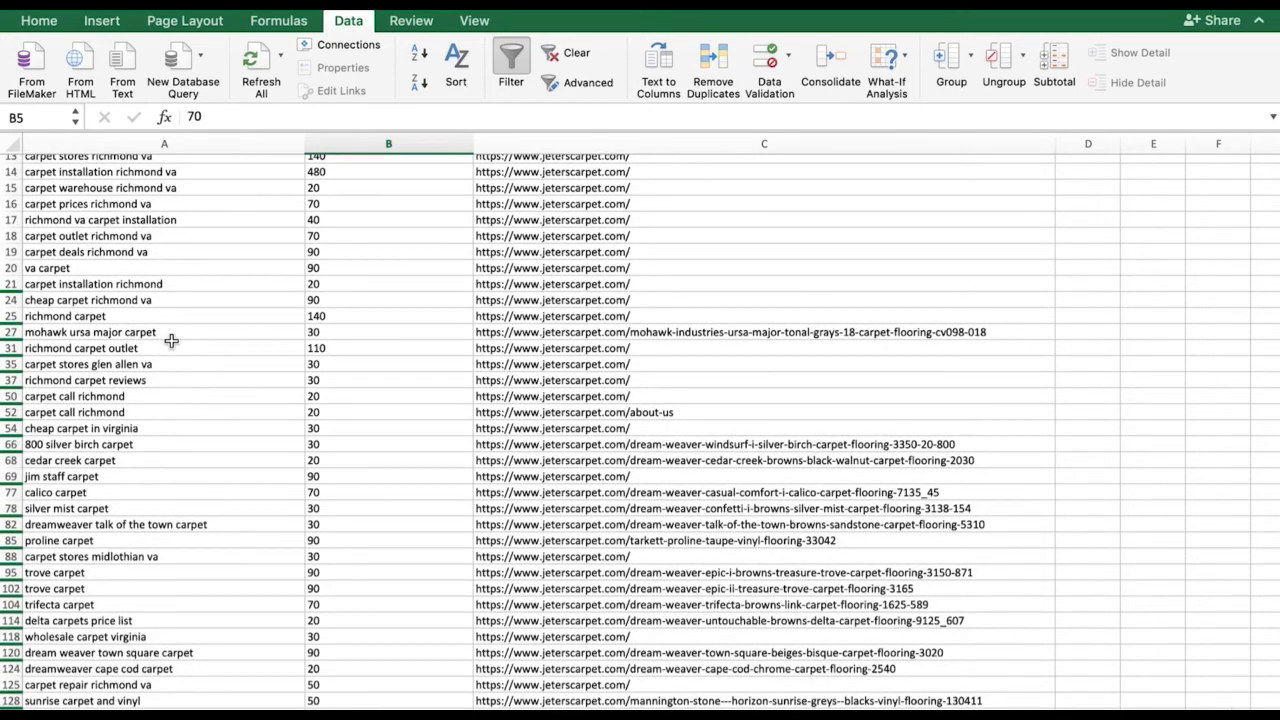
scroll(171, 341, "up", 4)
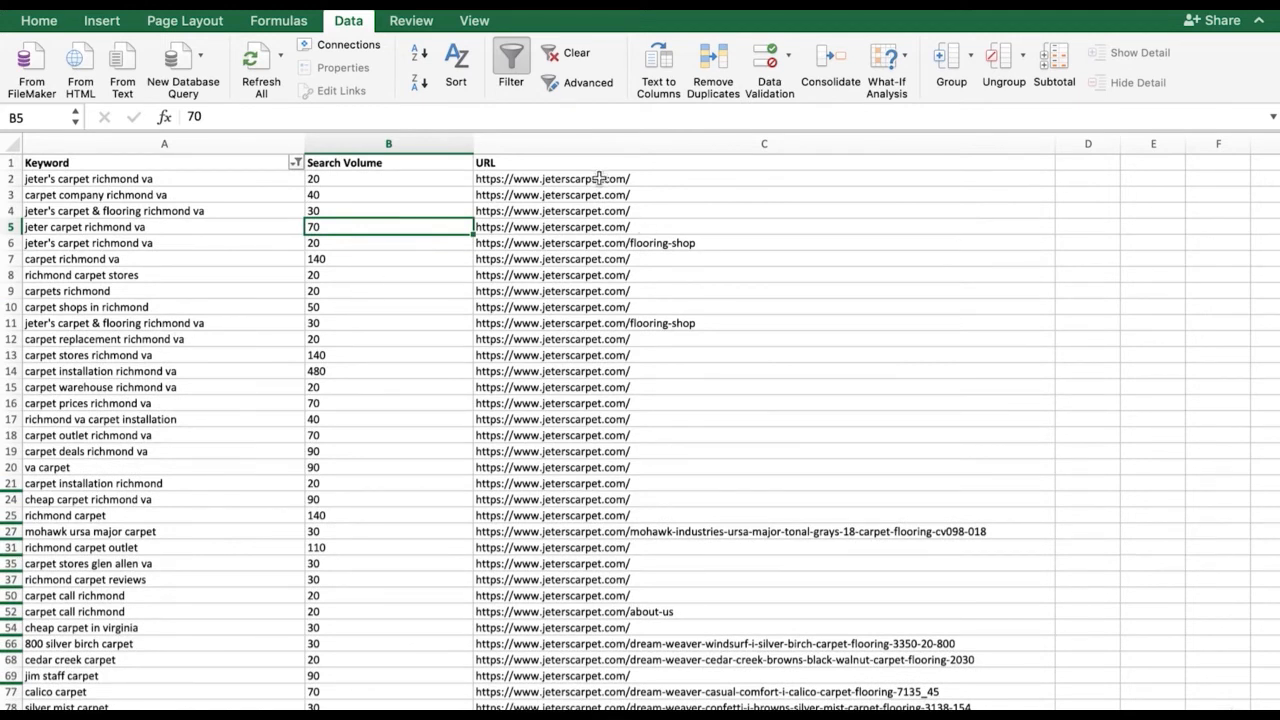
left_click_drag(110, 210, 100, 245)
double_click(36, 226)
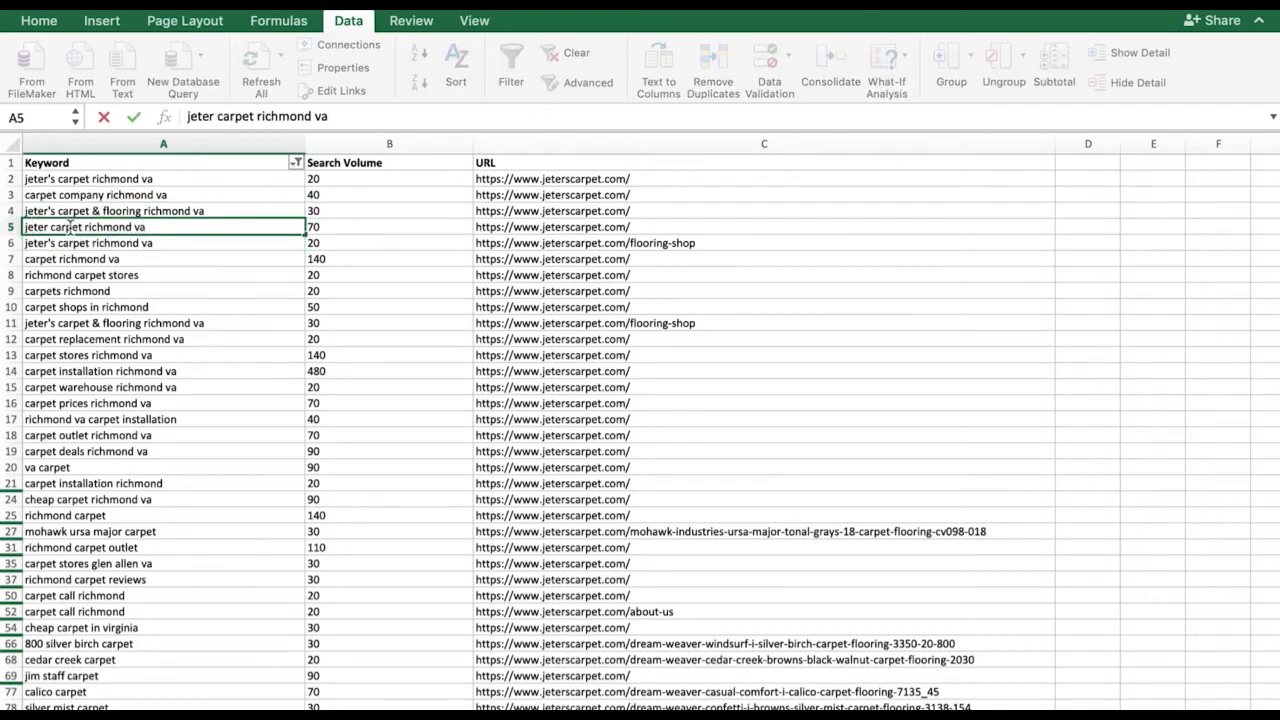
double_click(35, 227)
left_click(104, 336)
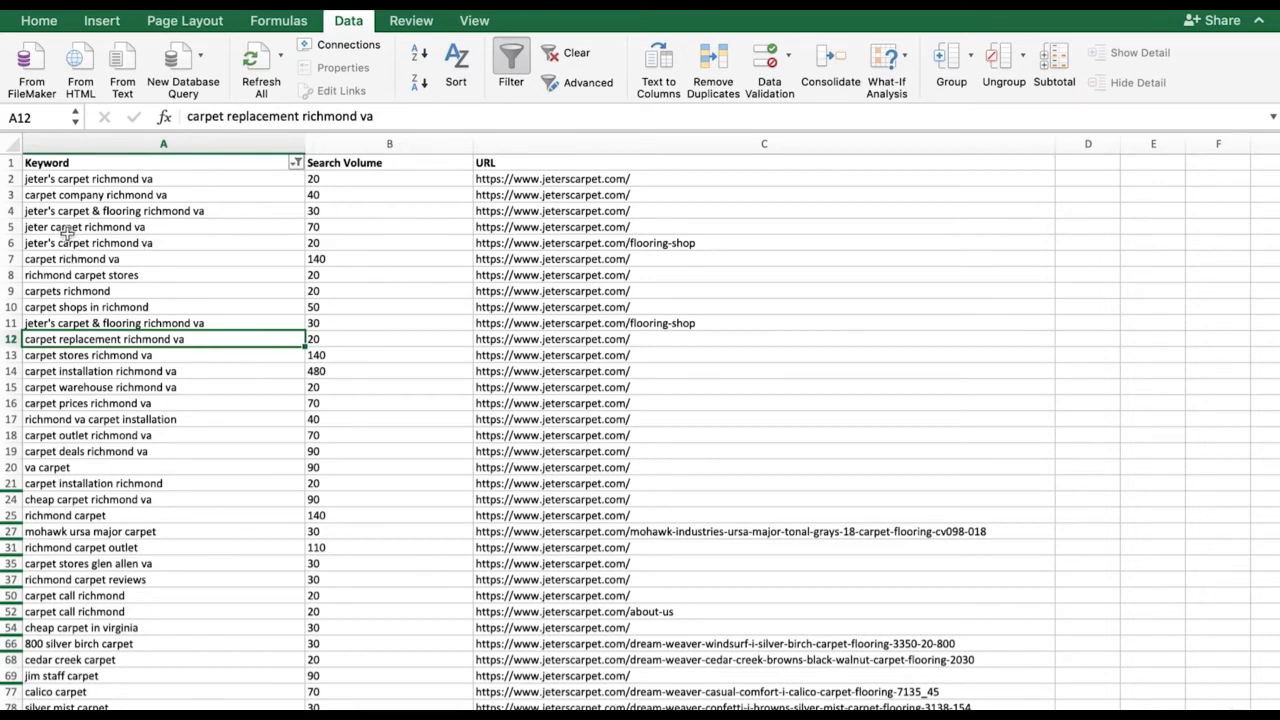
Step: Add a second condition to the Keyword filter that excludes keywords containing "jeter"
left_click(296, 163)
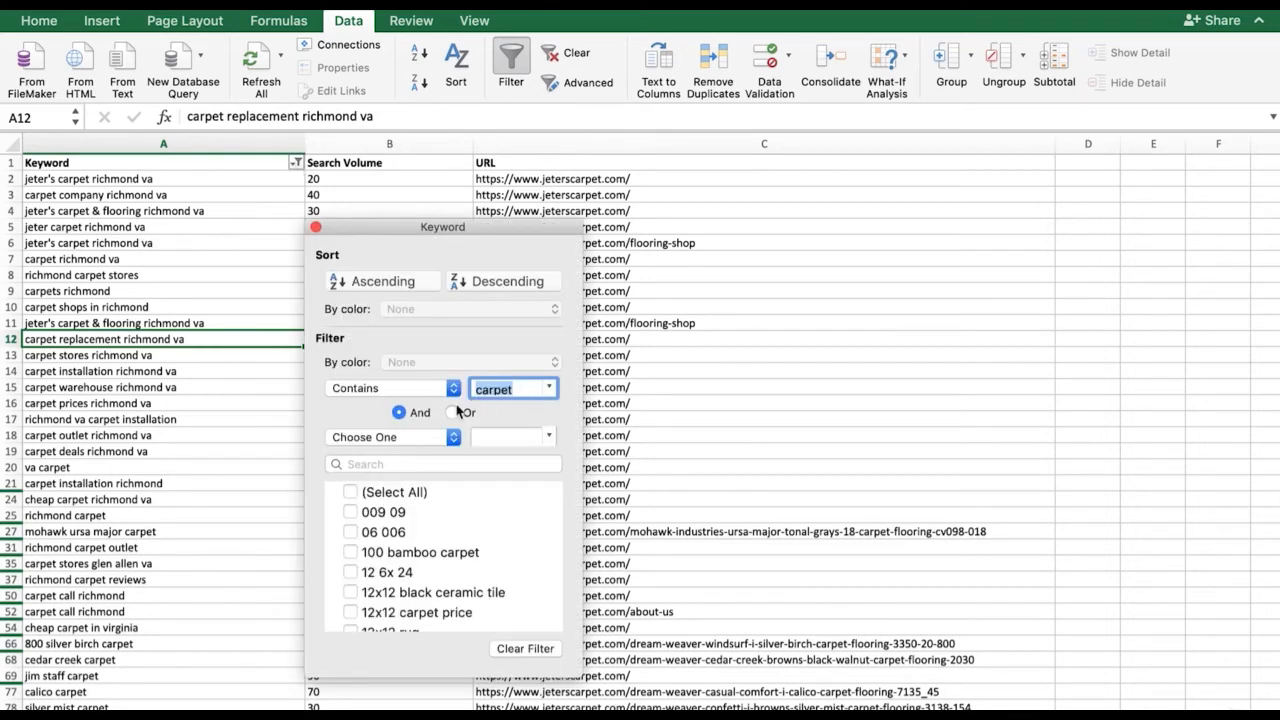
left_click(406, 438)
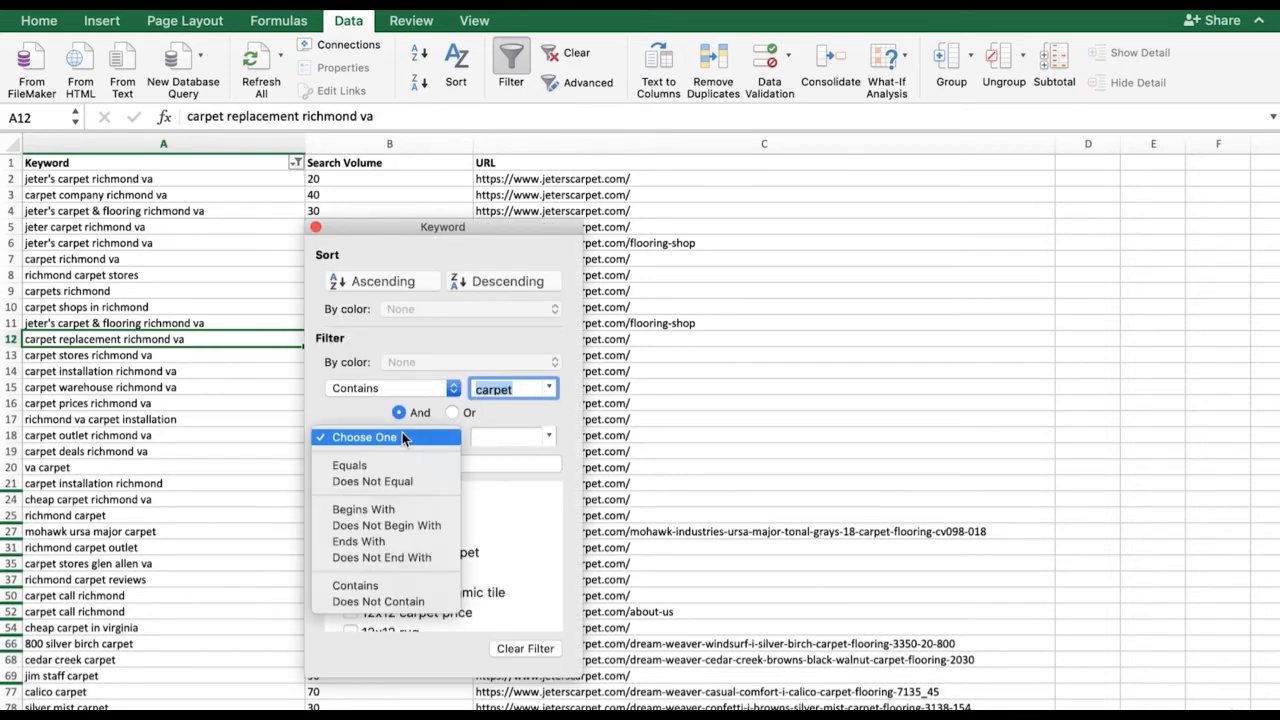
left_click(393, 600)
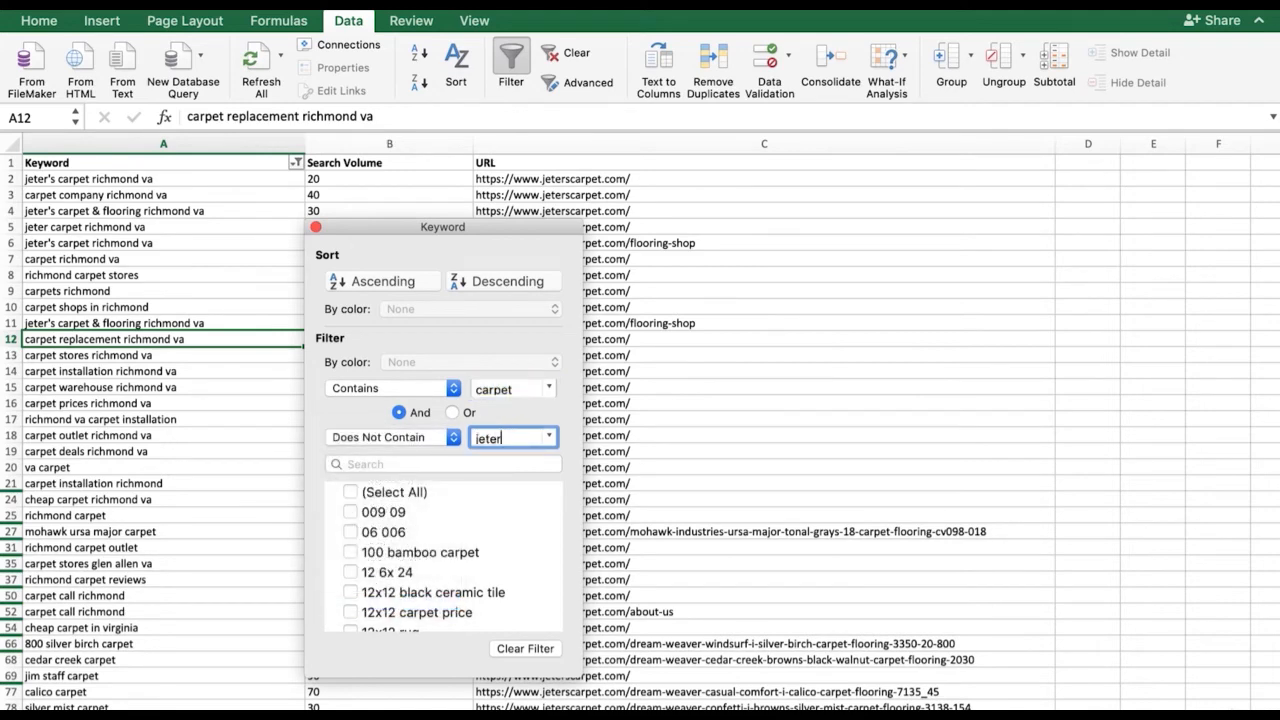
left_click(710, 422)
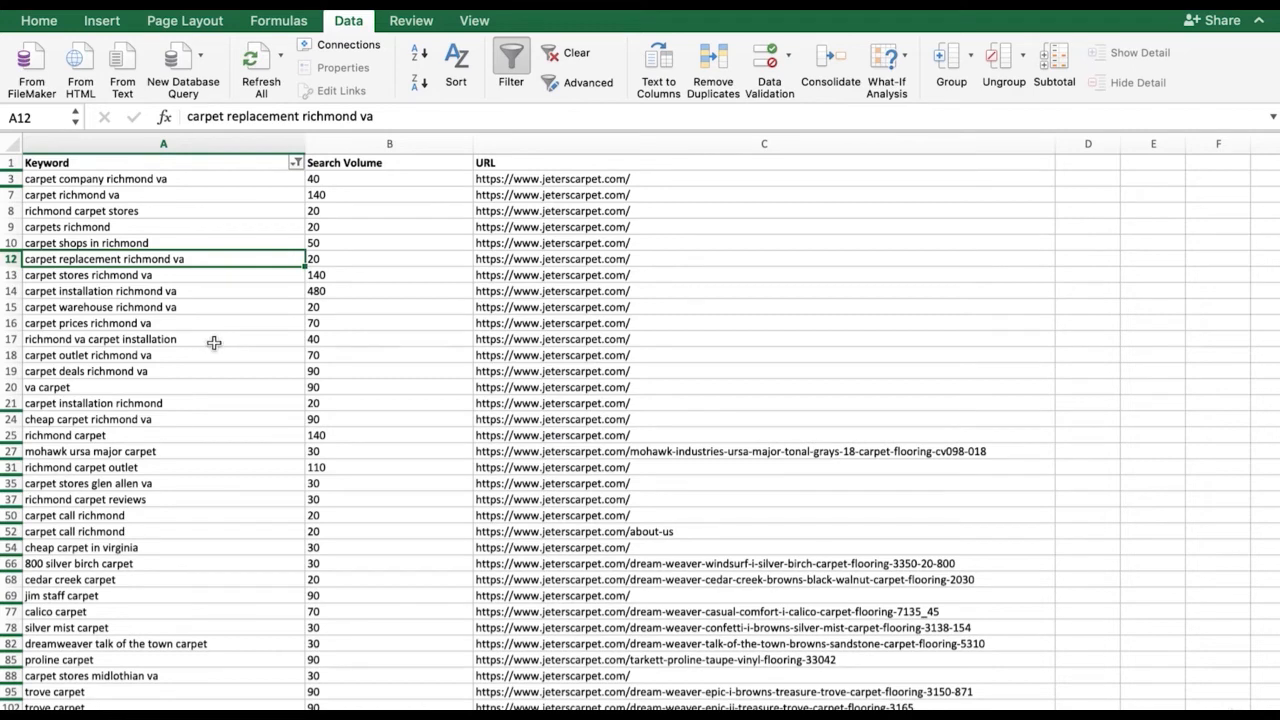
Step: Check the two Keyword filter conditions and look over the remaining non-branded carpet keywords
left_click(297, 163)
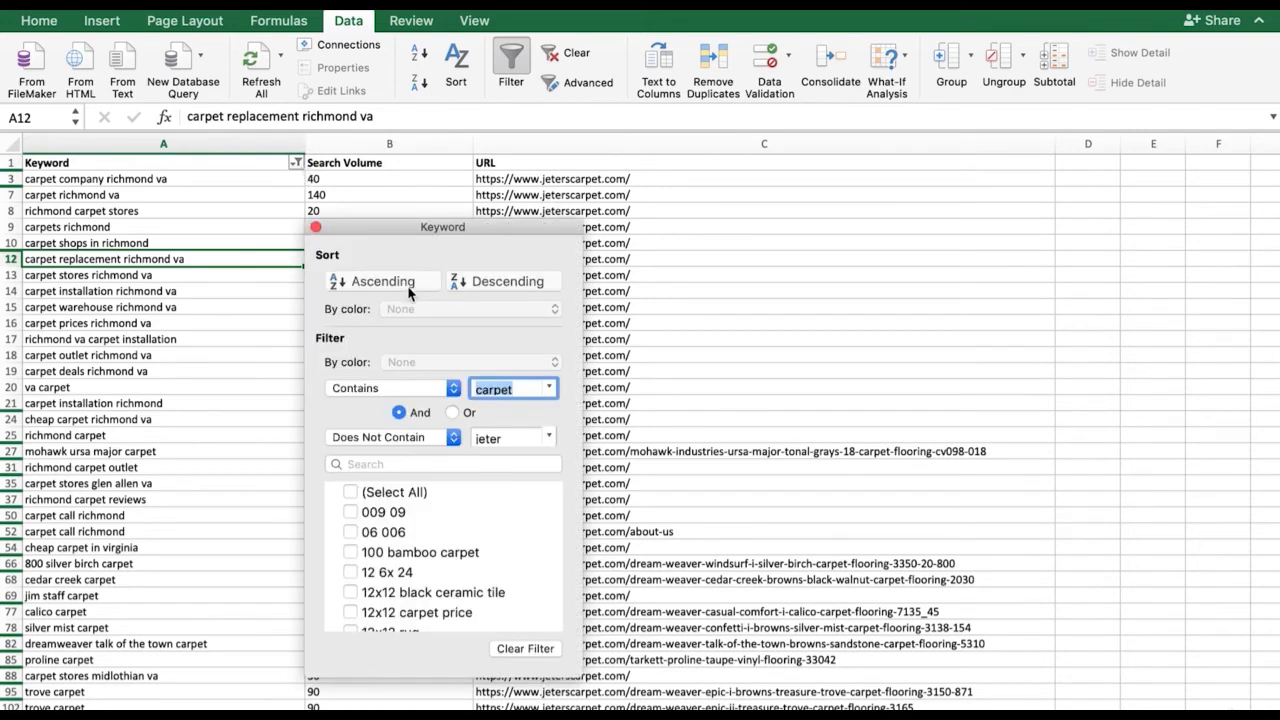
left_click(514, 437)
left_click(694, 387)
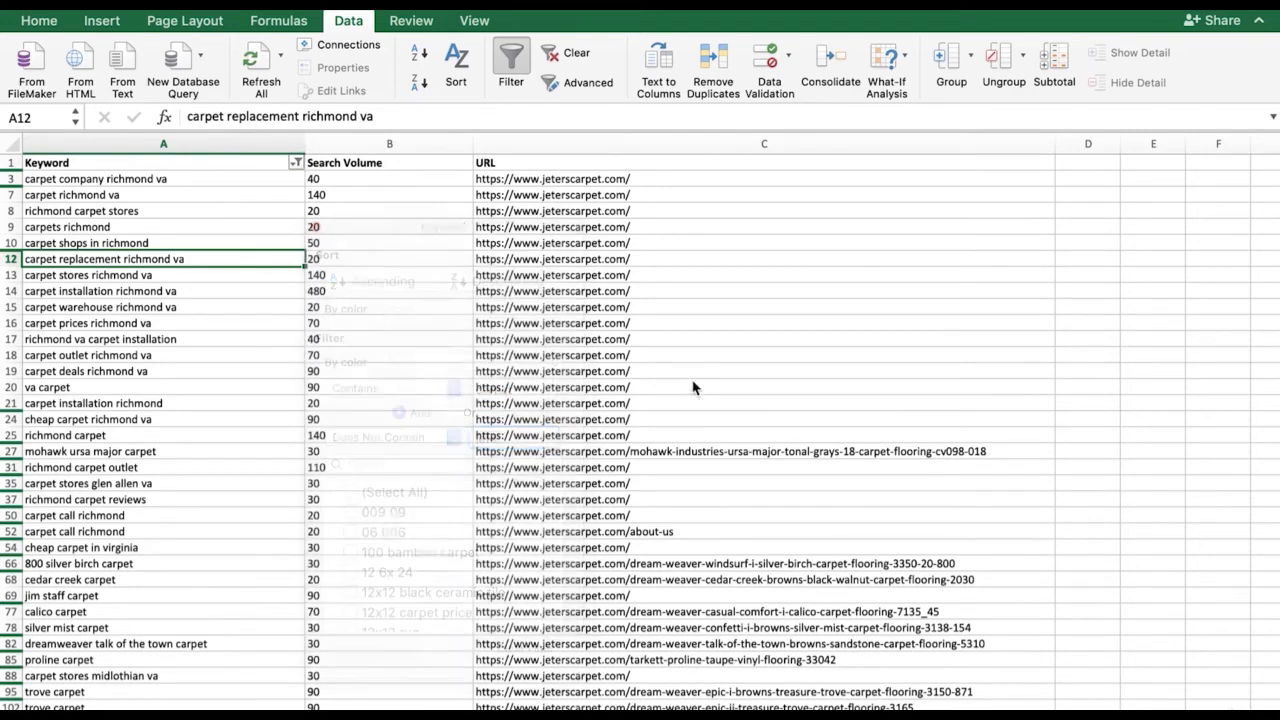
left_click_drag(205, 180, 225, 716)
scroll(707, 453, "up", 10)
scroll(600, 400, "up", 15)
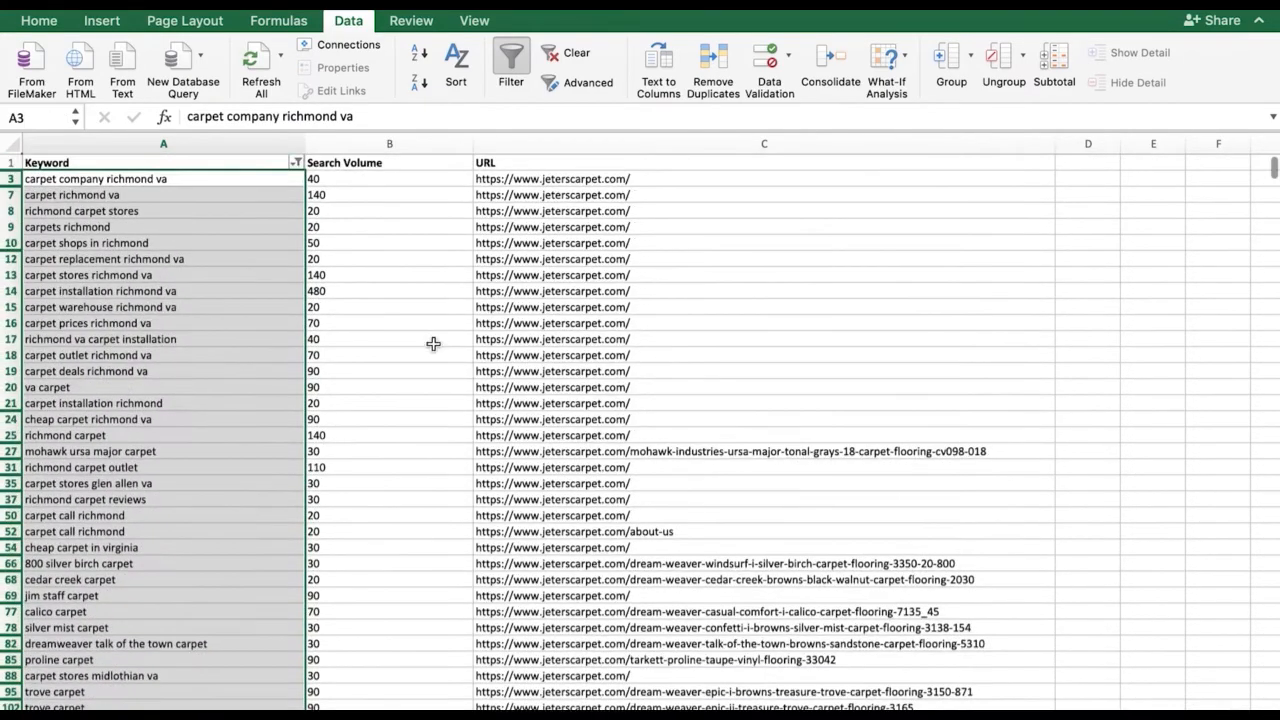
left_click(420, 339)
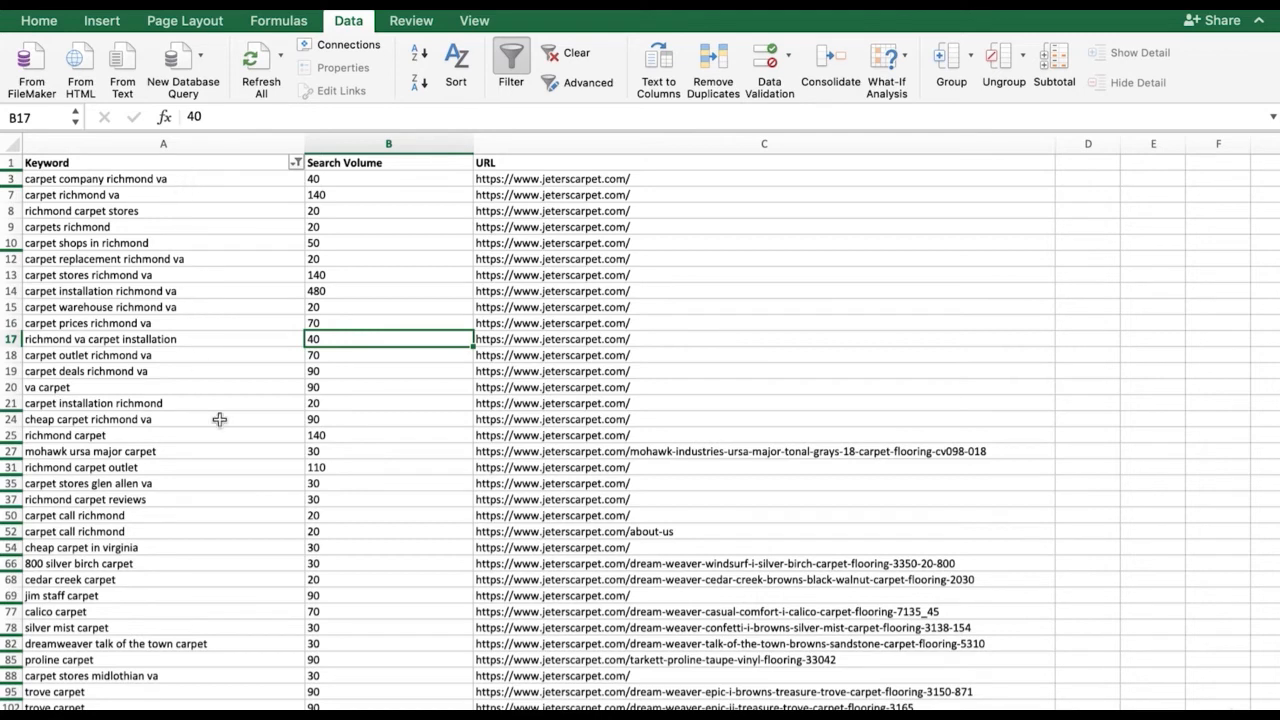
Step: Delete the row for the product-specific keyword "mohawk ursa major carpet"
left_click(8, 451)
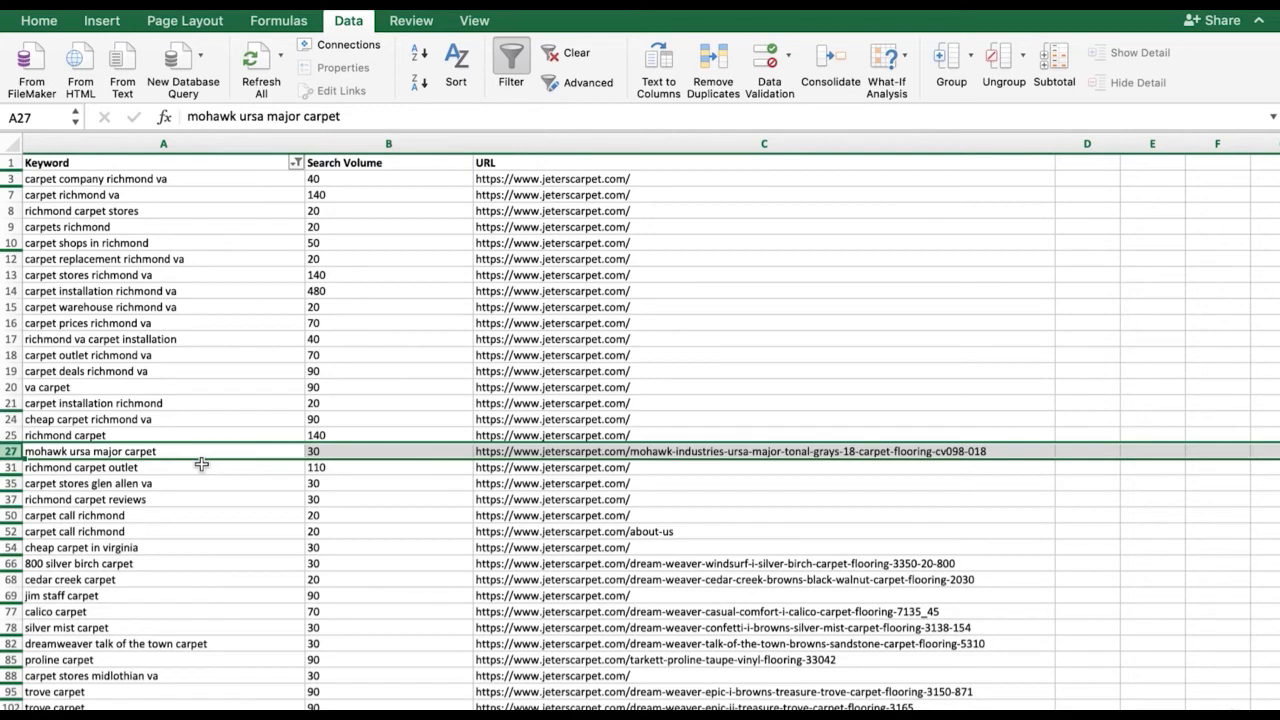
right_click(12, 451)
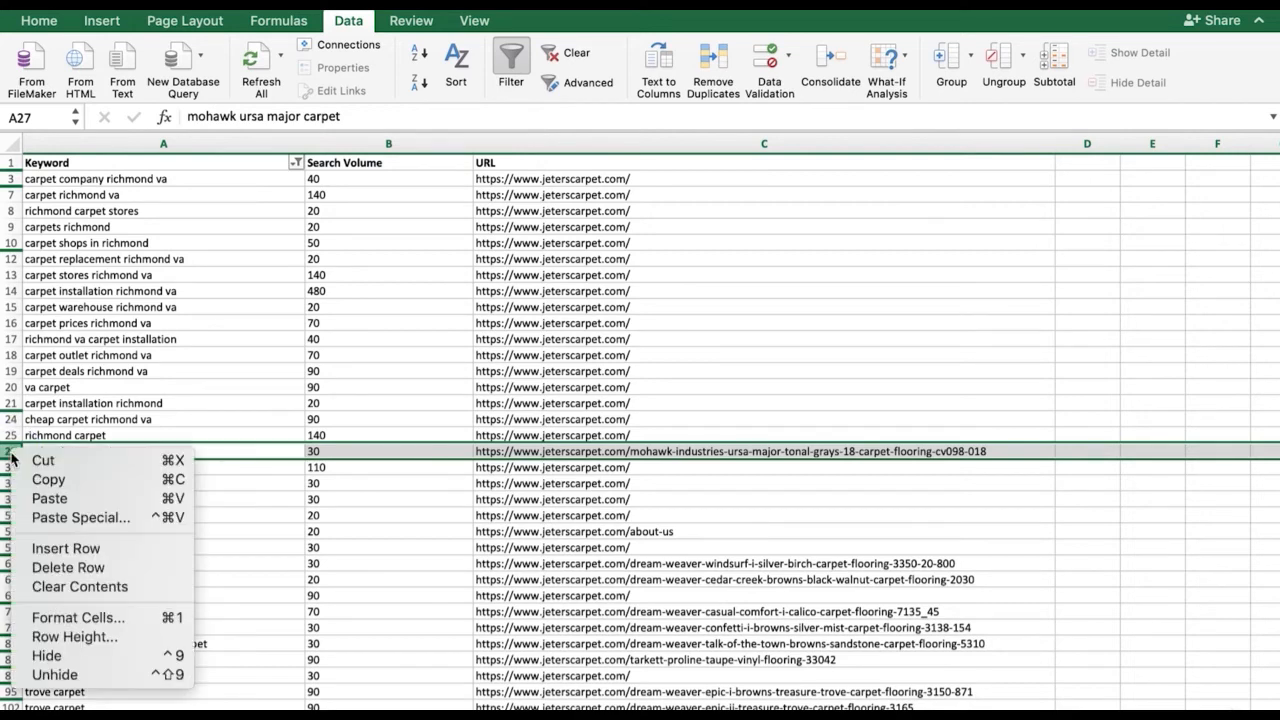
left_click(67, 559)
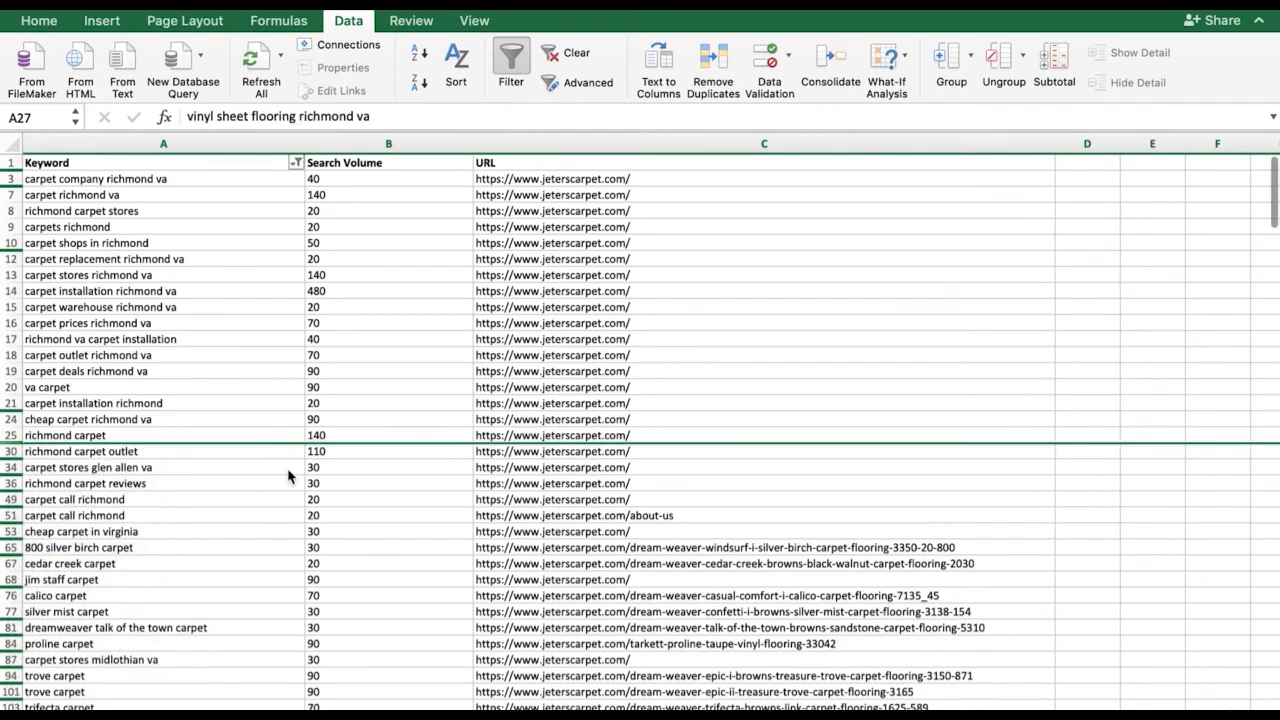
left_click(280, 467)
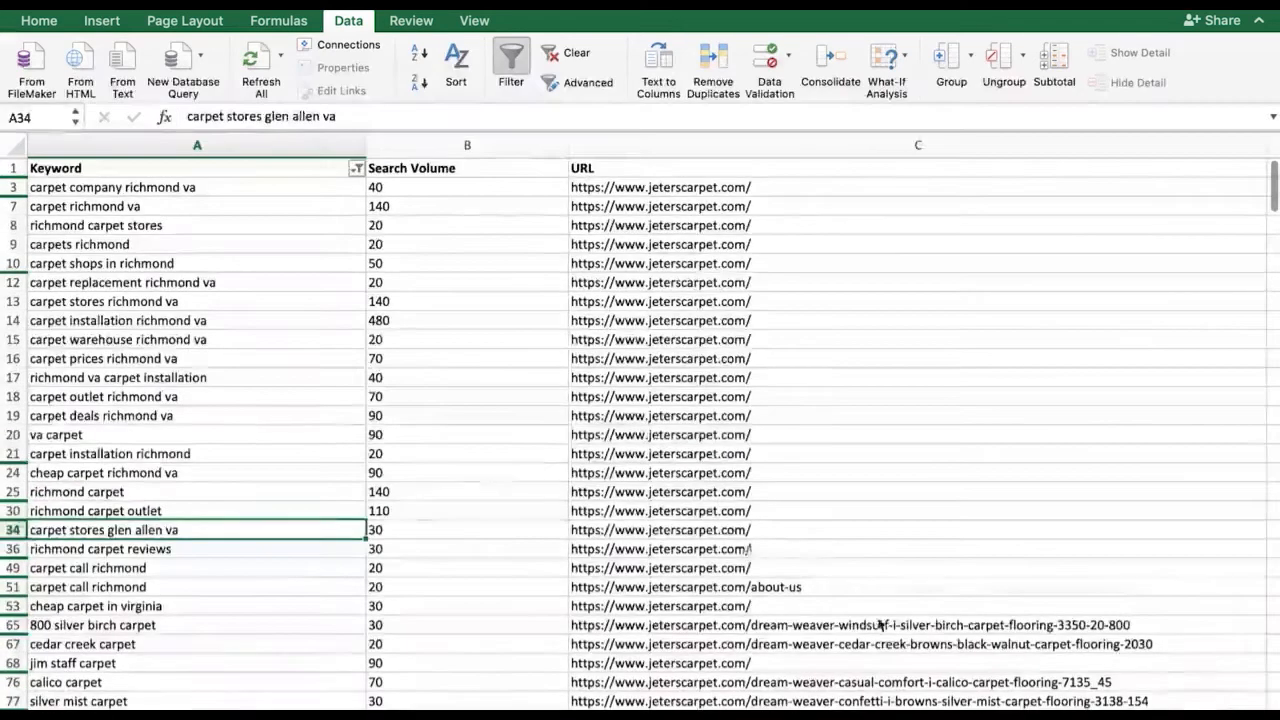
Step: Examine the filtered keywords and their URLs further down the list for irrelevant product-specific entries
scroll(450, 500, "up", 2)
scroll(450, 500, "down", 2)
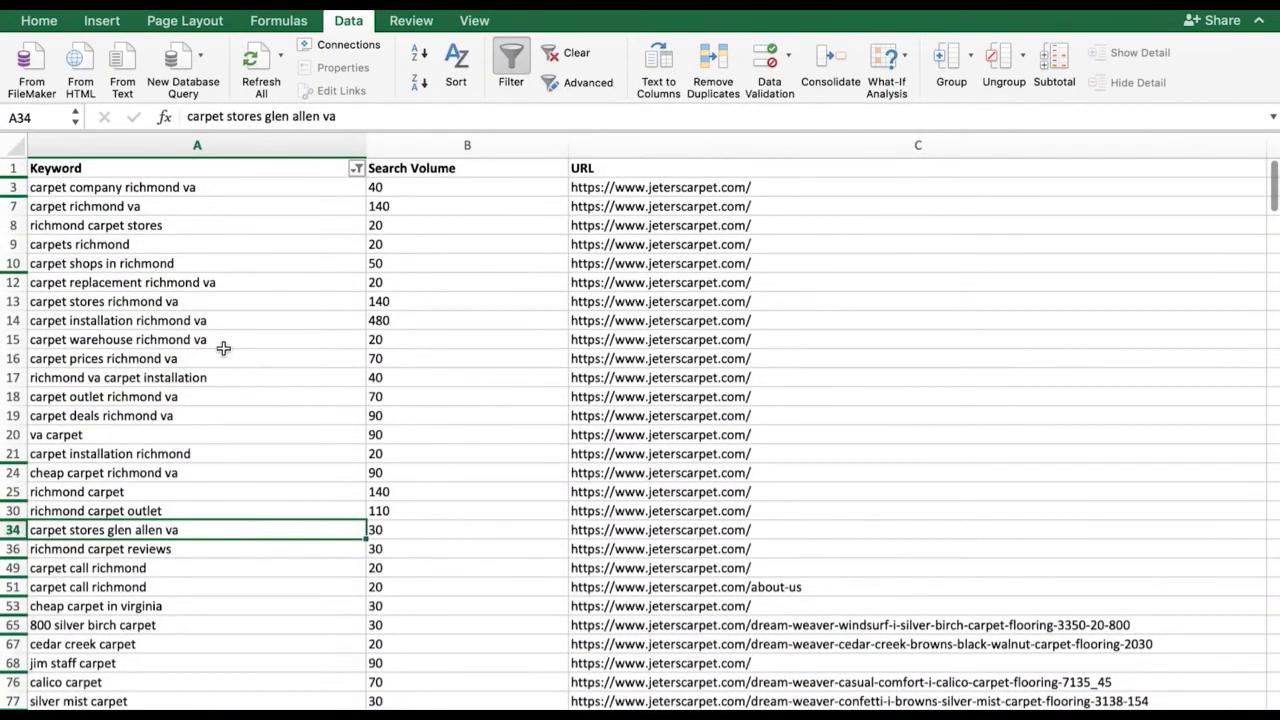
scroll(223, 348, "down", 1)
scroll(223, 348, "up", 2)
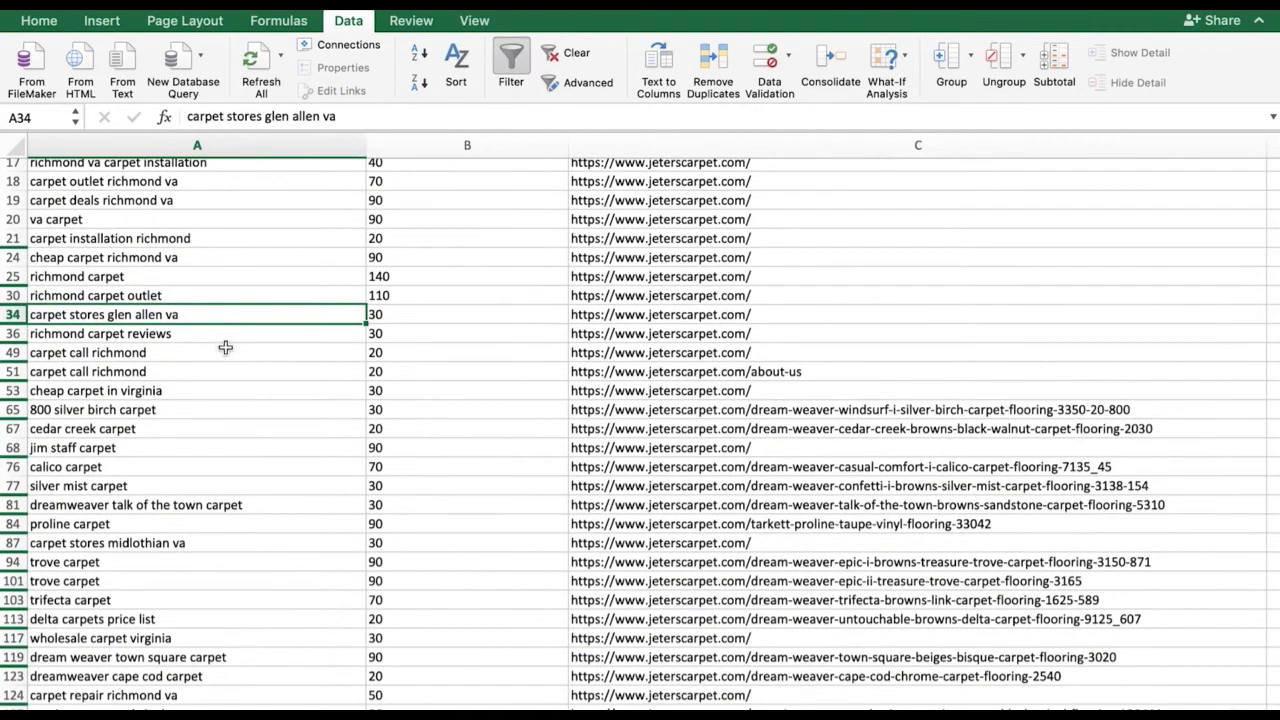
scroll(225, 364, "down", 3)
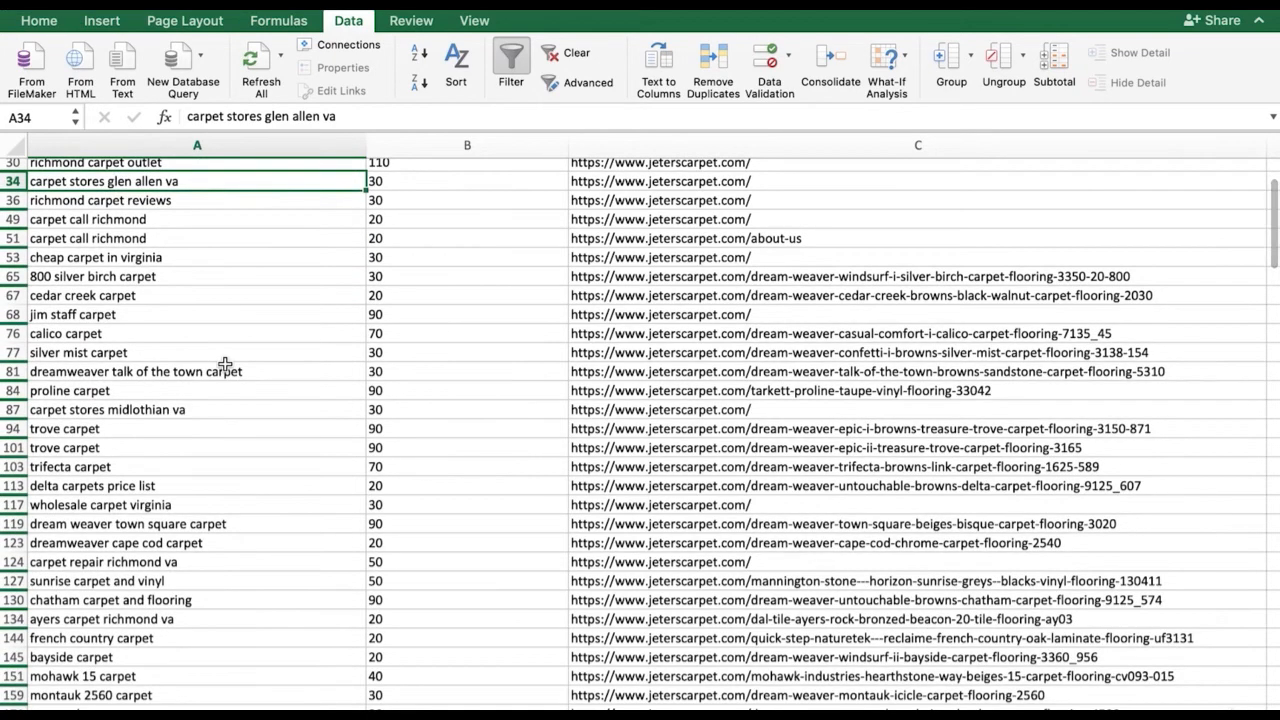
scroll(225, 364, "down", 2)
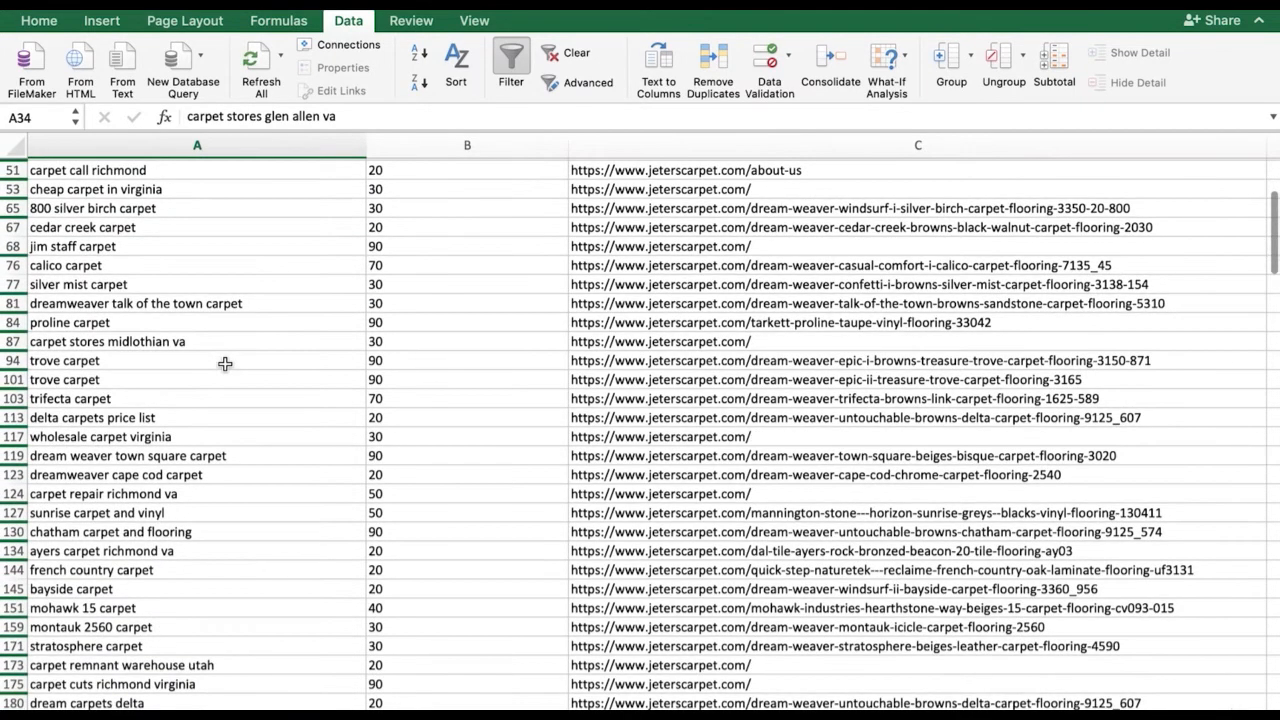
scroll(225, 364, "down", 6)
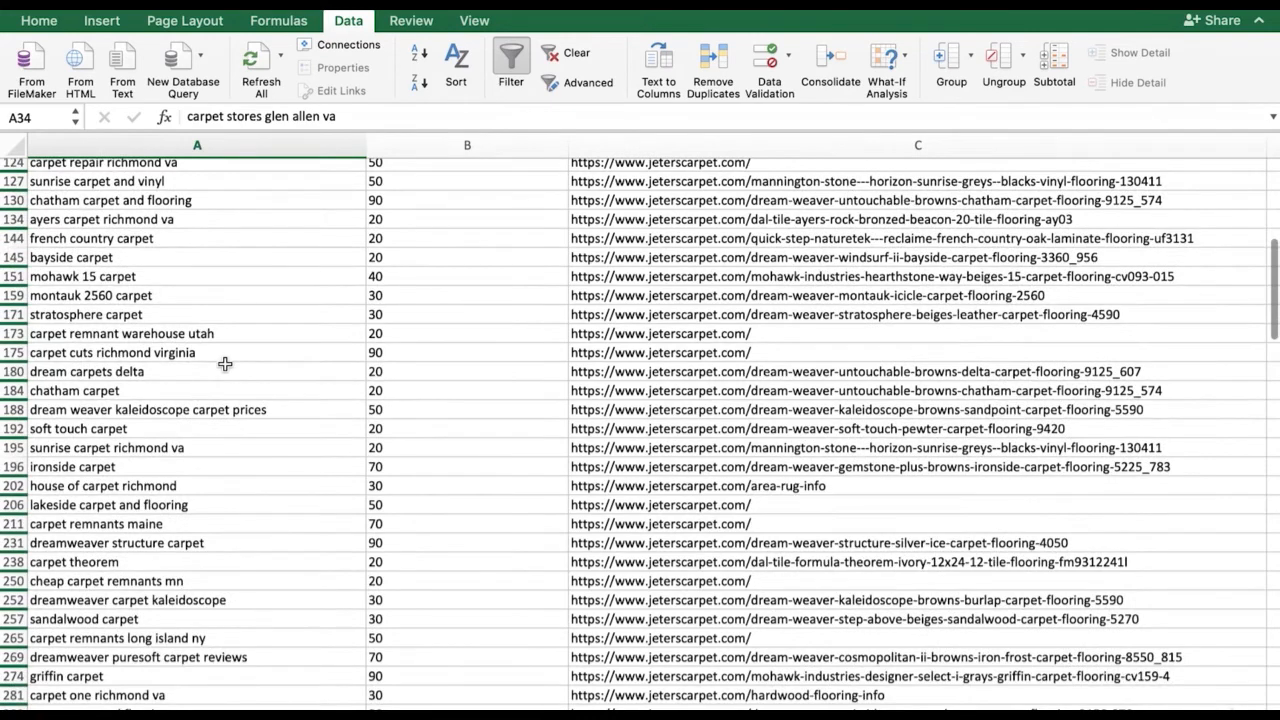
scroll(225, 364, "up", 10)
Step: Highlight the keywords and search volumes from row 3 through row 51 to review the relevant local carpet terms
left_click(208, 185)
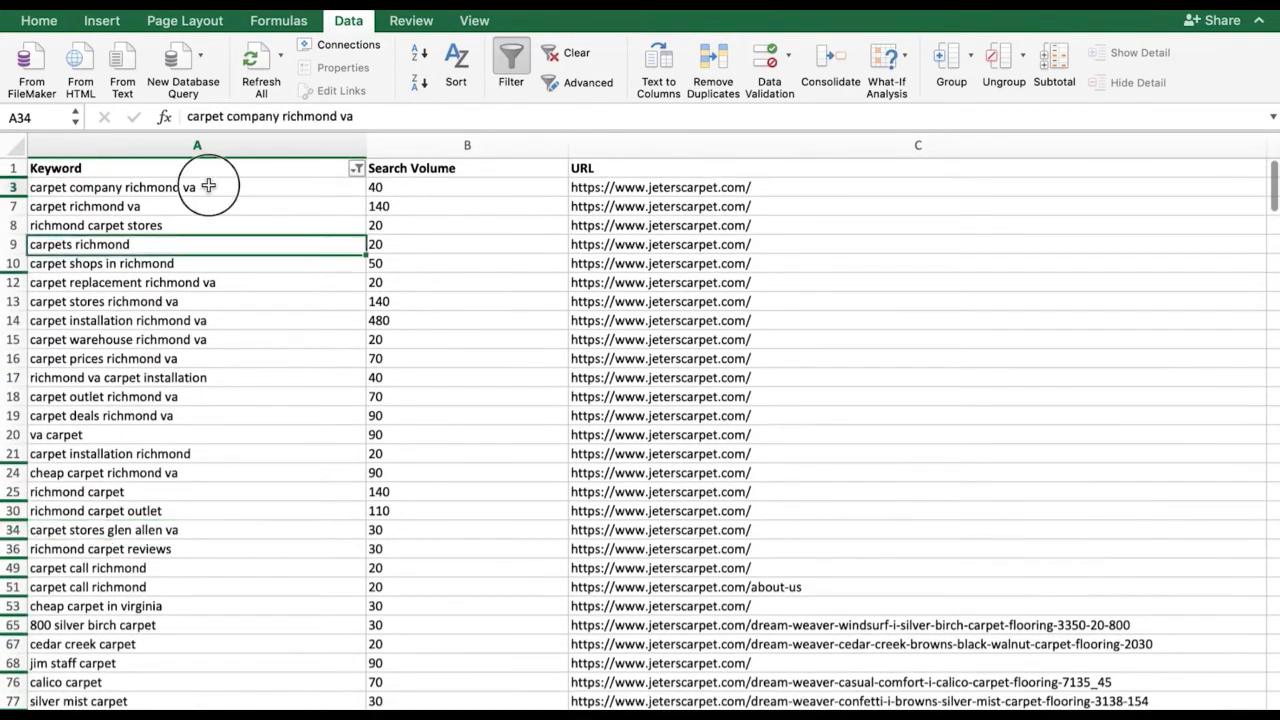
left_click_drag(208, 185, 389, 591)
scroll(389, 590, "down", 3)
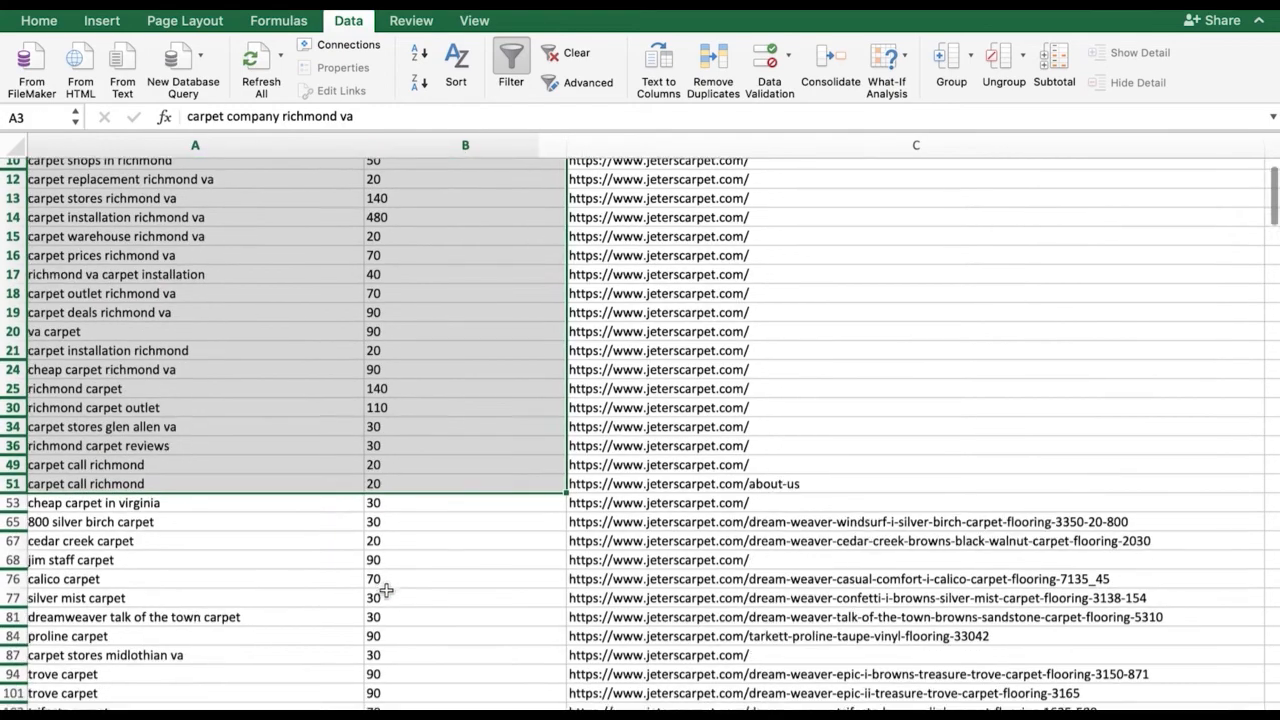
scroll(494, 517, "down", 2)
scroll(494, 517, "up", 5)
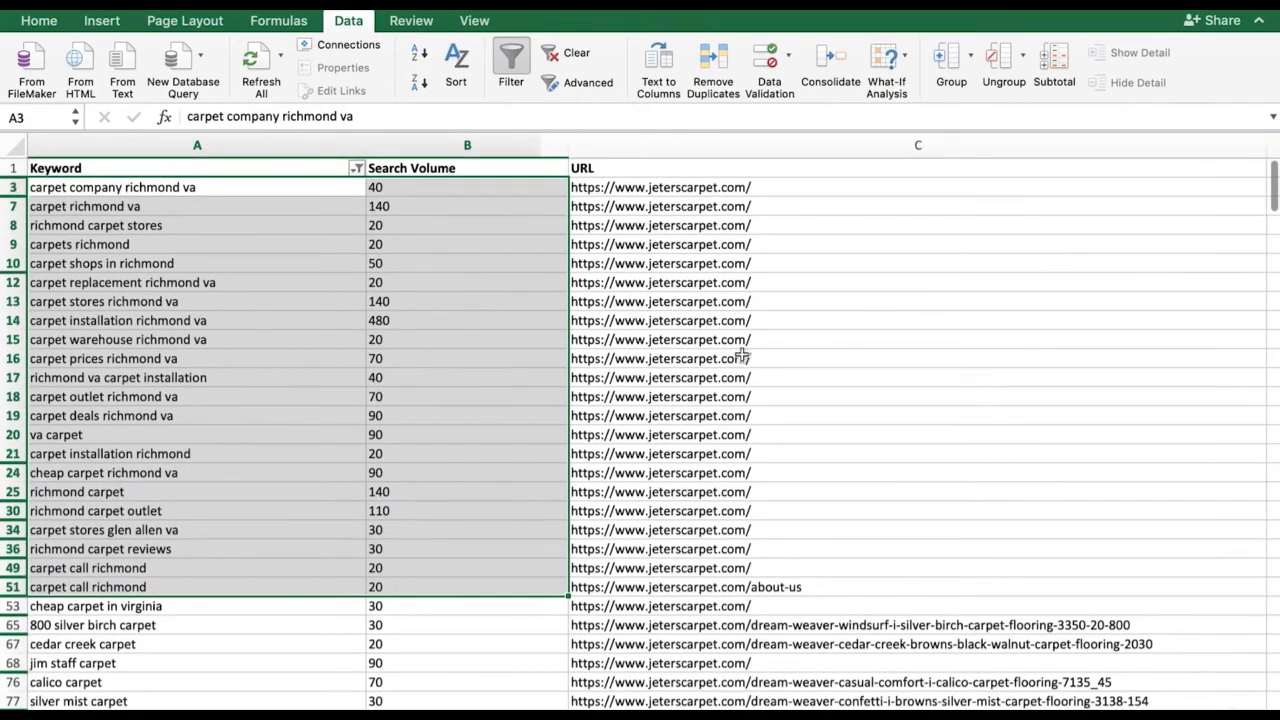
Step: Delete the rows for the product-specific keywords "800 silver birch carpet" and "cedar creek carpet"
scroll(760, 370, "down", 4)
left_click_drag(815, 384, 815, 403)
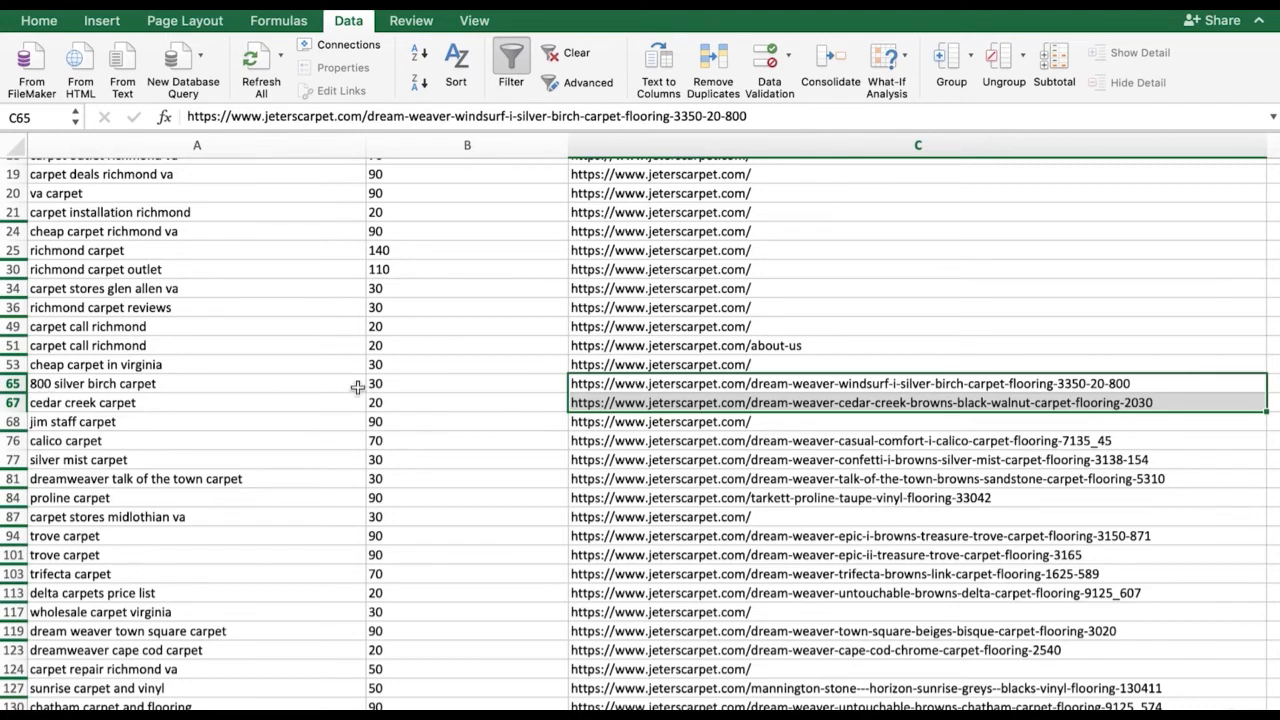
left_click(8, 383)
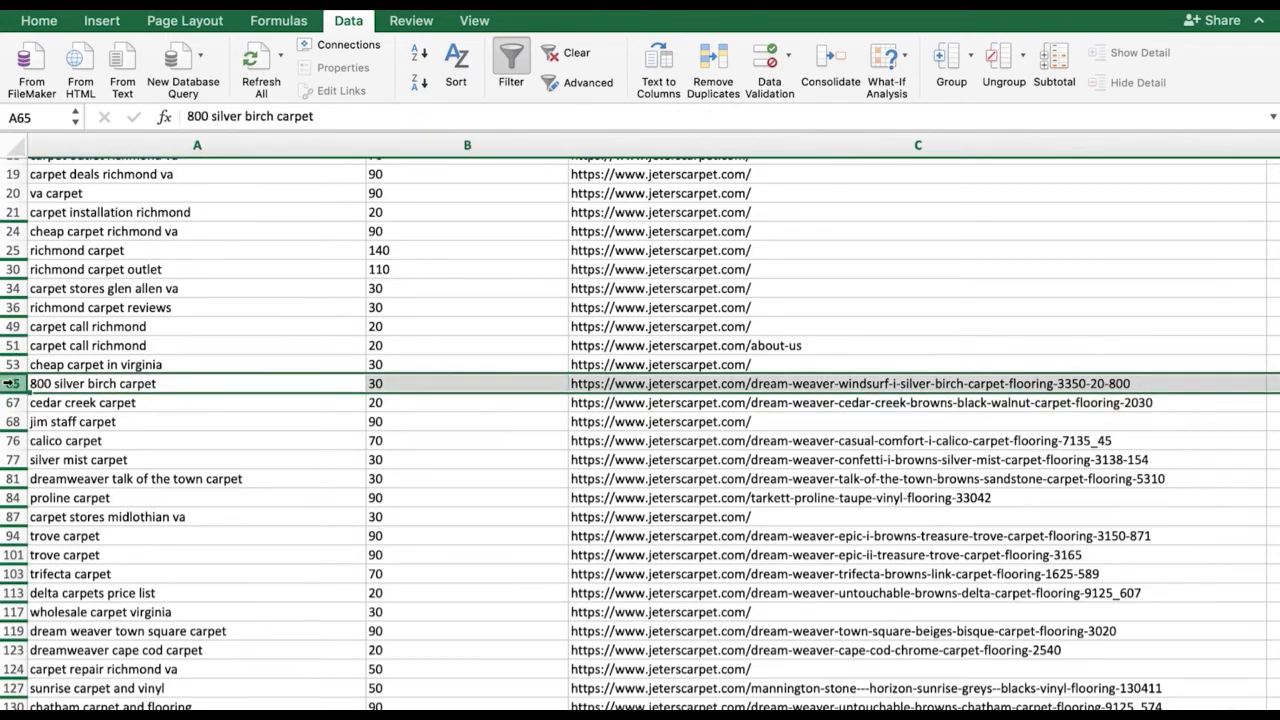
right_click(8, 383)
left_click(66, 497)
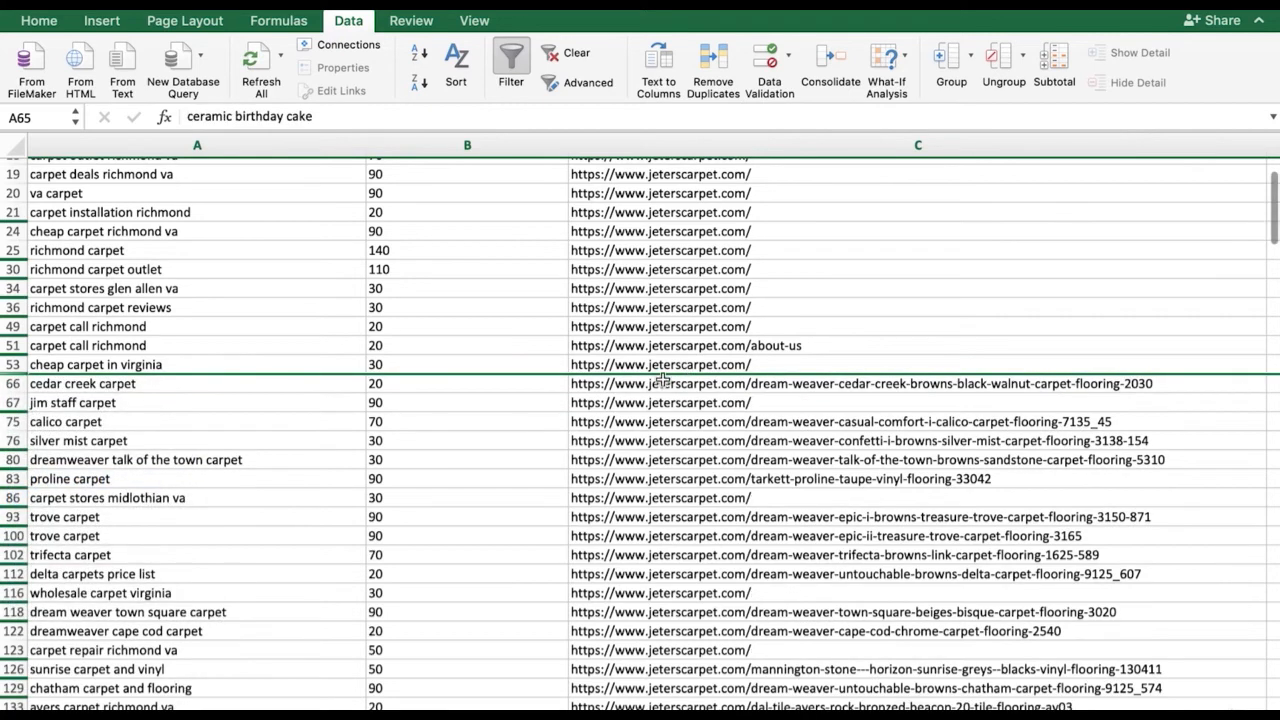
left_click(14, 383)
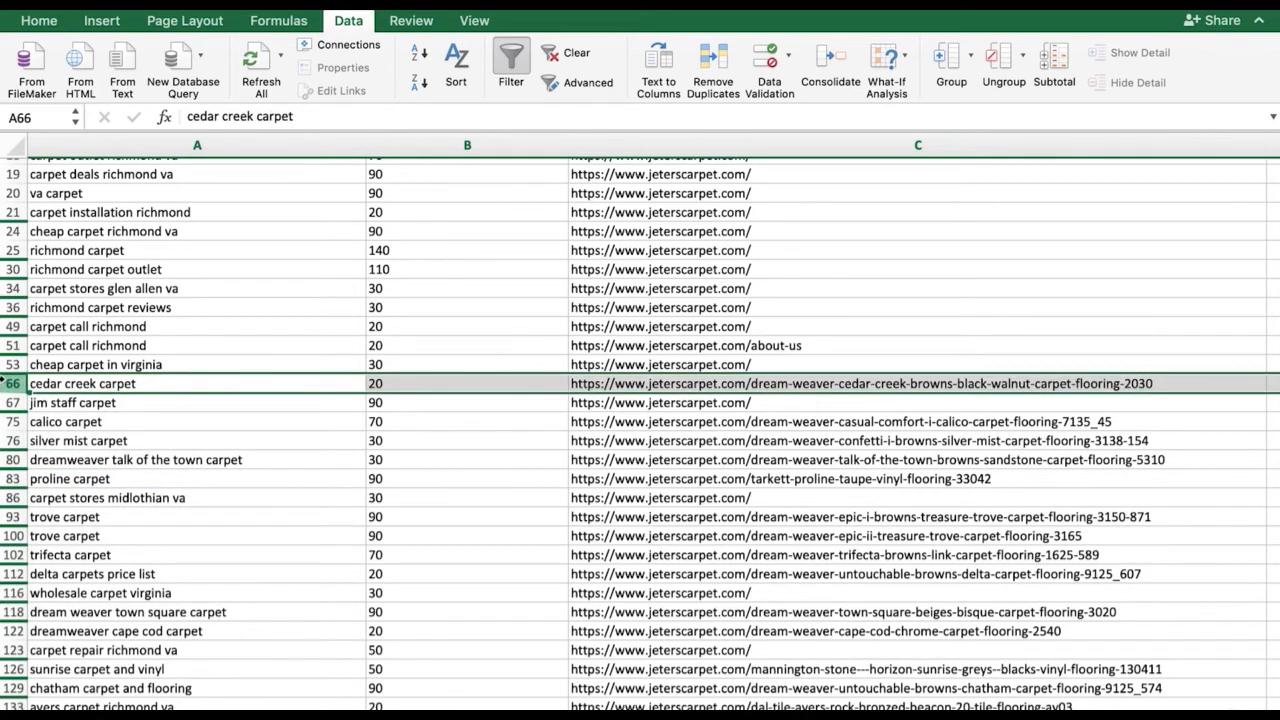
right_click(8, 383)
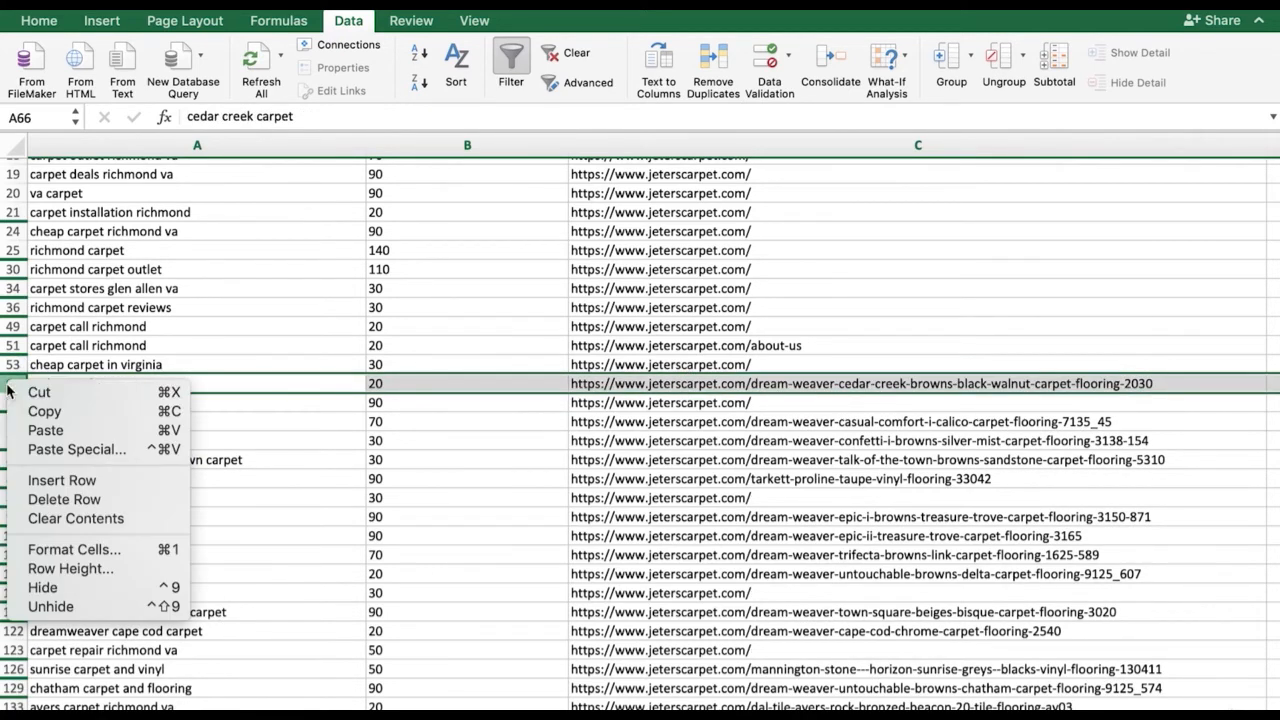
left_click(66, 497)
Step: Delete the two "trove carpet" rows and the row with the dream-weaver-trifecta URL directly below them
scroll(550, 484, "down", 2)
left_click_drag(791, 413, 787, 474)
left_click_drag(87, 413, 45, 450)
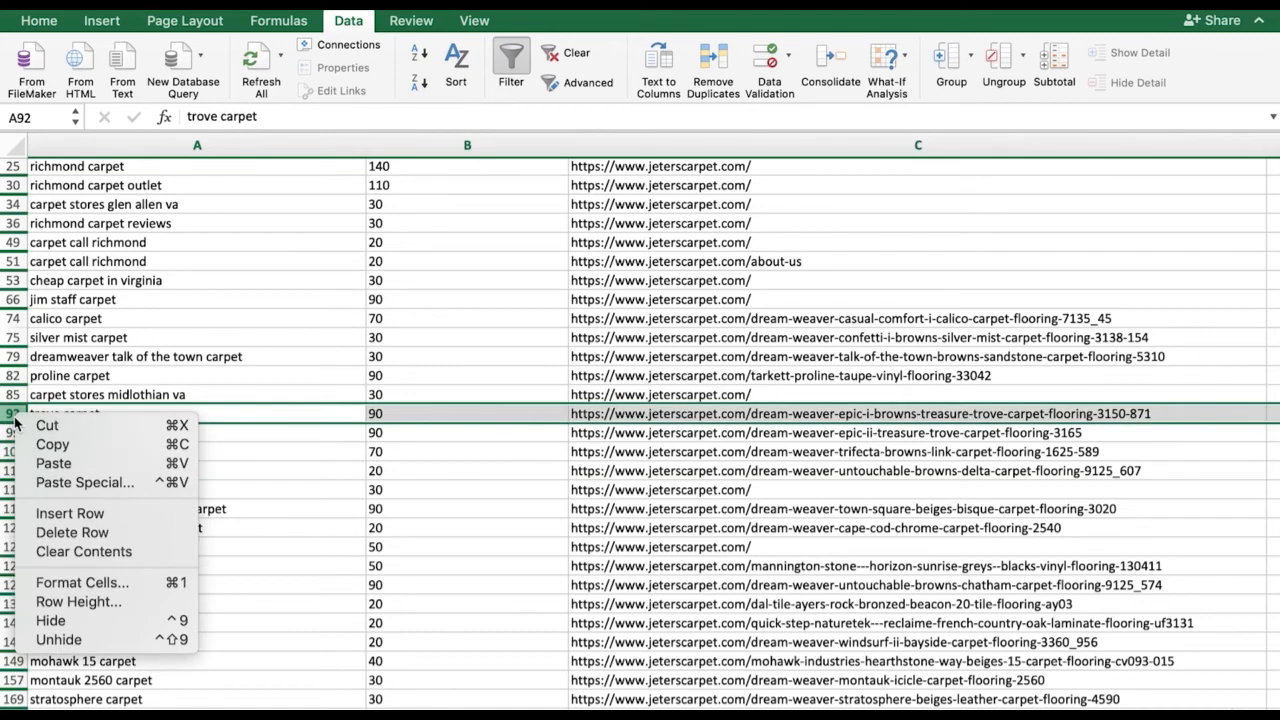
left_click_drag(14, 420, 14, 451)
right_click(14, 453)
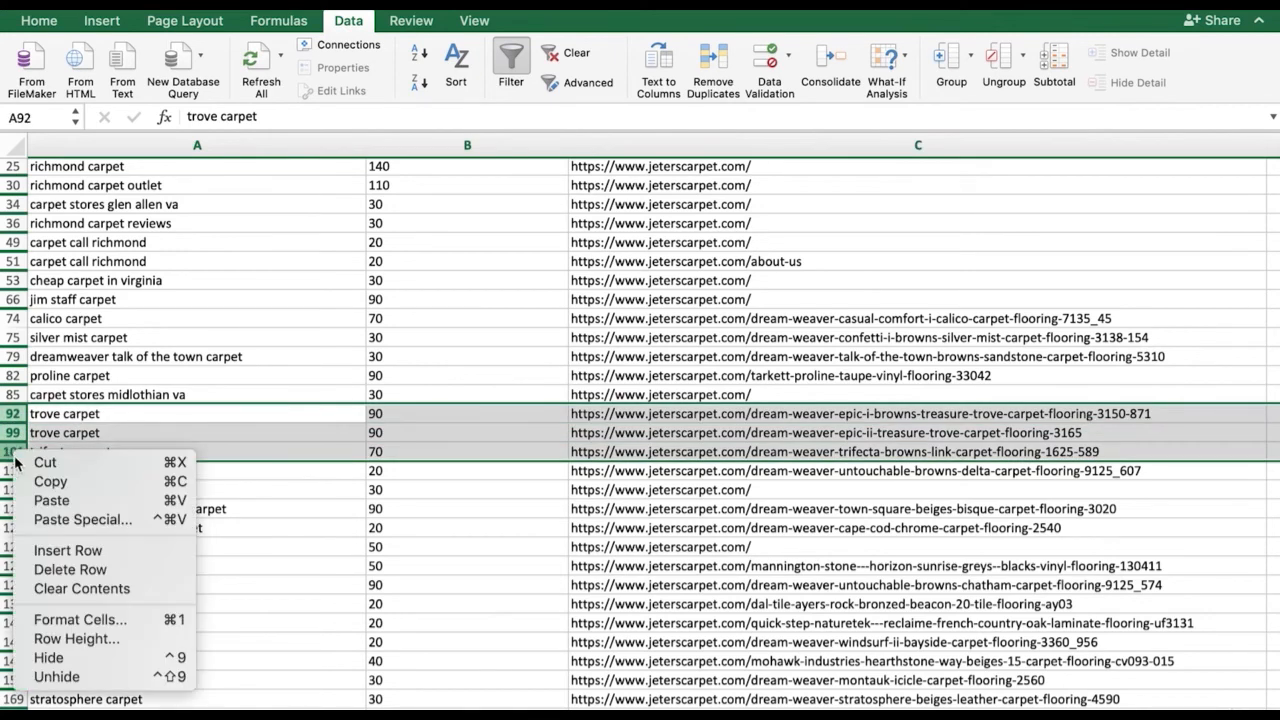
left_click(70, 569)
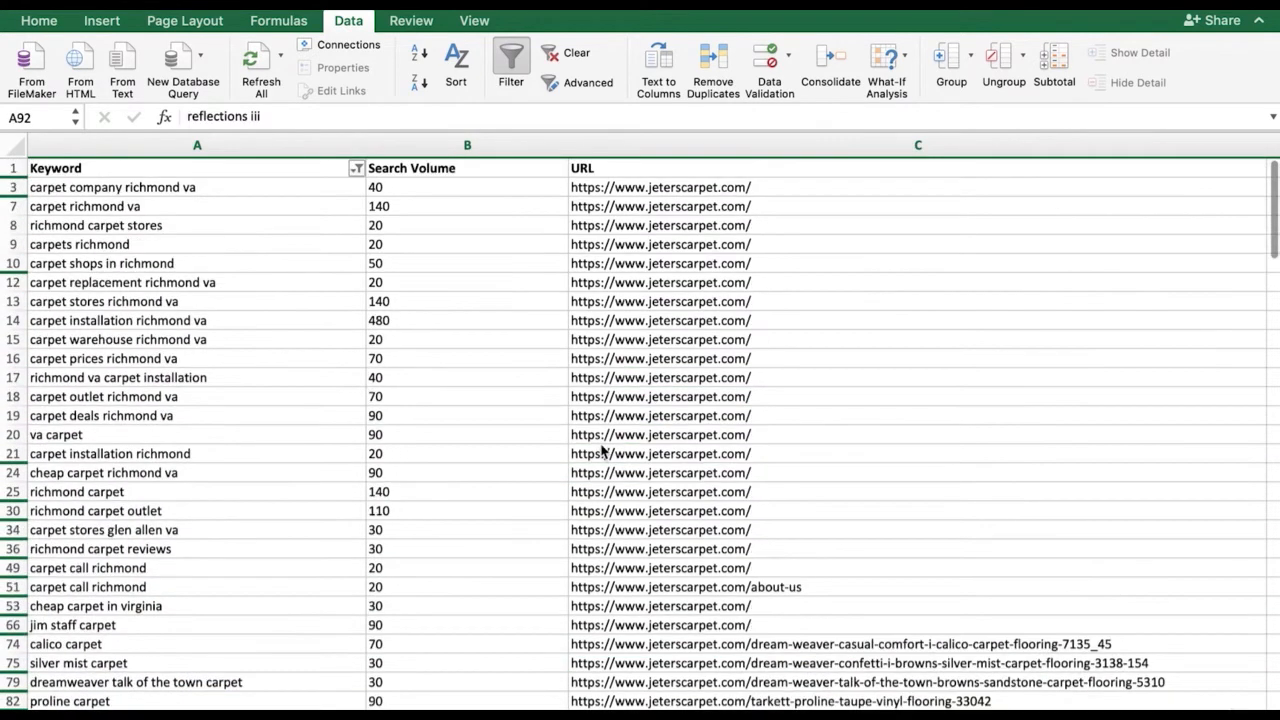
Step: Copy the filtered carpet keywords and their search volumes from row 3 through row 880
left_click_drag(762, 261, 760, 398)
scroll(760, 400, "down", 10)
scroll(195, 265, "up", 10)
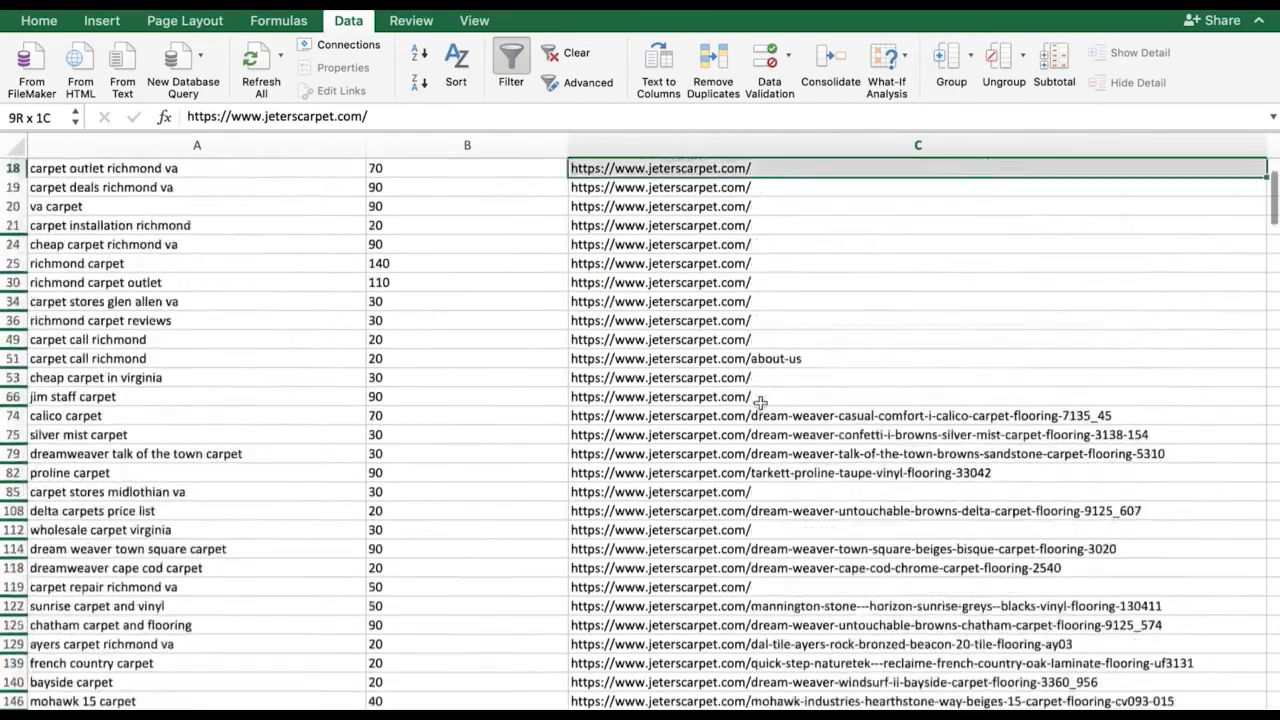
left_click_drag(180, 189, 405, 513)
key("super+c")
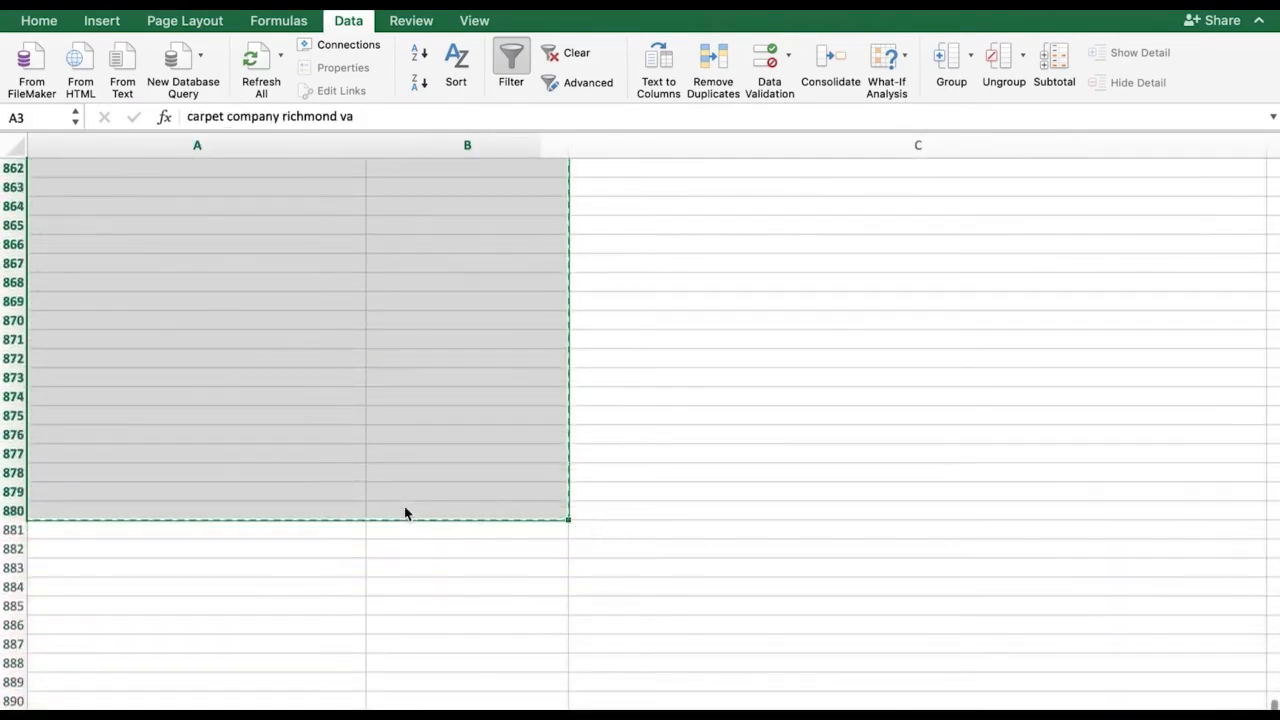
Step: Switch to the Keyword Research Template workbook and paste the copied keywords and search volumes starting at cell B55
right_click(545, 685)
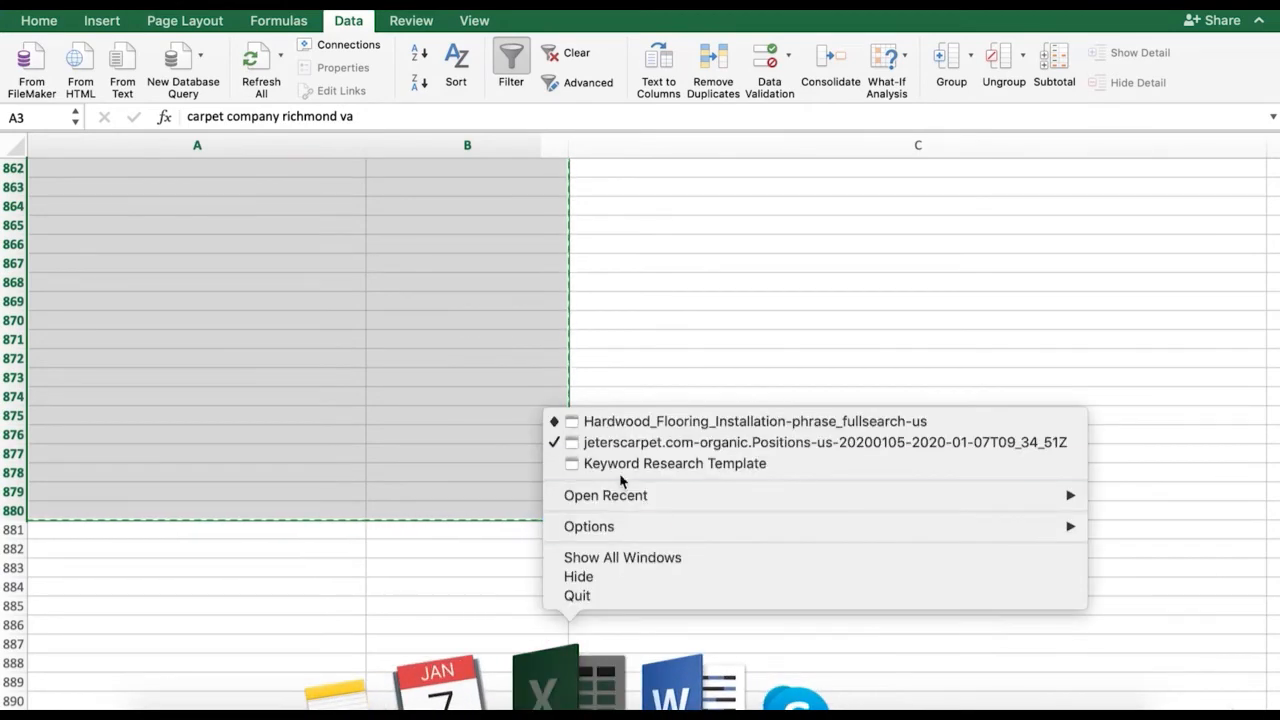
left_click(620, 465)
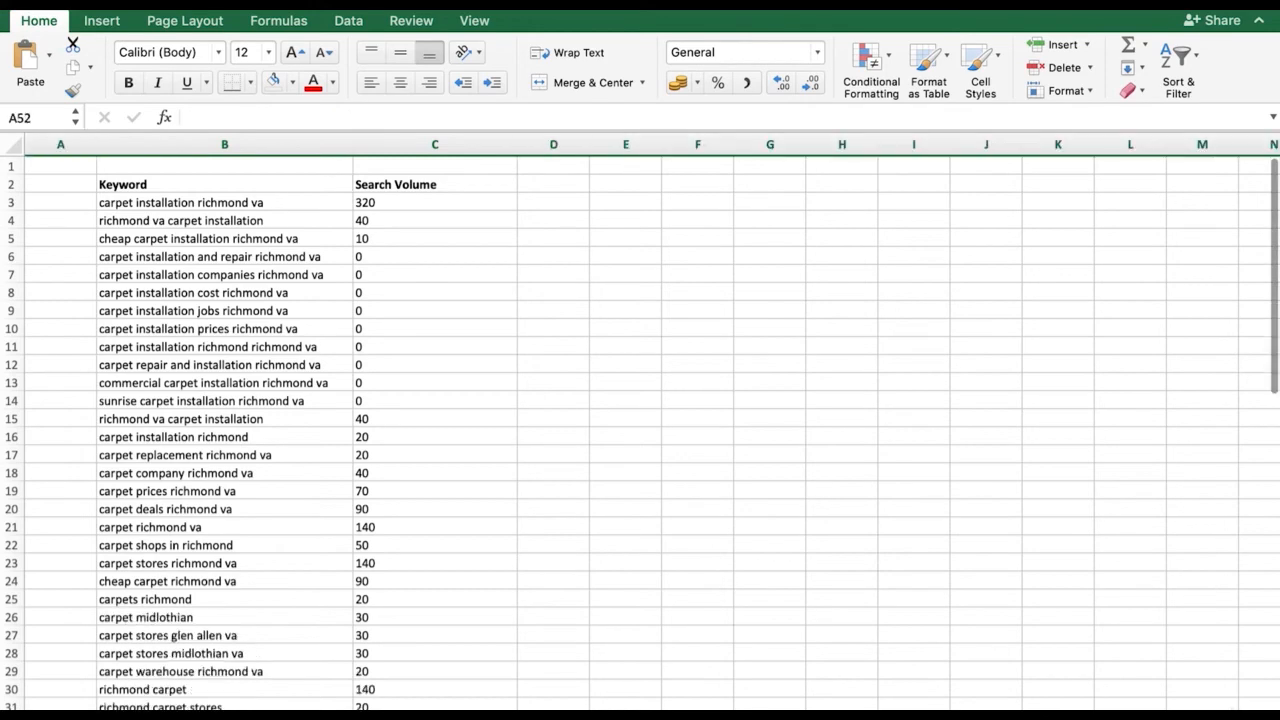
scroll(251, 590, "down", 10)
left_click(243, 462)
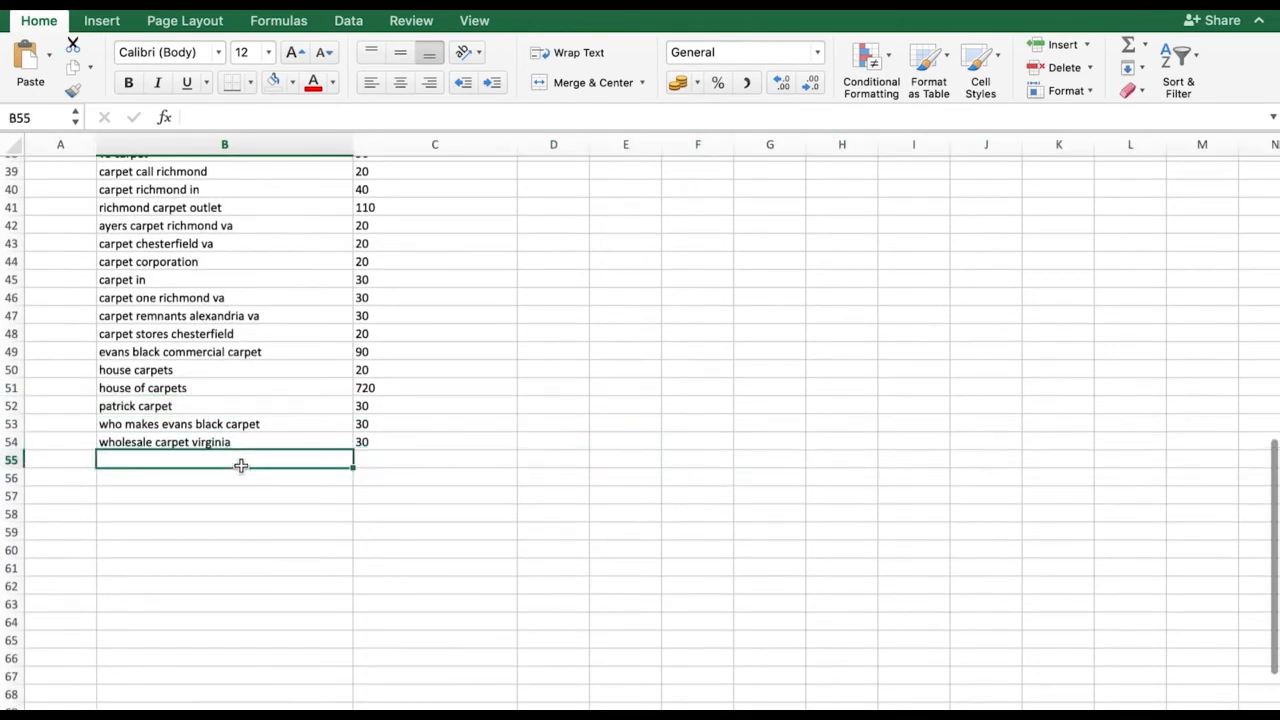
key("super+v")
scroll(478, 500, "down", 15)
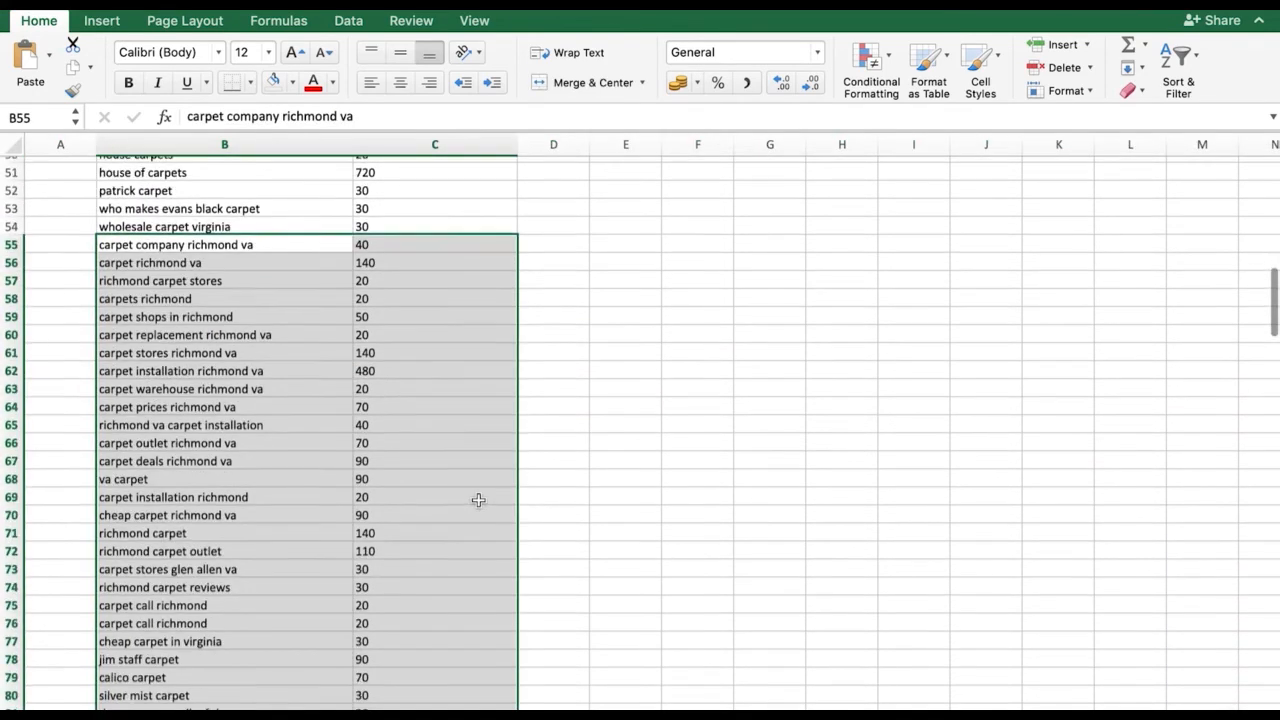
scroll(478, 500, "down", 15)
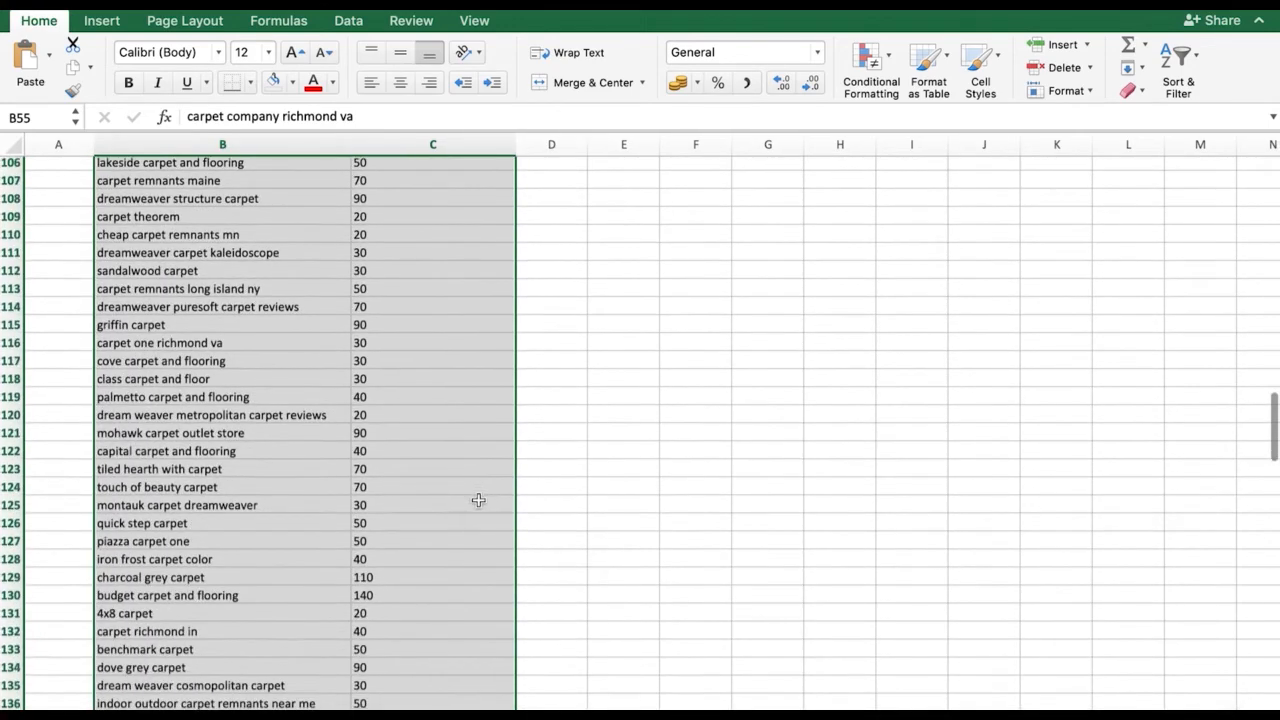
scroll(478, 500, "up", 20)
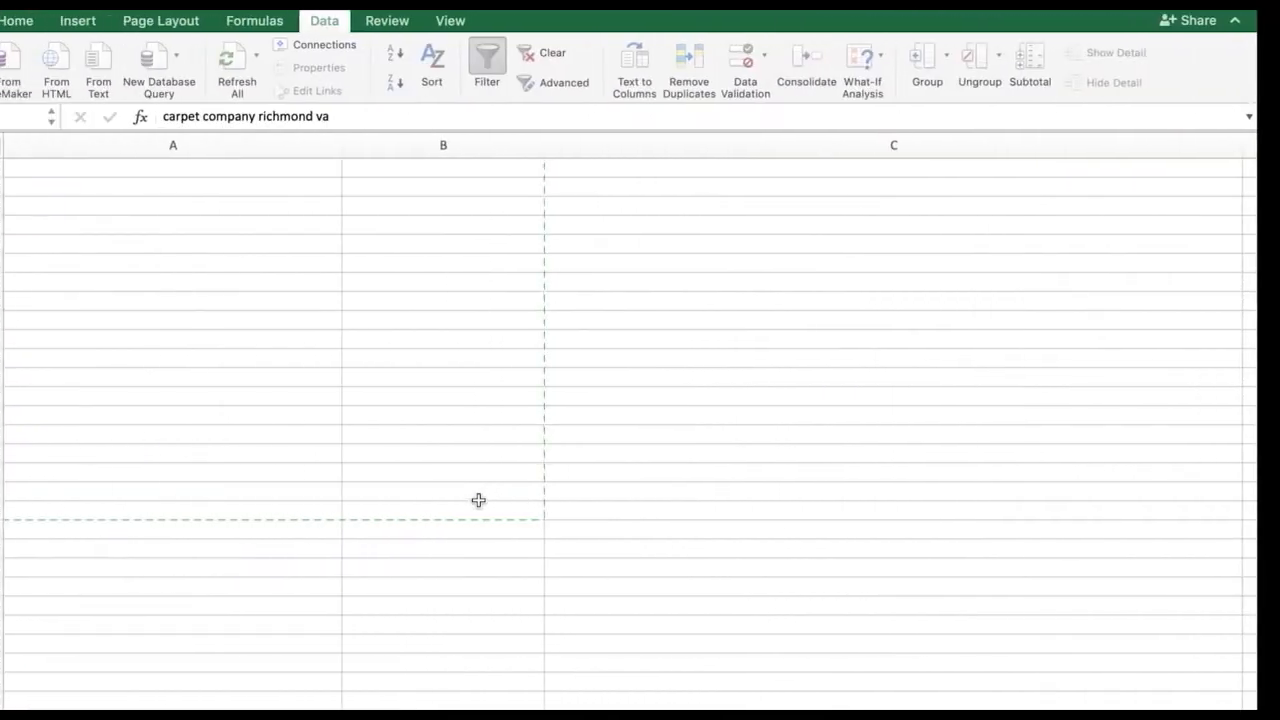
Step: Back in the jeterscarpet.com workbook, change the Keyword filter to show terms containing "hardwood"
scroll(482, 449, "up", 20)
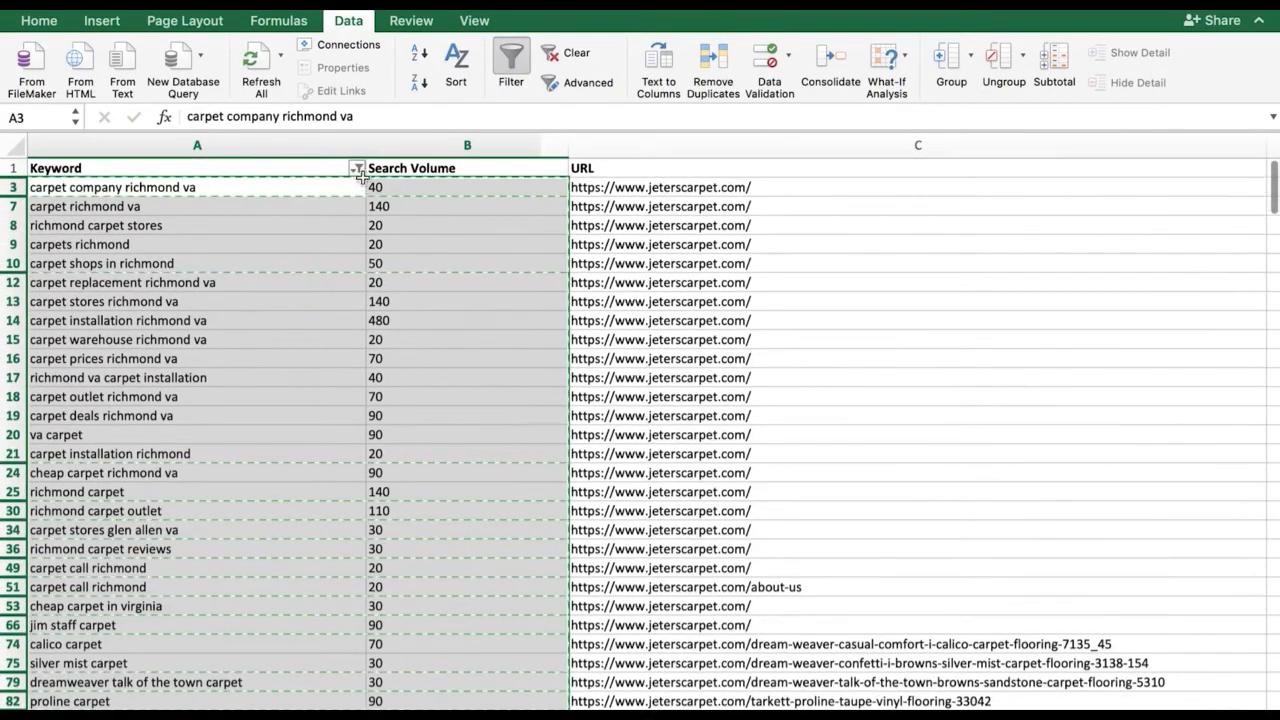
left_click(356, 169)
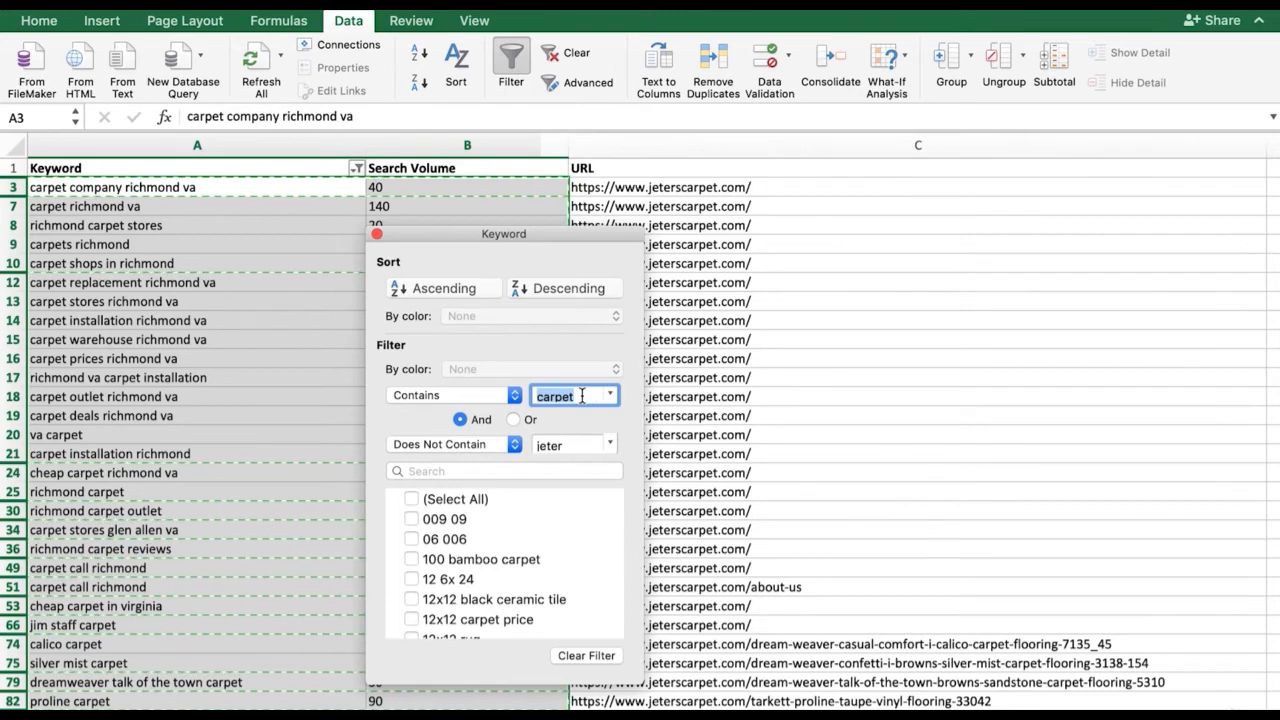
type("hardwood")
left_click(563, 396)
key("Return")
Step: Broaden the Keyword filter's contains condition to "wood" and close the filter window
left_click(537, 395)
key("Delete")
key("Delete")
key("Delete")
key("Delete")
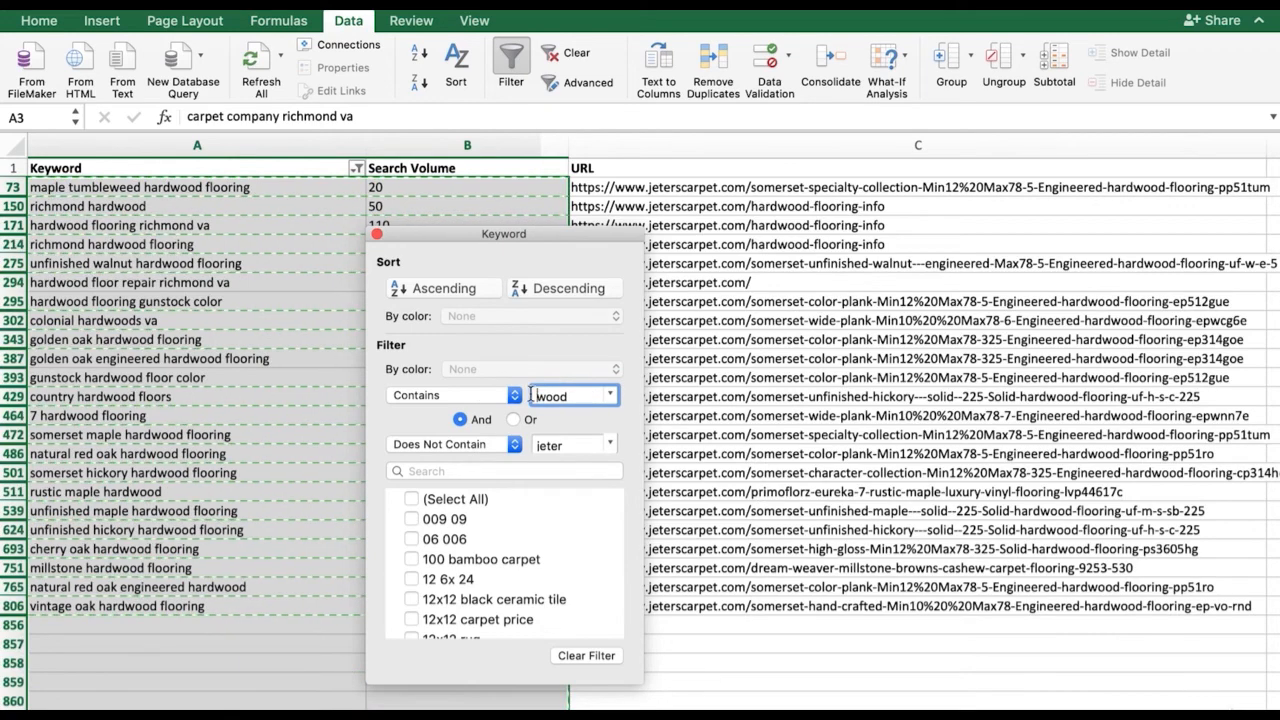
left_click(790, 384)
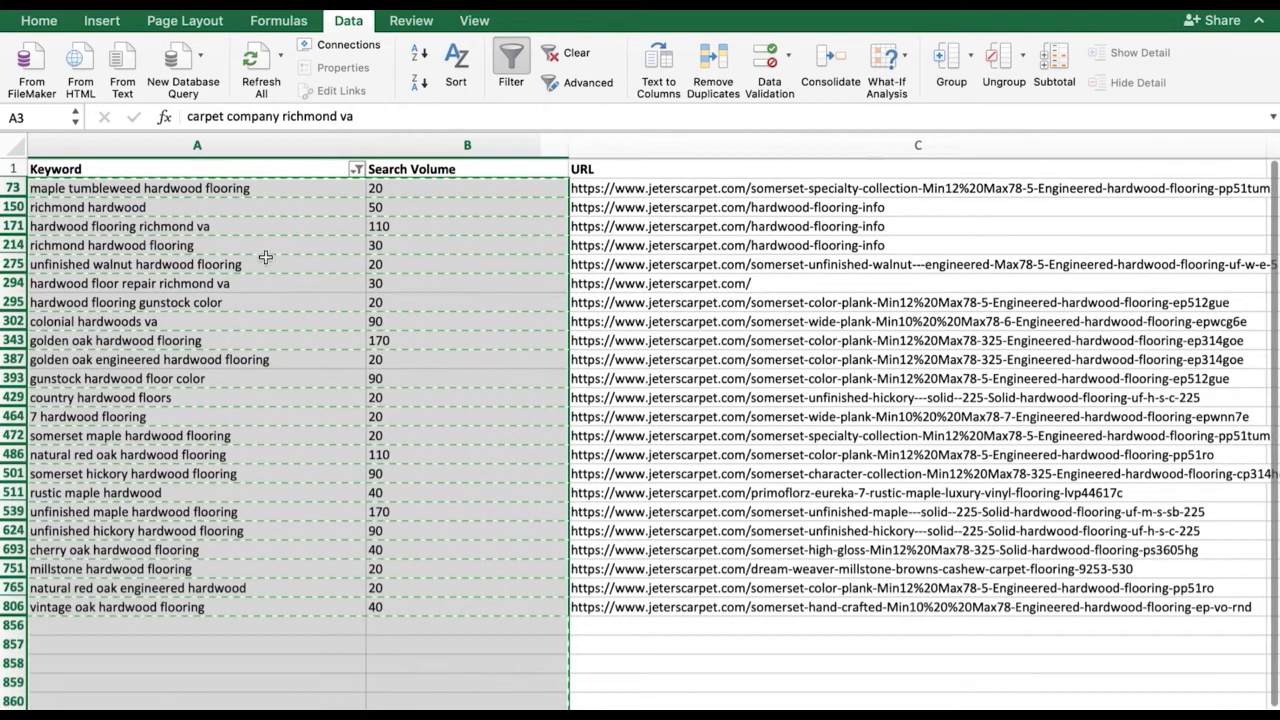
Step: Examine the filtered hardwood keywords and their URLs to tell local service terms from product-specific ones
left_click(643, 282)
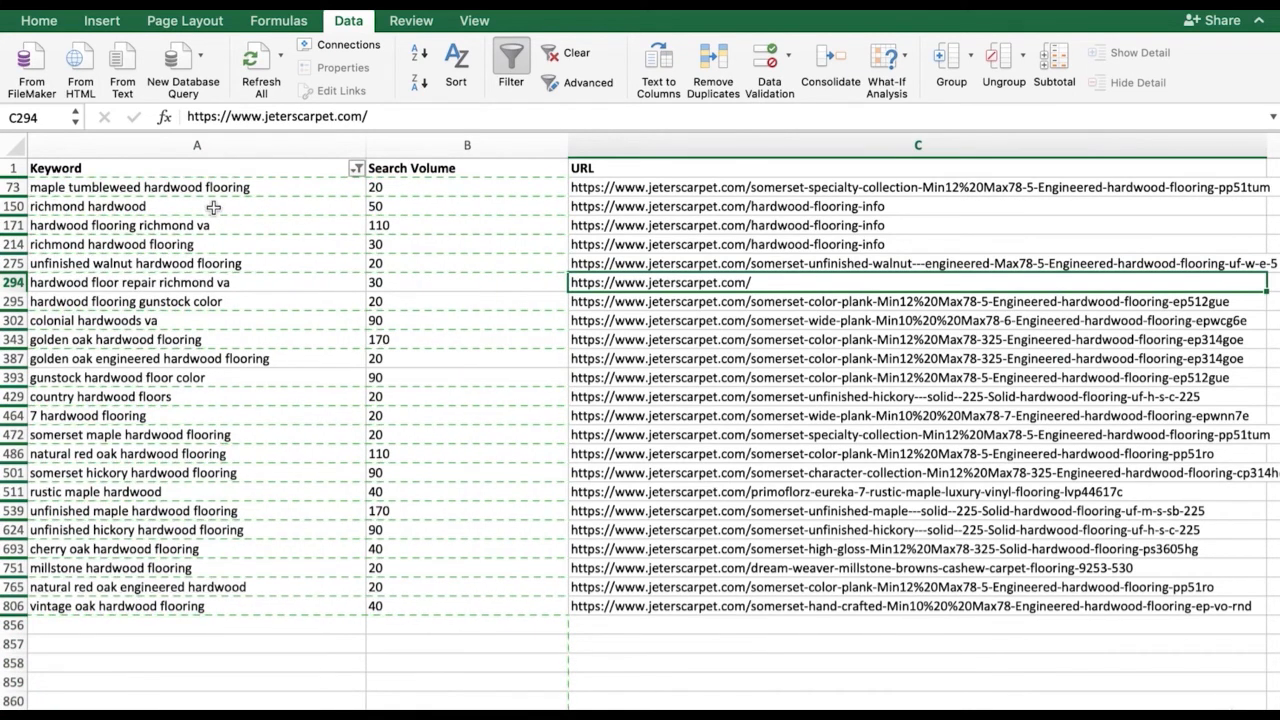
left_click(30, 187)
type("`")
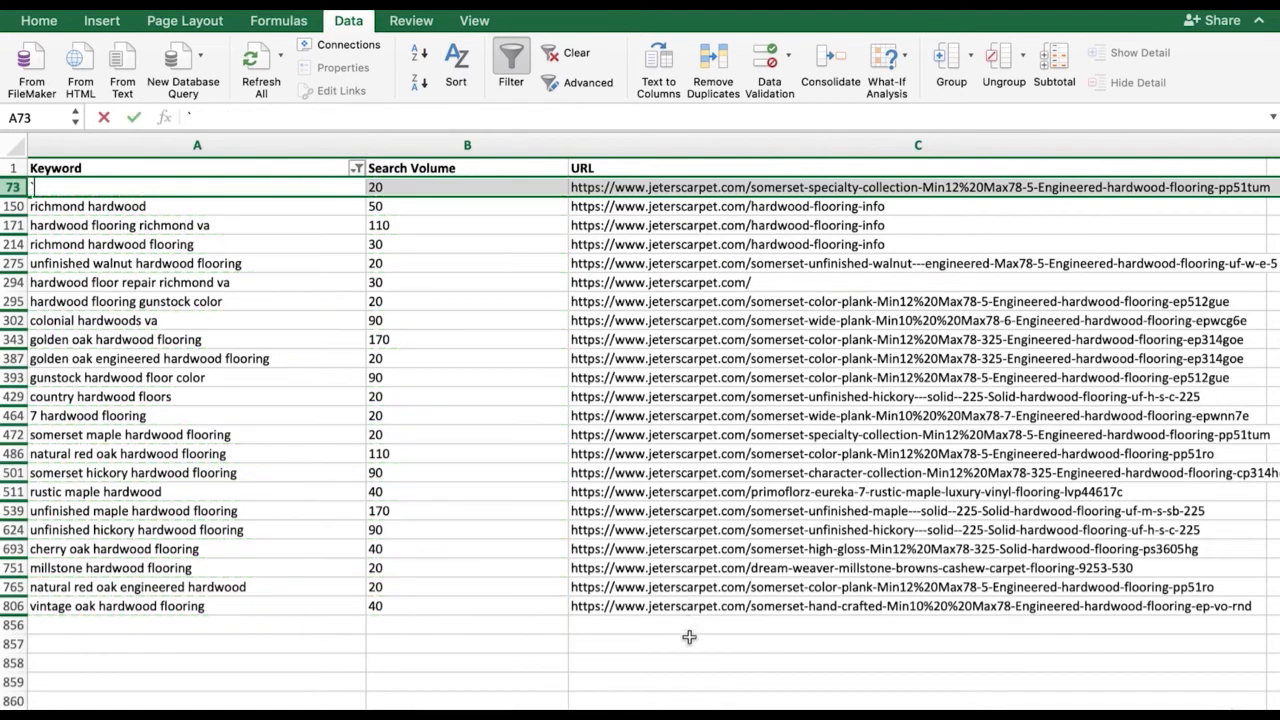
key("super+z")
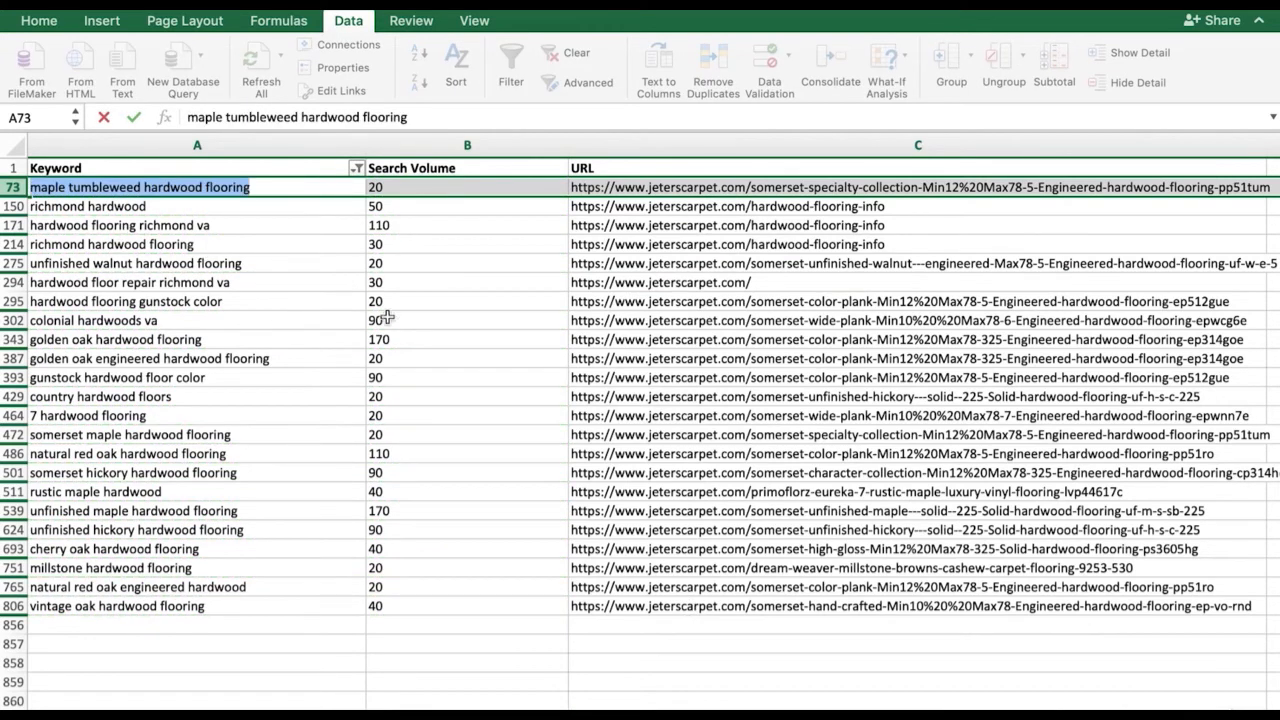
left_click(192, 226)
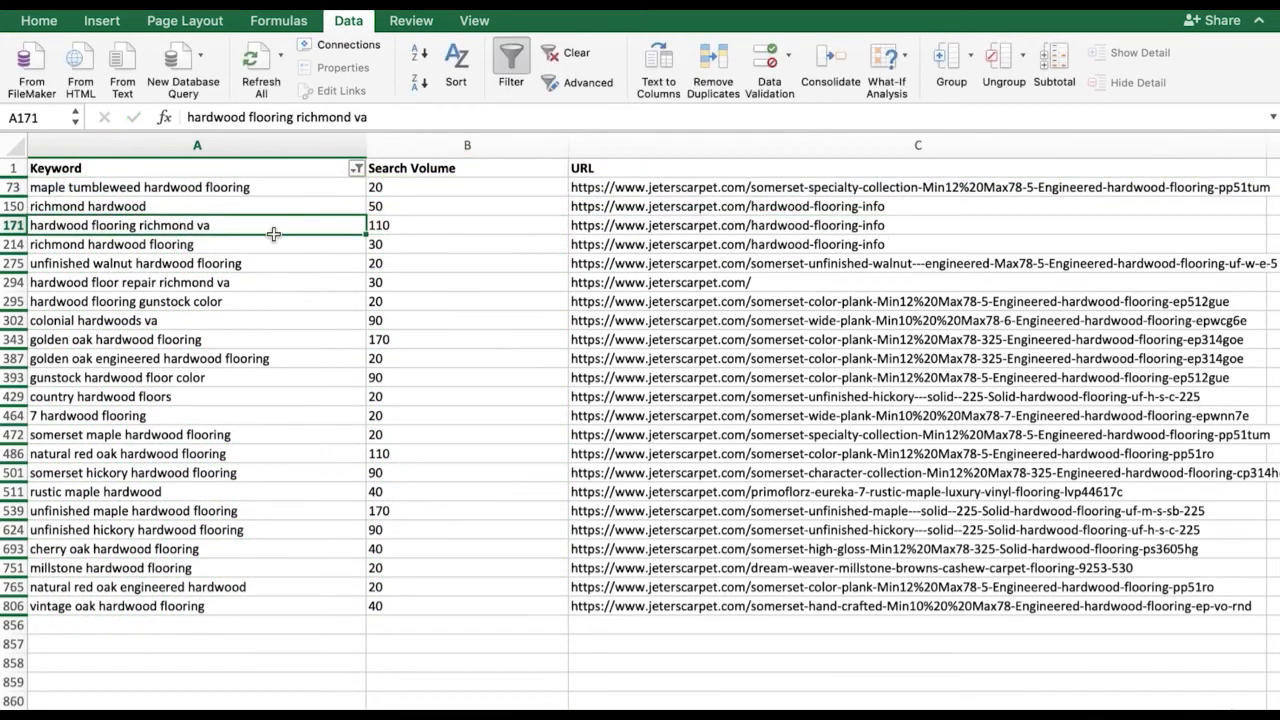
left_click_drag(140, 263, 228, 268)
left_click(183, 285)
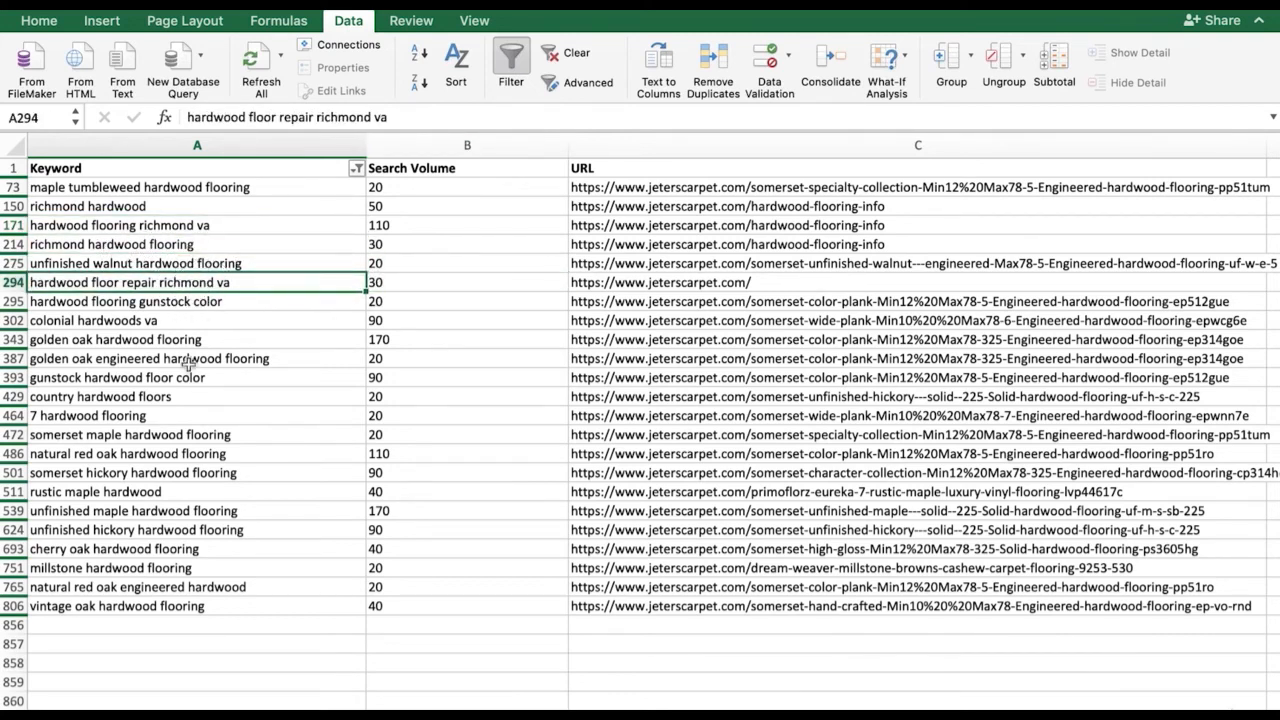
left_click(145, 418)
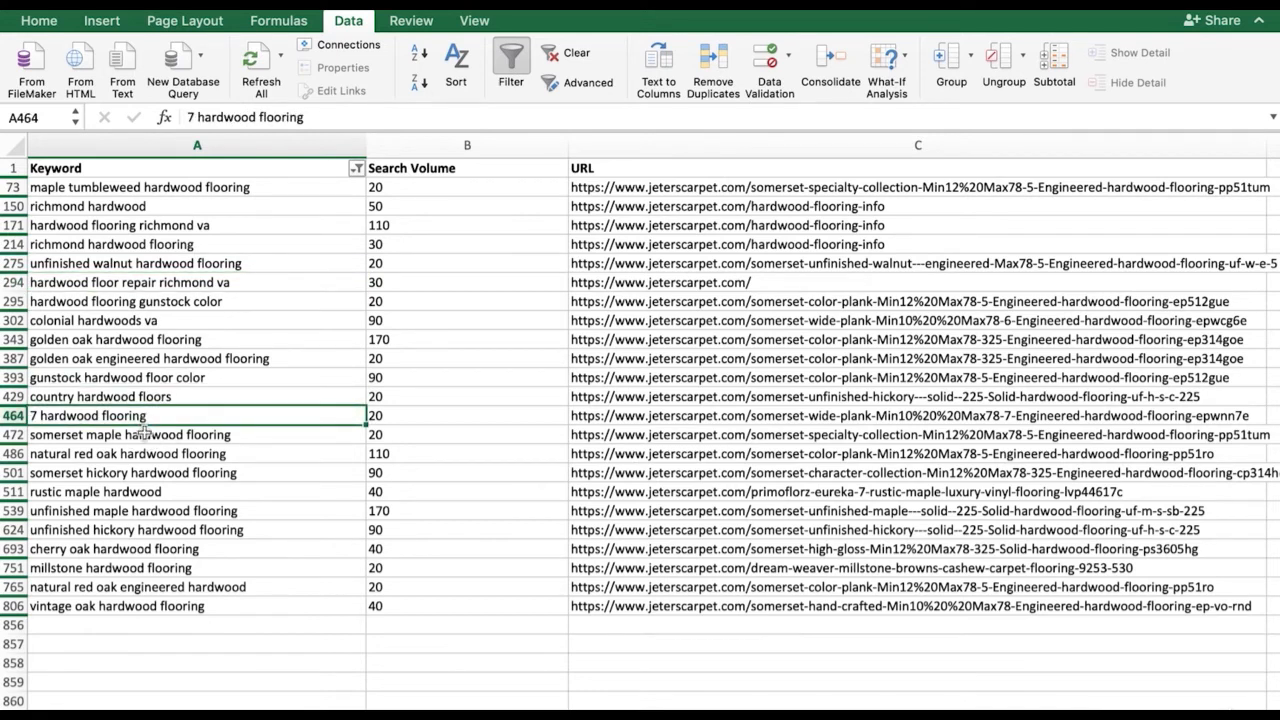
left_click(155, 494)
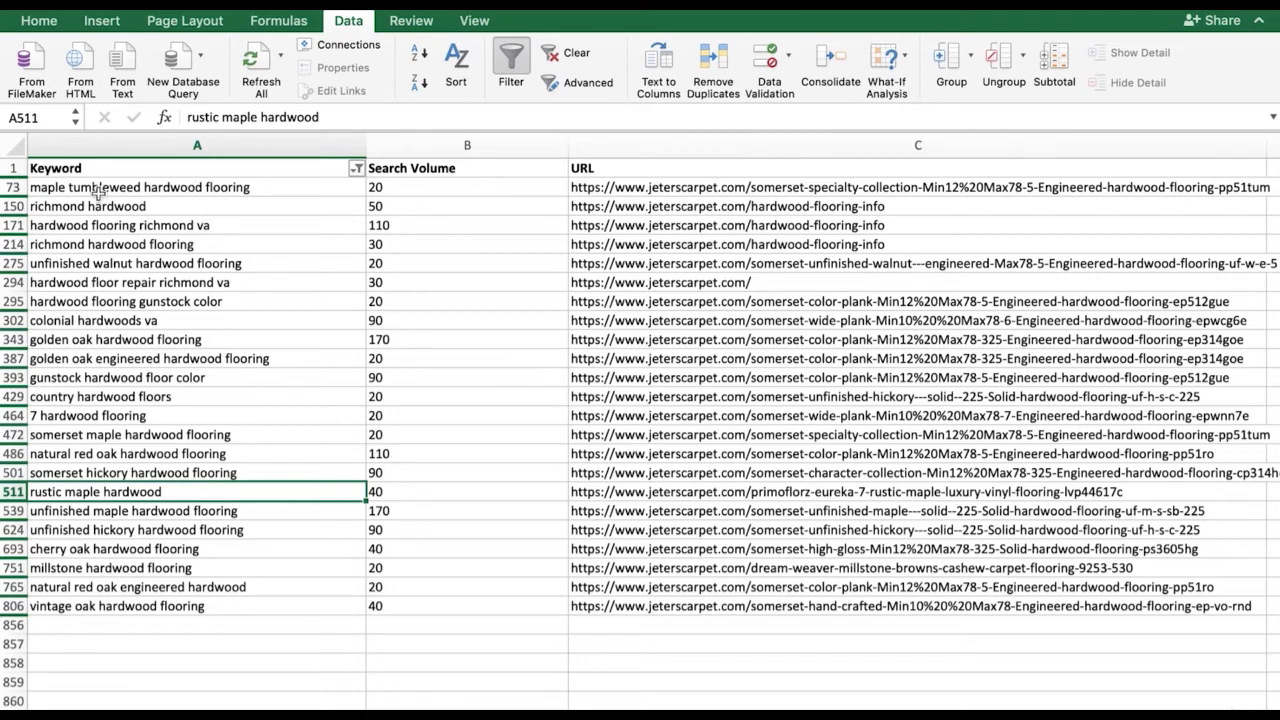
Step: Delete the row for the product-specific keyword "maple tumbleweed hardwood flooring"
left_click(12, 187)
right_click(12, 187)
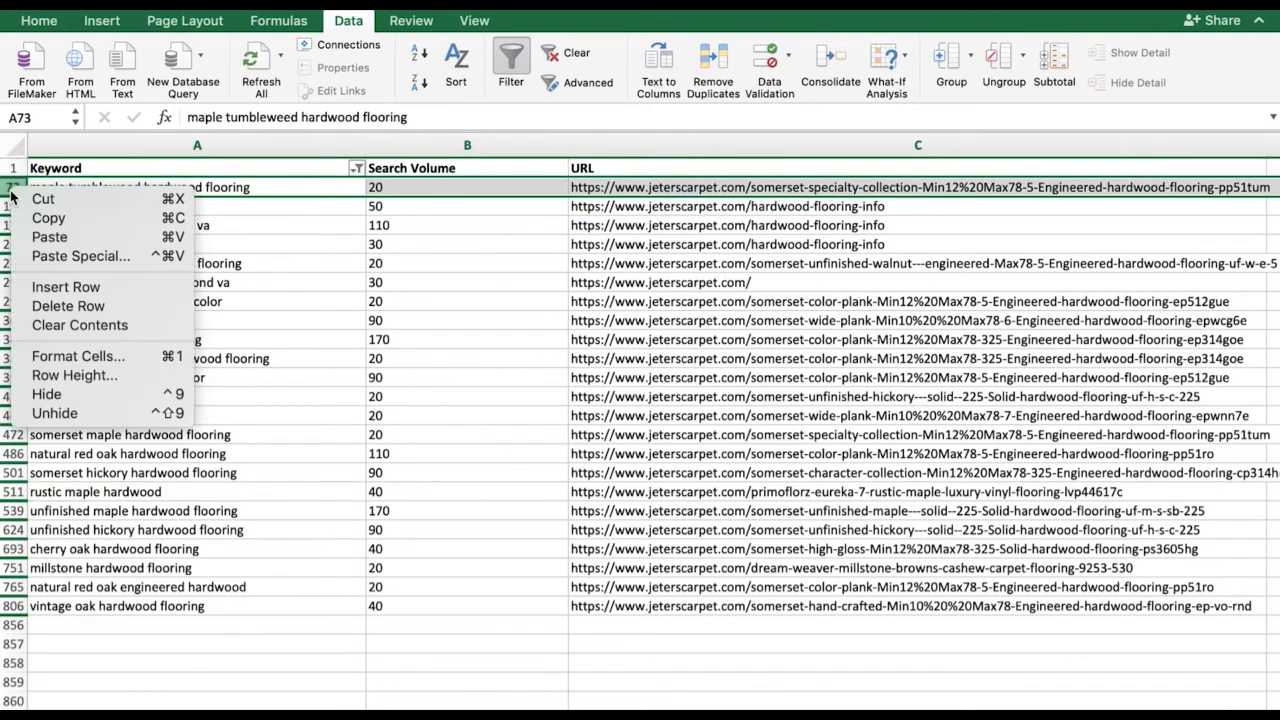
left_click(63, 305)
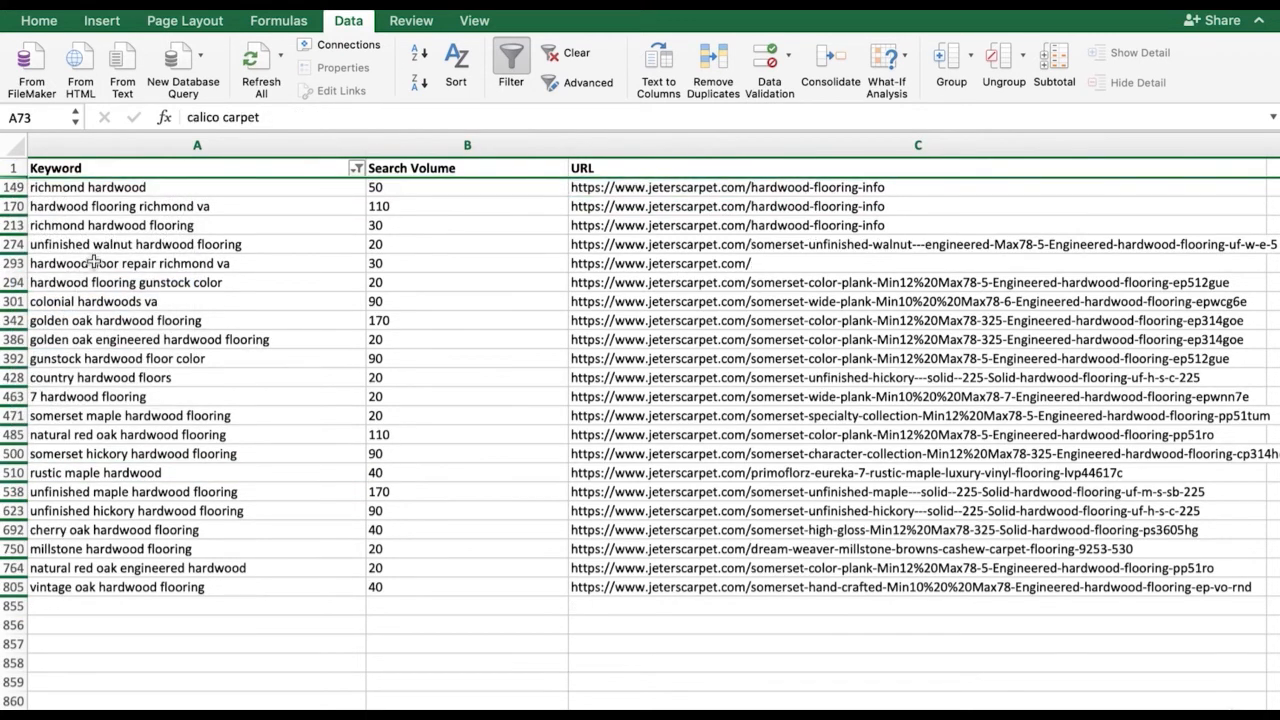
Step: Try deleting the row for "unfinished walnut hardwood flooring" and undo the deletion
left_click(63, 190)
key("Down")
key("Down")
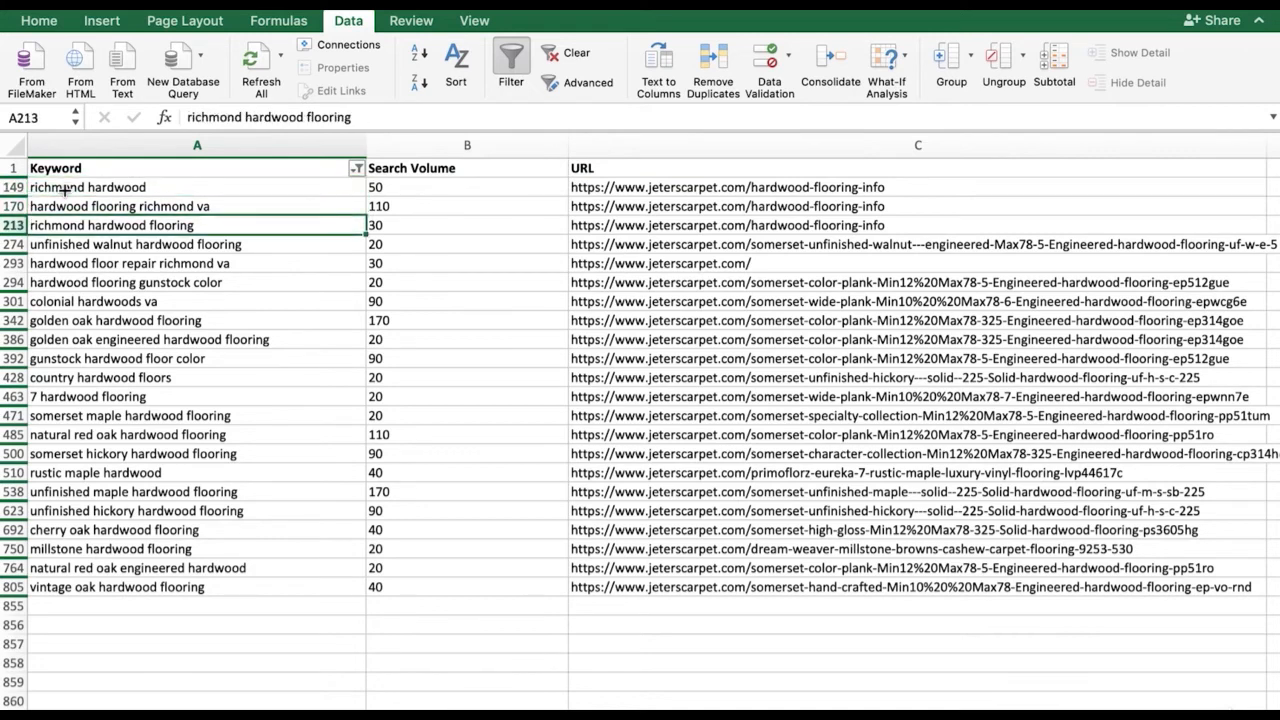
key("Down")
right_click(12, 244)
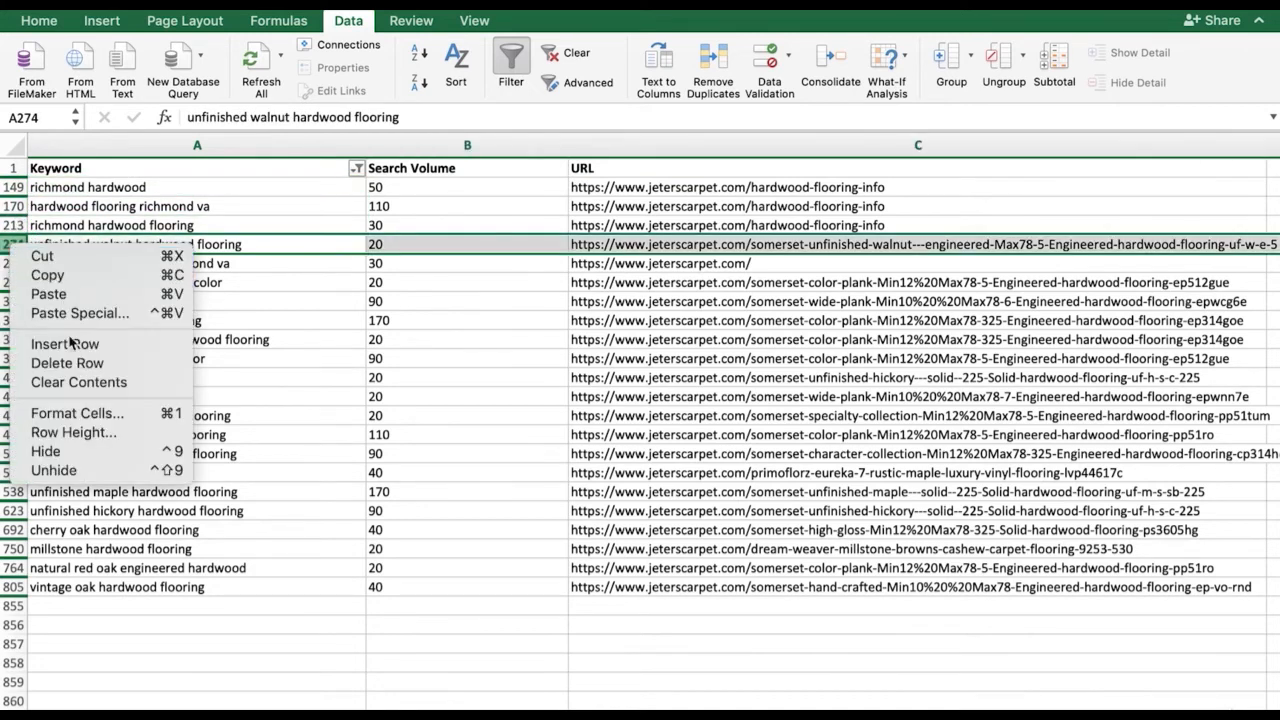
left_click(60, 363)
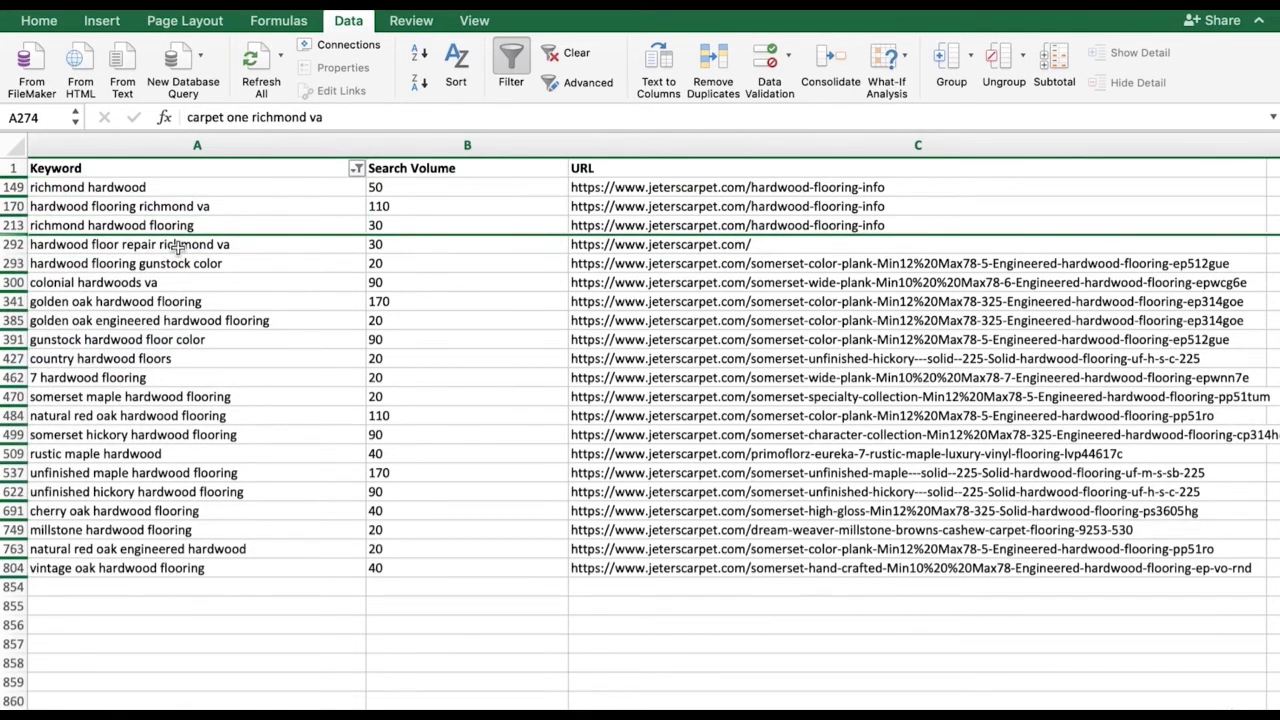
key("super+z")
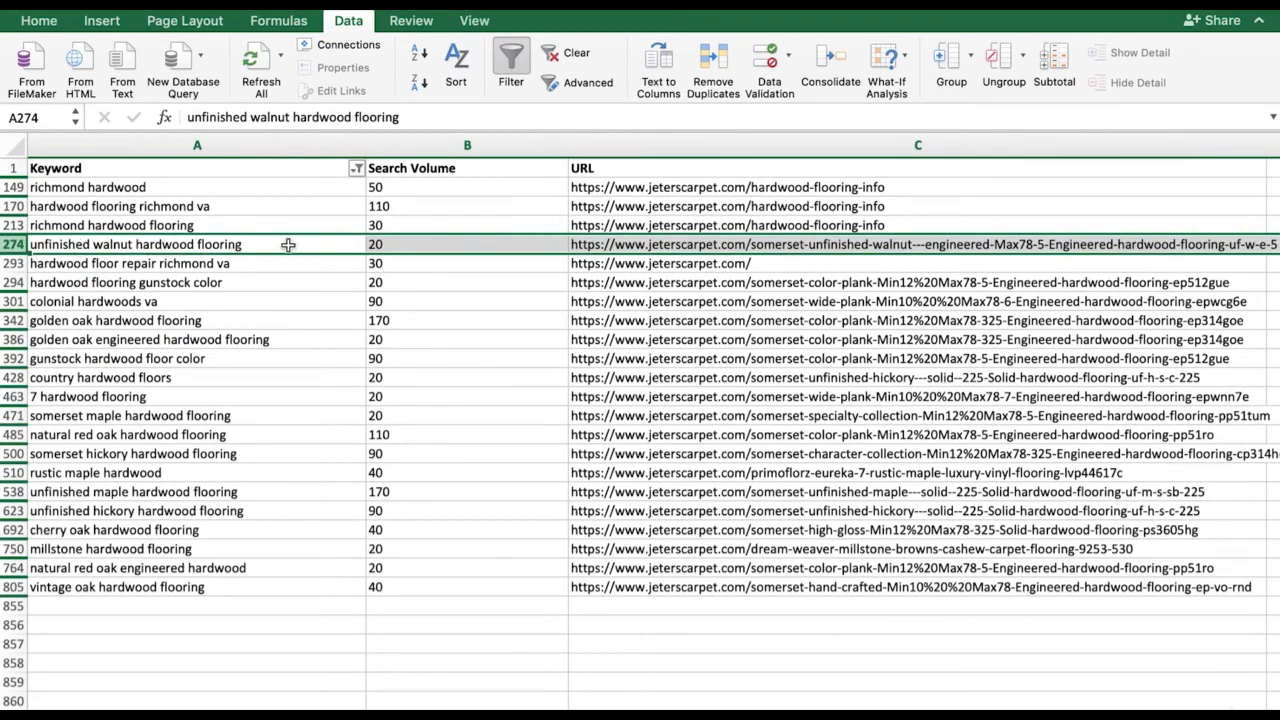
Step: Delete the rows for the keywords "hardwood flooring gunstock color" and "colonial hardwoods va"
left_click(205, 263)
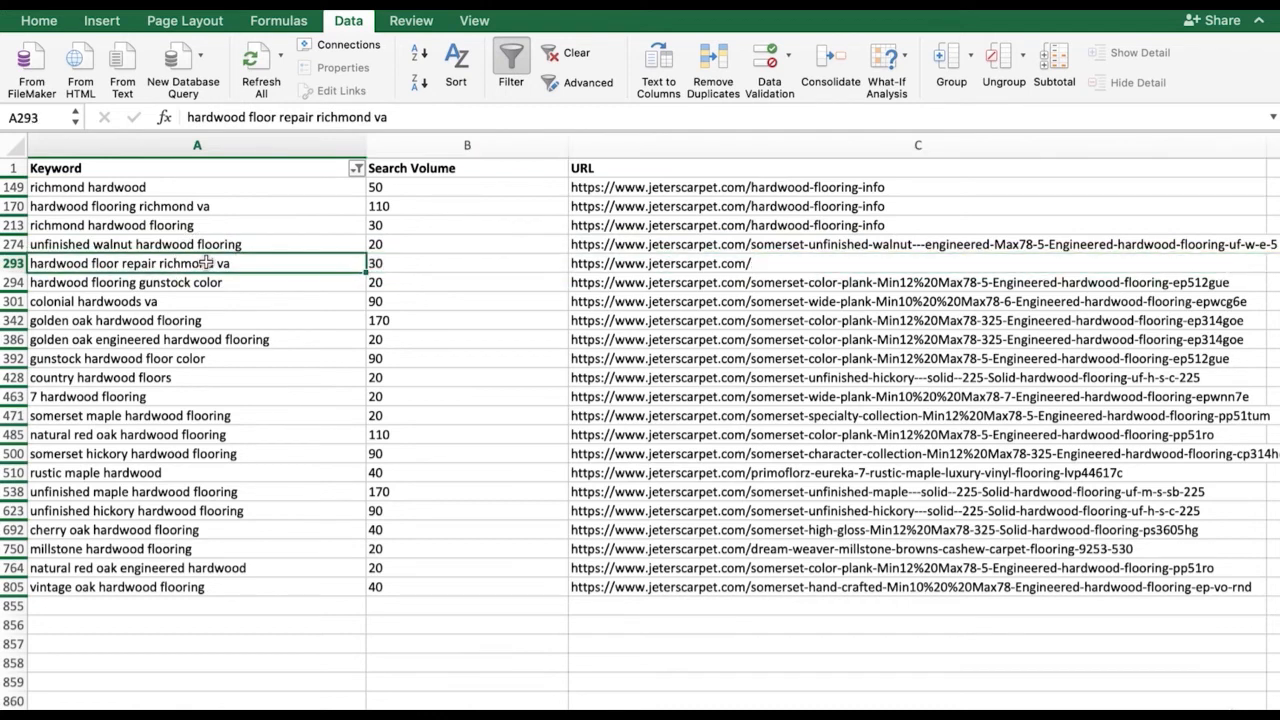
key("Down")
left_click(14, 282)
right_click(14, 282)
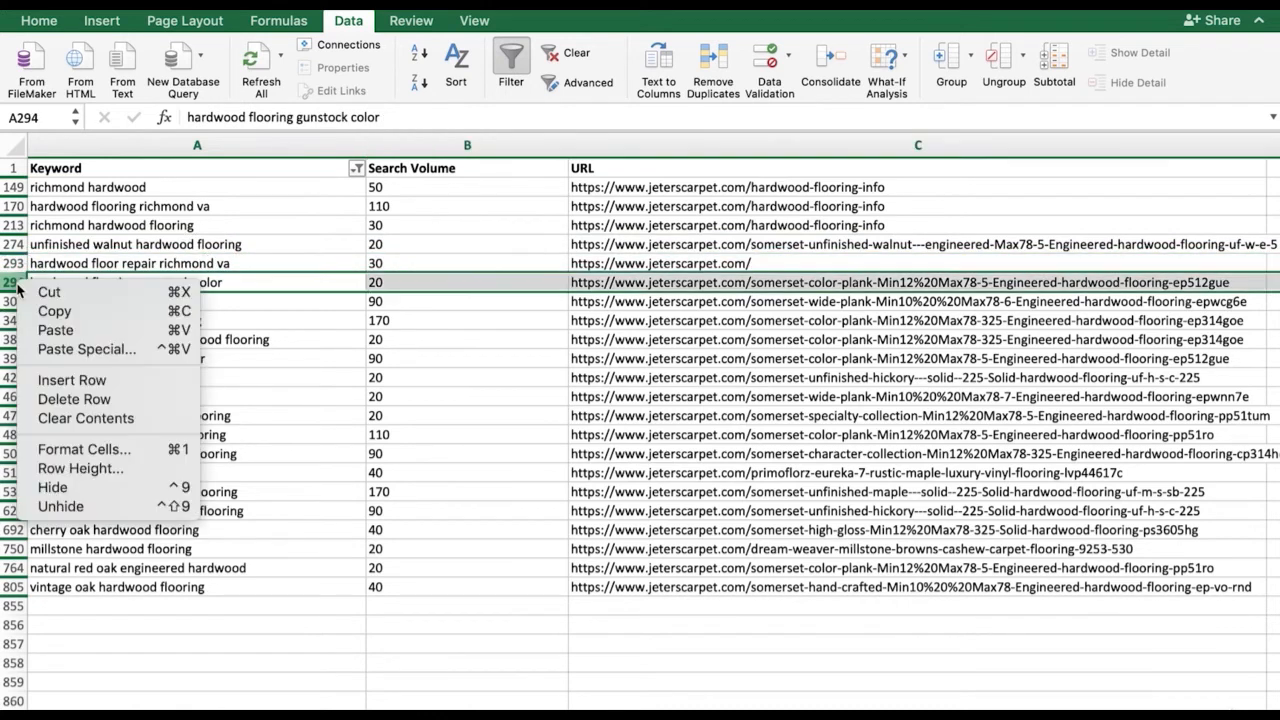
left_click(82, 405)
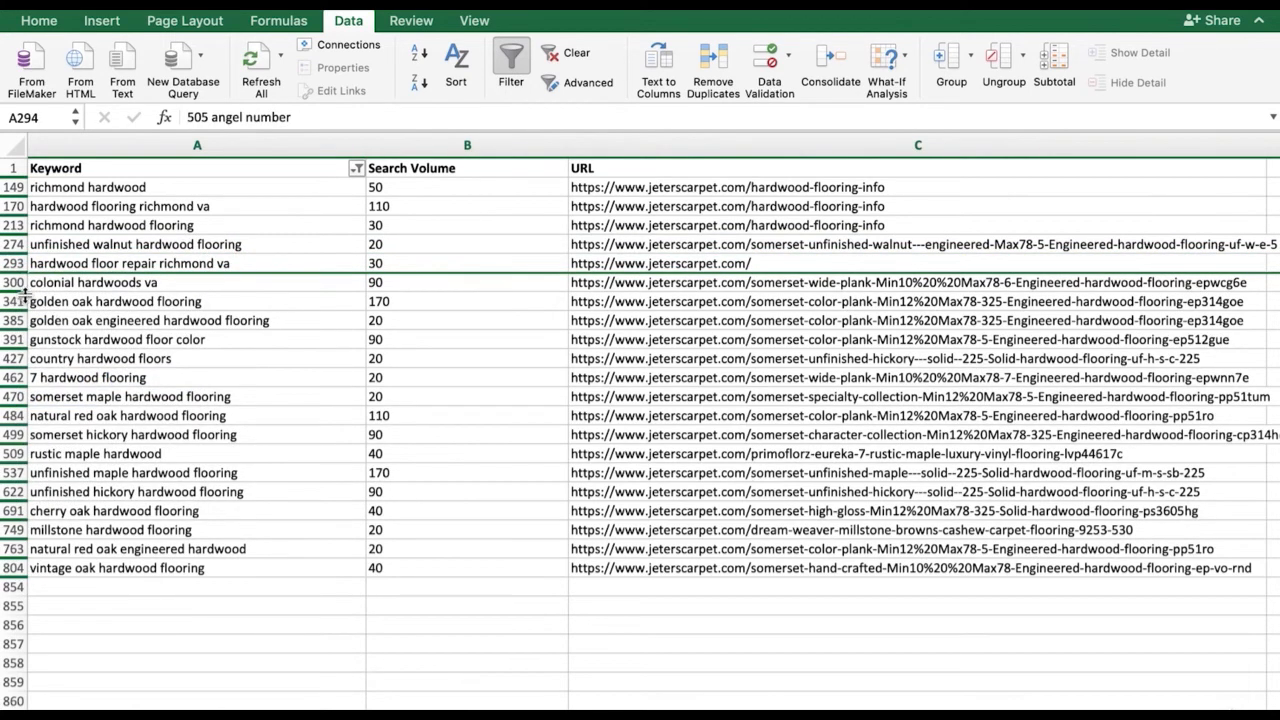
left_click(14, 283)
right_click(14, 283)
left_click(52, 400)
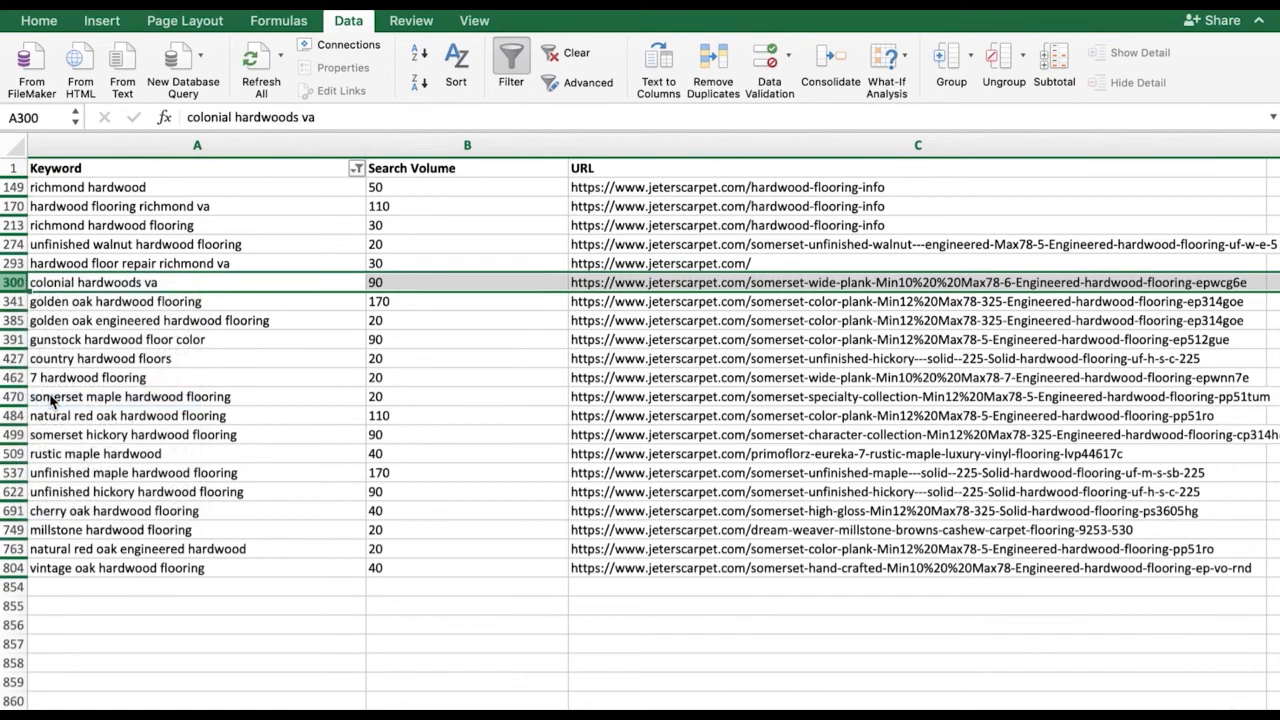
Step: Delete the rows for the keywords "7 hardwood flooring" and "somerset maple hardwood flooring"
left_click(10, 282)
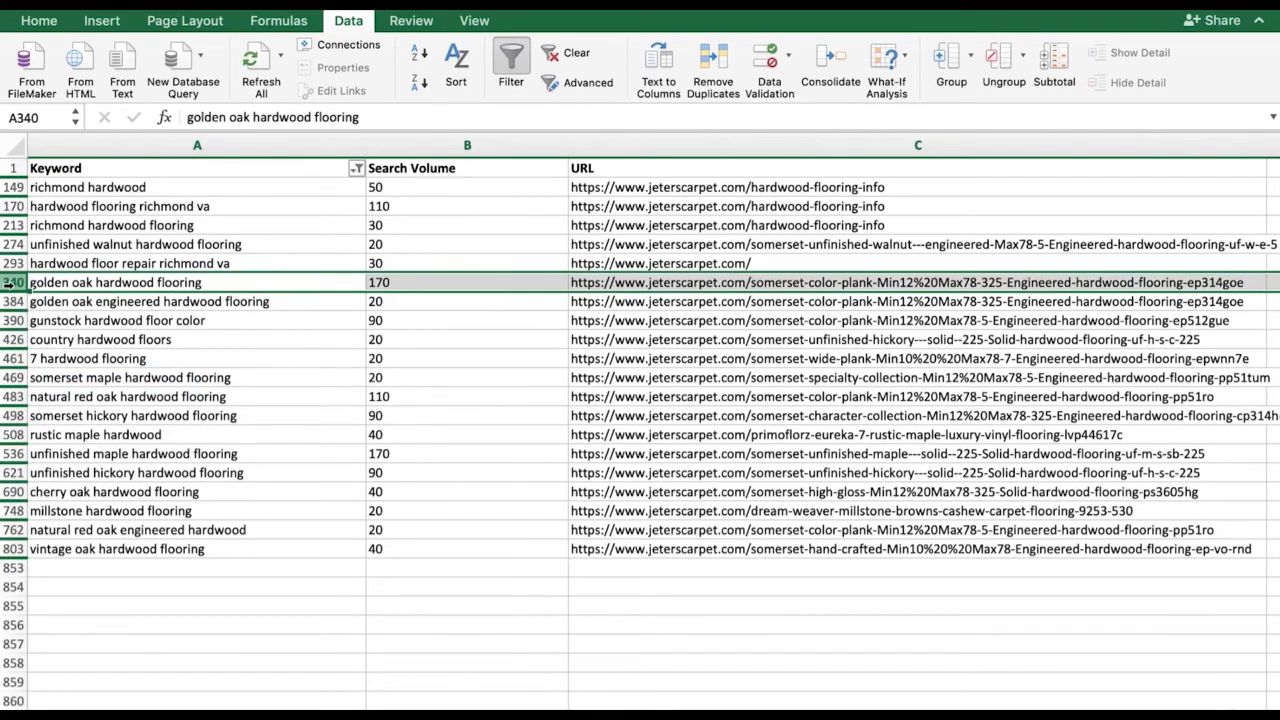
left_click(13, 340)
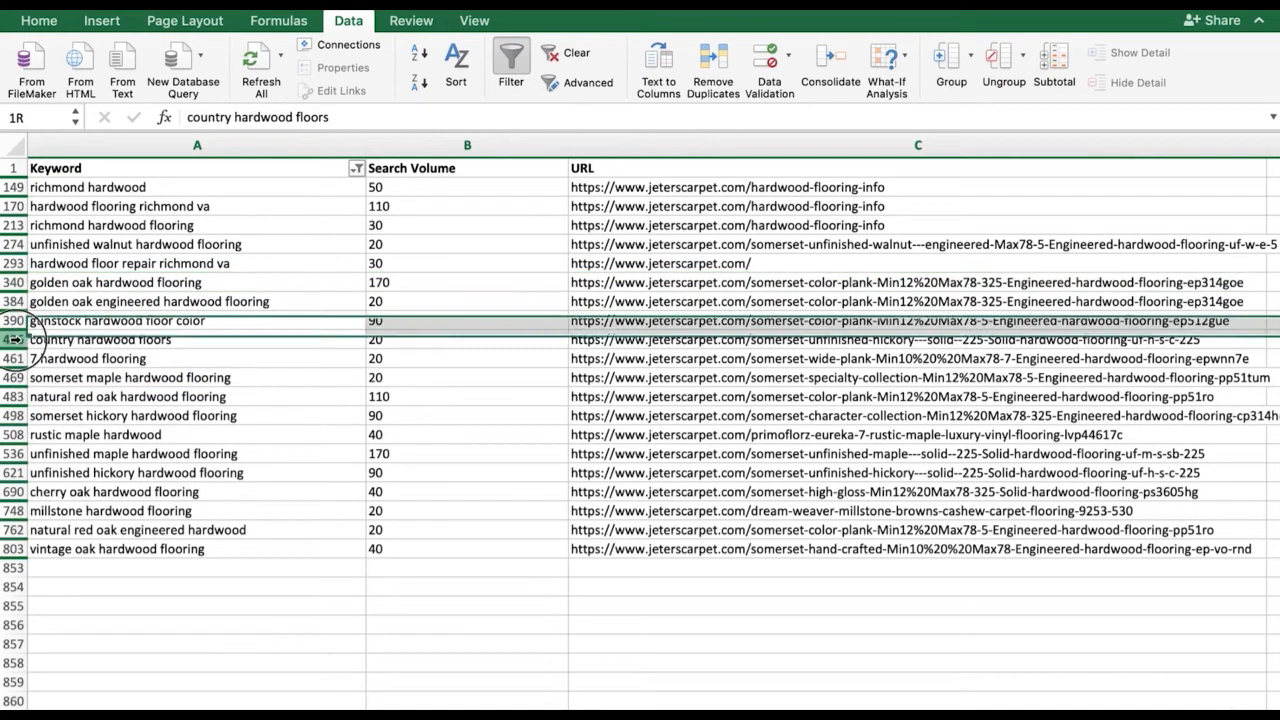
left_click(13, 358)
right_click(13, 358)
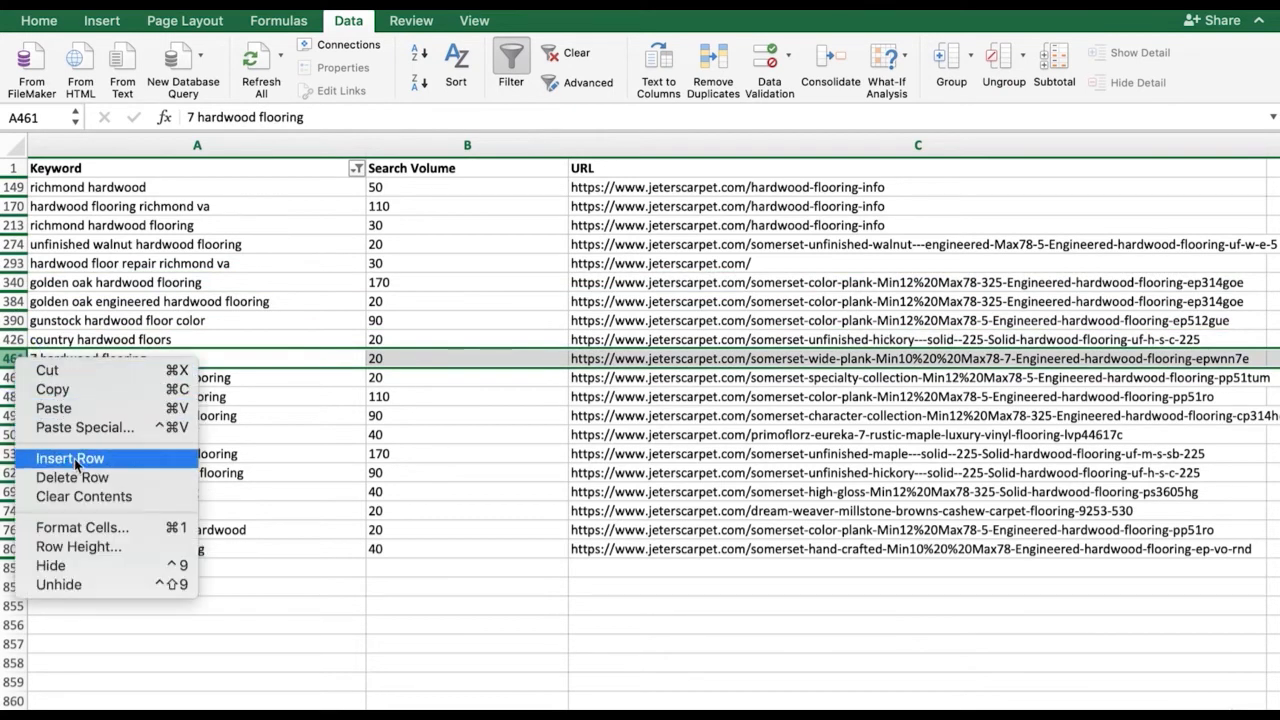
left_click(70, 477)
left_click(16, 358)
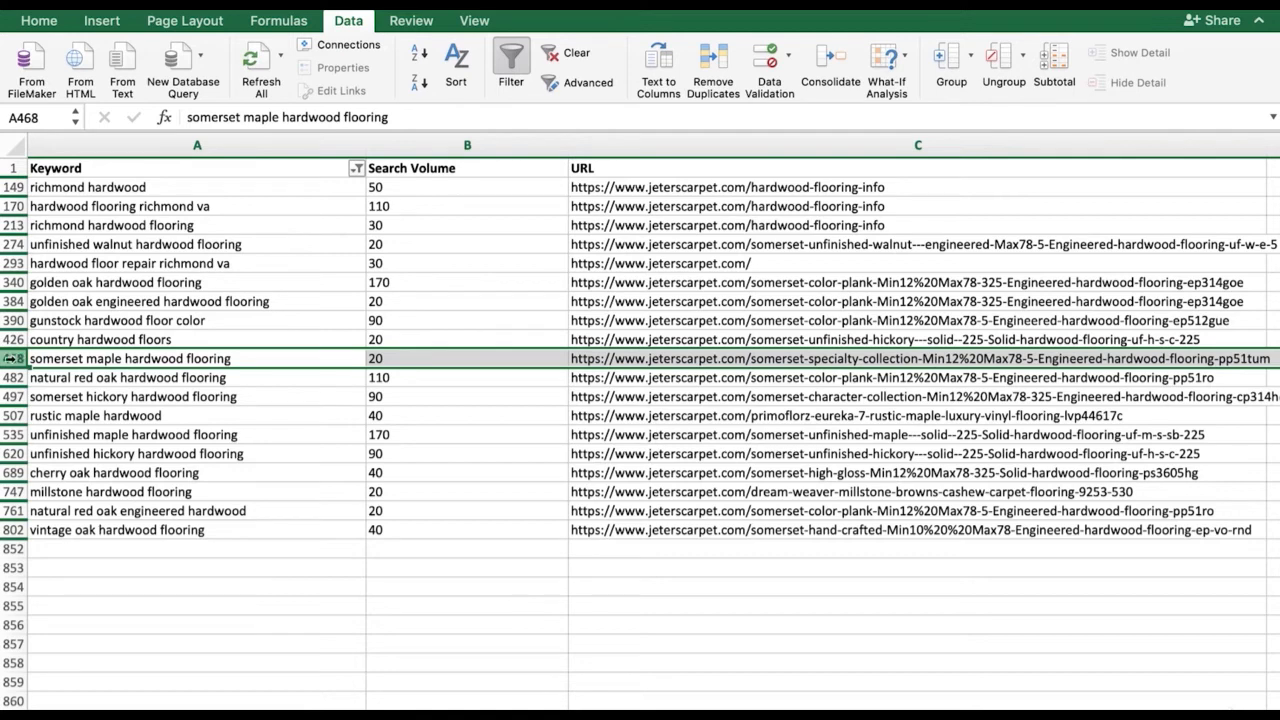
right_click(12, 358)
left_click(55, 474)
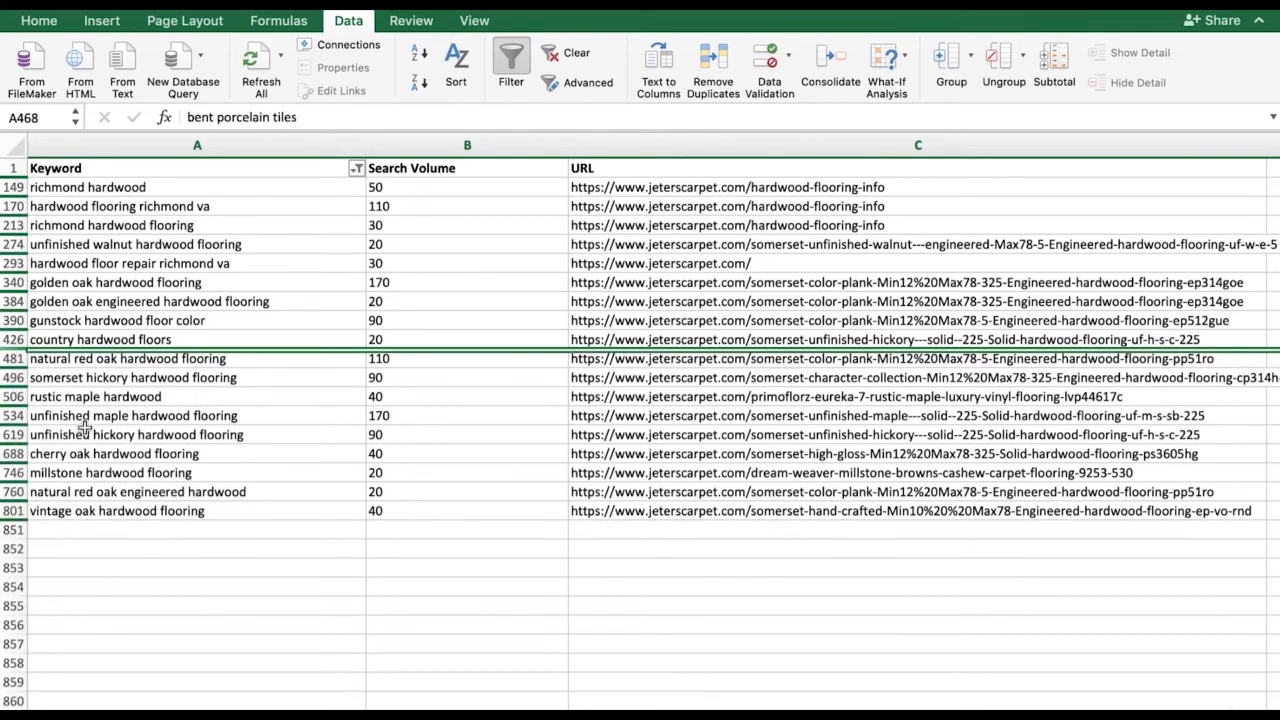
Step: Copy all remaining filtered hardwood keywords with their search volumes into the template's hardwood list, starting at cell B11
left_click(83, 360)
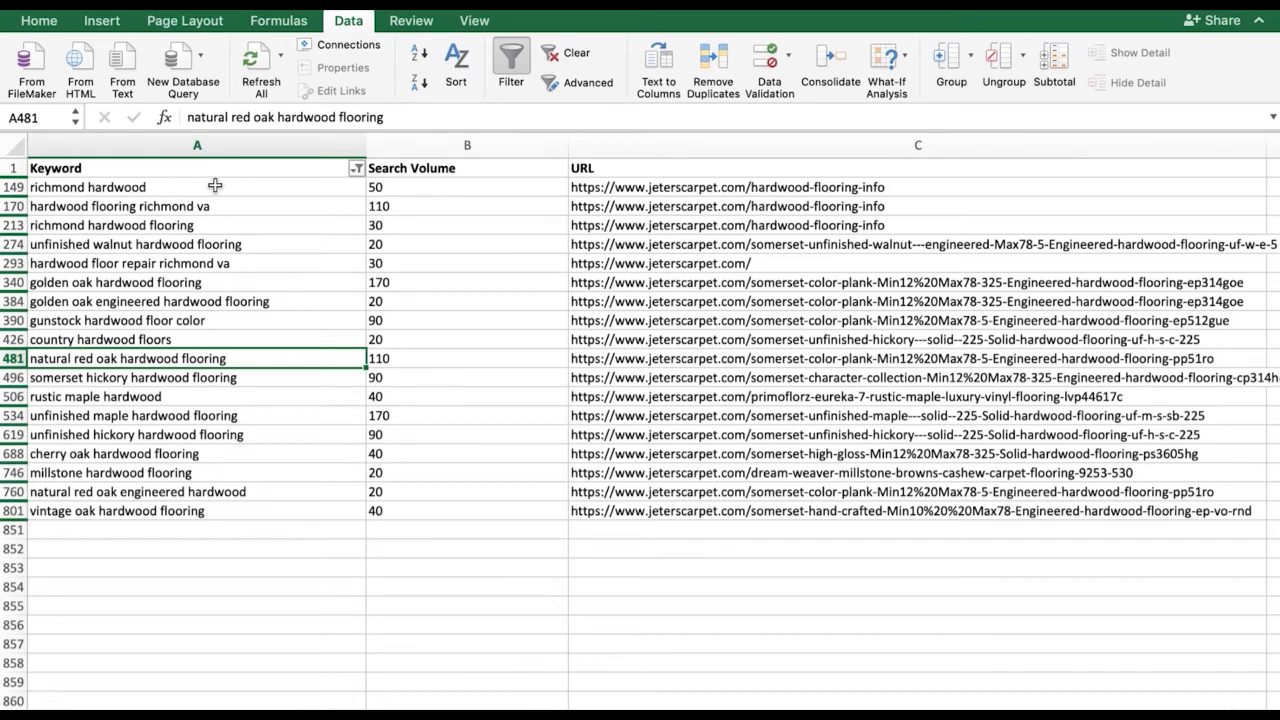
left_click_drag(215, 185, 414, 510)
key("super+c")
key("ctrl+Right")
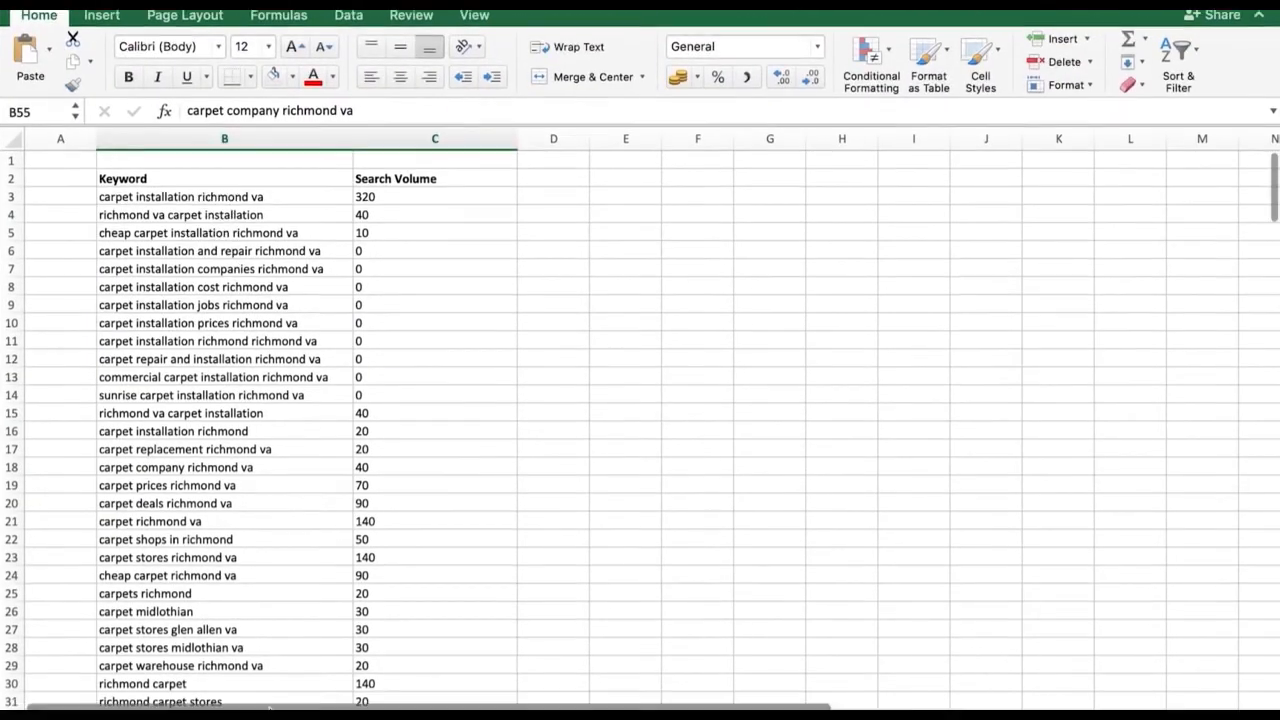
left_click(269, 712)
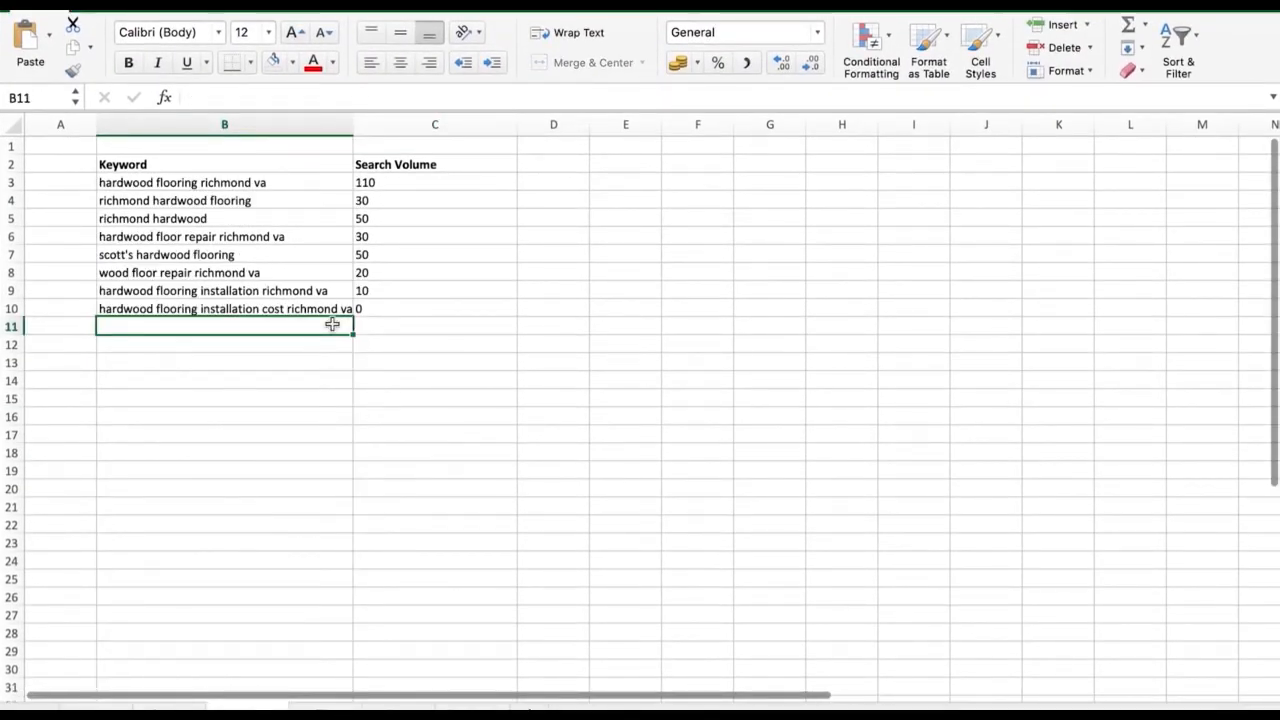
key("super+v")
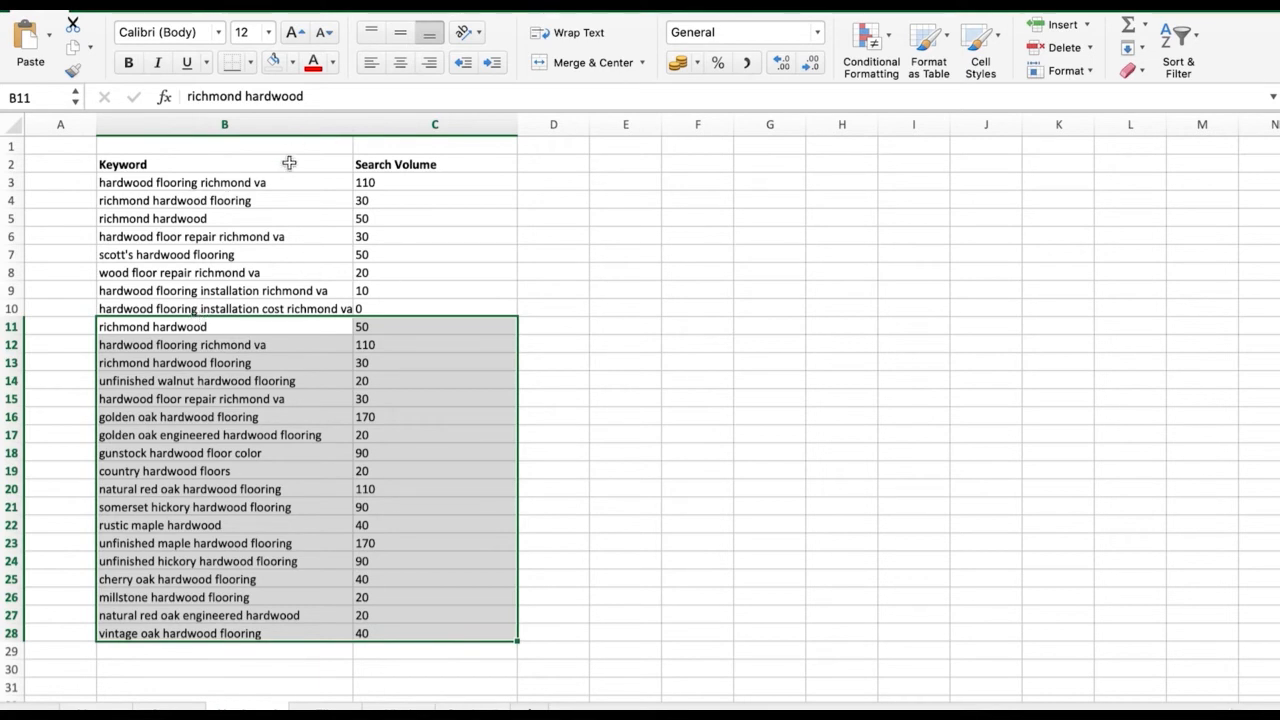
left_click_drag(263, 183, 388, 617)
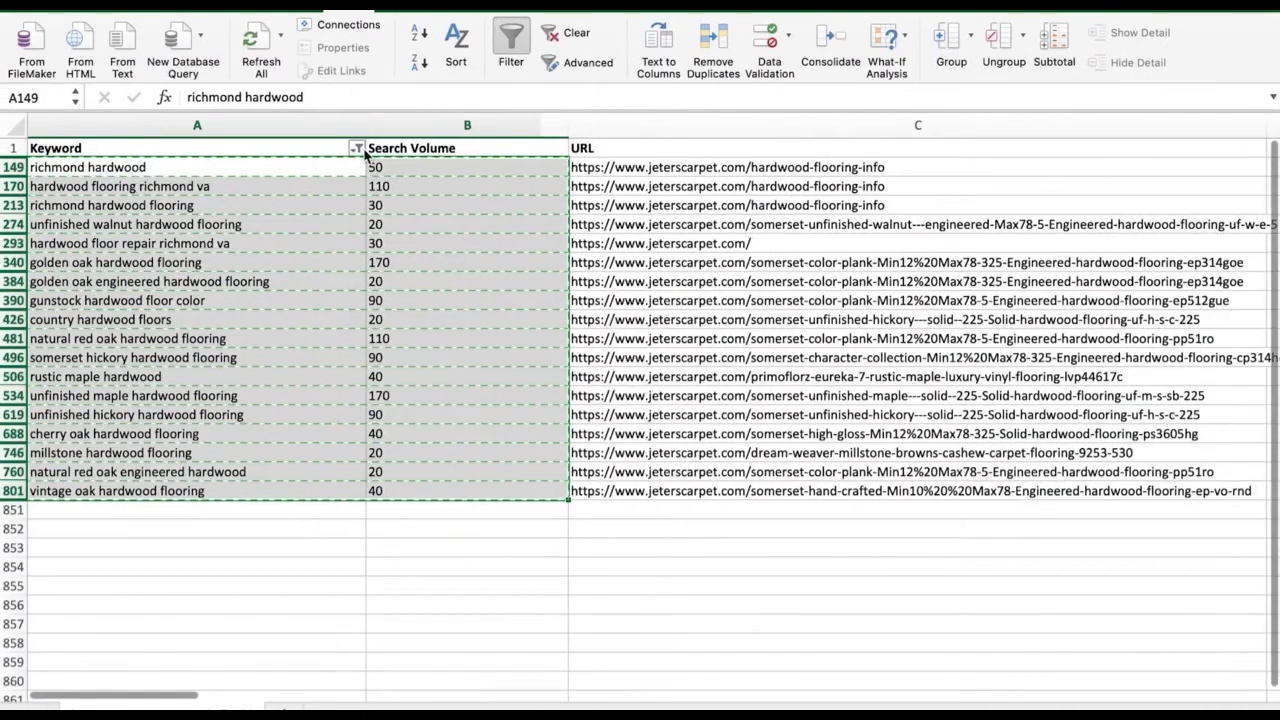
Step: Change the competitor list's Keyword filter to keywords containing "tile" and skim the filtered rows
left_click(360, 148)
type("tile")
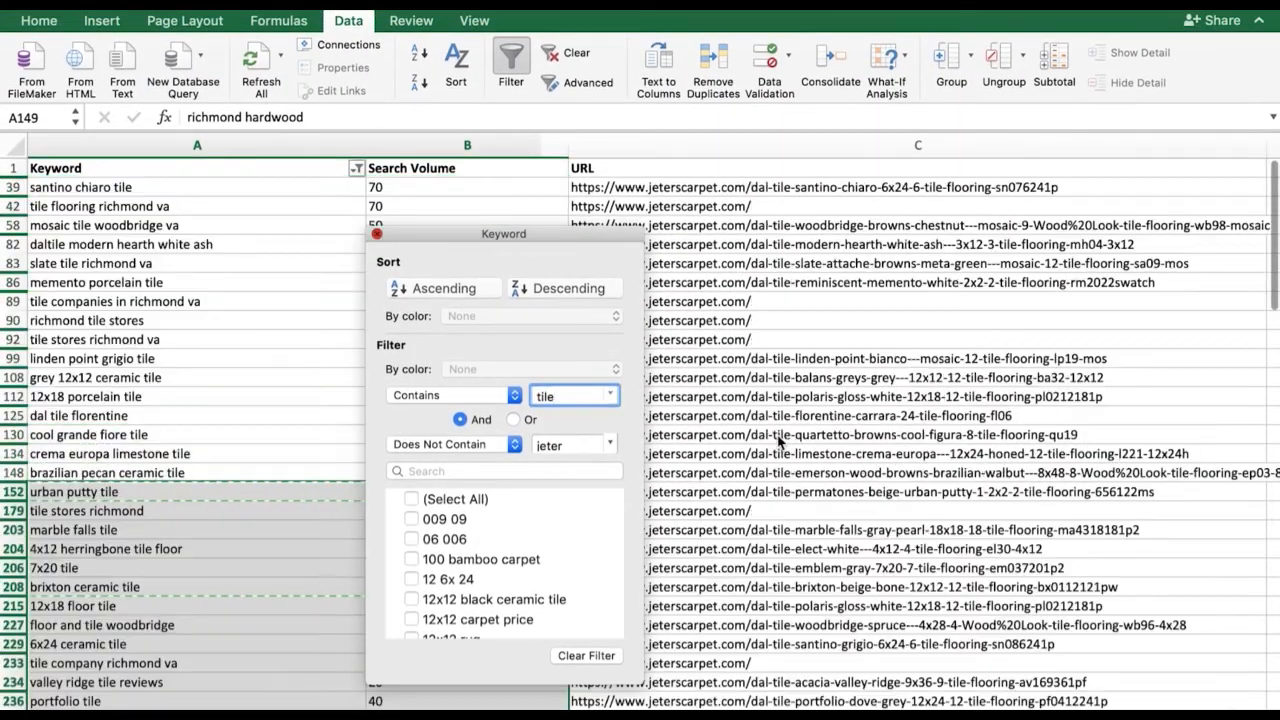
left_click(297, 274)
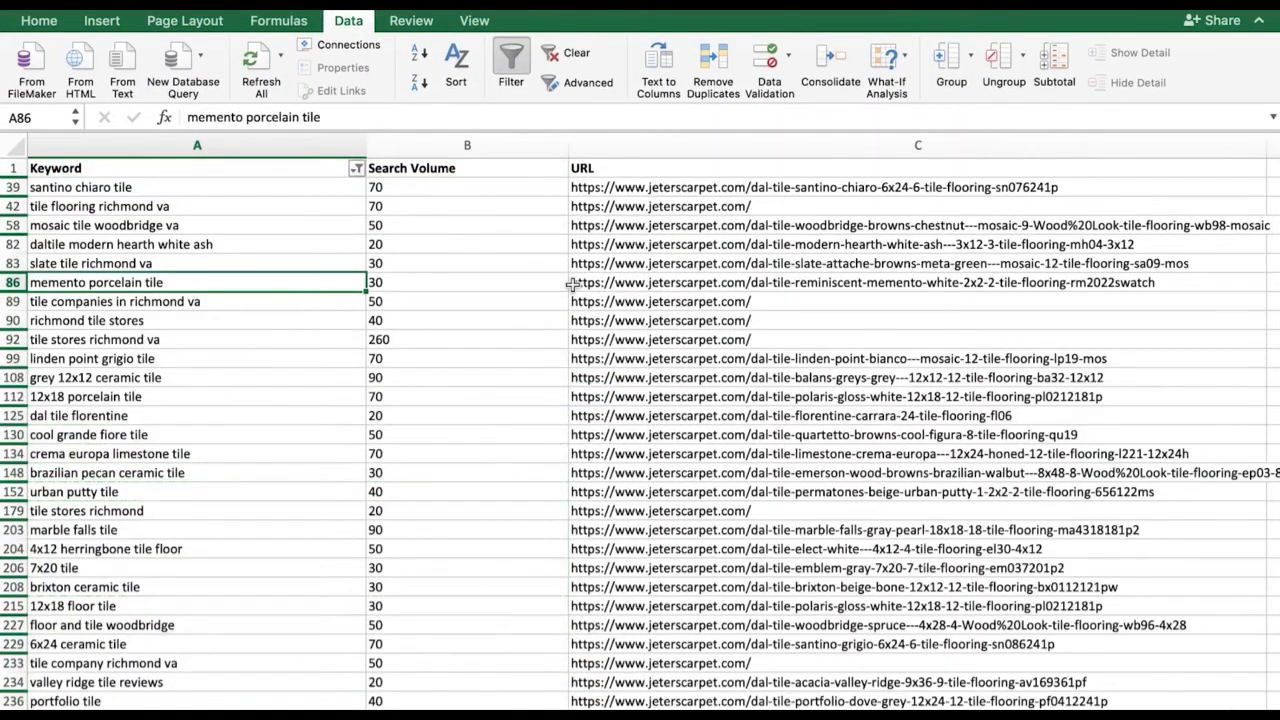
scroll(559, 464, "down", 20)
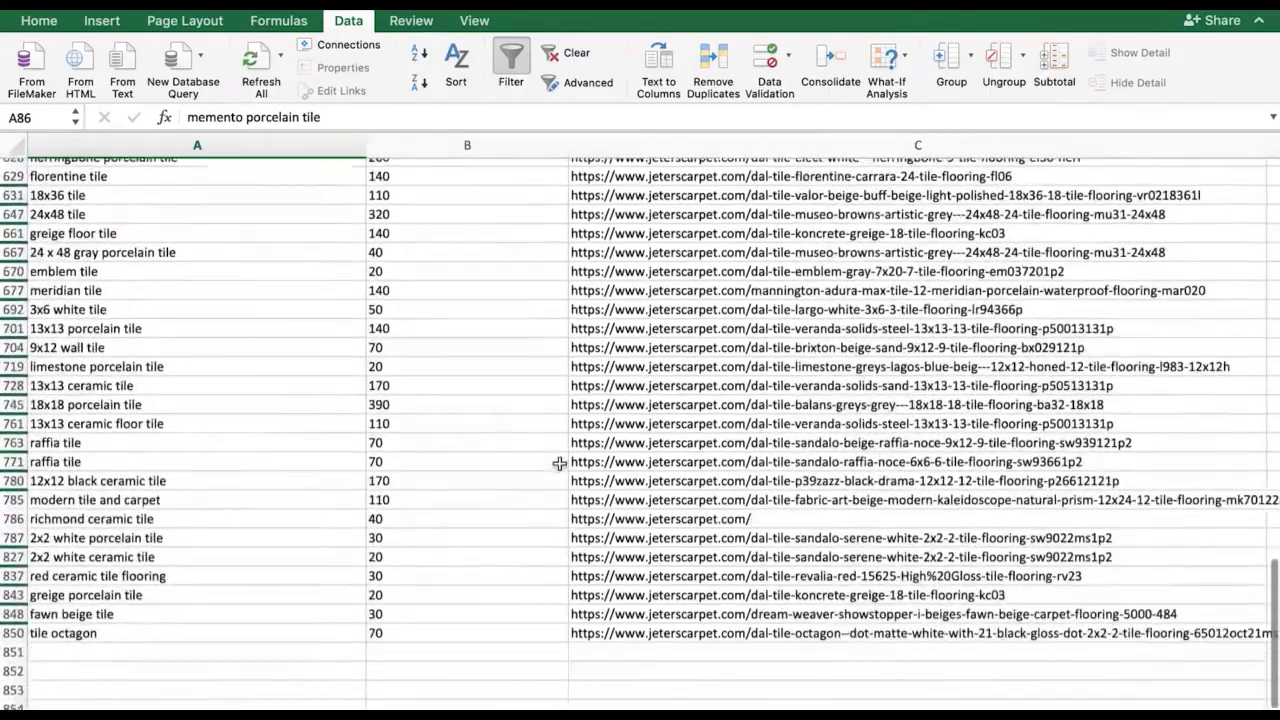
scroll(559, 464, "up", 20)
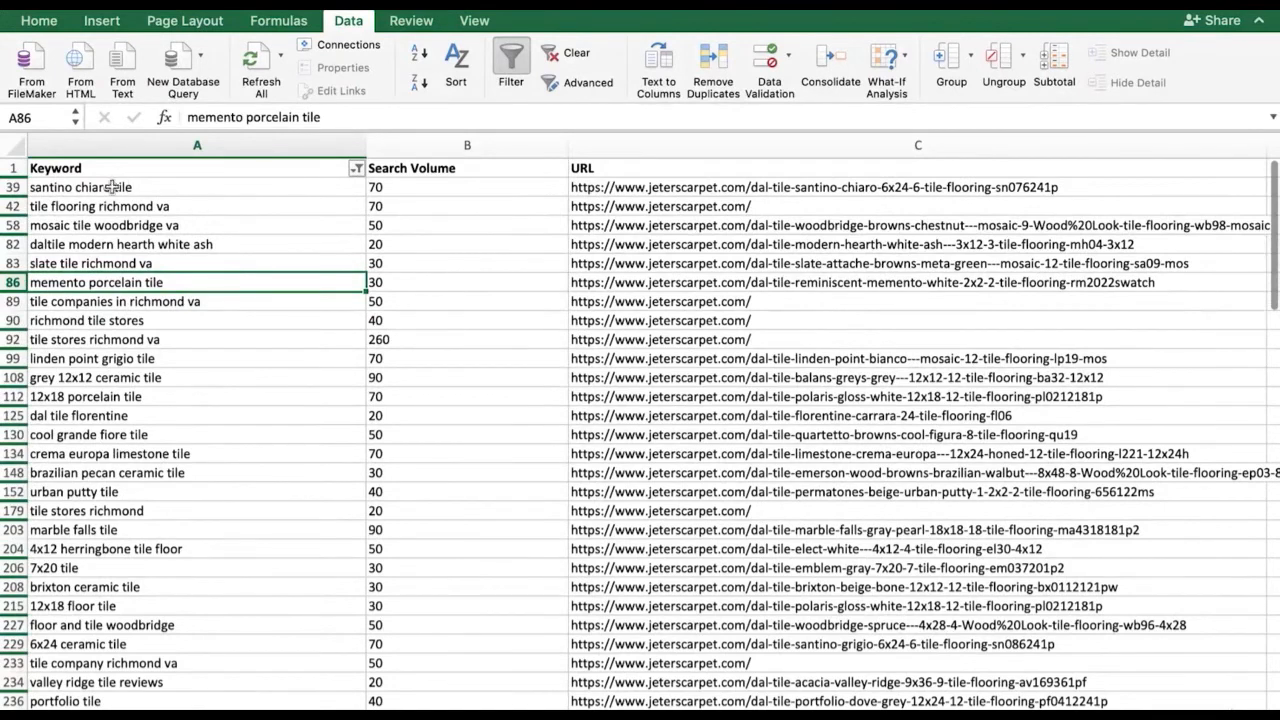
Step: Delete the row for the product-specific keyword "santino chiaro tile"
left_click(110, 204)
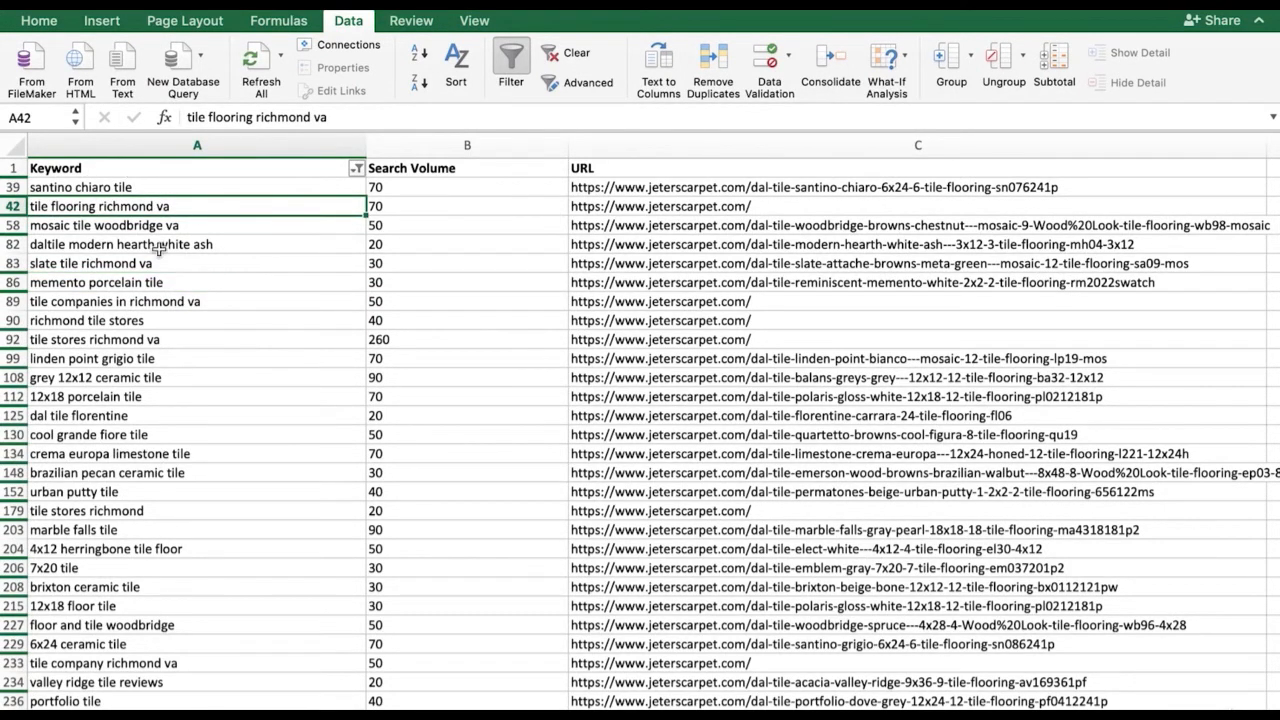
left_click(12, 206)
left_click(12, 197)
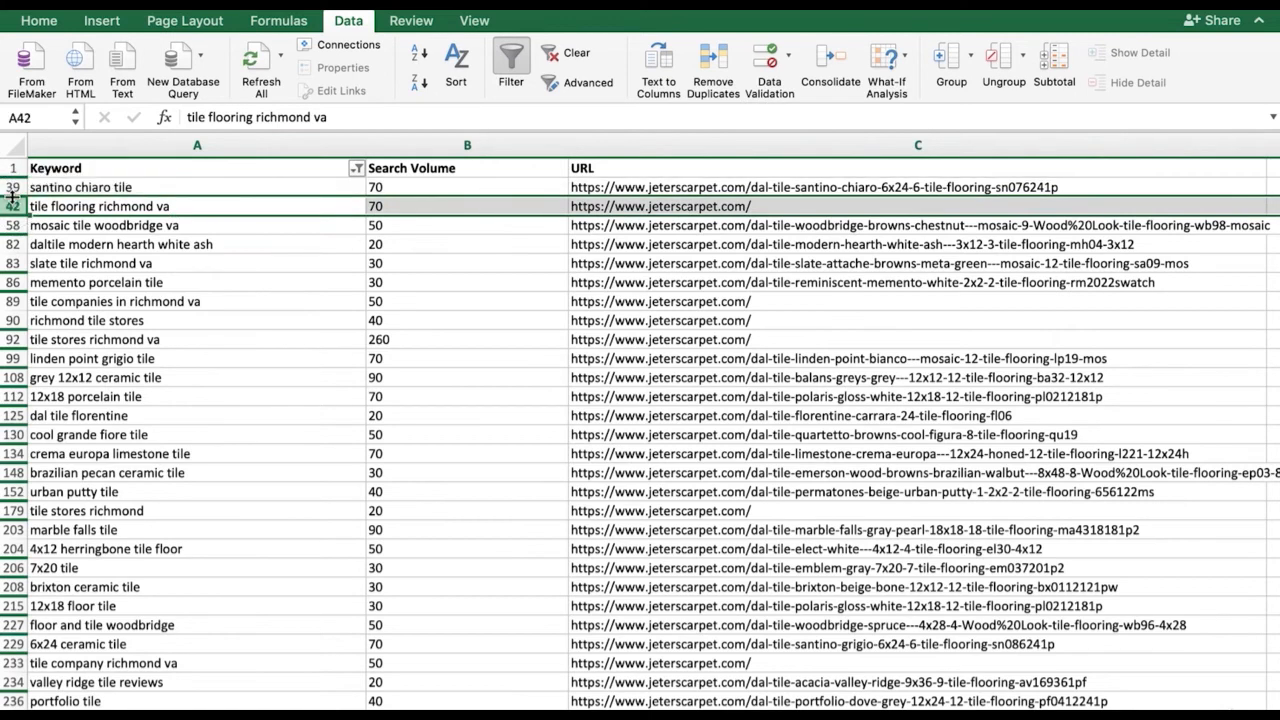
left_click(12, 188)
right_click(14, 188)
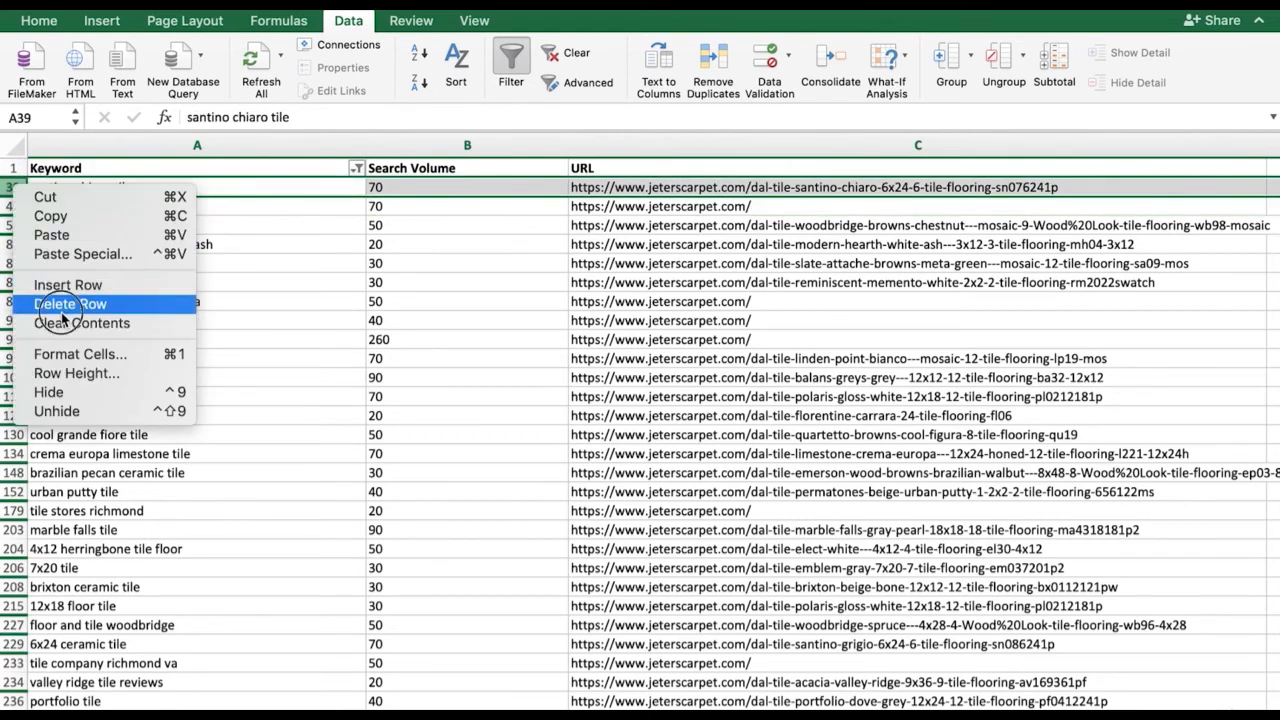
left_click(62, 305)
Step: Delete the rows for the keywords "daltile modern hearth white ash" and "memento porcelain tile"
left_click(40, 206)
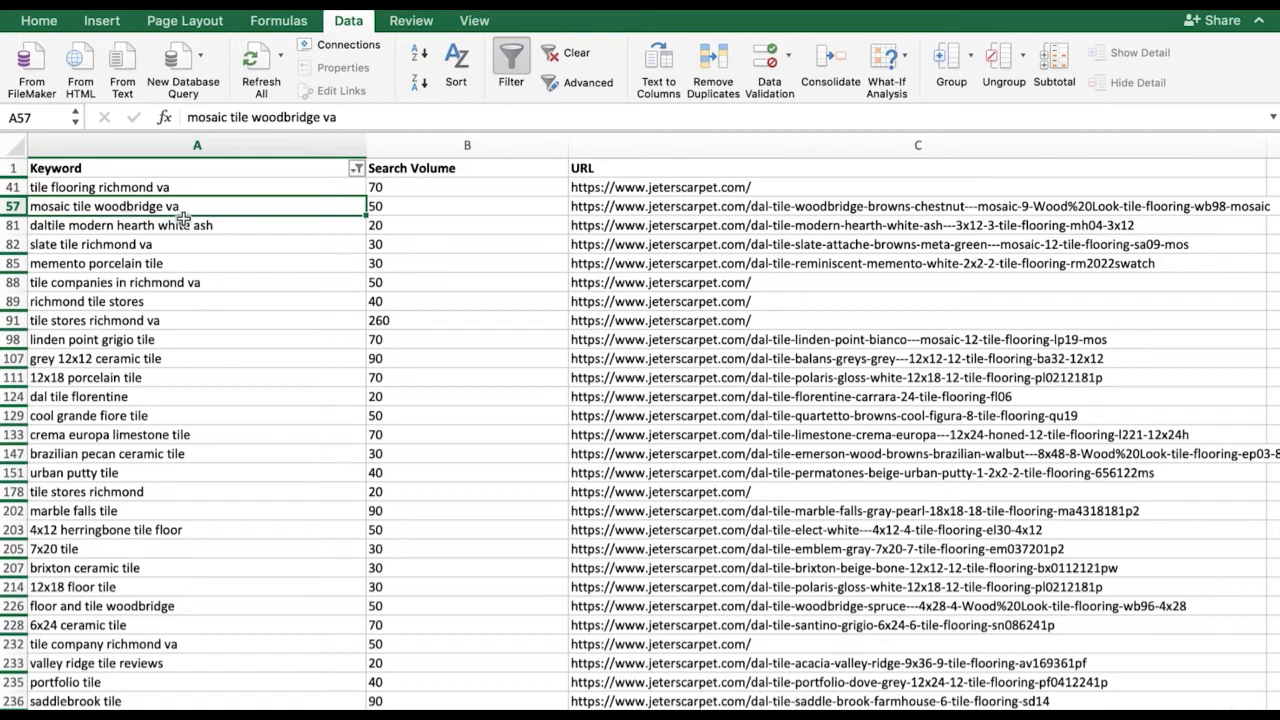
left_click(120, 225)
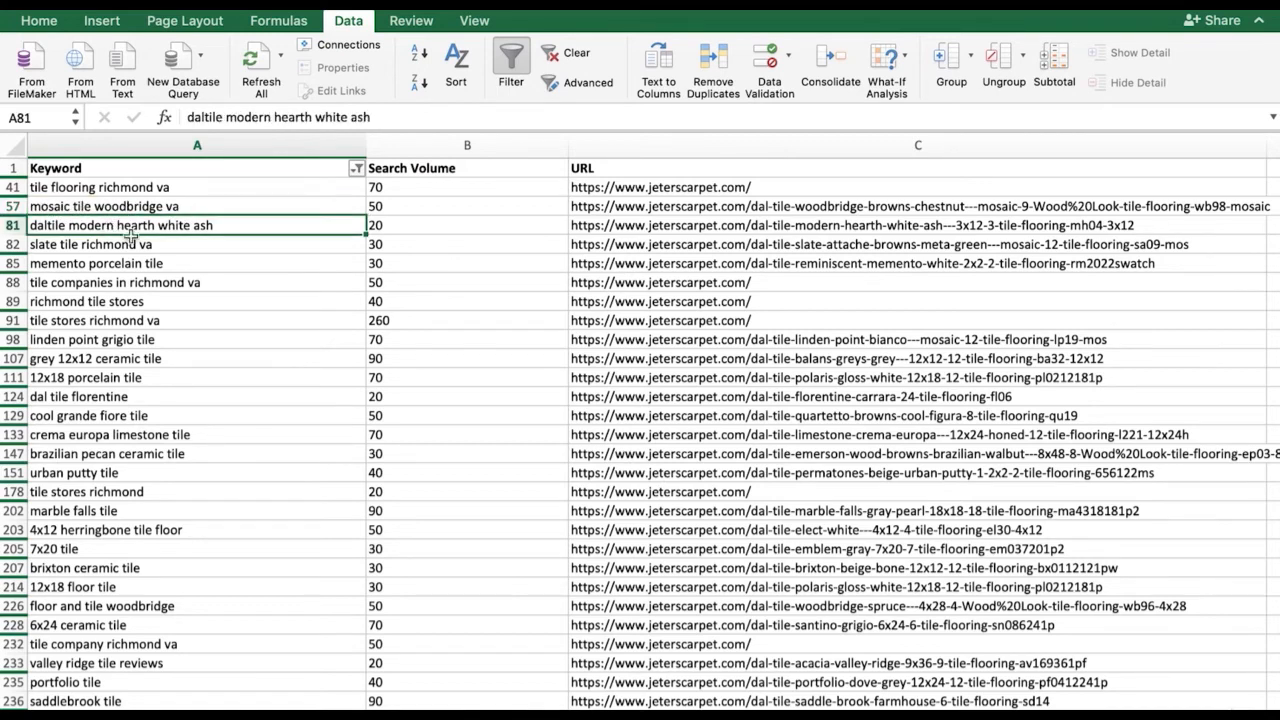
right_click(8, 227)
left_click(60, 335)
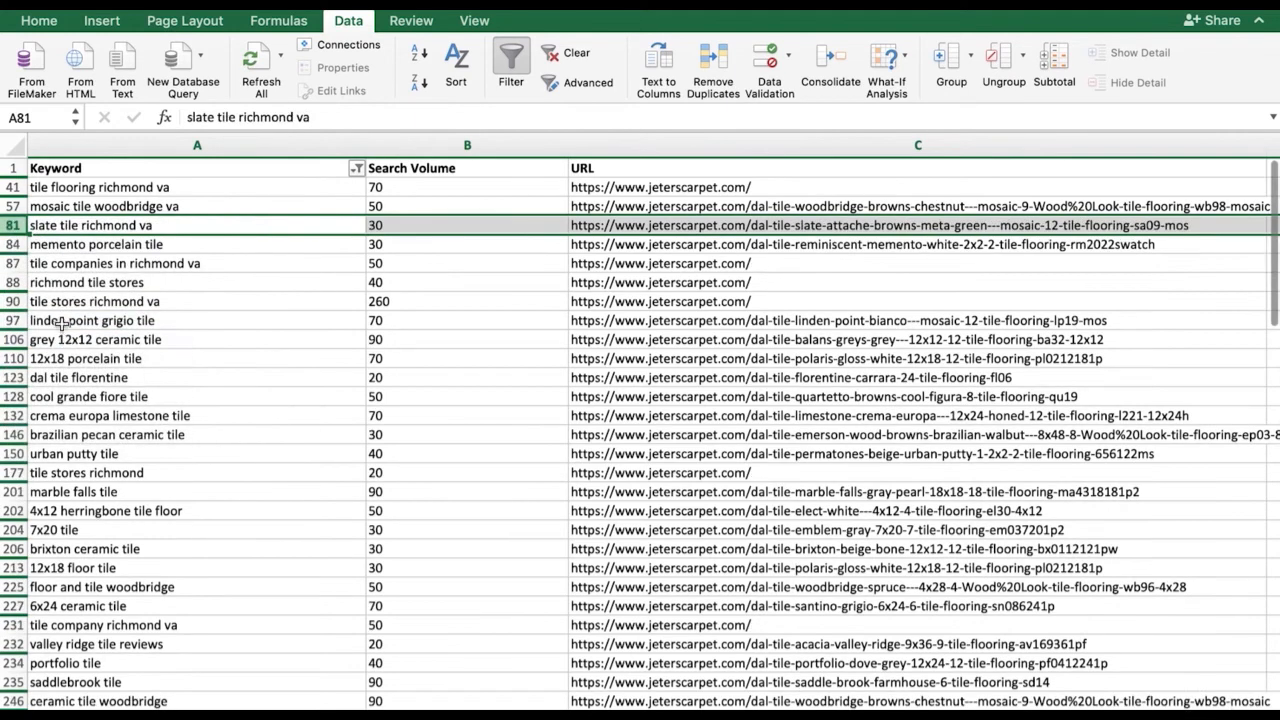
left_click(14, 244)
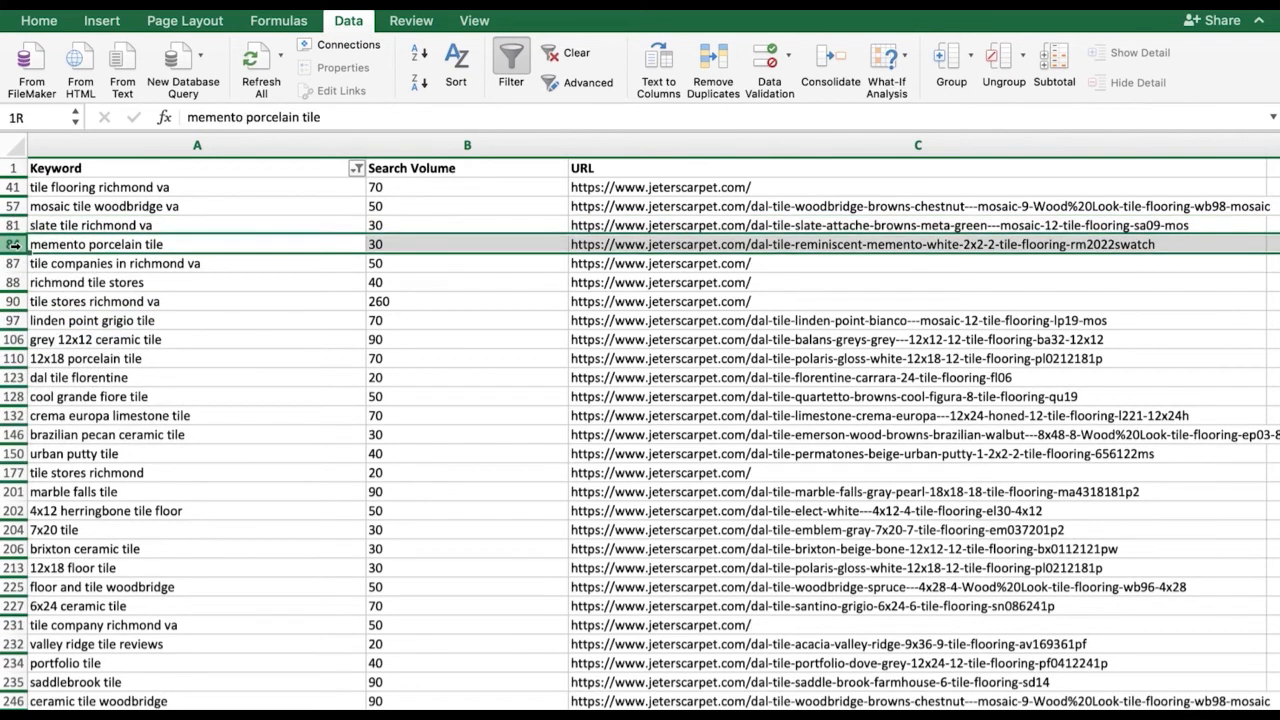
right_click(14, 244)
key("Escape")
right_click(15, 248)
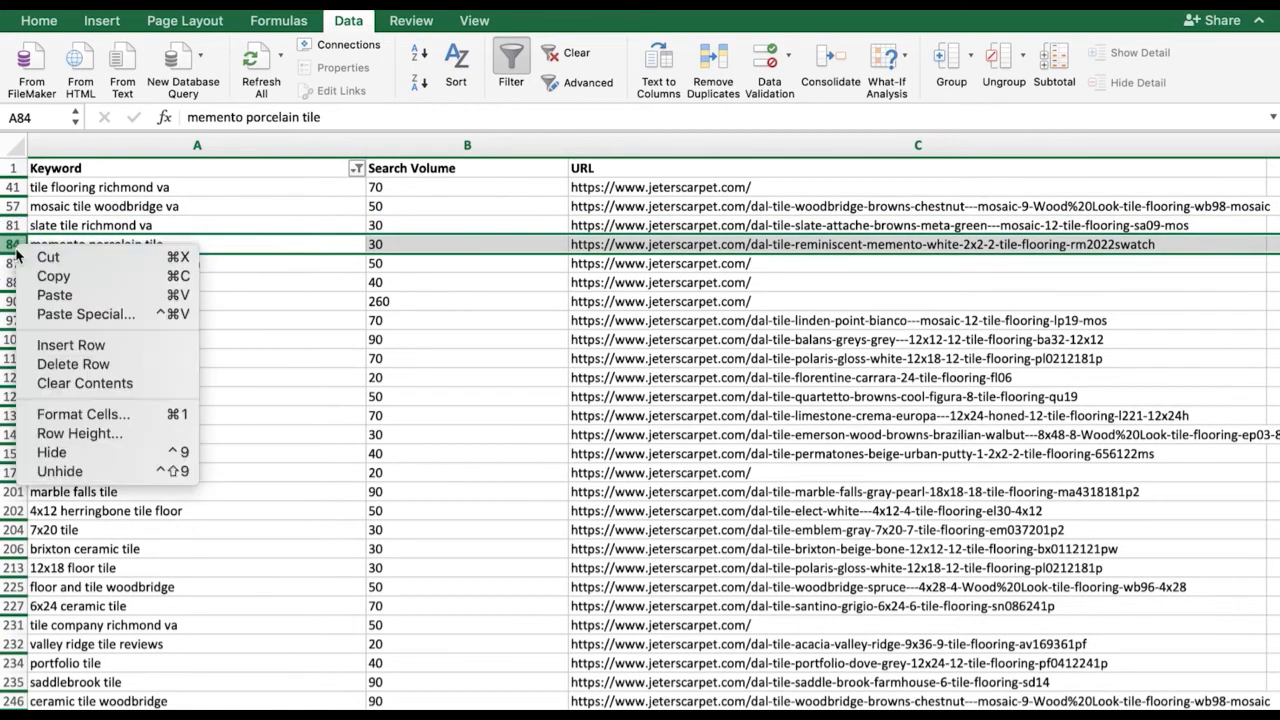
left_click(73, 364)
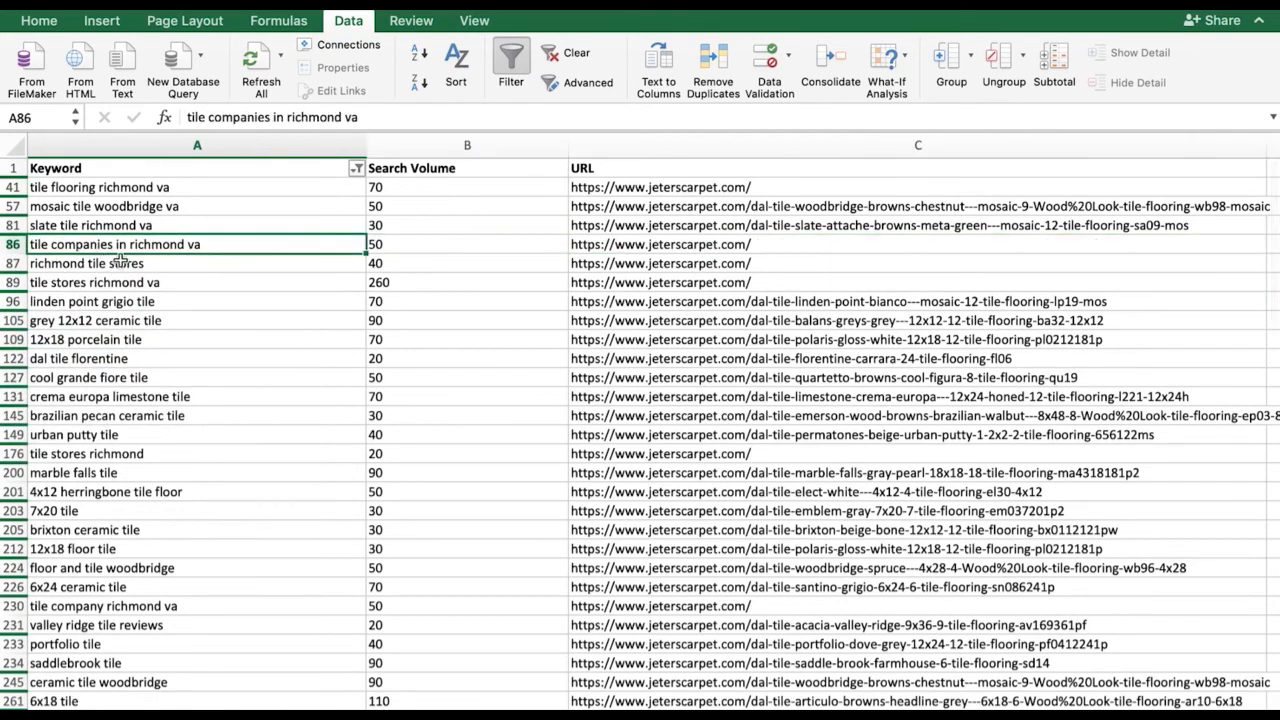
Step: Delete the row for the product-specific keyword "linden point grigio tile"
left_click(170, 268)
left_click(180, 284)
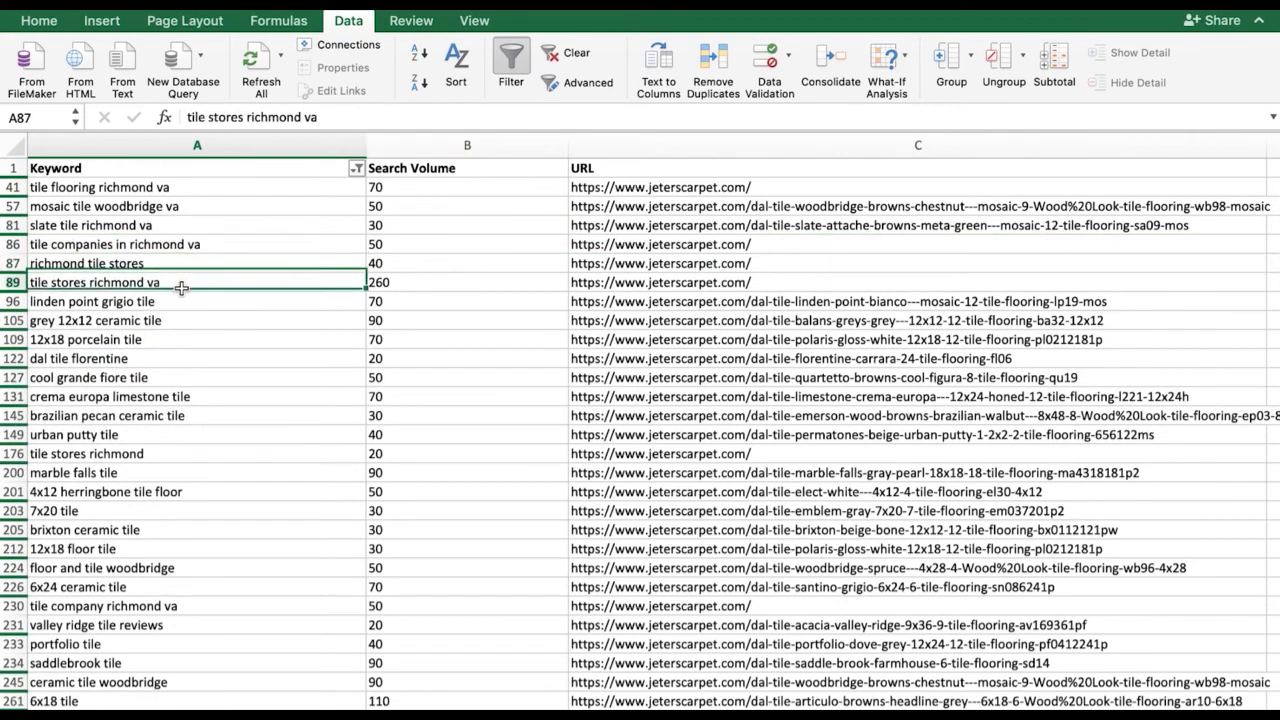
left_click(13, 301)
right_click(13, 301)
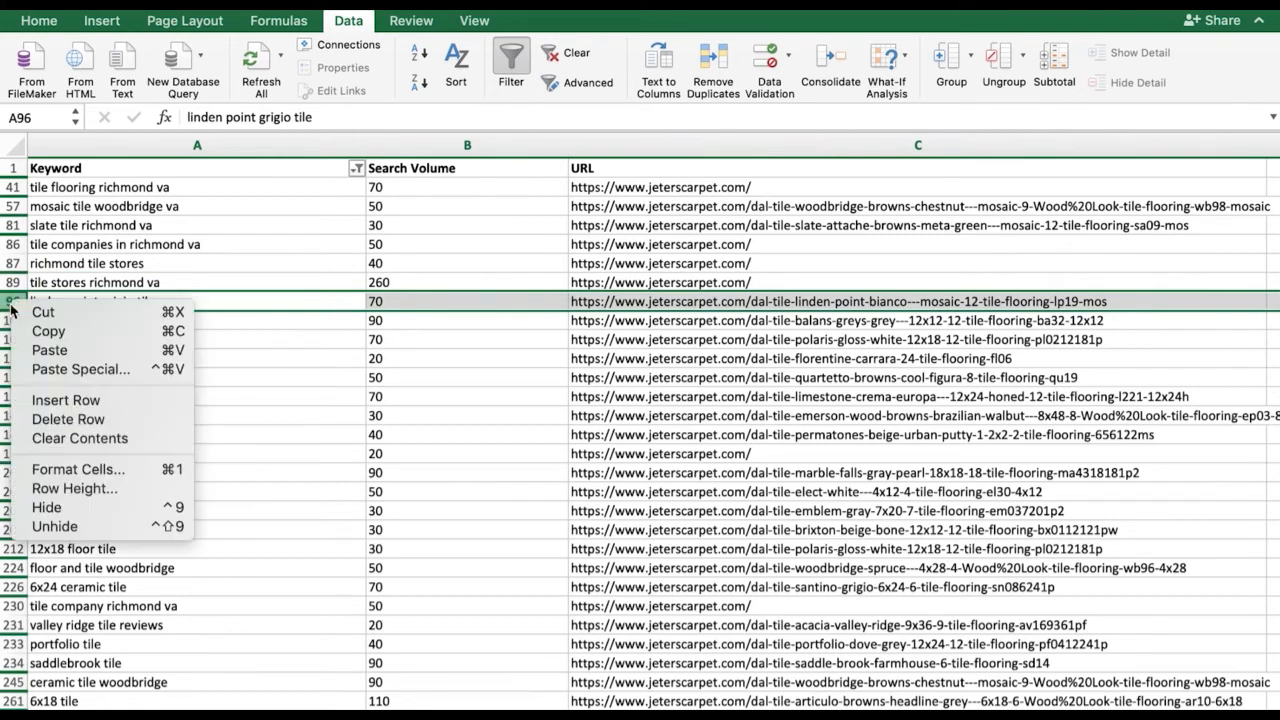
left_click(70, 419)
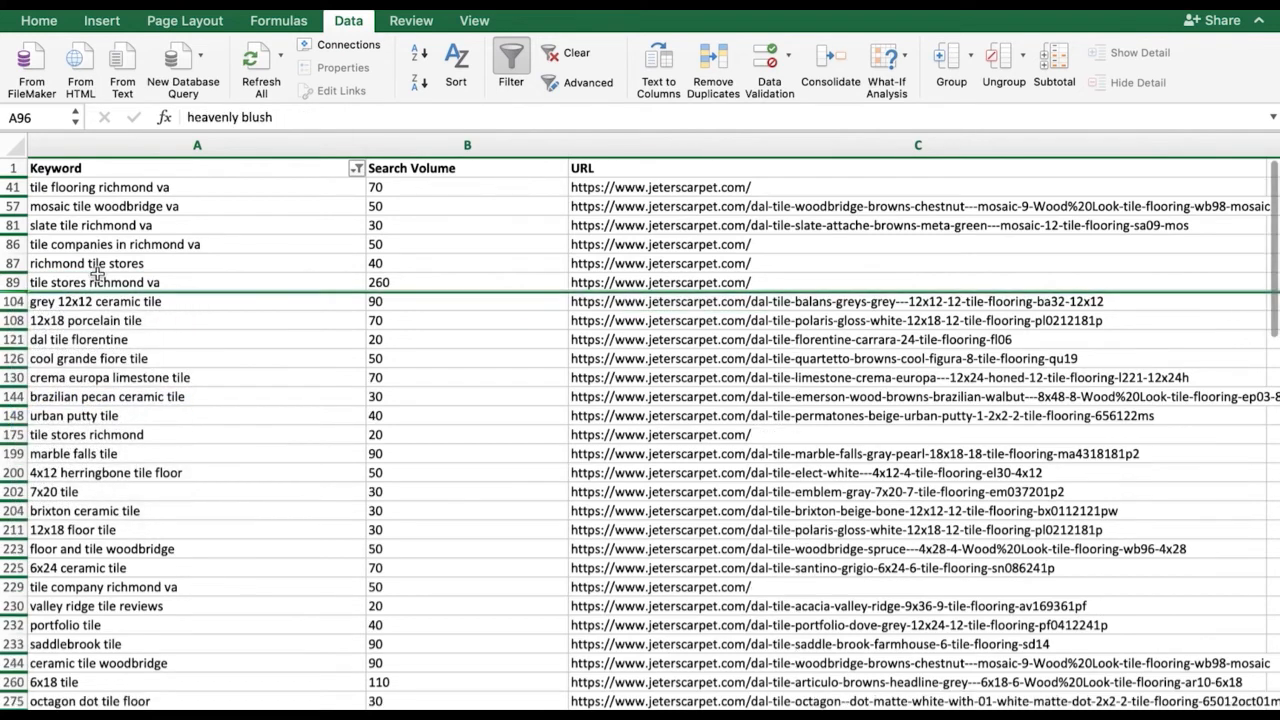
Step: Delete the rows for the store keywords "tile stores richmond va" and "richmond tile stores"
left_click(75, 280)
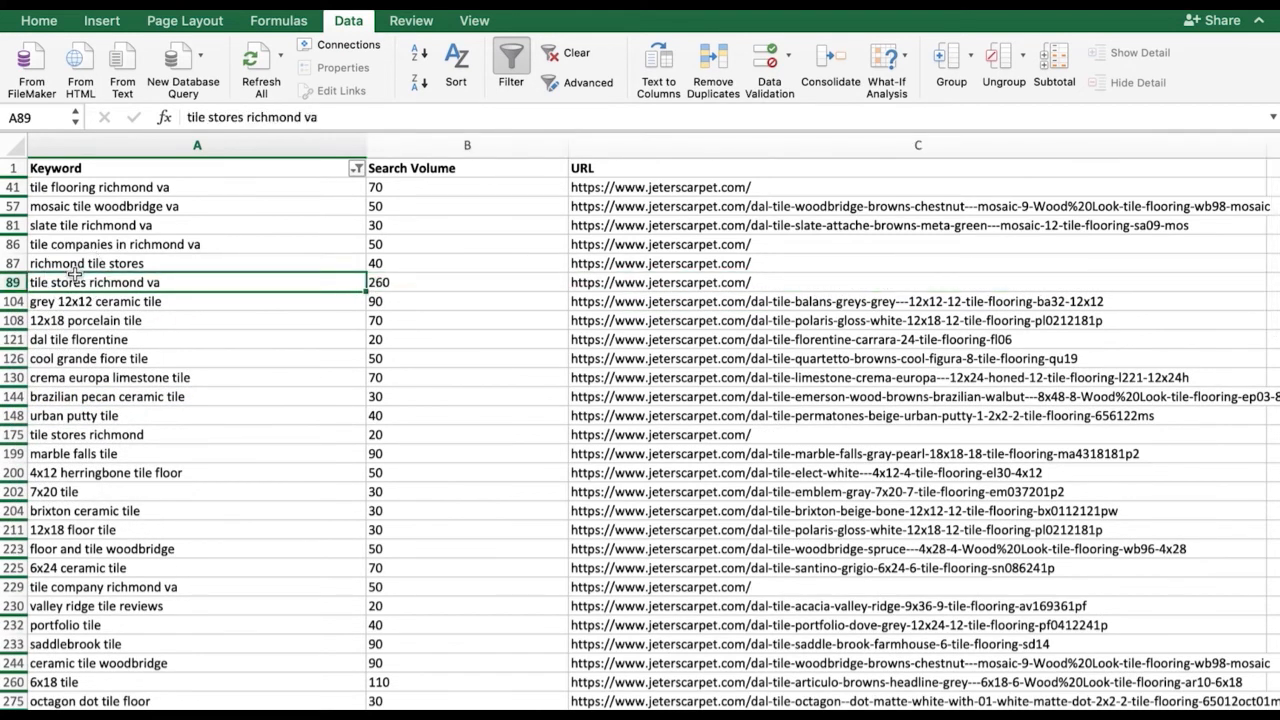
right_click(13, 282)
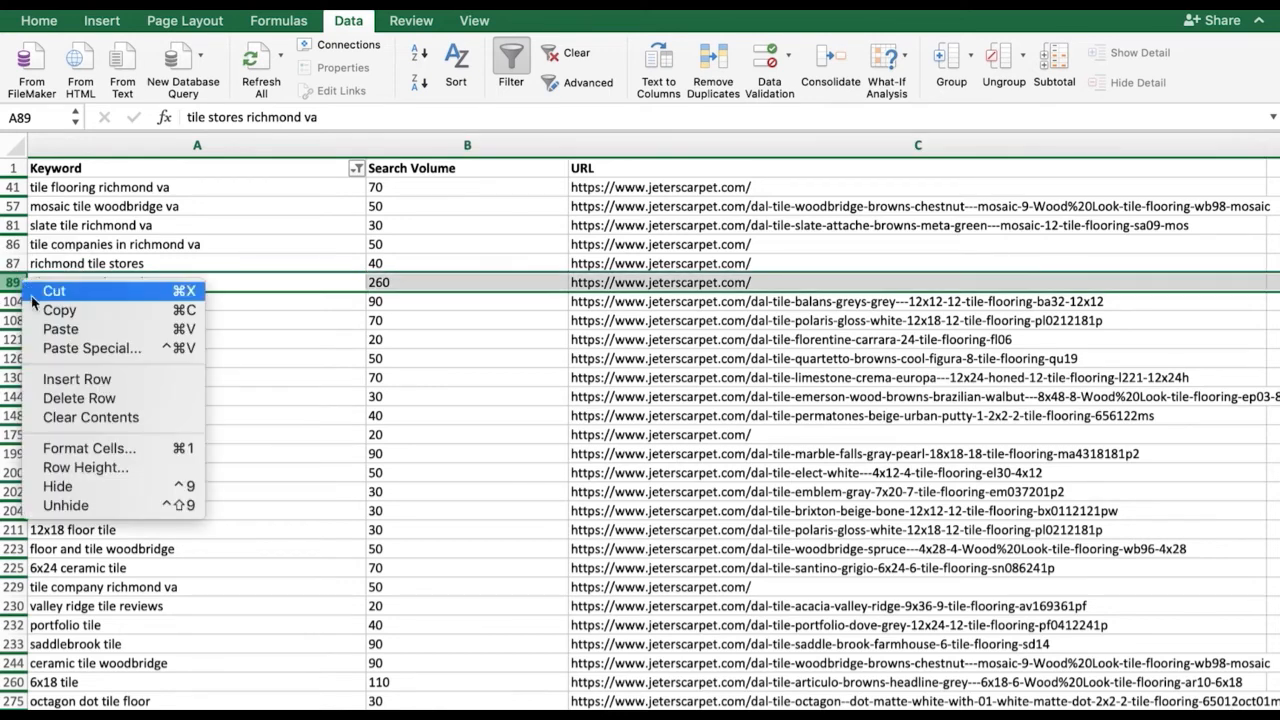
left_click(65, 400)
left_click(13, 263)
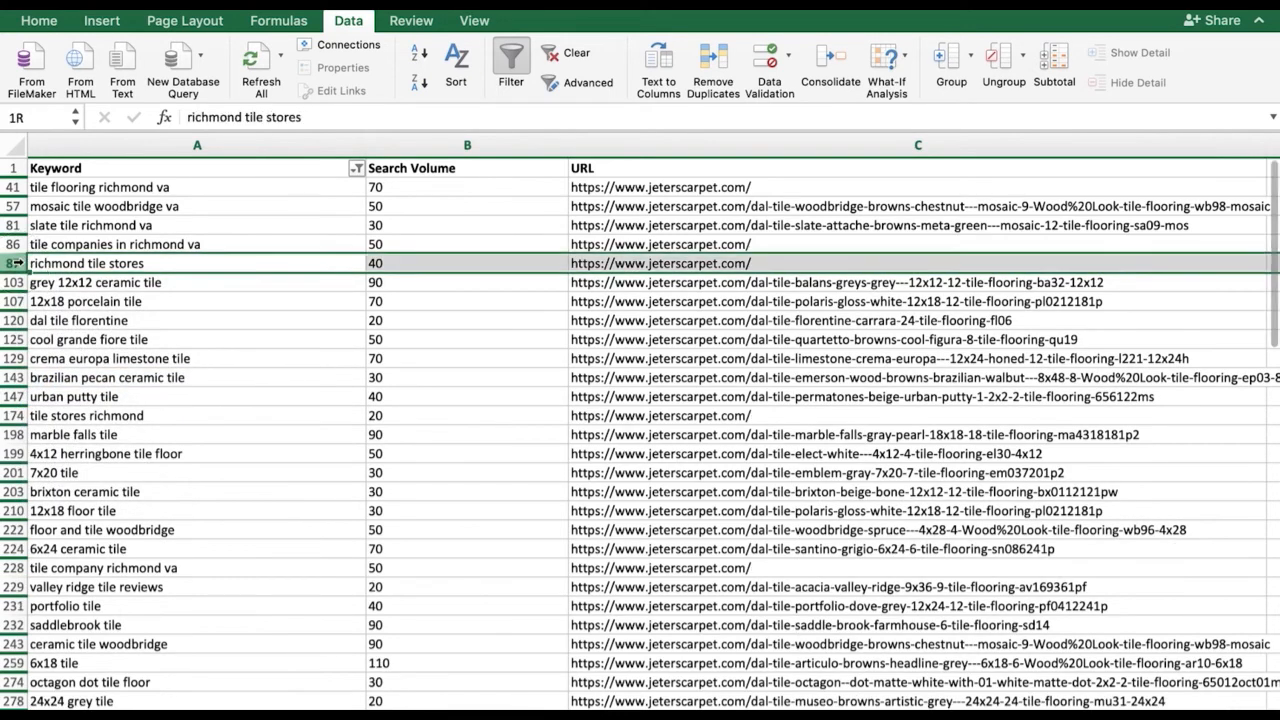
right_click(12, 260)
left_click(69, 374)
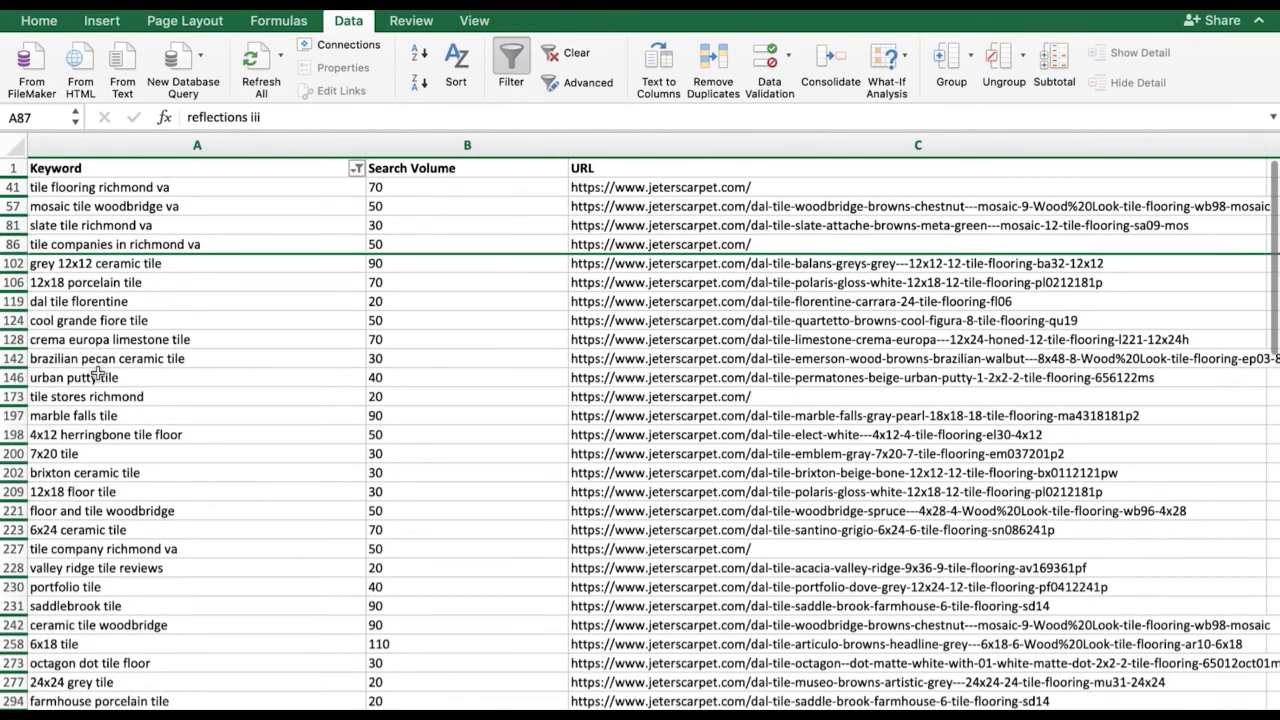
Step: Review the filtered tile keywords and copy "tile flooring richmond va" through "tile companies in richmond va" with search volumes into the template below "tile shop richmond"
scroll(97, 372, "down", 20)
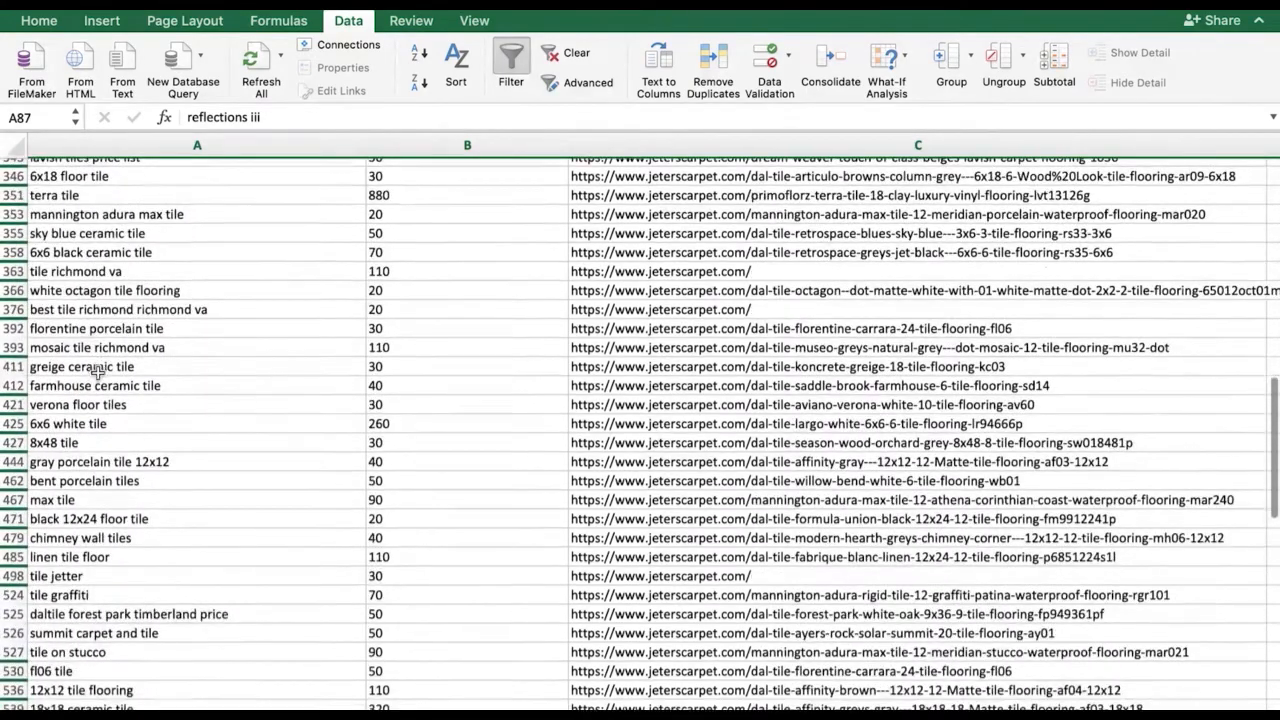
scroll(97, 372, "down", 20)
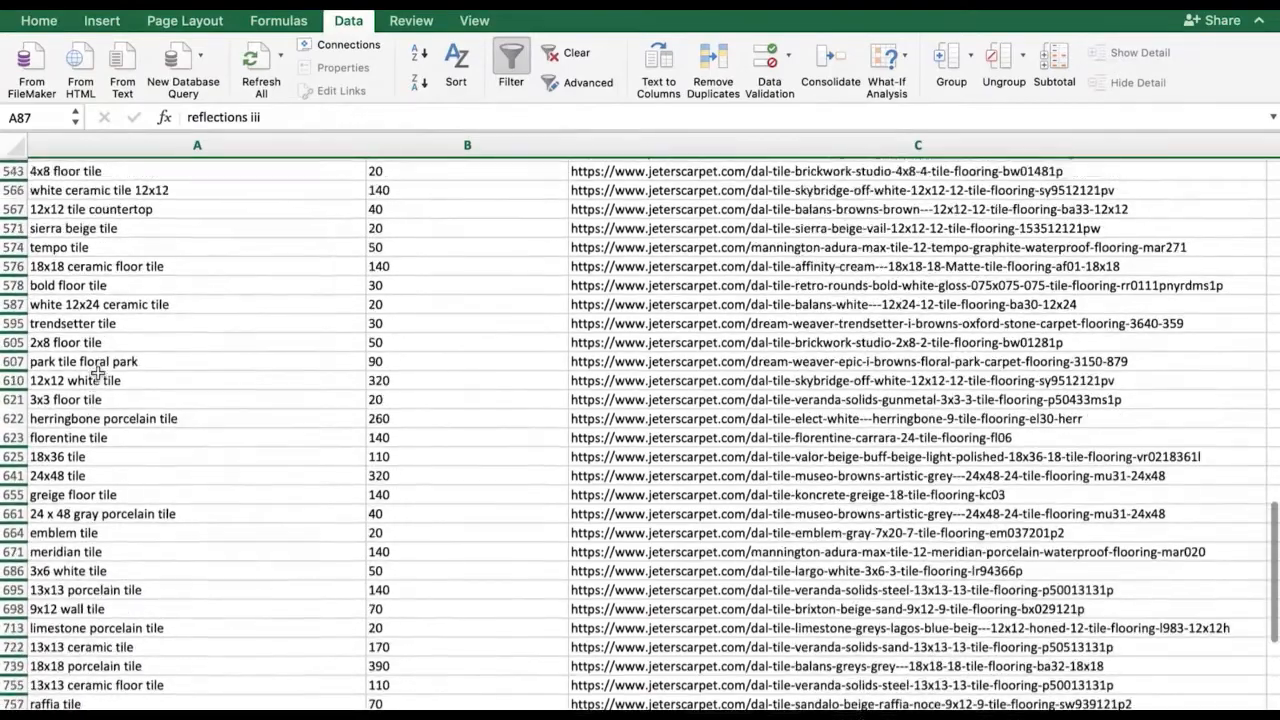
scroll(97, 372, "up", 20)
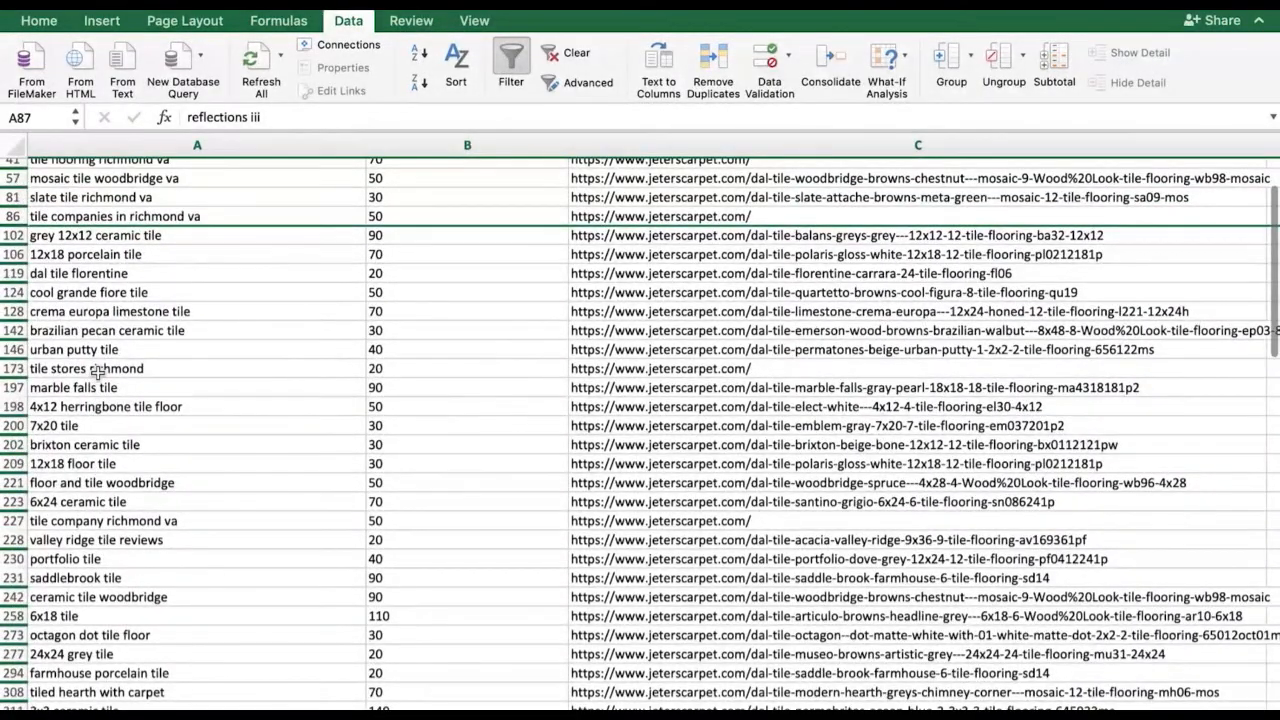
scroll(97, 370, "up", 2)
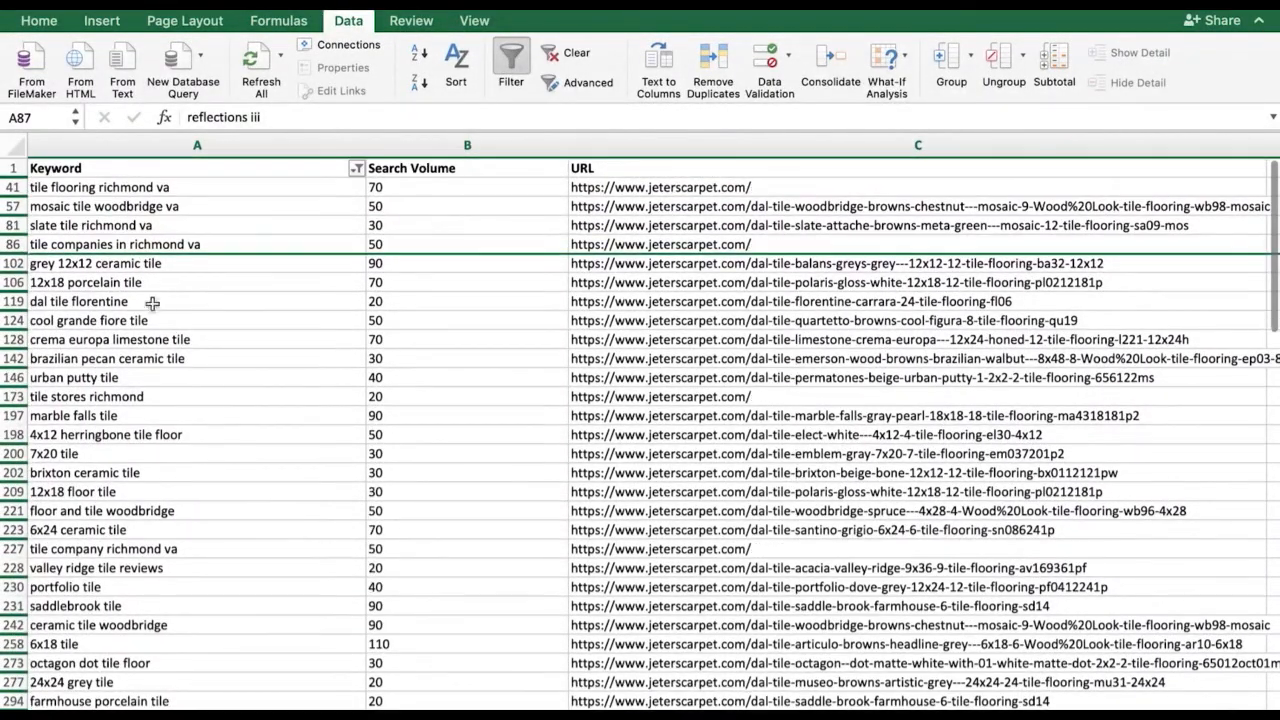
left_click_drag(155, 186, 380, 245)
key("ctrl+c")
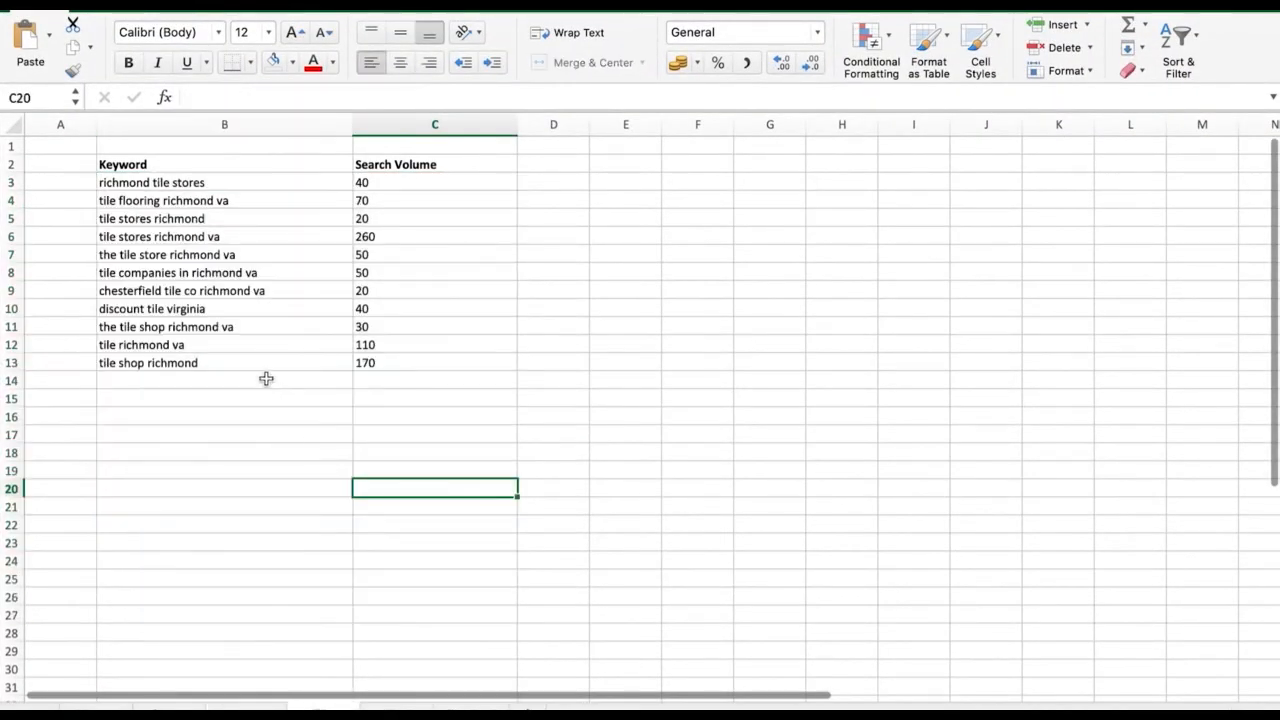
left_click(266, 378)
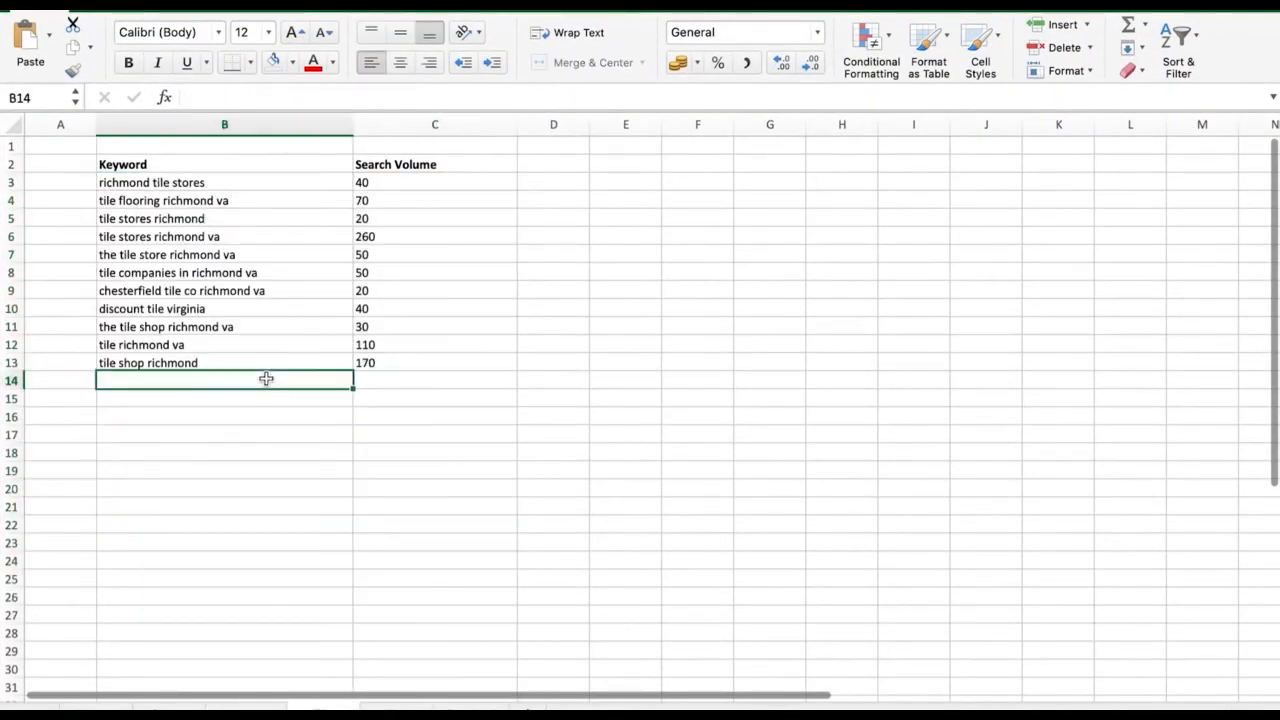
key("ctrl+v")
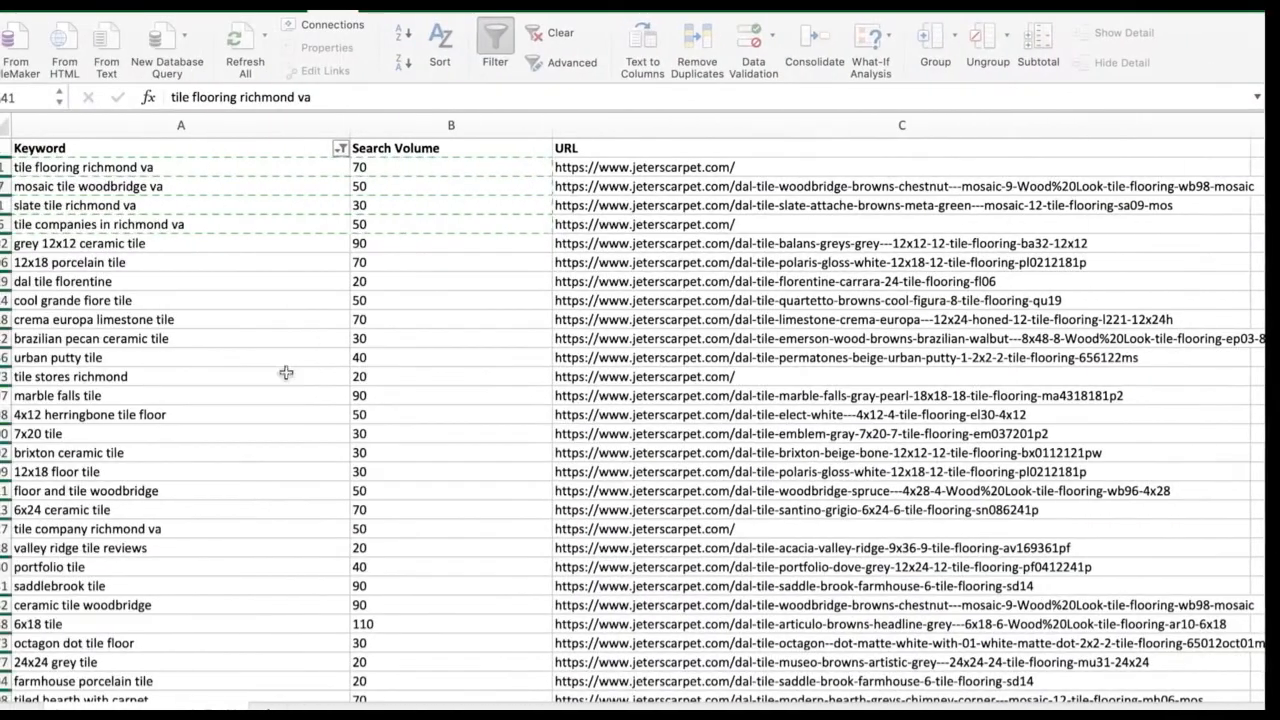
left_click_drag(60, 167, 380, 224)
key("ctrl+c")
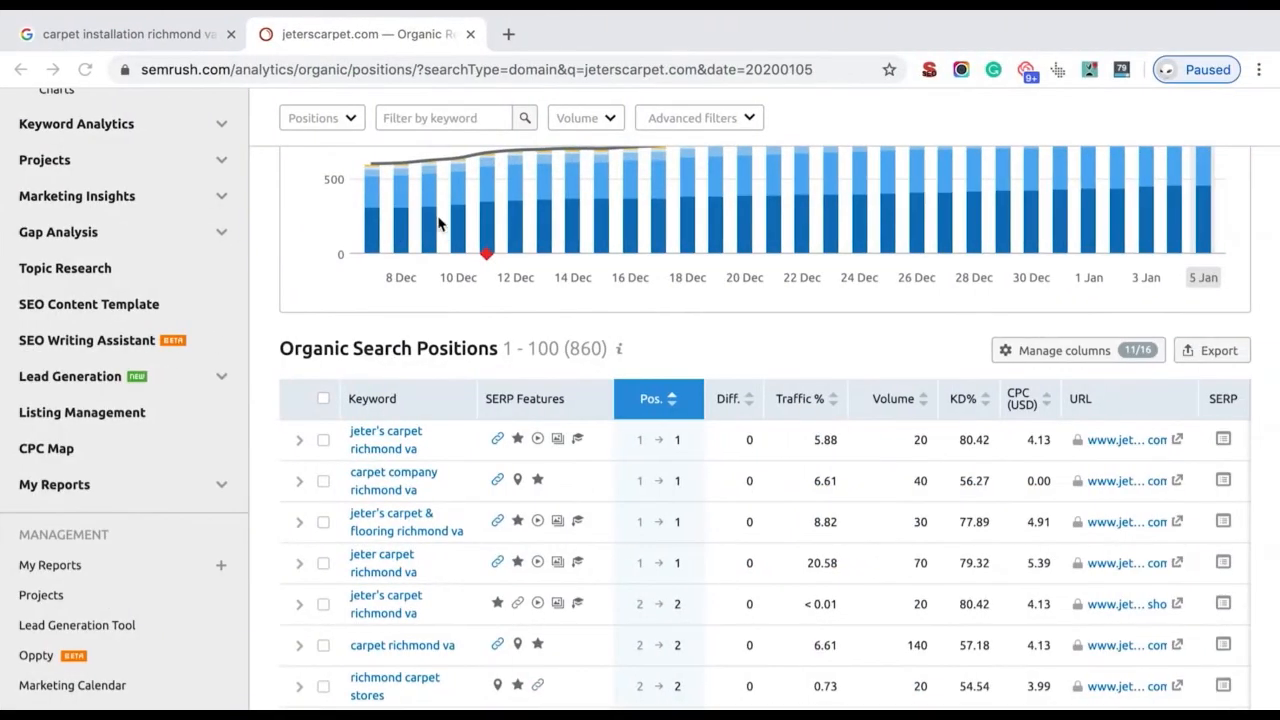
Step: Search Google for "hardwood installation richmond va" and look through the organic results for competitor sites
left_click(425, 34)
scroll(284, 104, "up", 3)
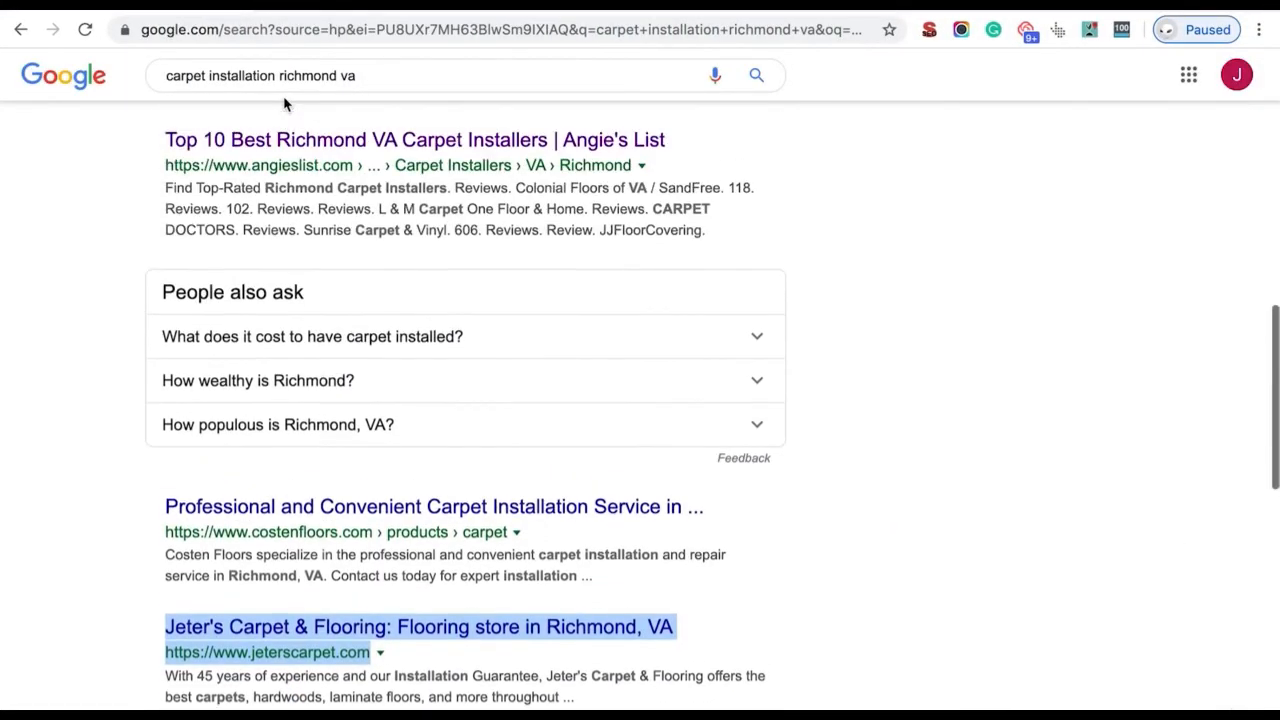
triple_click(286, 76)
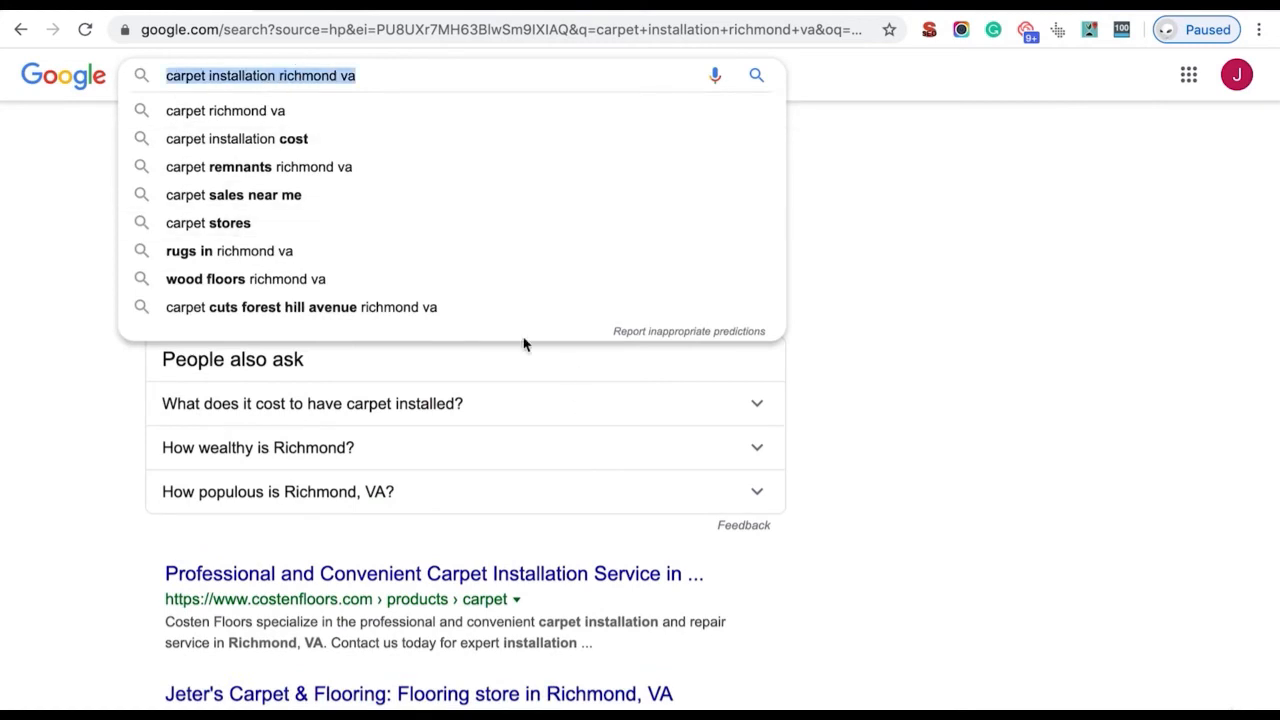
left_click(177, 75)
double_click(177, 75)
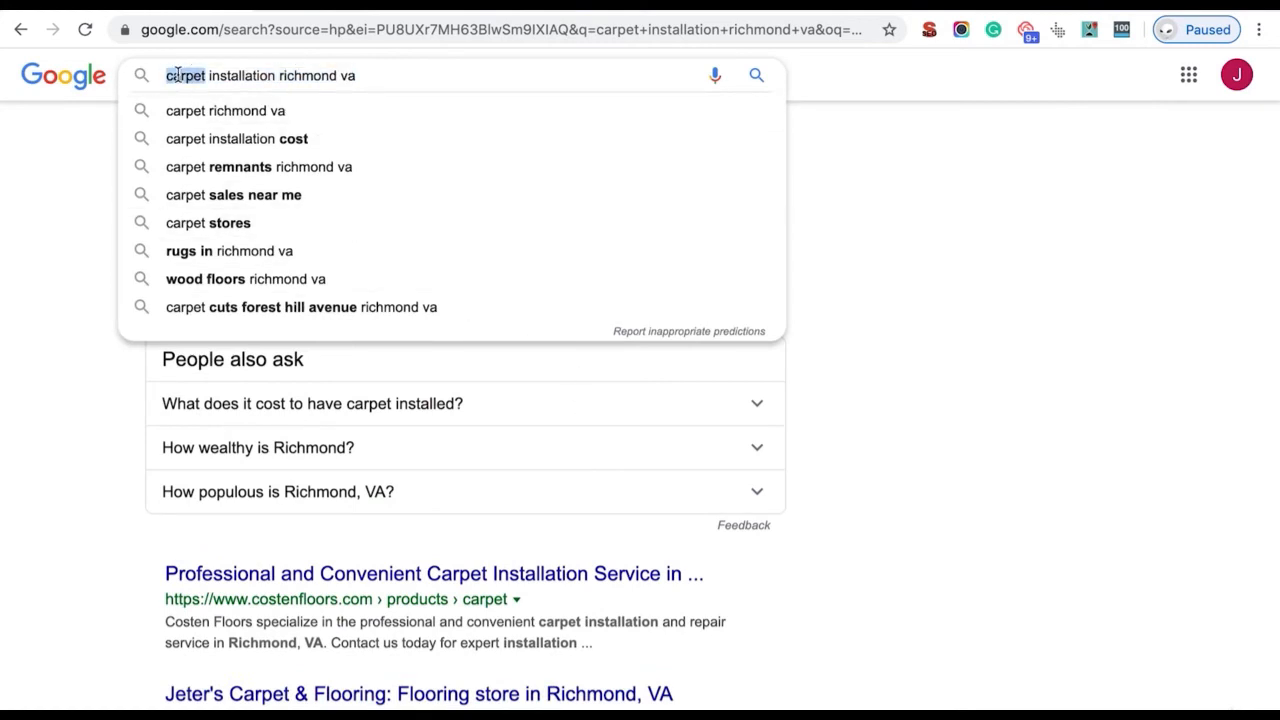
type("hardwood")
key("Return")
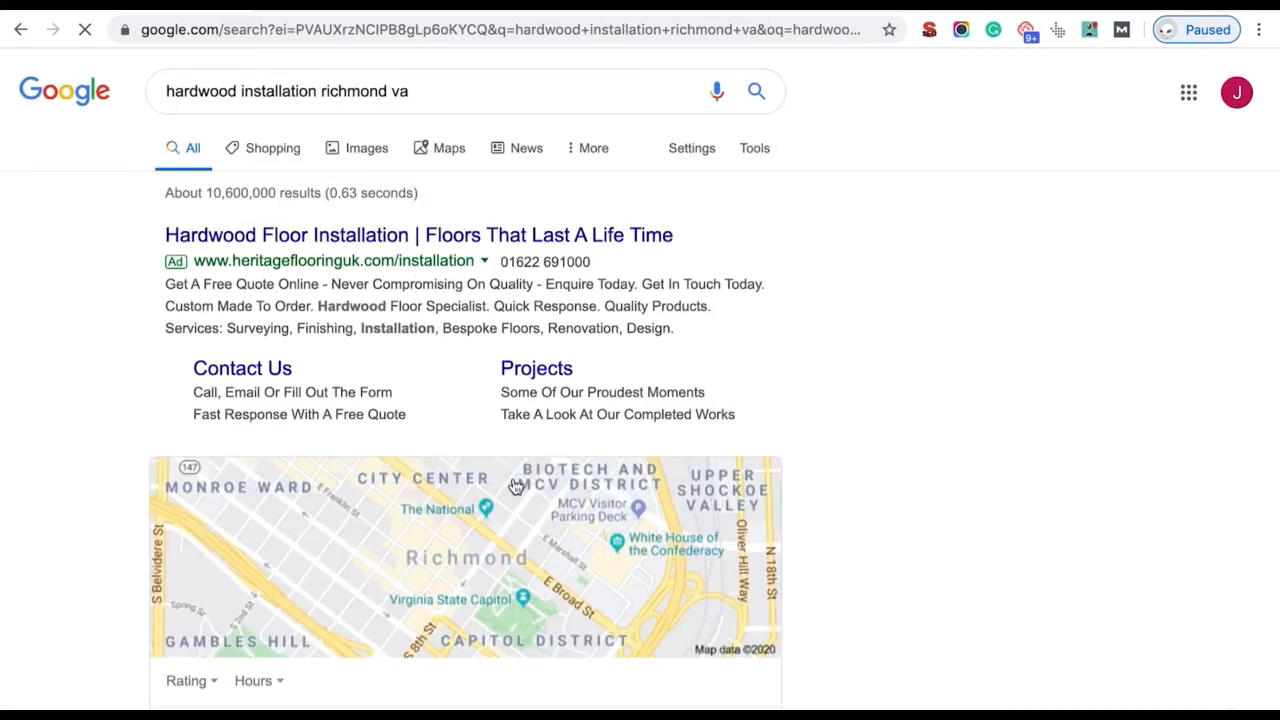
scroll(514, 489, "down", 7)
scroll(514, 487, "down", 4)
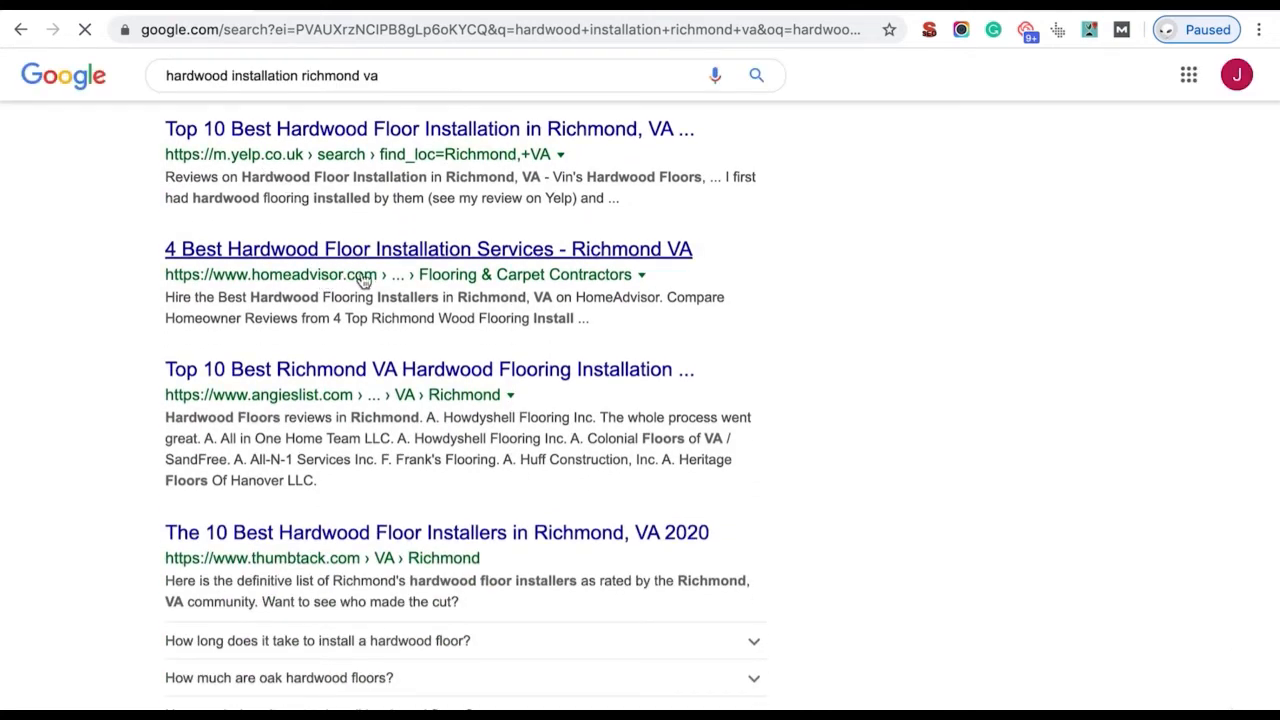
scroll(362, 570, "down", 5)
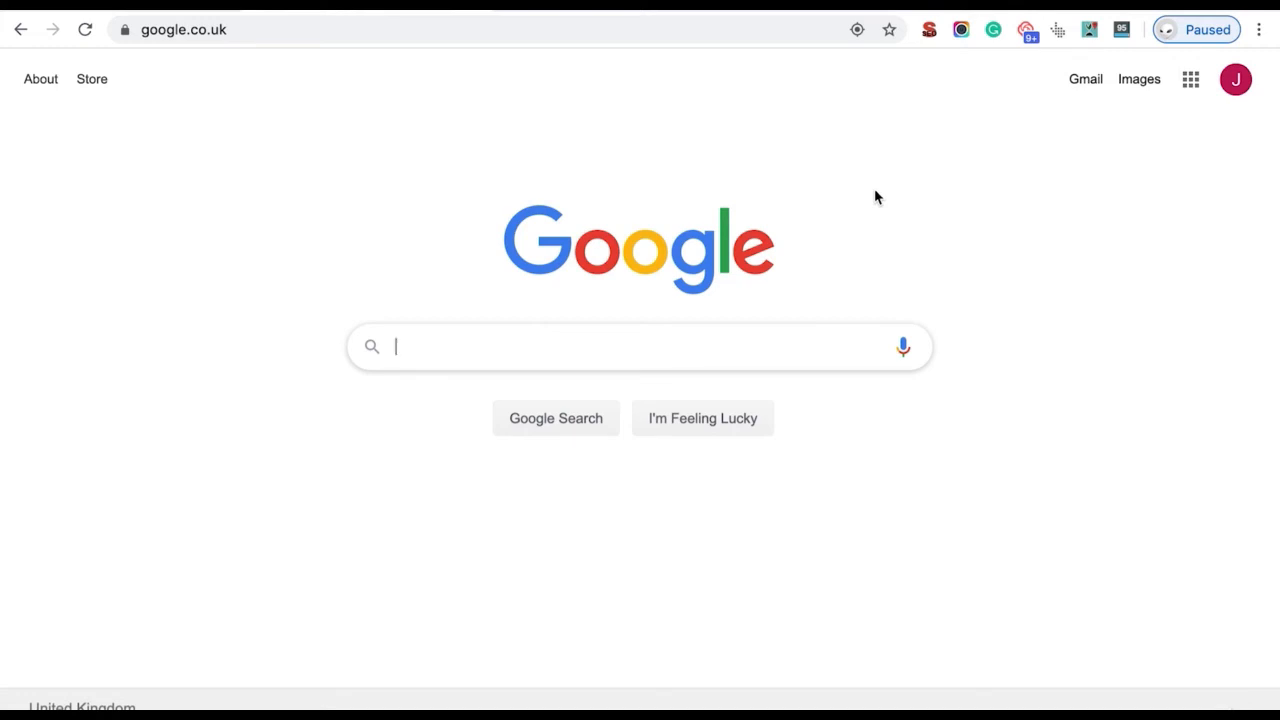
Step: Bring up Google's autocomplete suggestions for "cake" and highlight "Hardwood Flooring Installation" in the heading of the LevelFinish hardwood page
type("cake")
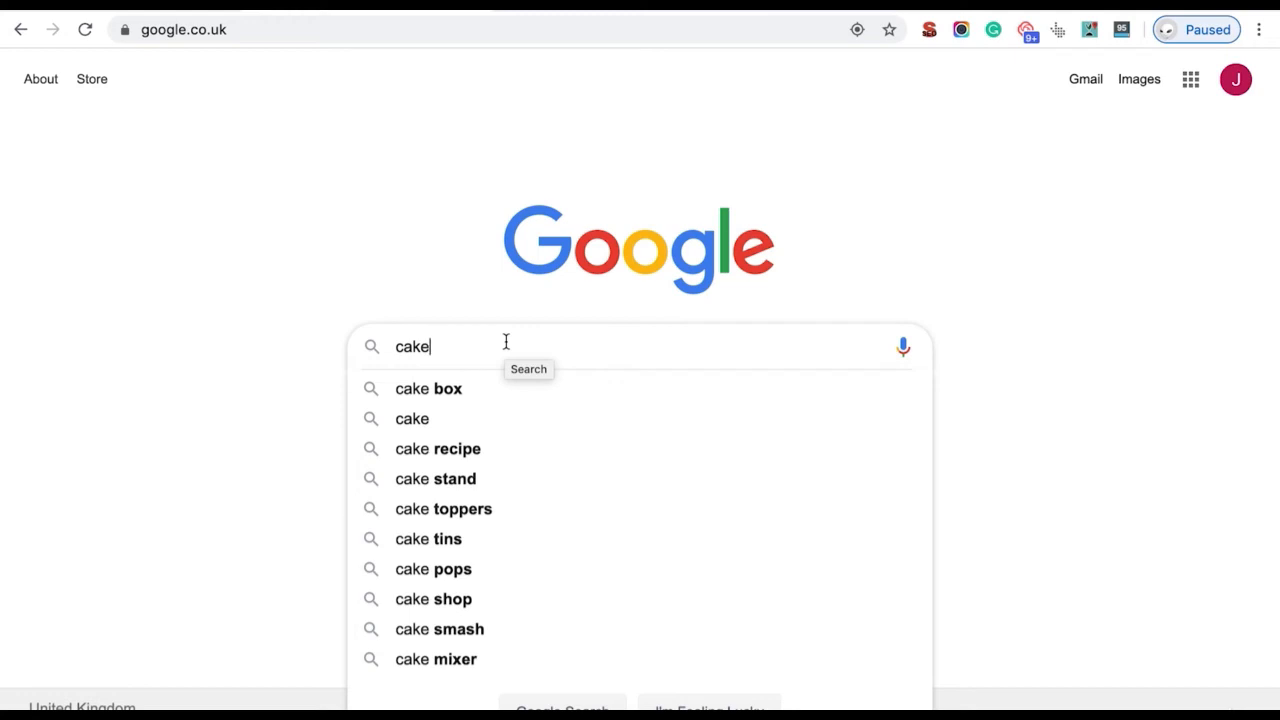
left_click(93, 38)
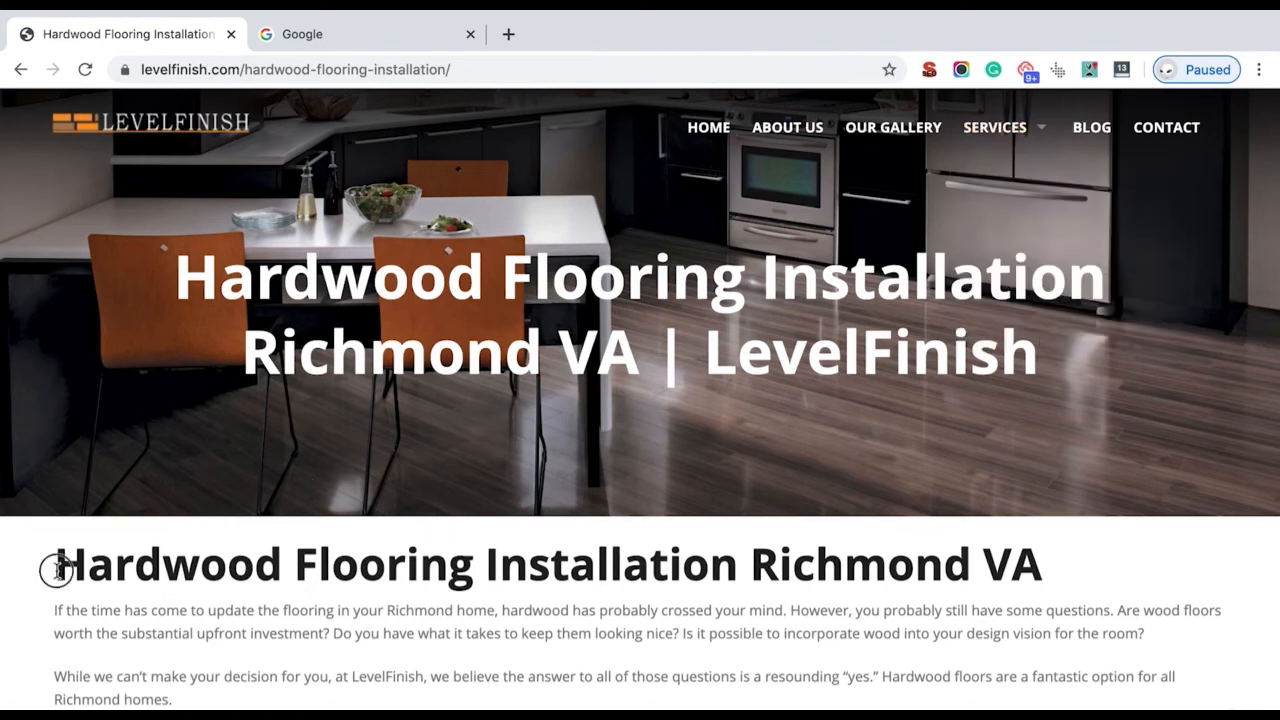
left_click_drag(49, 569, 740, 573)
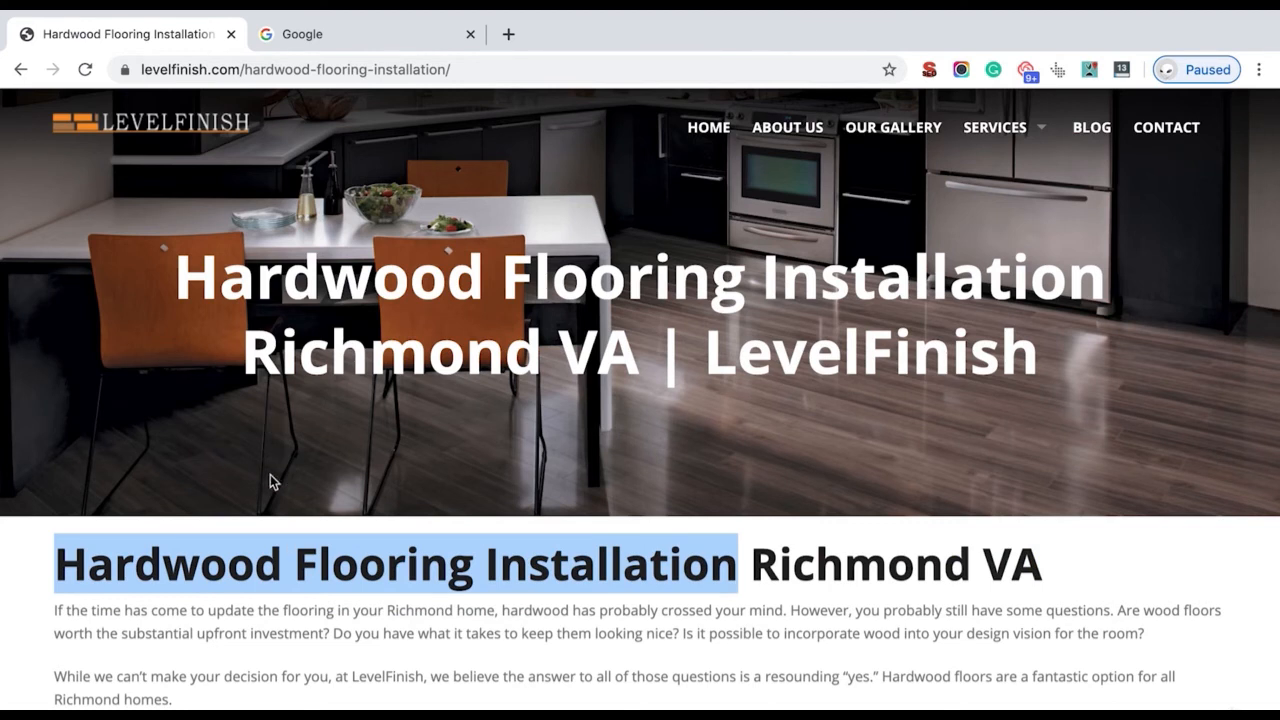
Step: Replace the Google query with "hardwood" and extend it to "hardwood flooring", checking the autocomplete suggestions at each stage
left_click(357, 40)
key("ctrl+a")
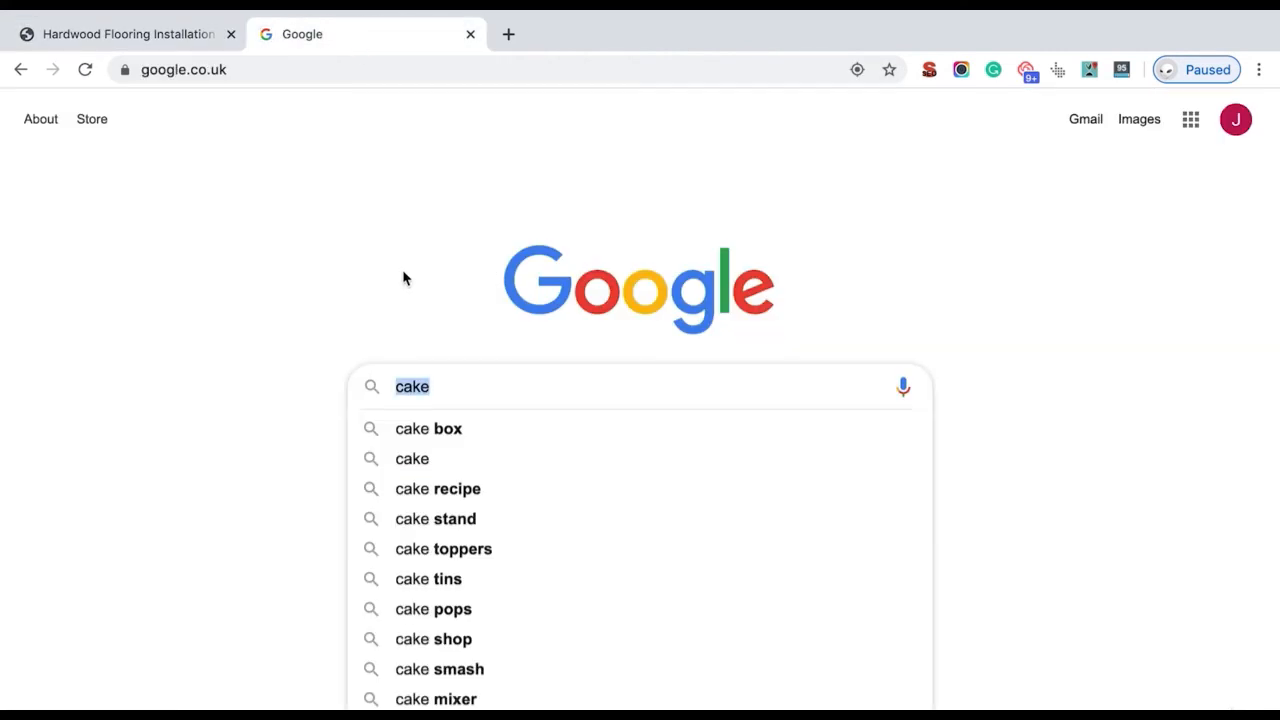
type("hardwood")
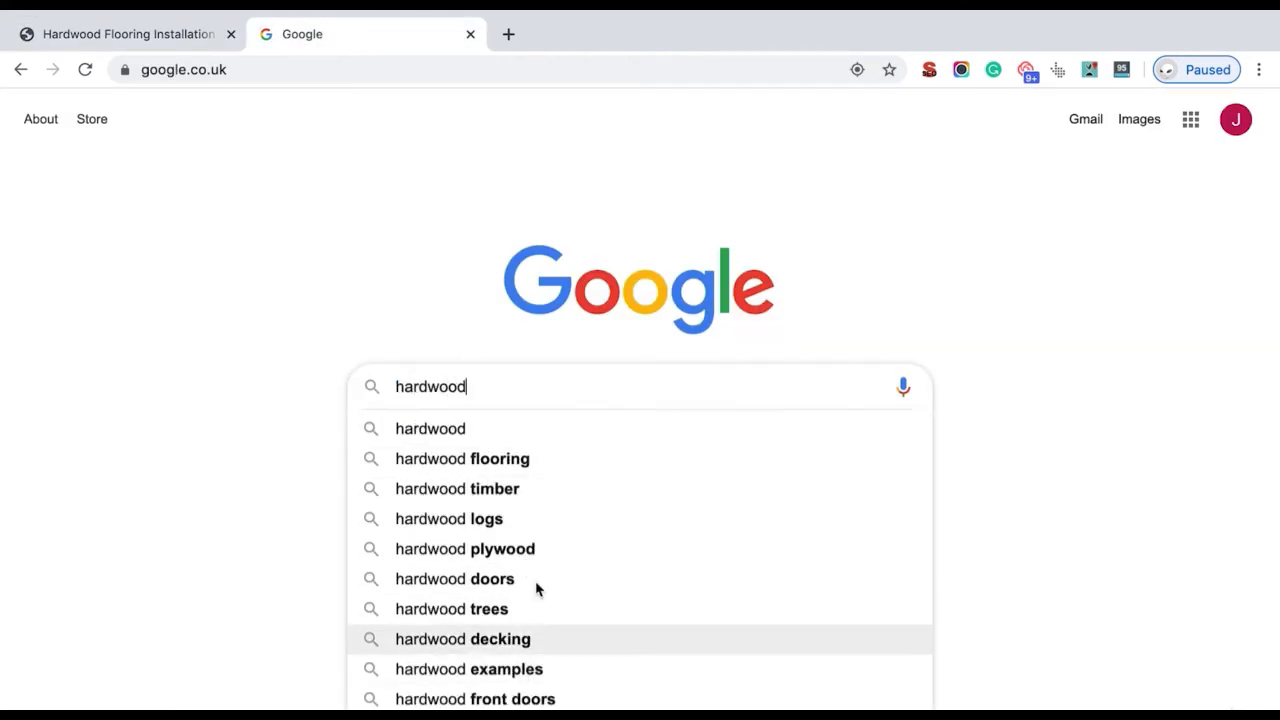
type(" floor")
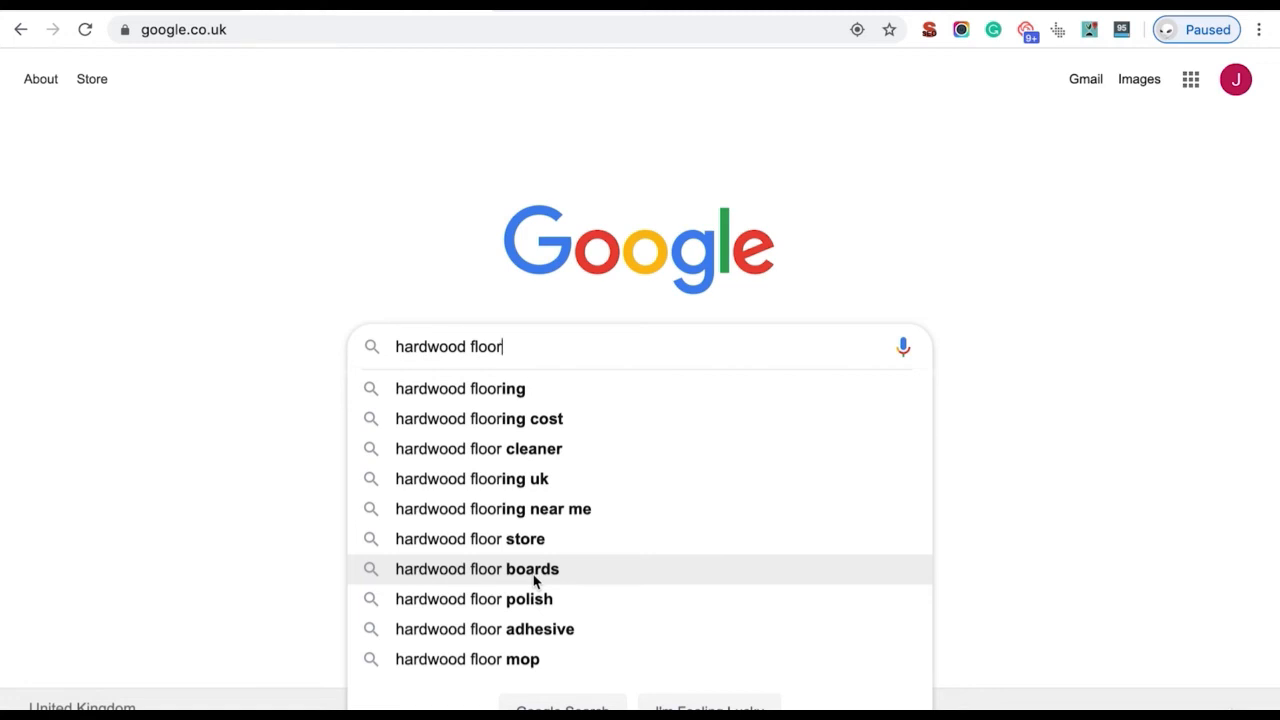
type("ing")
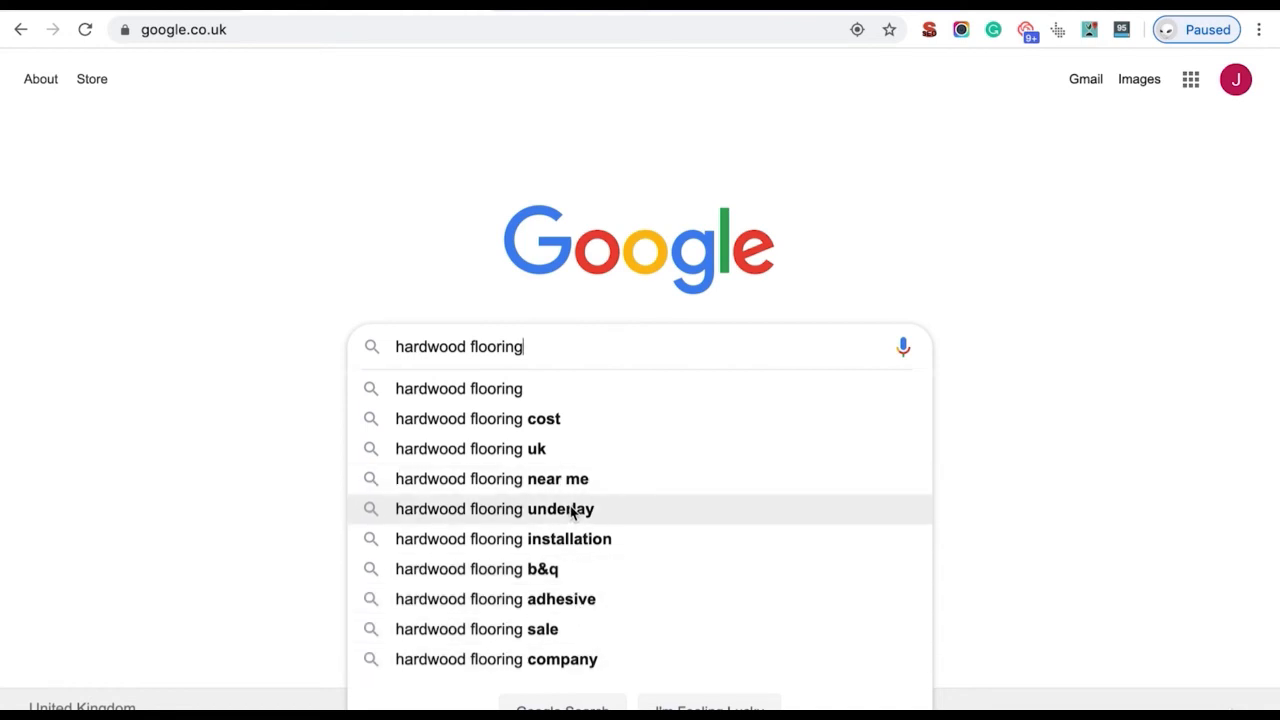
Step: Extend the query to "hardwood flooring installation ric" to examine the installation and location suggestions
type("inst")
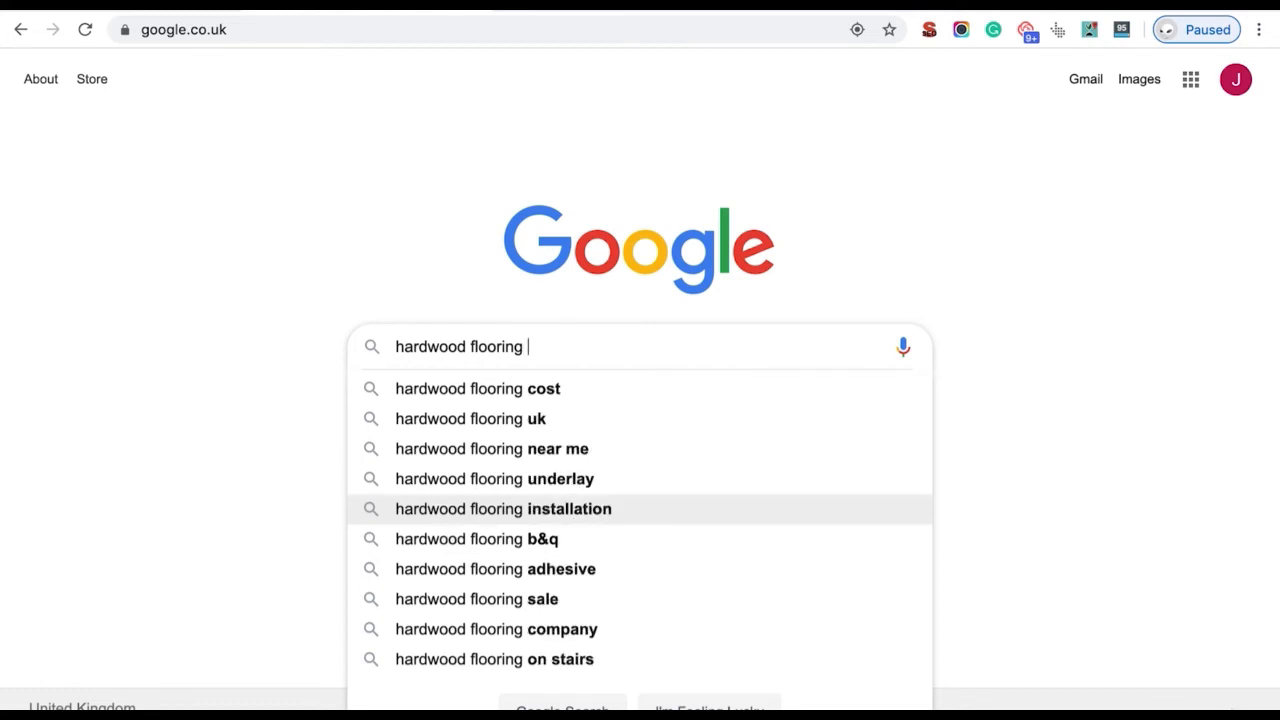
type("a")
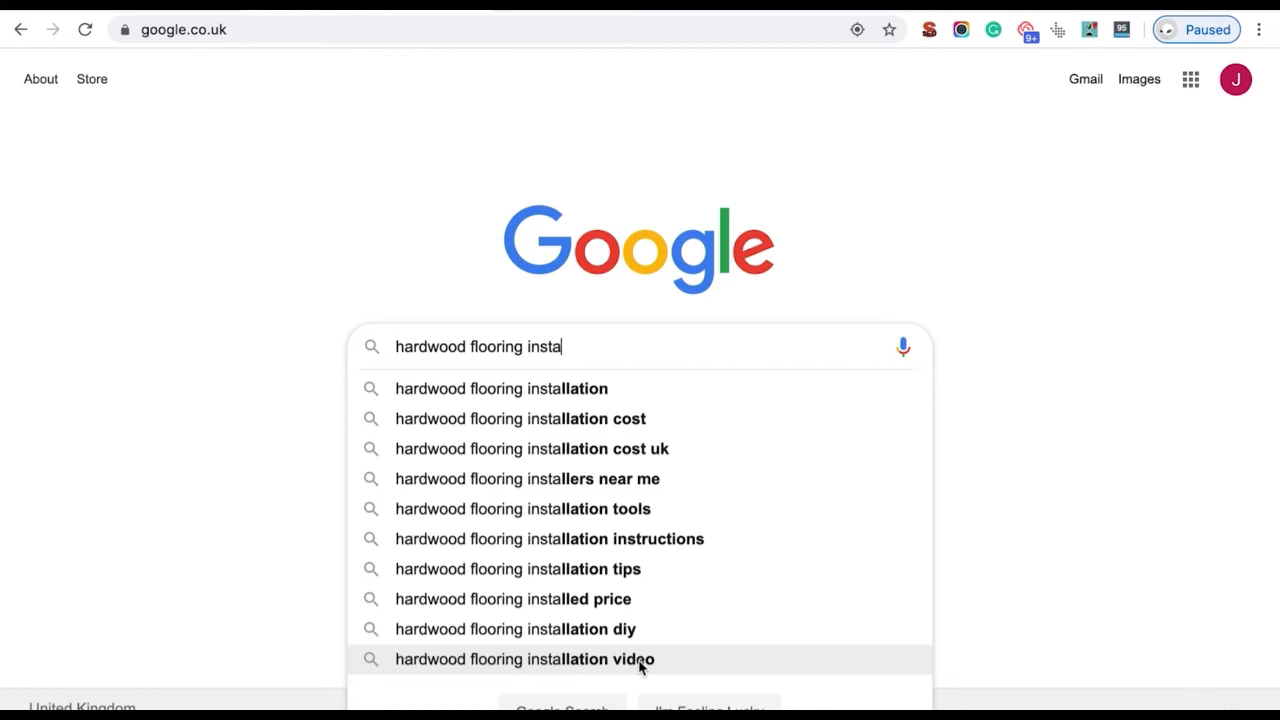
type("llat")
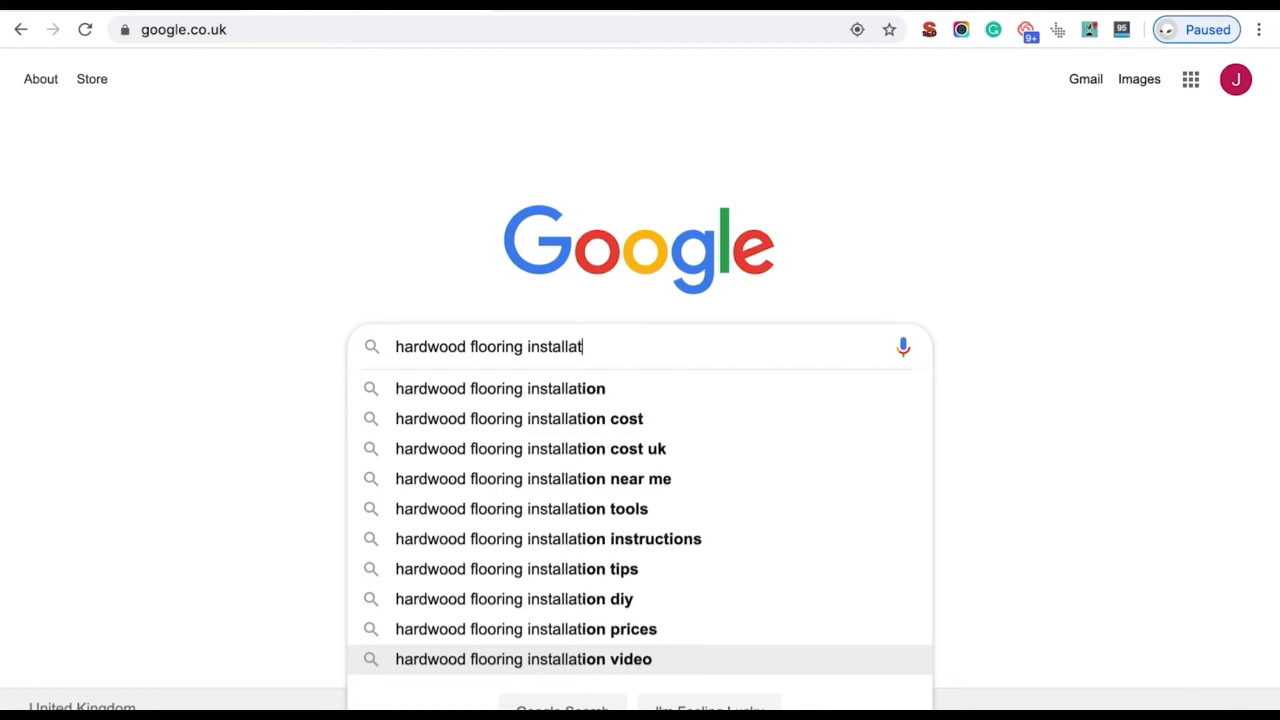
type("ion")
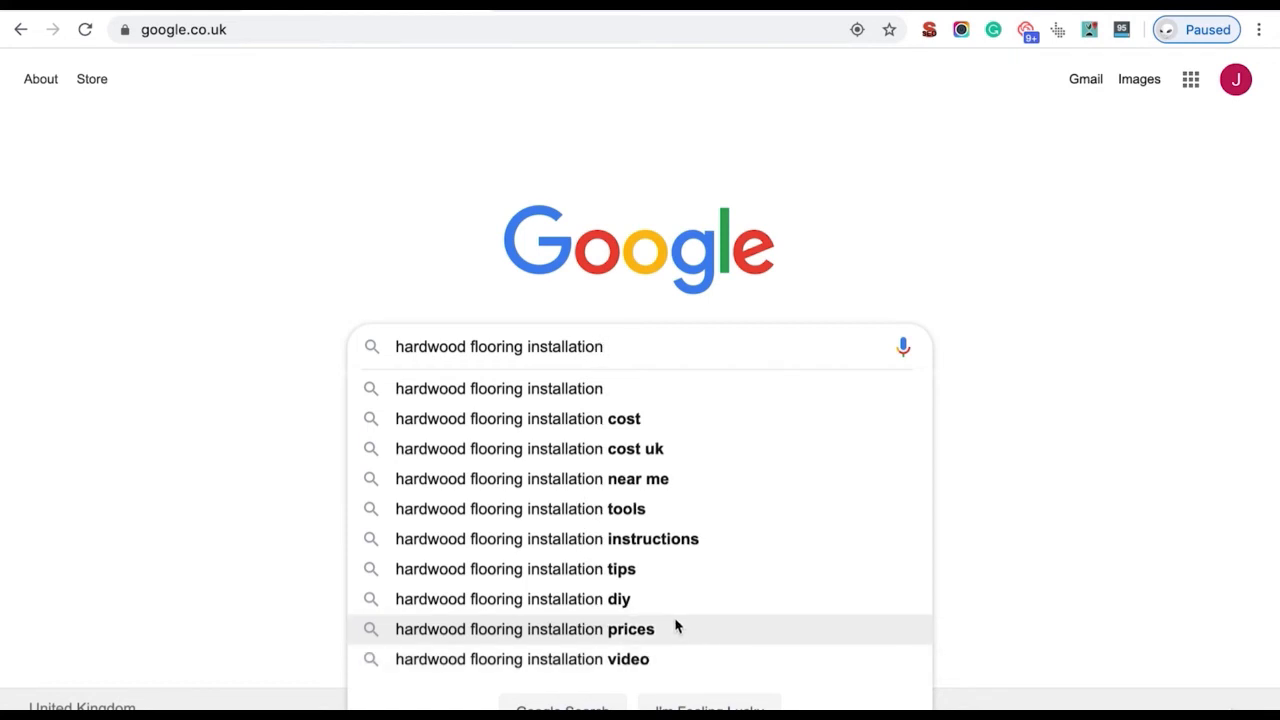
type(" ri")
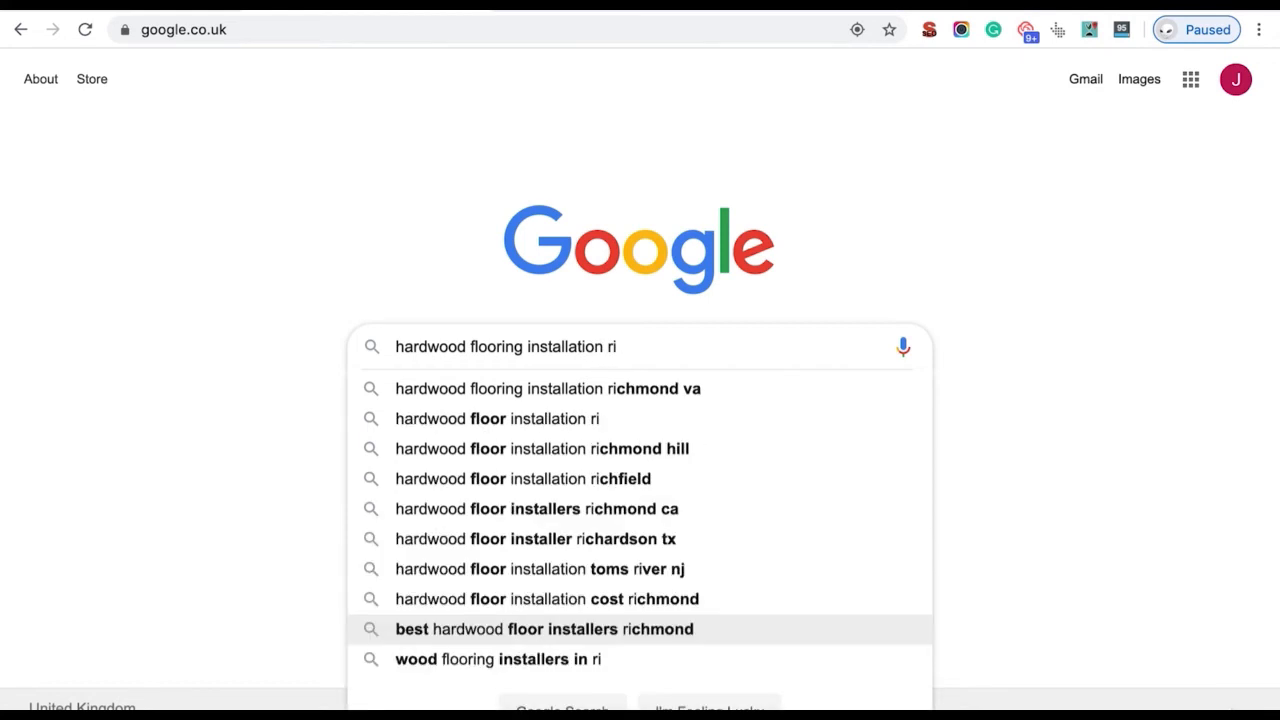
type("c")
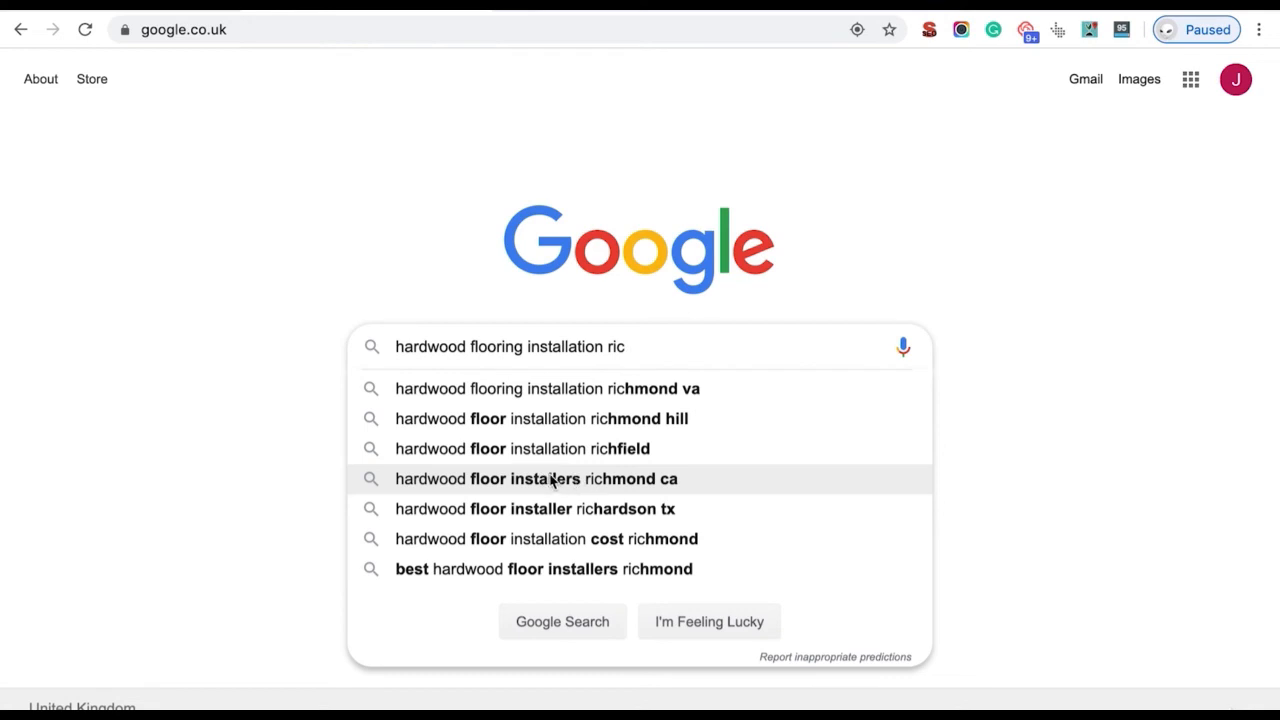
Step: Run a Google search for "carpet installation service"
triple_click(541, 344)
type("car")
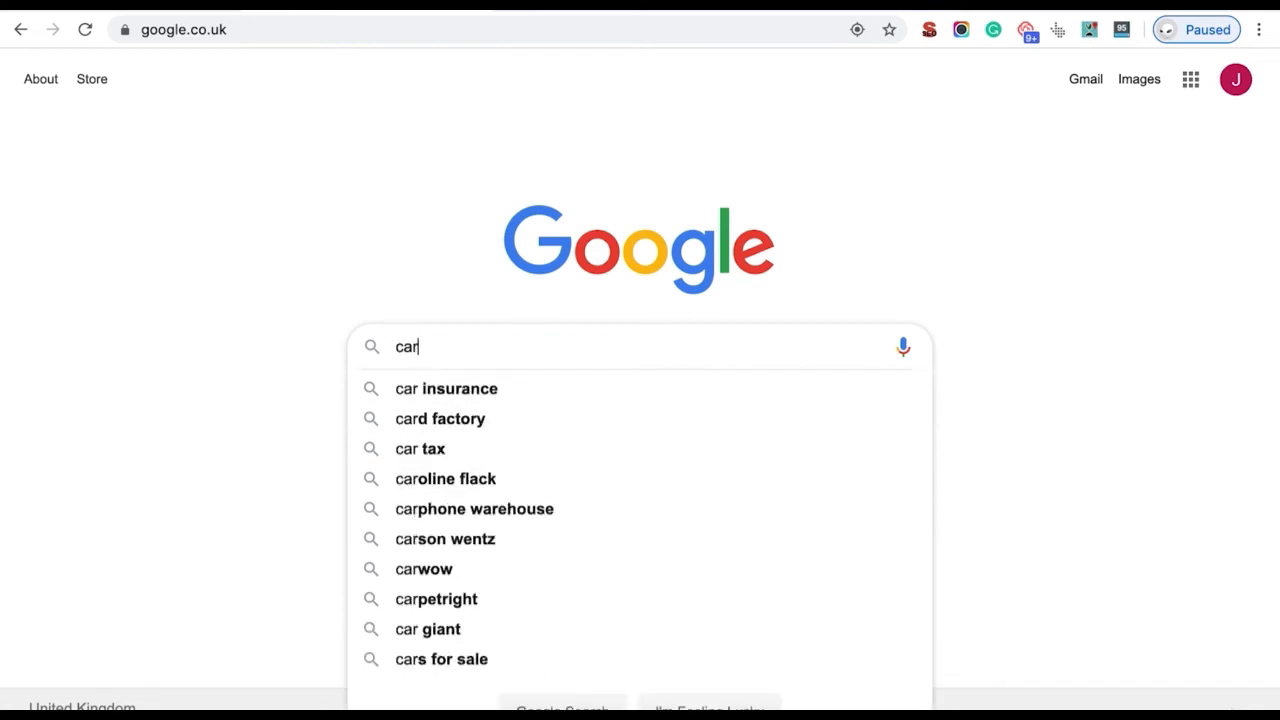
type("pet insta")
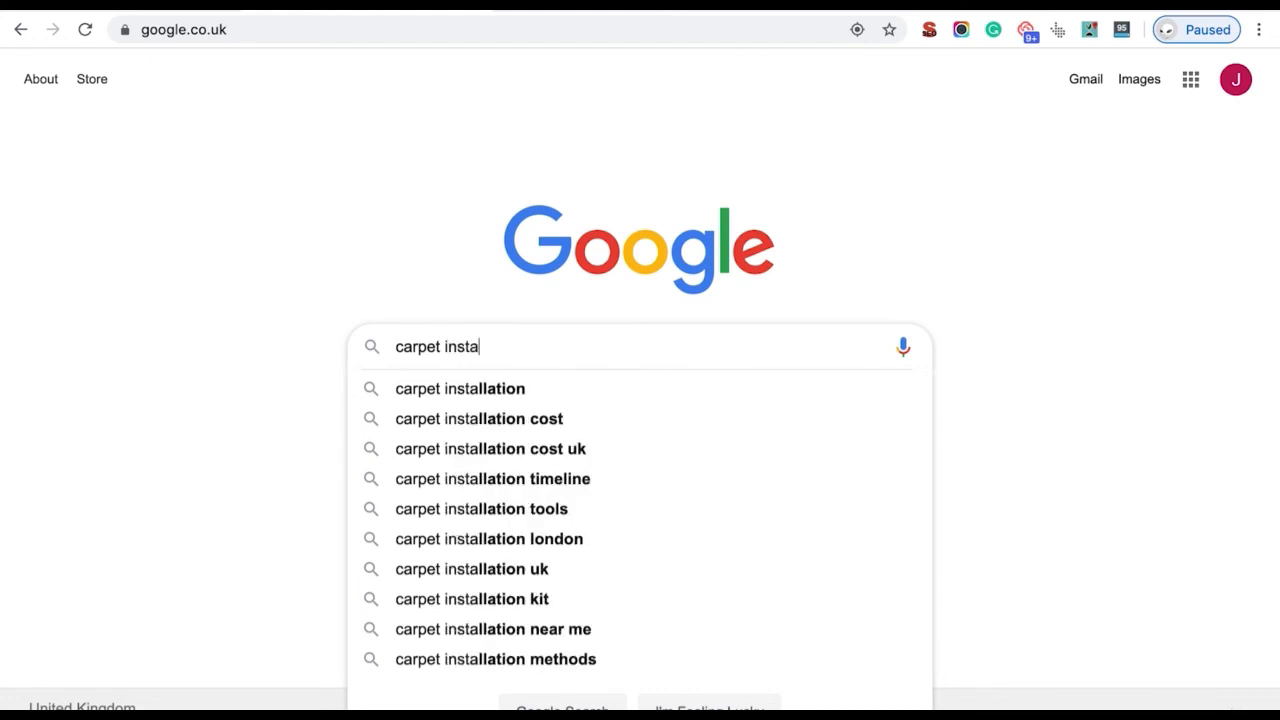
type("llation ")
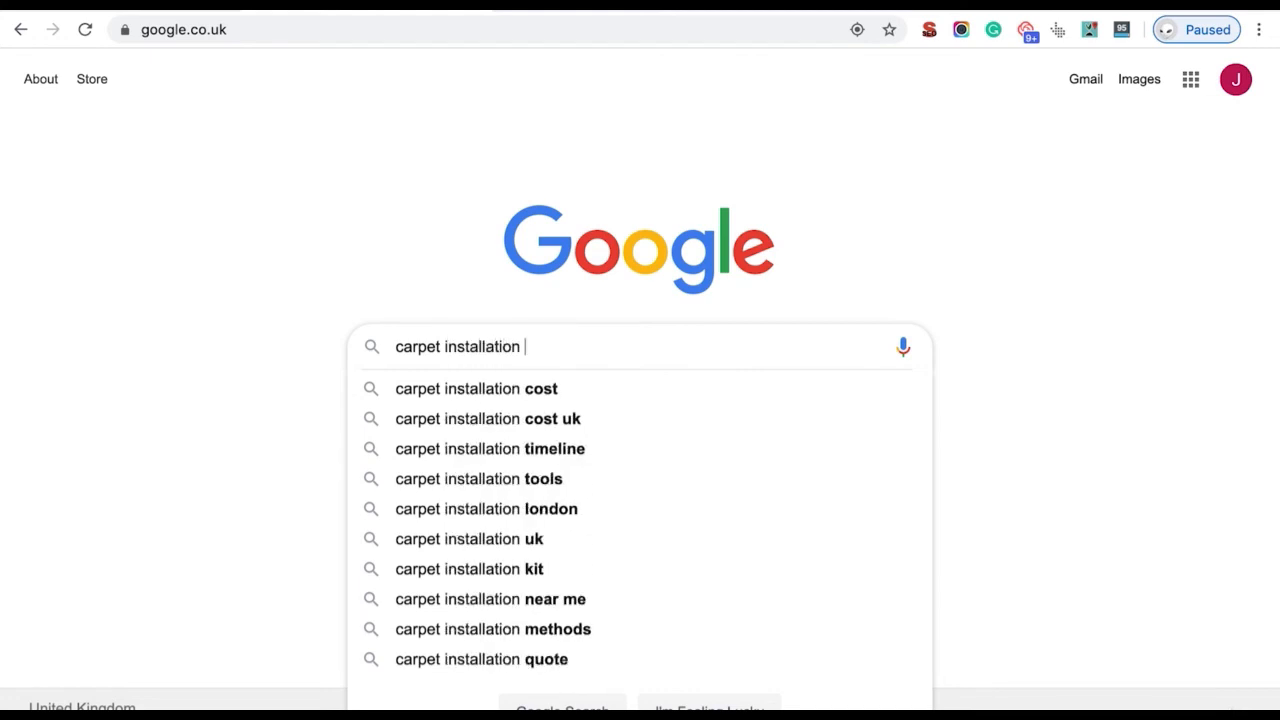
type("service")
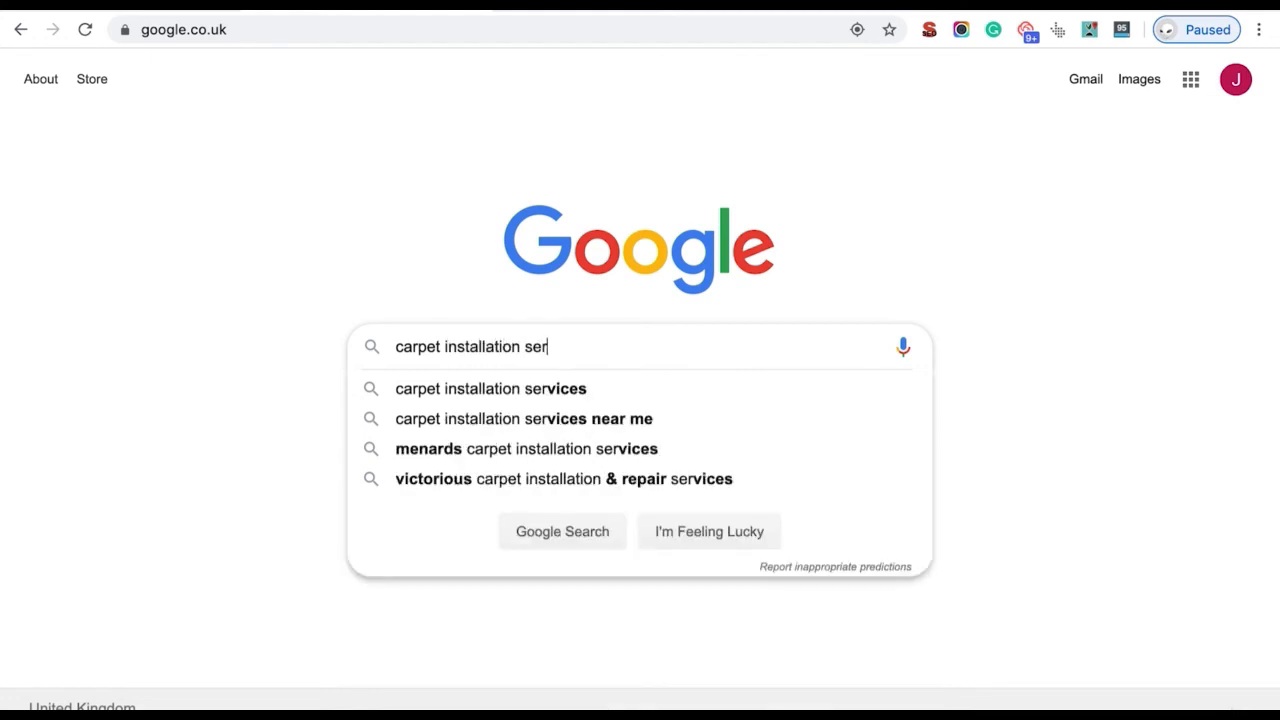
key("Return")
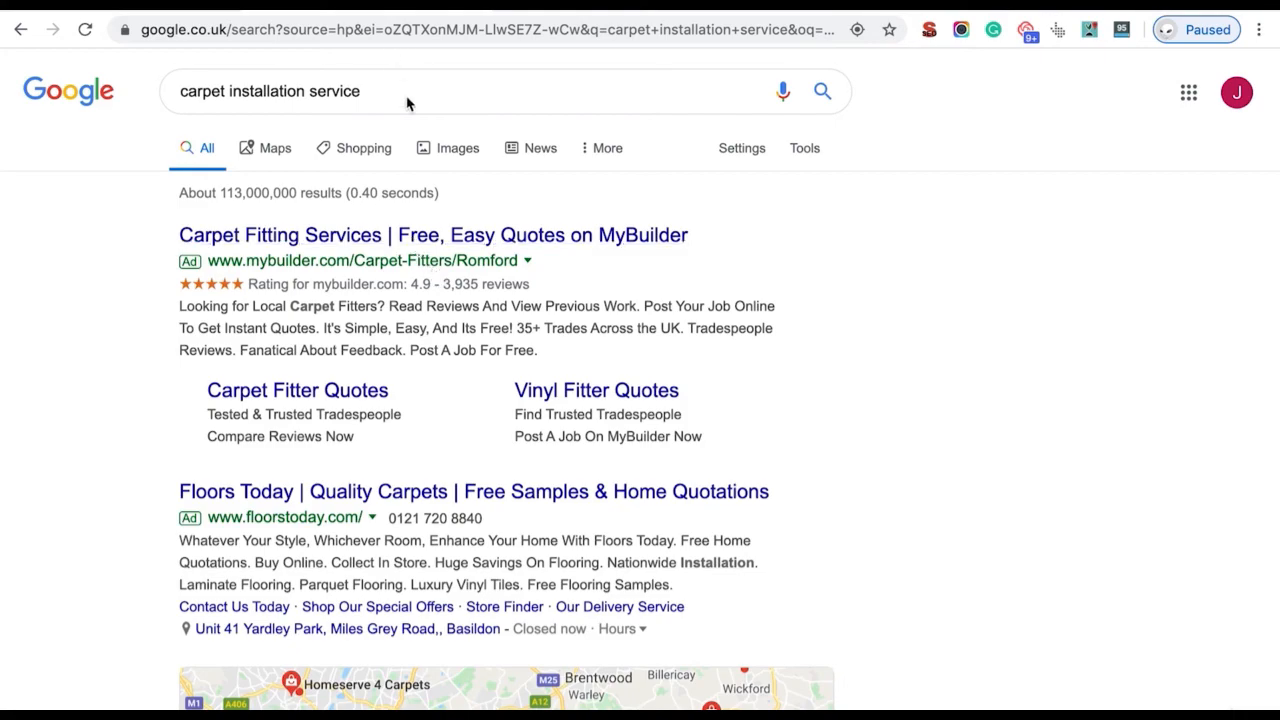
Step: Examine the related searches at the end of the carpet installation service results, highlighting their heading and terms
scroll(387, 370, "down", 15)
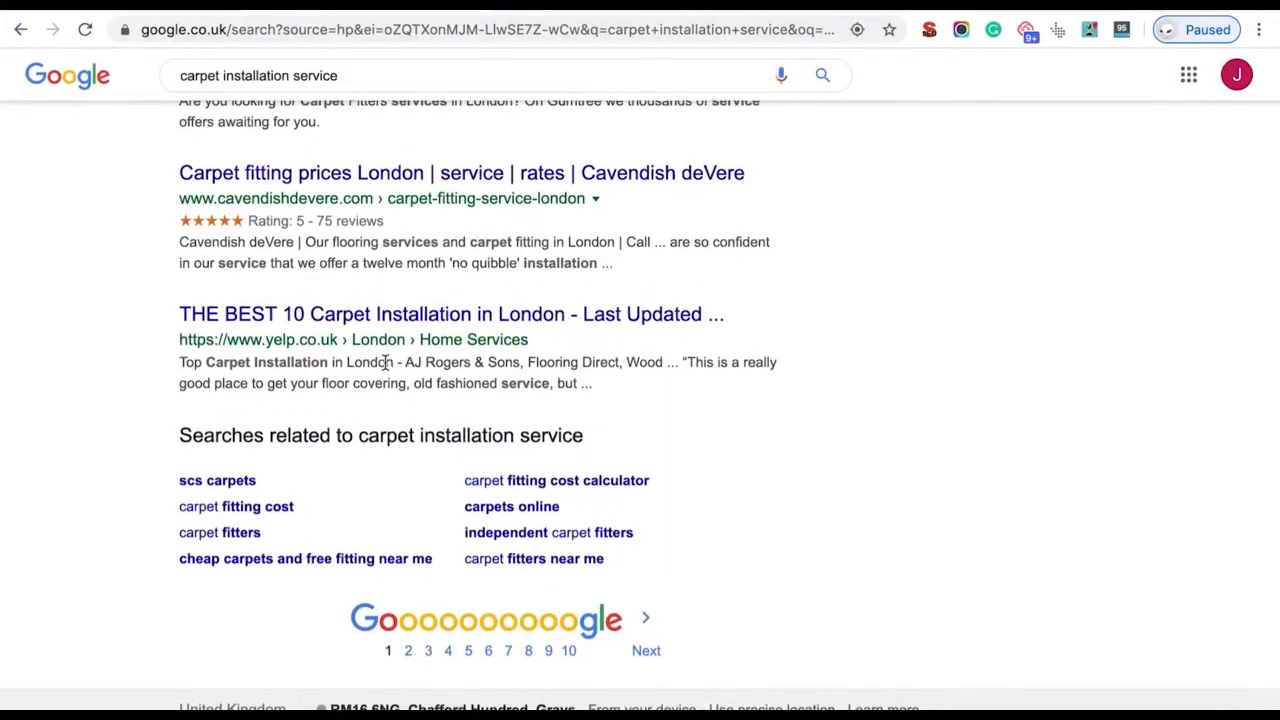
left_click_drag(183, 434, 612, 449)
left_click(157, 455)
left_click_drag(168, 478, 309, 512)
left_click(85, 535)
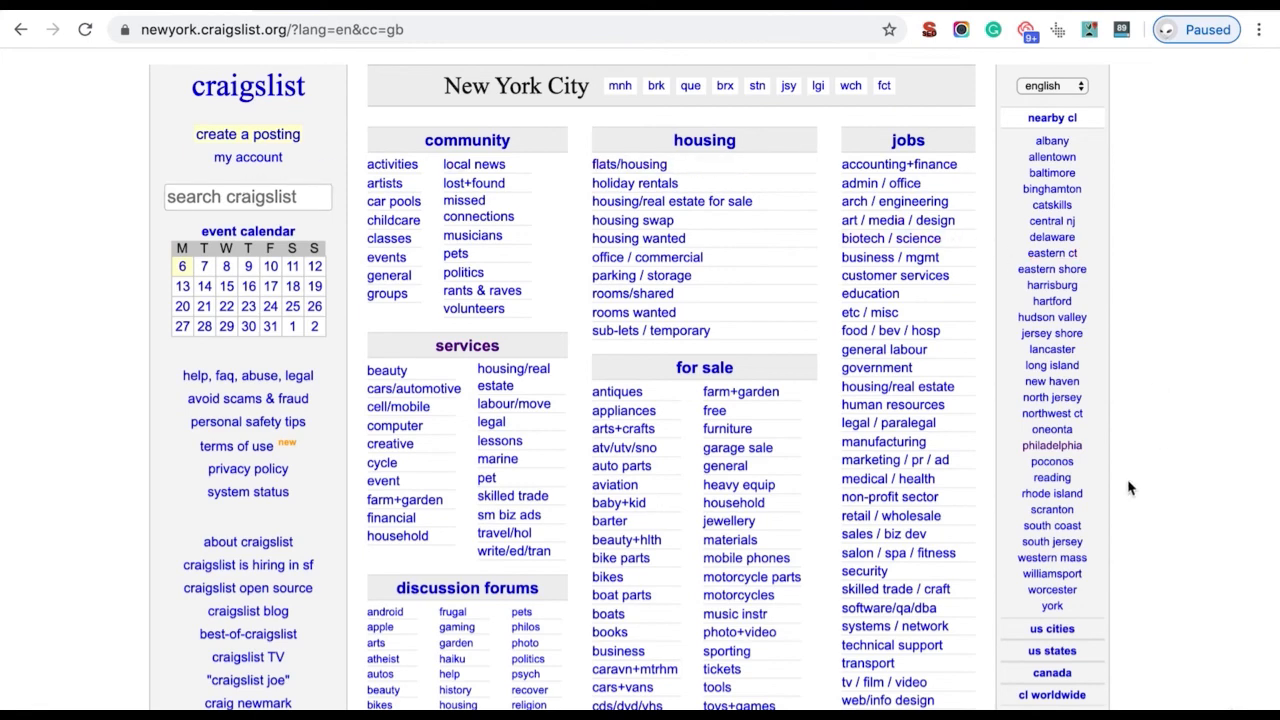
Step: Open the Craigslist site for Richmond, Virginia from the US states list and highlight the city name in its web address
left_click(1062, 651)
scroll(1066, 657, "down", 5)
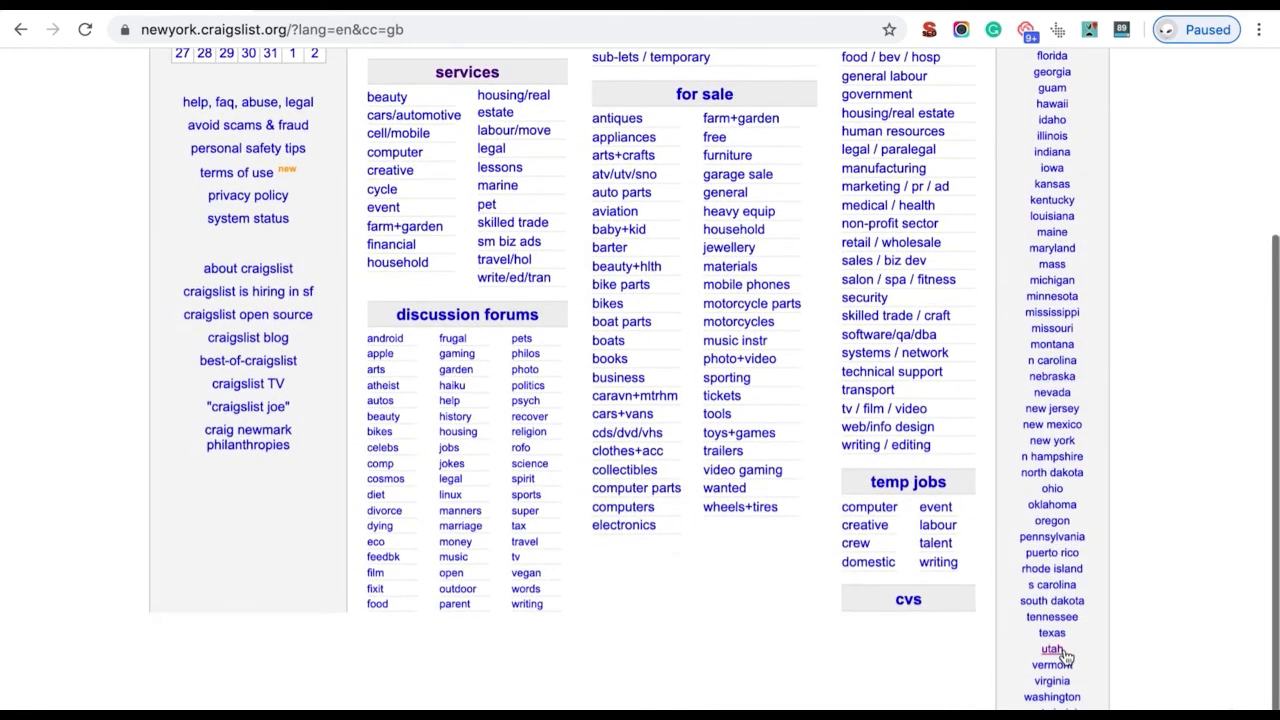
left_click(1052, 609)
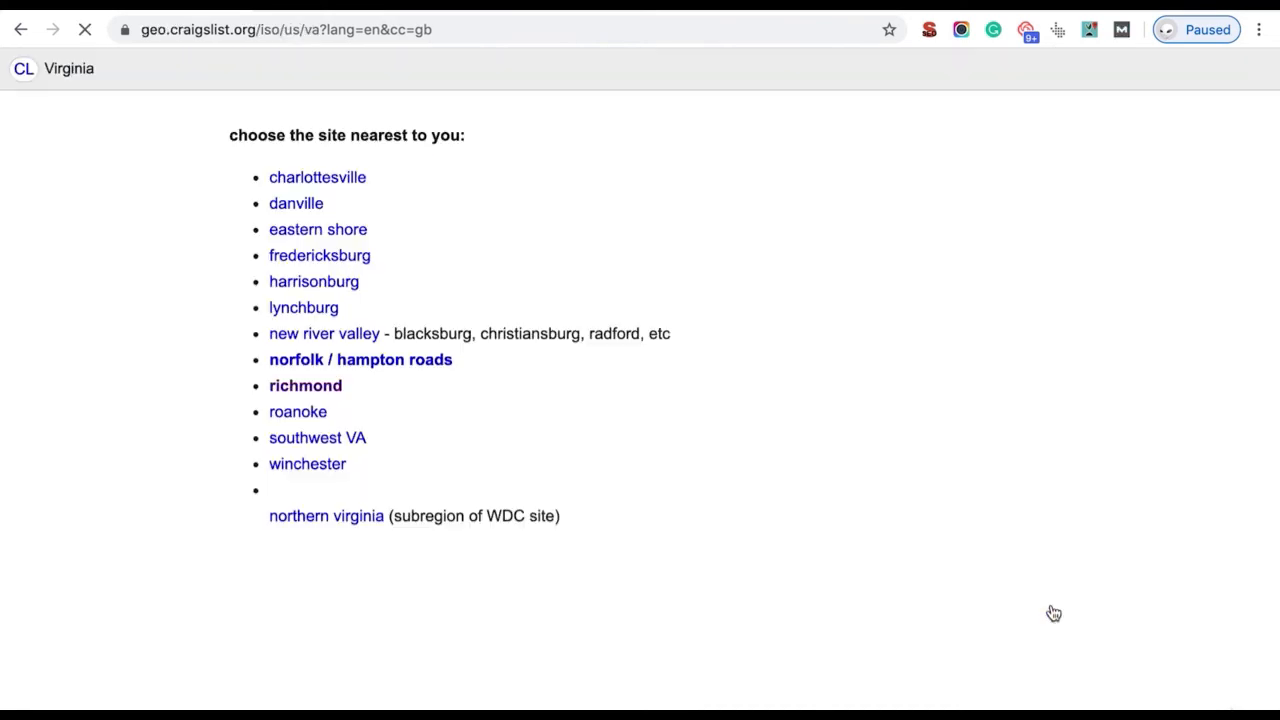
left_click(314, 395)
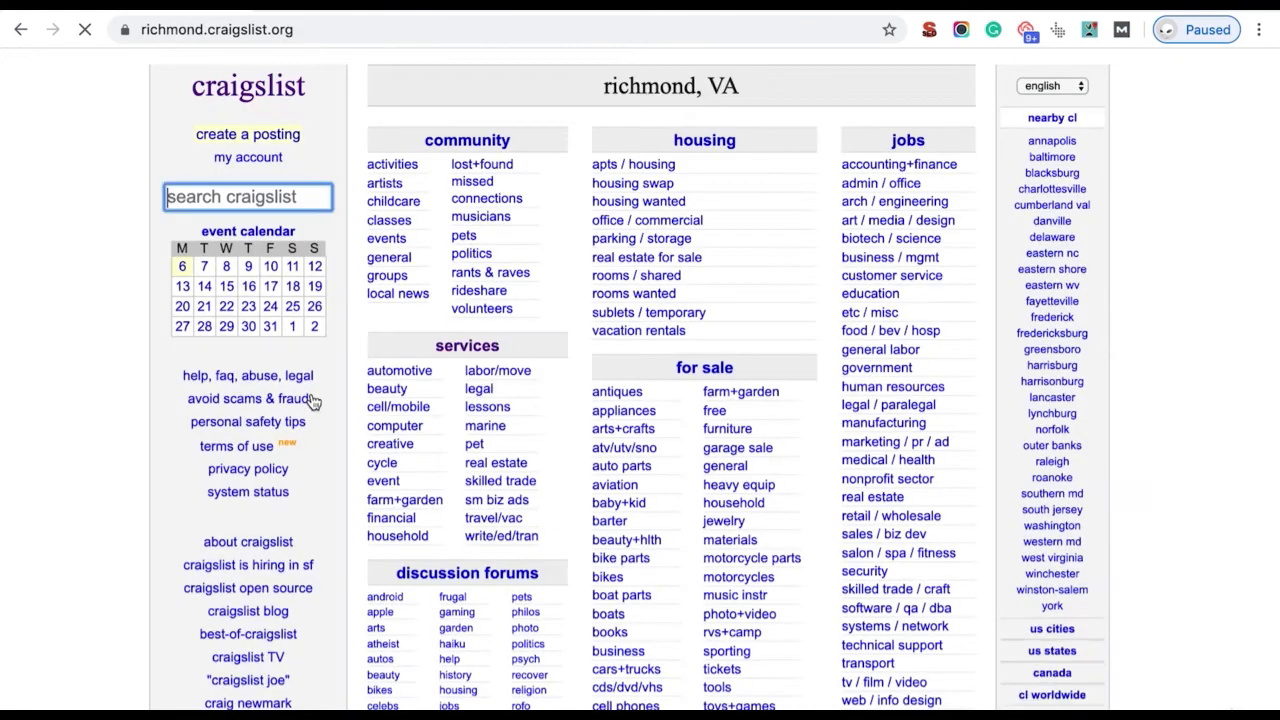
double_click(168, 30)
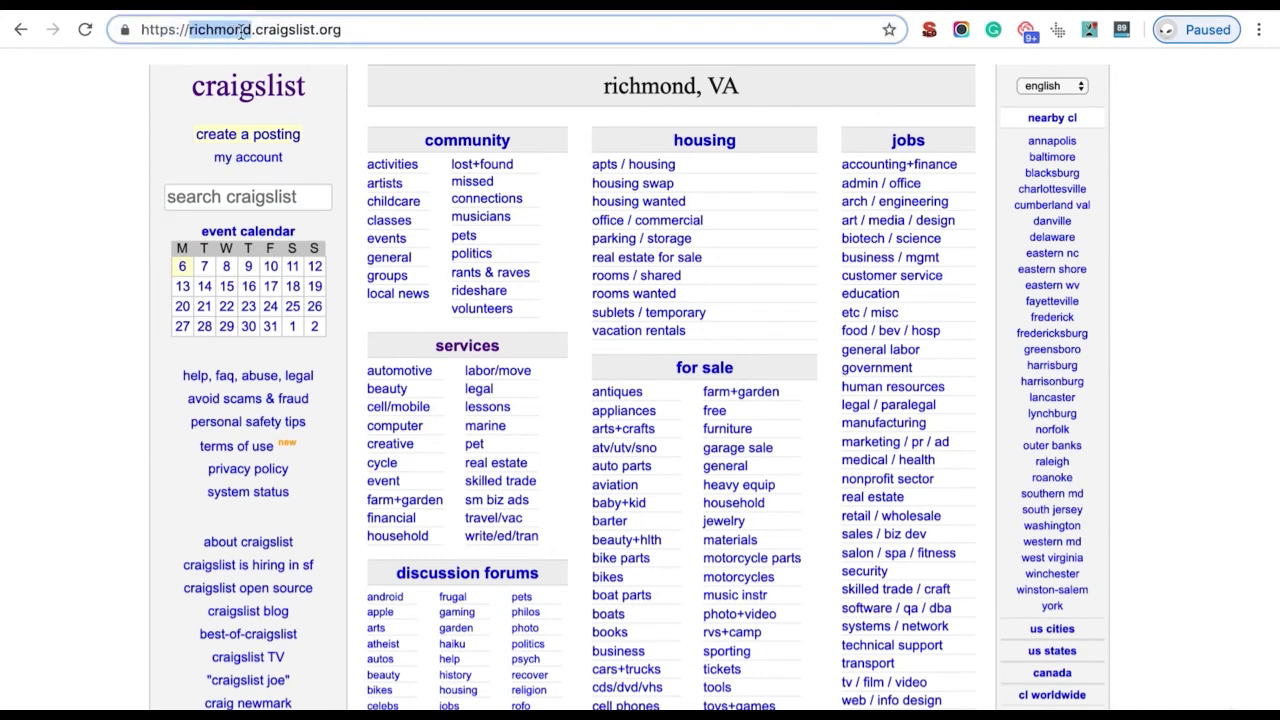
left_click(83, 172)
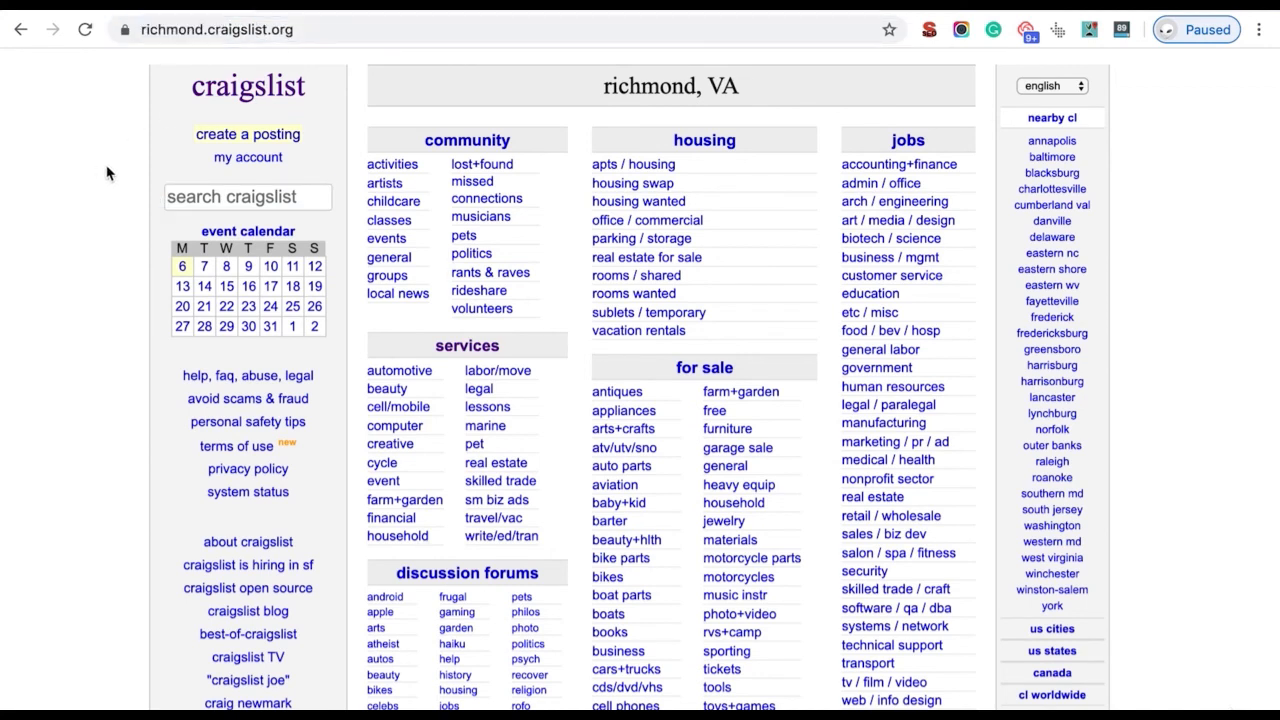
Step: Search the Richmond services category for "carpet installation"
left_click(462, 348)
left_click(306, 122)
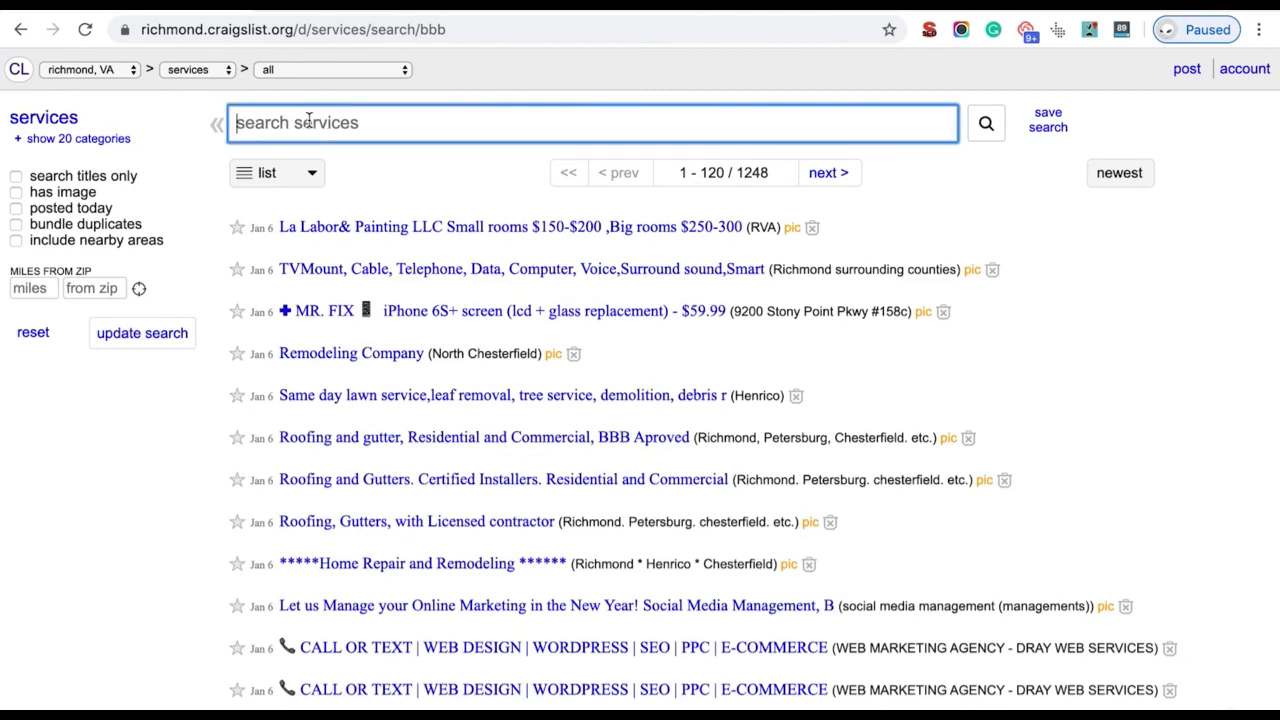
type("carpet inst")
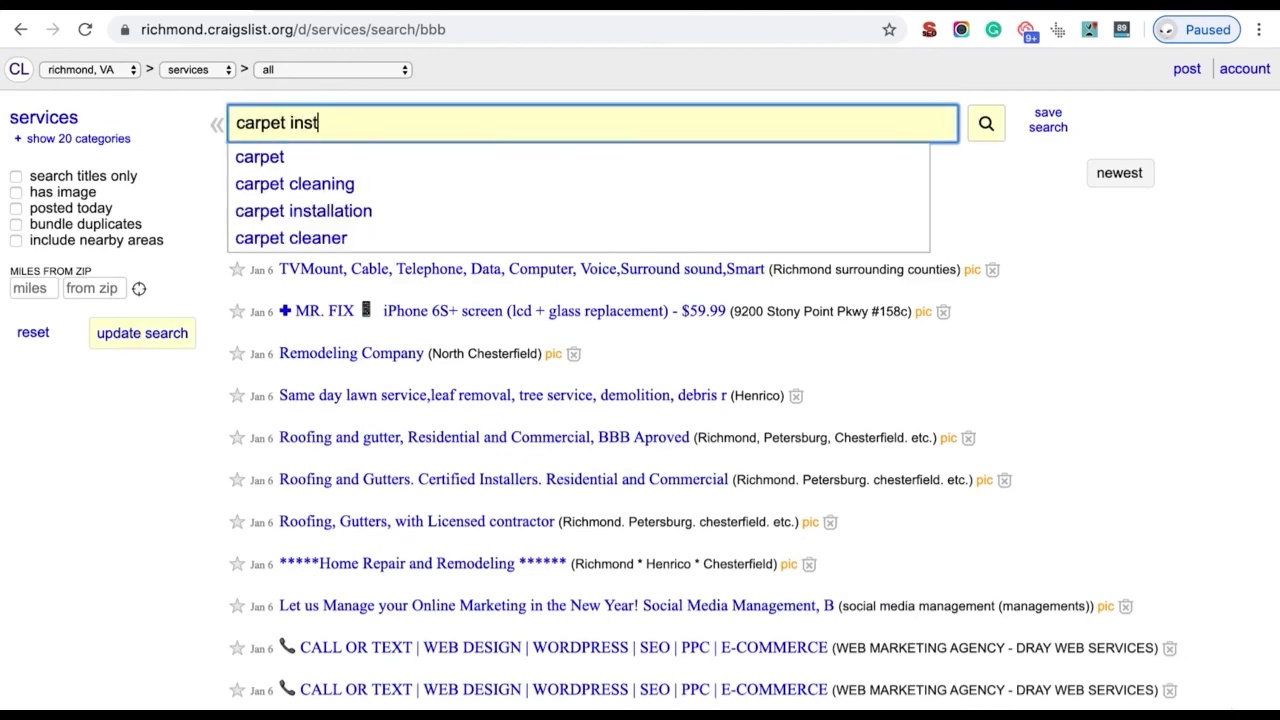
type("allat")
left_click(323, 157)
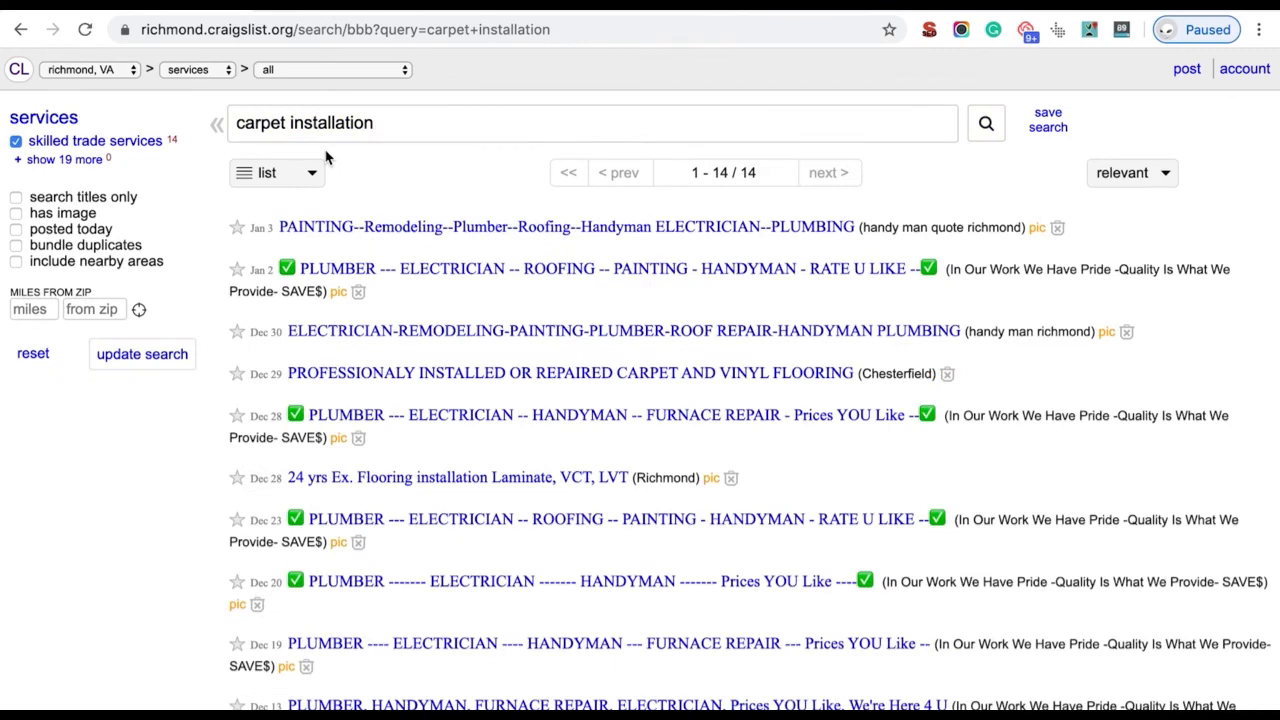
Step: Examine the local and nearby carpet installation ad titles for keyword ideas, highlighting the modifier "Affordable"
scroll(280, 371, "down", 1)
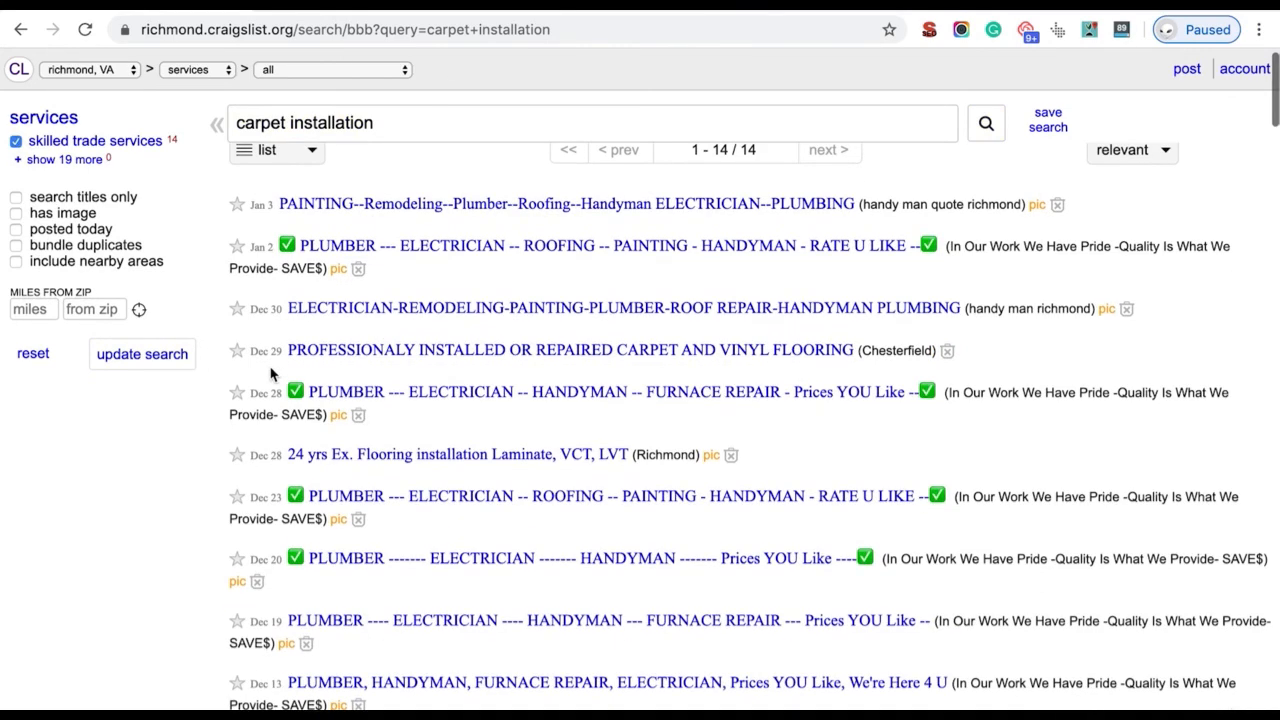
scroll(285, 369, "up", 1)
left_click_drag(287, 372, 110, 490)
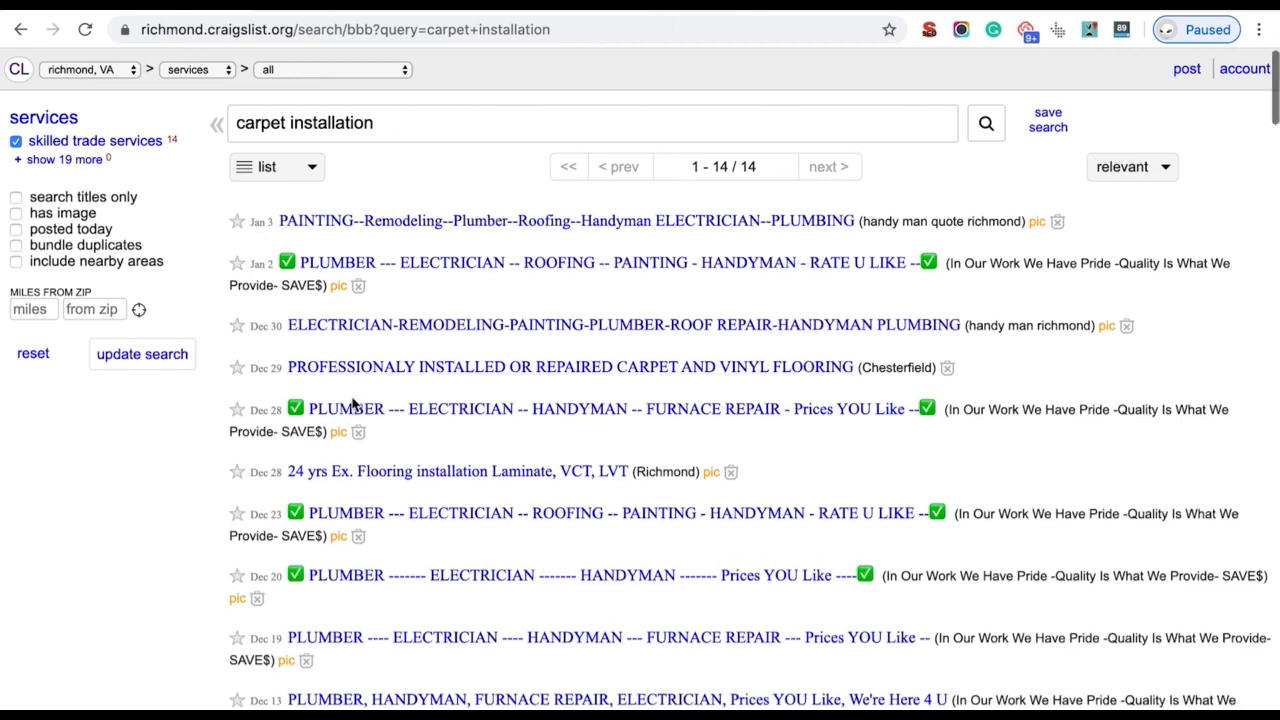
scroll(350, 400, "down", 3)
scroll(350, 408, "down", 12)
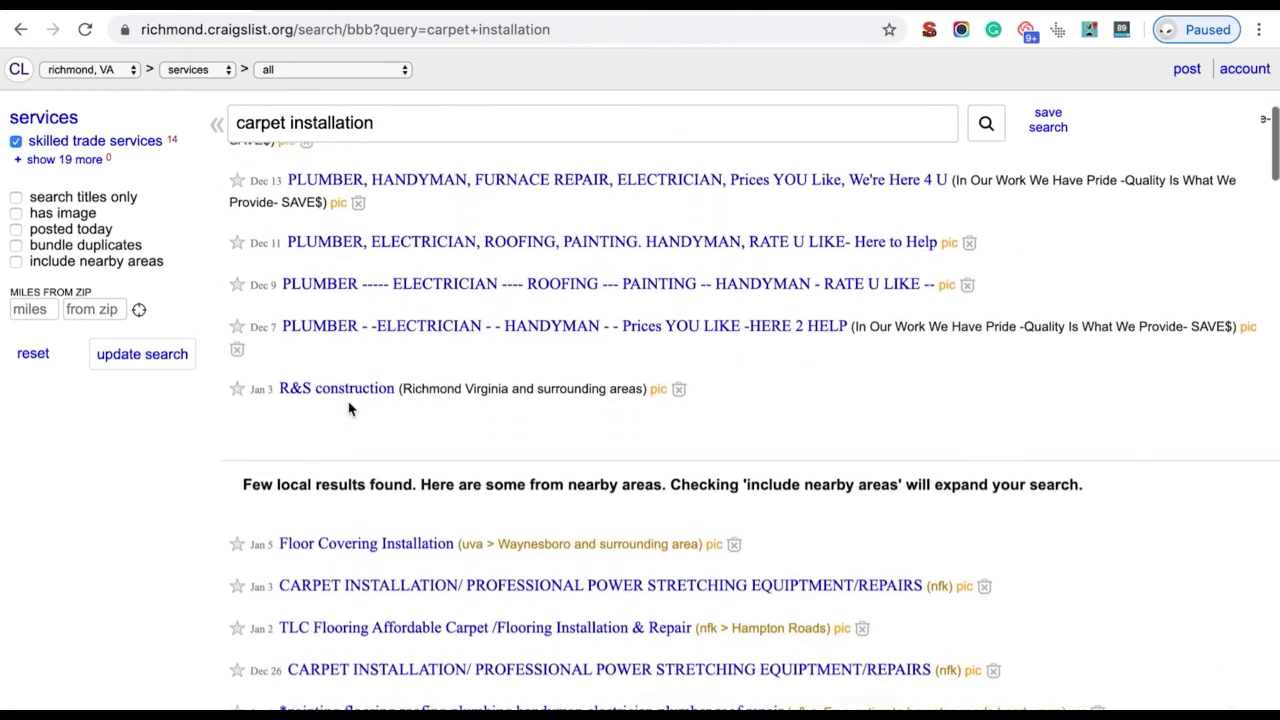
scroll(350, 408, "down", 2)
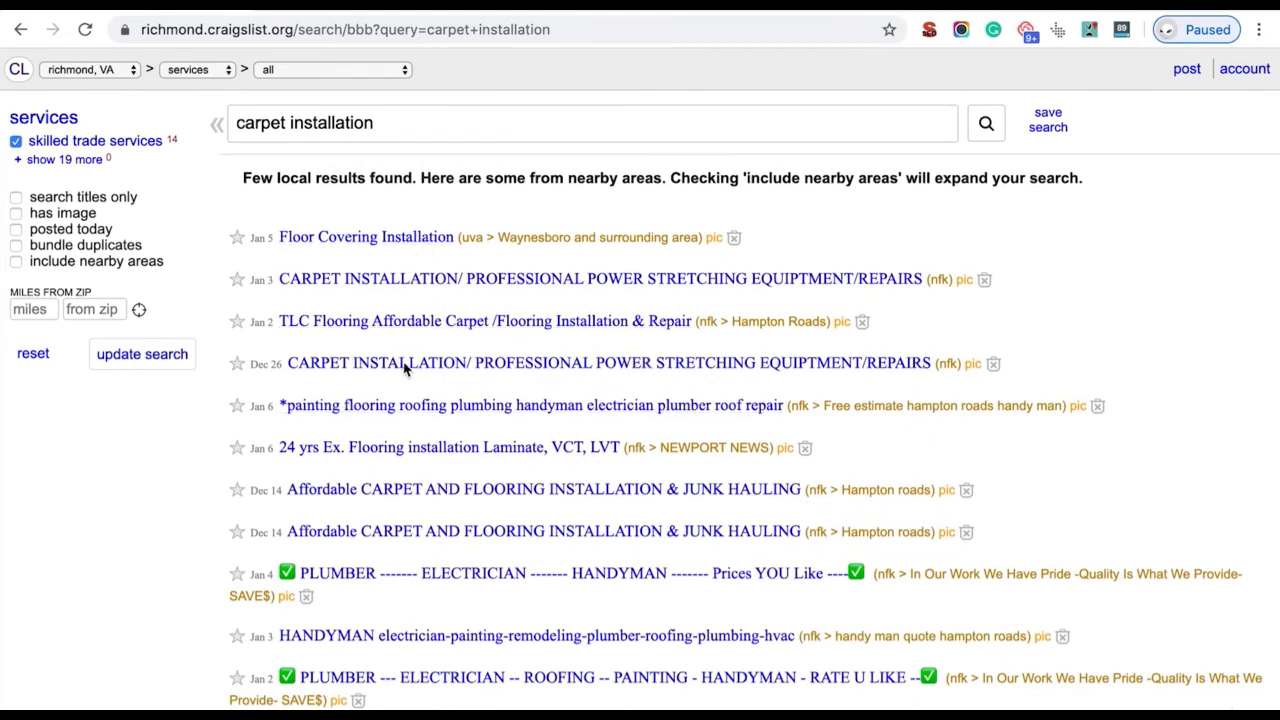
scroll(400, 380, "down", 3)
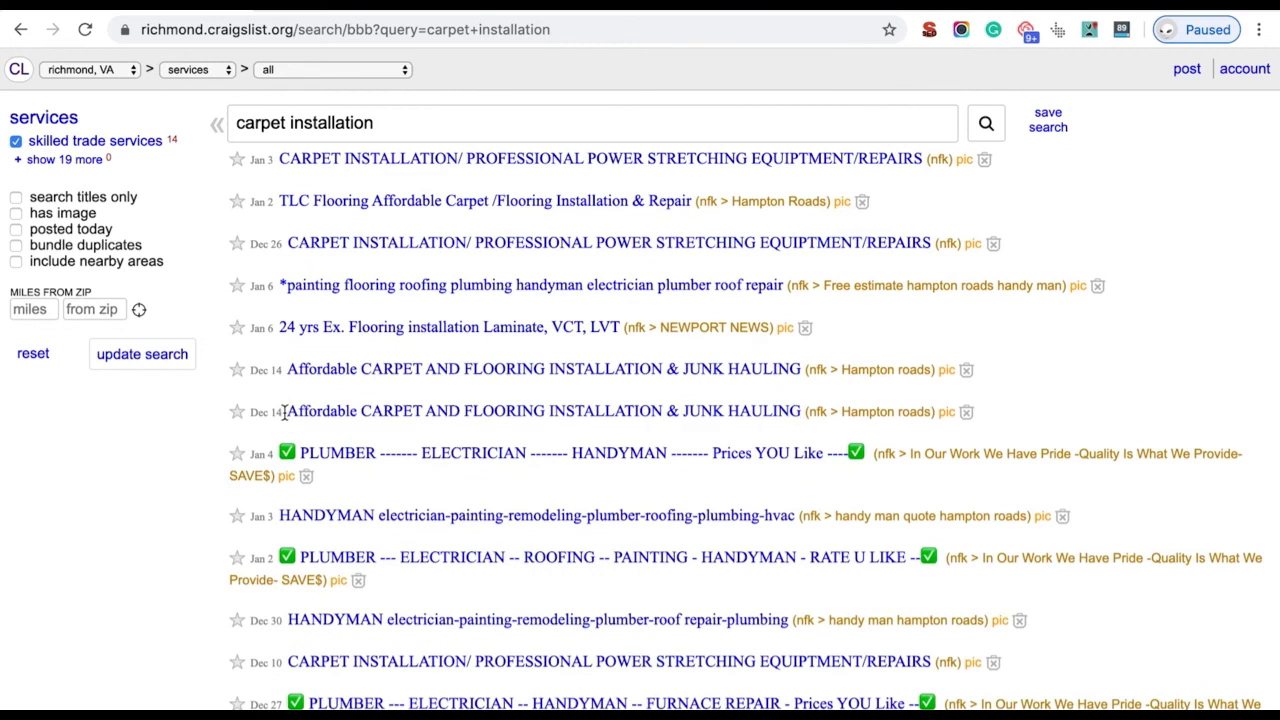
left_click_drag(285, 413, 360, 418)
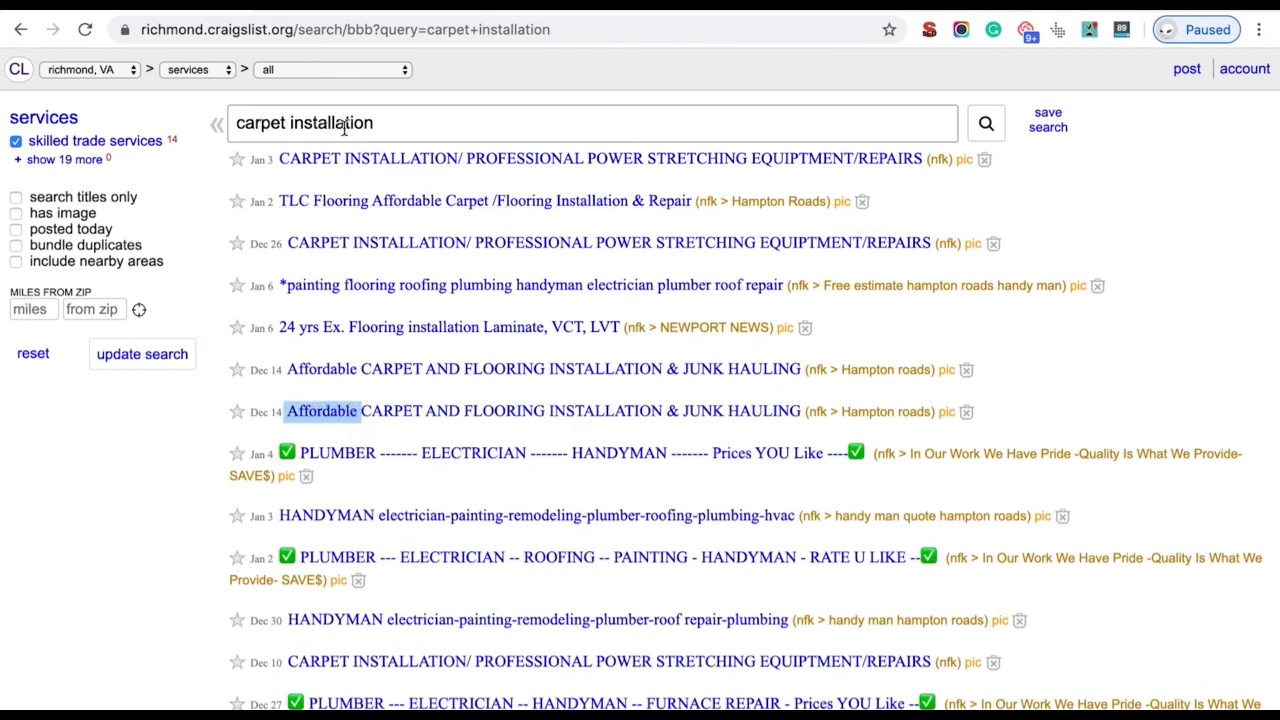
scroll(329, 448, "down", 5)
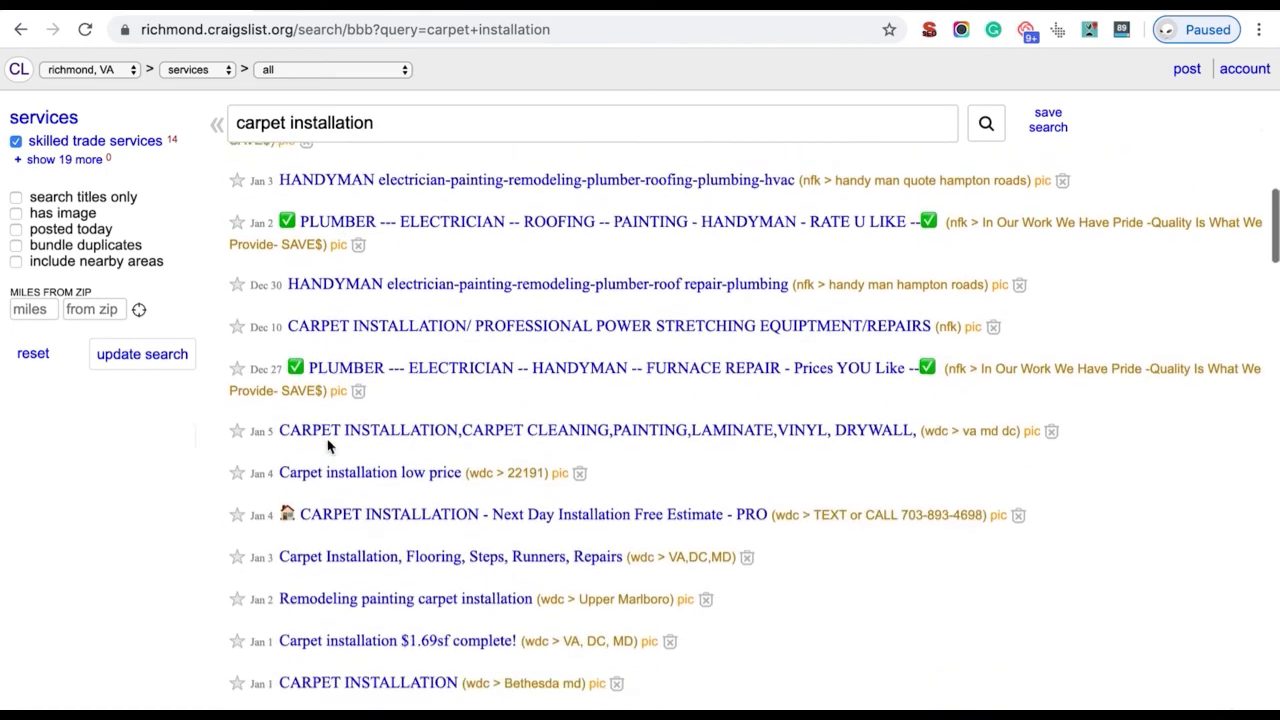
scroll(329, 447, "down", 1)
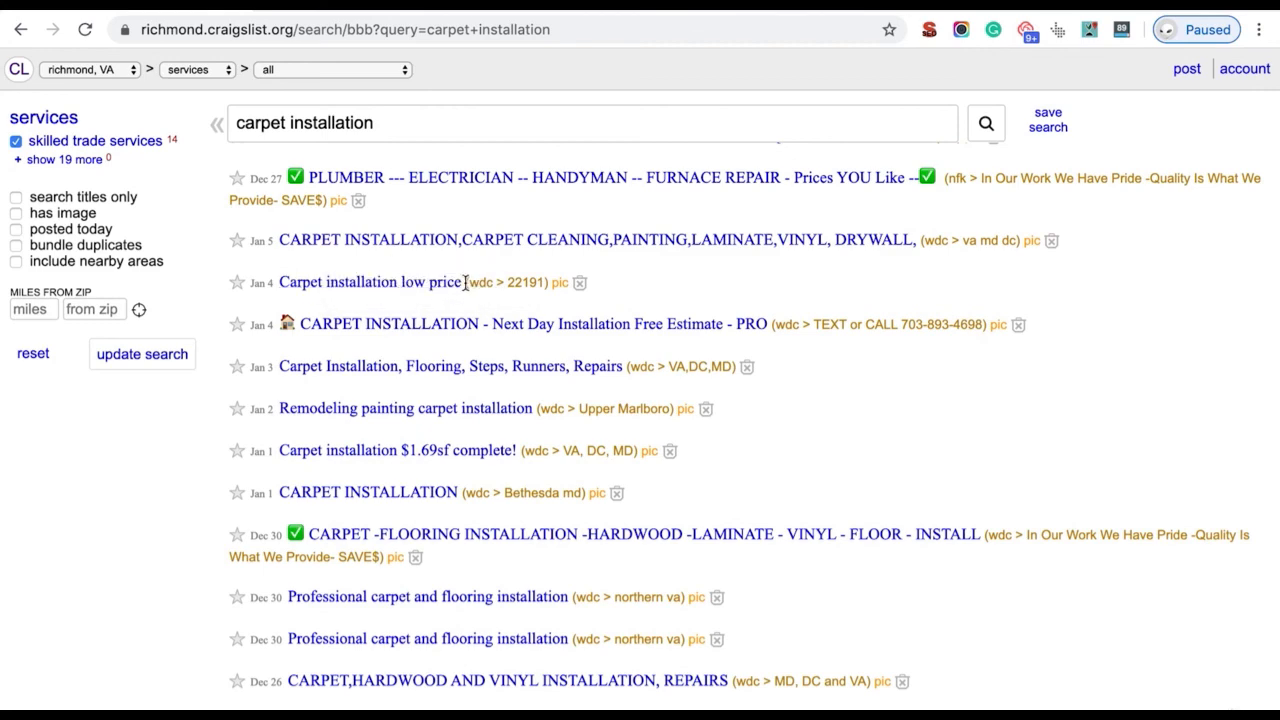
scroll(457, 346, "down", 4)
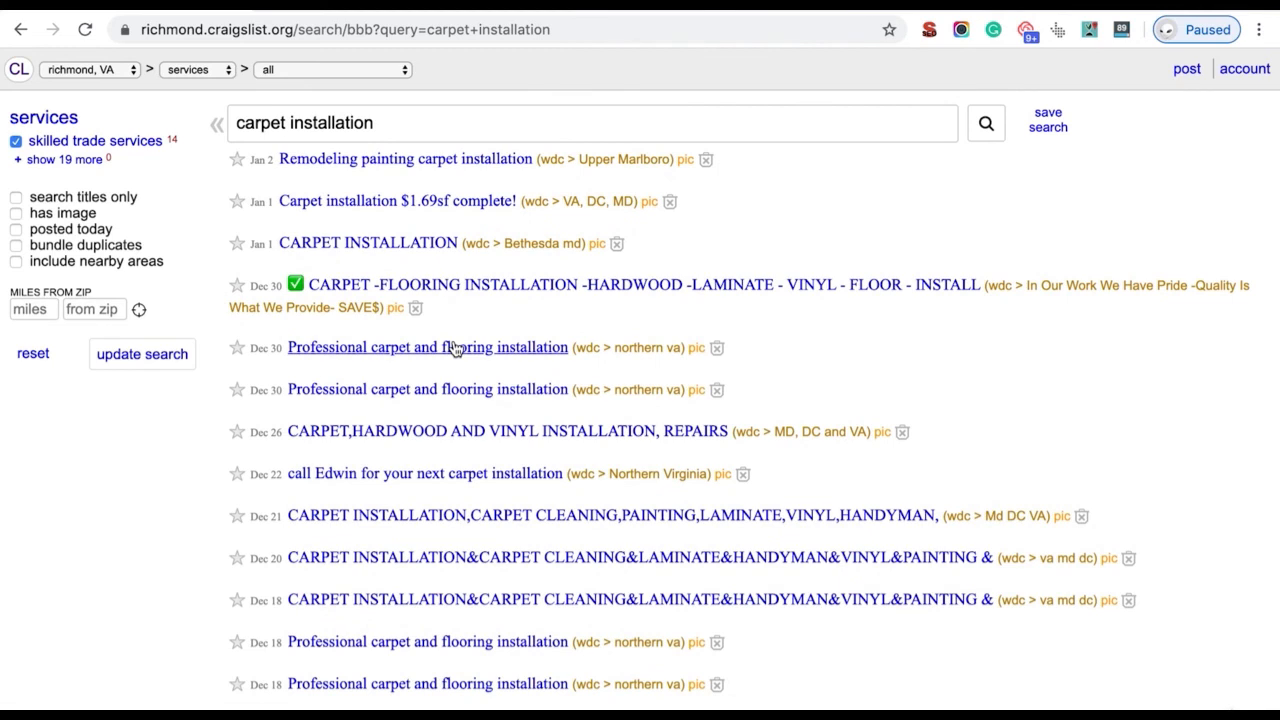
Step: Switch the carpet installation search to the Norfolk area and examine its ad titles for keyword ideas
left_click(114, 72)
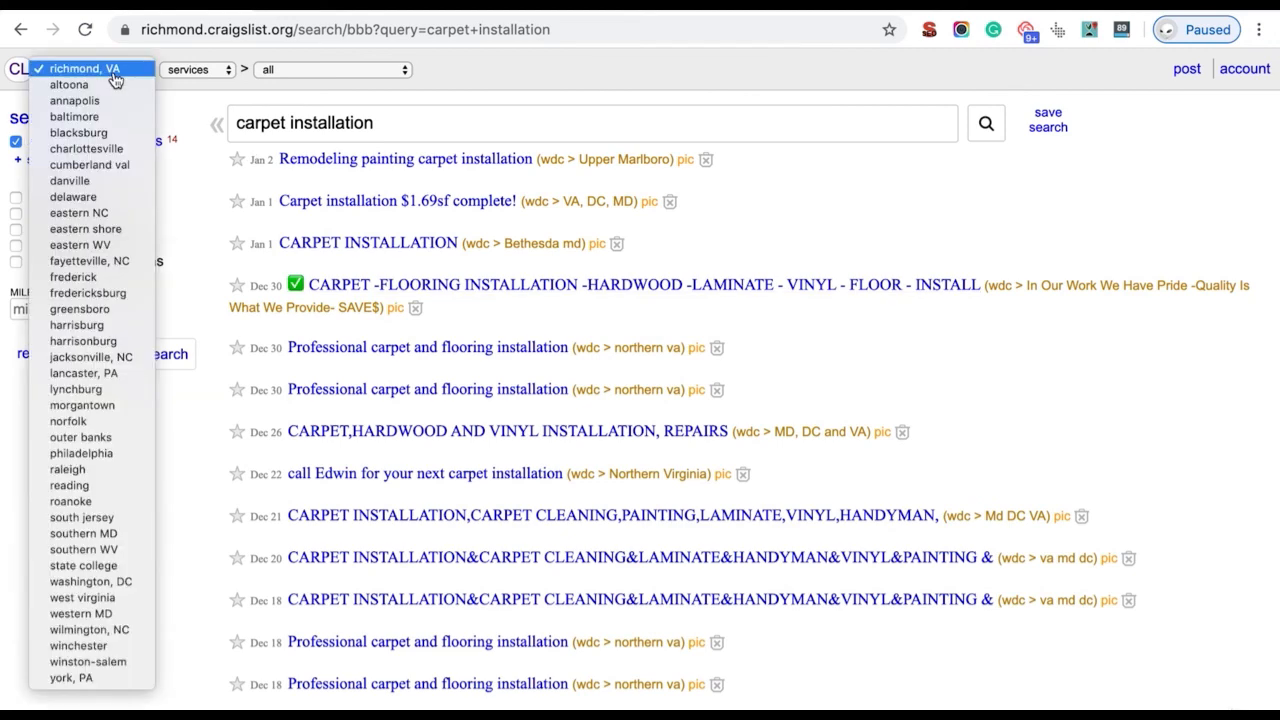
left_click(118, 422)
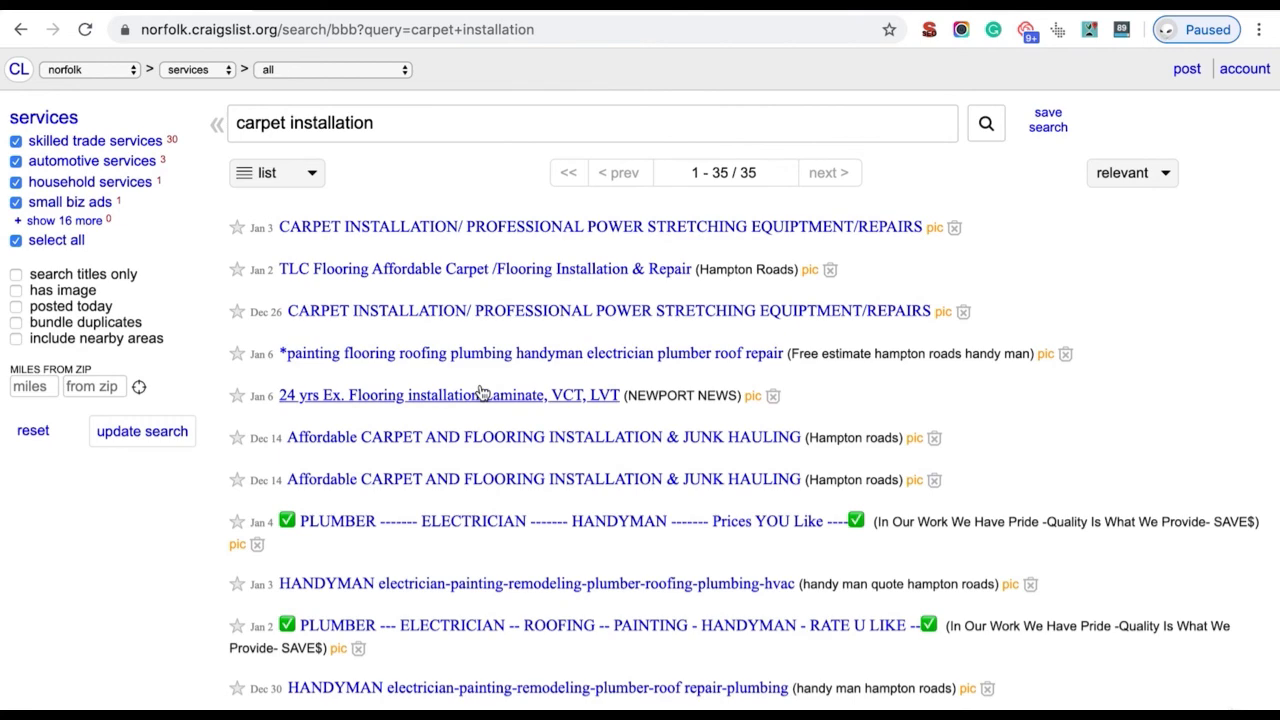
scroll(481, 391, "down", 2)
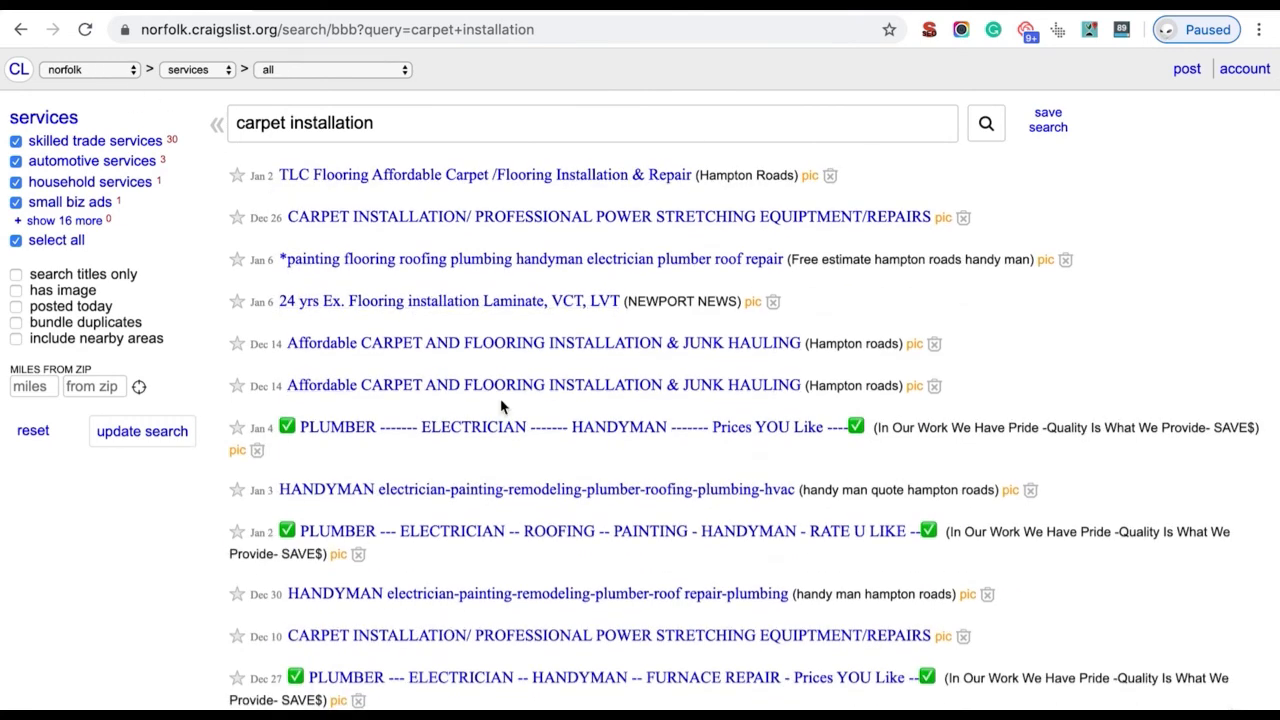
scroll(501, 406, "down", 3)
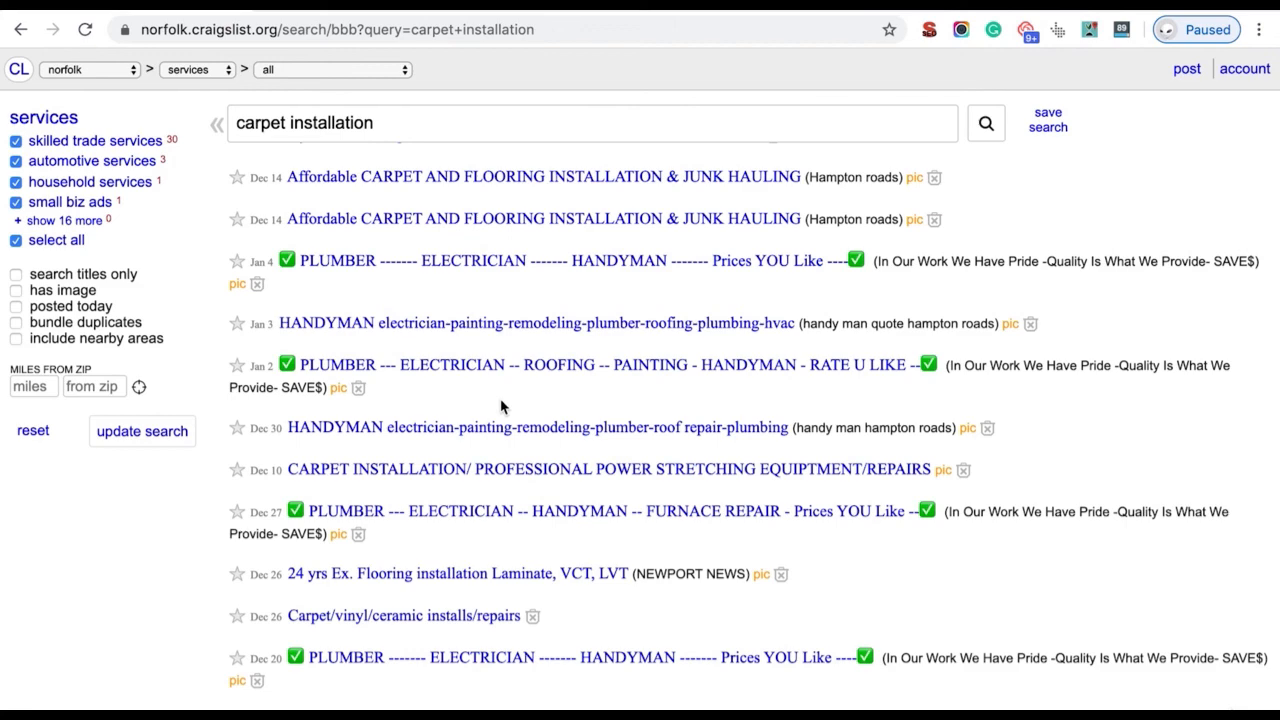
scroll(501, 406, "down", 5)
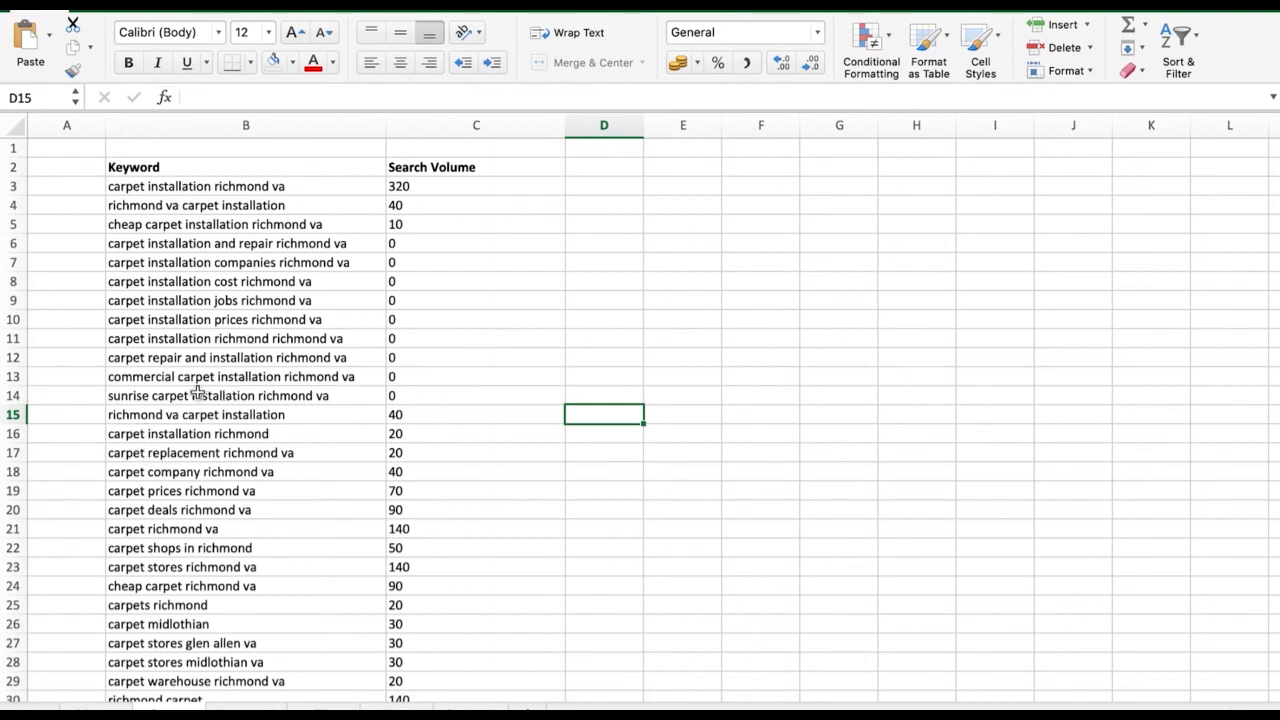
Step: Copy the keyword "sunrise carpet installation richmond va" from Excel, search Google for it in Chrome, and return to the Keyword Research Template workbook
left_click_drag(200, 396, 360, 397)
key("super+c")
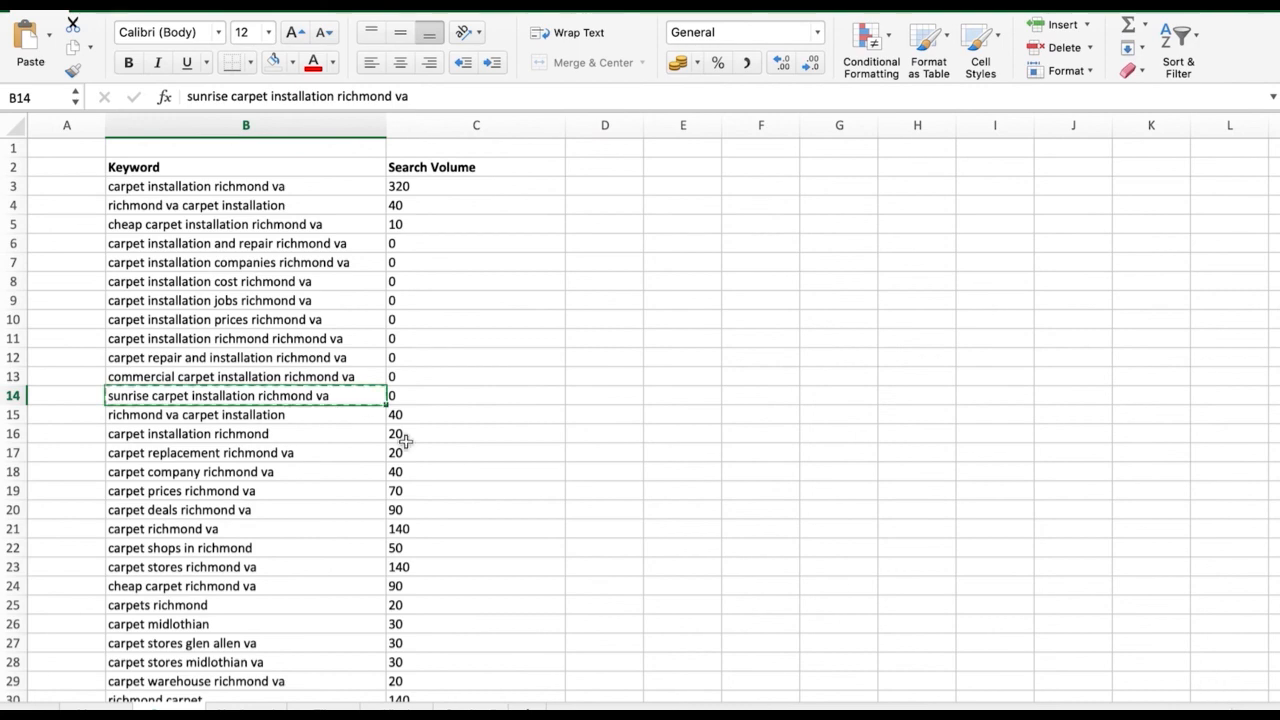
mouse_move(315, 705)
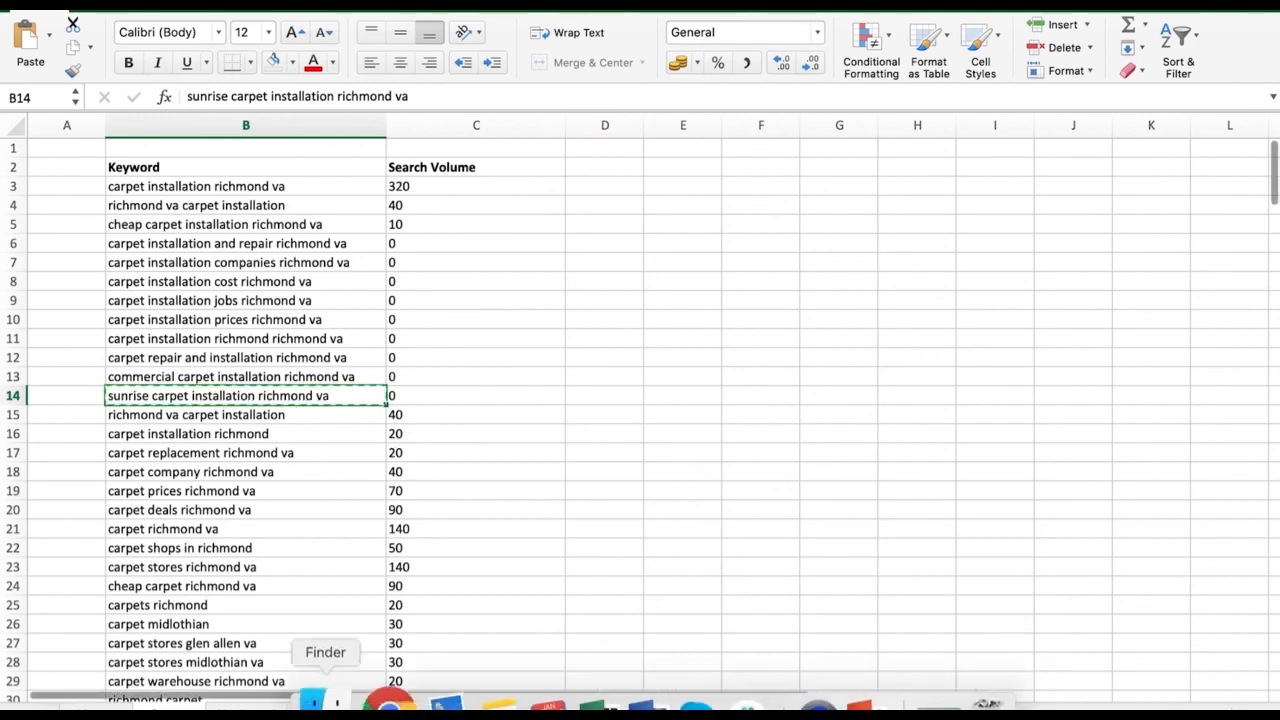
right_click(385, 702)
left_click(411, 294)
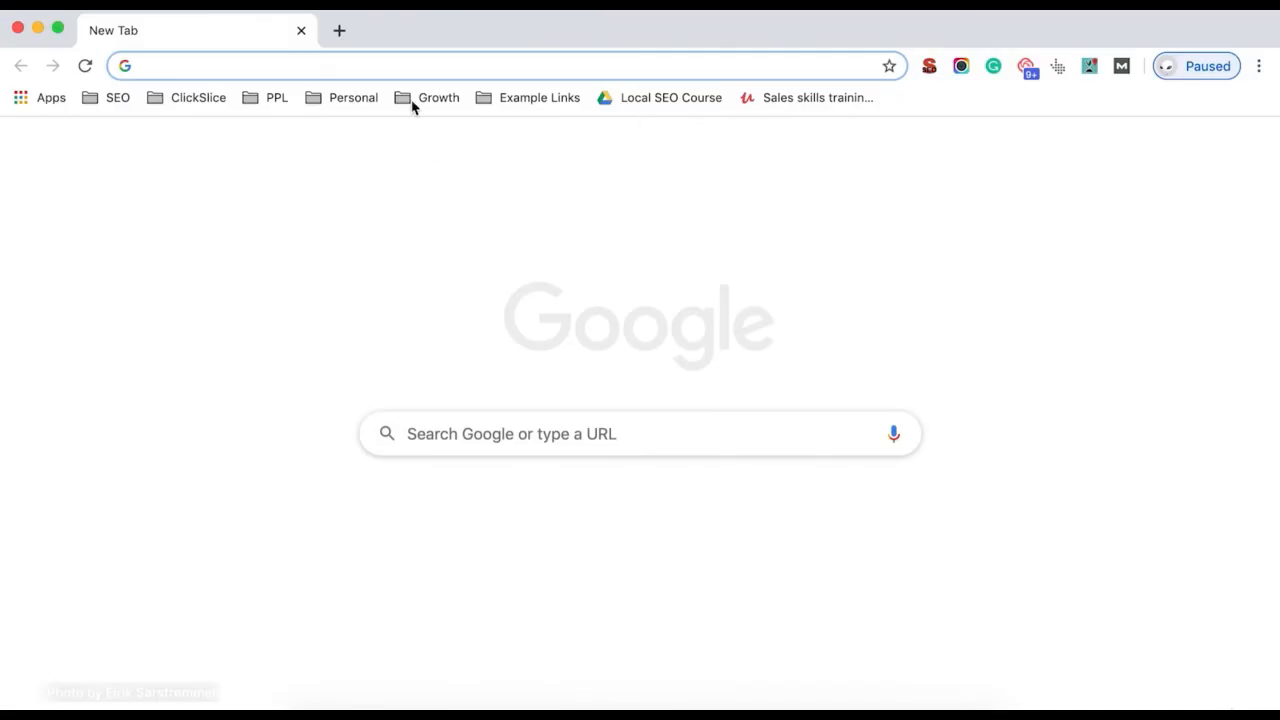
key("super+v")
key("Return")
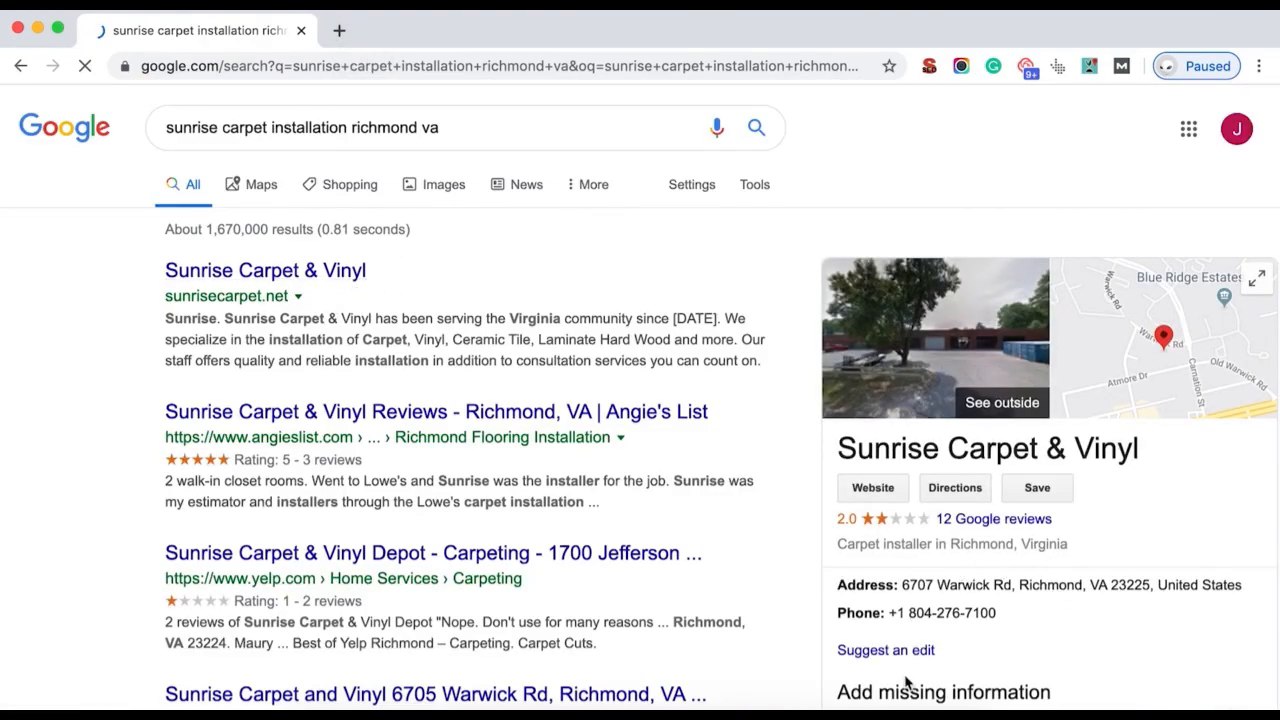
right_click(560, 690)
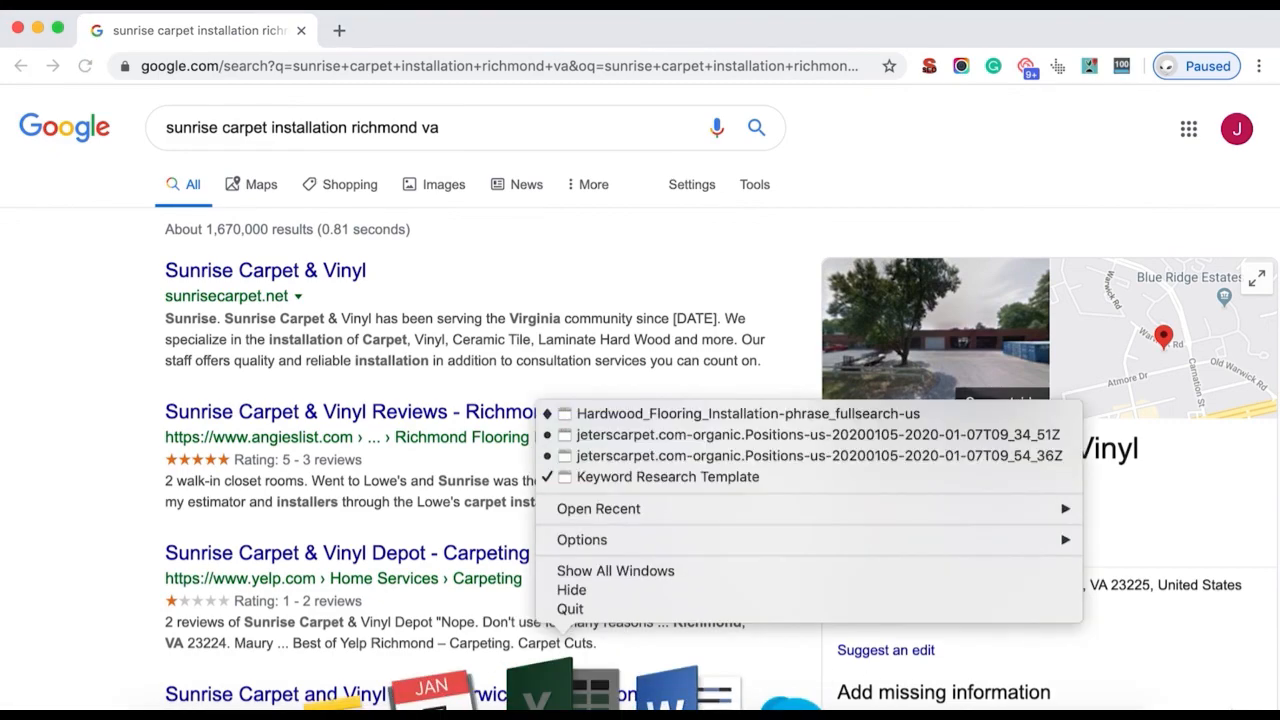
left_click(614, 477)
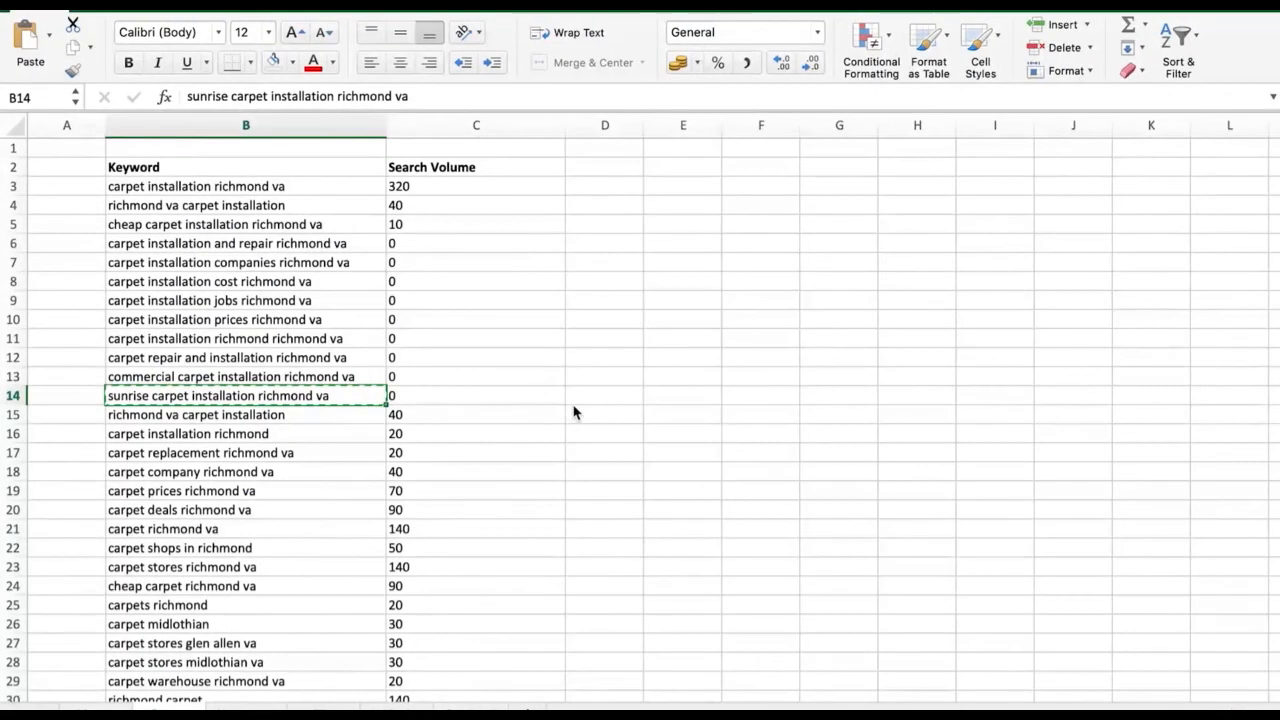
left_click(13, 395)
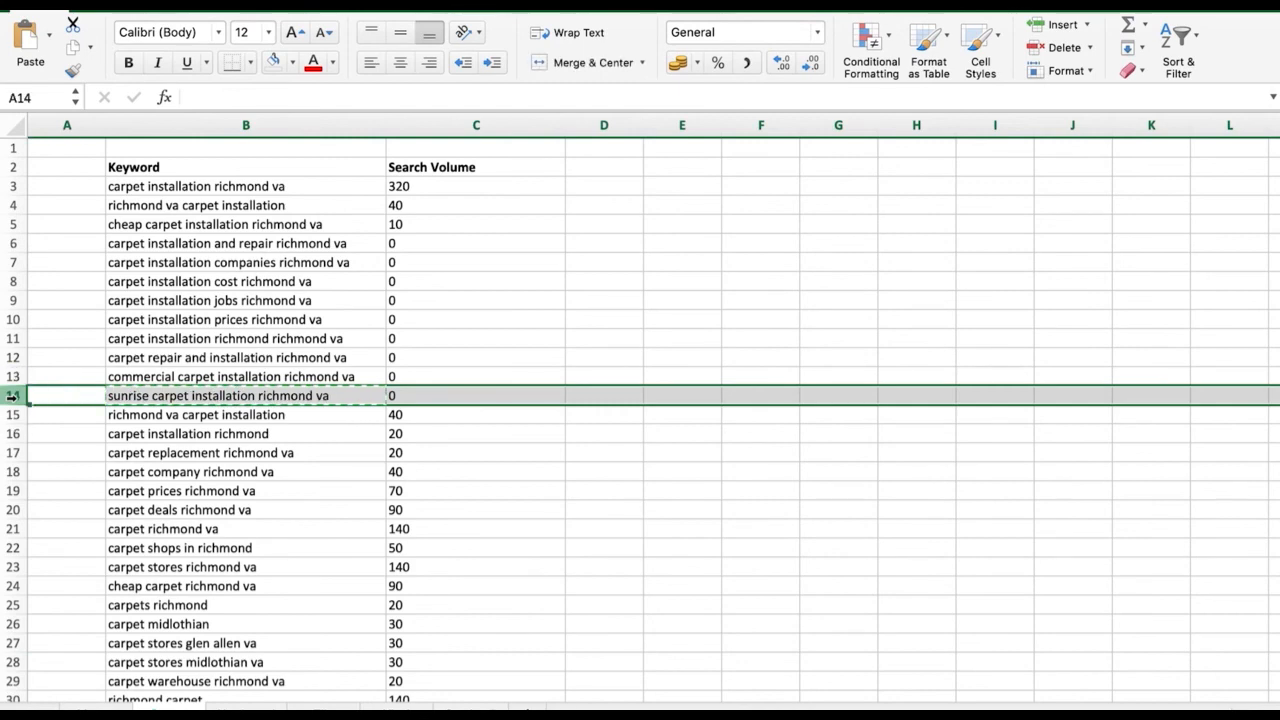
right_click(13, 395)
left_click(80, 500)
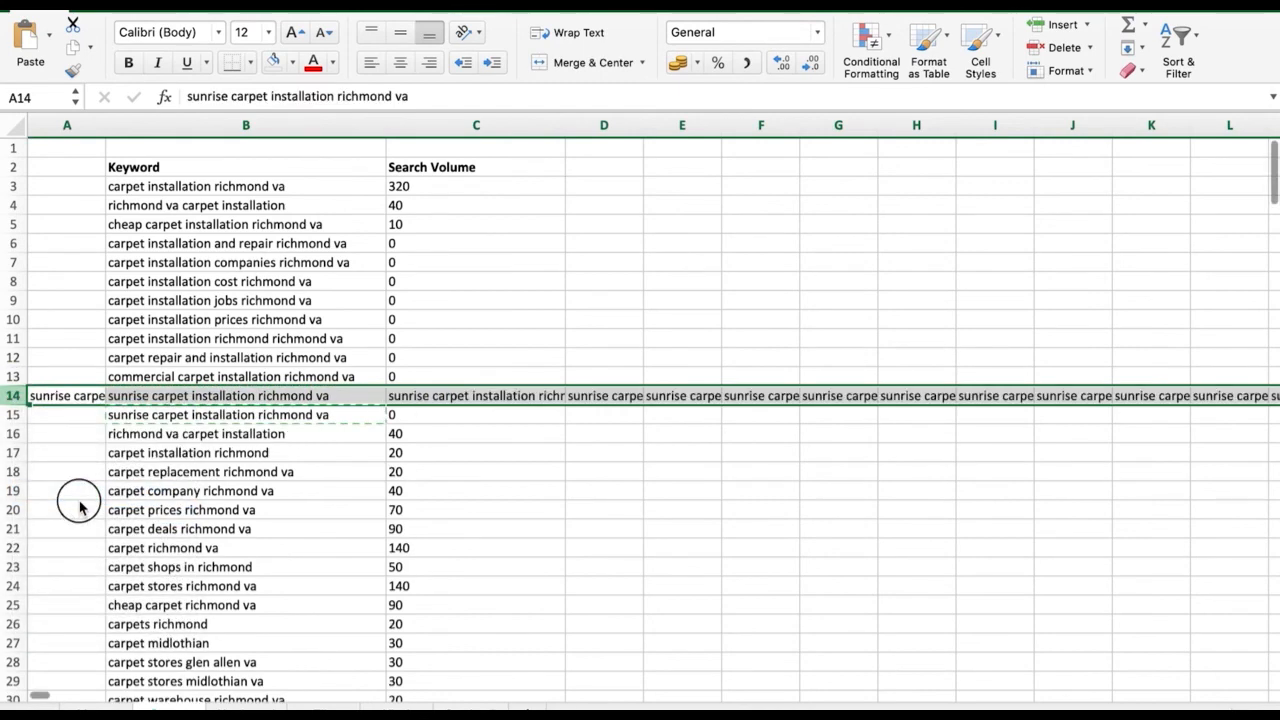
left_click(77, 471)
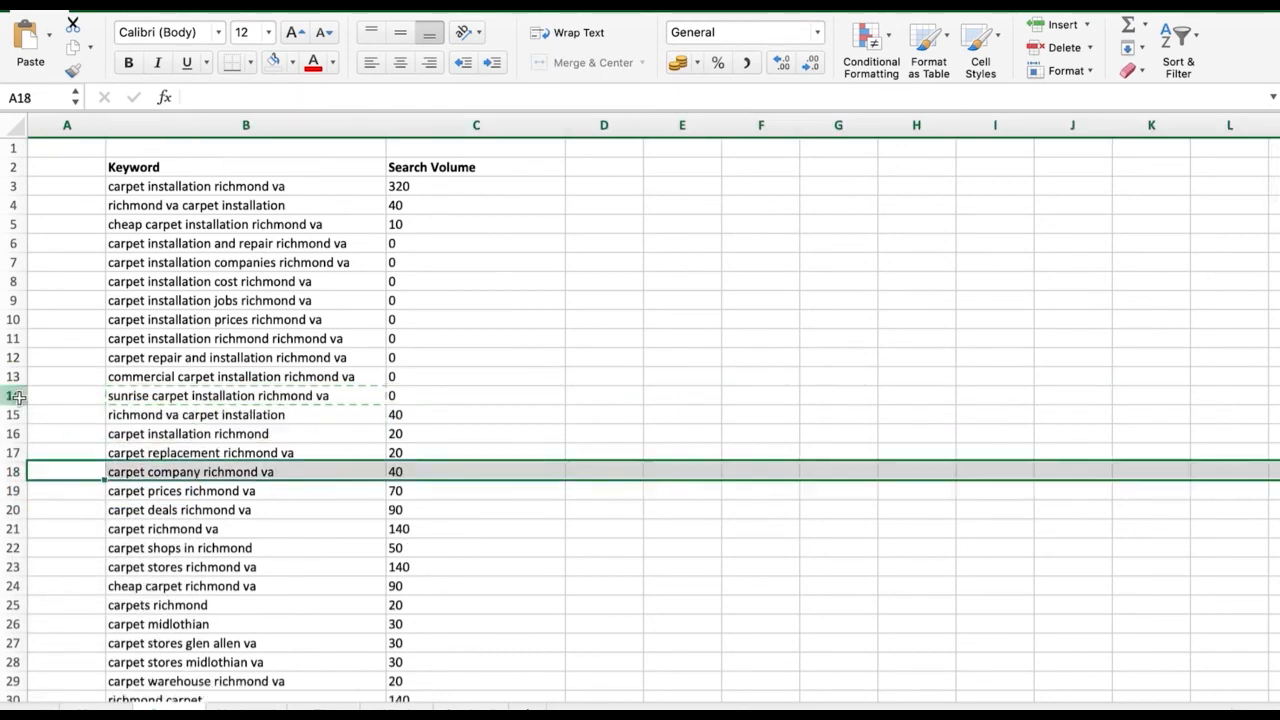
Step: Delete the row of the branded keyword "sunrise carpet installation richmond va" from the carpet keyword list
left_click(18, 396)
right_click(18, 396)
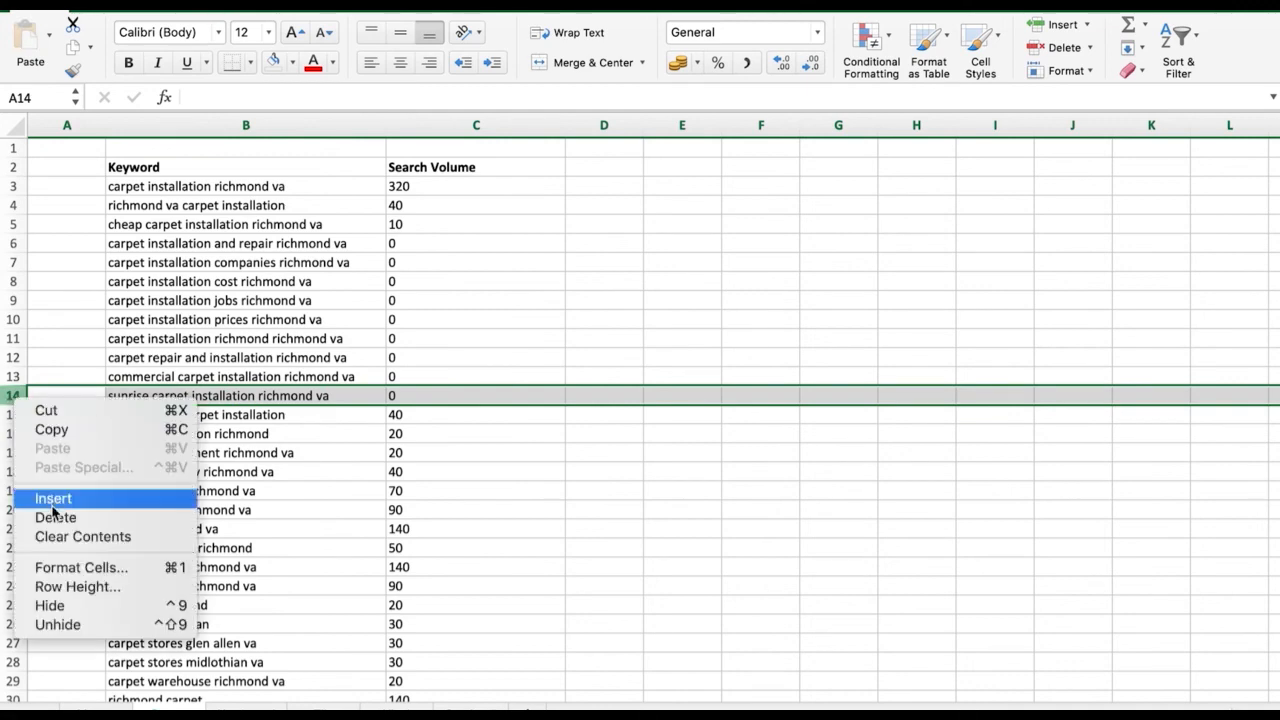
left_click(50, 515)
left_click(360, 491)
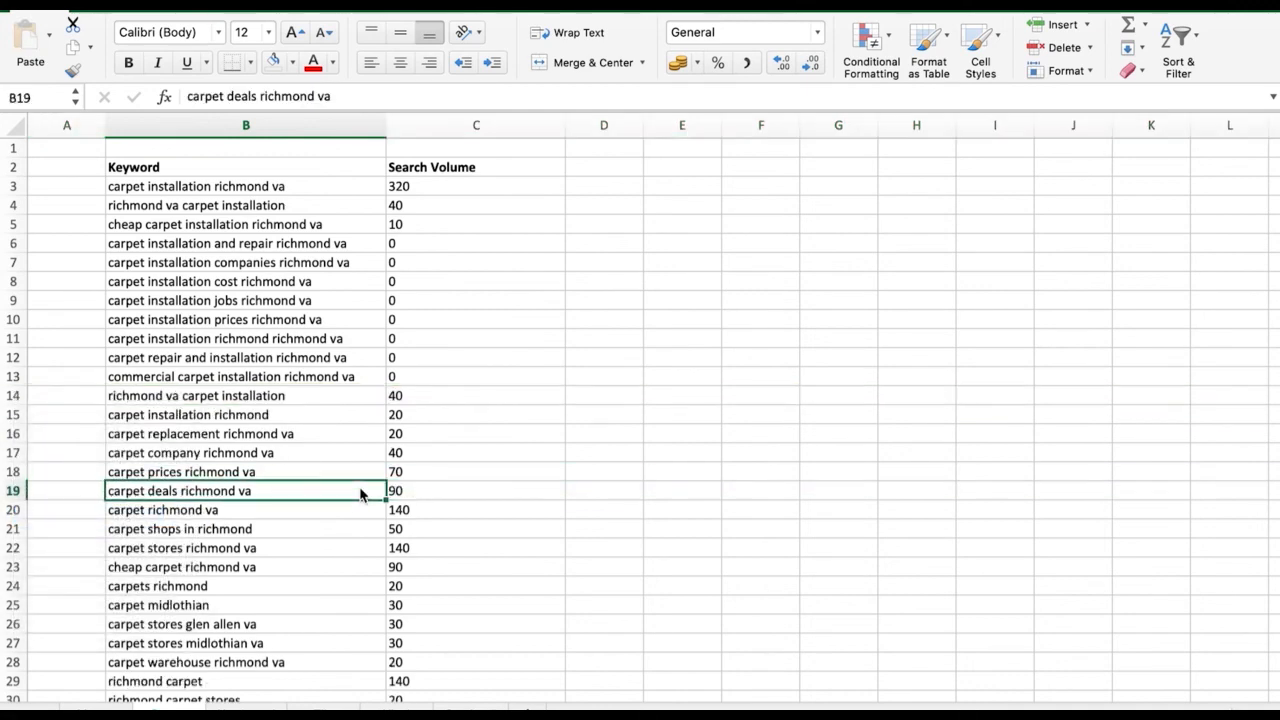
Step: Delete the row of the branded keyword "scott's hardwood flooring" from the hardwood flooring keyword sheet
left_click(237, 708)
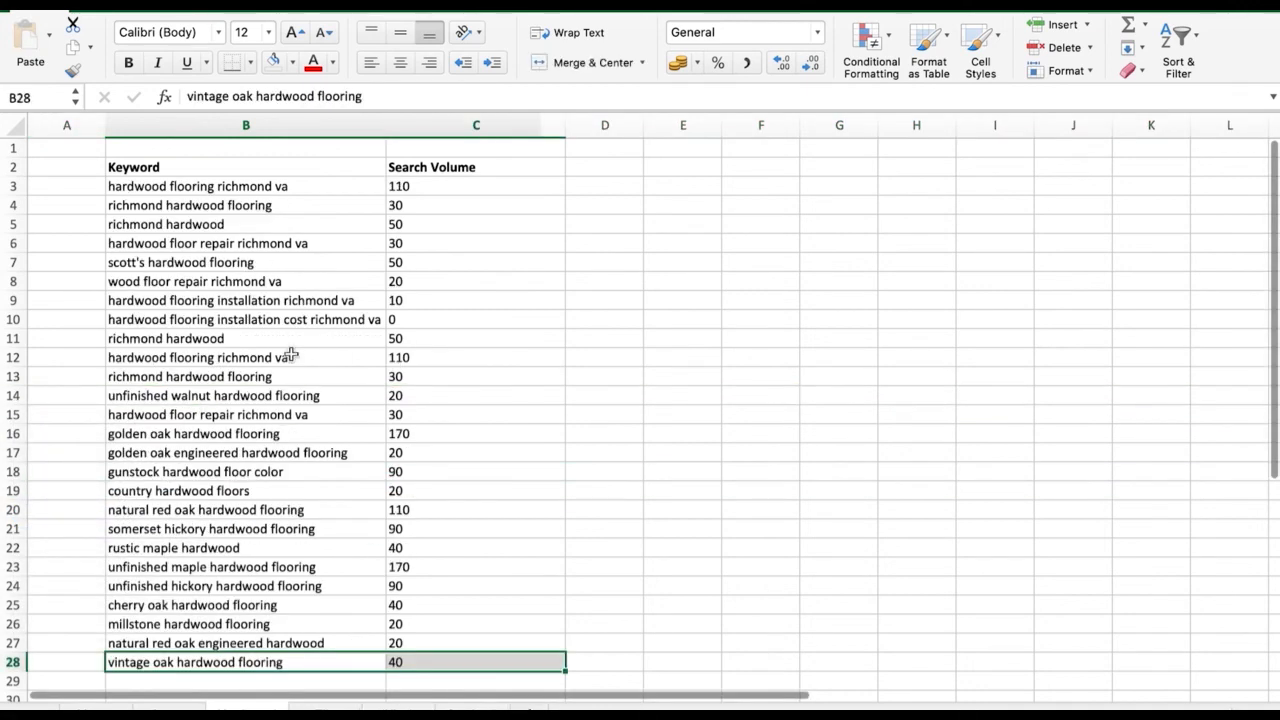
scroll(337, 449, "down", 5)
scroll(329, 454, "up", 5)
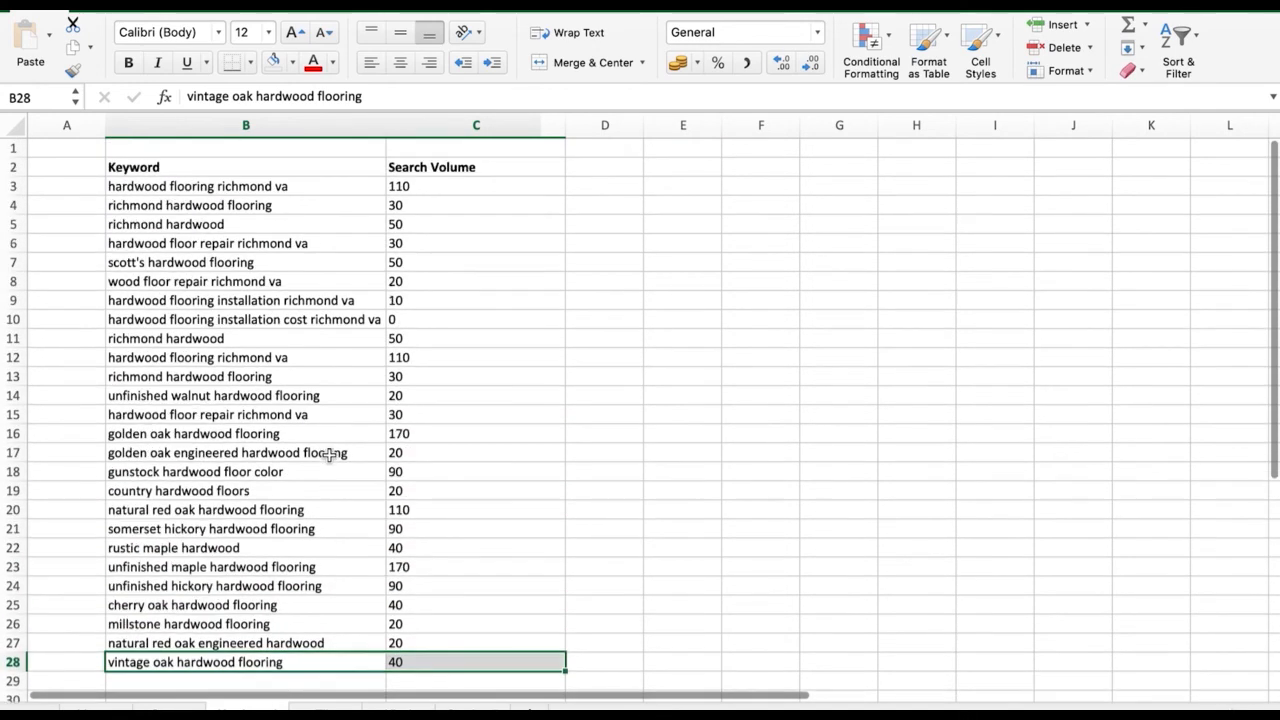
left_click_drag(218, 263, 421, 260)
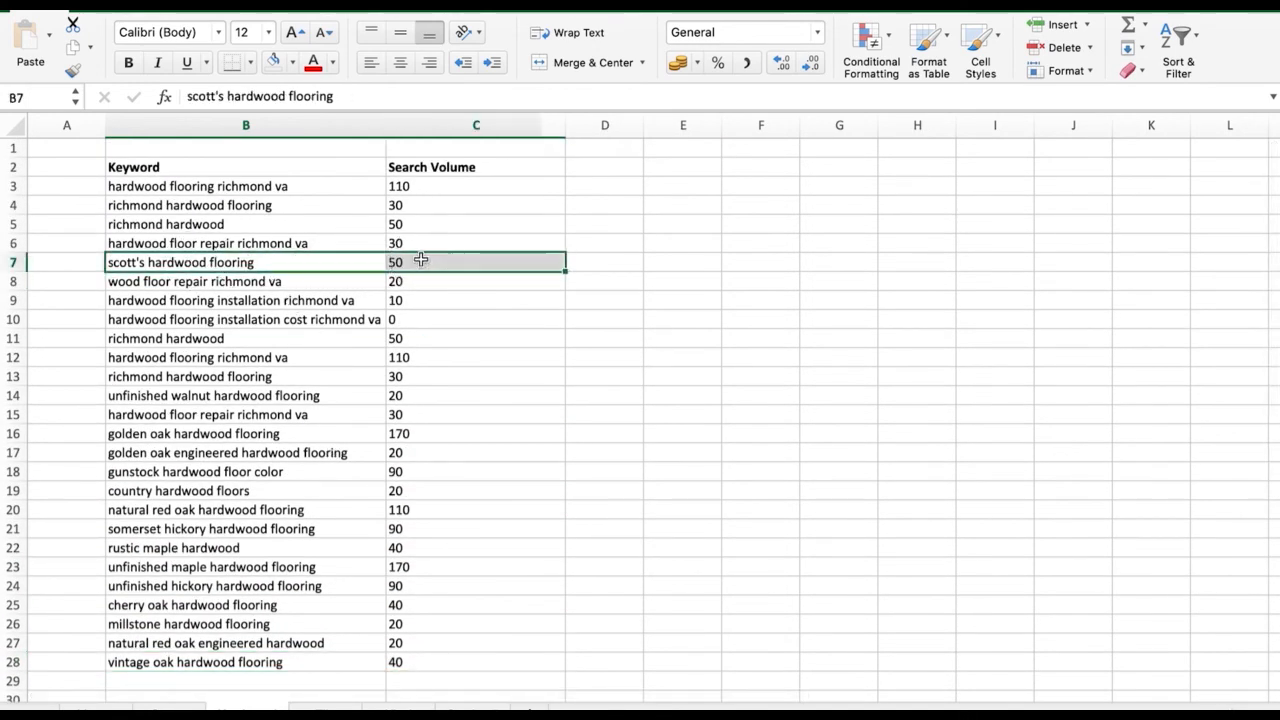
right_click(11, 262)
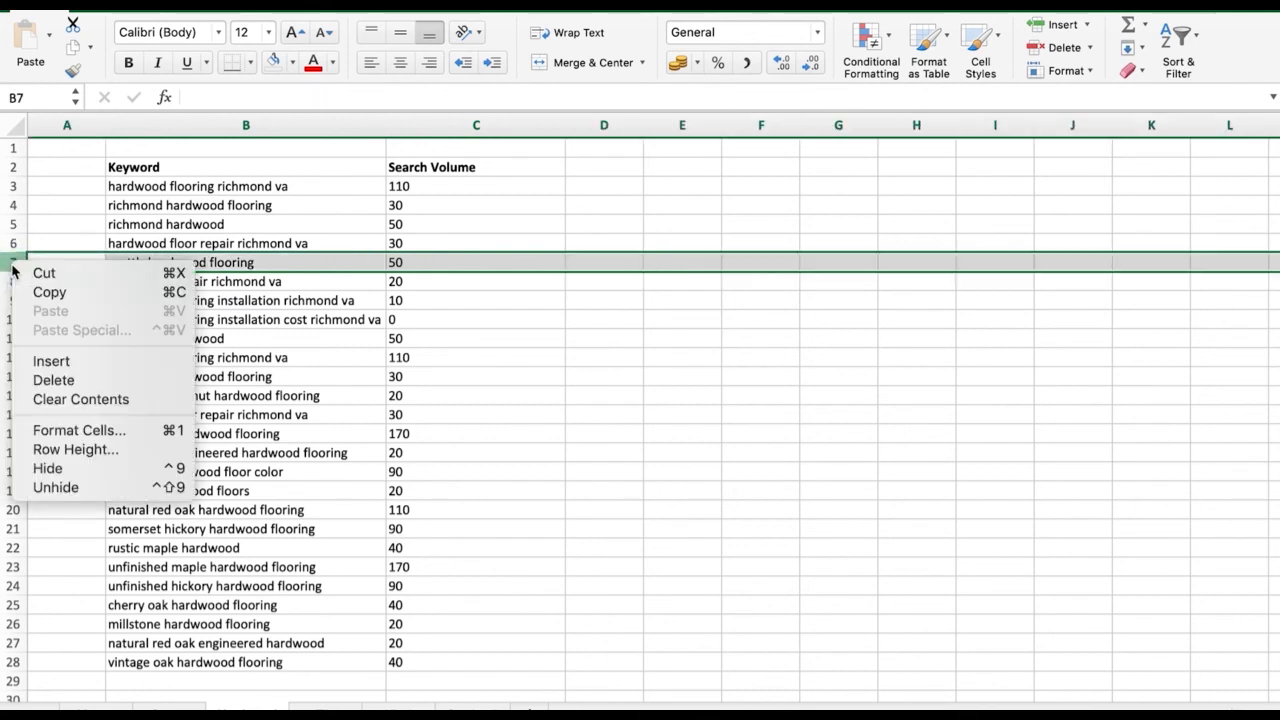
left_click(53, 380)
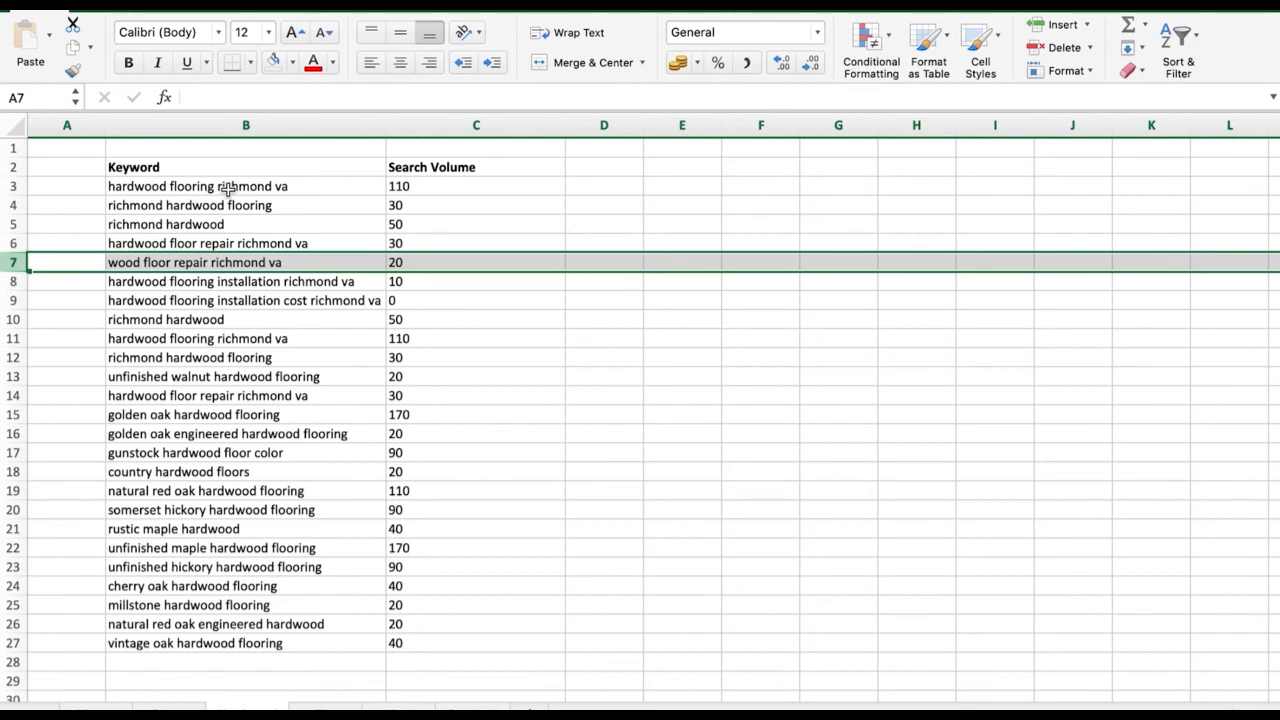
Step: Highlight the hardwood keywords, go to the empty keyword sheet, and open the sheet management options
left_click_drag(228, 187, 371, 500)
left_click(371, 510)
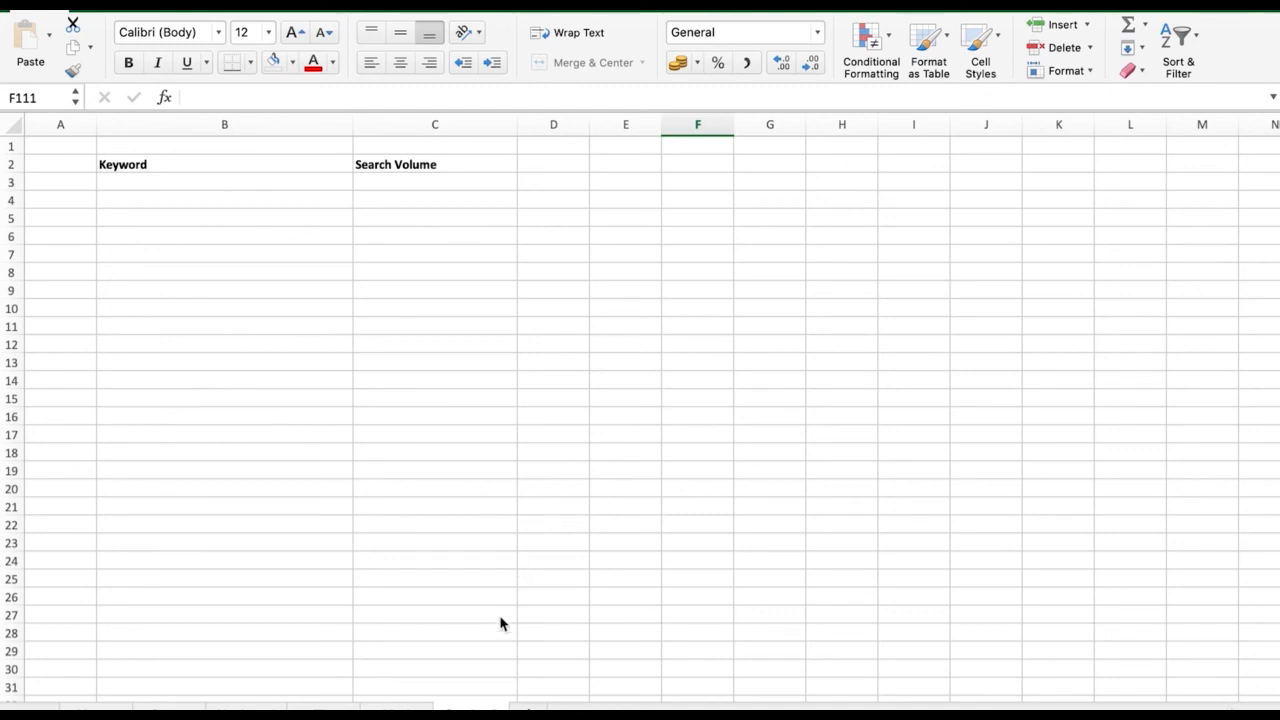
right_click(527, 708)
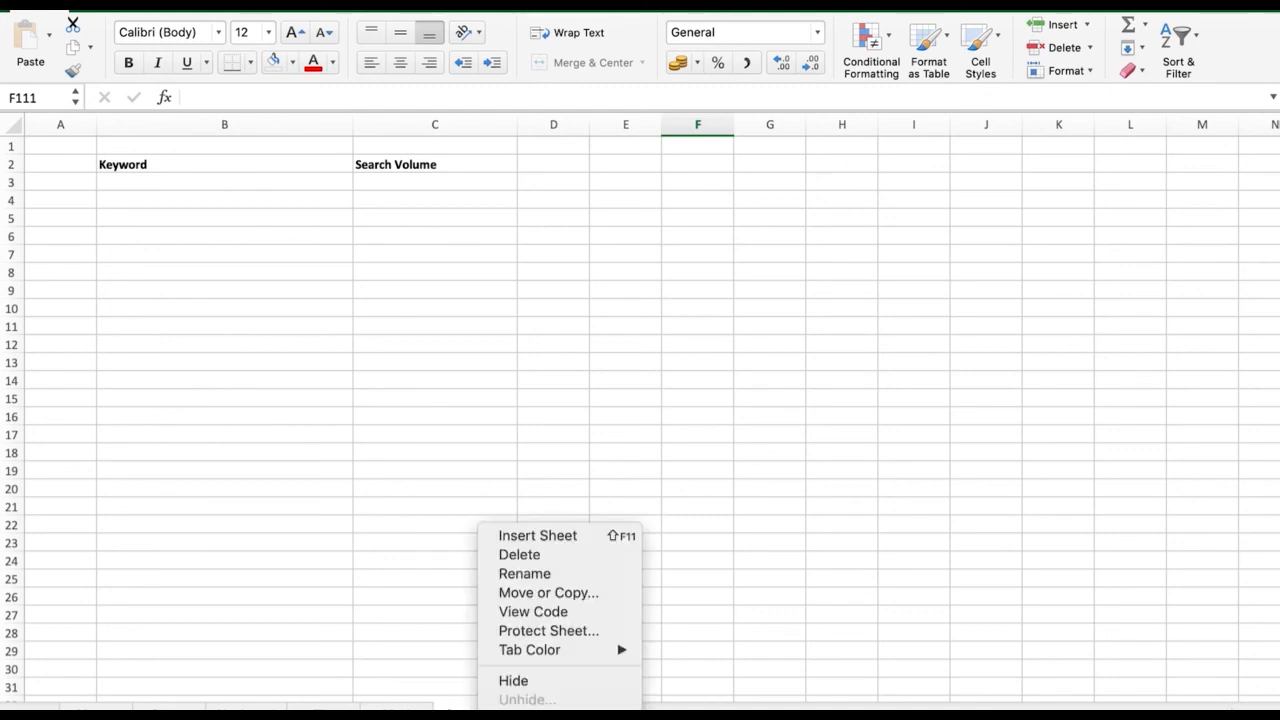